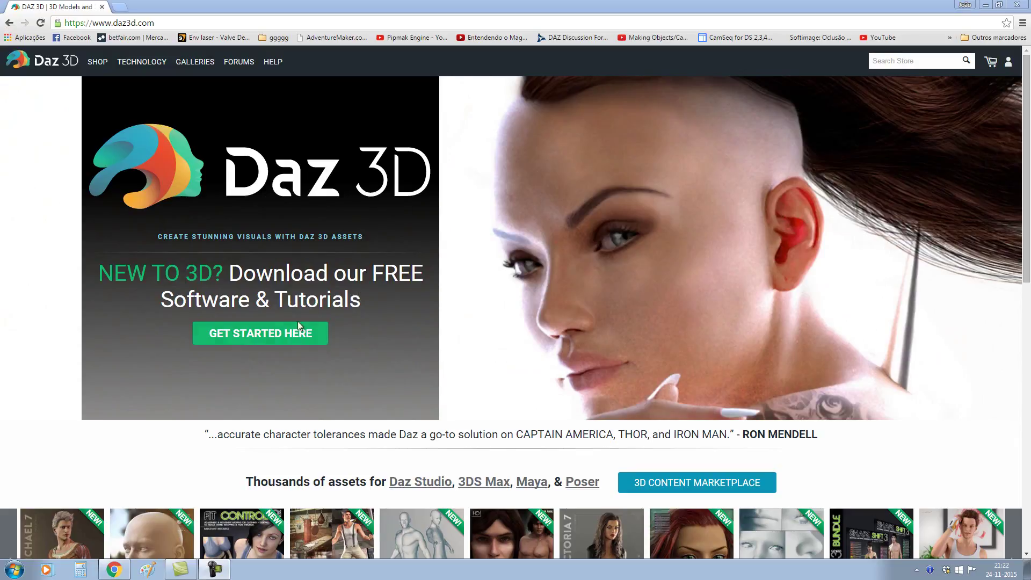
Step: Visit the Daz 3D free-software getting-started page, go back to the homepage, and minimise Chrome
click(171, 23)
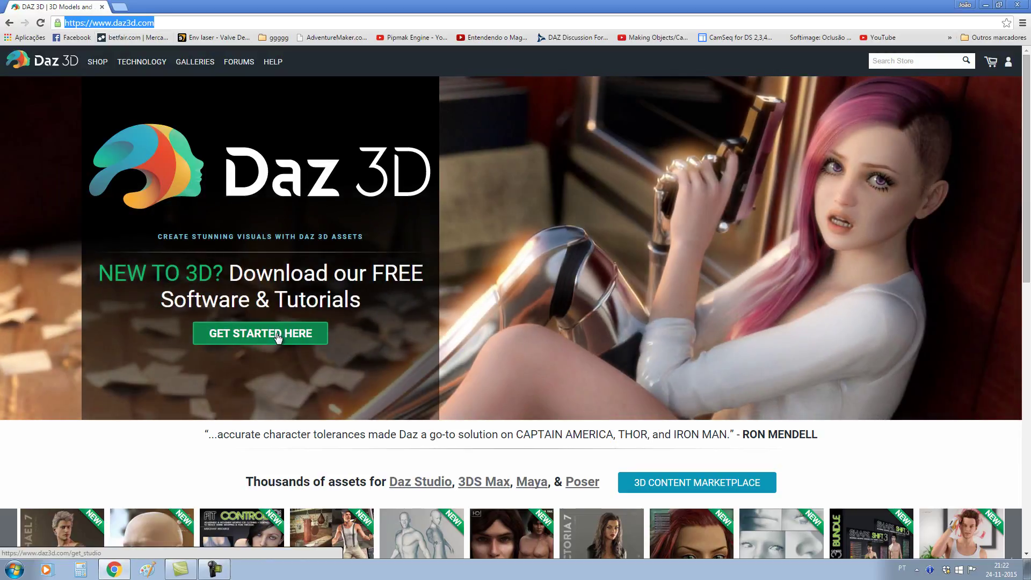
click(278, 337)
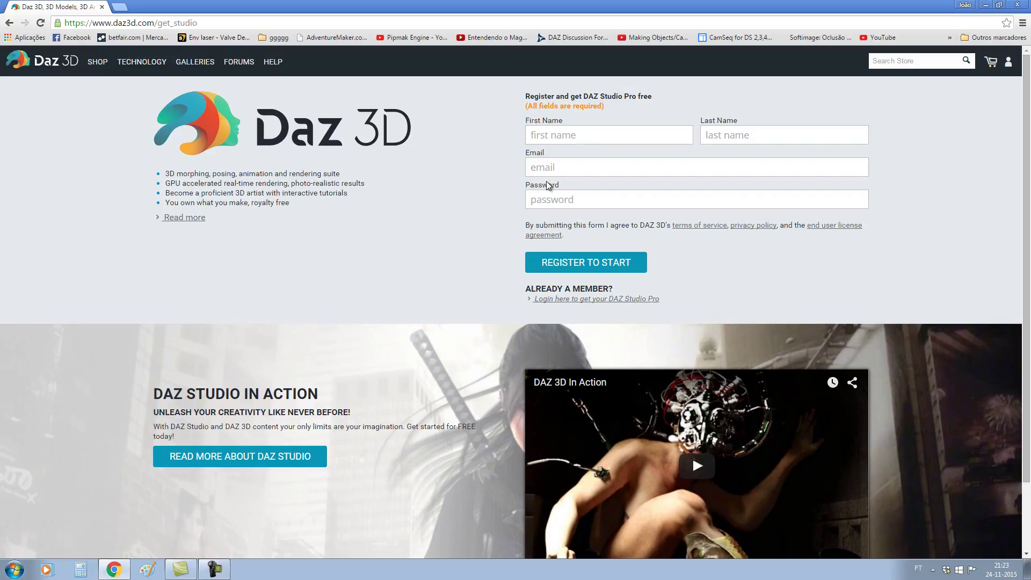
click(9, 24)
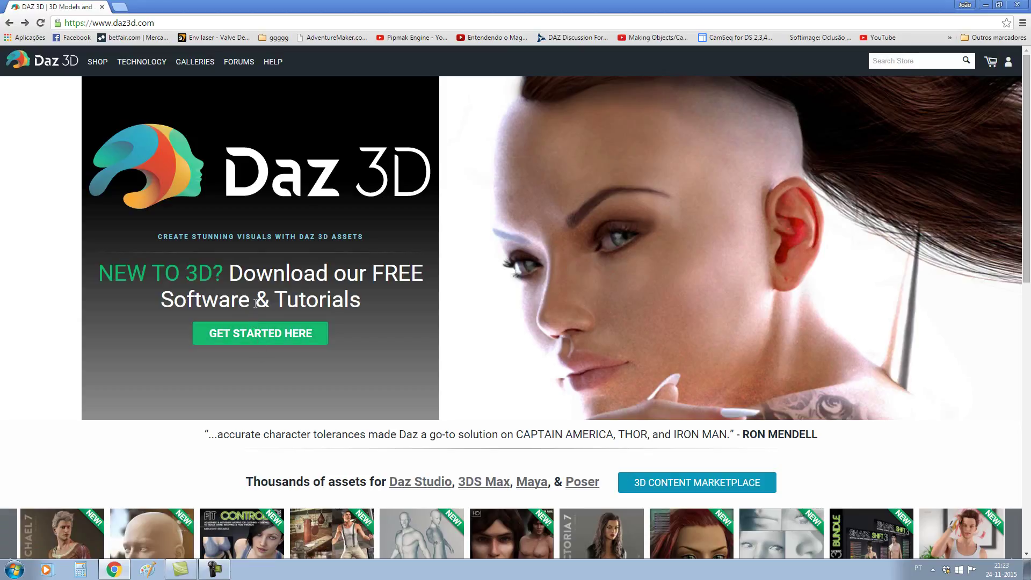
scroll(325, 350, down, 1)
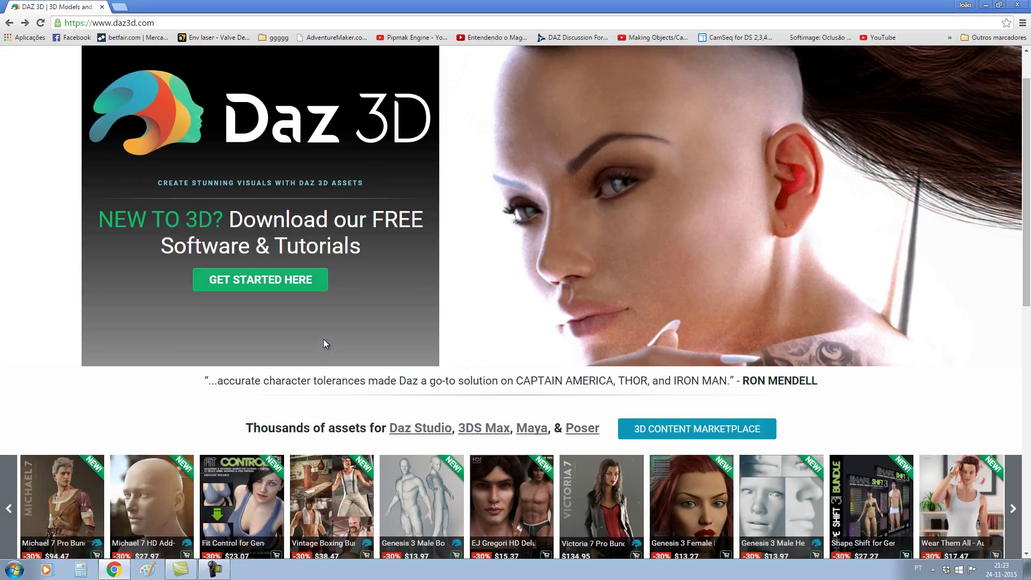
scroll(325, 349, up, 1)
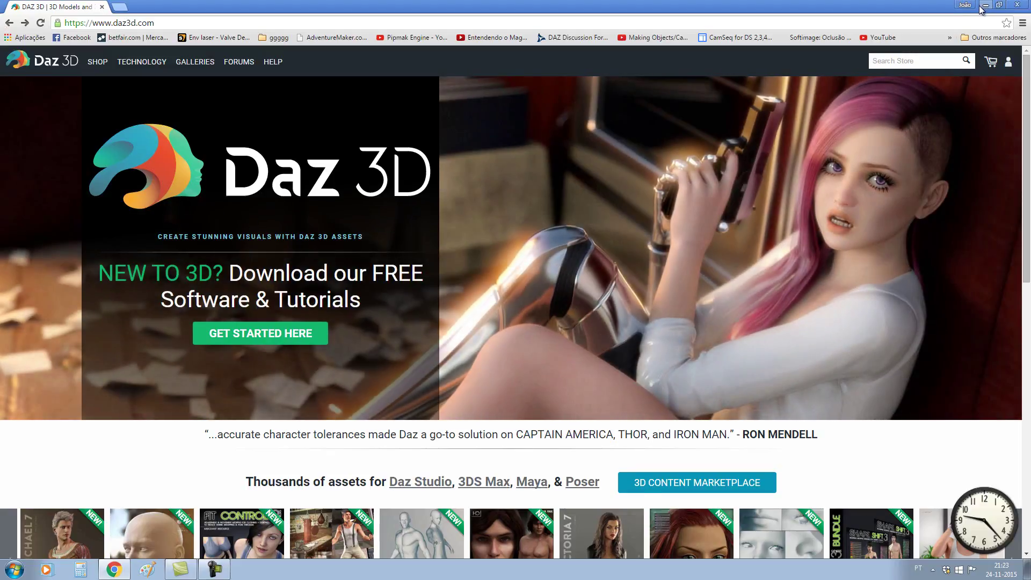
click(985, 7)
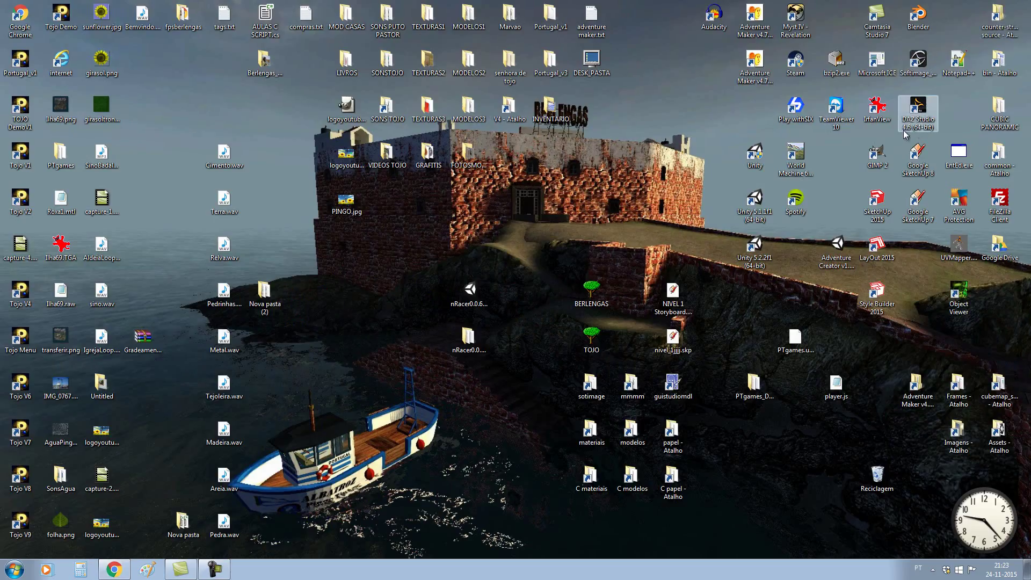
Step: Launch DAZ Studio 4.6, close the welcome screen, and turn the view left and back to front
double_click(922, 111)
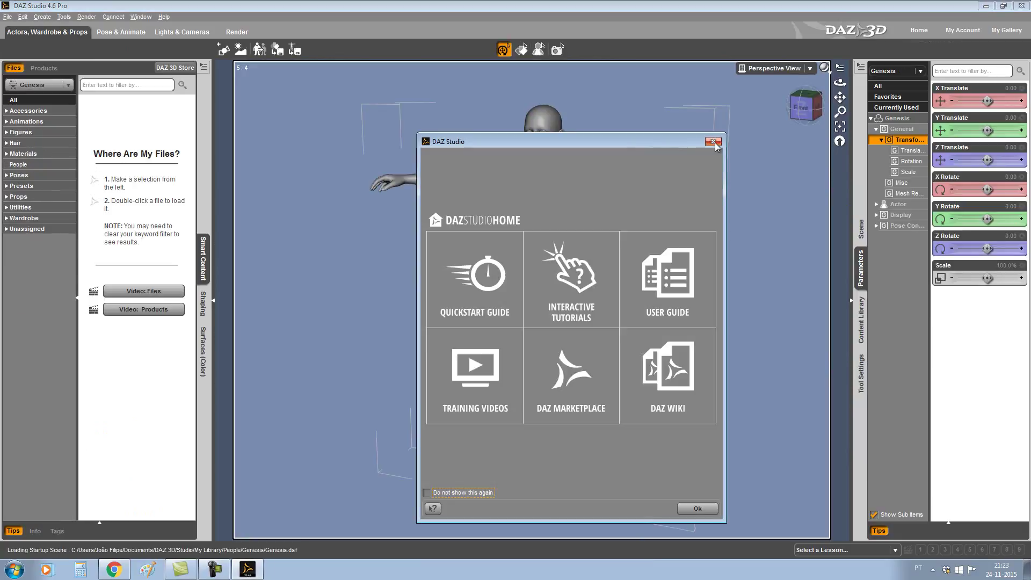
click(713, 142)
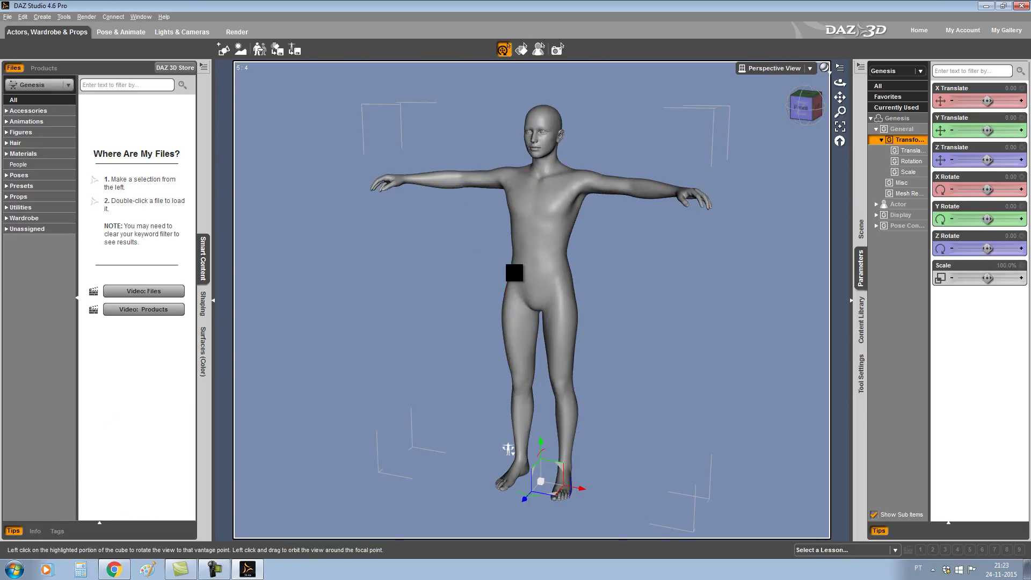
click(803, 105)
click(797, 105)
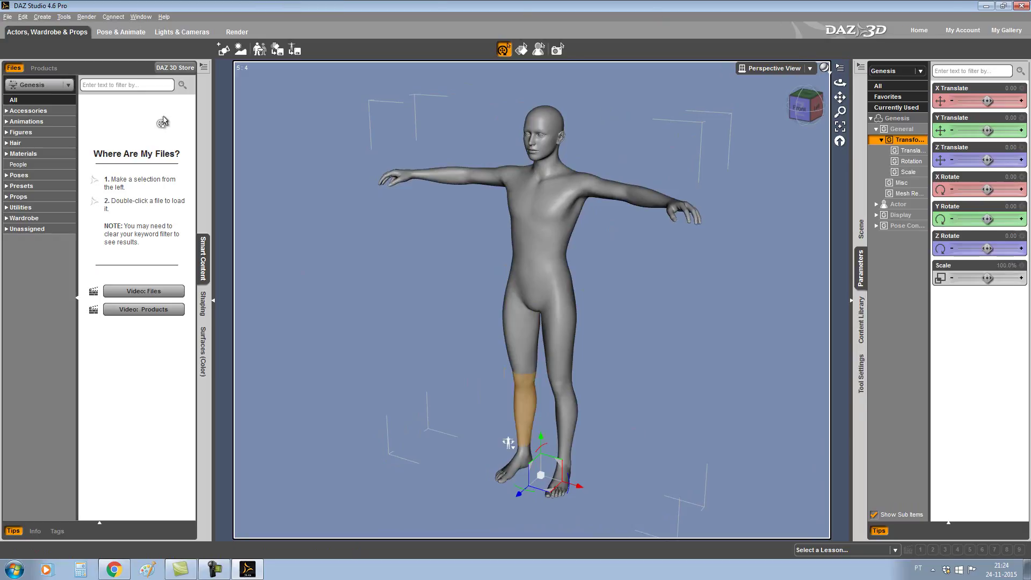
Step: Review the Interface settings in Edit > Preferences, close them, and collapse the right dock
click(22, 17)
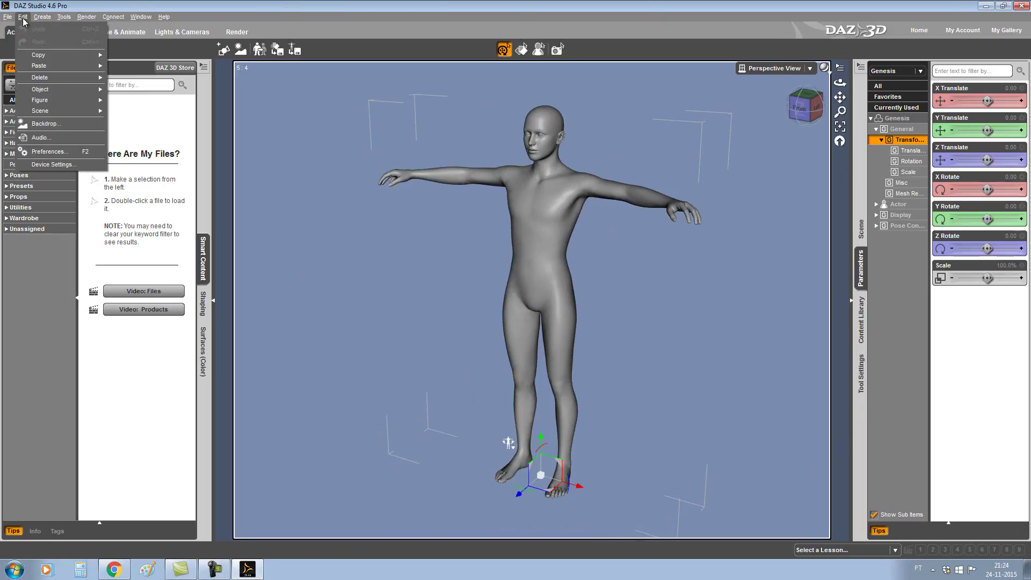
click(56, 155)
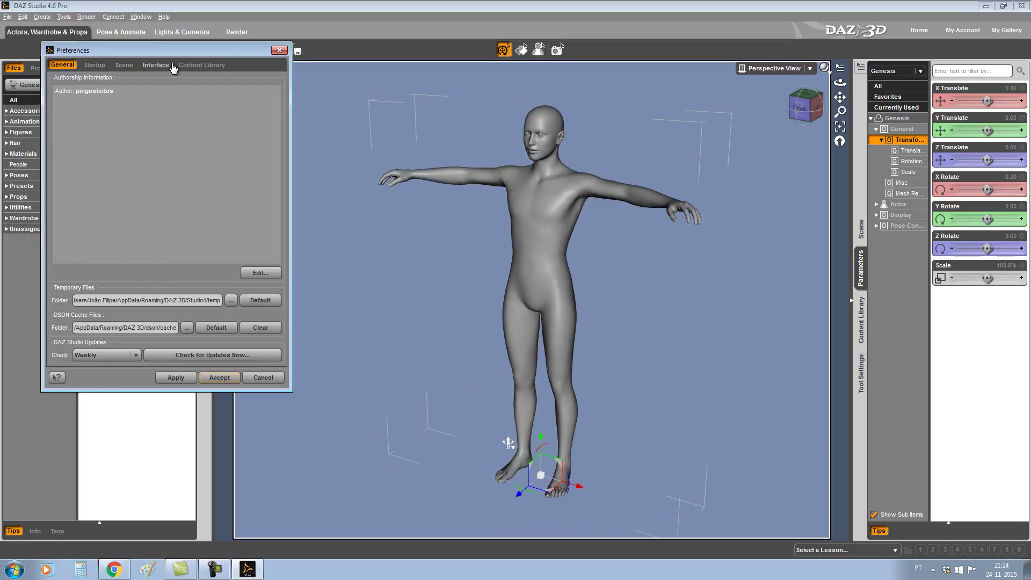
click(156, 65)
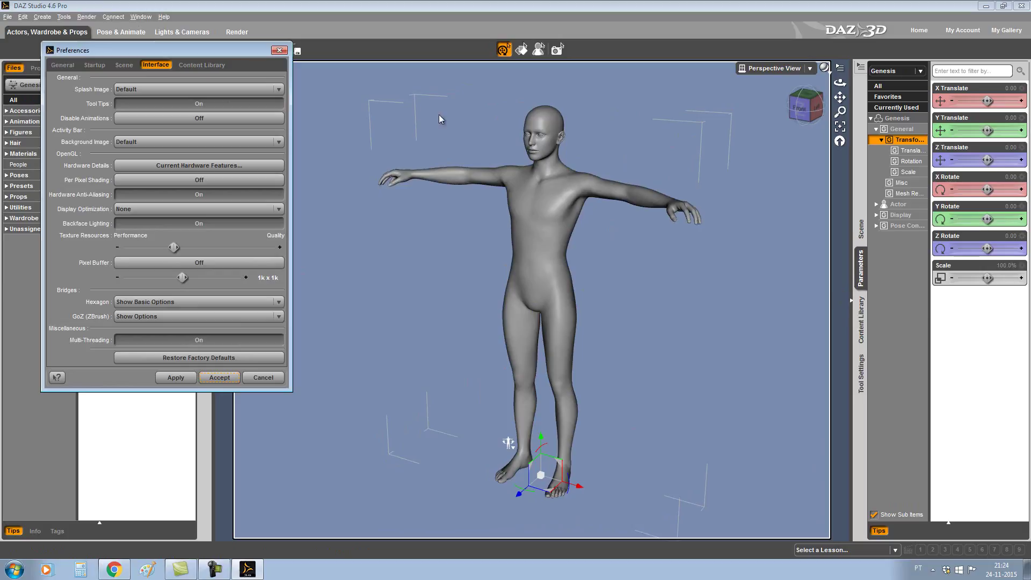
click(279, 51)
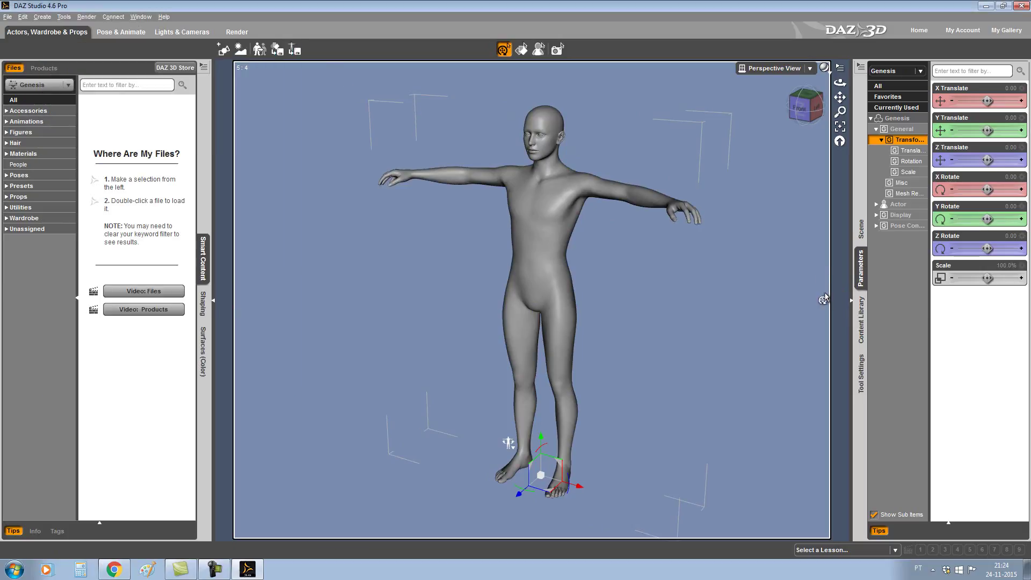
click(850, 304)
Step: Re-expand the right dock, delete the Genesis figure, and list the 11 Figures presets
click(1014, 304)
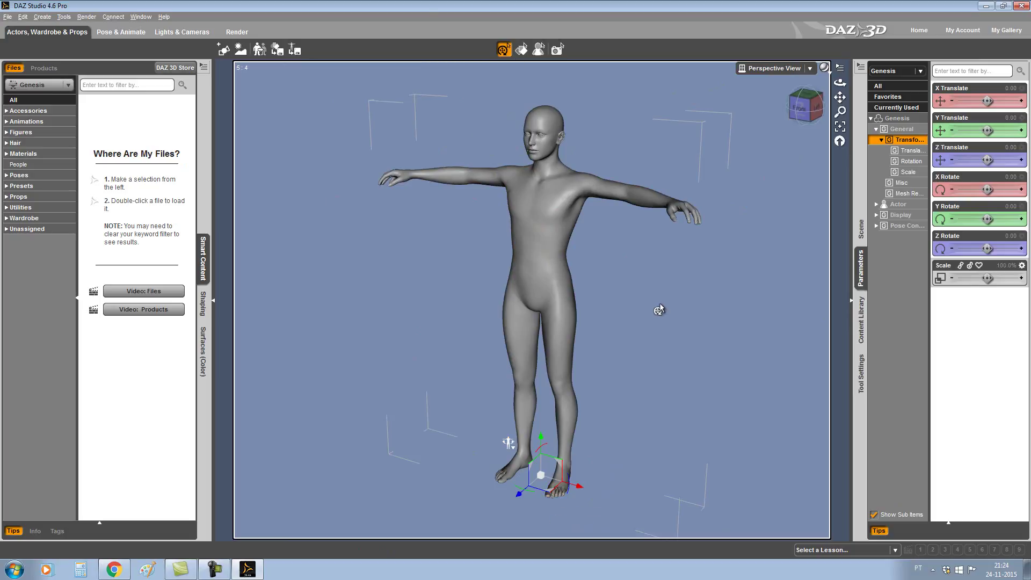
click(551, 269)
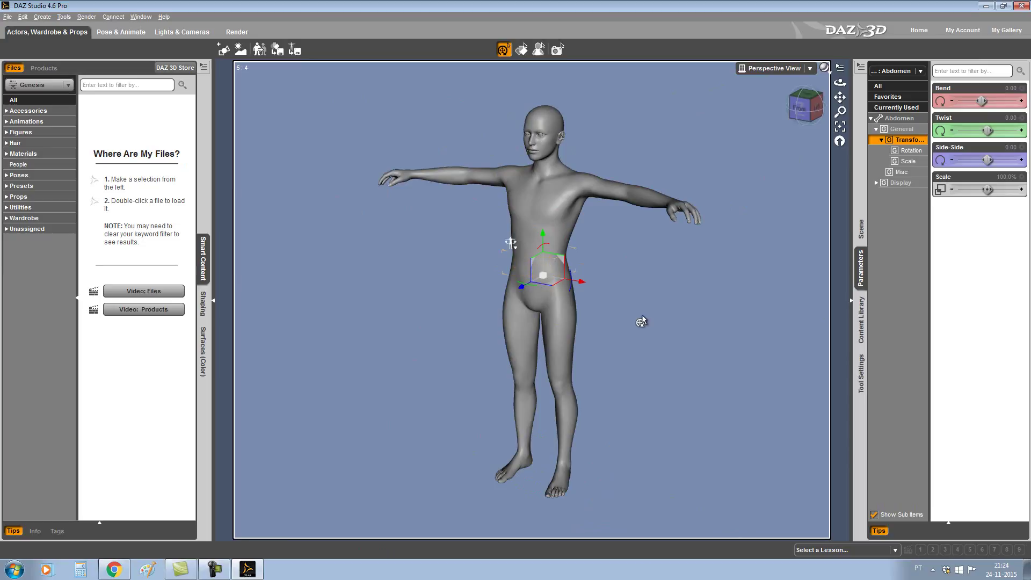
key(Delete)
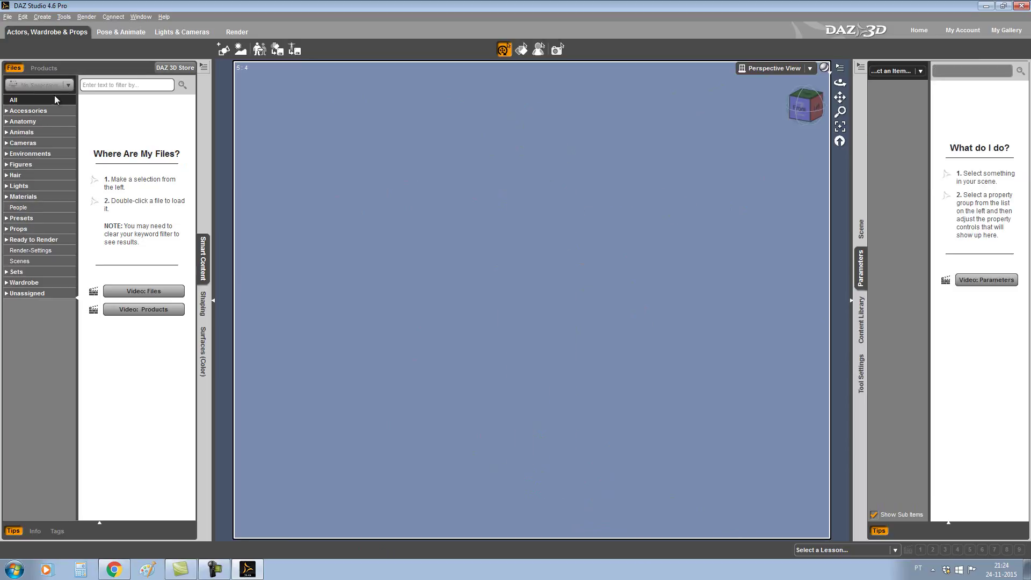
click(28, 166)
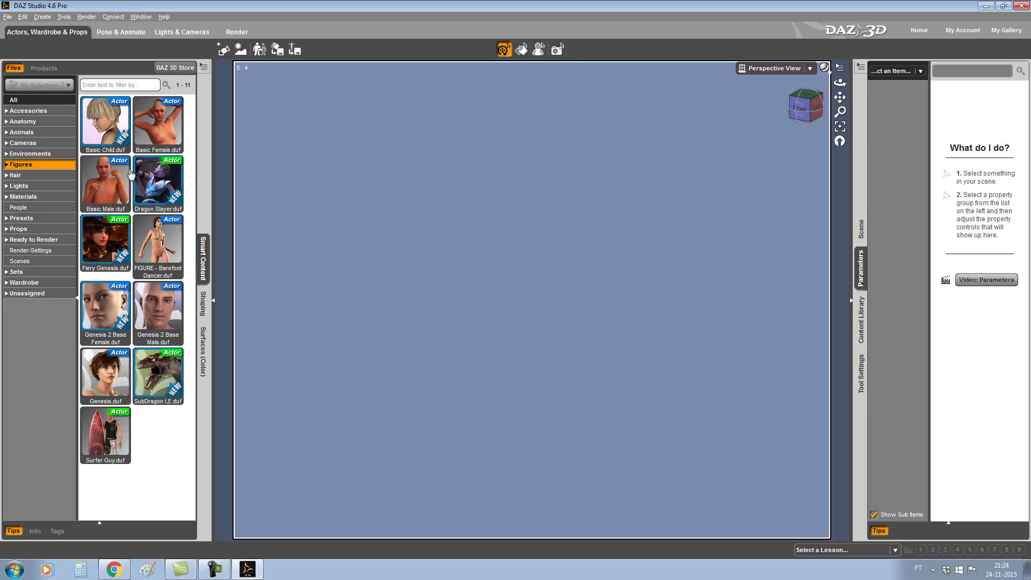
Step: Load Basic Male.duf into the scene, orbit slightly, and list the 22 Wardrobe items
double_click(104, 194)
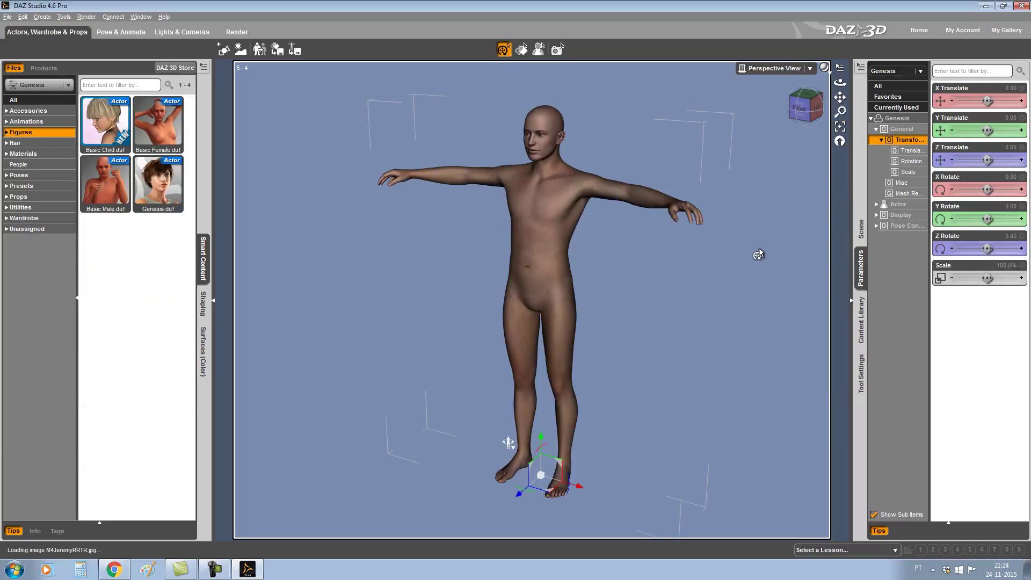
drag(806, 108, 681, 143)
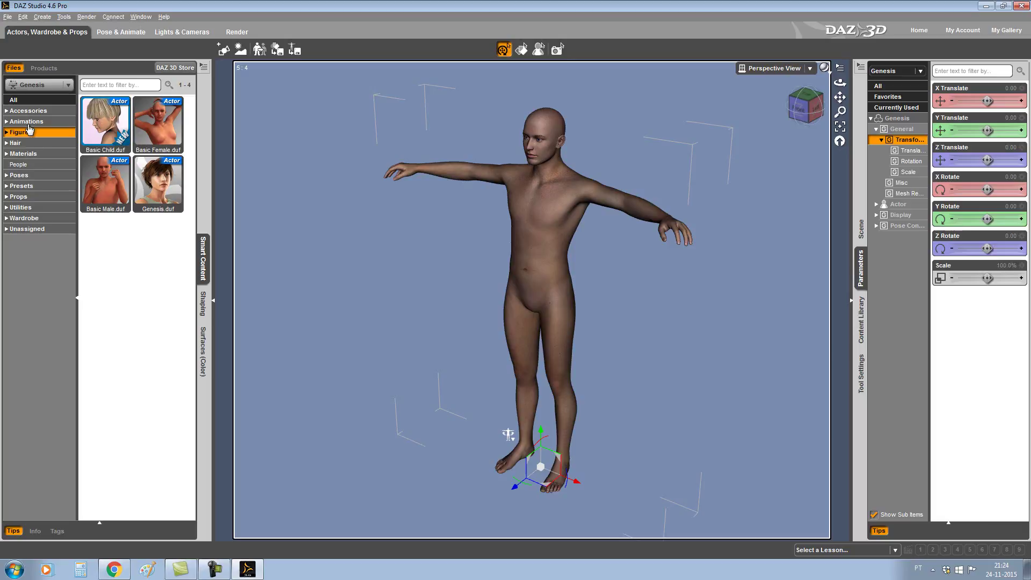
click(27, 218)
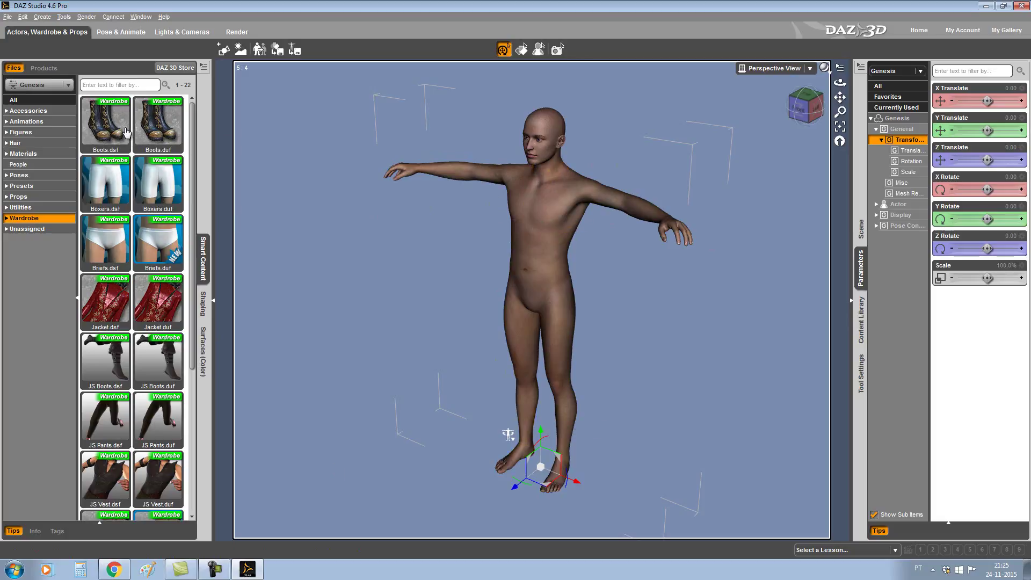
Step: Fit Boots.dsf (Magus Boots) onto the selected Genesis figure and confirm both in the Scene list
click(288, 341)
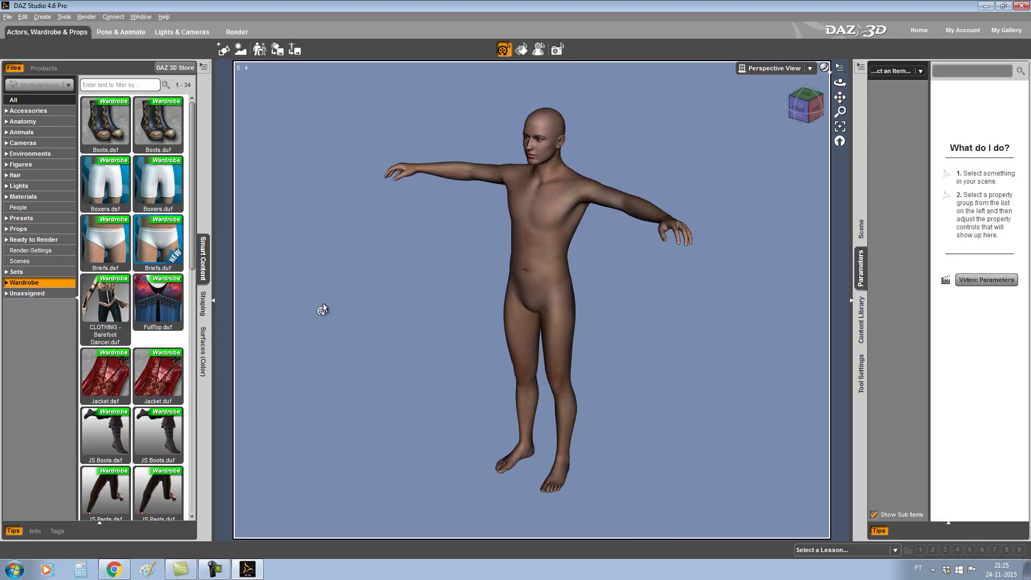
click(537, 266)
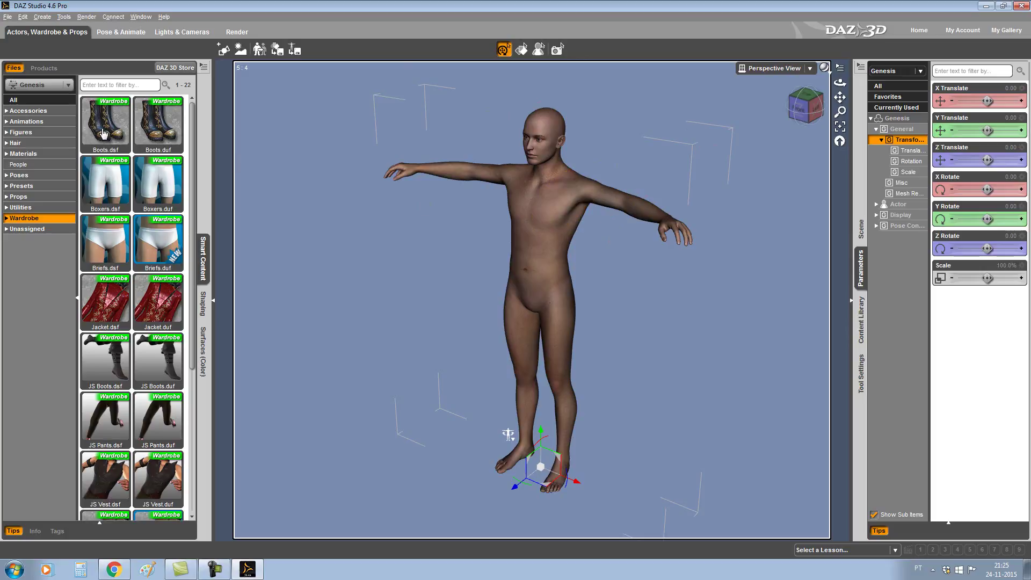
double_click(103, 134)
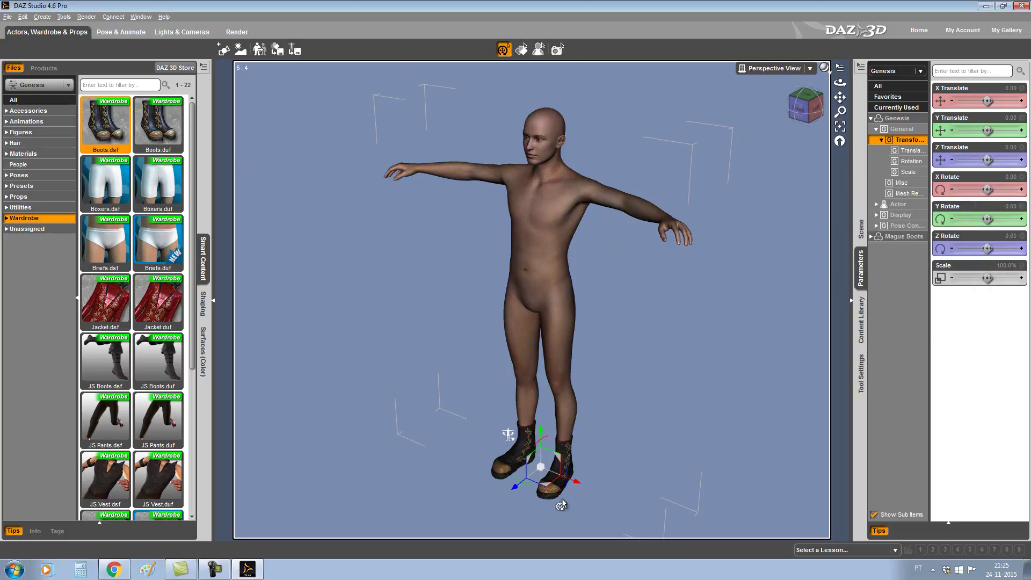
click(860, 232)
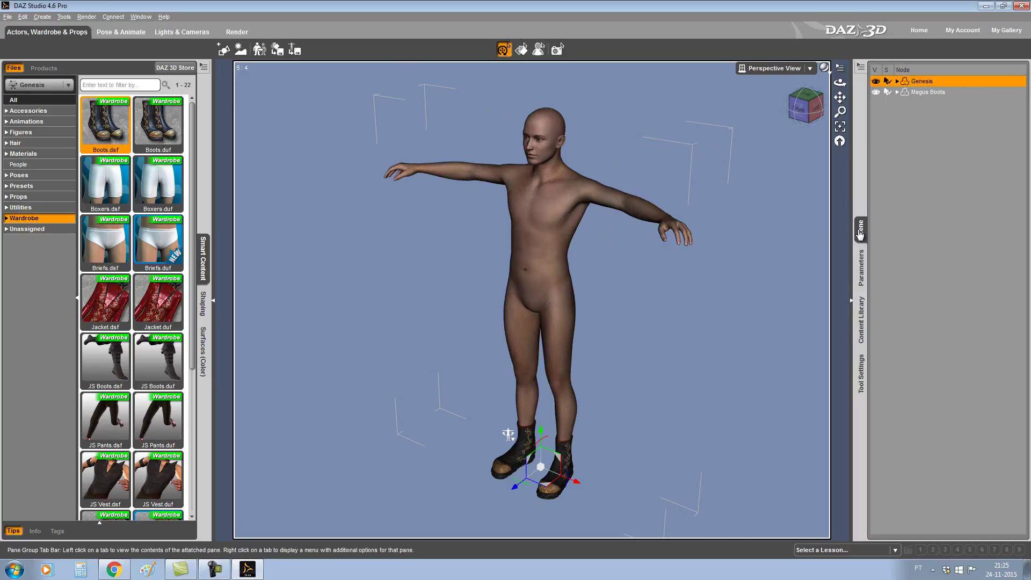
click(925, 94)
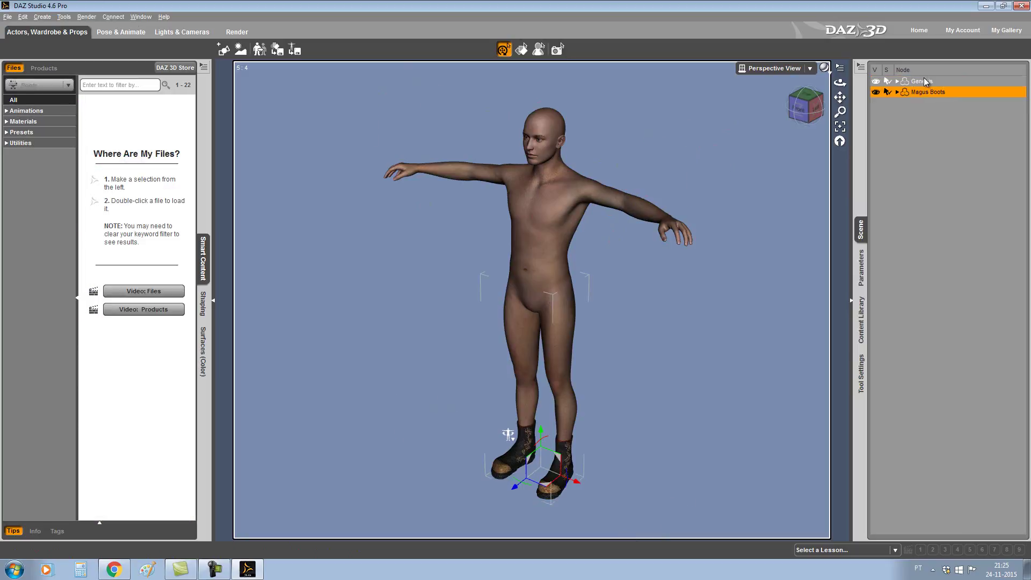
click(925, 82)
click(40, 219)
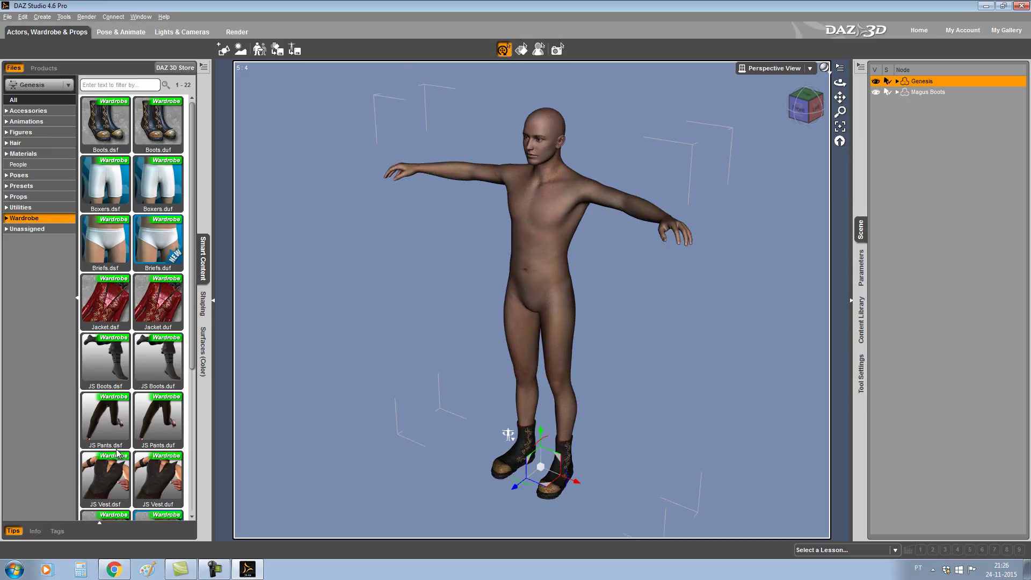
Step: Load JS Pants.dsf and JS Vest.dsf onto the Genesis figure from the Wardrobe list
double_click(115, 423)
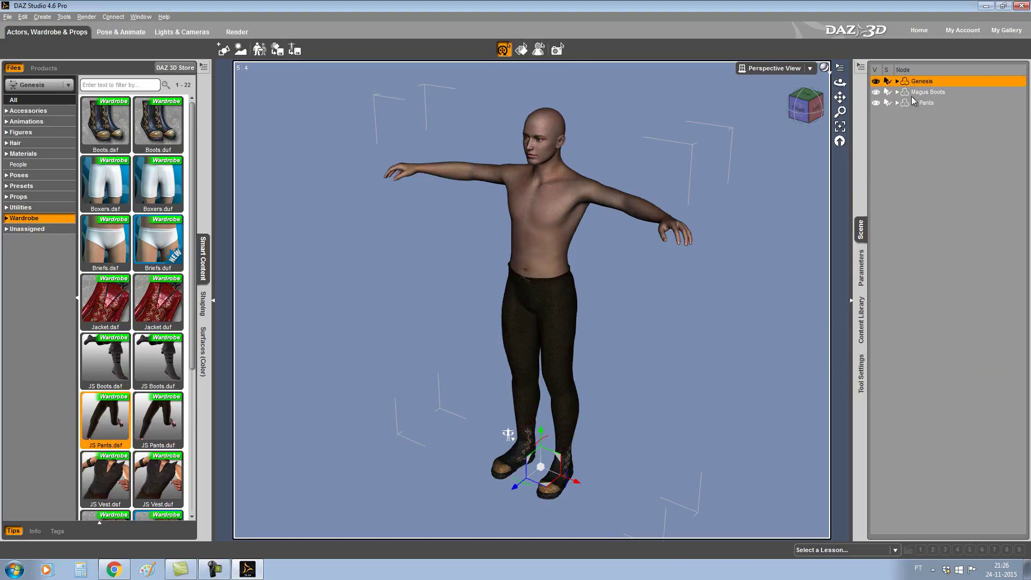
scroll(140, 400, down, 2)
scroll(139, 389, down, 2)
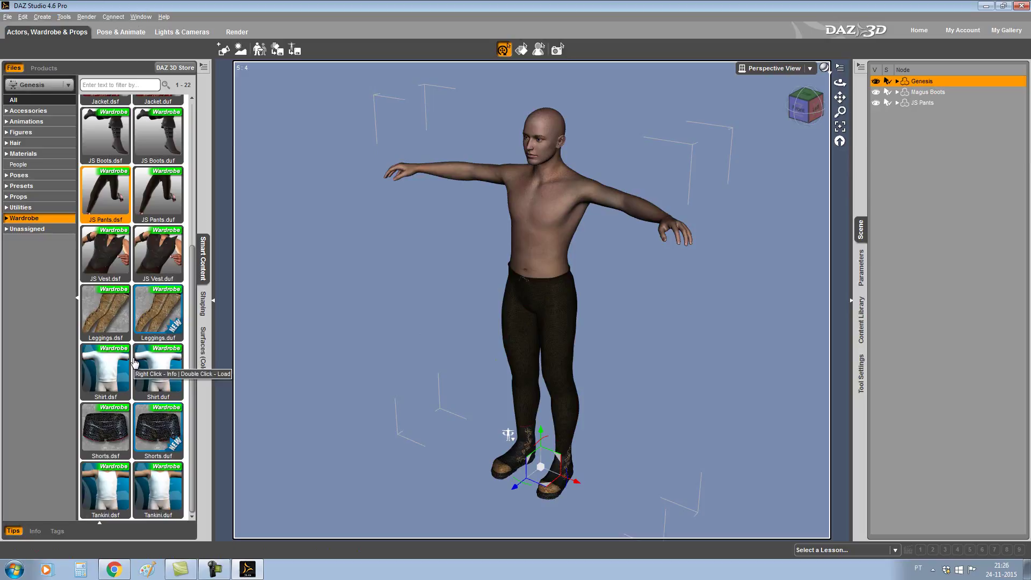
double_click(103, 248)
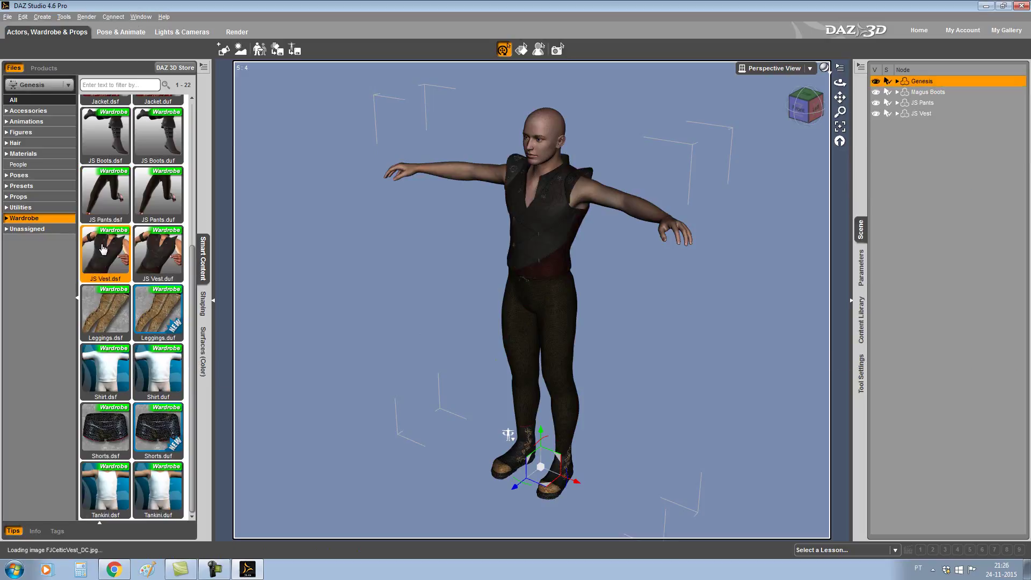
click(36, 144)
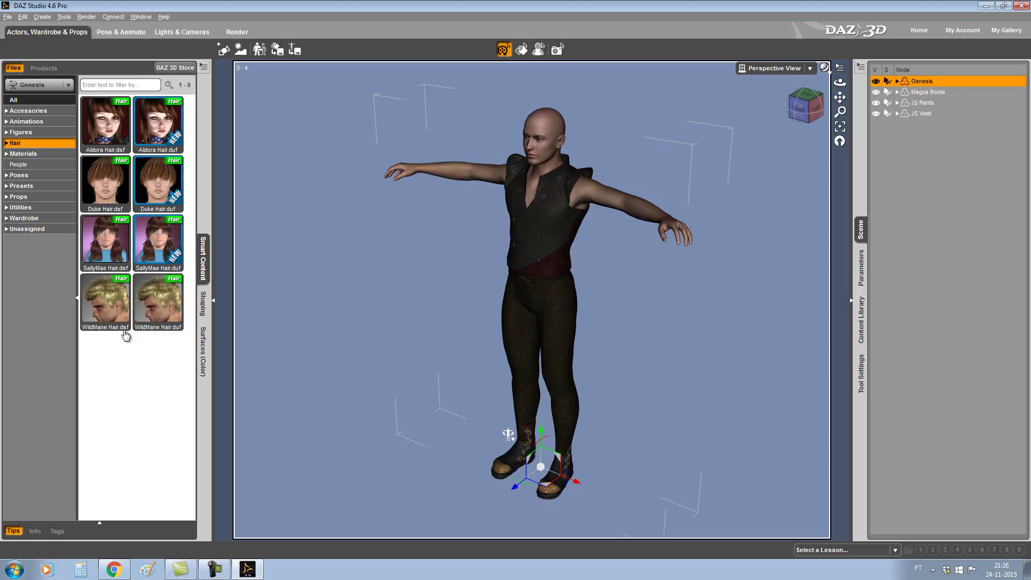
Step: Load WildMane Hair.dsf onto the figure and orbit around to inspect it from behind
double_click(119, 309)
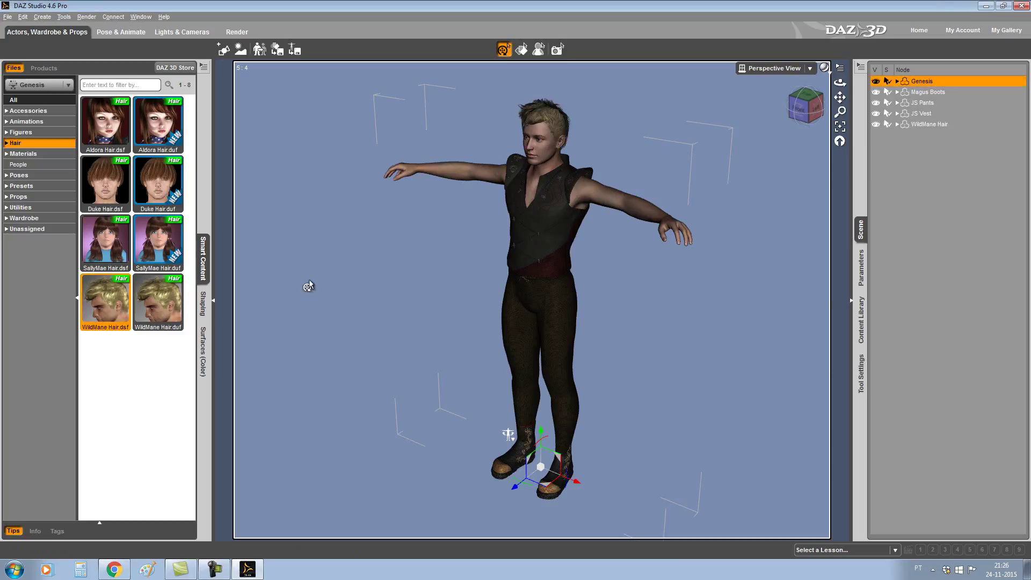
mouse_move(788, 117)
mouse_down()
mouse_move(821, 117)
mouse_move(795, 108)
mouse_up()
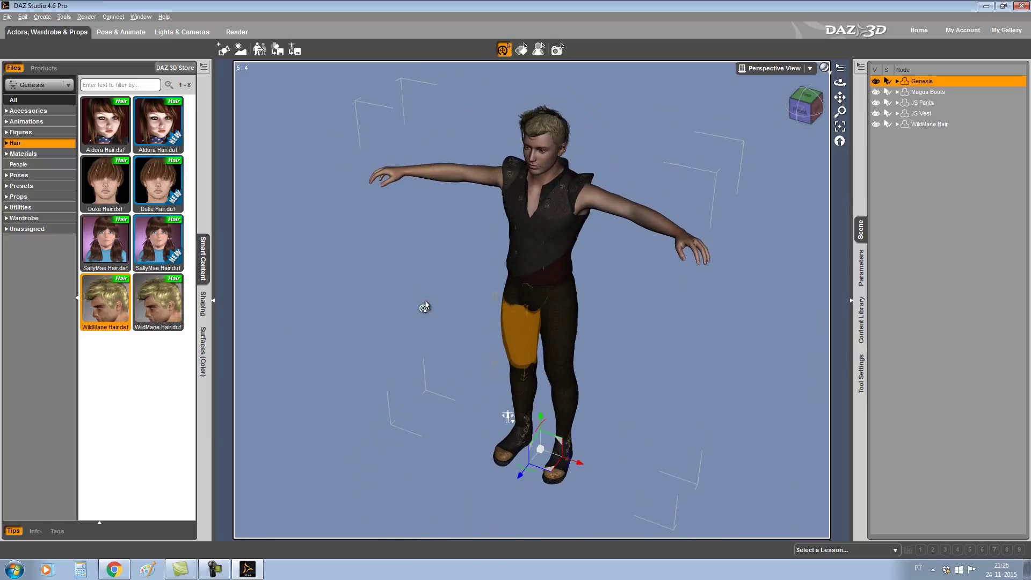
drag(472, 320, 475, 322)
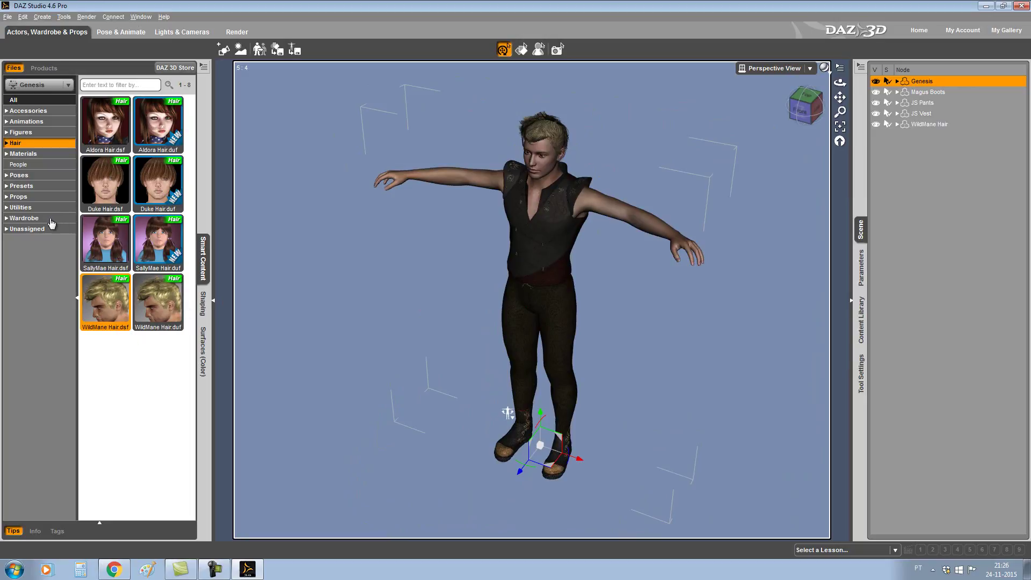
drag(658, 209, 653, 207)
Step: Frame the figure, clear the Hair filter, and orbit to view the dressed figure from its left
click(840, 126)
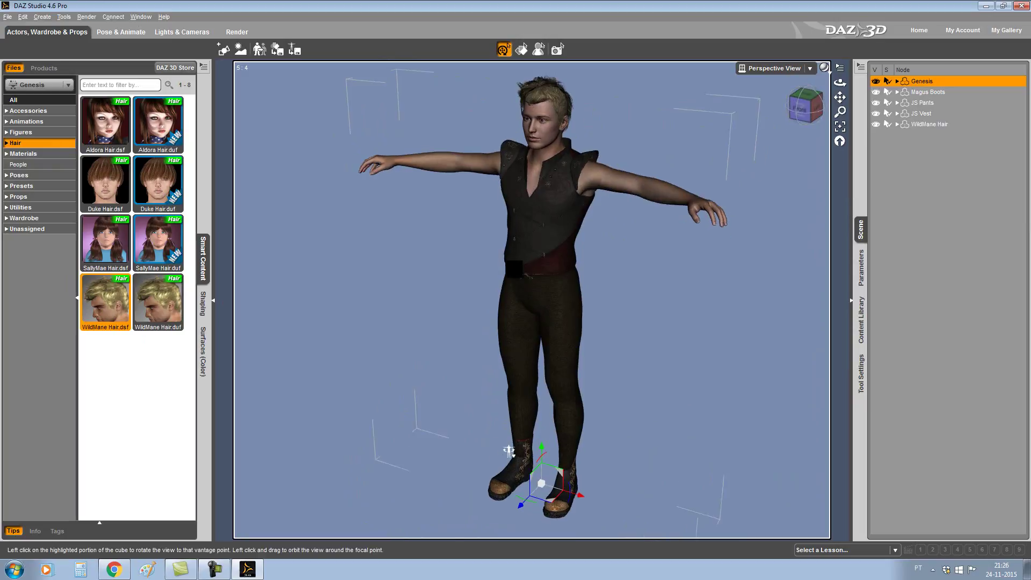
click(922, 81)
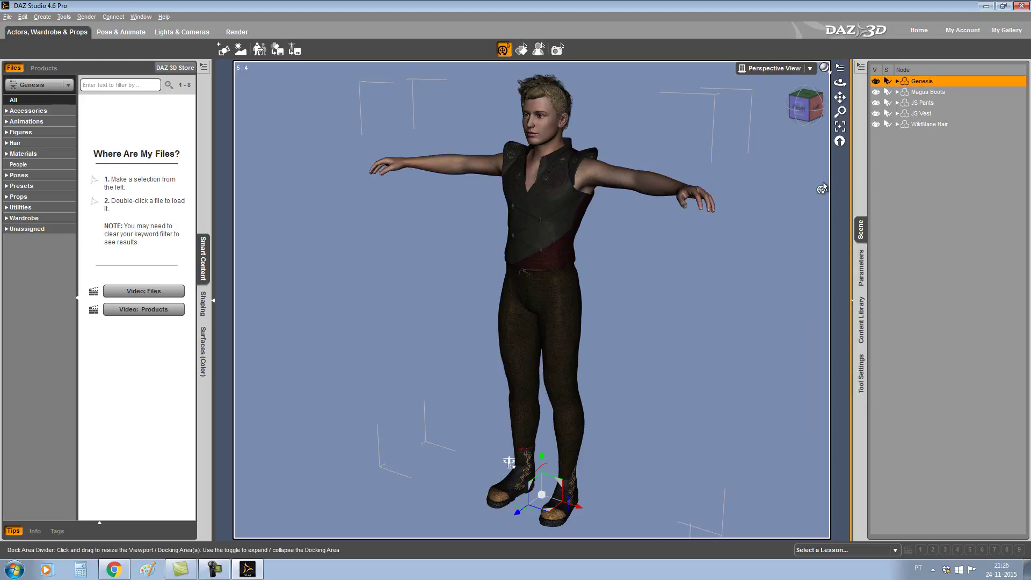
drag(805, 104, 835, 285)
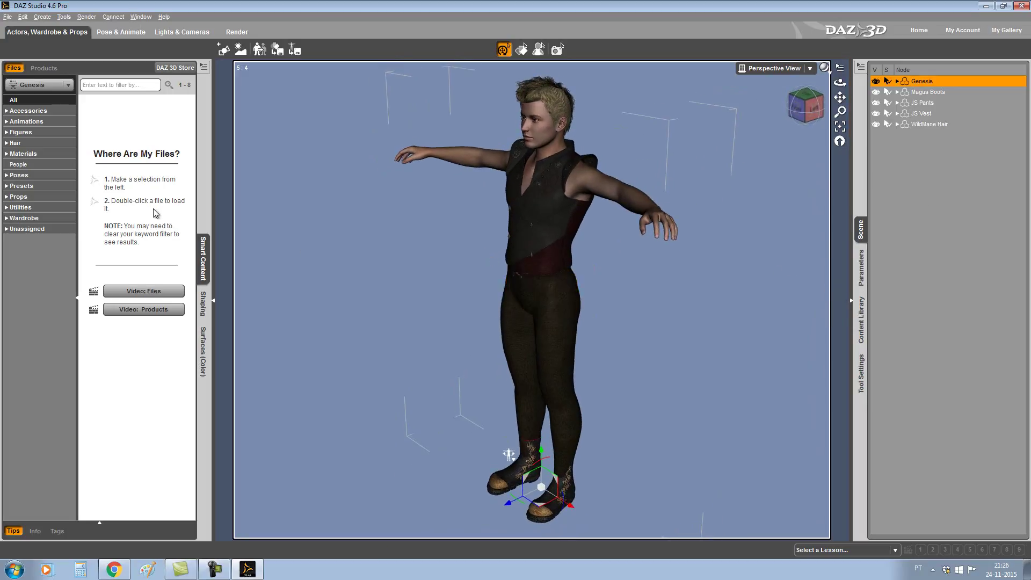
click(755, 377)
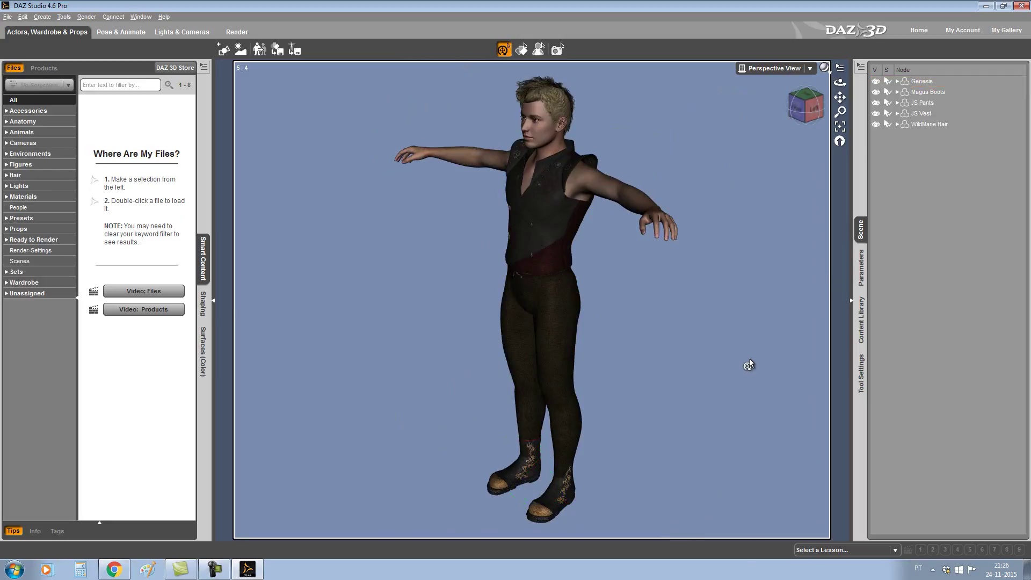
click(535, 238)
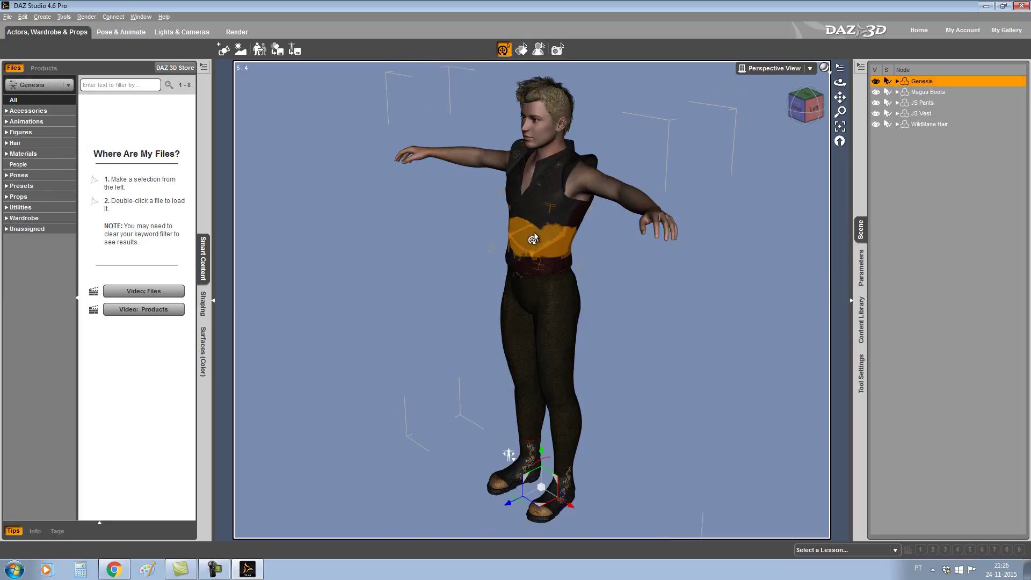
click(775, 309)
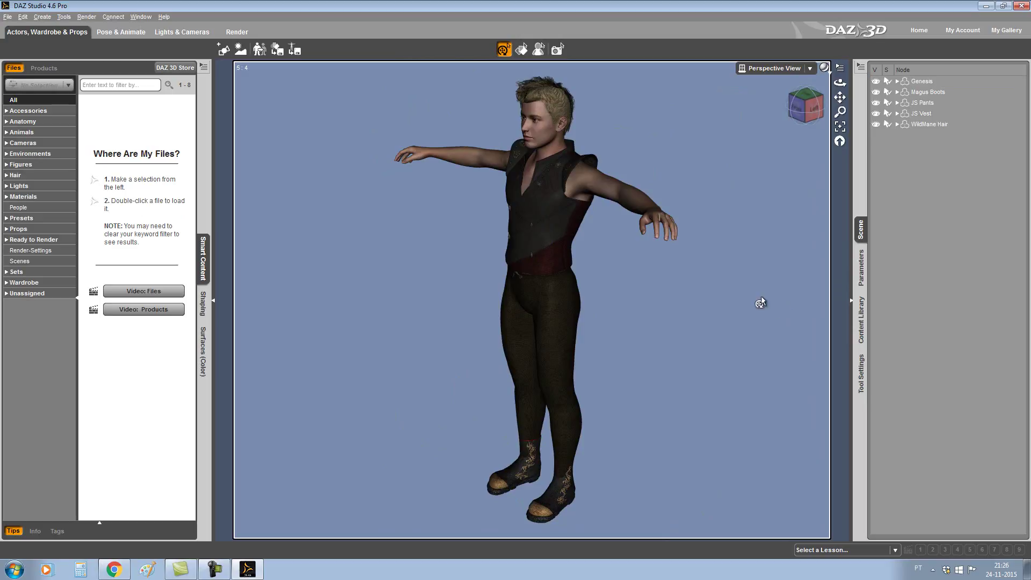
Step: Select Genesis and show its Actor body-shape morph sliders in the Parameters pane
click(481, 245)
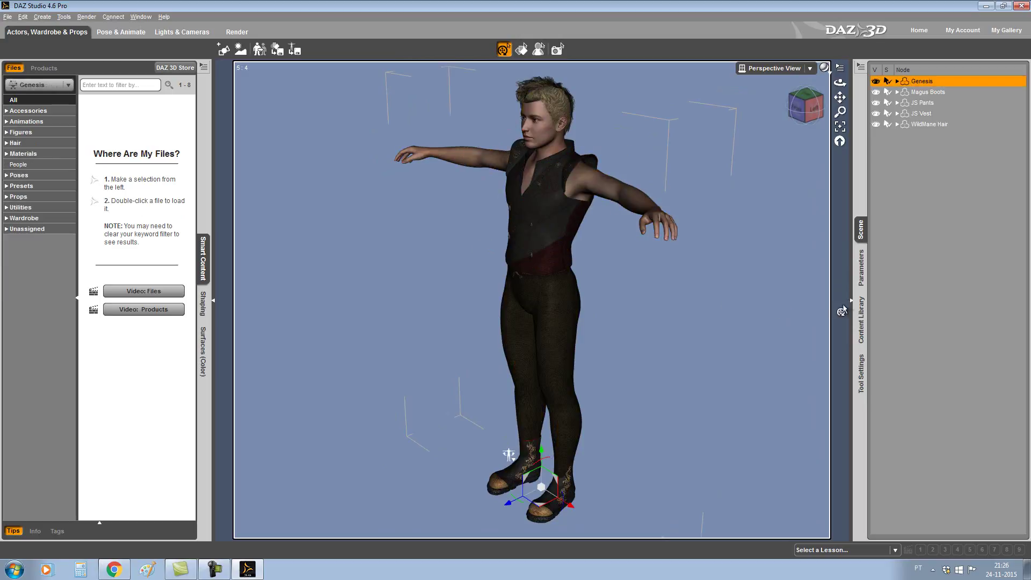
click(861, 272)
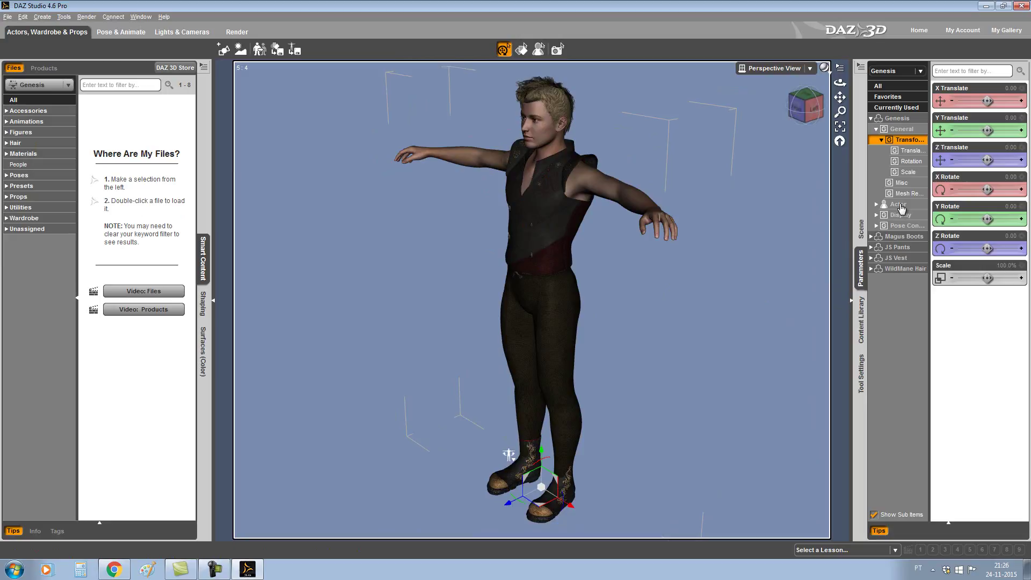
click(902, 209)
scroll(961, 331, down, 2)
scroll(950, 344, down, 2)
scroll(940, 357, down, 2)
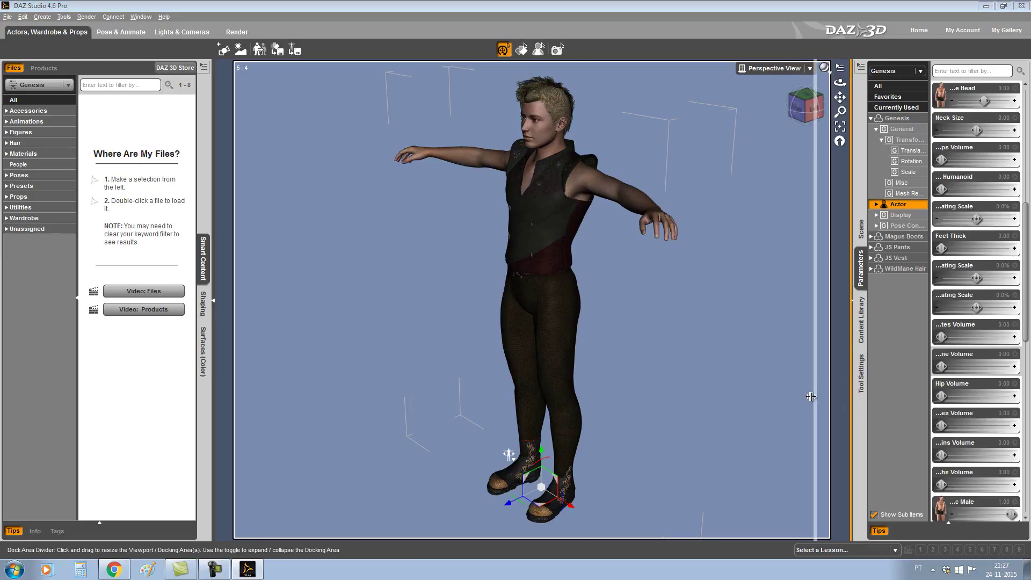
Step: Widen the Parameters pane so full morph names read, scrolling to Basic Child
drag(850, 397, 812, 397)
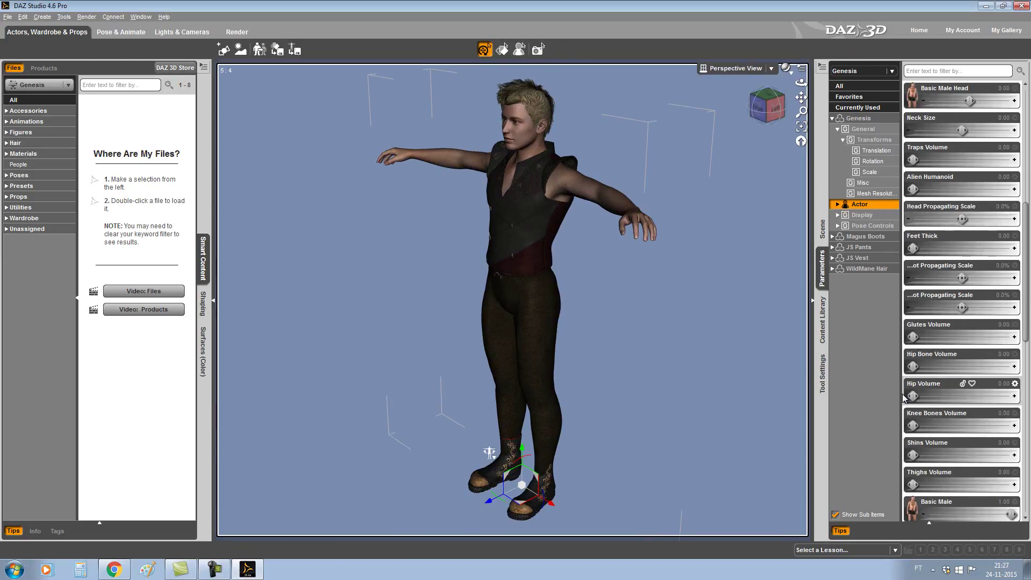
drag(901, 392, 895, 393)
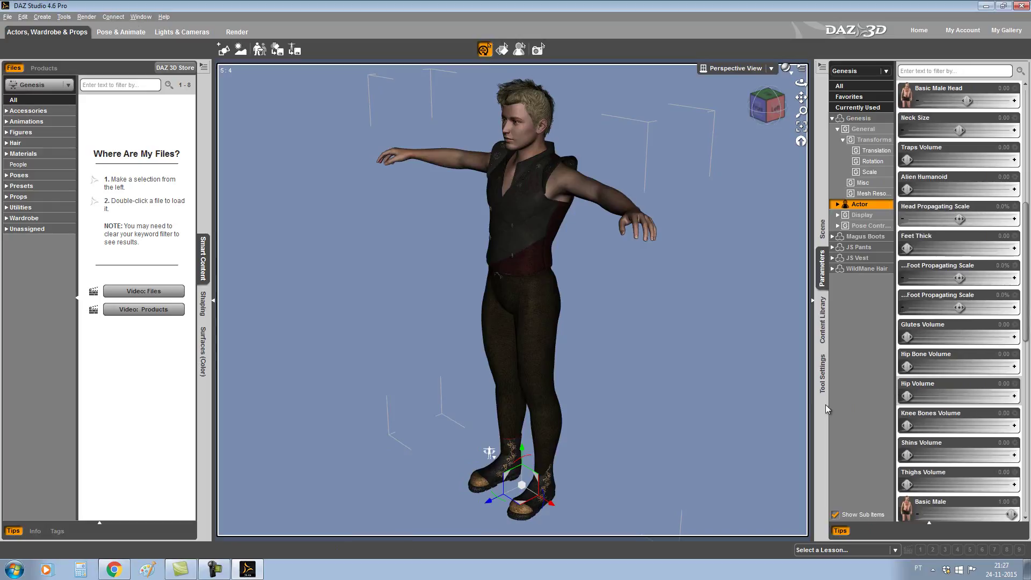
drag(811, 405, 740, 402)
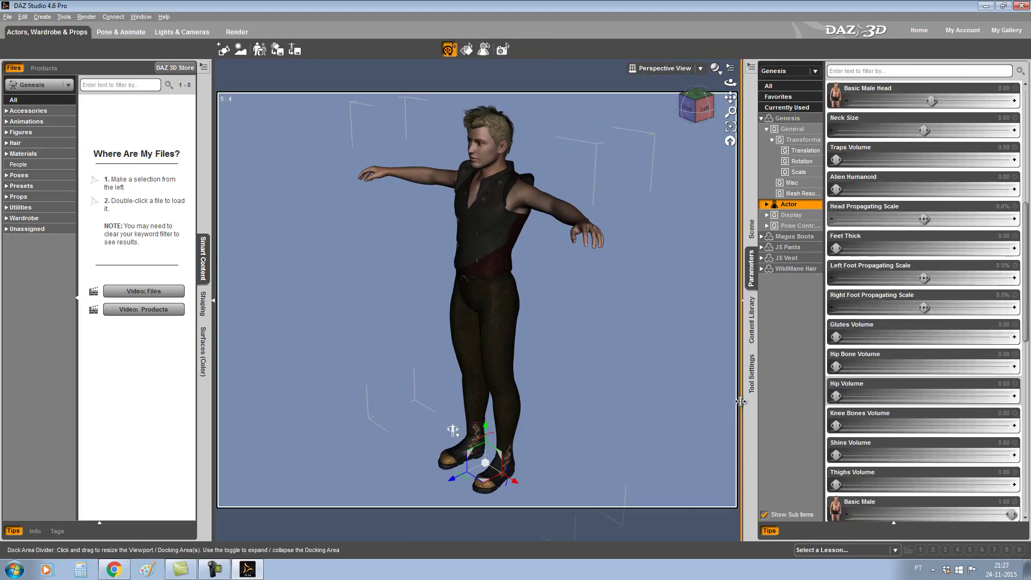
scroll(904, 295, down, 5)
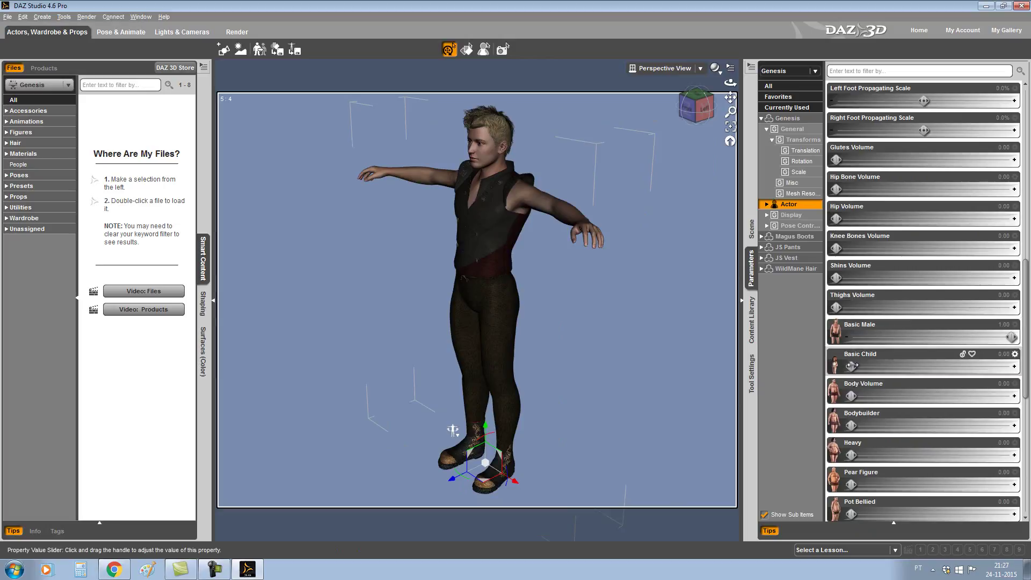
mouse_move(853, 365)
mouse_down()
mouse_move(1026, 374)
mouse_move(937, 353)
mouse_move(1027, 373)
mouse_up()
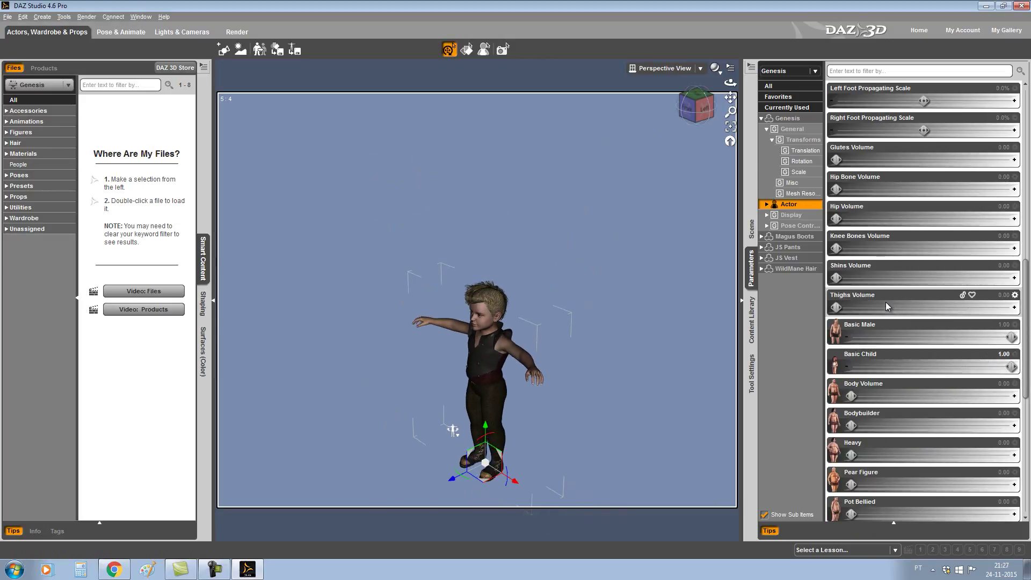
click(732, 128)
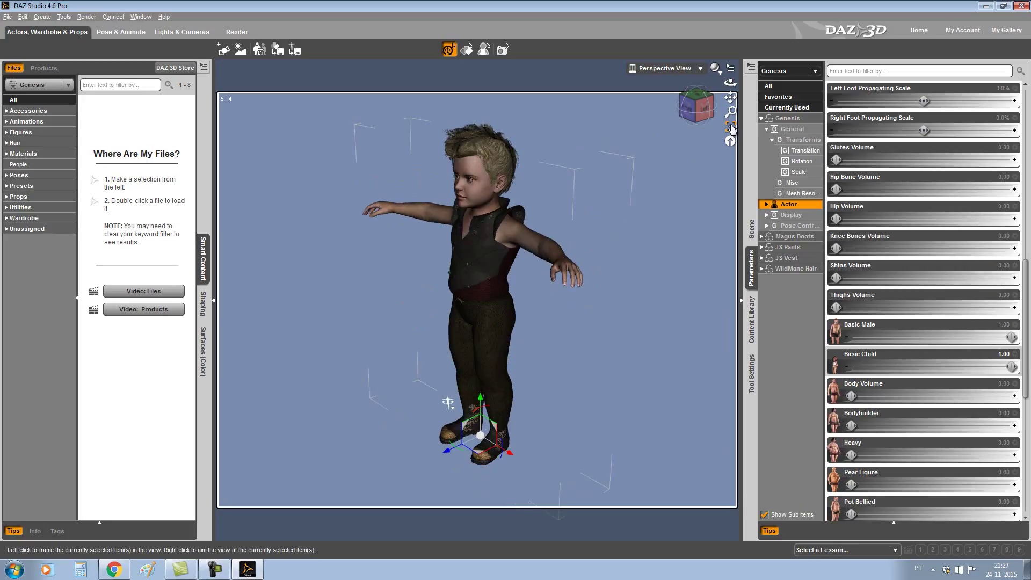
scroll(544, 205, down, 6)
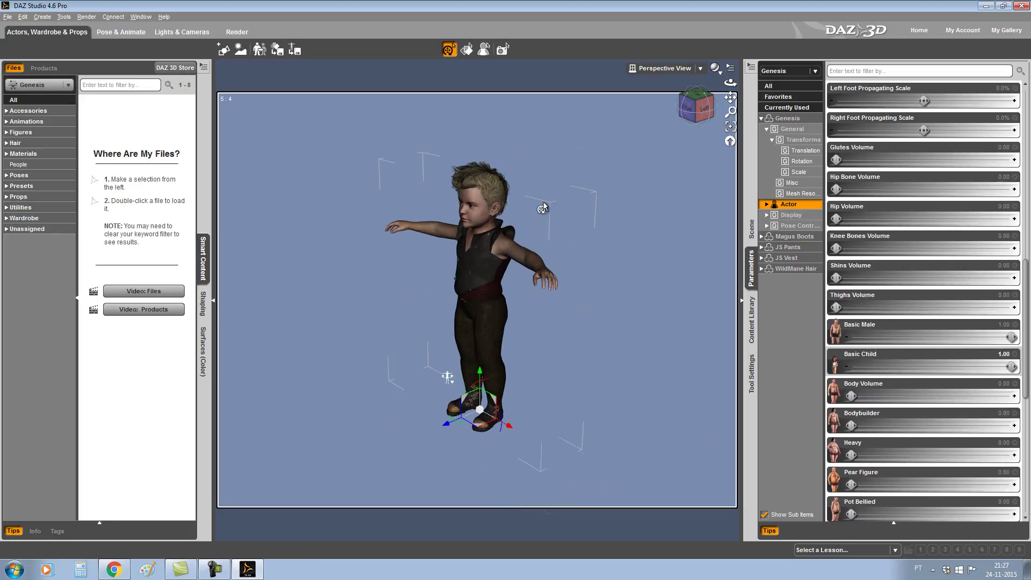
scroll(548, 225, up, 2)
scroll(553, 223, up, 3)
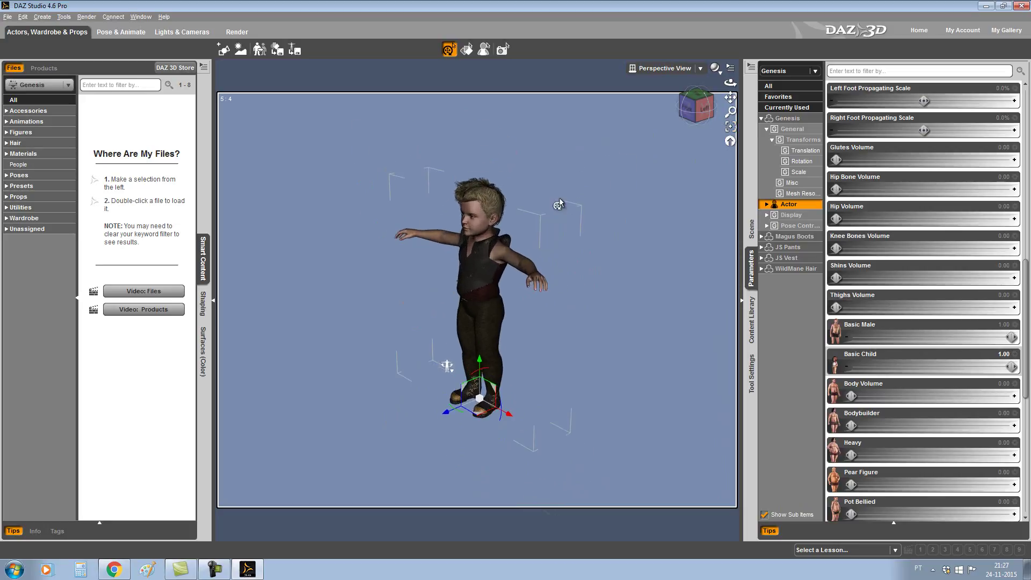
drag(696, 107, 515, 274)
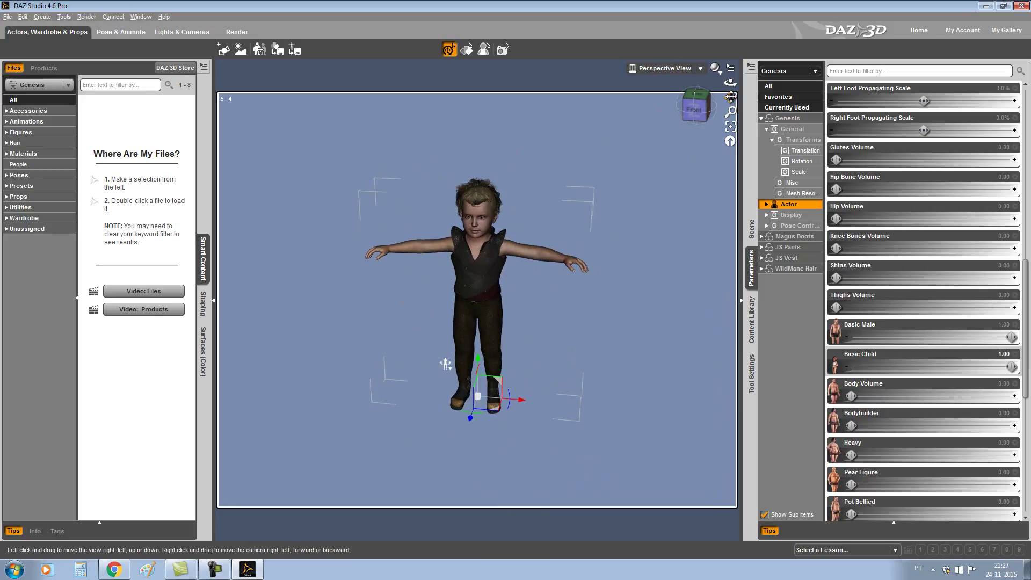
drag(731, 97, 520, 267)
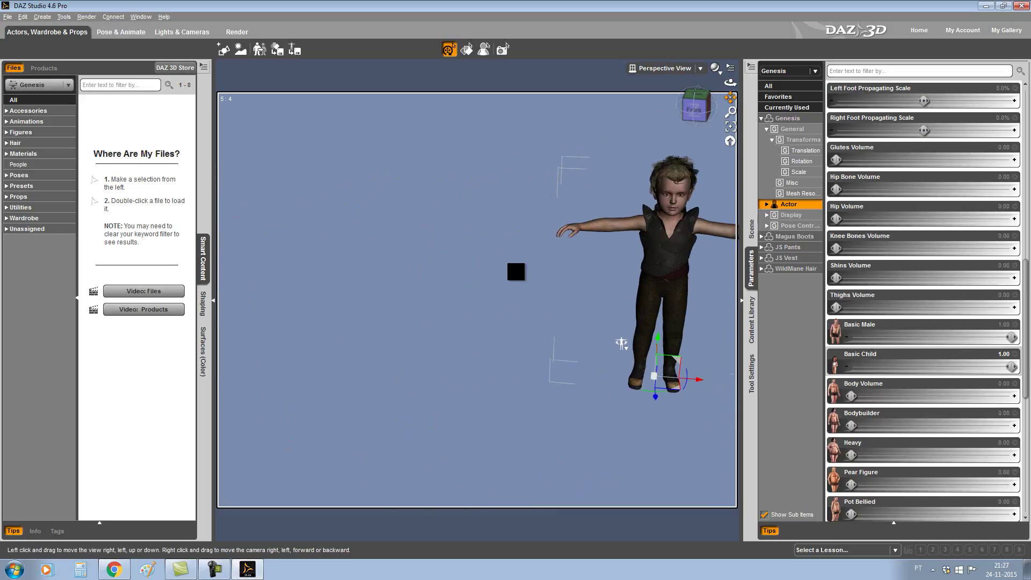
drag(521, 267, 748, 47)
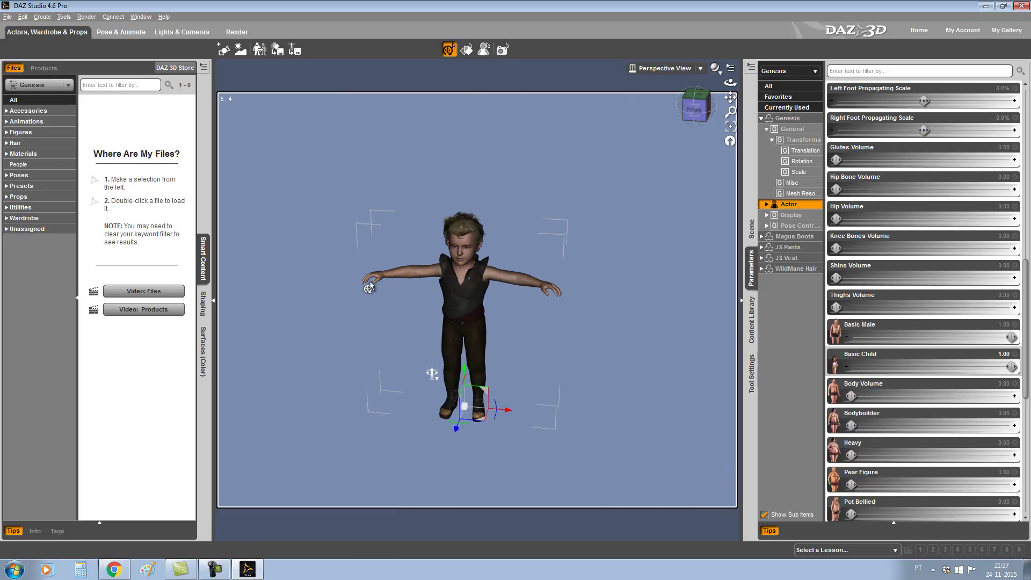
scroll(451, 333, up, 3)
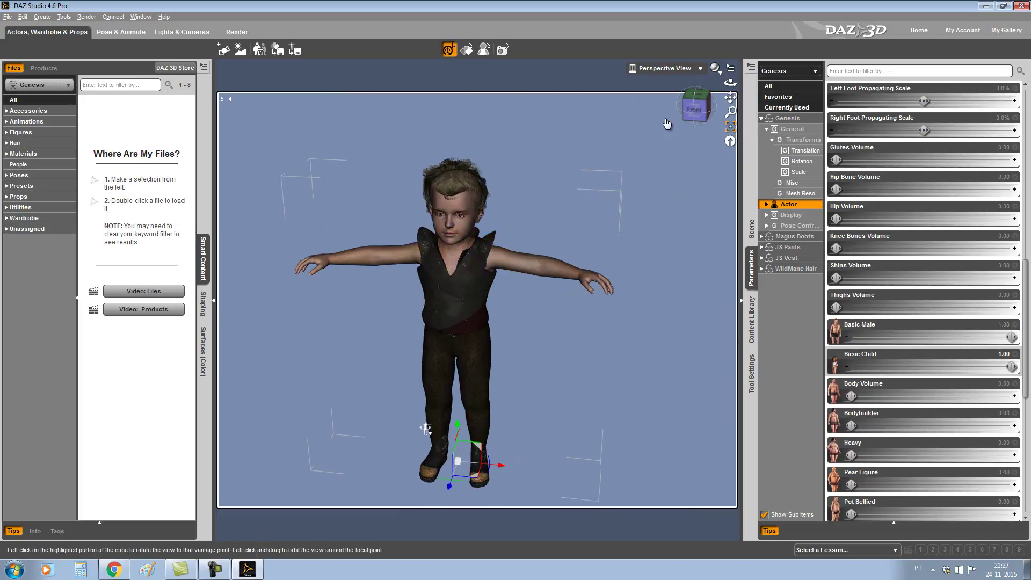
scroll(559, 253, down, 3)
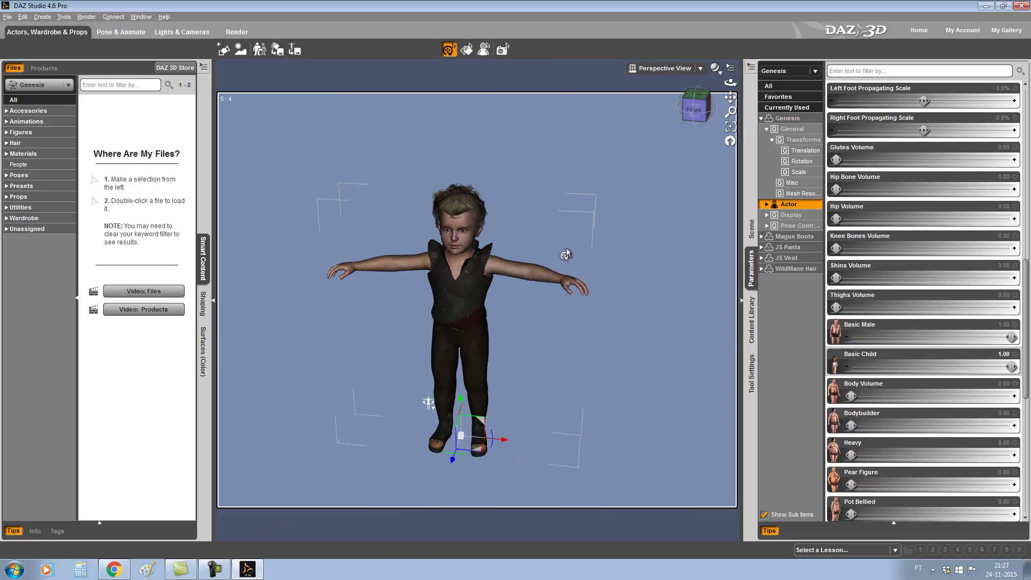
click(732, 127)
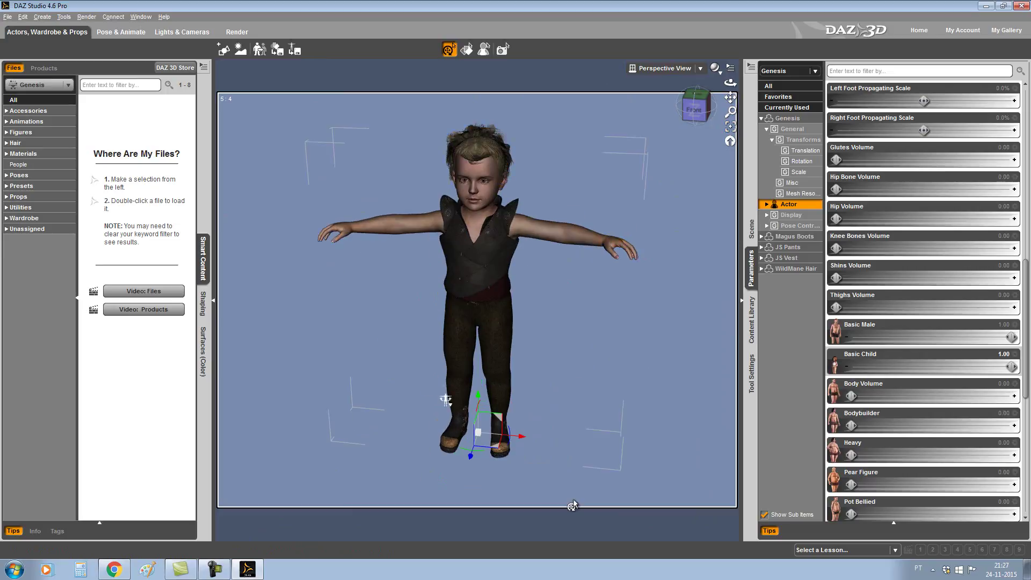
click(688, 101)
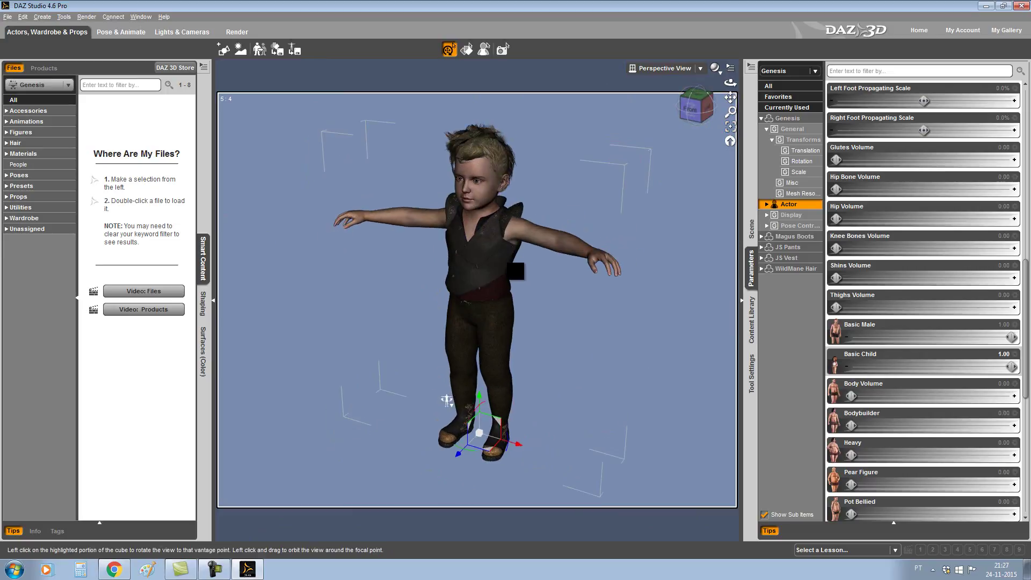
drag(731, 98, 513, 274)
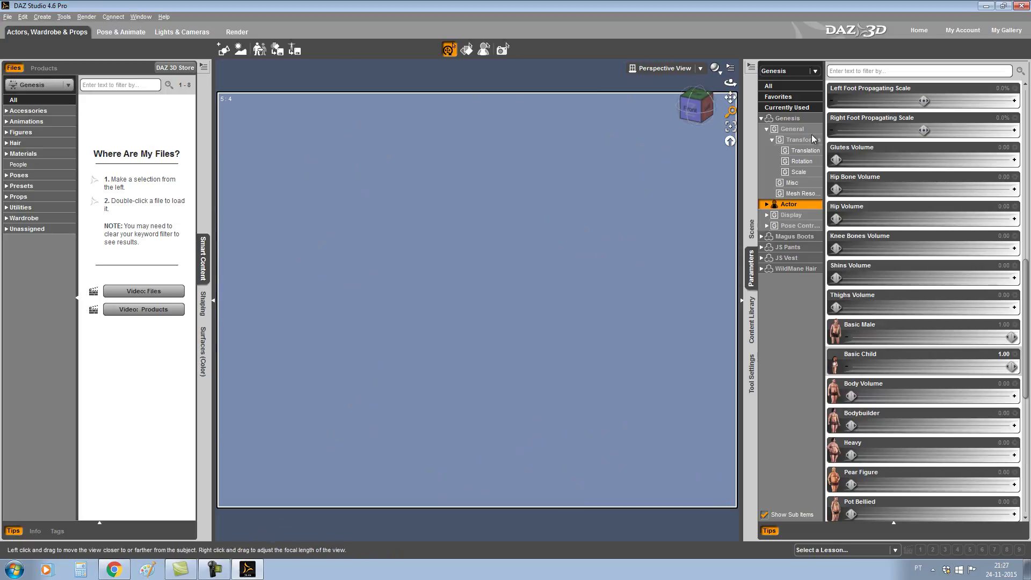
click(731, 127)
scroll(472, 303, down, 6)
drag(696, 106, 698, 115)
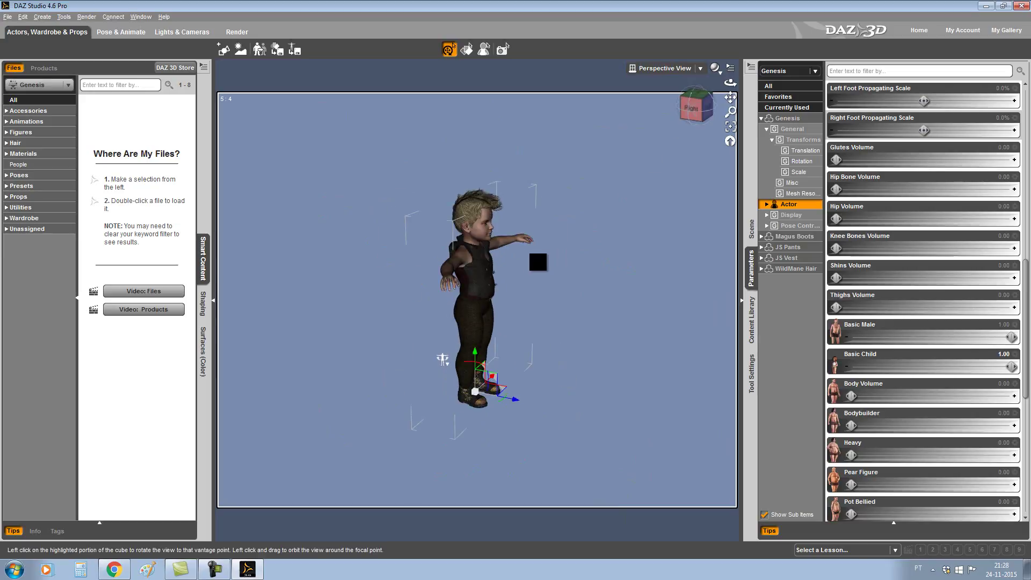
click(697, 113)
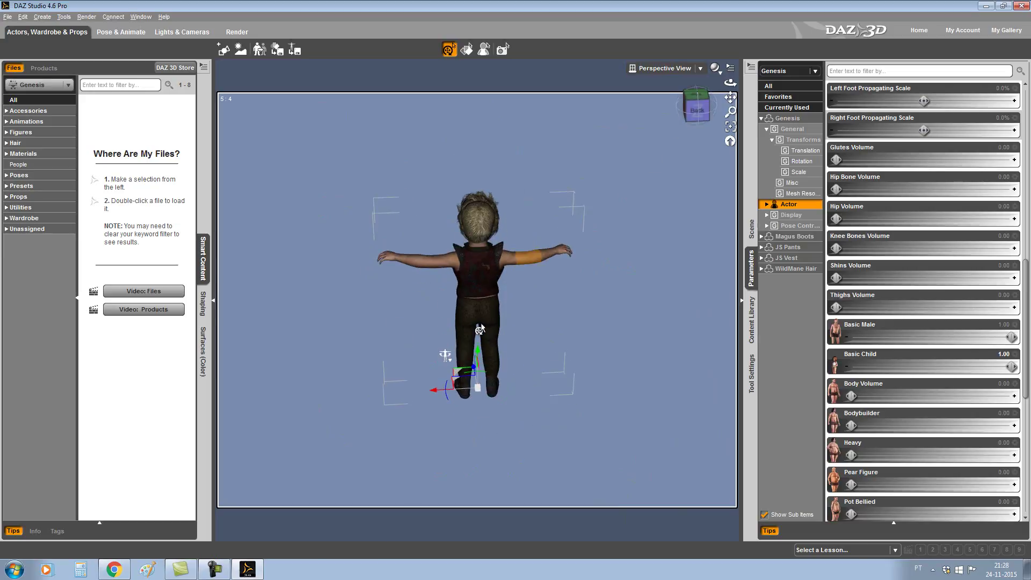
scroll(465, 314, up, 5)
scroll(465, 314, up, 2)
scroll(687, 160, down, 4)
drag(729, 96, 697, 113)
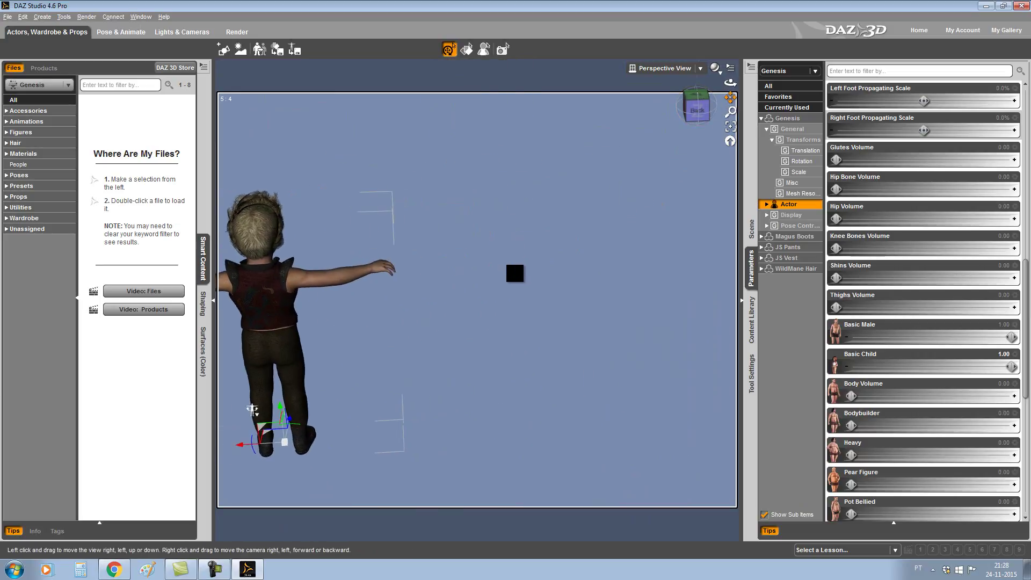
click(702, 112)
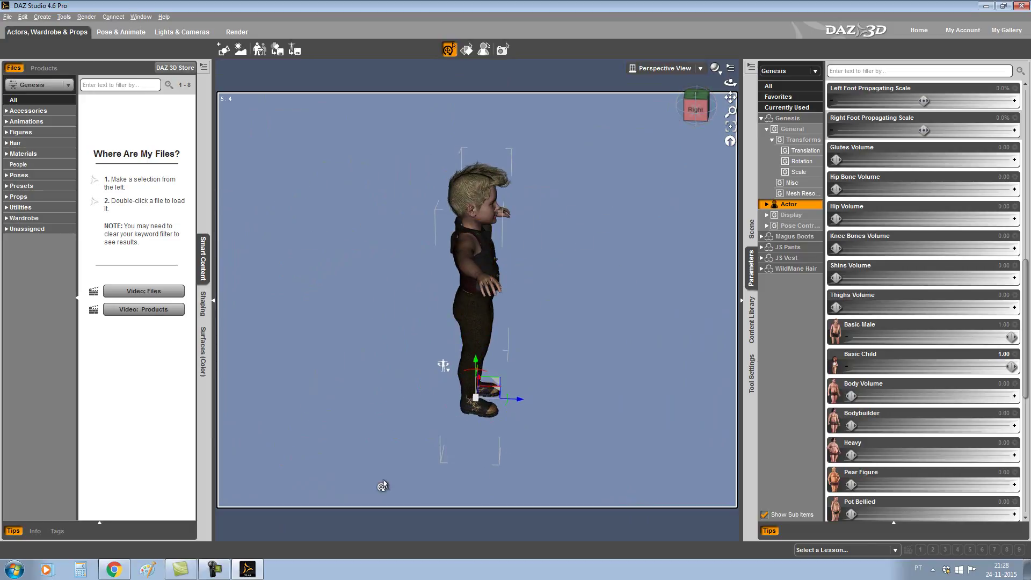
mouse_move(215, 564)
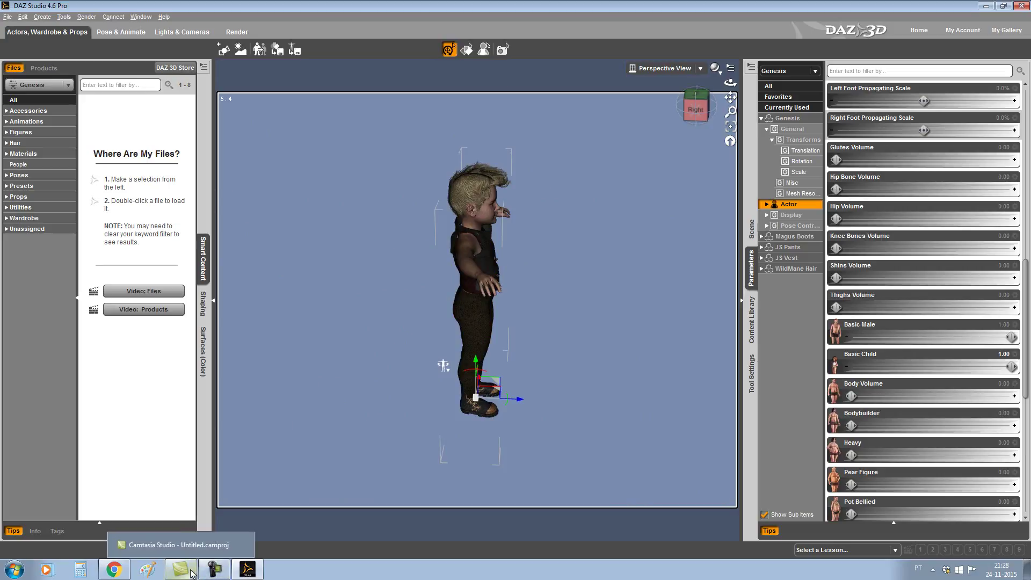
click(698, 115)
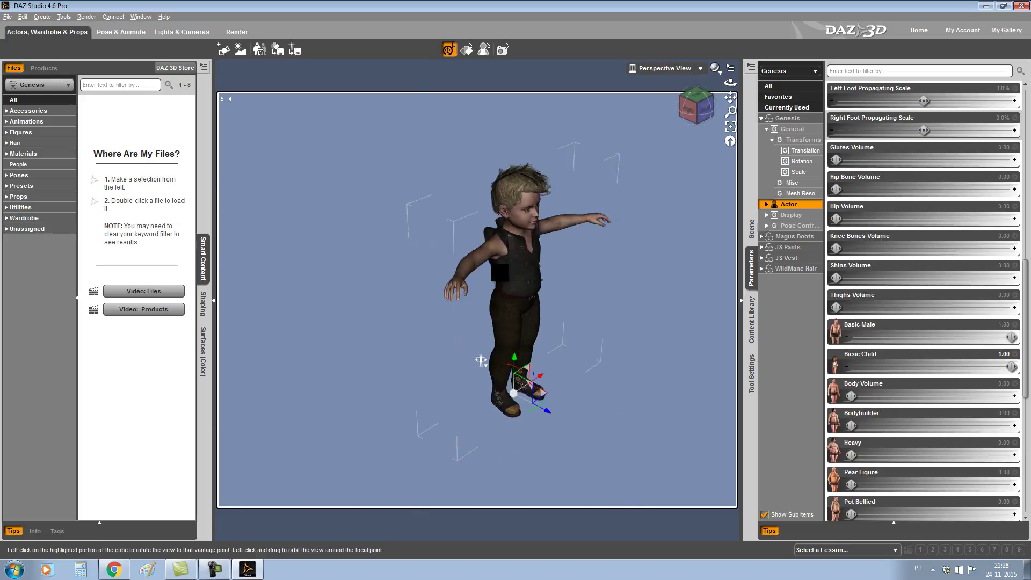
click(731, 126)
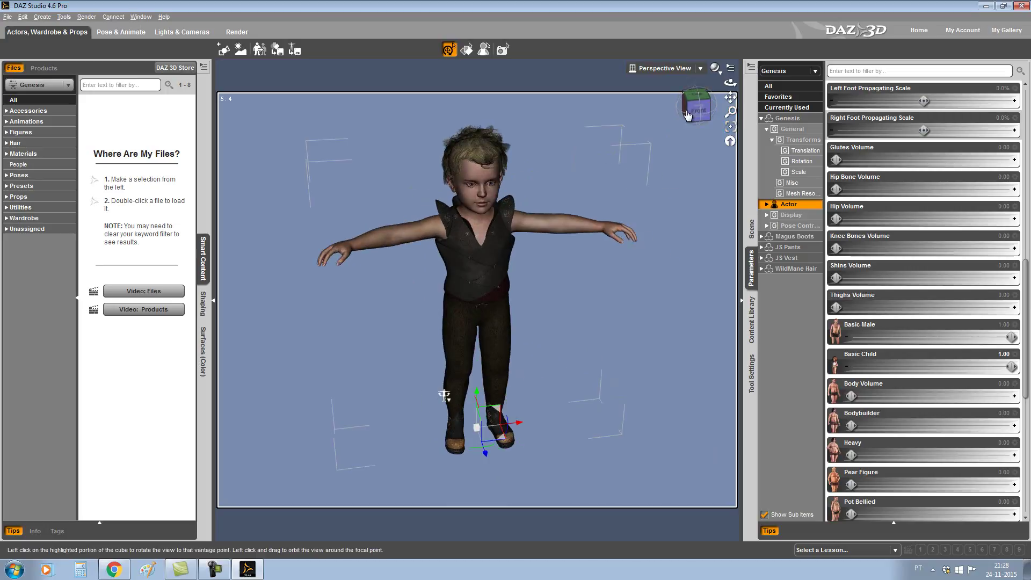
drag(678, 121, 666, 129)
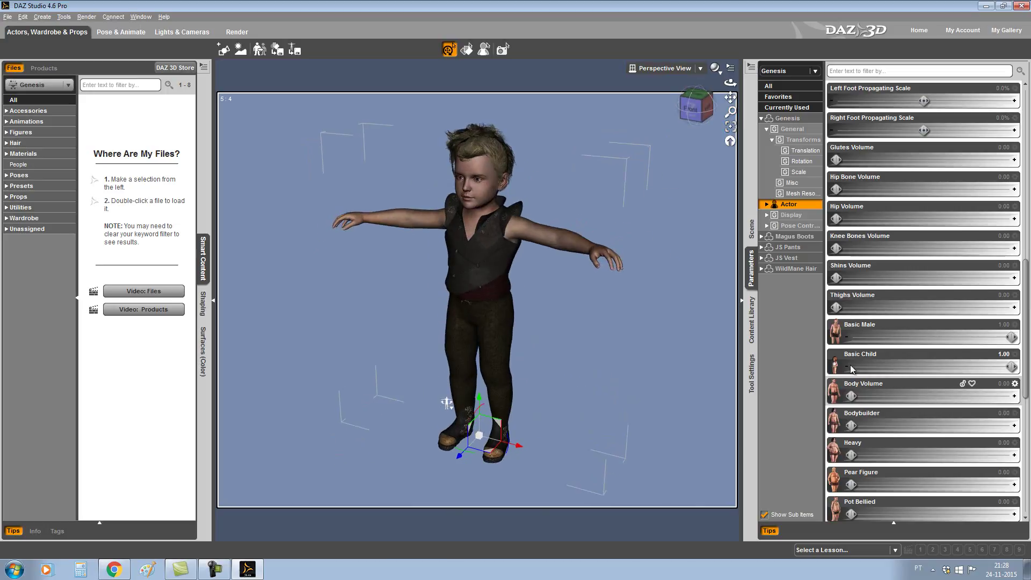
Step: Try the Thin body morph at full strength, then reset it to 0
drag(698, 118, 687, 120)
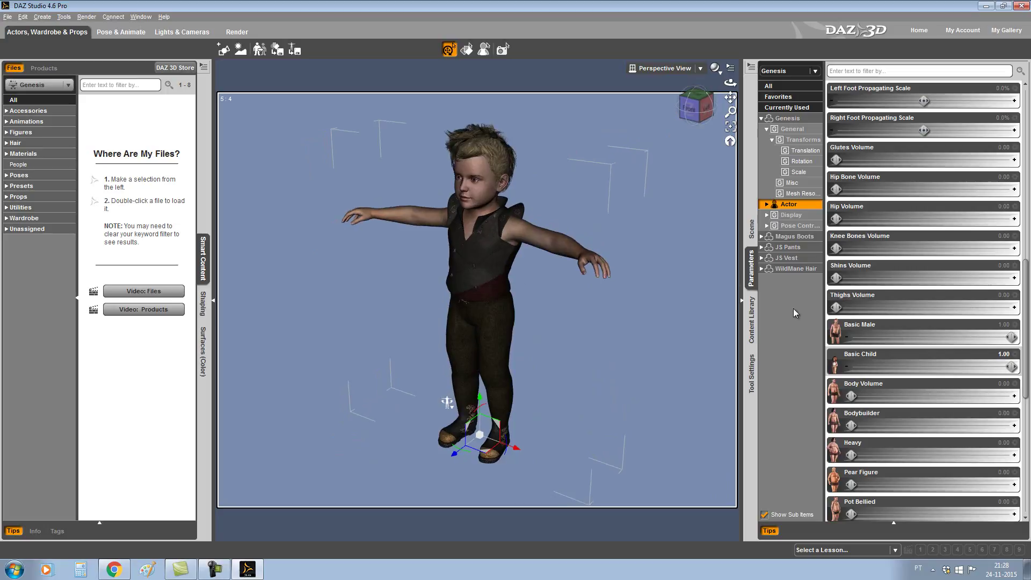
scroll(850, 413, down, 3)
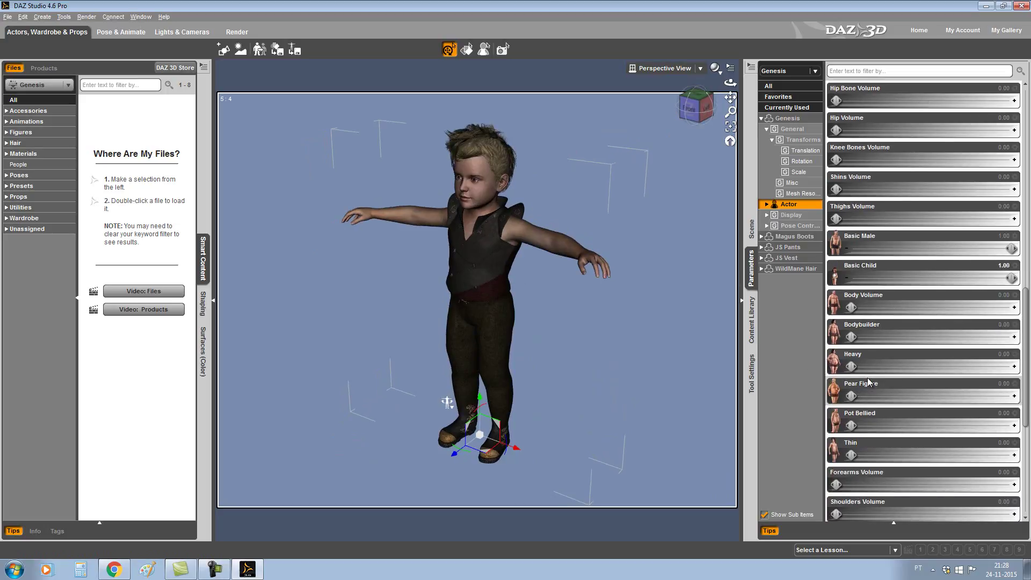
drag(851, 455, 1023, 457)
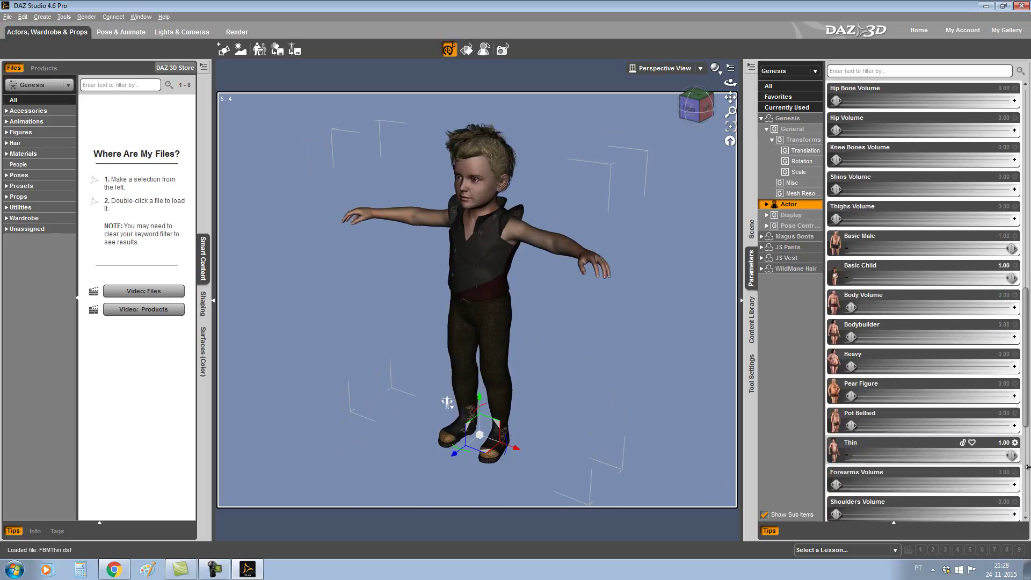
drag(922, 471, 615, 453)
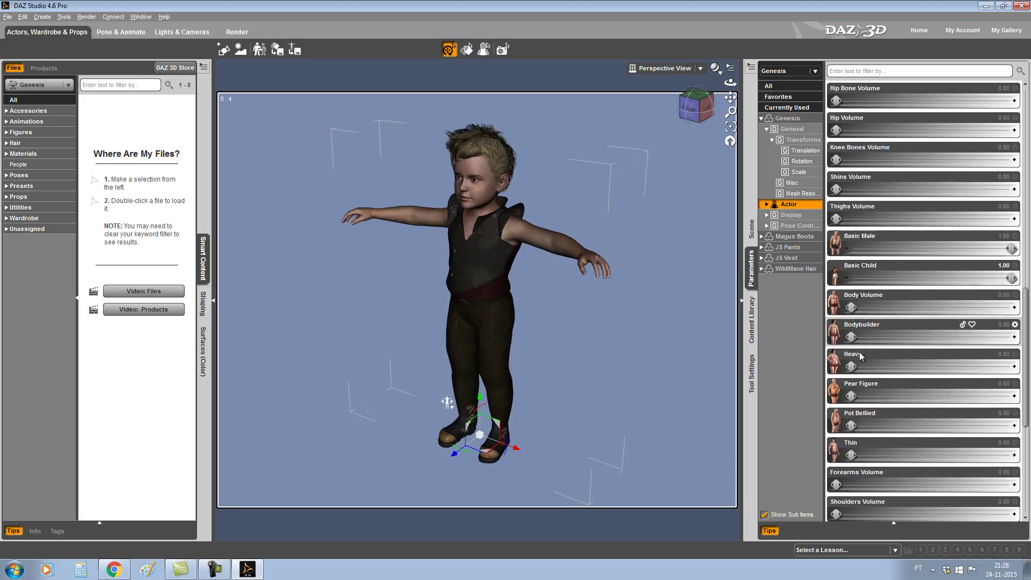
Step: Set Pear Figure, Heavy, Bodybuilder, Body Volume and Pot Bellied morphs to 1.00
drag(851, 396, 1028, 411)
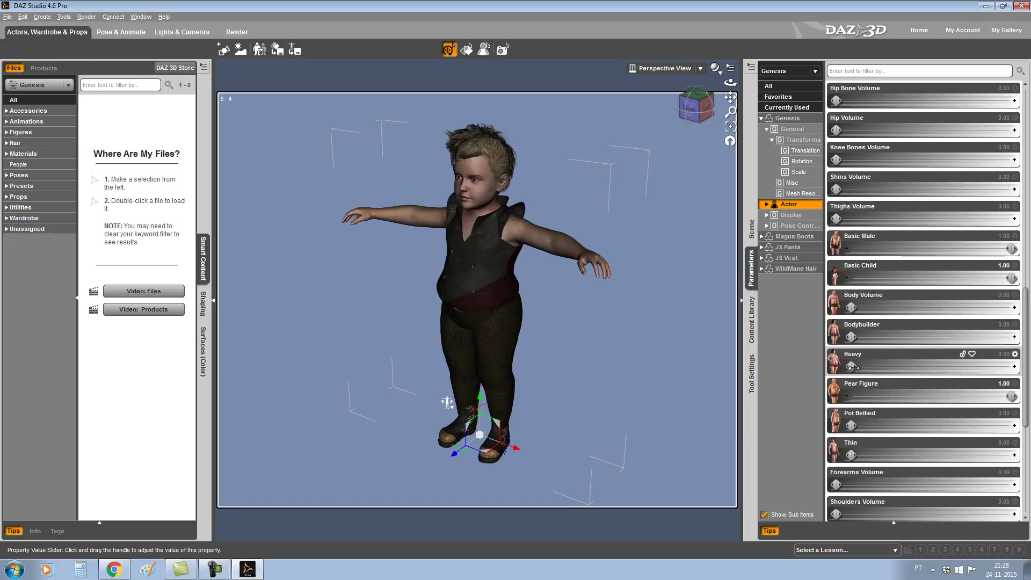
drag(853, 367, 1028, 391)
drag(851, 336, 1012, 337)
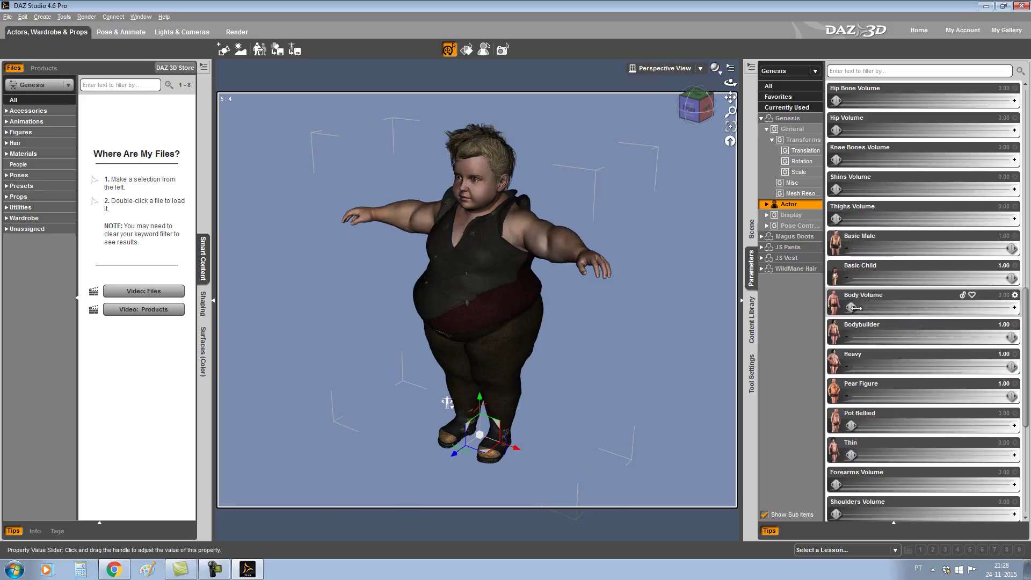
drag(852, 307, 1027, 331)
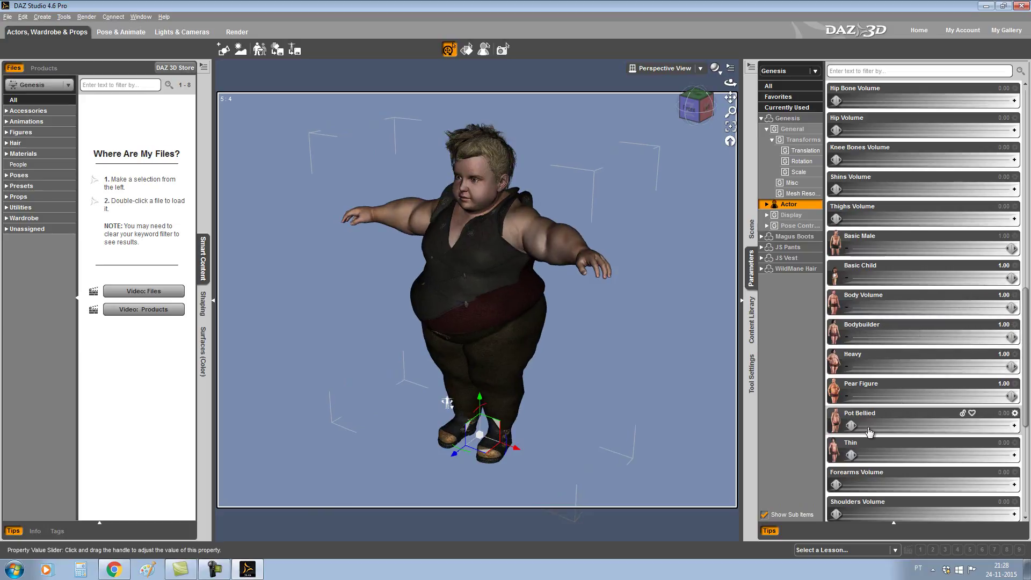
drag(852, 425, 1027, 378)
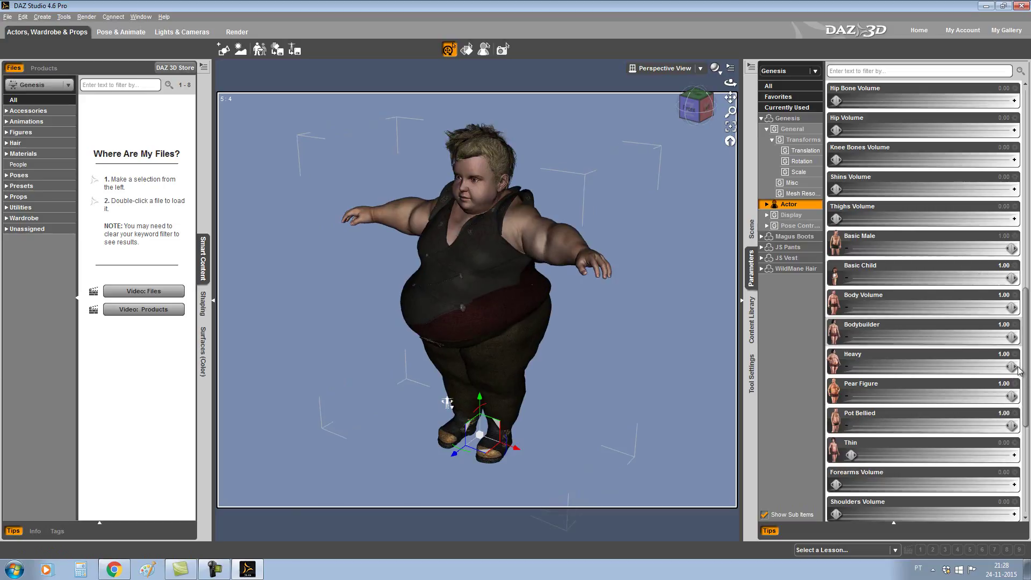
drag(689, 108, 655, 162)
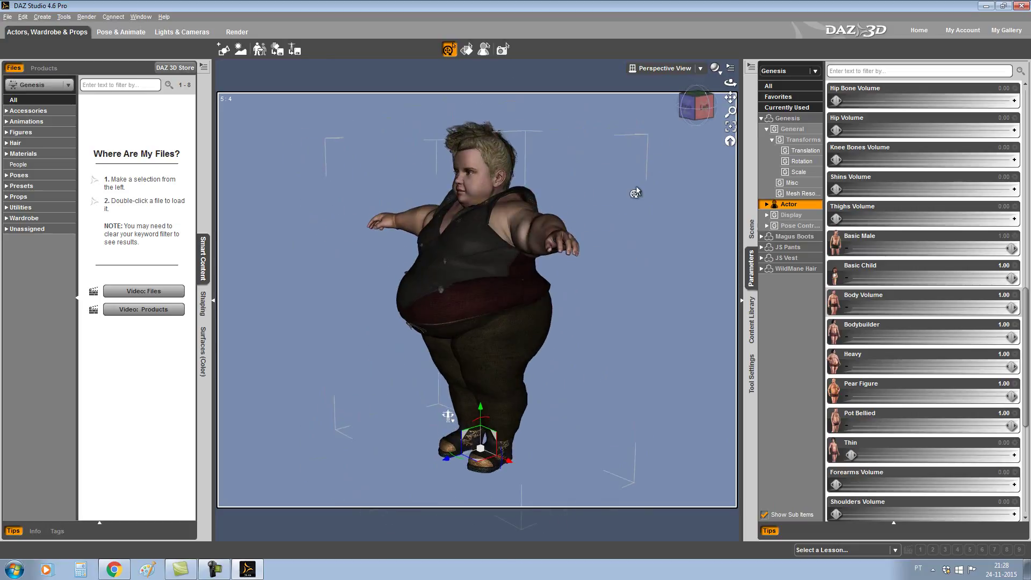
scroll(580, 262, down, 2)
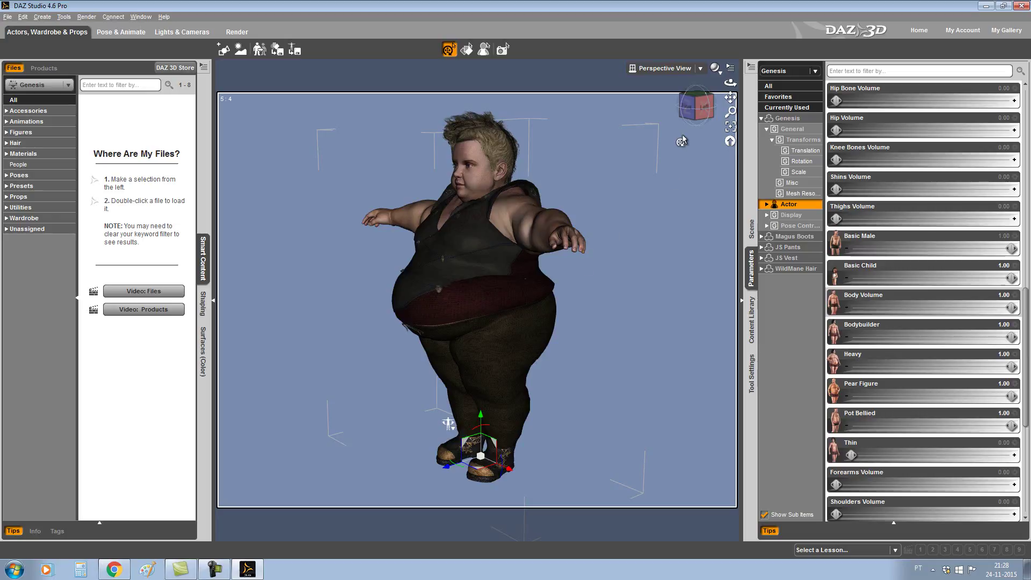
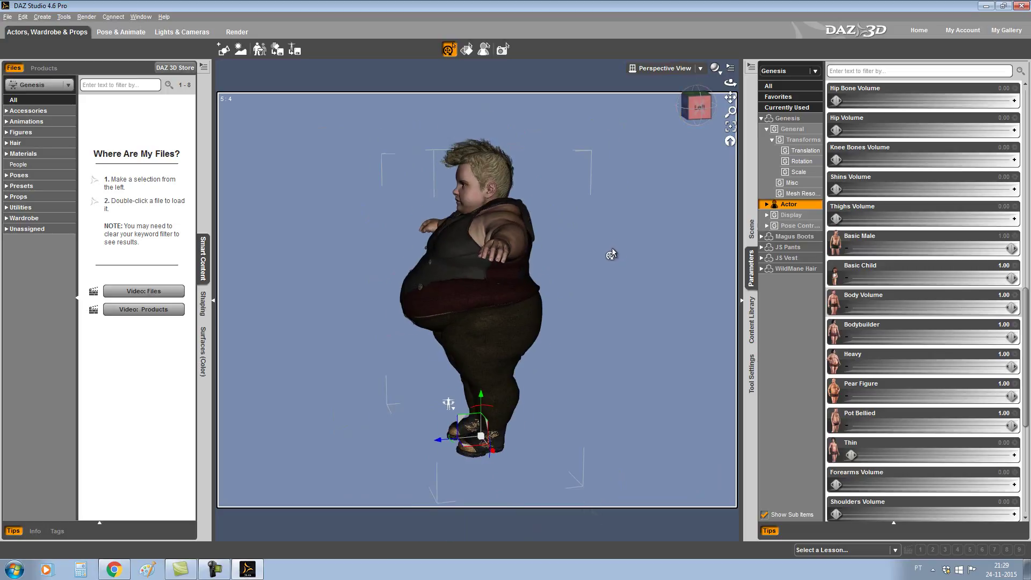
Step: Orbit the Genesis figure to a three-quarter front view and bring up the Window > Panes (Tabs) submenu
mouse_move(695, 108)
mouse_down()
mouse_move(515, 273)
mouse_move(645, 146)
mouse_up()
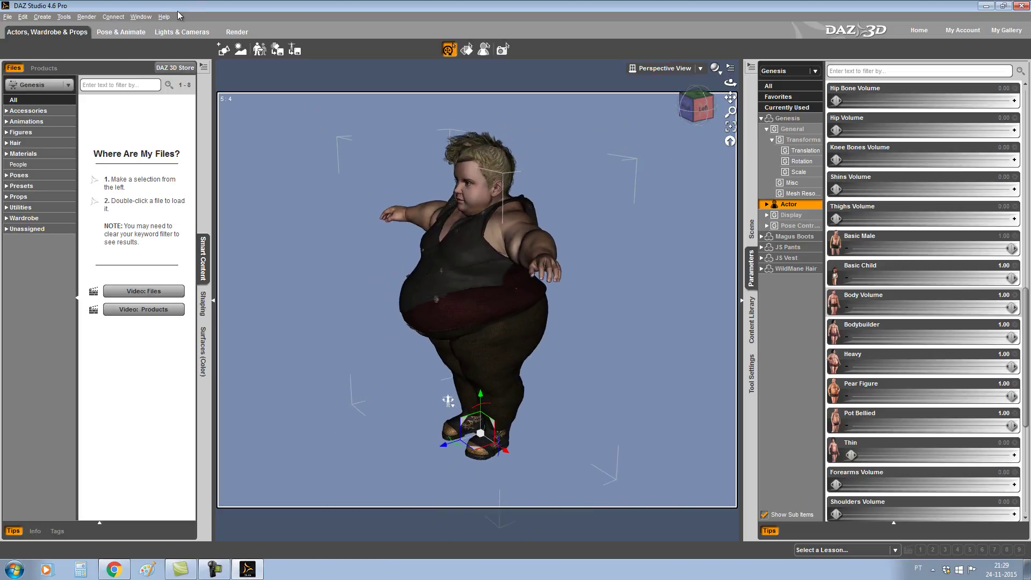
click(140, 18)
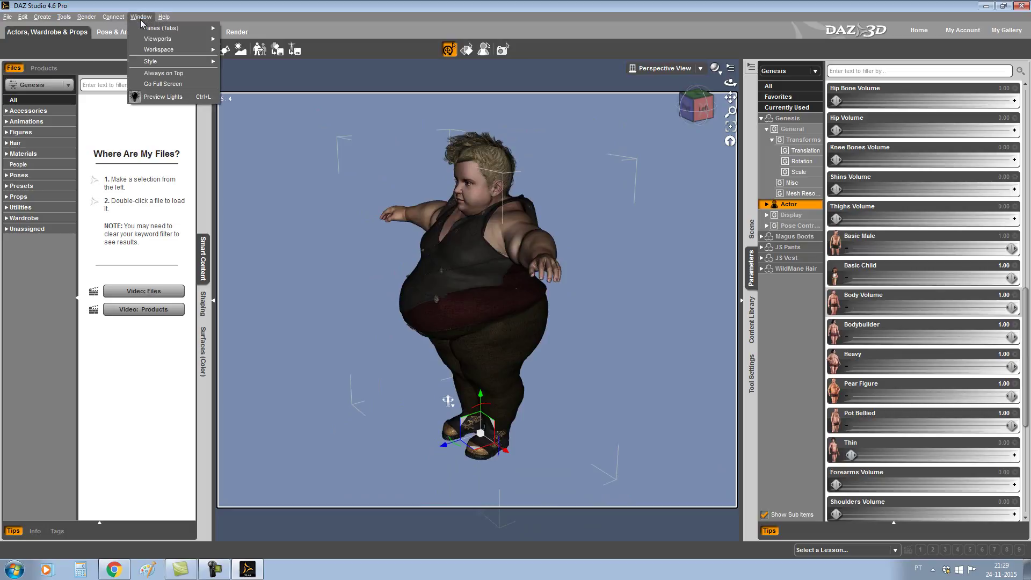
mouse_move(155, 31)
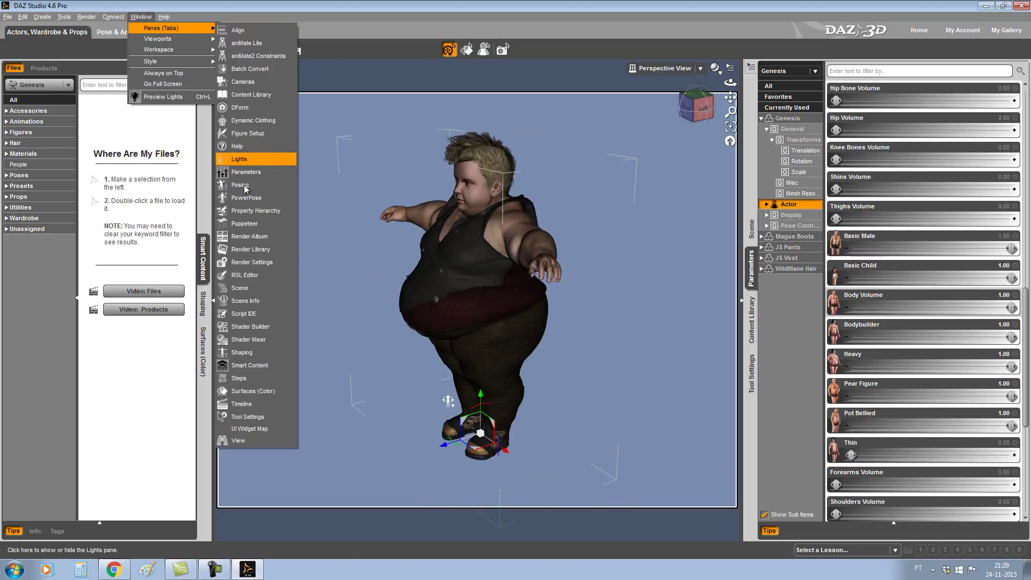
Step: Show the Timeline as a floating pane, moved to the lower left and enlarged
click(247, 405)
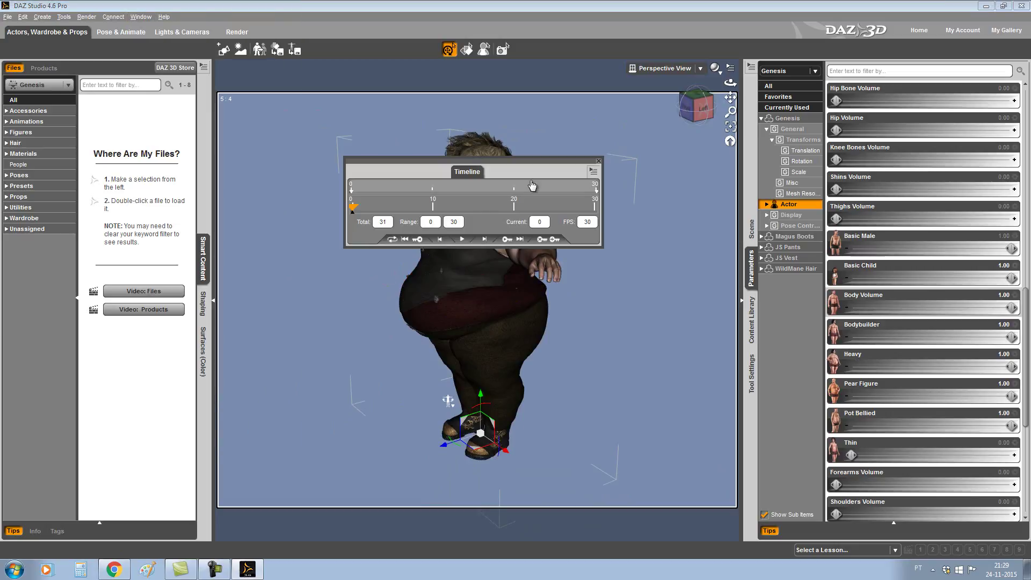
drag(532, 160, 211, 265)
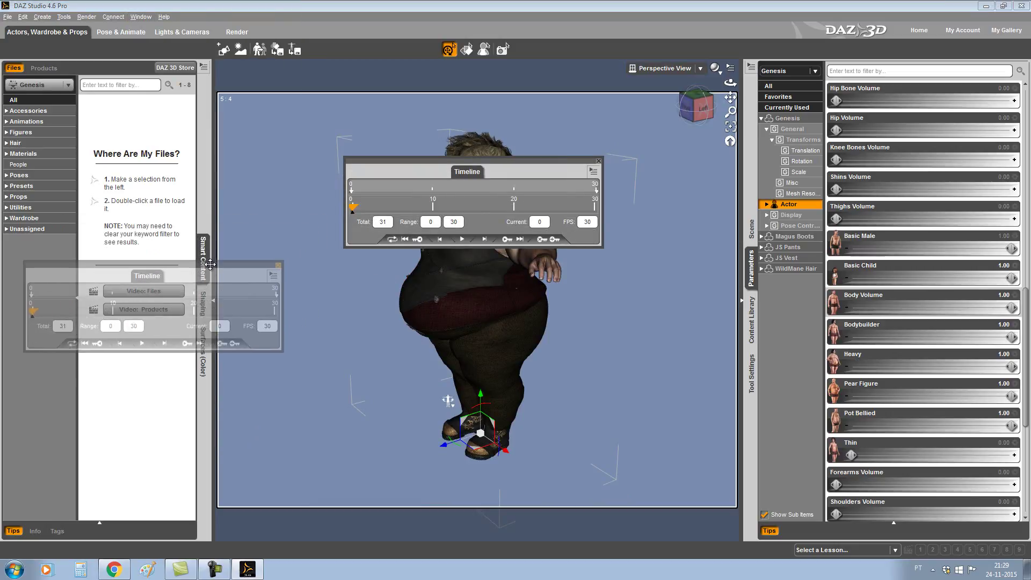
drag(281, 350, 336, 386)
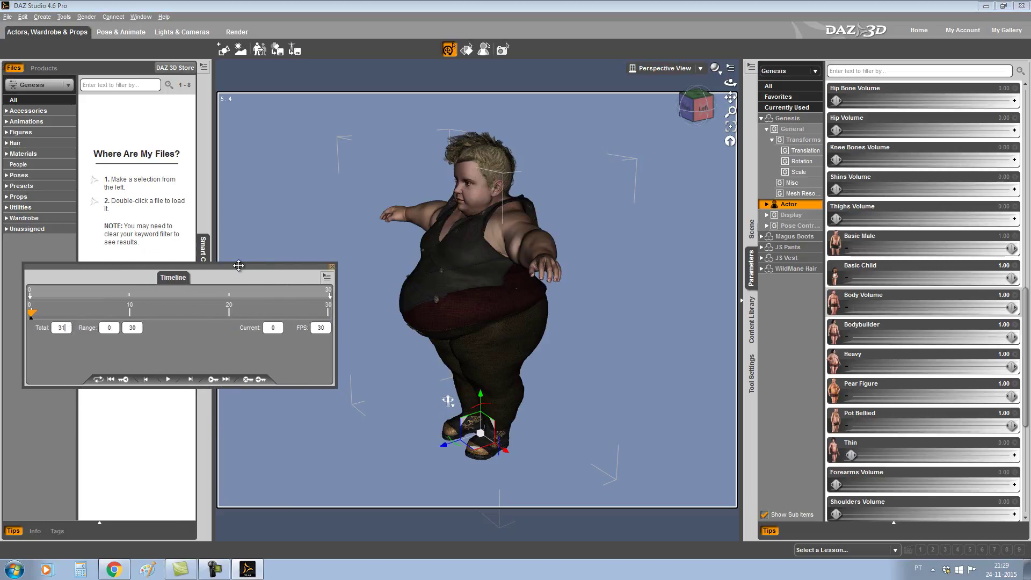
drag(240, 265, 229, 256)
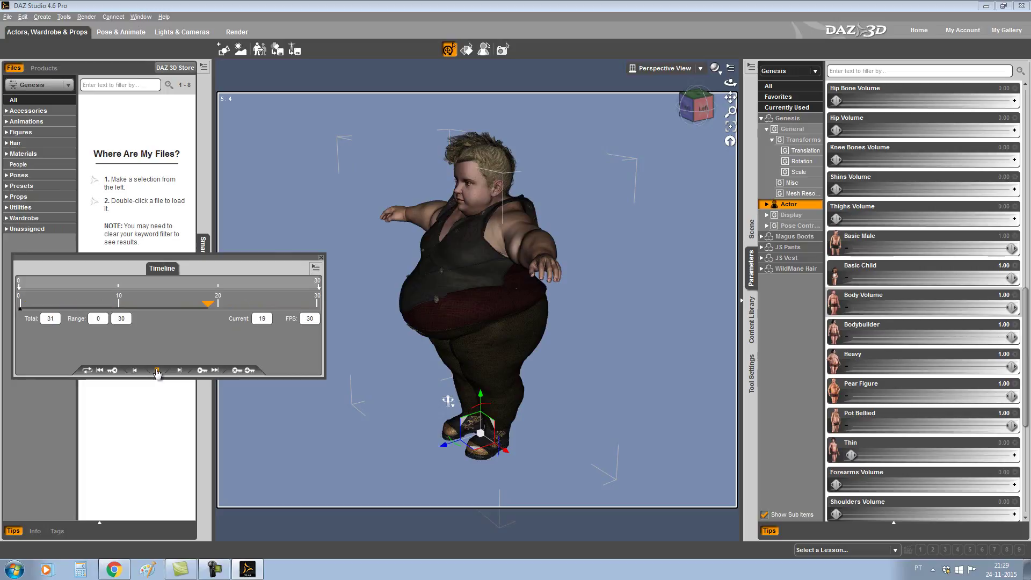
Step: Set the Timeline total to 300 frames (0–299) and bring the playhead back toward the start
drag(246, 308, 29, 300)
text(300)
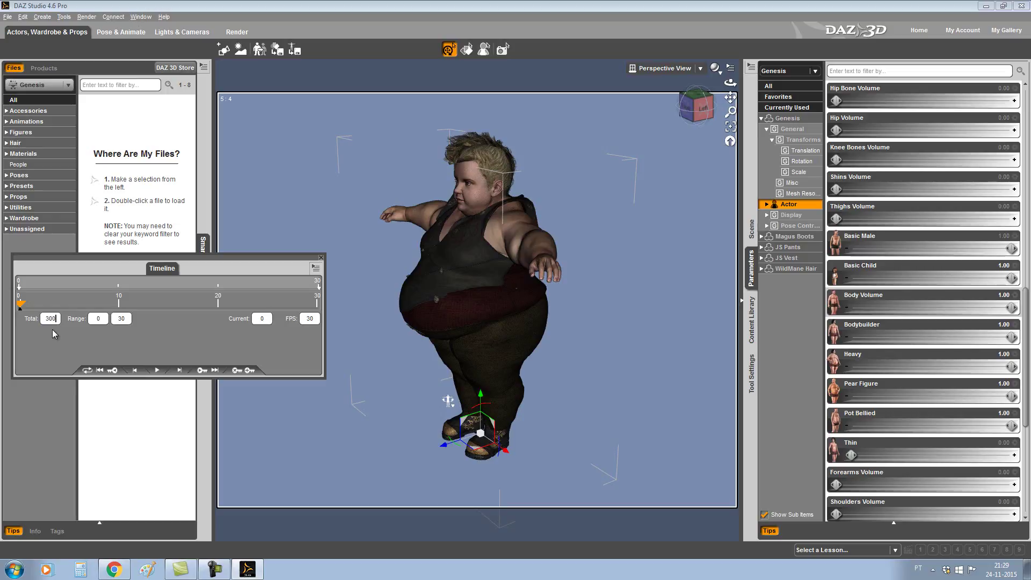
key(Return)
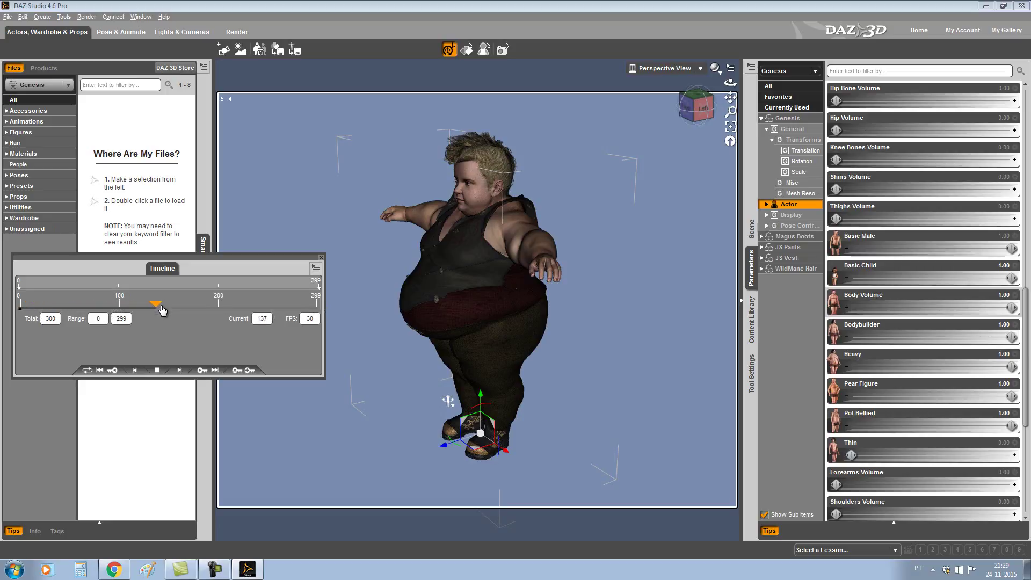
drag(181, 307, 19, 290)
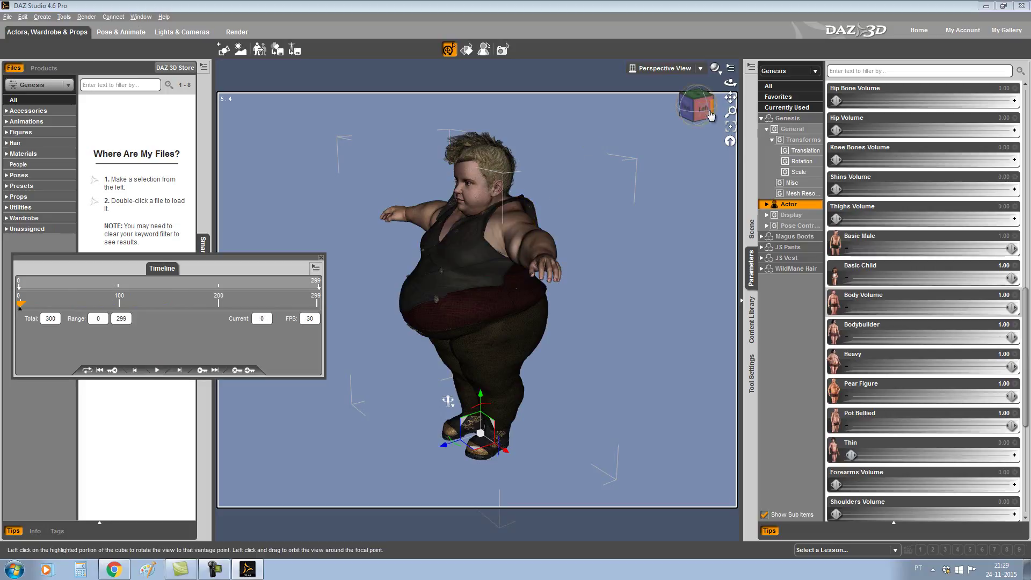
Step: Rotate to a front-left three-quarter view, select the Genesis figure and show its Pose Controls
click(687, 107)
scroll(530, 182, down, 3)
scroll(530, 182, up, 4)
click(697, 118)
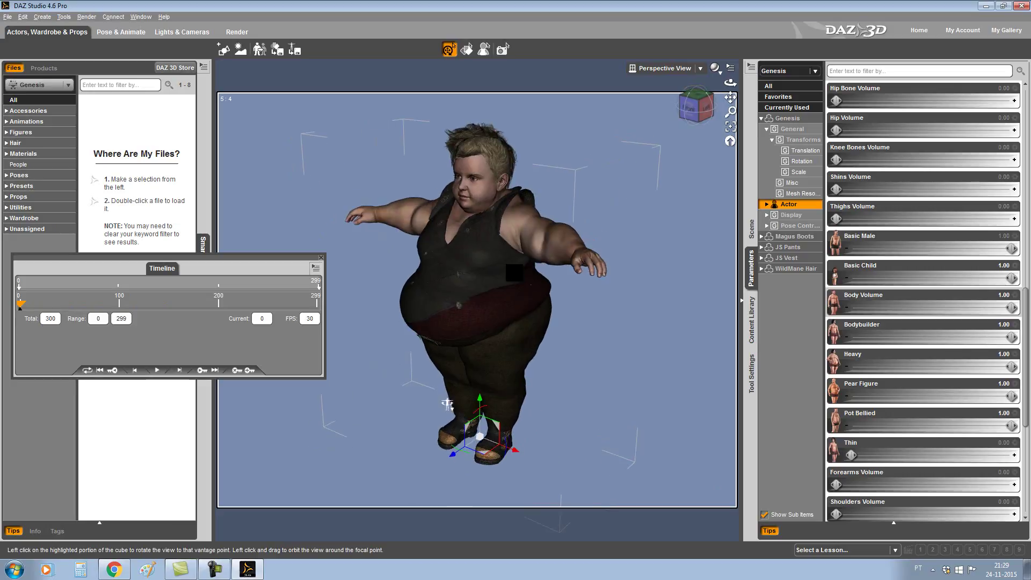
click(571, 315)
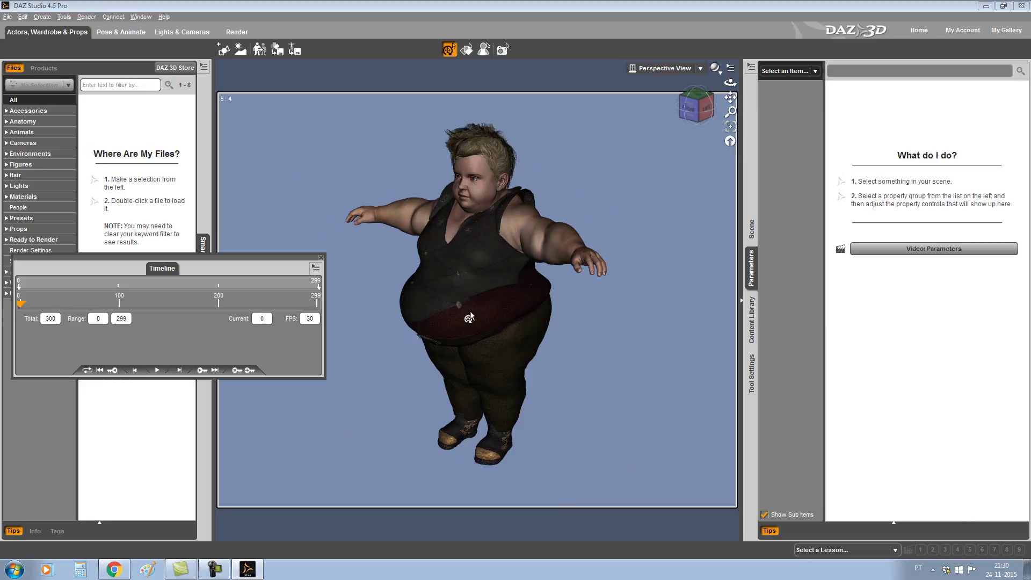
click(479, 299)
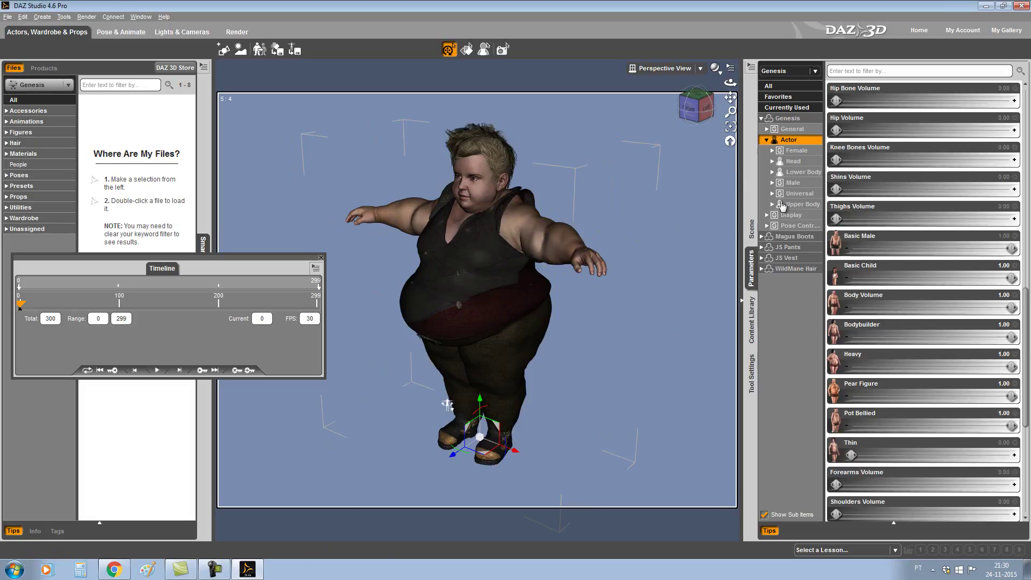
click(791, 227)
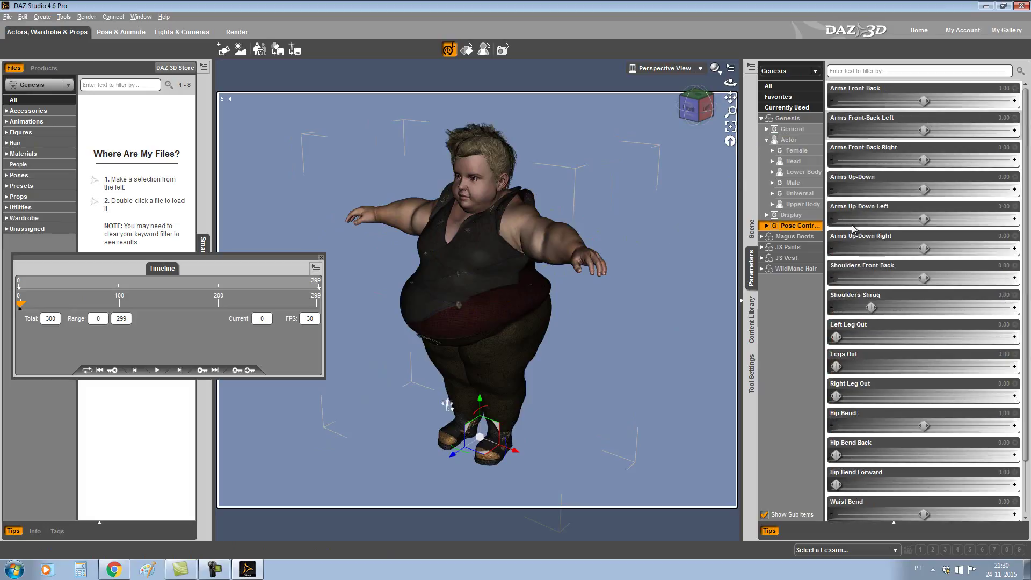
Step: Lower the arms to Arms Up-Down -0.63, leaving Arms Front-Back back at 0.00
drag(852, 293, 853, 292)
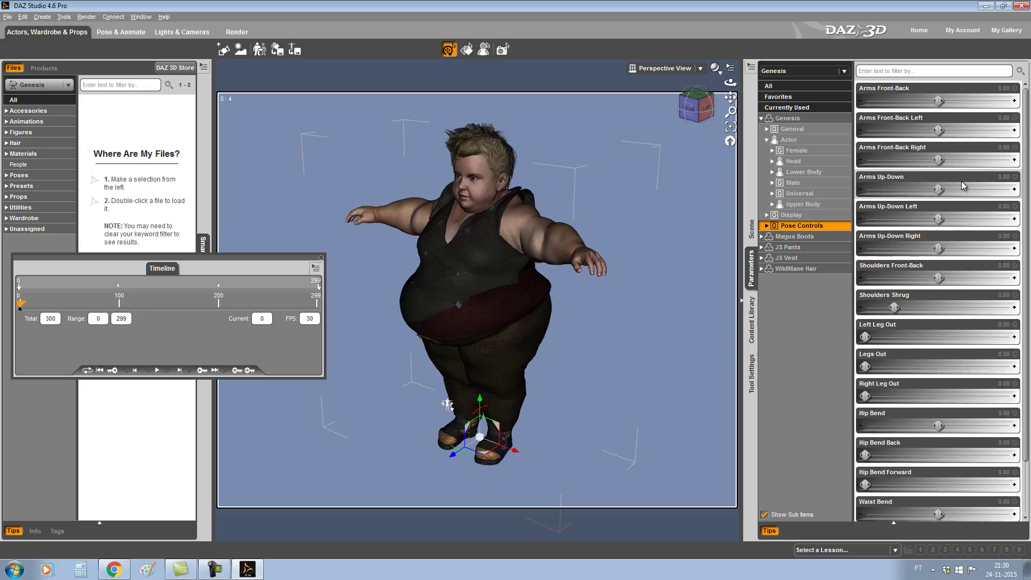
scroll(961, 179, down, 1)
scroll(959, 181, down, 1)
scroll(960, 178, down, 1)
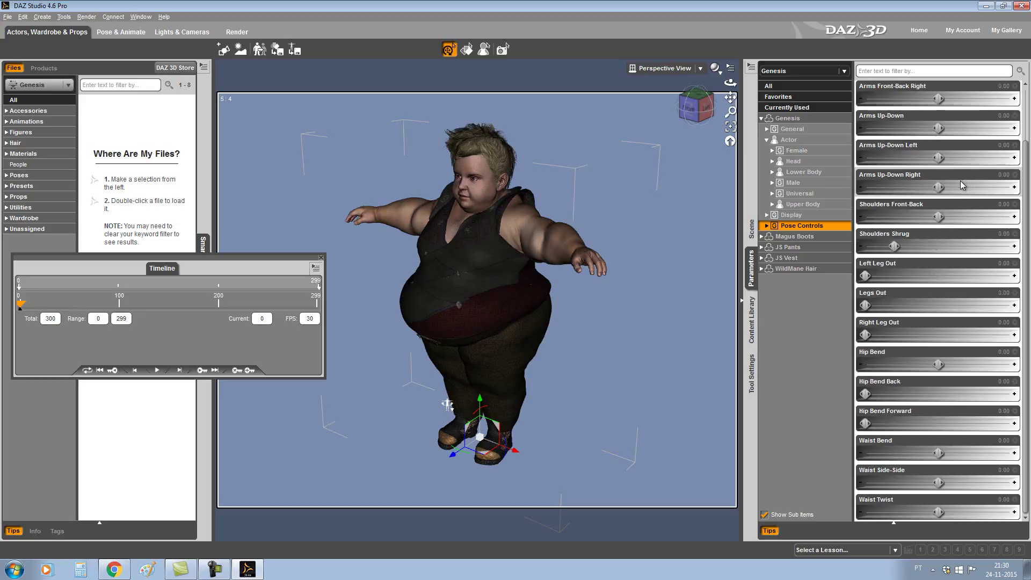
scroll(962, 181, up, 3)
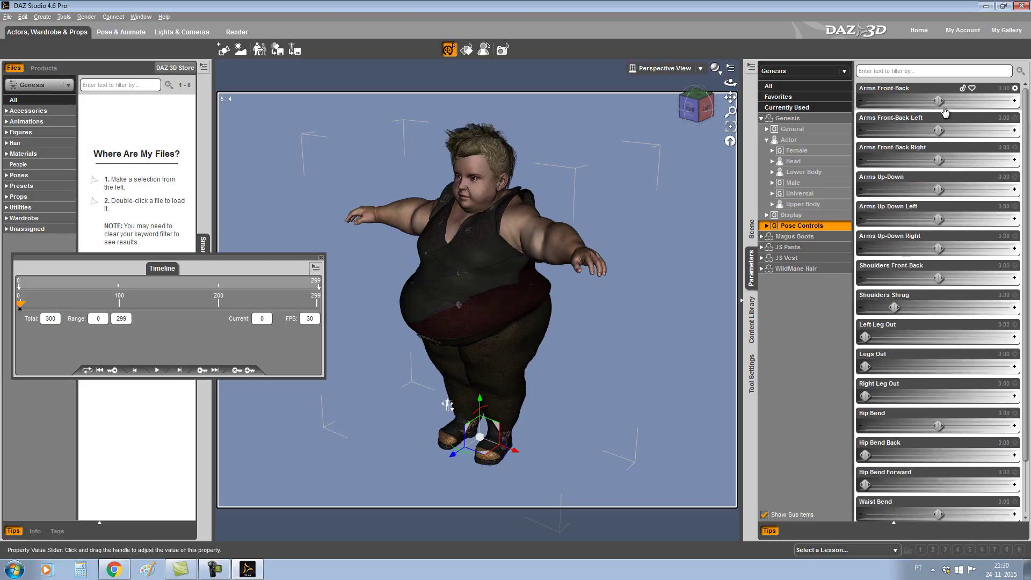
drag(938, 100, 988, 133)
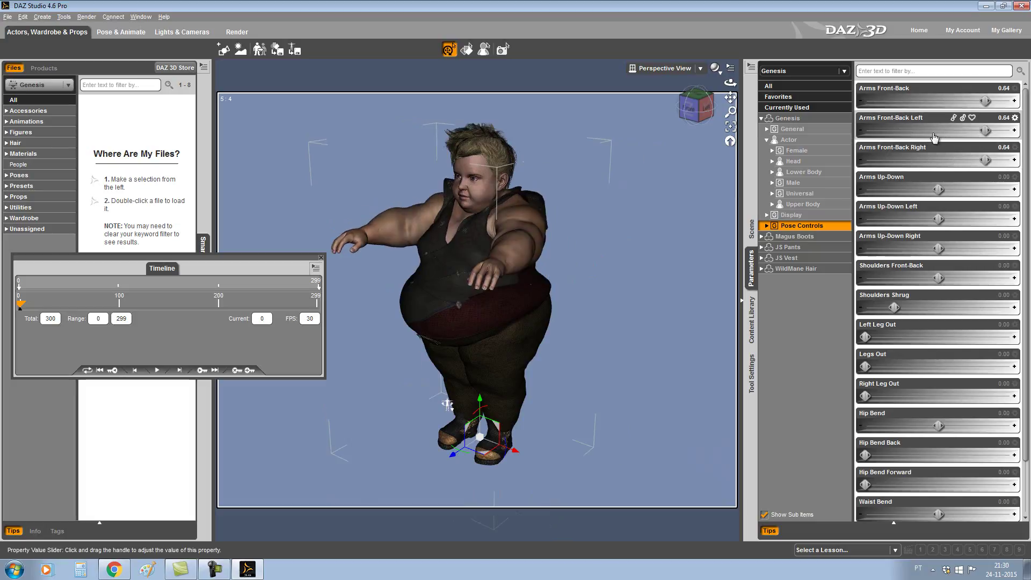
drag(986, 101, 964, 101)
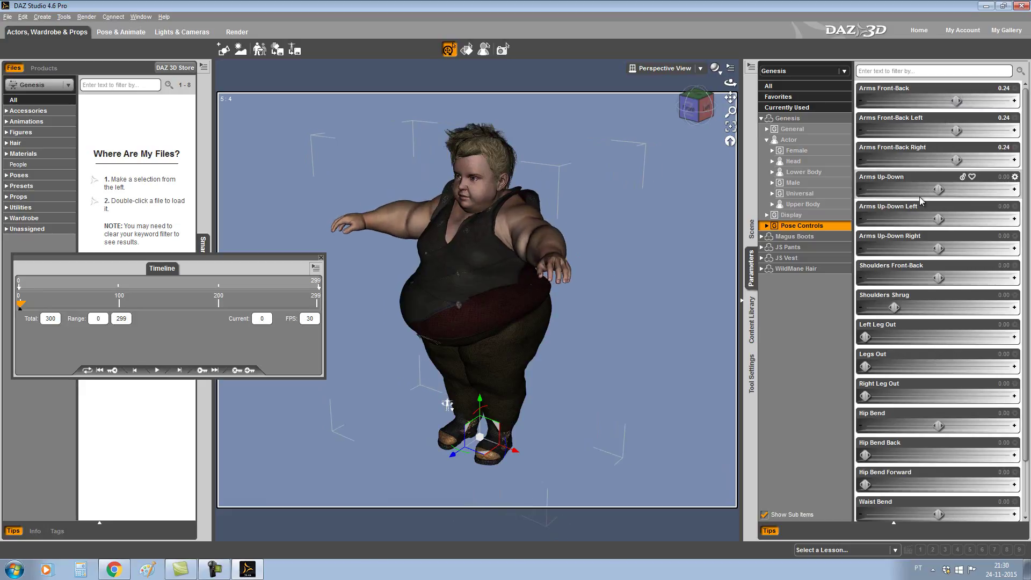
mouse_move(937, 188)
mouse_down()
mouse_move(884, 189)
mouse_move(892, 188)
mouse_up()
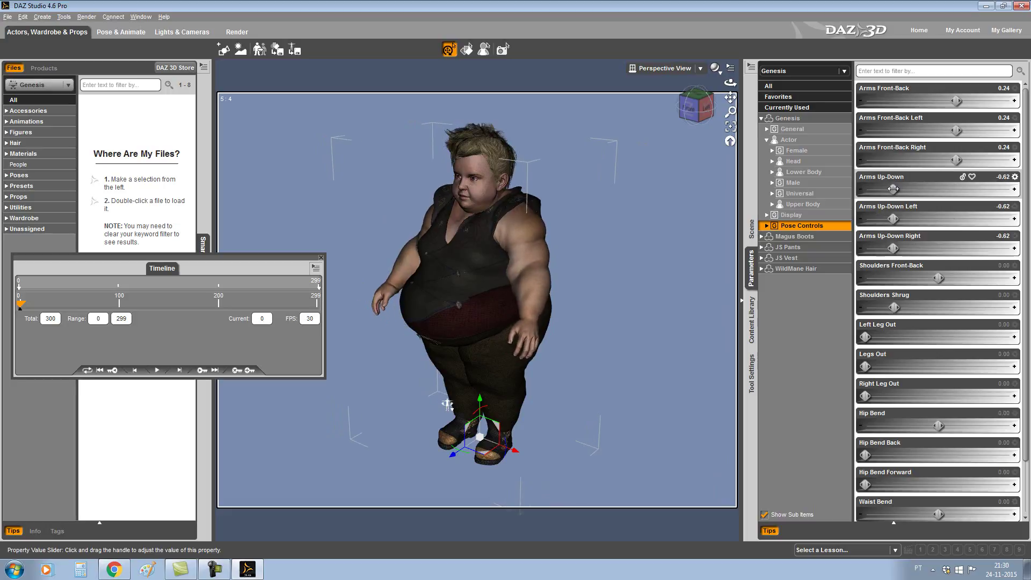
drag(958, 99, 939, 101)
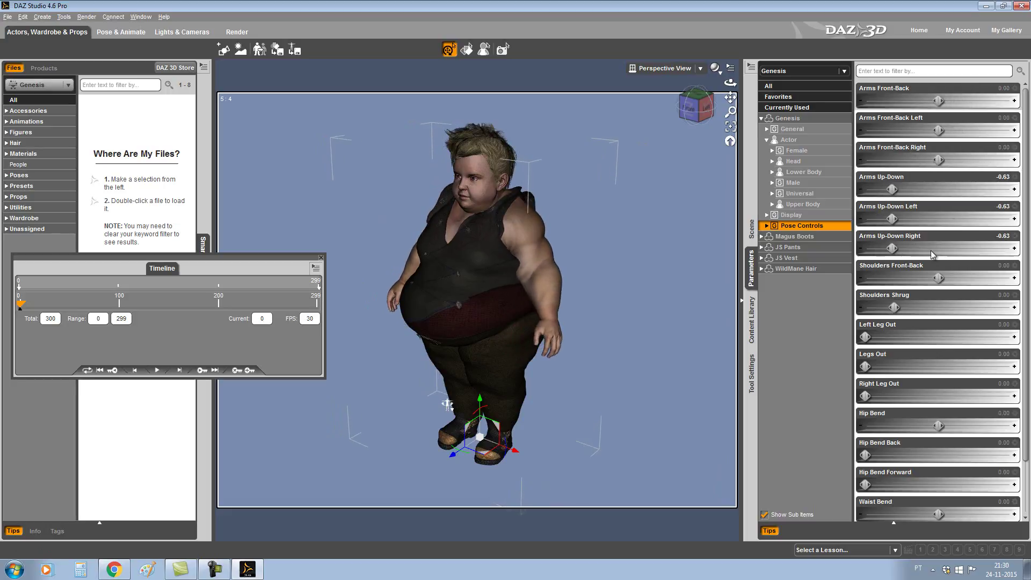
Step: Set Shoulders Front-Back to -0.029, Shoulders Shrug to 0.36 and Left Leg Out to about 0.45
mouse_move(934, 276)
mouse_down()
mouse_move(1027, 262)
mouse_move(937, 278)
mouse_up()
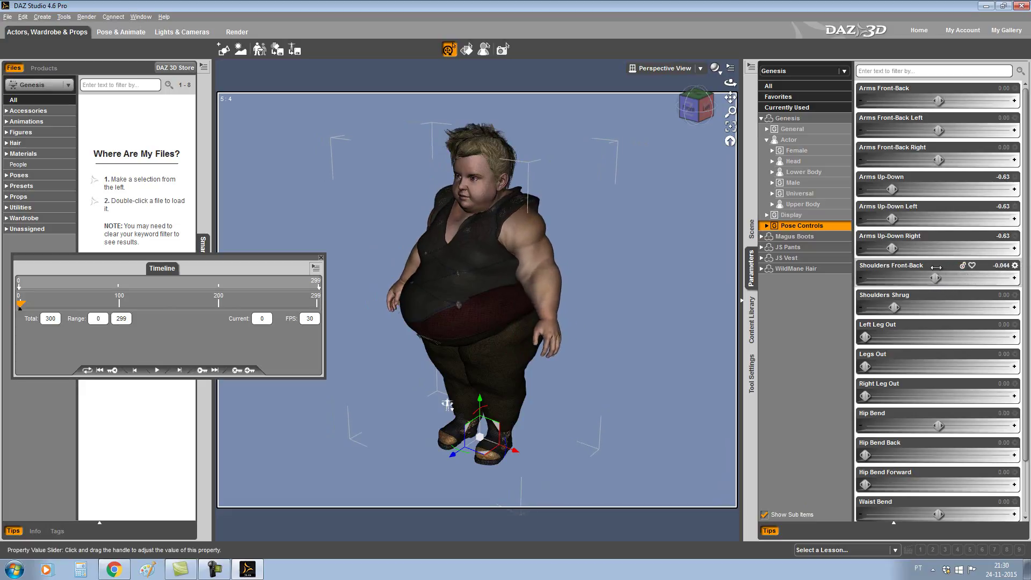
drag(894, 308, 937, 307)
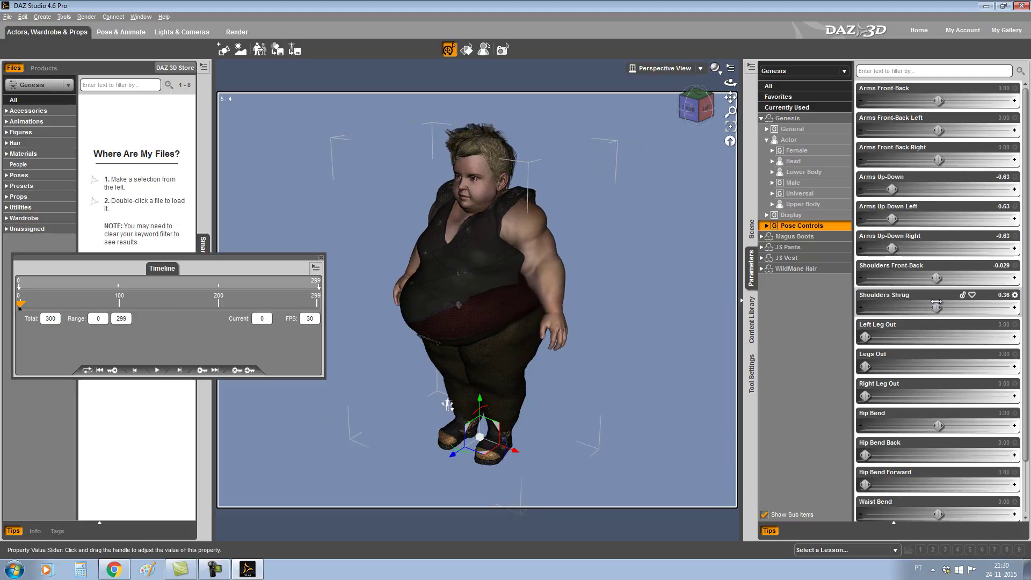
drag(865, 336, 932, 335)
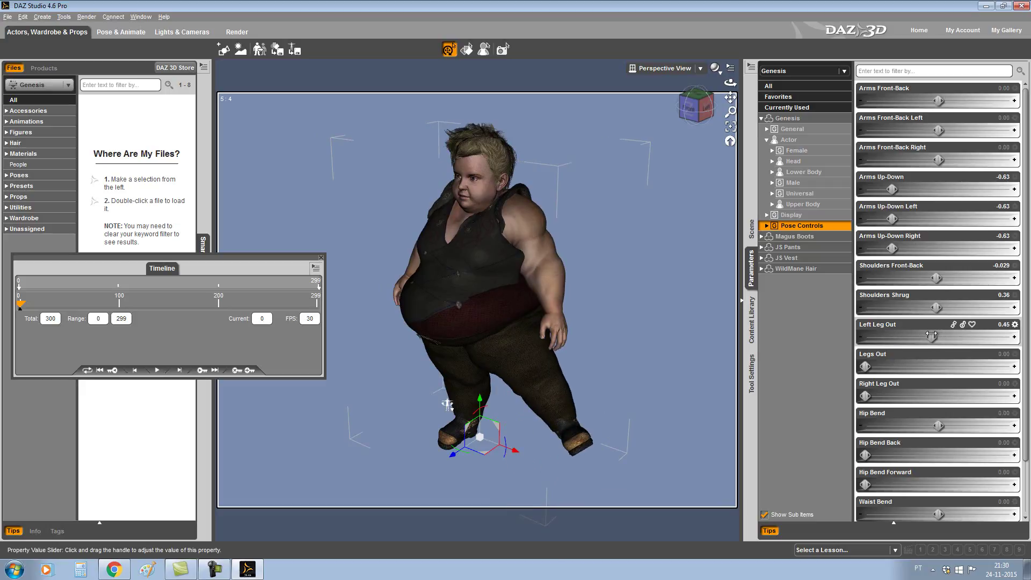
Step: Undo Left Leg Out, set Legs Out to 0.10, check the pose from other angles, then try Hip Bend Back
key(ctrl+z)
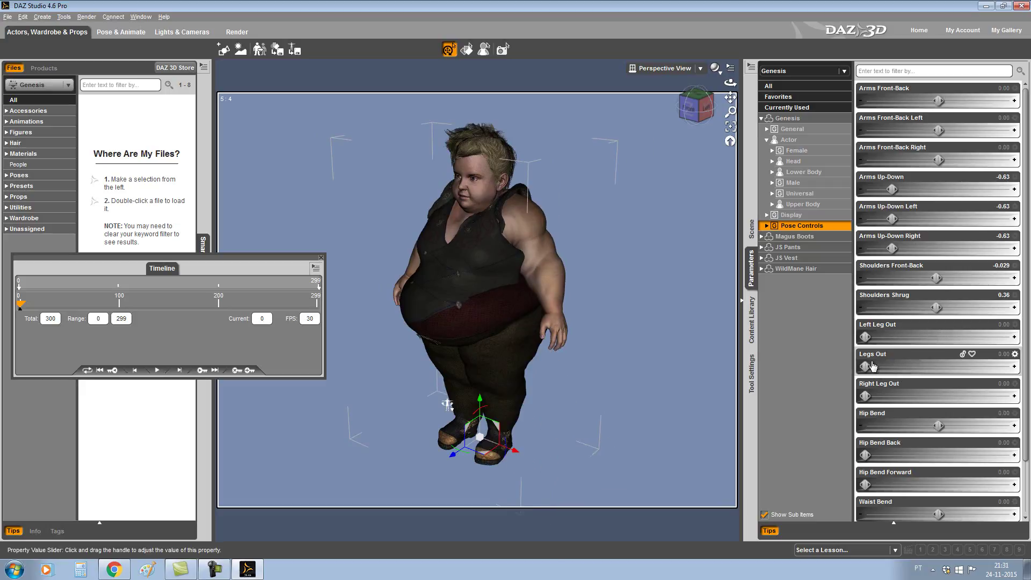
drag(867, 365, 880, 366)
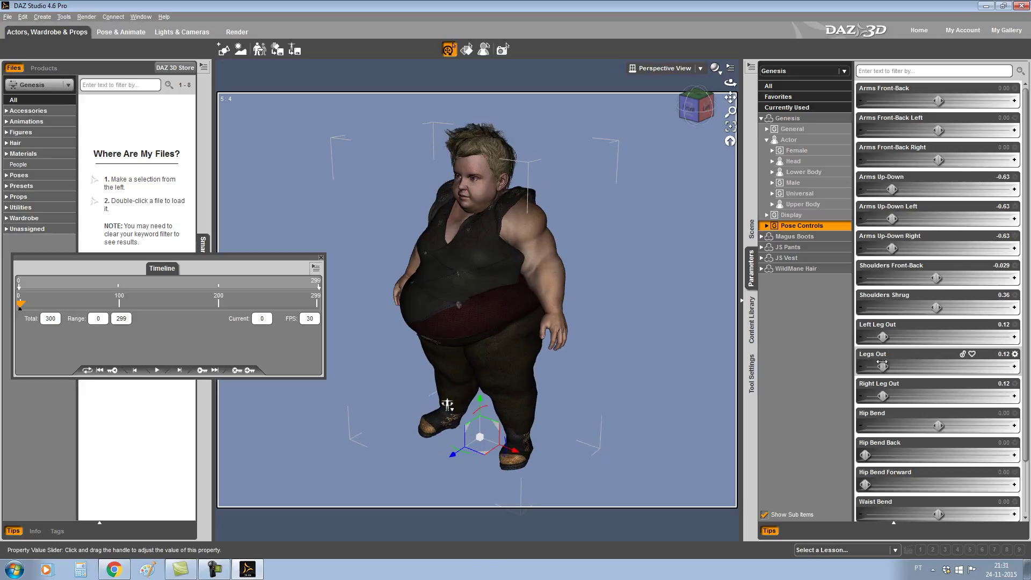
drag(696, 108, 693, 106)
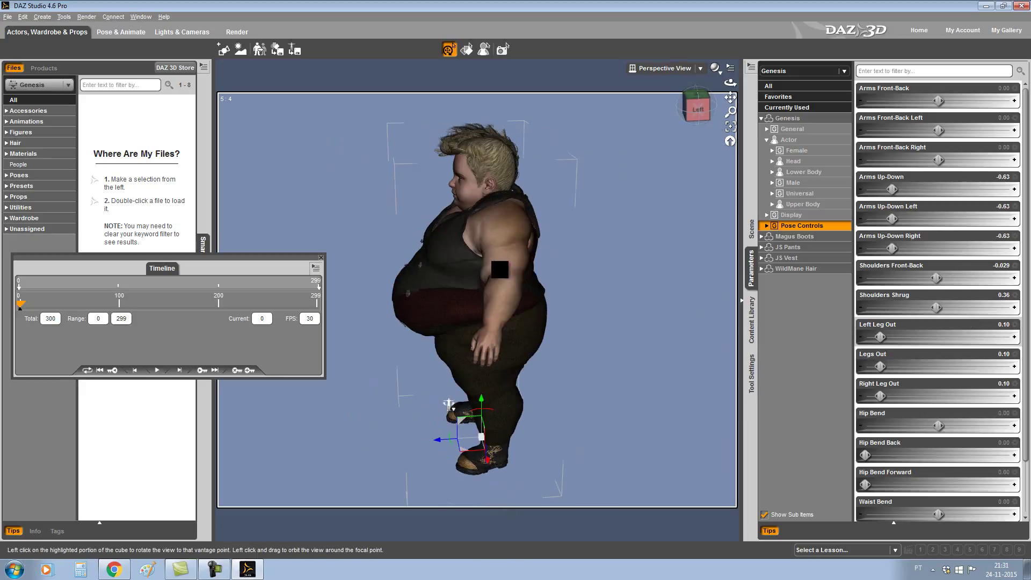
alt+drag(444, 428, 446, 415)
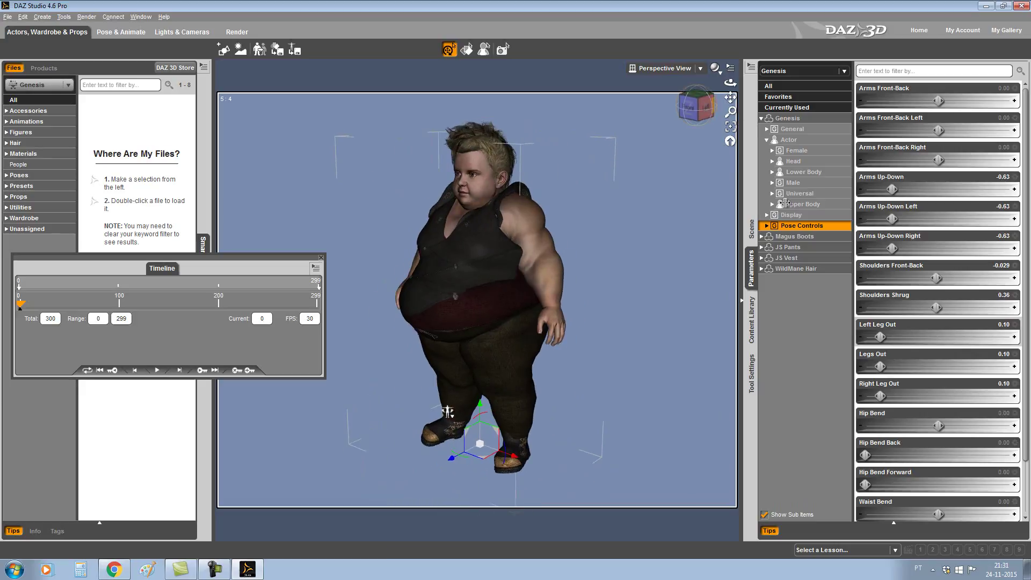
scroll(926, 408, down, 2)
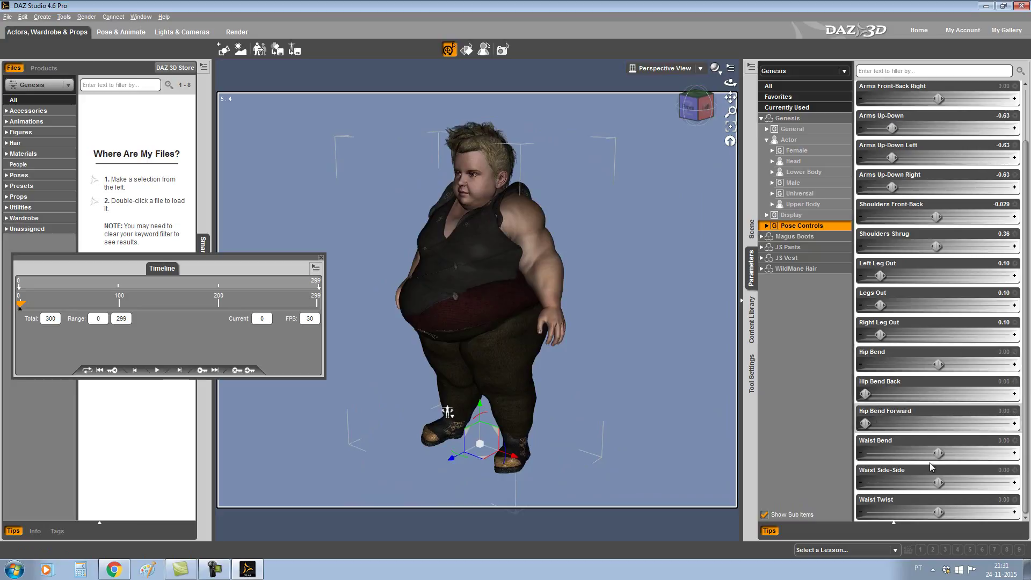
mouse_move(865, 394)
mouse_down()
mouse_move(976, 396)
mouse_move(1027, 410)
mouse_move(865, 412)
mouse_up()
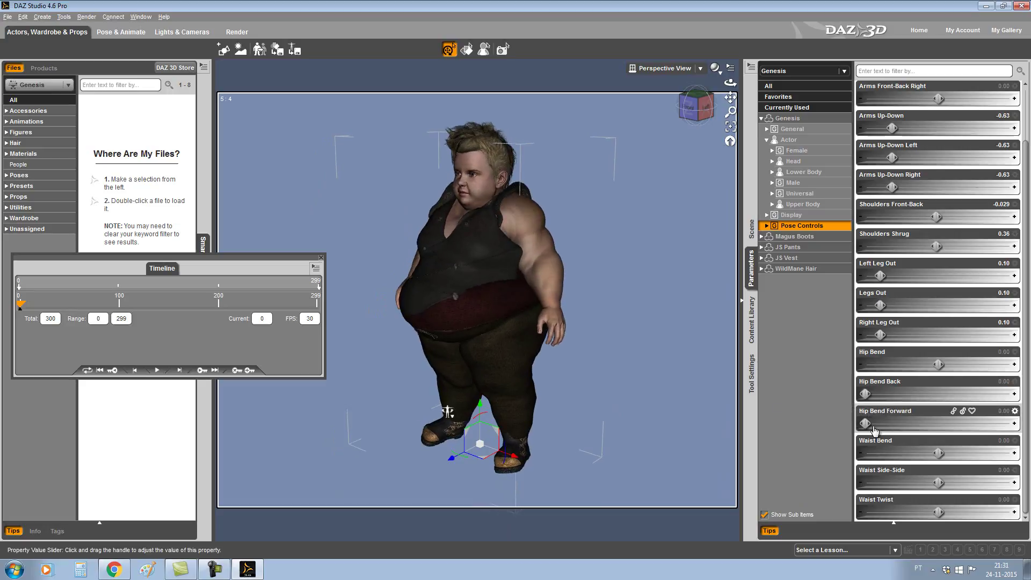
Step: Try hip and waist bends, settling at Waist Bend -0.044, Side-Side -0.022 and Twist -0.088
drag(876, 423, 865, 423)
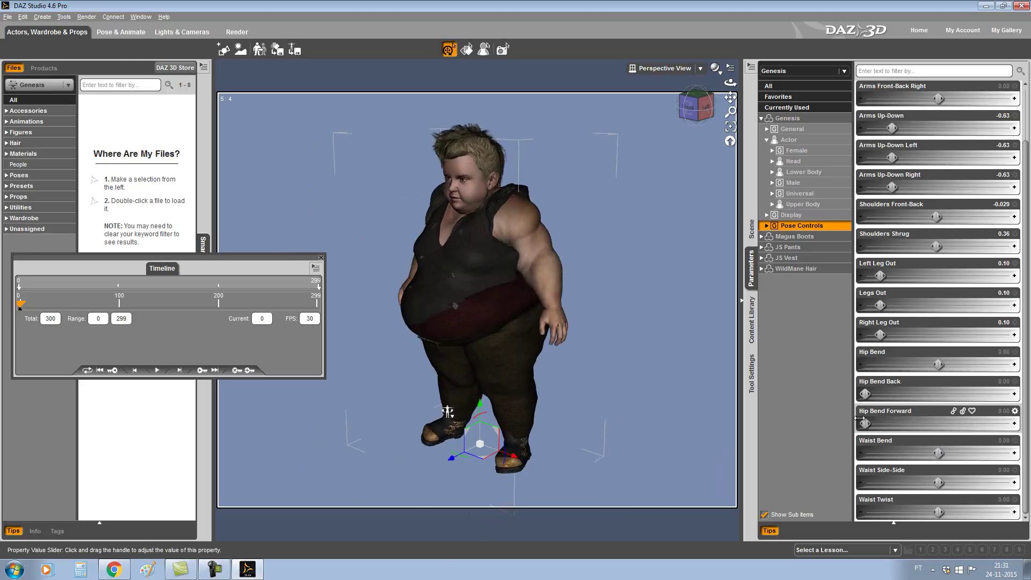
drag(939, 452, 988, 452)
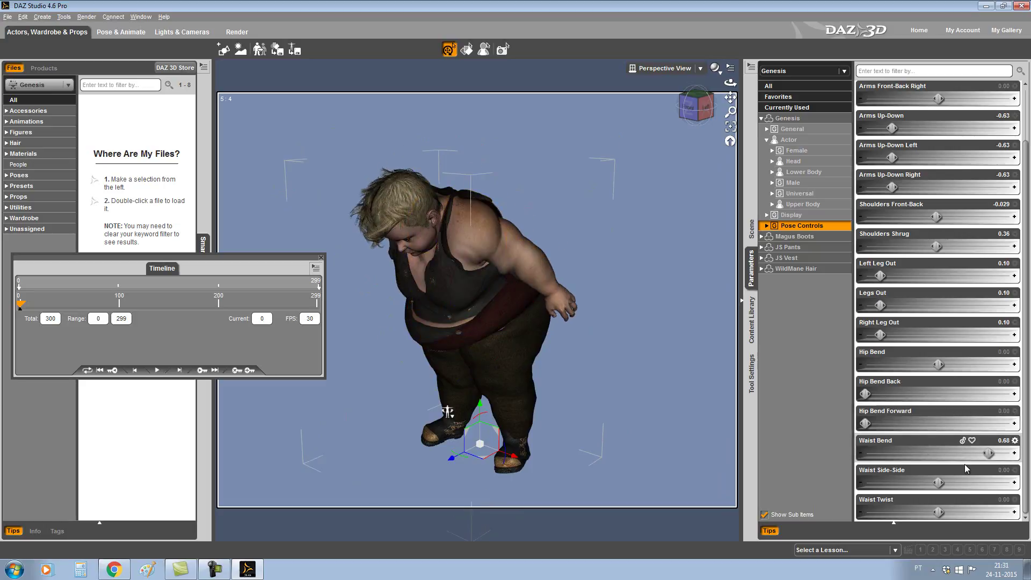
drag(989, 452, 937, 452)
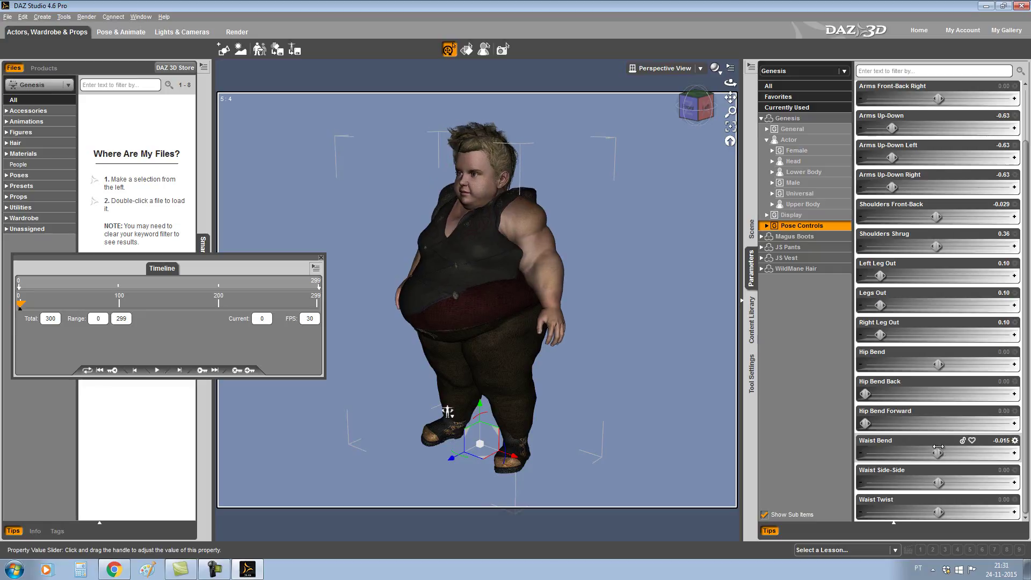
mouse_move(938, 513)
mouse_down()
mouse_move(898, 513)
mouse_move(953, 517)
mouse_up()
mouse_move(953, 470)
mouse_down()
mouse_move(962, 471)
mouse_move(938, 466)
mouse_up()
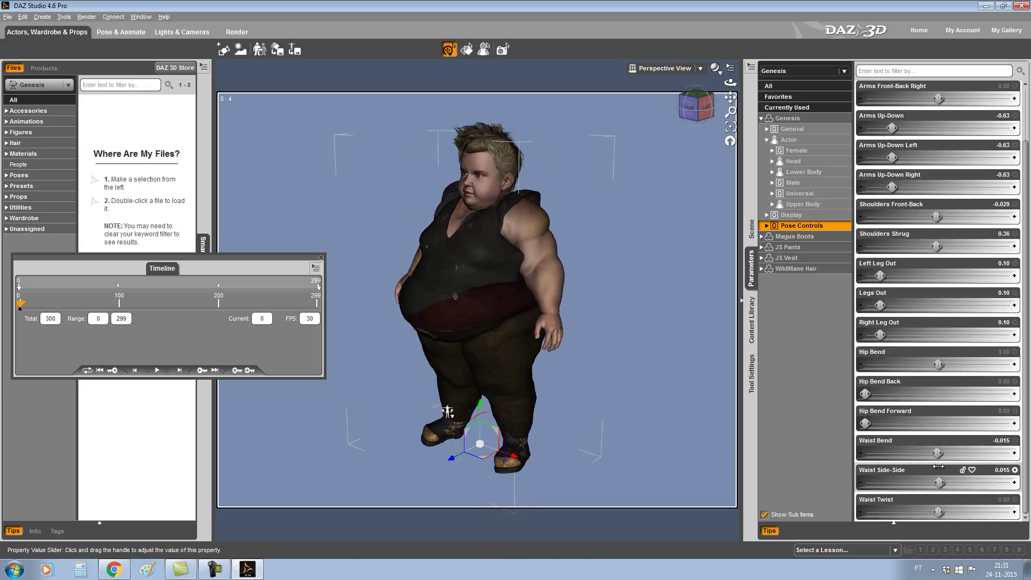
mouse_move(938, 513)
mouse_down()
mouse_move(934, 455)
mouse_move(929, 513)
mouse_up()
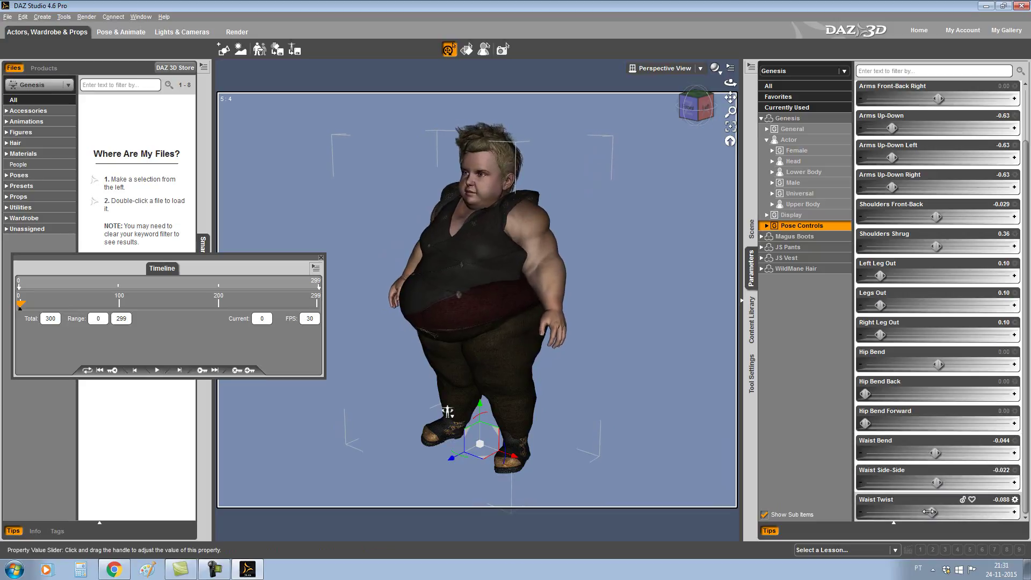
click(698, 110)
alt+drag(445, 402, 619, 161)
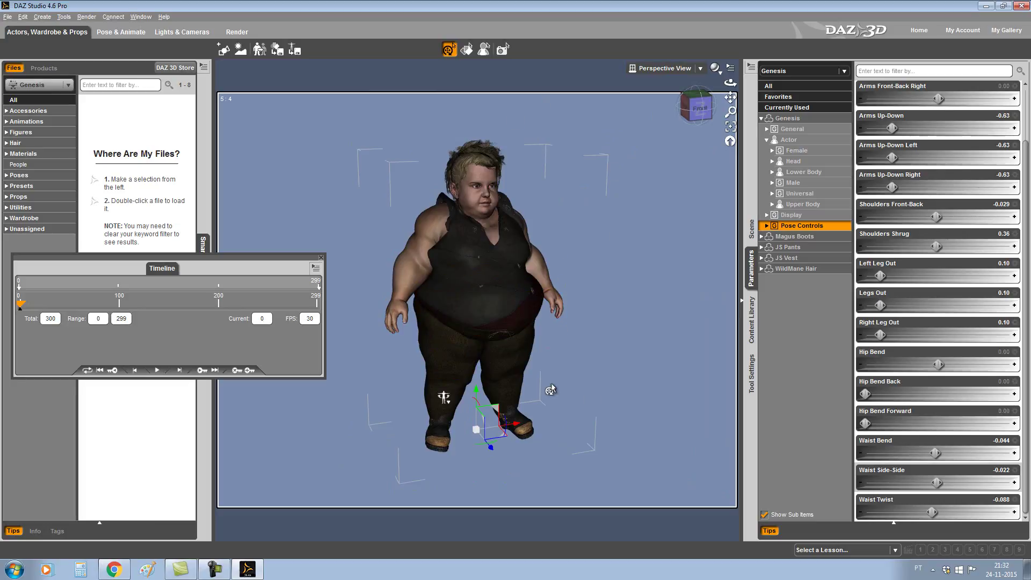
Step: Reselect the Genesis figure, show the Content Library and bring up the tab bar's Add Pane (Tab) list
click(633, 336)
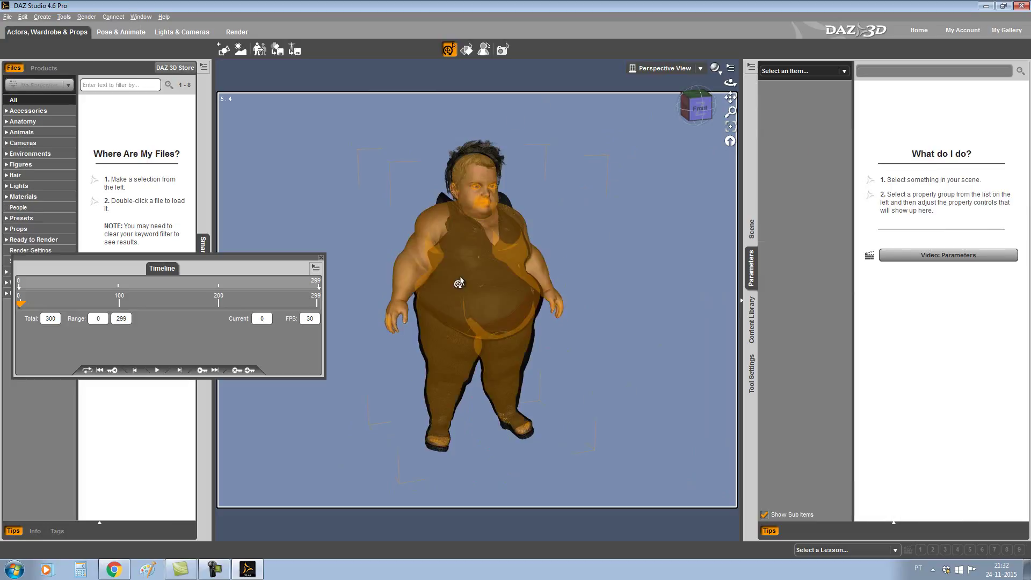
click(460, 276)
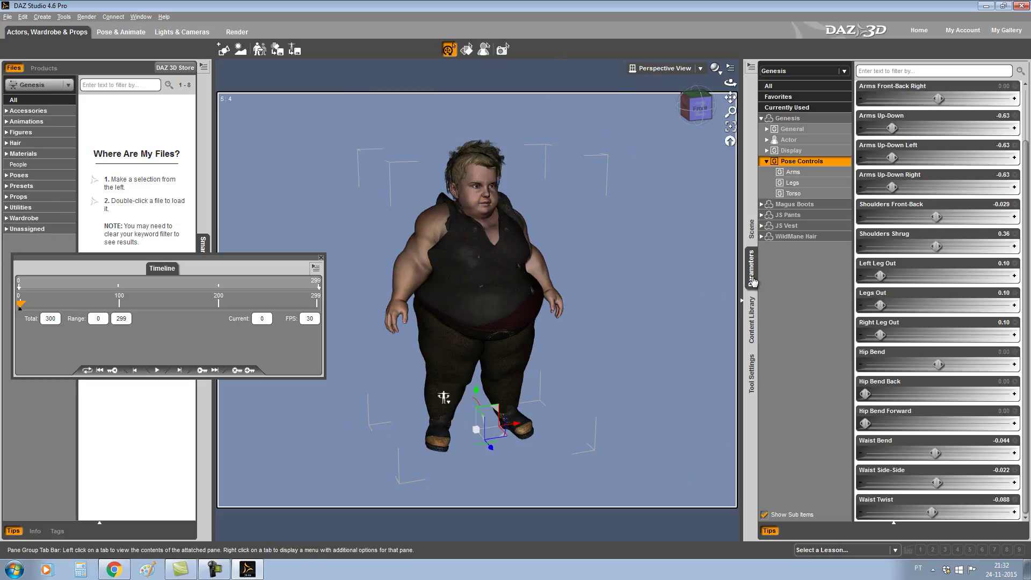
click(752, 366)
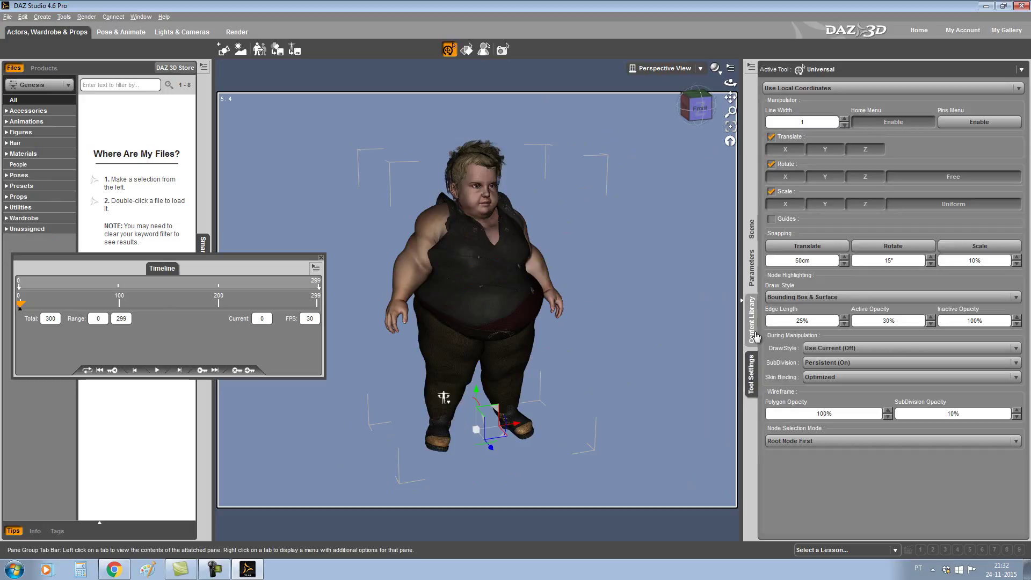
click(754, 327)
right_click(747, 186)
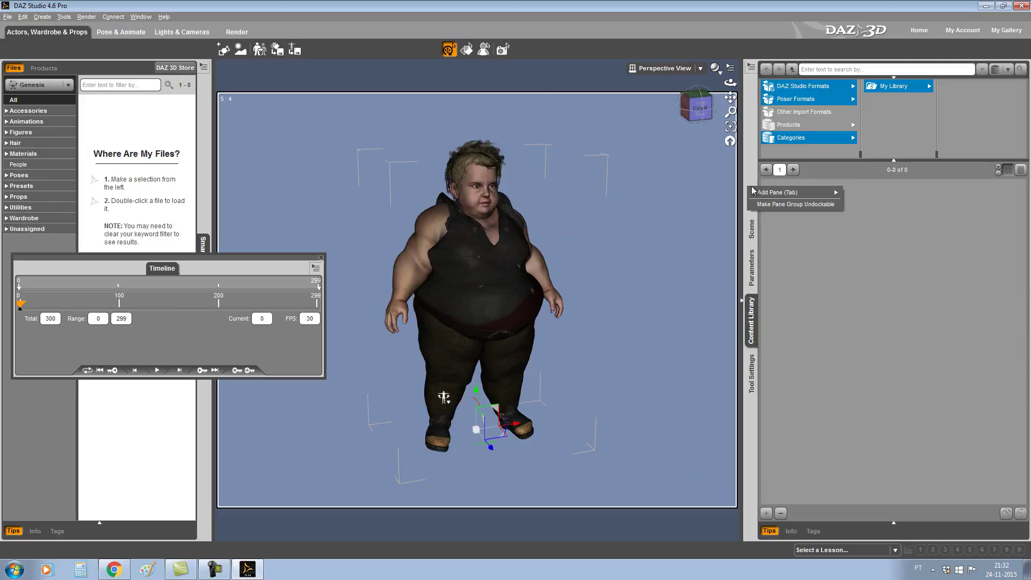
mouse_move(768, 194)
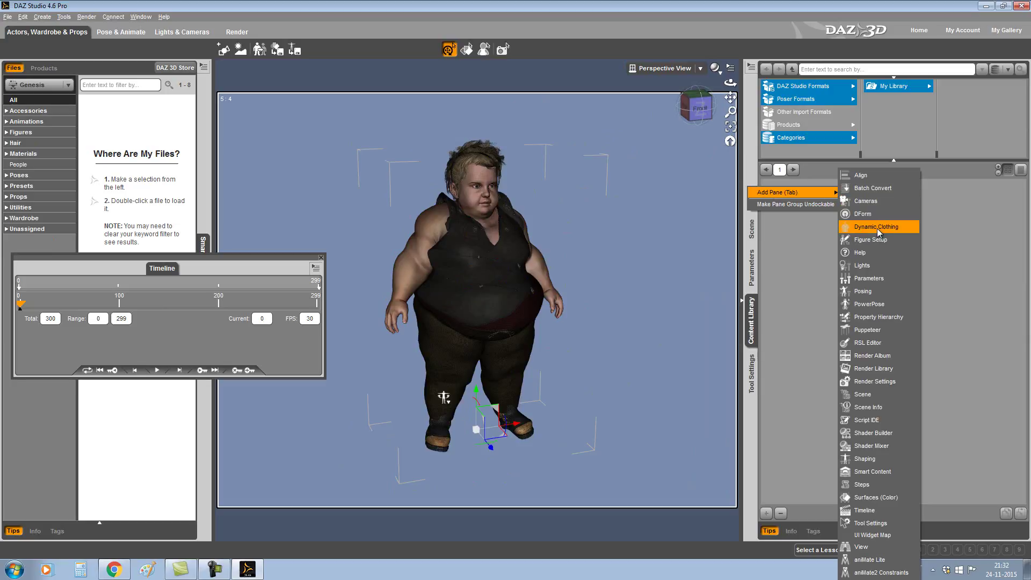
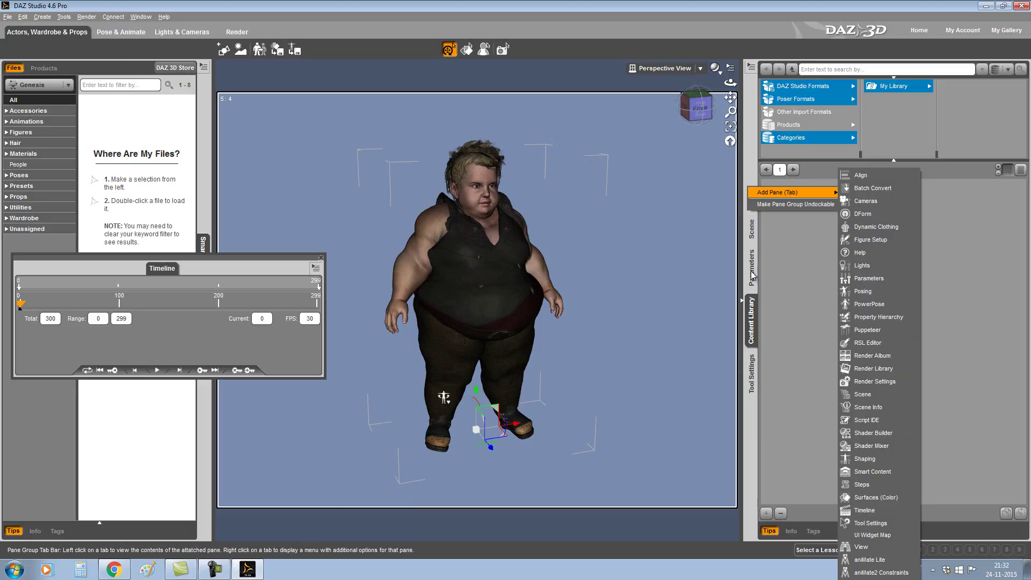
Step: Choose ActivePose from the Tool Settings Active Tool list for the Genesis figure
click(752, 369)
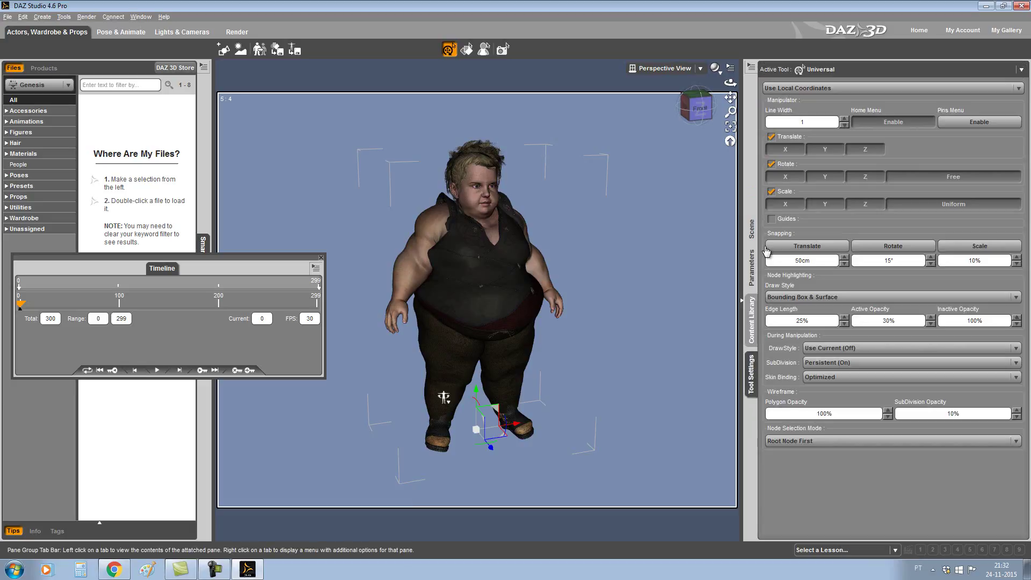
click(1021, 69)
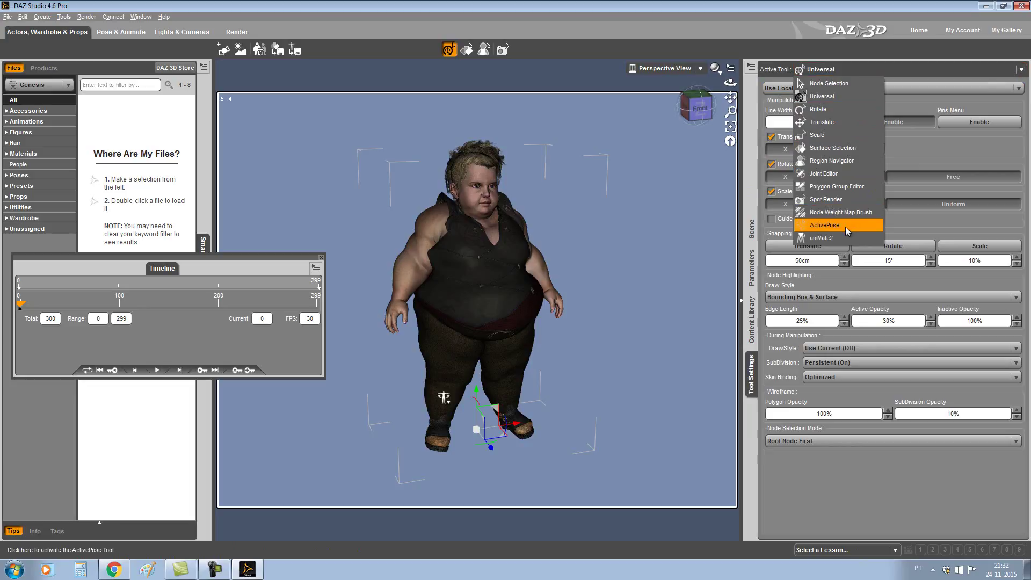
click(845, 227)
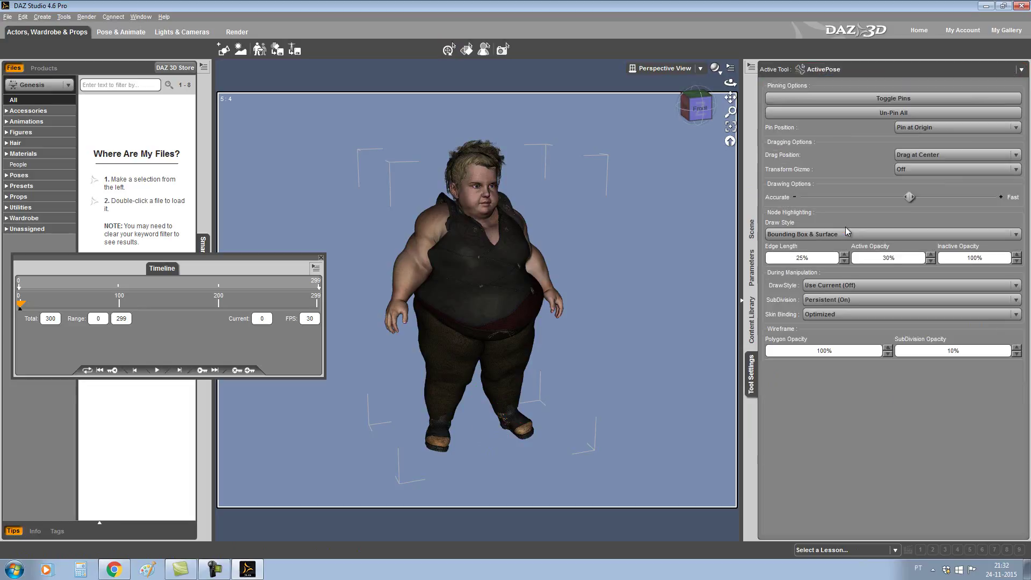
mouse_move(696, 108)
mouse_down()
mouse_move(685, 109)
mouse_move(694, 112)
mouse_up()
Step: Switch to Front view, set Transform Gizmo to On, and pin the chest bone
click(694, 112)
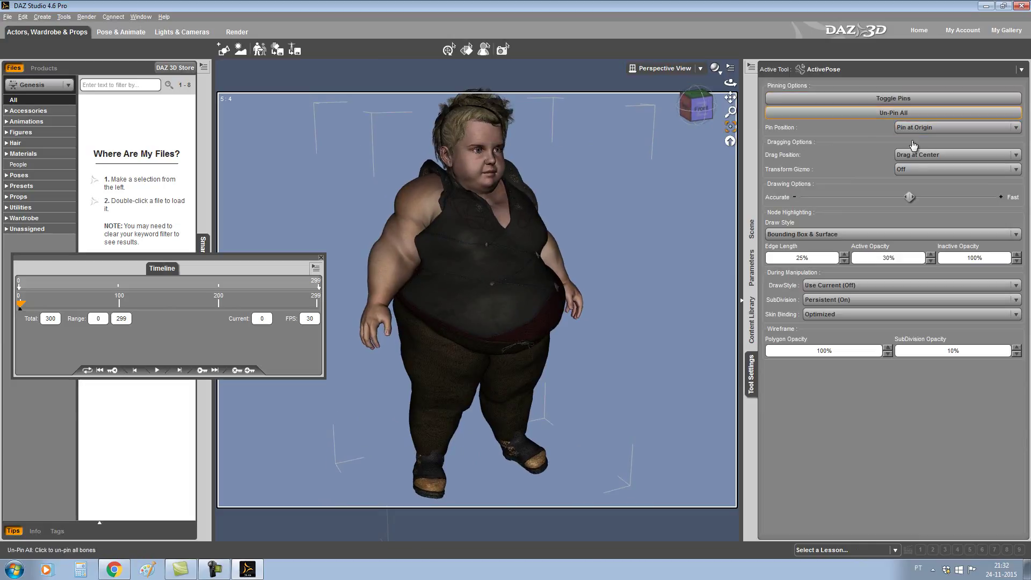
click(1015, 173)
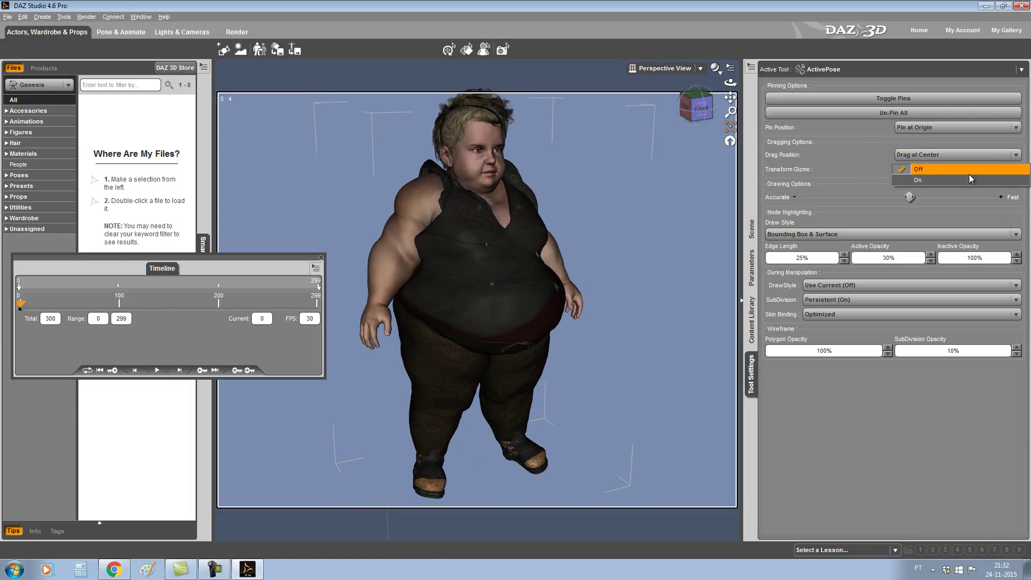
click(955, 179)
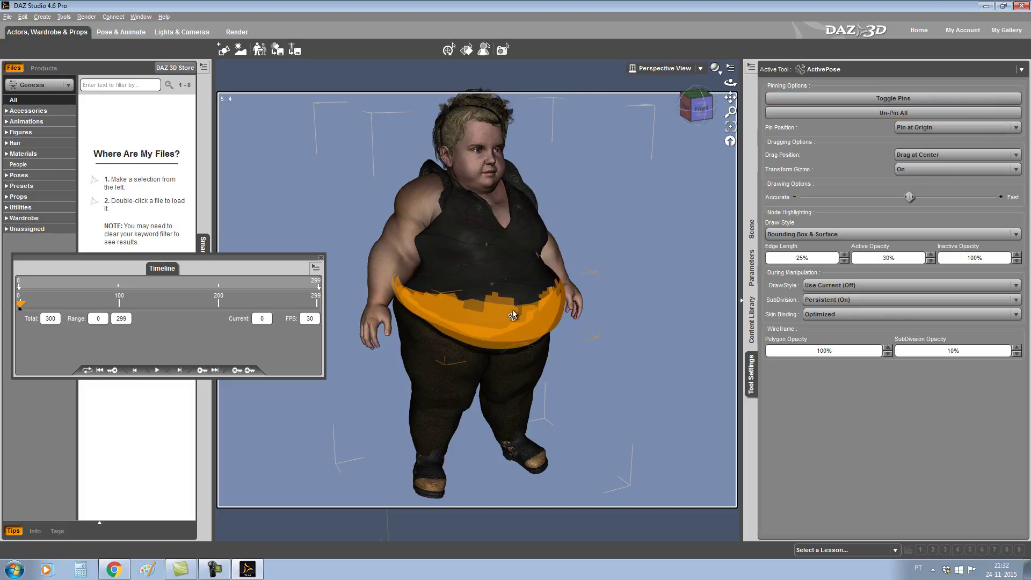
click(495, 213)
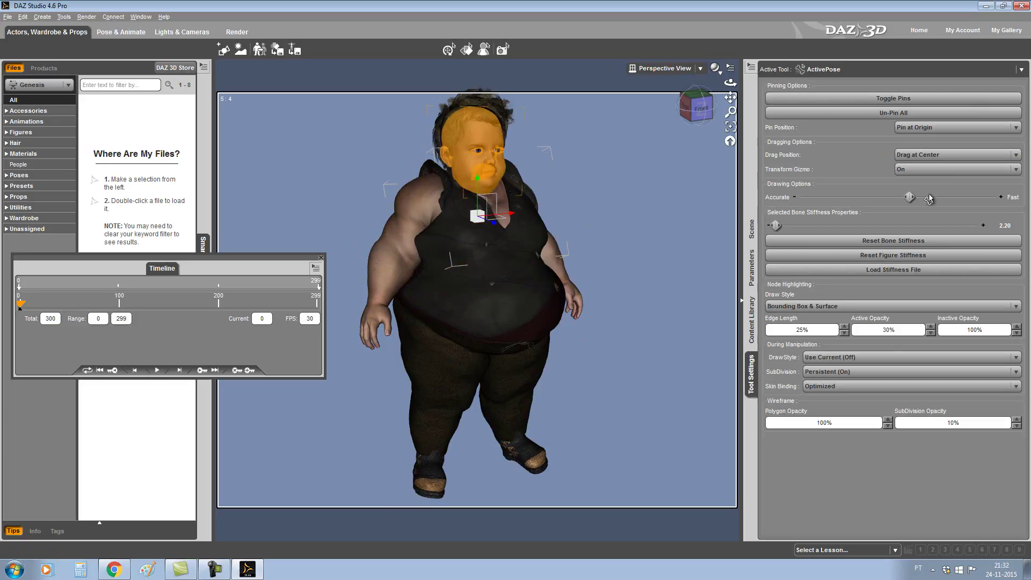
click(961, 102)
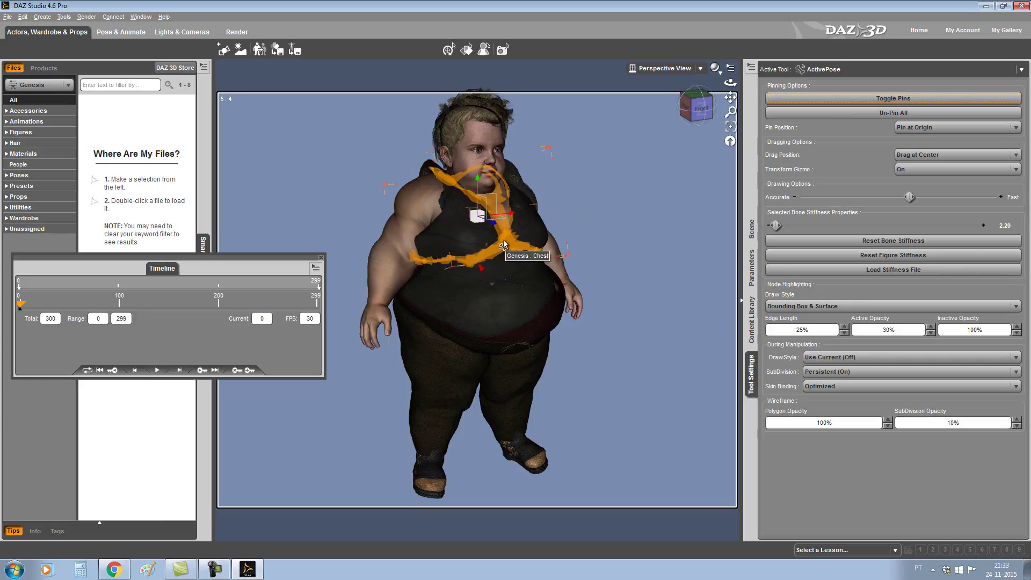
Step: Trial-raise the right arm by dragging the right hand, then undo it
click(373, 320)
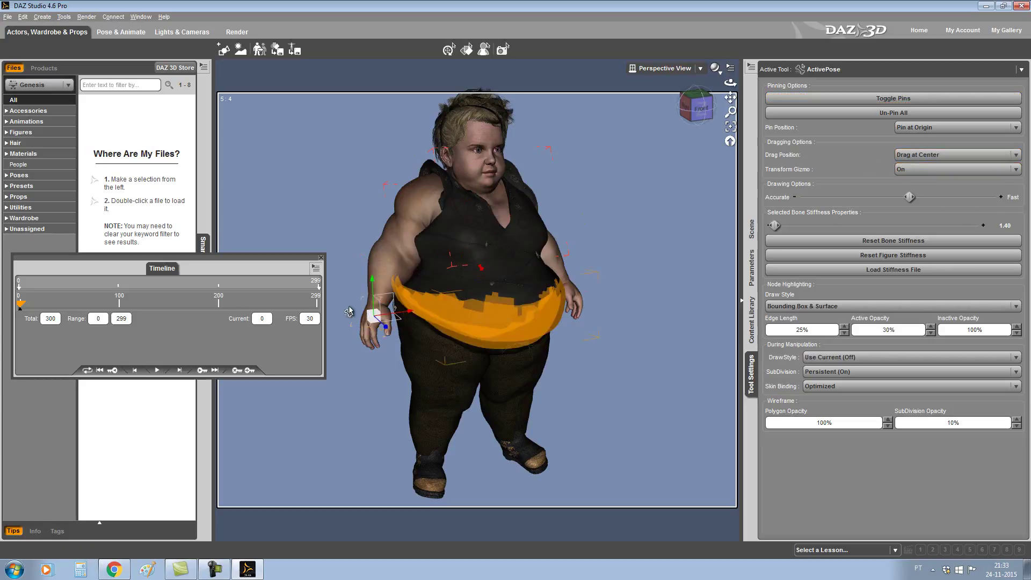
drag(388, 302, 370, 225)
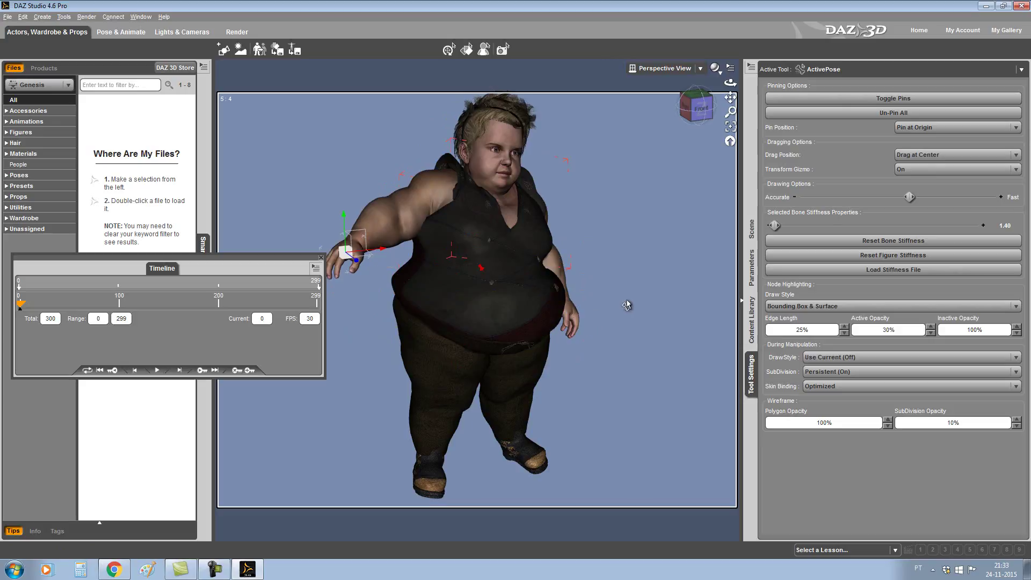
key(ctrl+z)
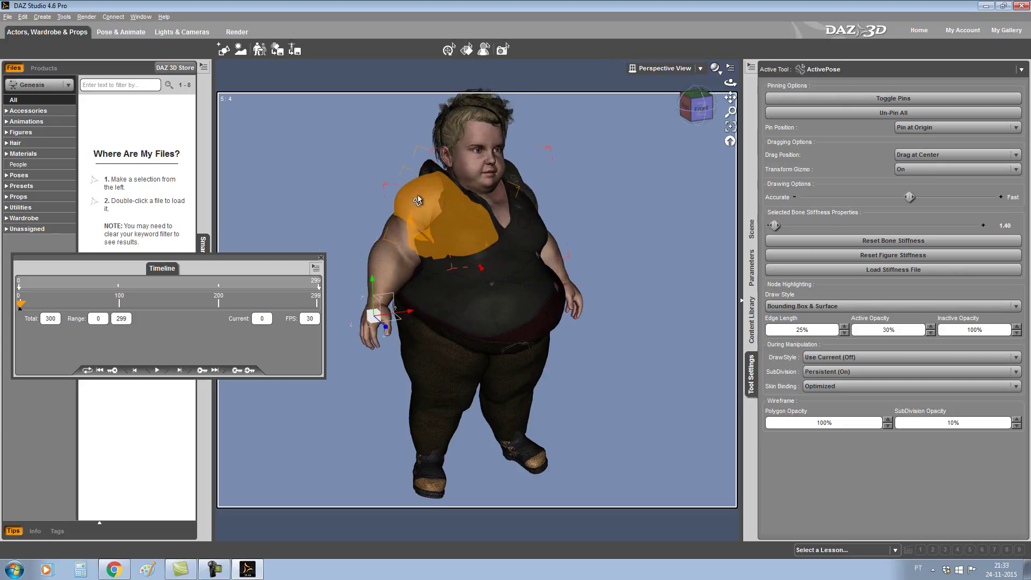
Step: Pin the right shoulder, trial-lift the right hand toward the head, then undo
click(418, 201)
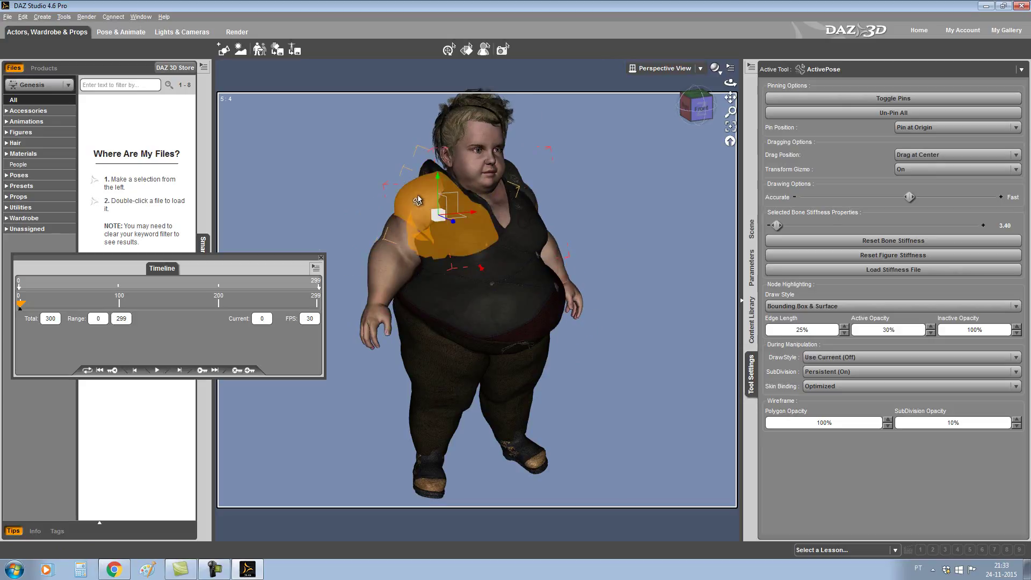
click(918, 100)
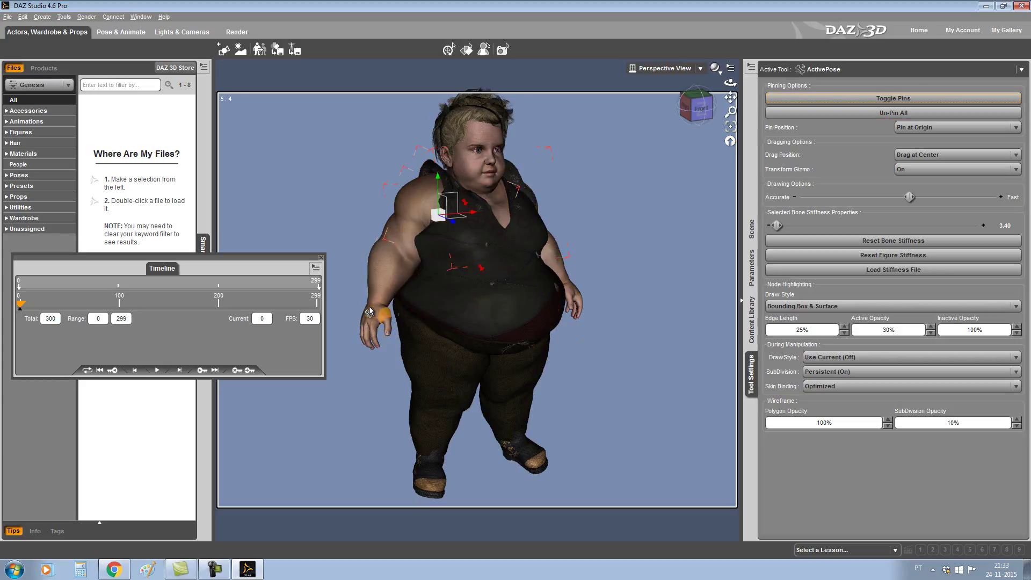
click(387, 310)
drag(387, 310, 353, 200)
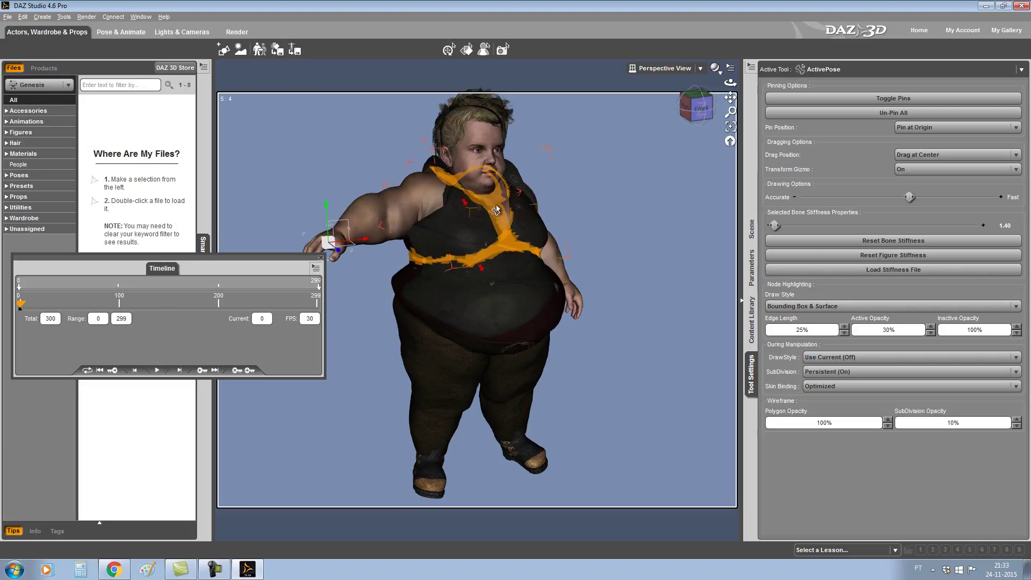
mouse_move(345, 232)
mouse_down()
mouse_move(537, 155)
mouse_move(441, 188)
mouse_up()
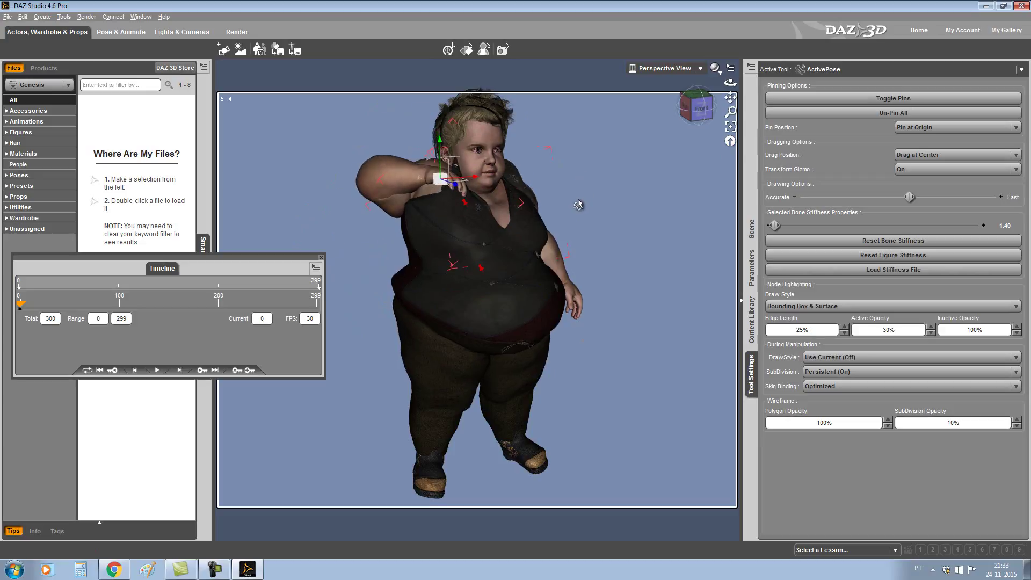
key(ctrl+z)
key(ctrl+z)
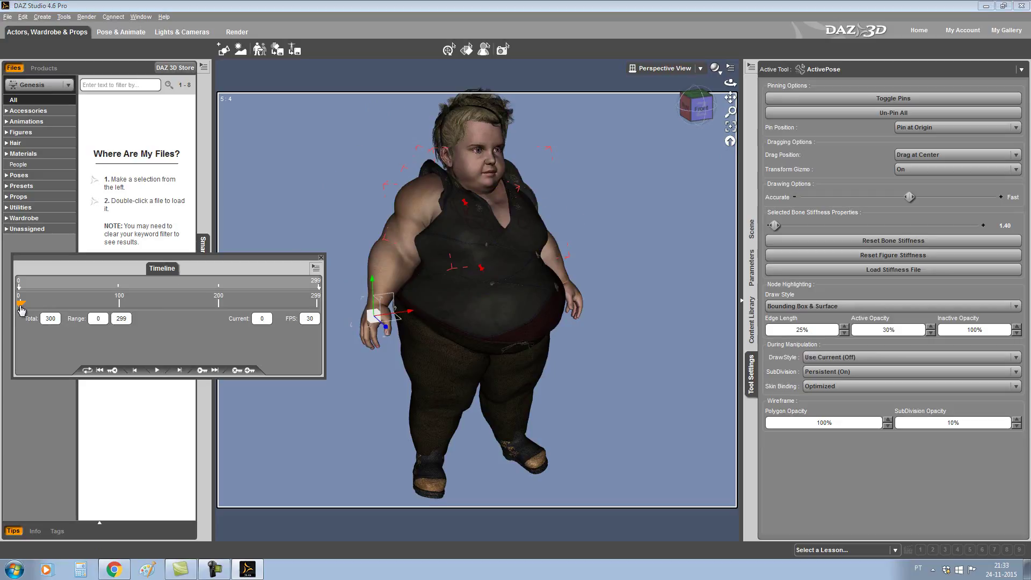
Step: Select Genesis and all its child bones in the Scene tab
click(752, 229)
click(824, 81)
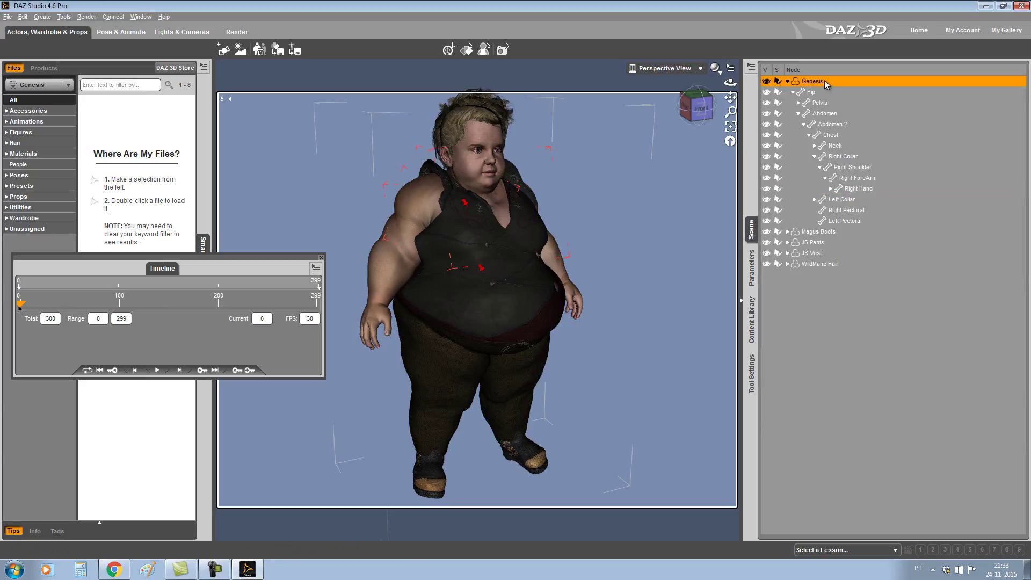
click(787, 81)
click(788, 81)
right_click(814, 83)
mouse_move(859, 114)
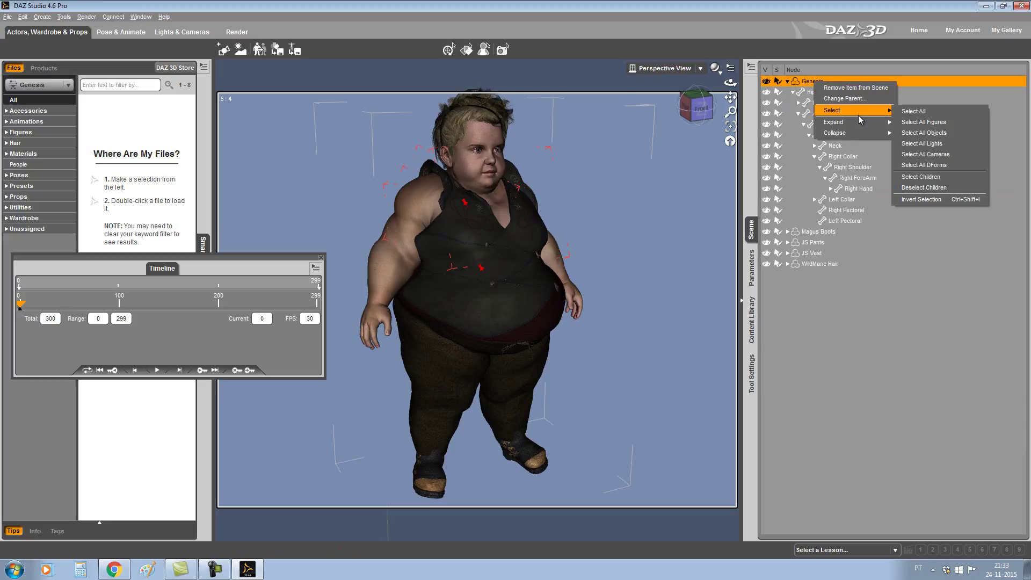
click(936, 178)
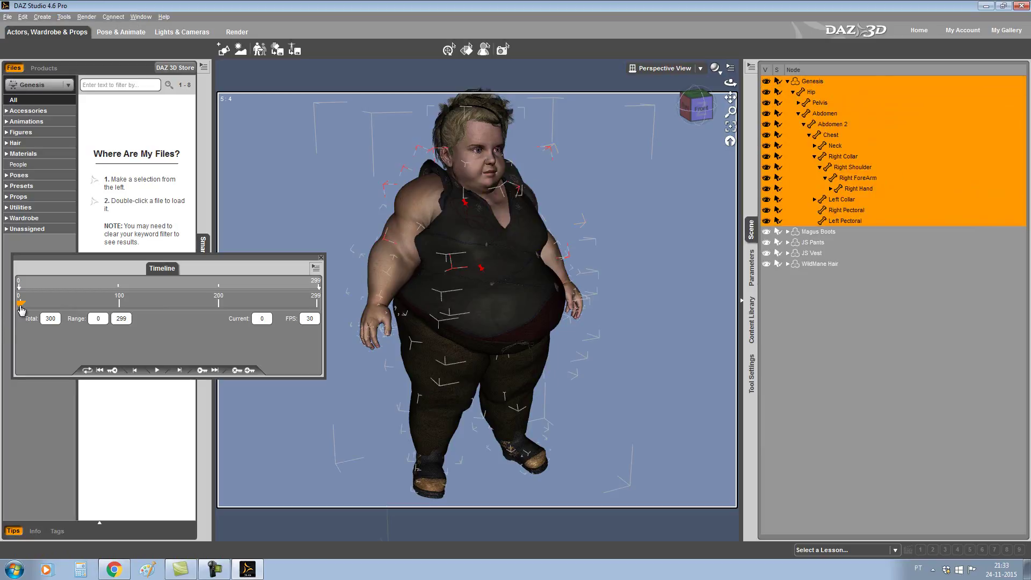
Step: Add a keyframe at frame 299, then set the timeline to frame 38
drag(22, 308, 346, 286)
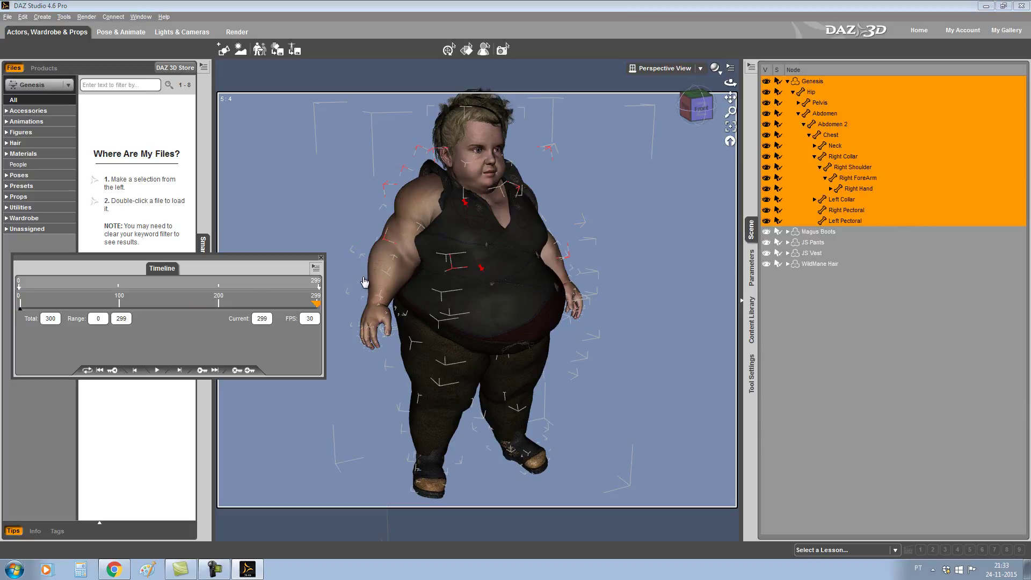
click(250, 376)
drag(316, 304, 3, 310)
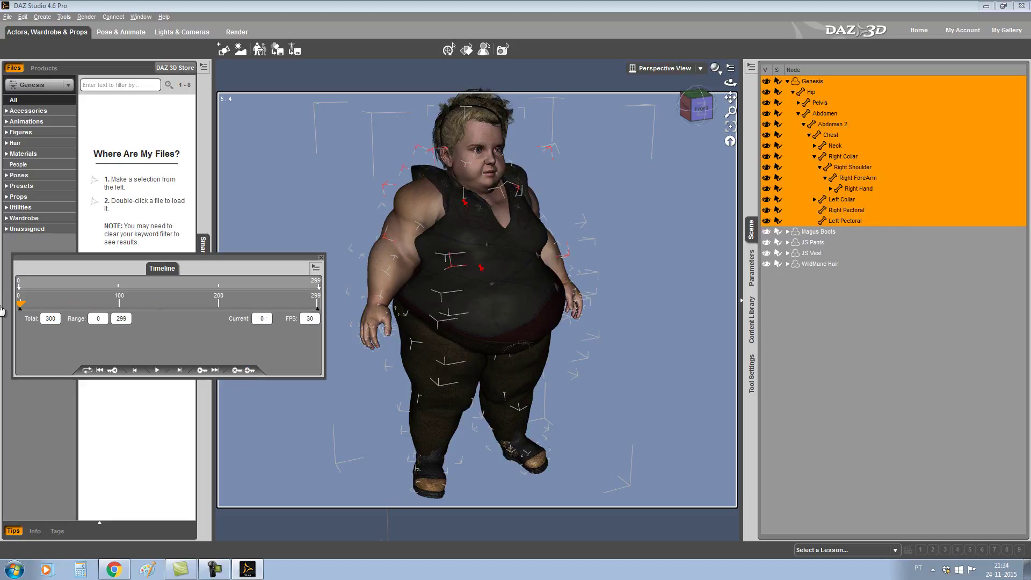
click(156, 371)
click(157, 370)
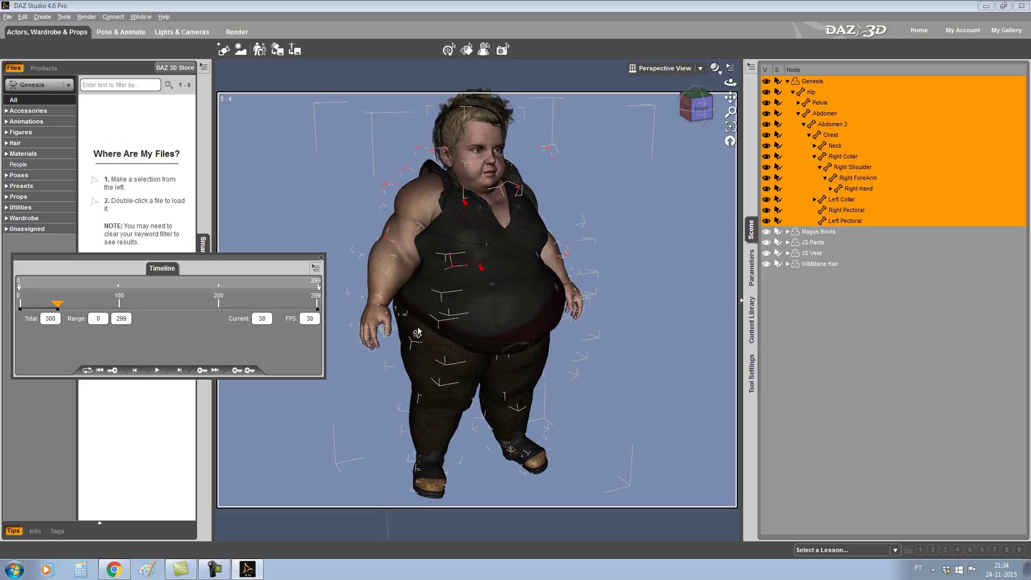
Step: Raise the right arm up and out, then pull it forward in Right view
click(374, 317)
mouse_move(389, 307)
mouse_down()
mouse_move(396, 228)
mouse_move(365, 166)
mouse_up()
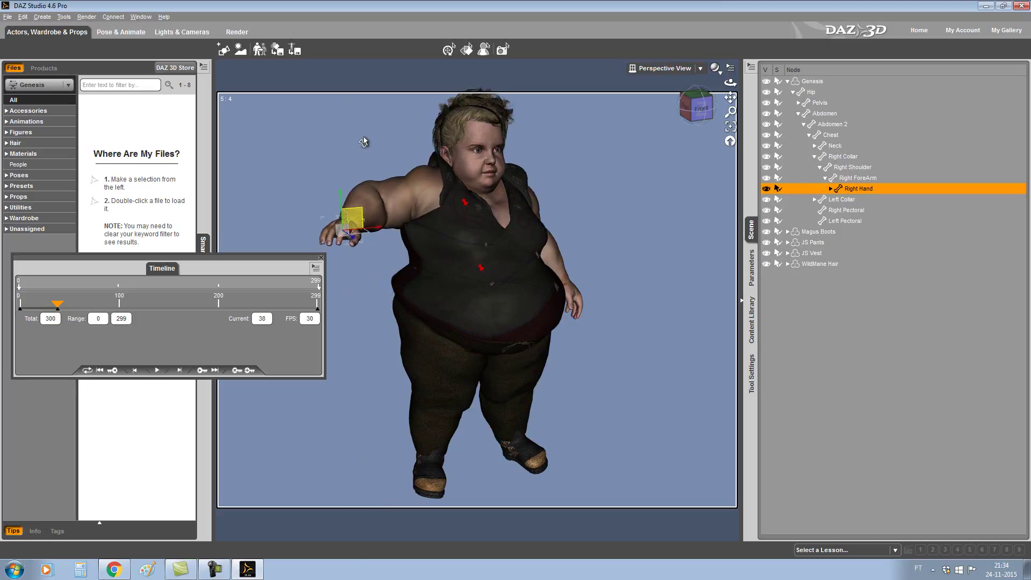
drag(365, 167, 369, 98)
click(701, 100)
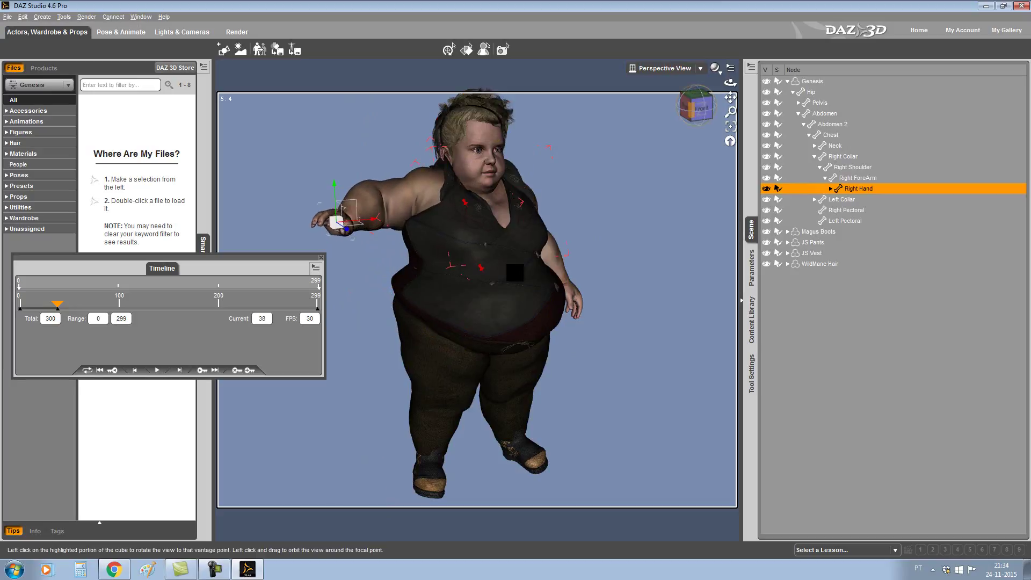
drag(514, 263, 486, 266)
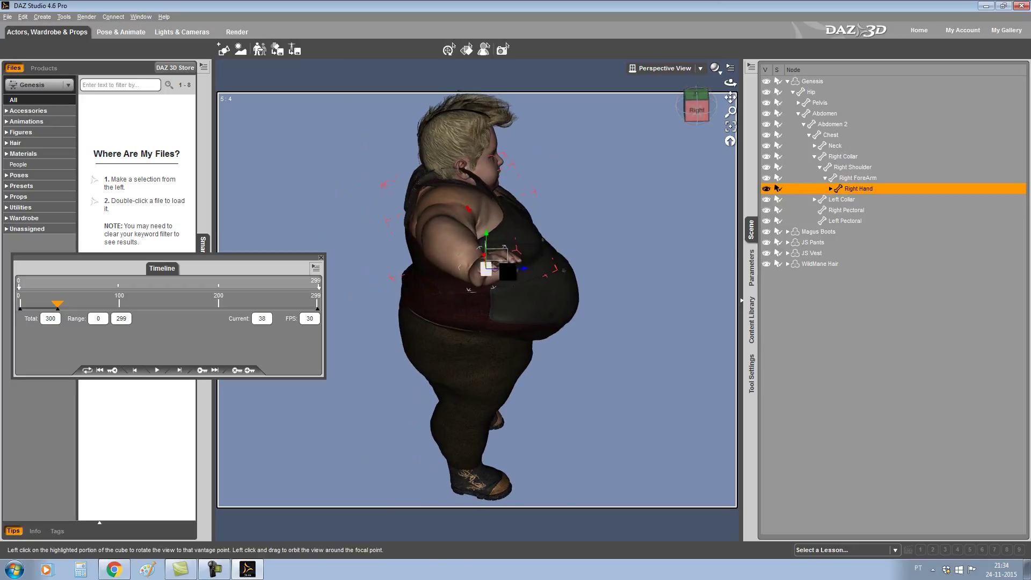
click(691, 107)
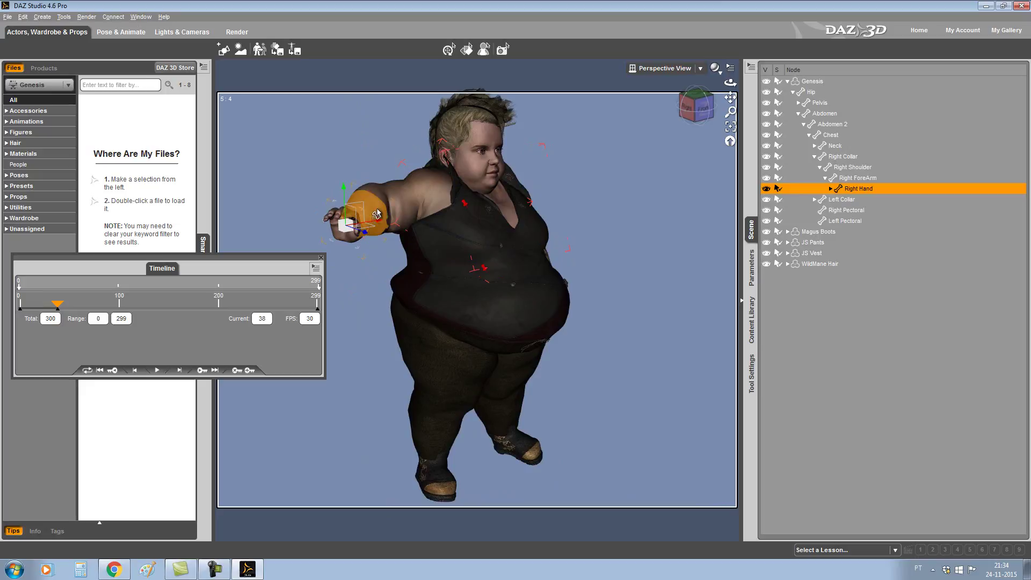
Step: Select the Right Shoulder and show its Parameters: Twist 14.45, Front-Back -12.37, Bend 21.72
click(397, 212)
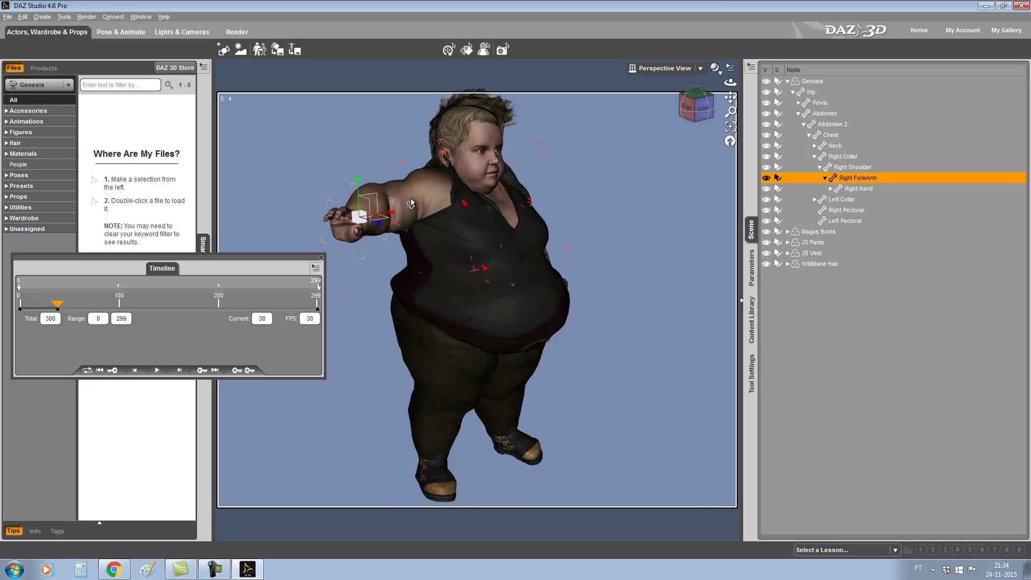
key(Up)
key(Up)
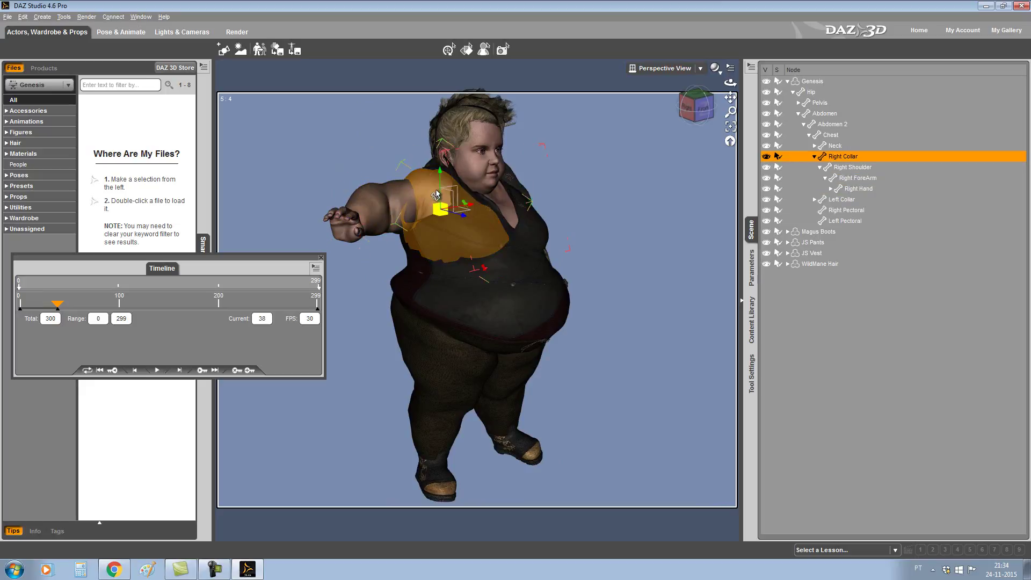
click(405, 207)
click(376, 215)
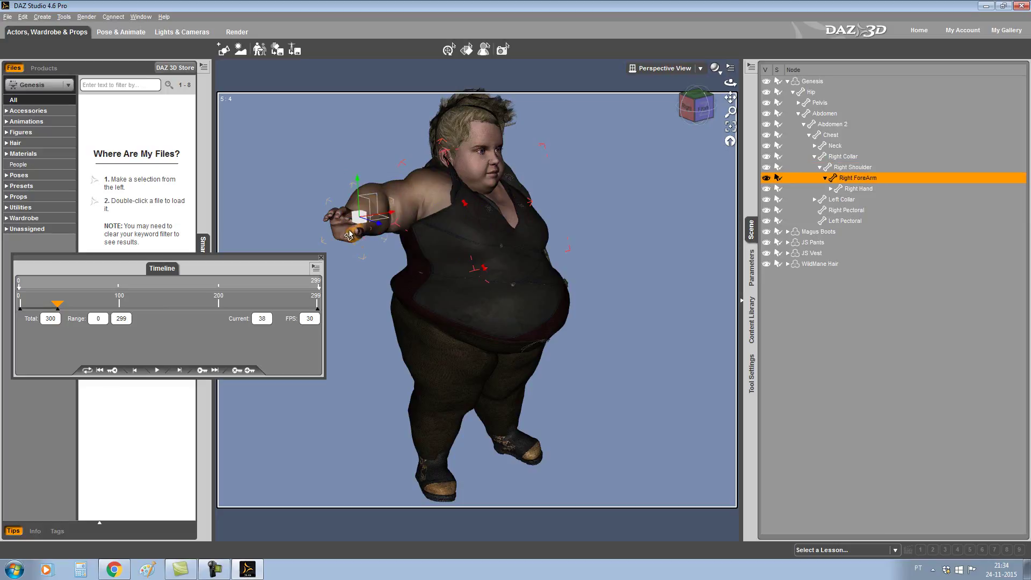
click(438, 200)
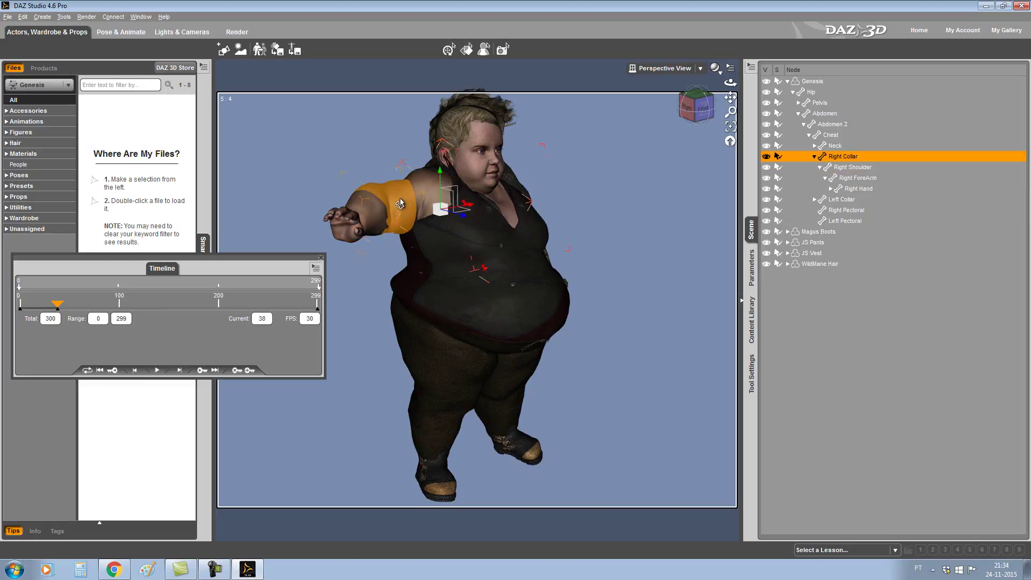
click(376, 206)
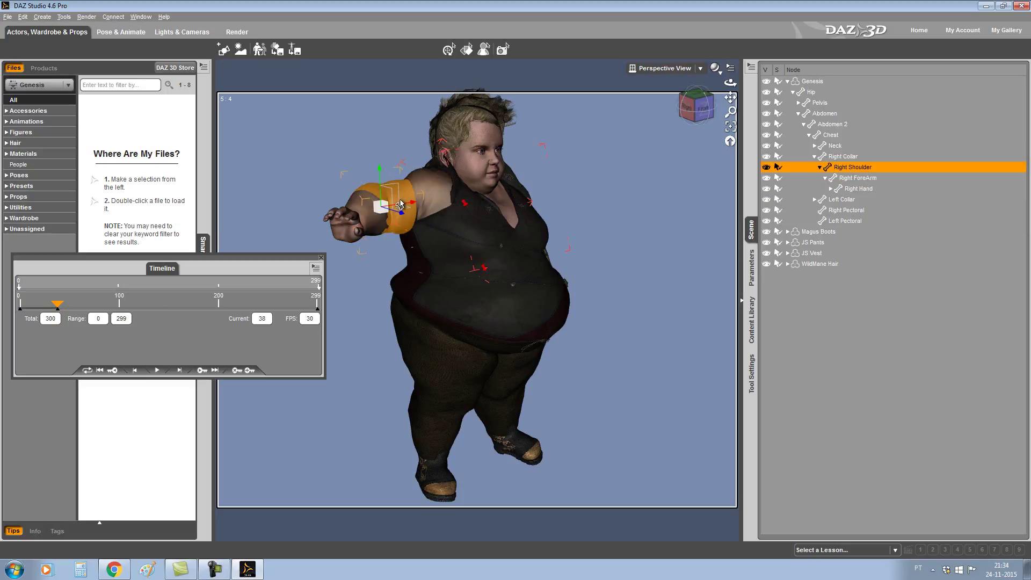
click(380, 225)
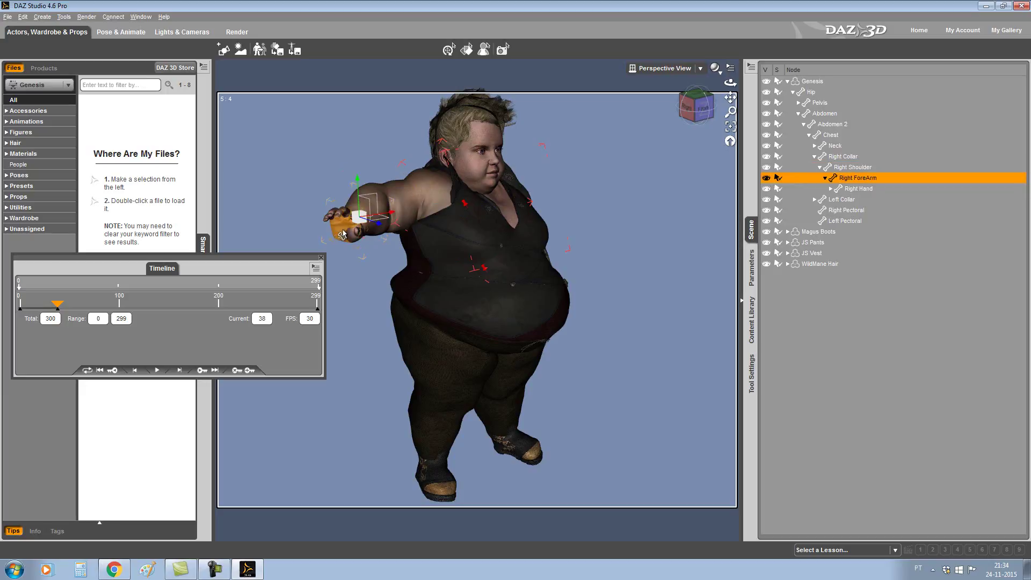
click(407, 211)
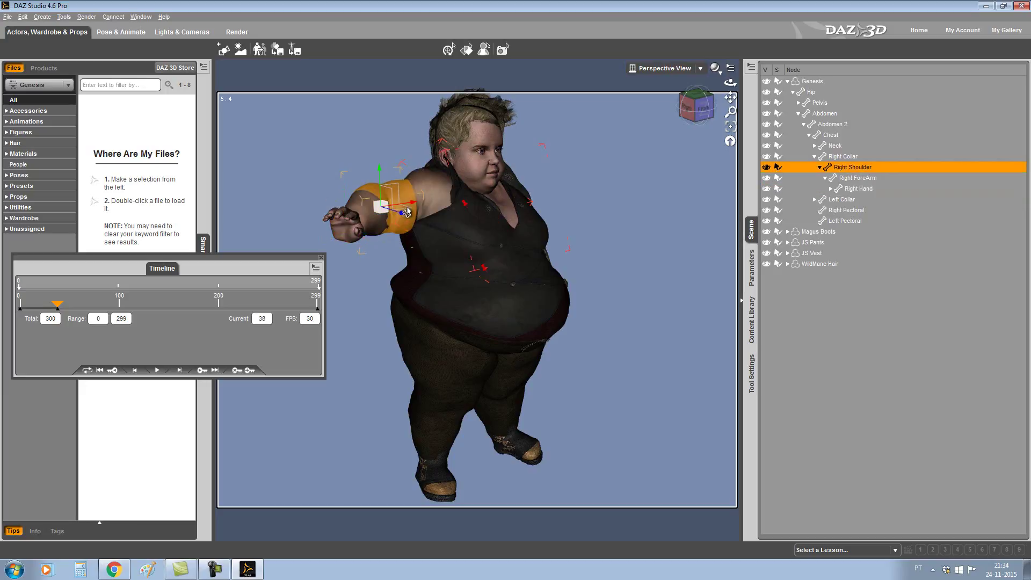
click(751, 267)
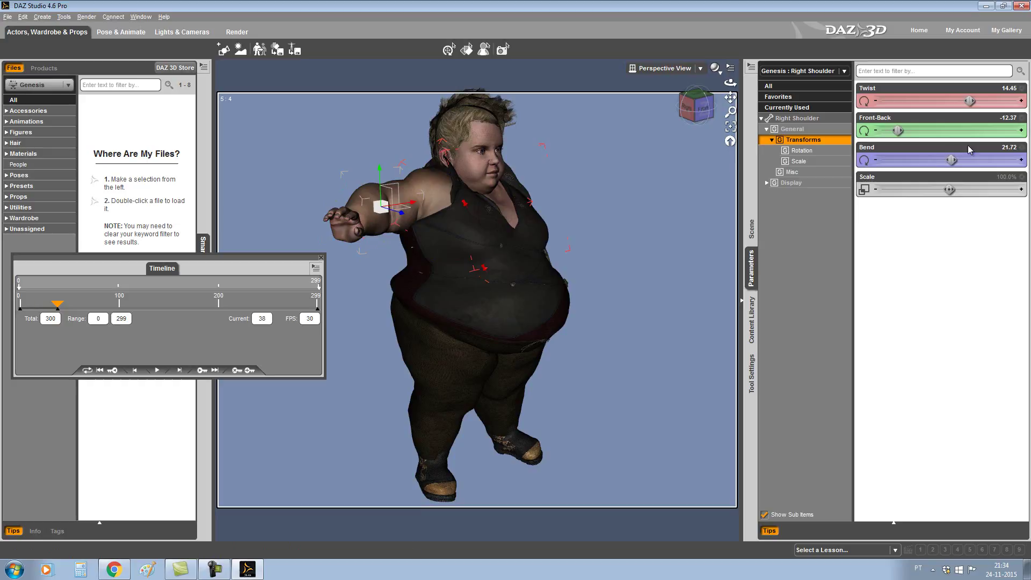
Step: Set Right Shoulder Twist 2.84, Front-Back -7.88, Bend 21.72, and Right ForeArm Twist -32.46
drag(969, 100, 958, 101)
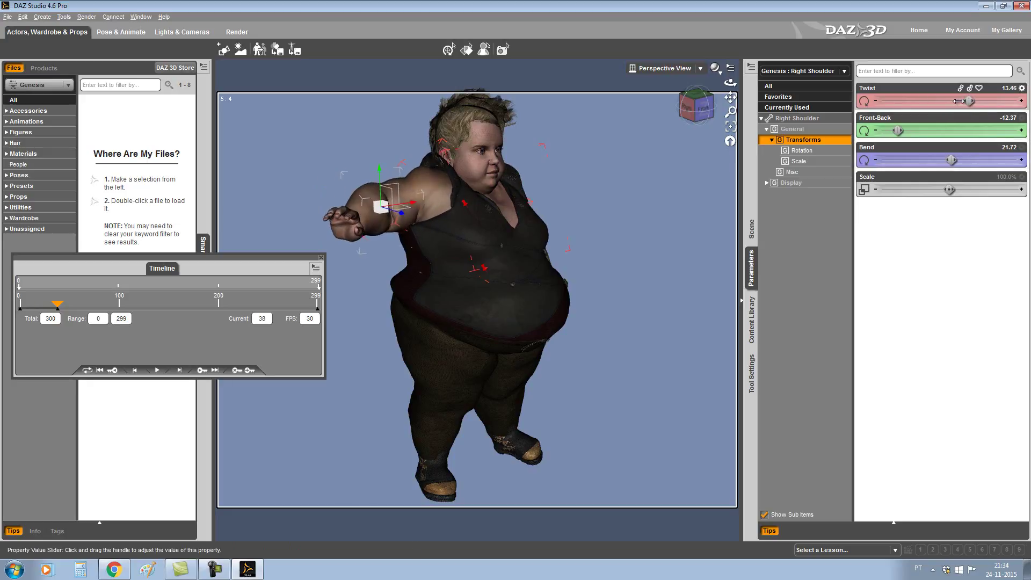
drag(906, 133, 912, 132)
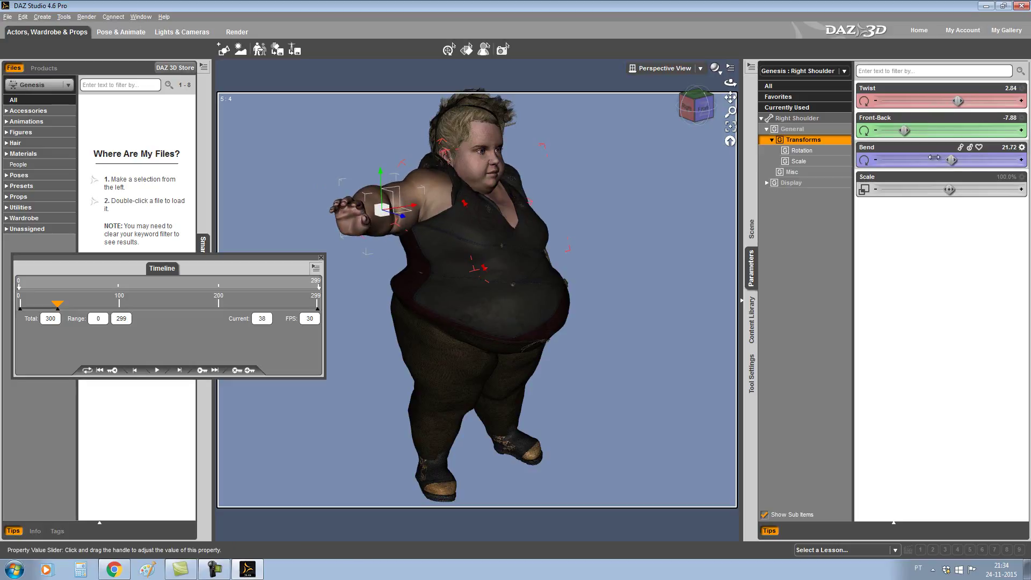
drag(956, 155, 954, 156)
click(383, 230)
mouse_move(971, 101)
mouse_down()
mouse_move(902, 101)
mouse_move(936, 101)
mouse_move(962, 131)
mouse_move(921, 131)
mouse_up()
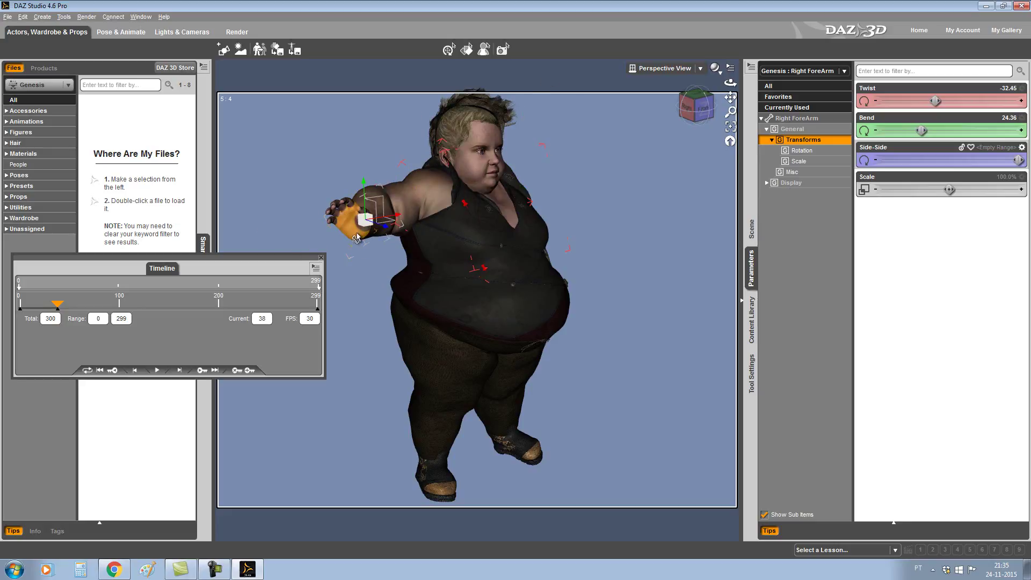
Step: Draw the right hand inward, lift it beside the head, and tilt it upward
click(356, 237)
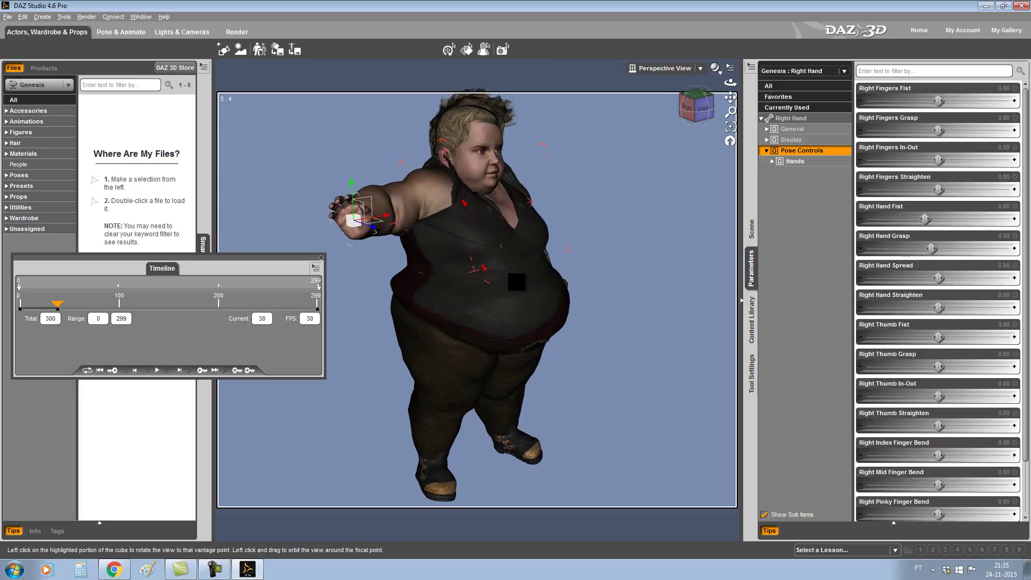
click(696, 104)
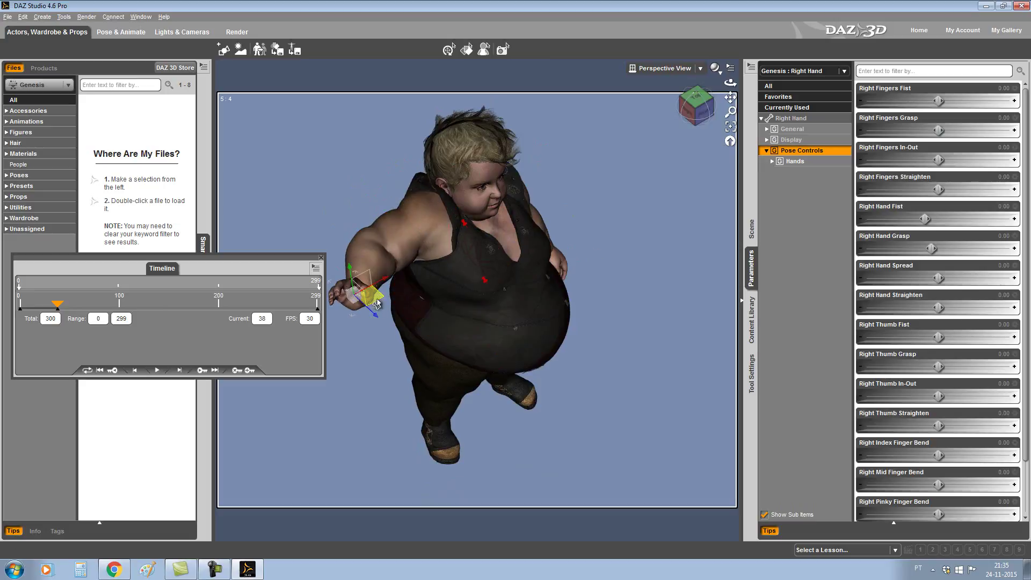
drag(396, 311, 430, 308)
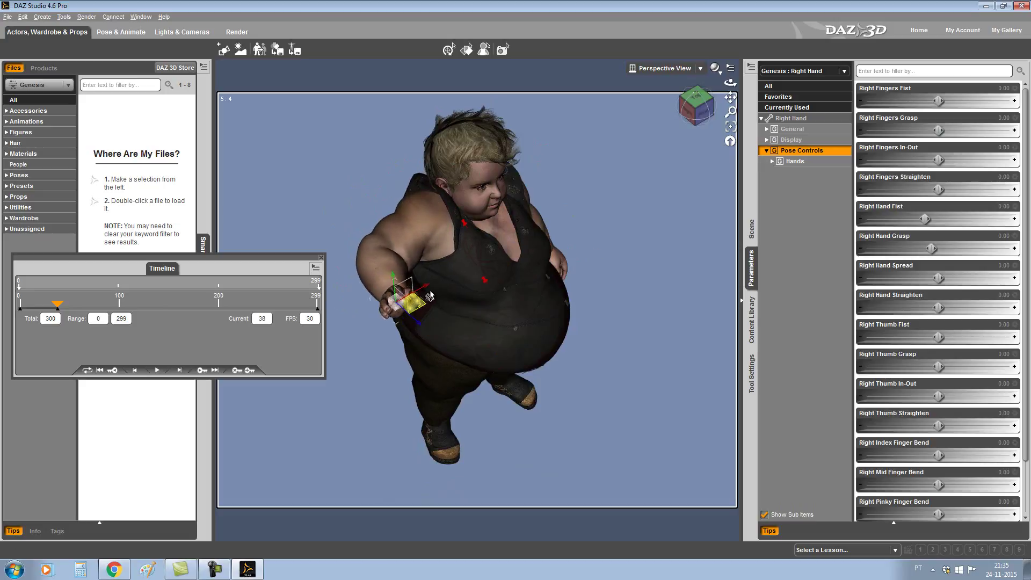
key(ctrl+z)
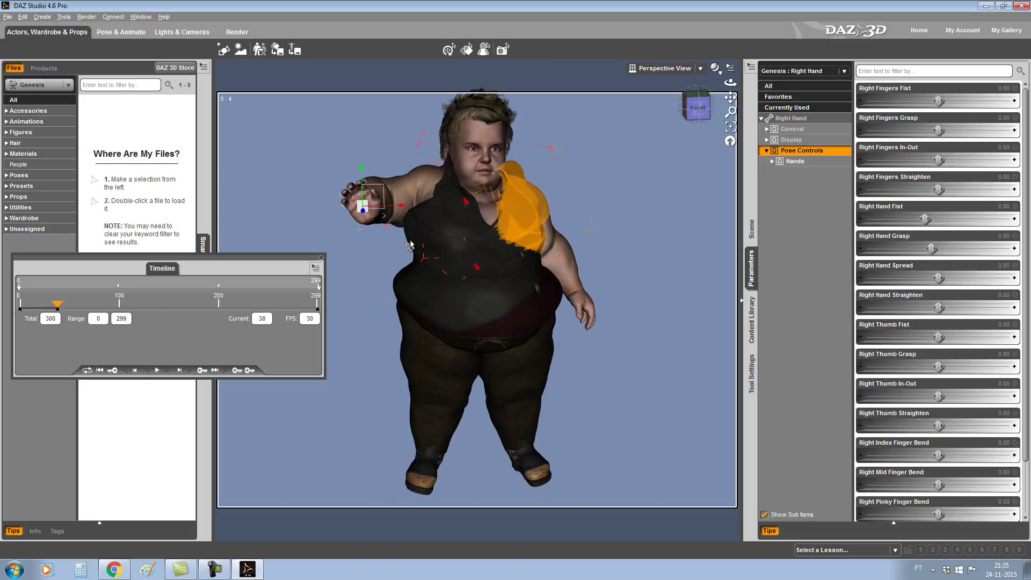
mouse_move(372, 192)
mouse_down()
mouse_move(346, 83)
mouse_move(367, 135)
mouse_up()
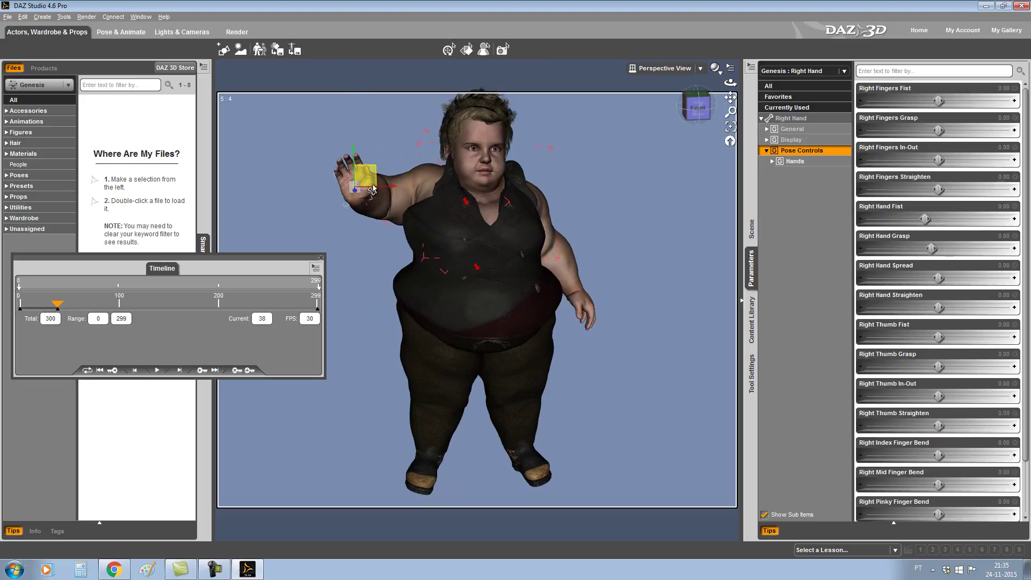
mouse_move(354, 83)
mouse_down()
mouse_move(365, 73)
mouse_move(356, 54)
mouse_up()
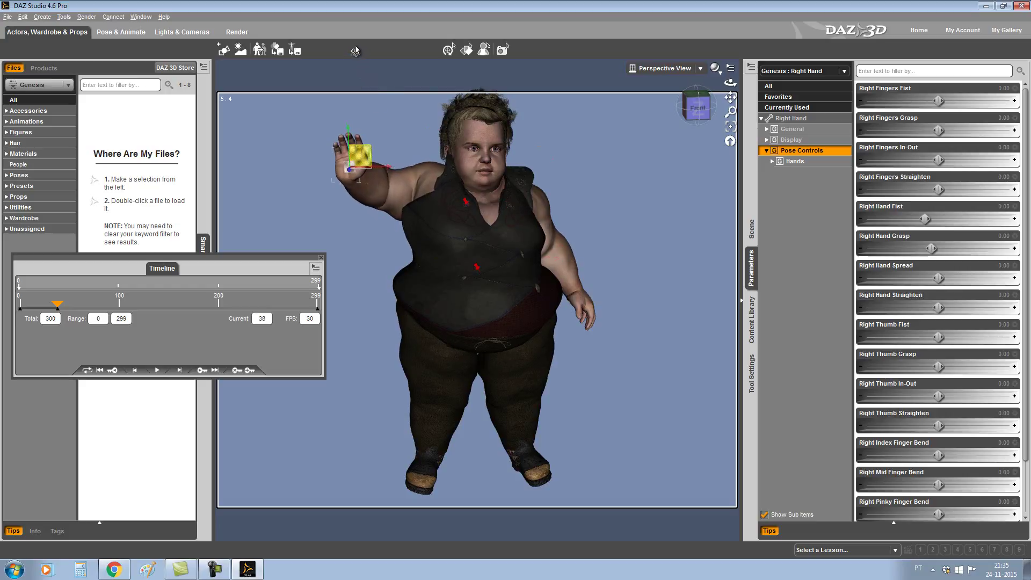
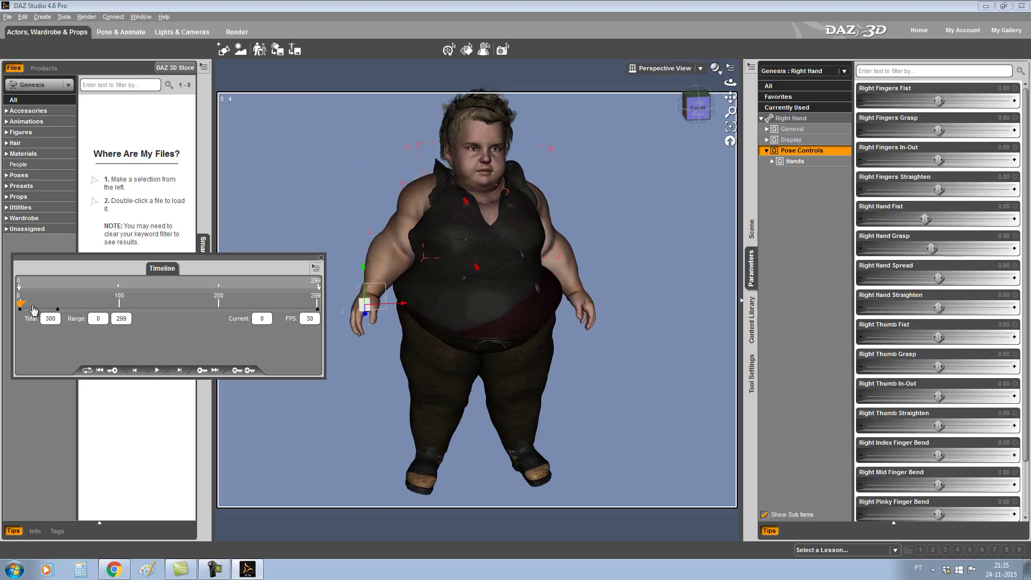
Step: Play the right-arm animation, stop playback, and scrub back to frame 47
click(159, 370)
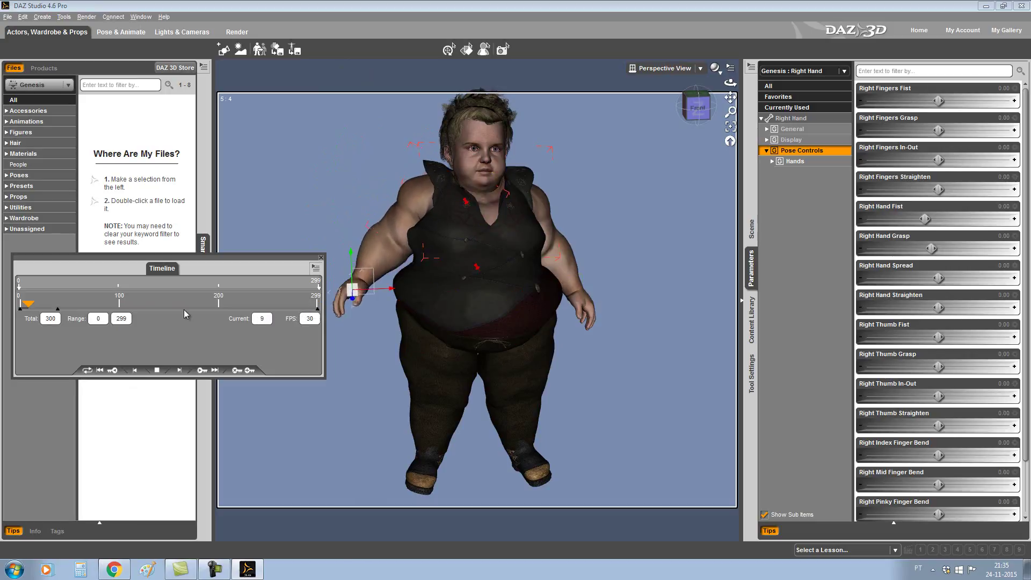
click(157, 371)
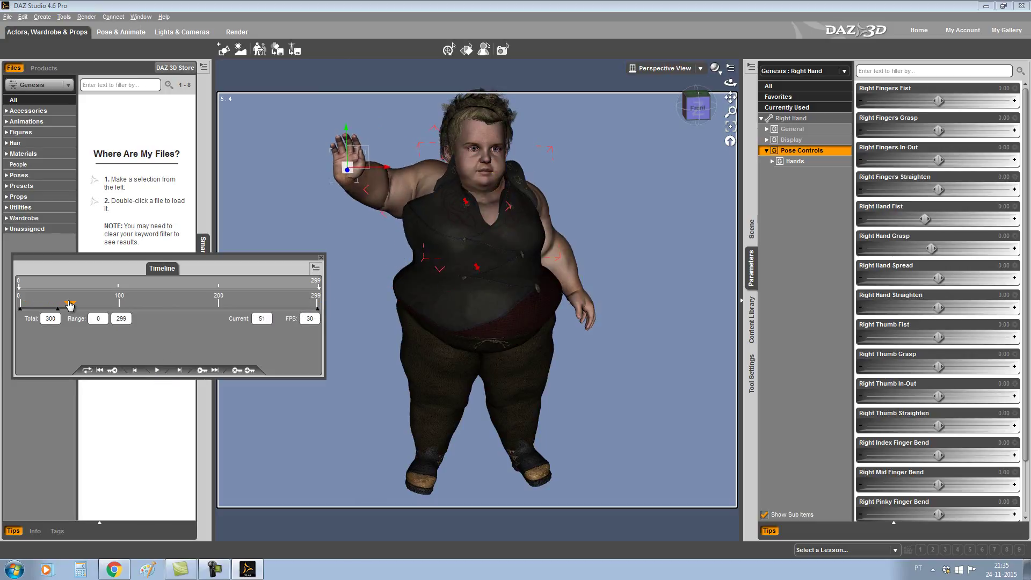
drag(70, 306, 67, 305)
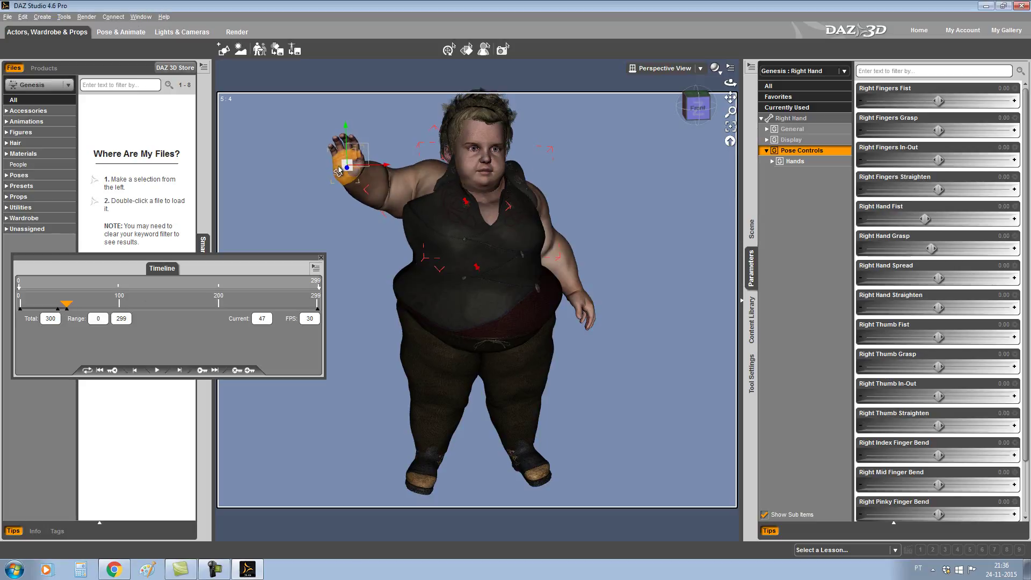
Step: Set the Right Hand's Side-Side rotation to -40 at frame 47
click(753, 229)
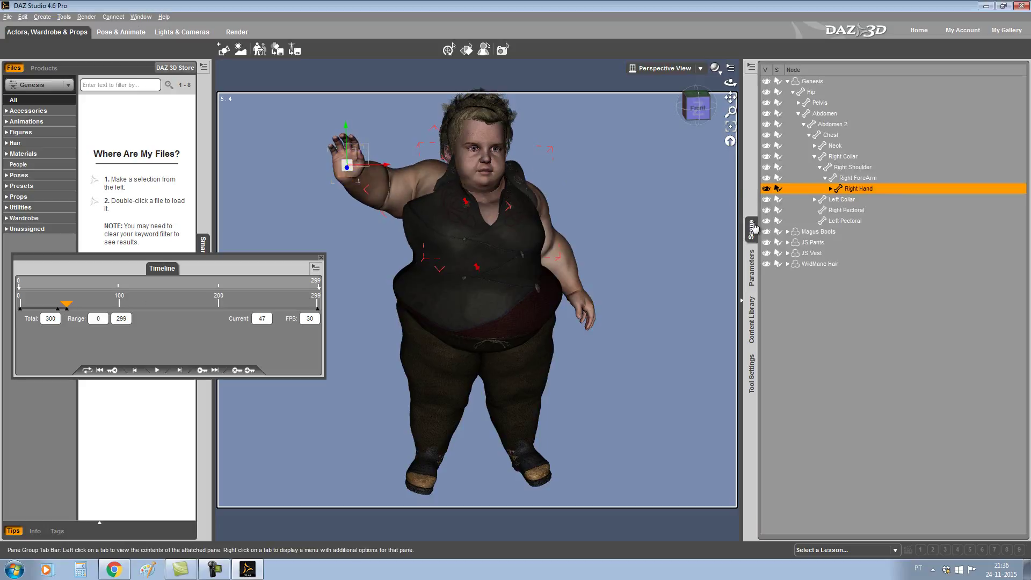
click(754, 261)
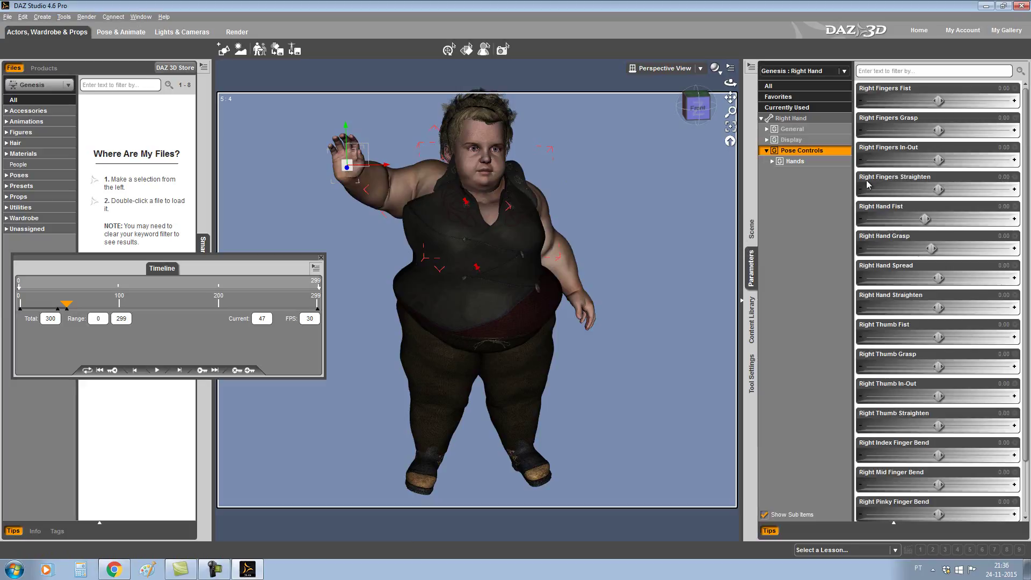
click(817, 130)
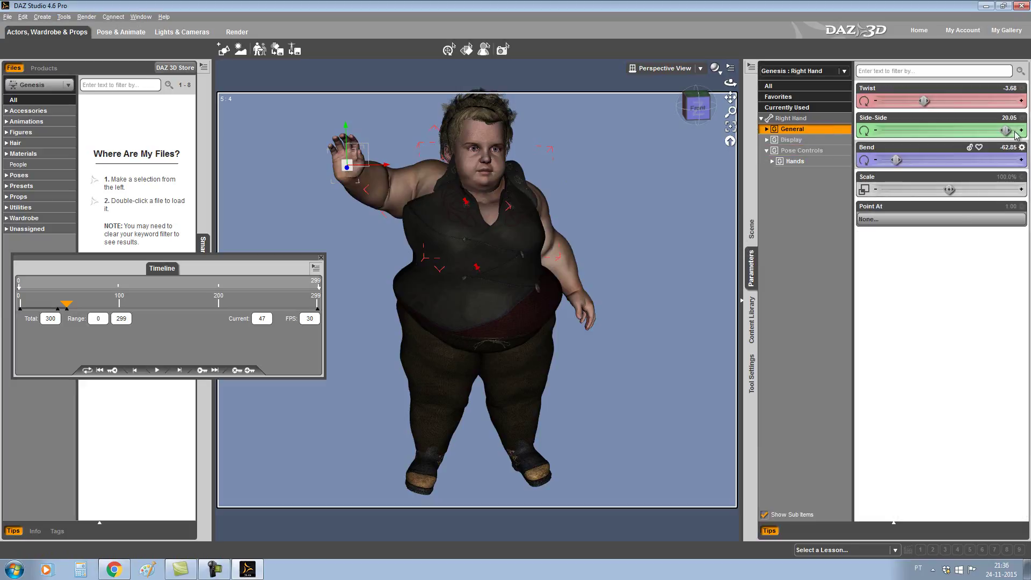
drag(984, 124, 792, 119)
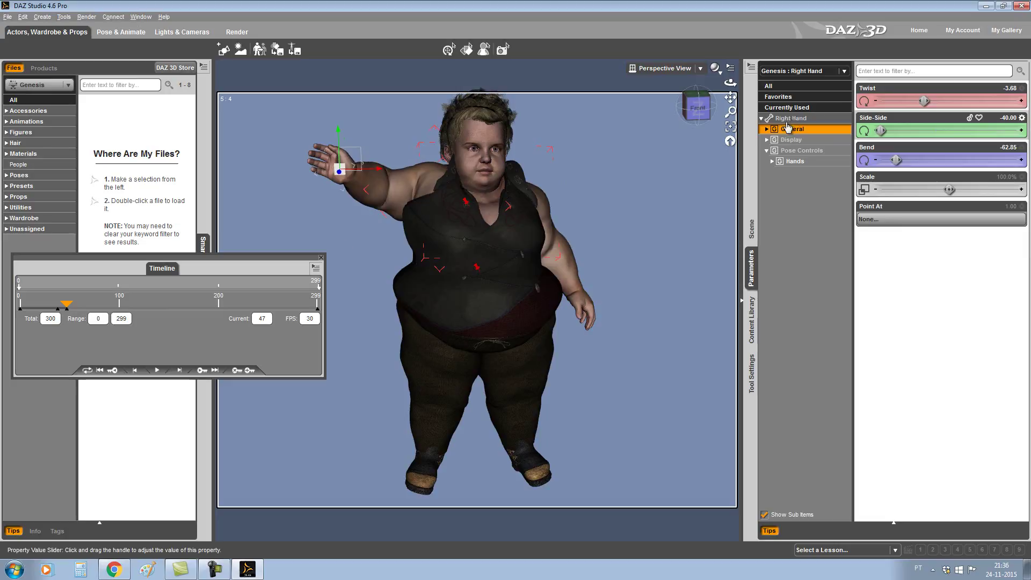
Step: Set Side-Side to 26 at frame 53, then step between keyframes to check the swing
drag(66, 310, 72, 307)
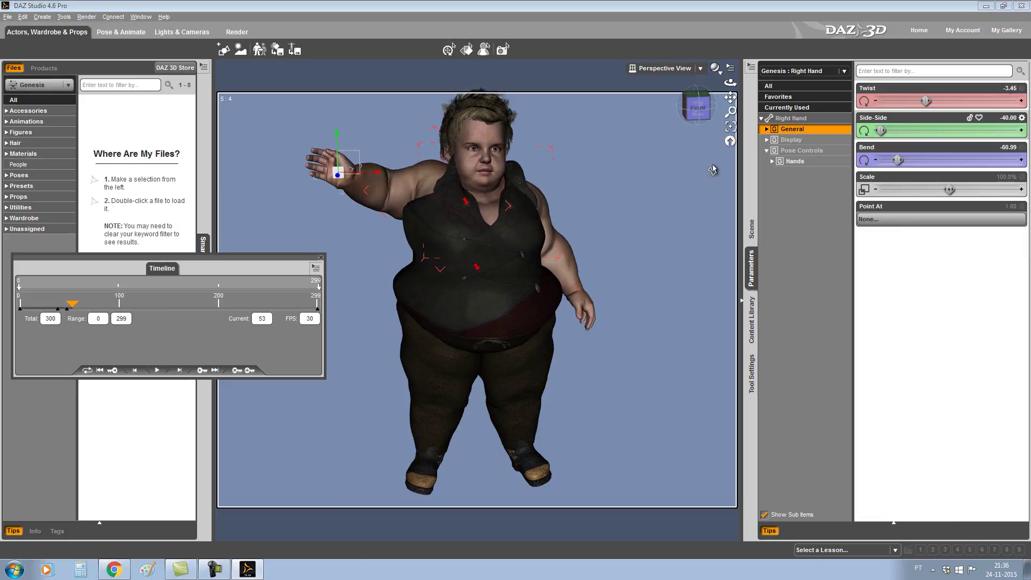
drag(881, 131, 1018, 131)
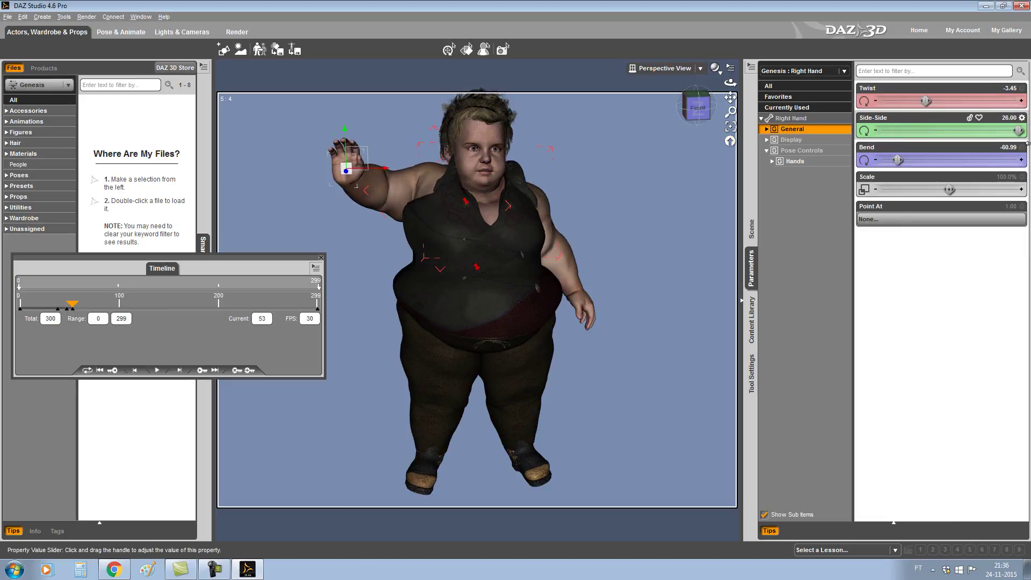
drag(79, 310, 77, 308)
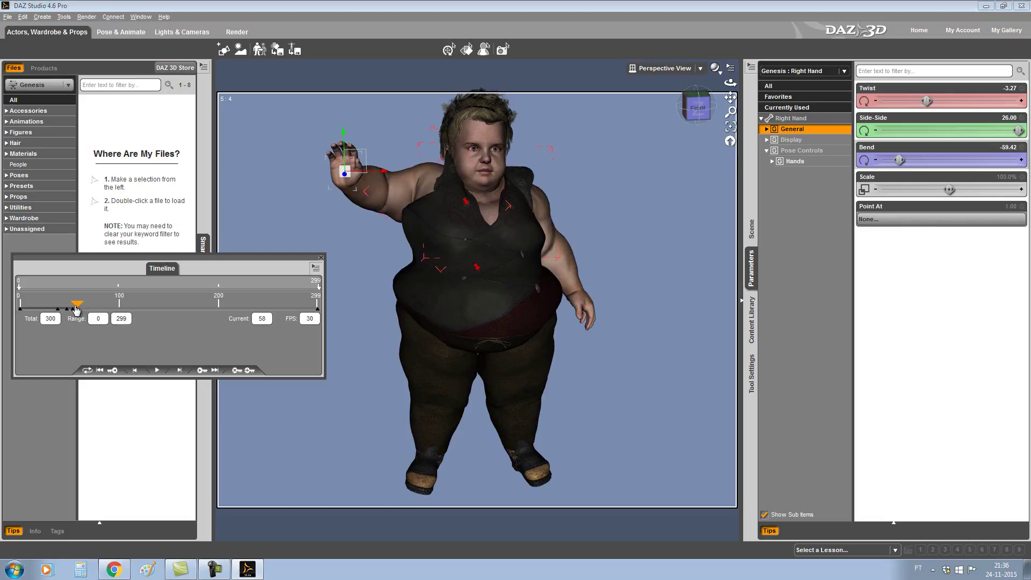
mouse_move(71, 310)
mouse_down()
mouse_move(58, 310)
mouse_move(109, 307)
mouse_up()
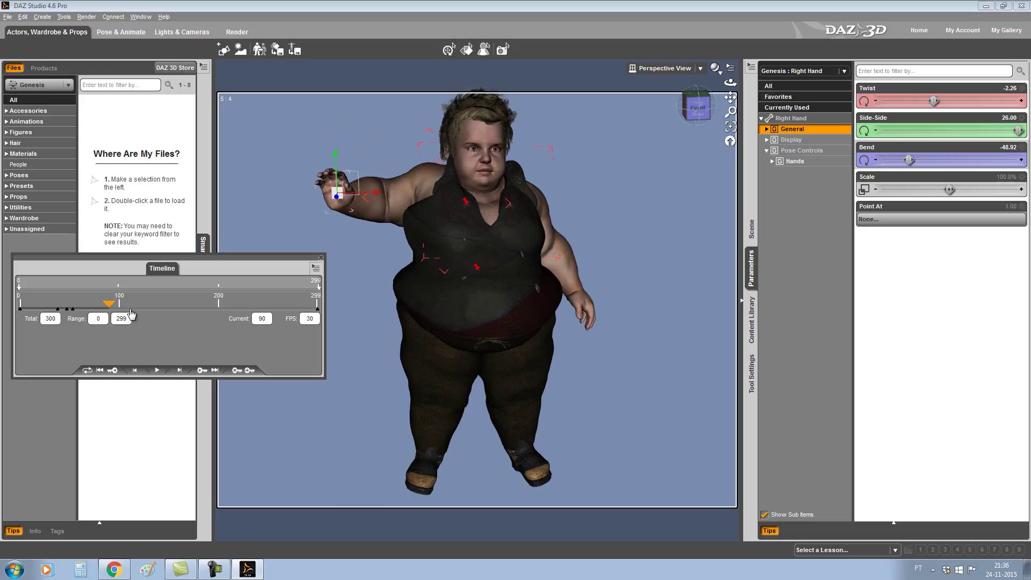
click(113, 371)
click(113, 371)
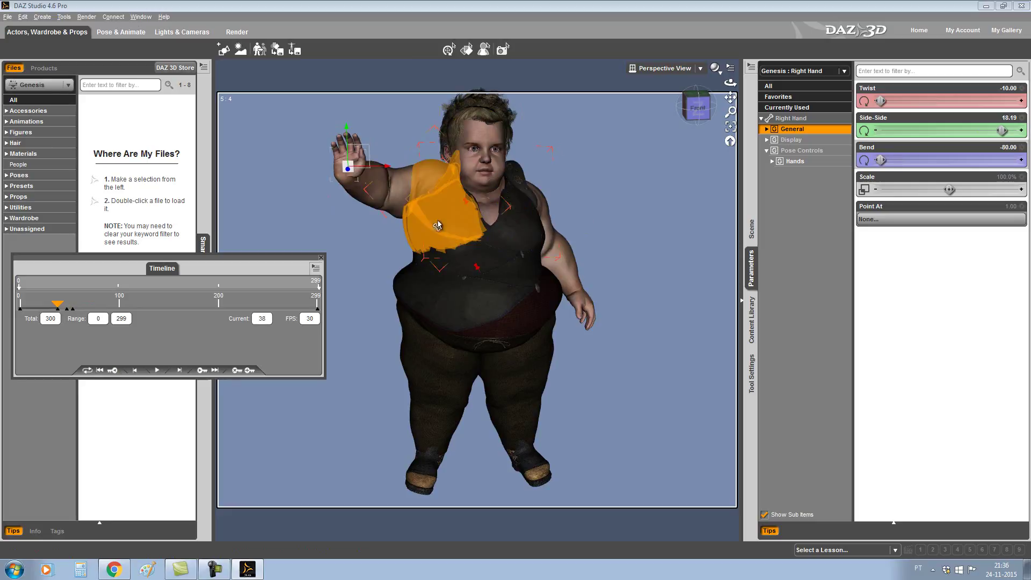
click(752, 229)
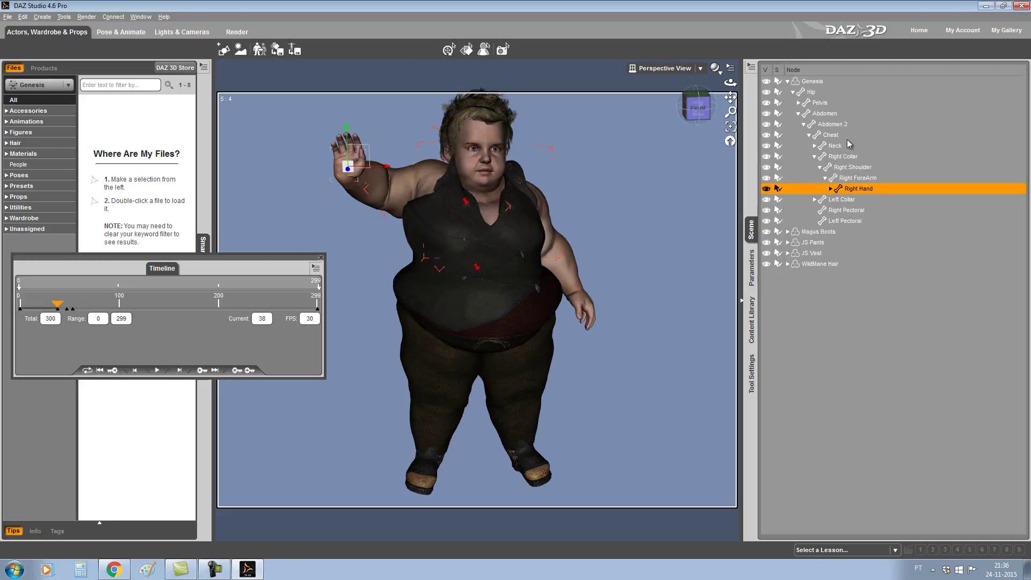
Step: Select the Genesis figure with all its child bones via Select Children
click(818, 84)
right_click(819, 82)
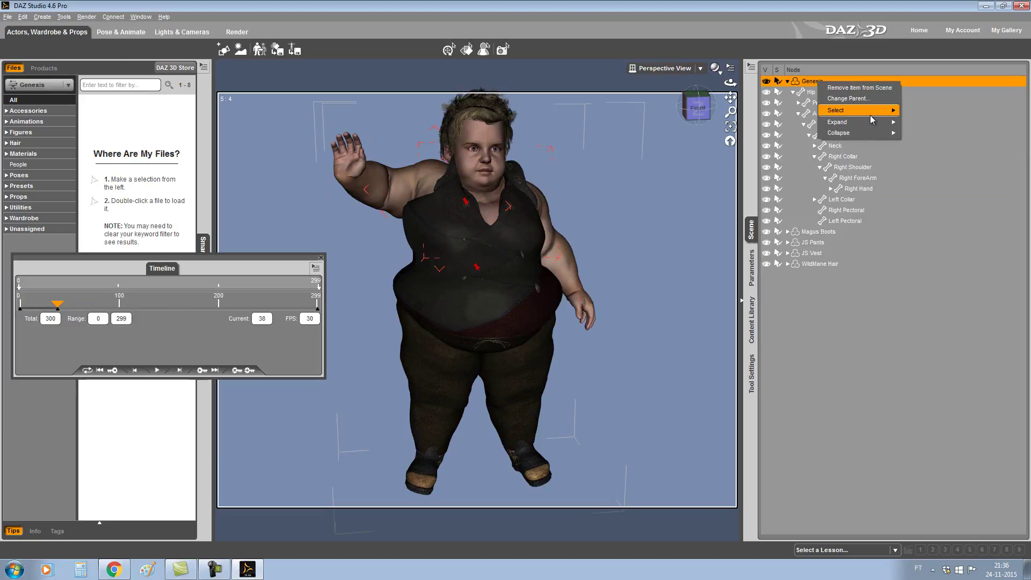
mouse_move(871, 112)
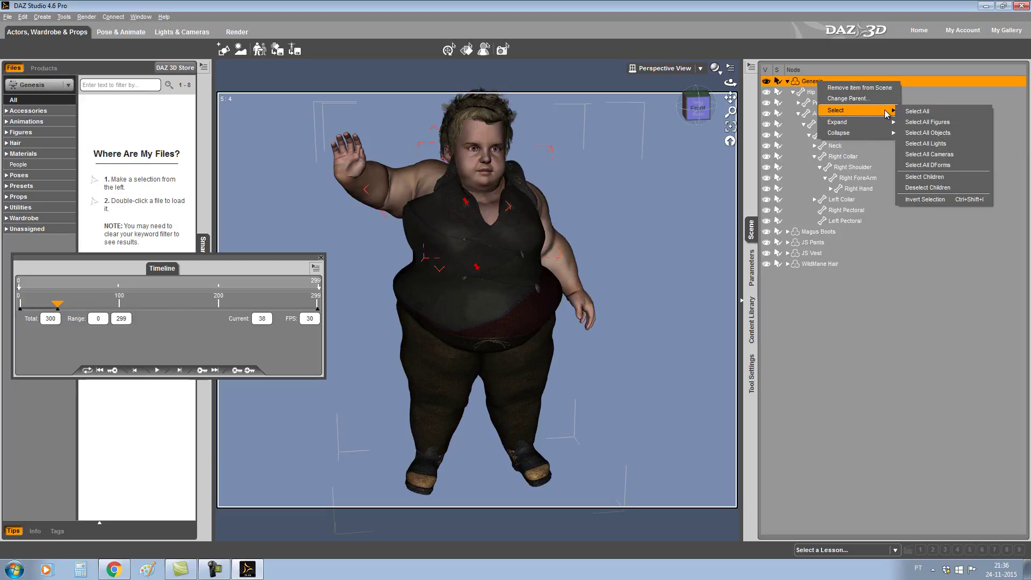
click(925, 176)
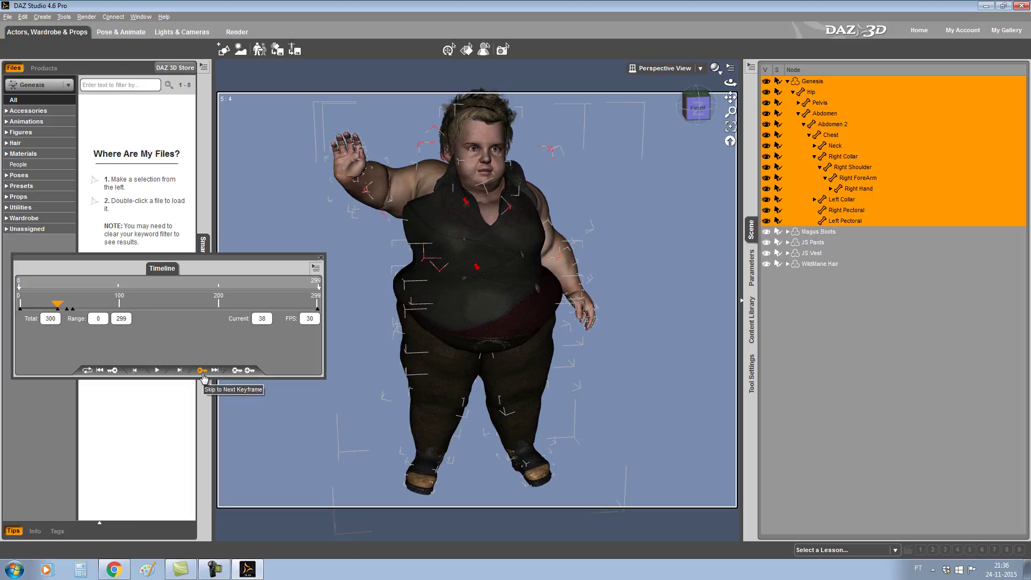
Step: Scrub between the lowered and raised arm, stopping on frame 101
drag(58, 306, 111, 310)
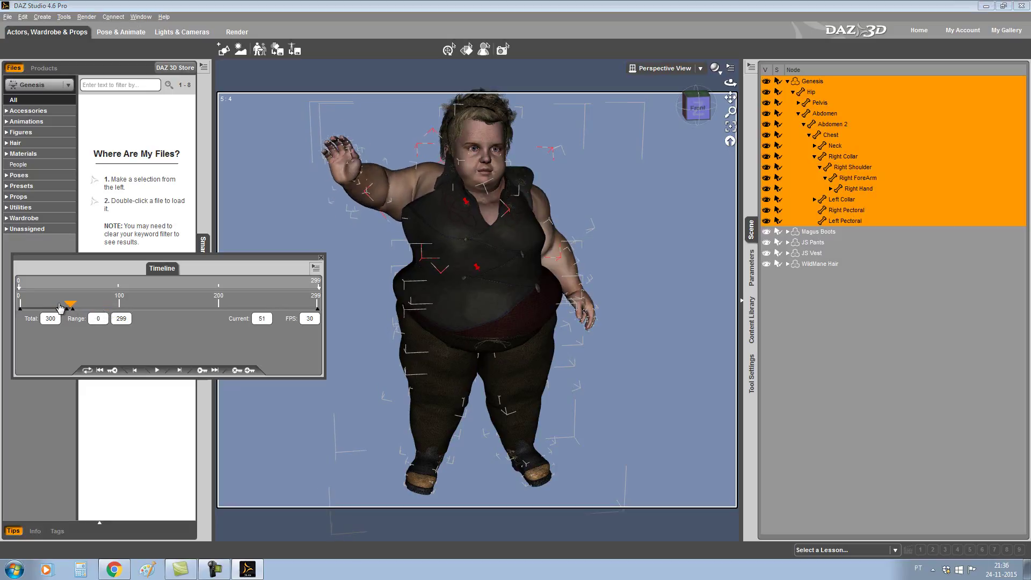
drag(111, 311, 51, 309)
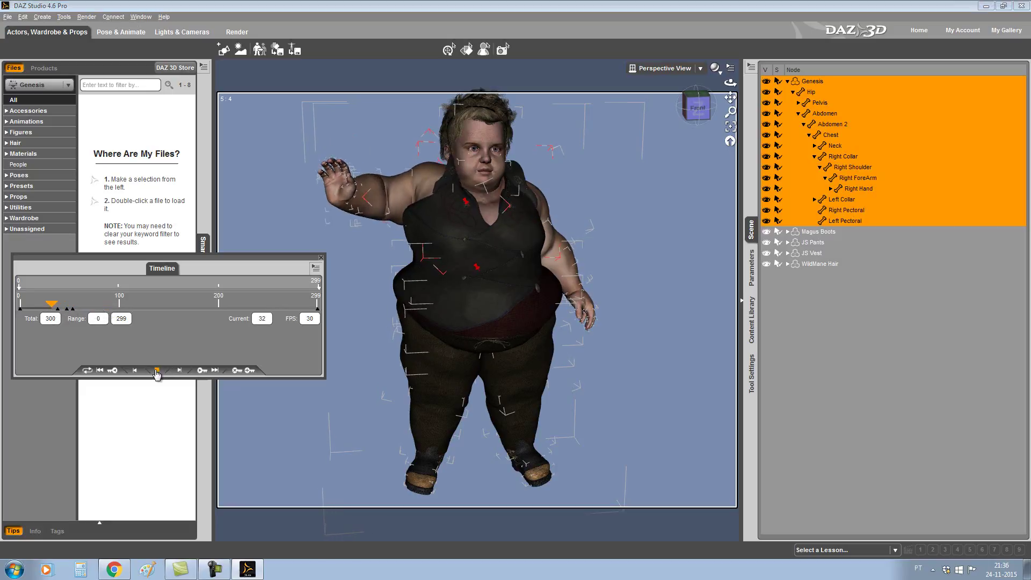
click(158, 371)
drag(111, 304, 119, 307)
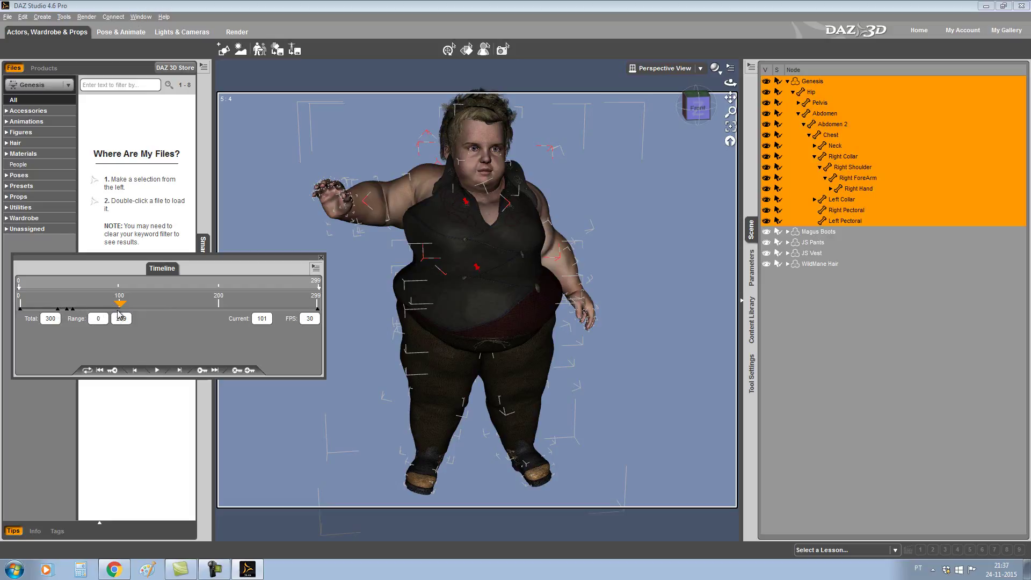
Step: Memorize the Genesis figure's pose at frame 101
click(23, 17)
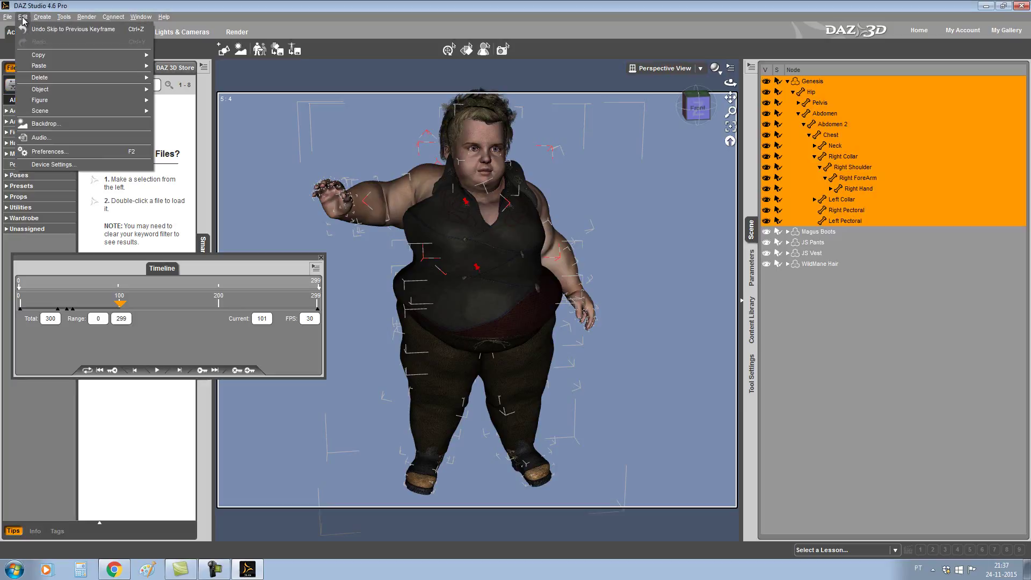
mouse_move(56, 103)
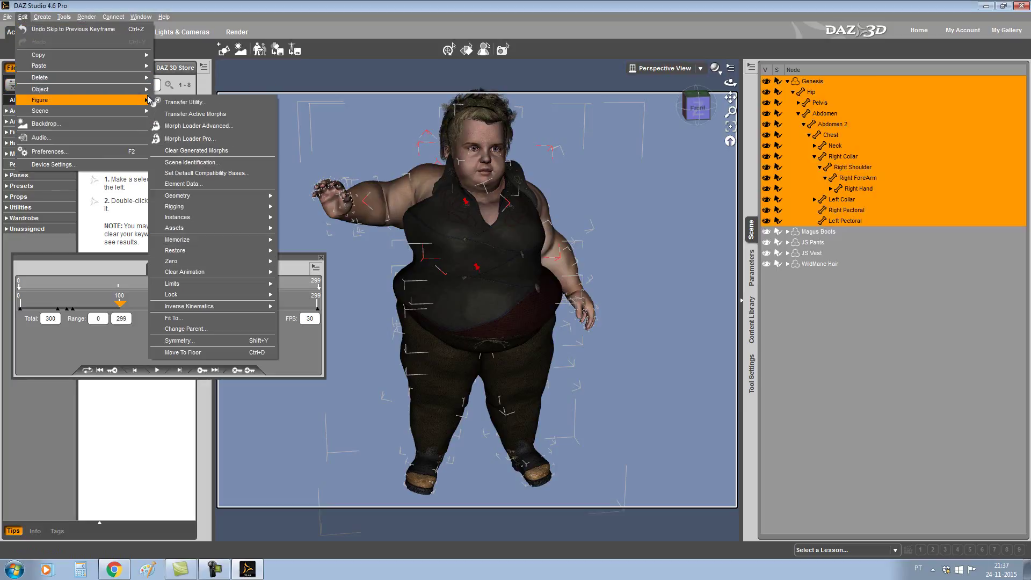
mouse_move(203, 239)
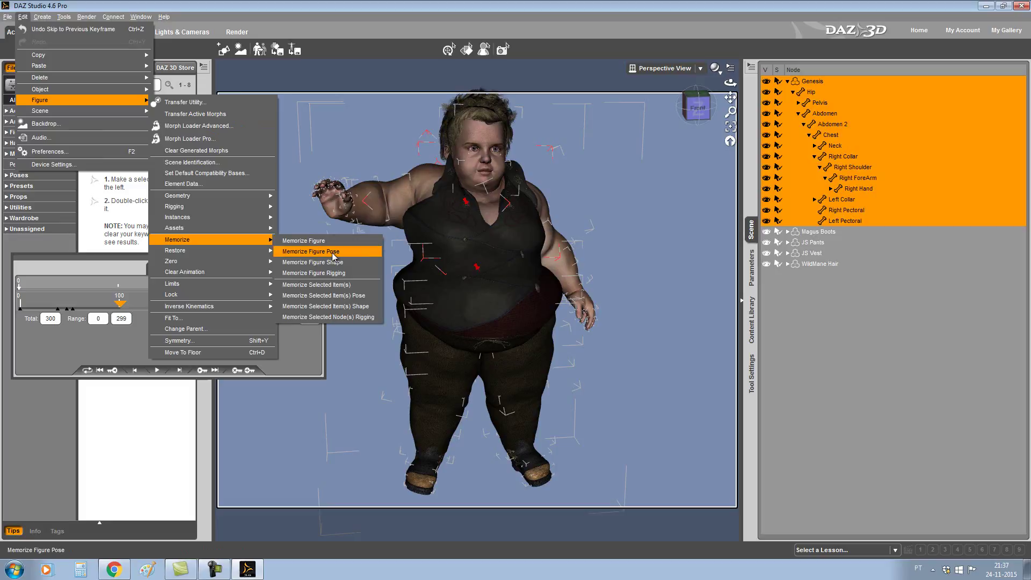
click(332, 251)
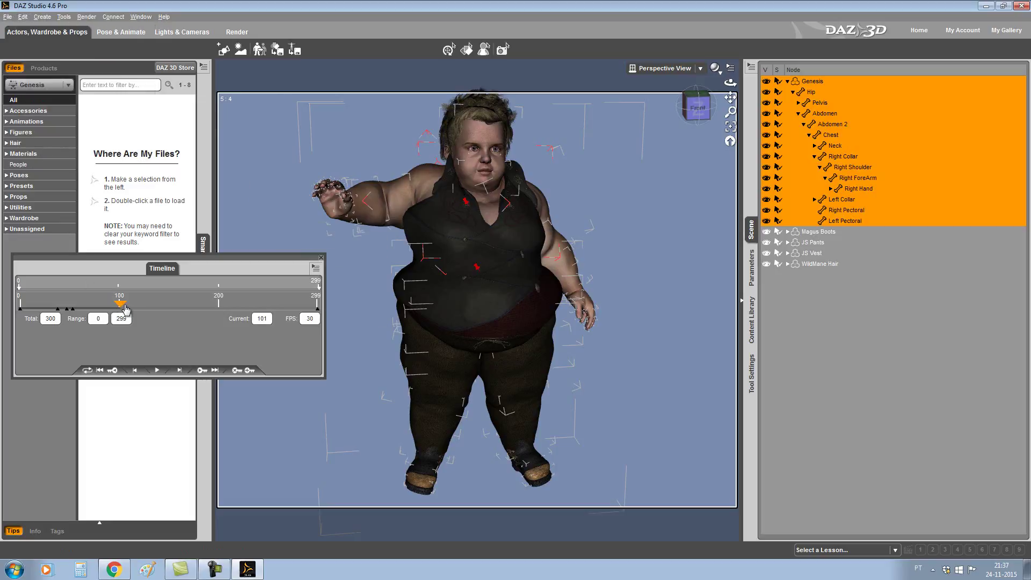
Step: Restore the memorized figure pose at frame 101
click(22, 17)
mouse_move(81, 100)
mouse_move(196, 251)
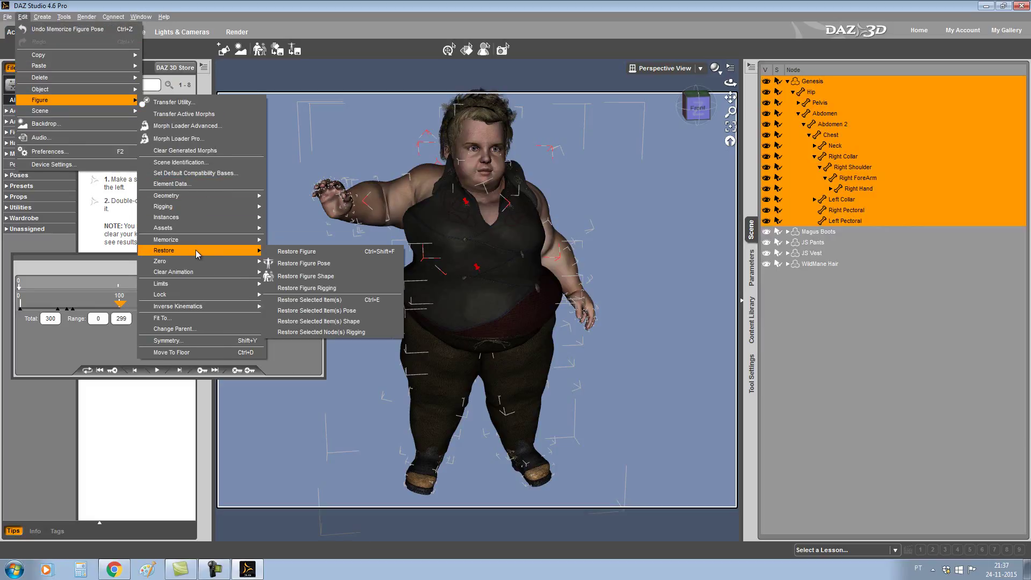
click(302, 265)
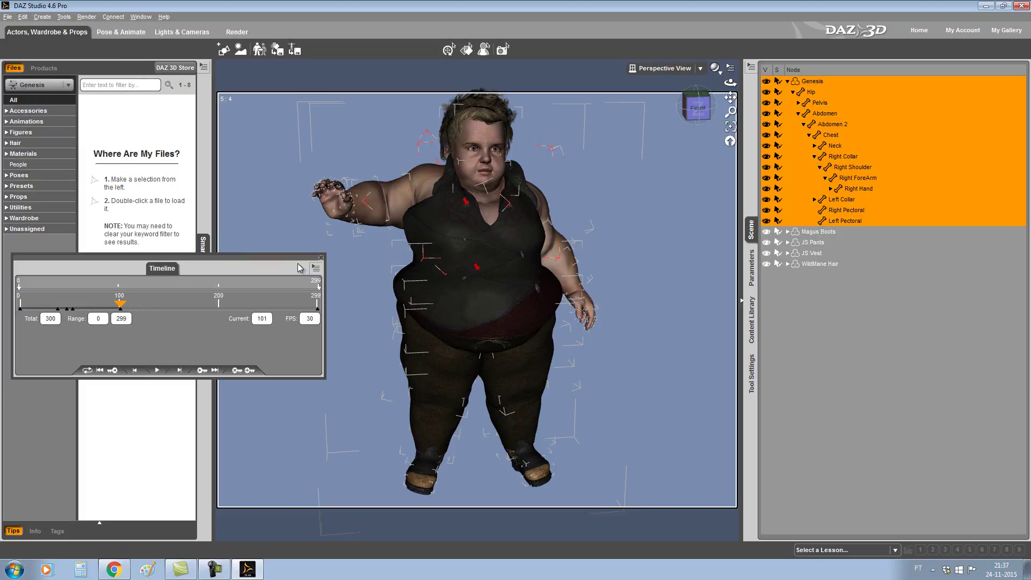
click(22, 18)
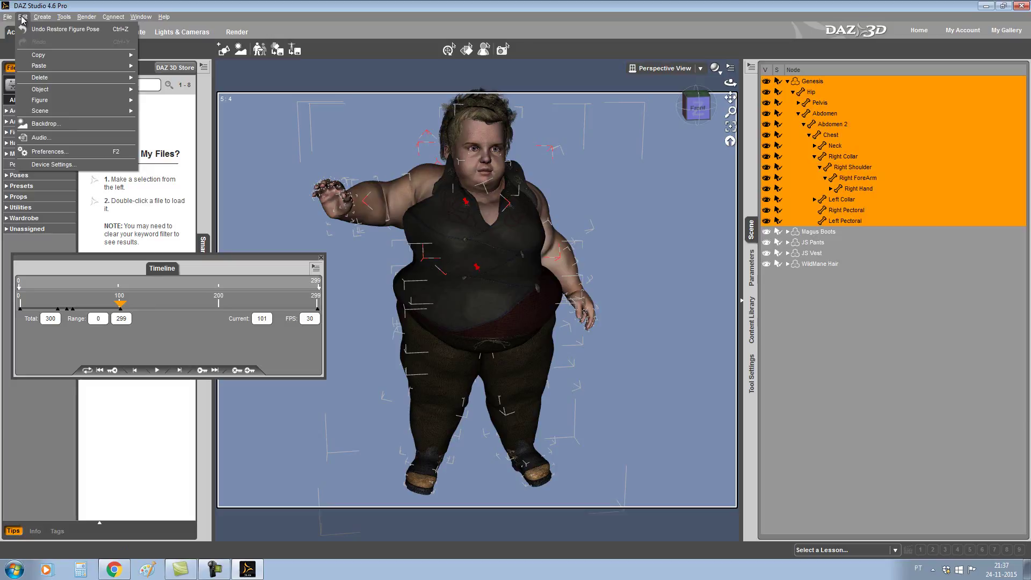
click(314, 25)
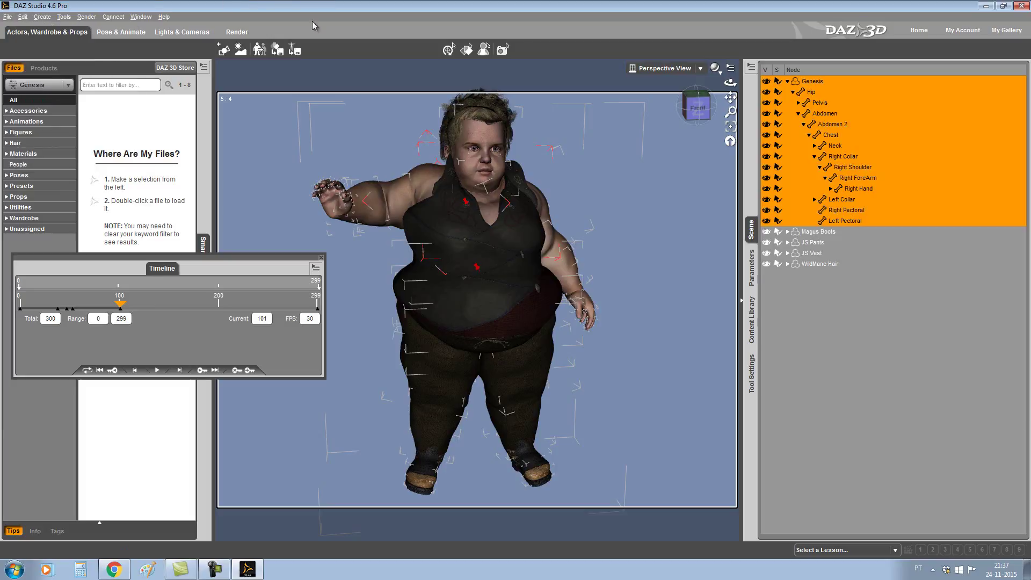
Step: Step back through the keyframes to frame 38
click(117, 373)
click(116, 374)
click(116, 374)
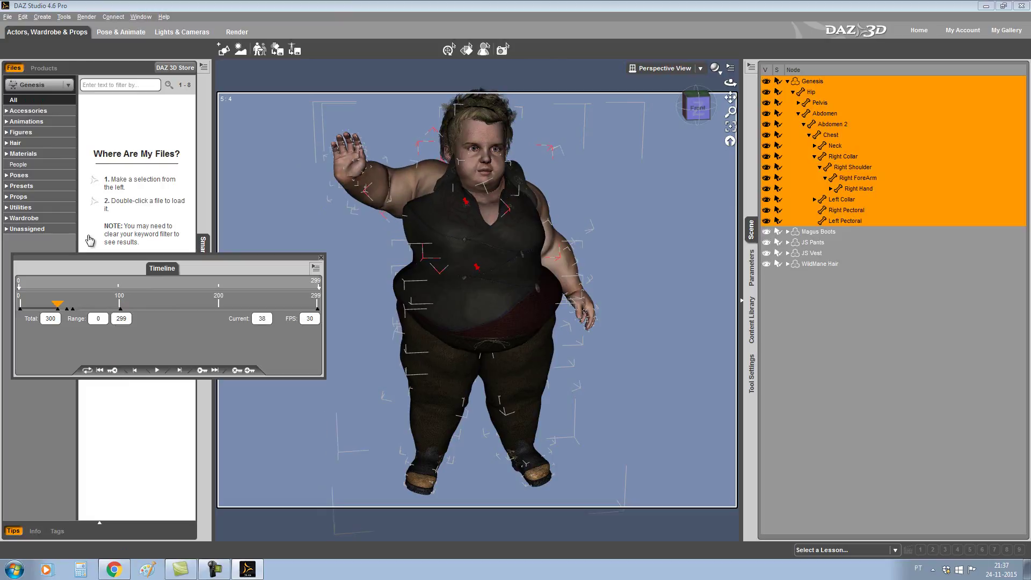
Step: Step forward through the arm keyframes to frame 101
click(22, 16)
mouse_move(59, 90)
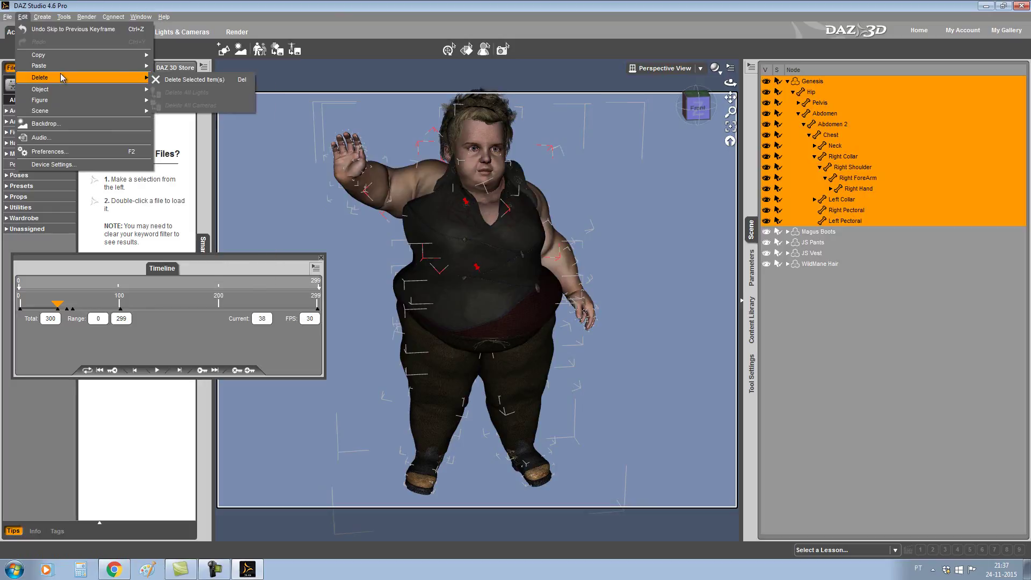
click(214, 370)
click(215, 370)
click(214, 370)
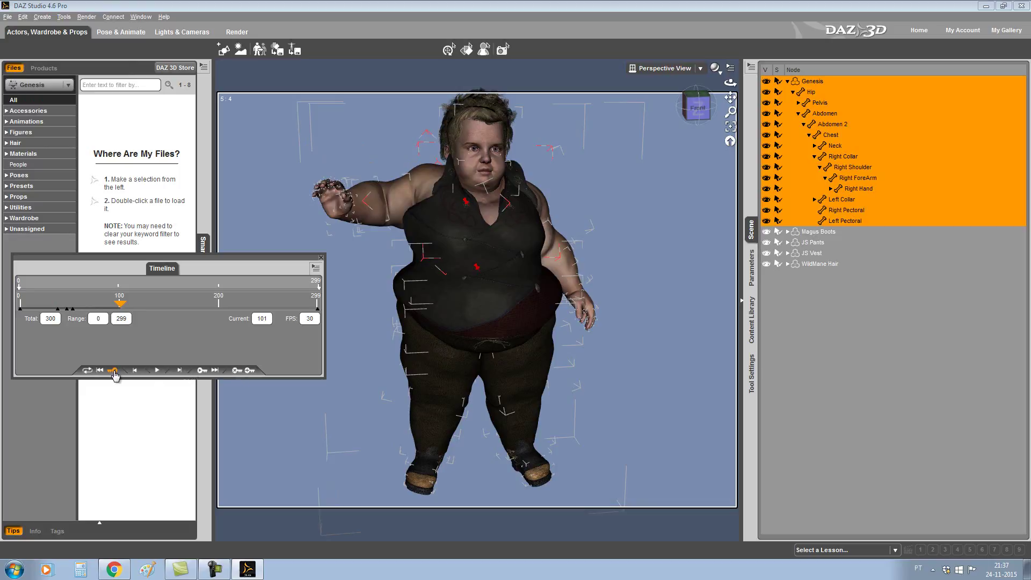
Step: Add keys for the arm pose at frames 53 and 47, then return to frame 38
click(112, 371)
click(237, 370)
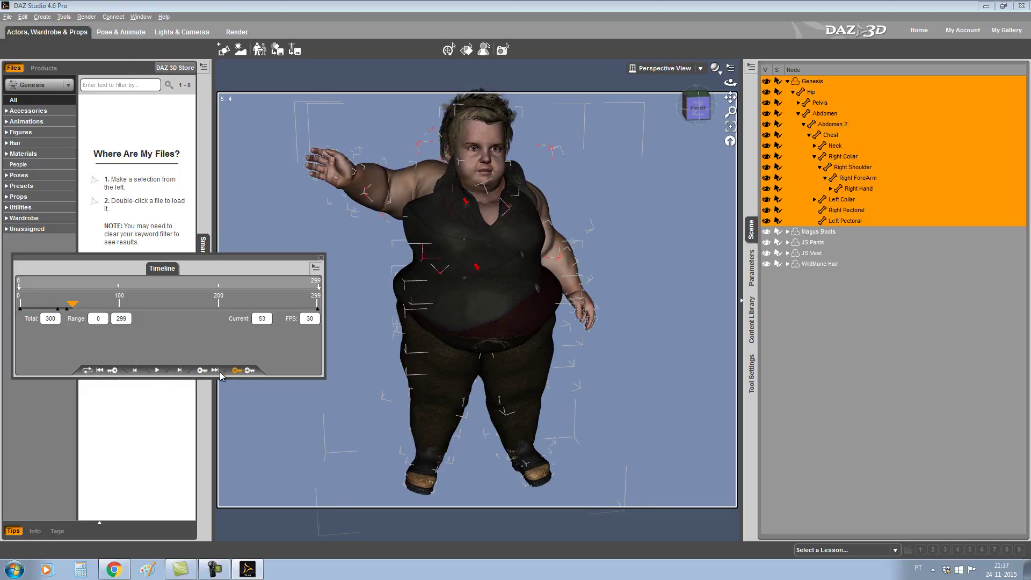
click(115, 370)
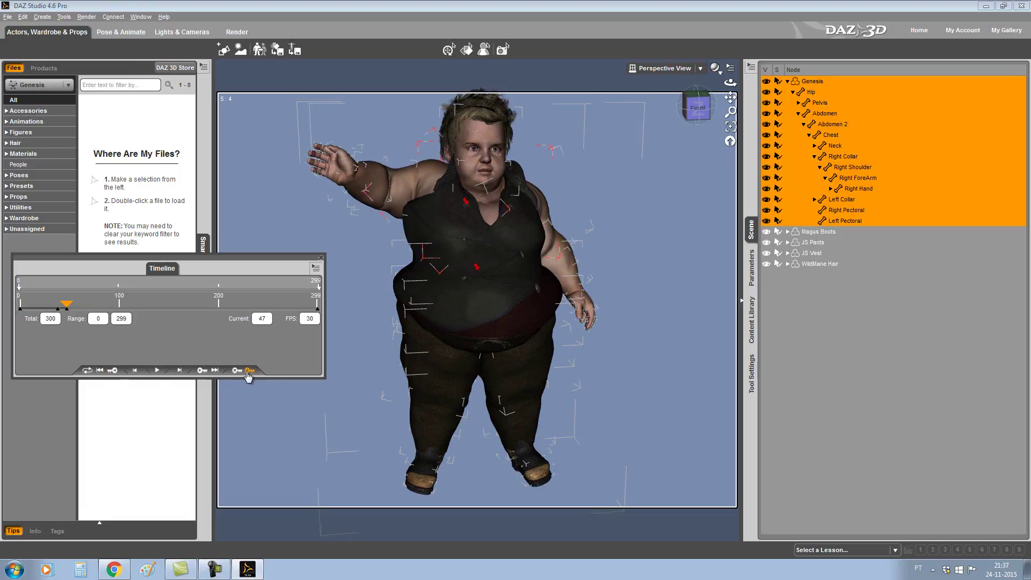
click(235, 372)
click(118, 370)
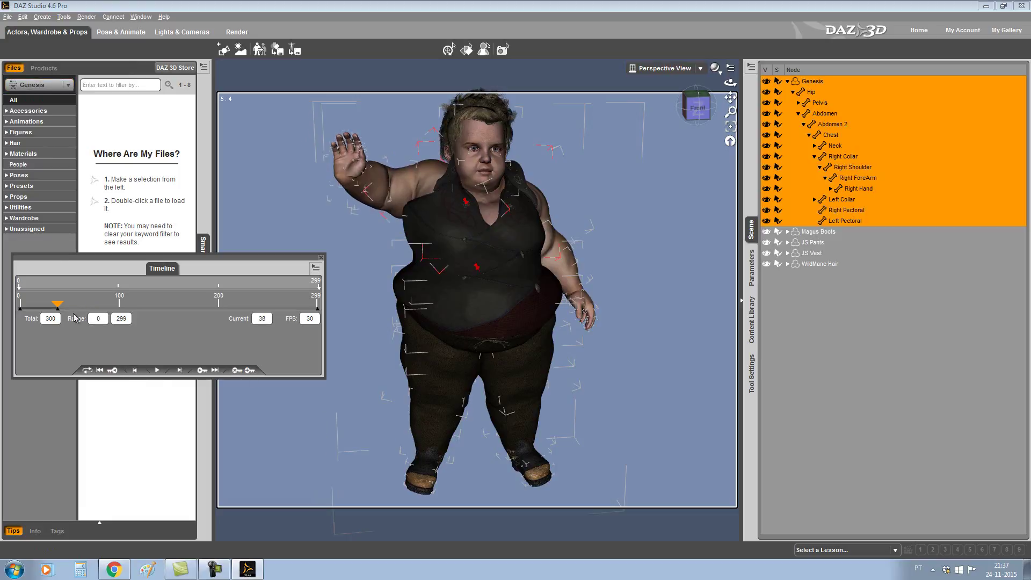
Step: Memorize the Genesis figure's raised, mid-wave hand pose at frame 38
click(22, 17)
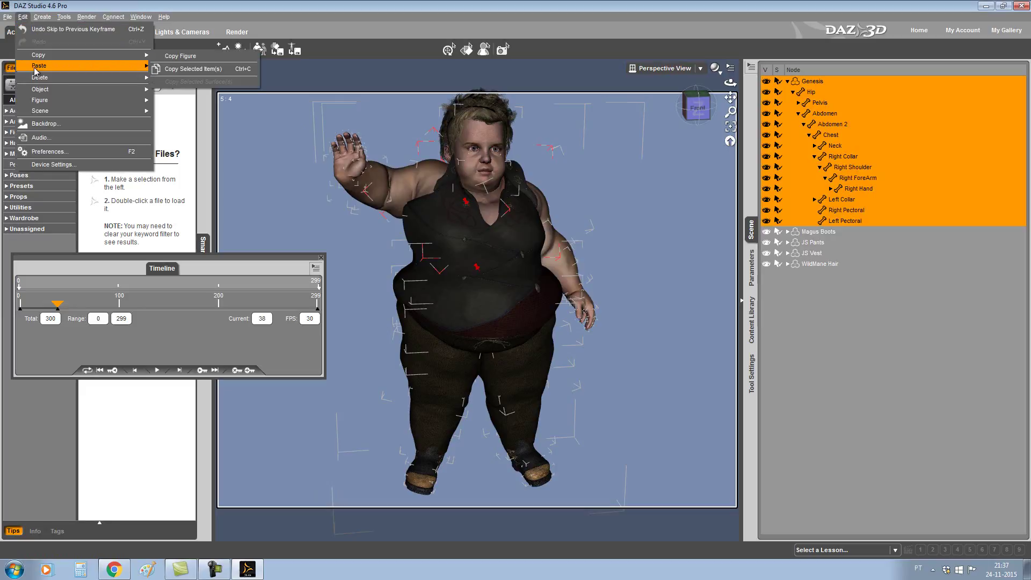
mouse_move(52, 101)
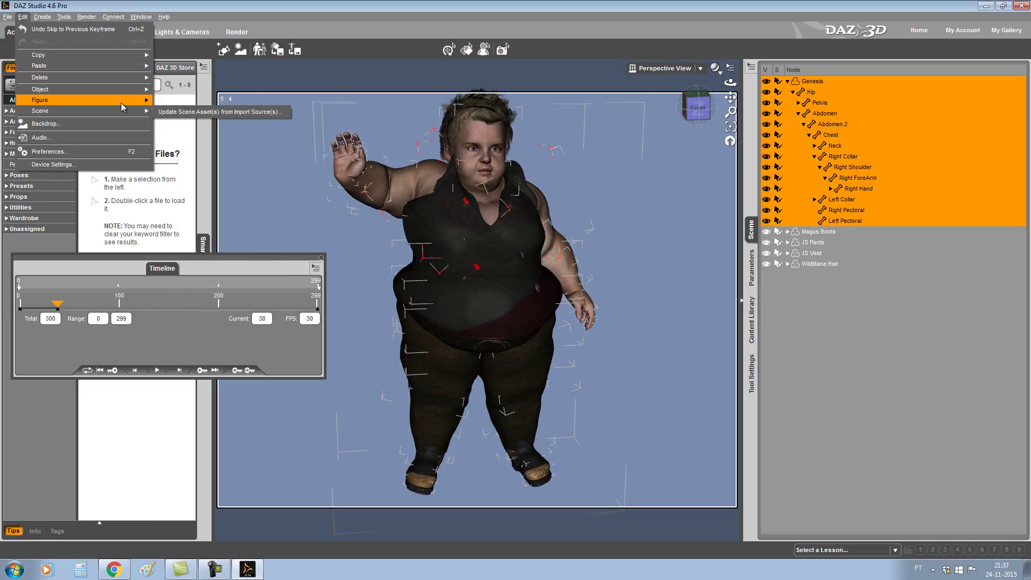
mouse_move(258, 240)
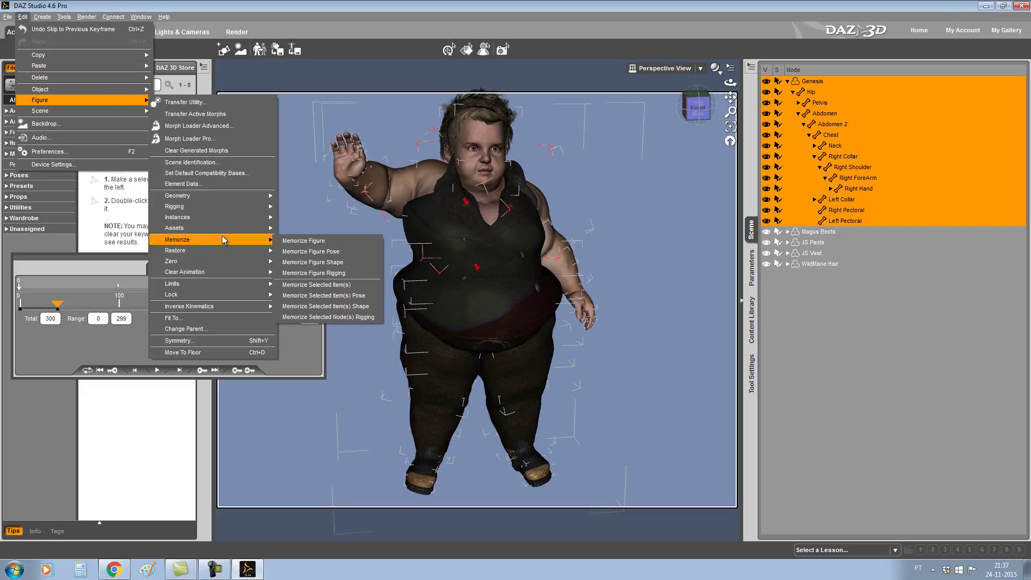
click(318, 252)
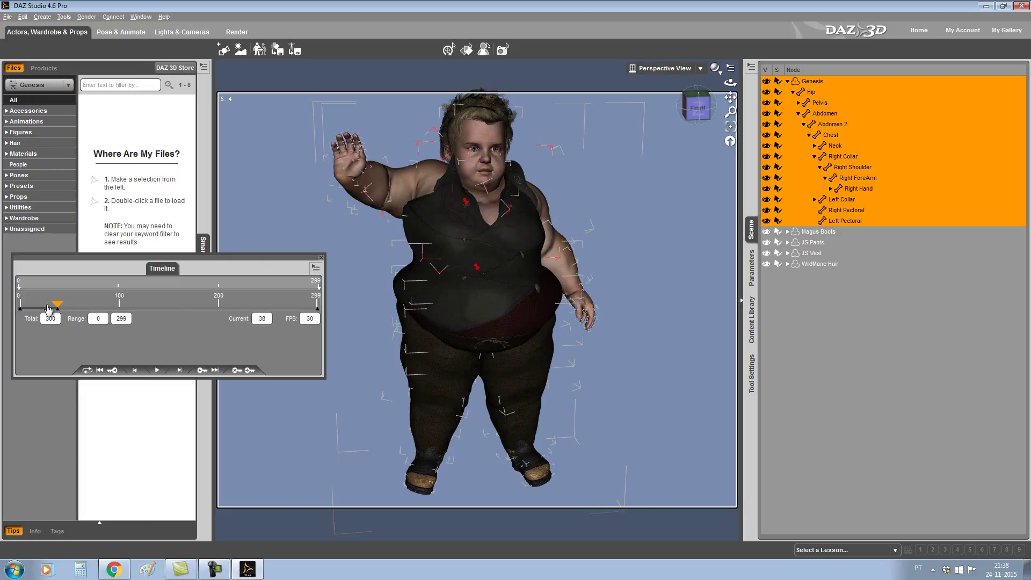
Step: Restore the memorized raised-hand pose at frame 100, then scrub back to the earlier arm motion
drag(57, 307, 119, 310)
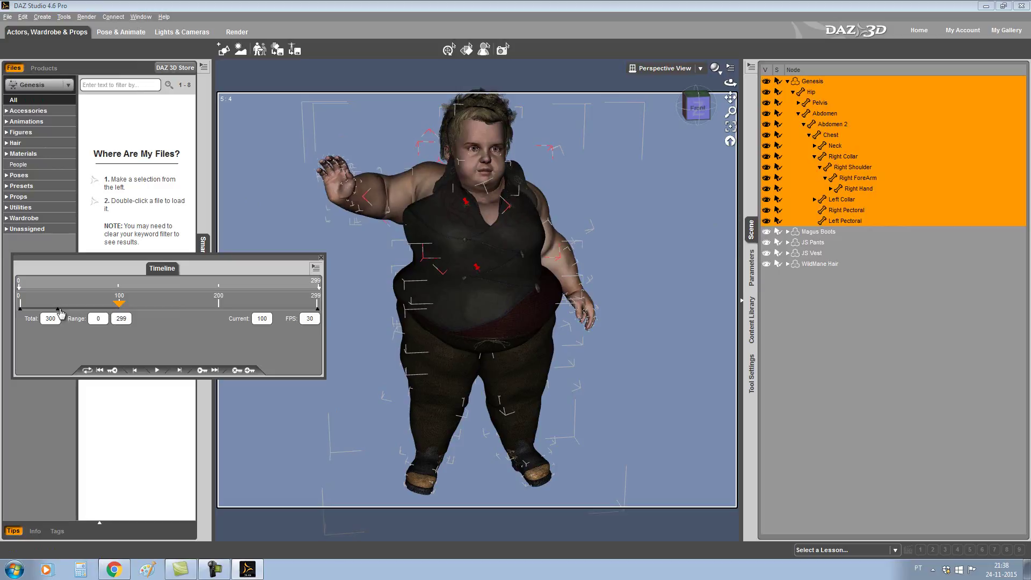
click(23, 17)
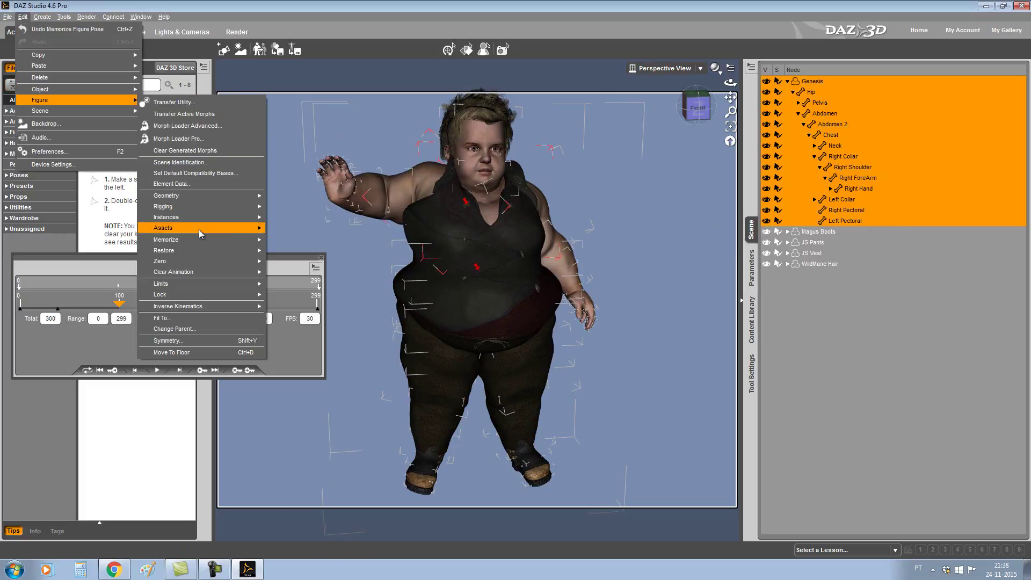
mouse_move(193, 242)
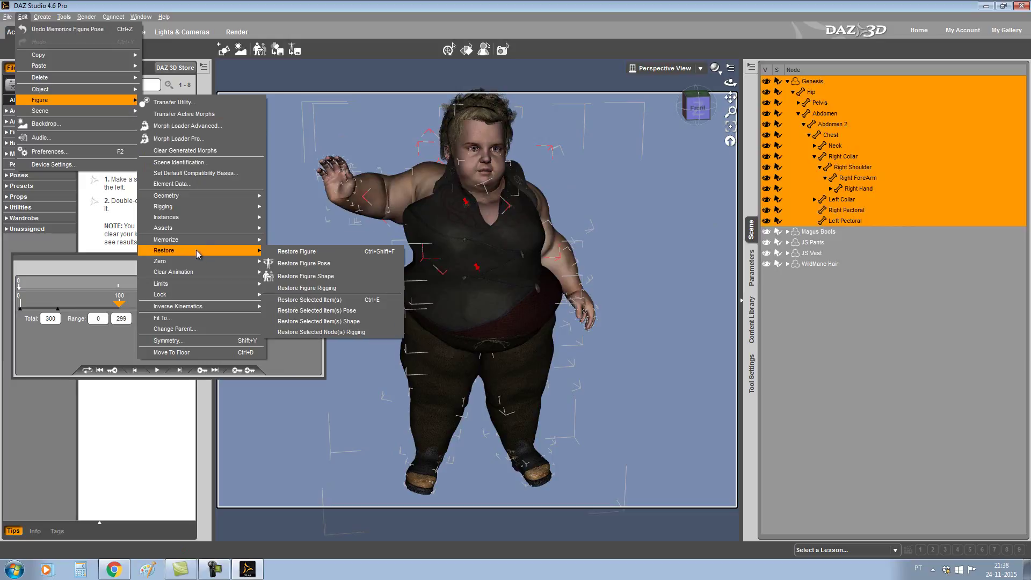
click(316, 265)
mouse_move(114, 305)
mouse_down()
mouse_move(67, 311)
mouse_move(85, 307)
mouse_up()
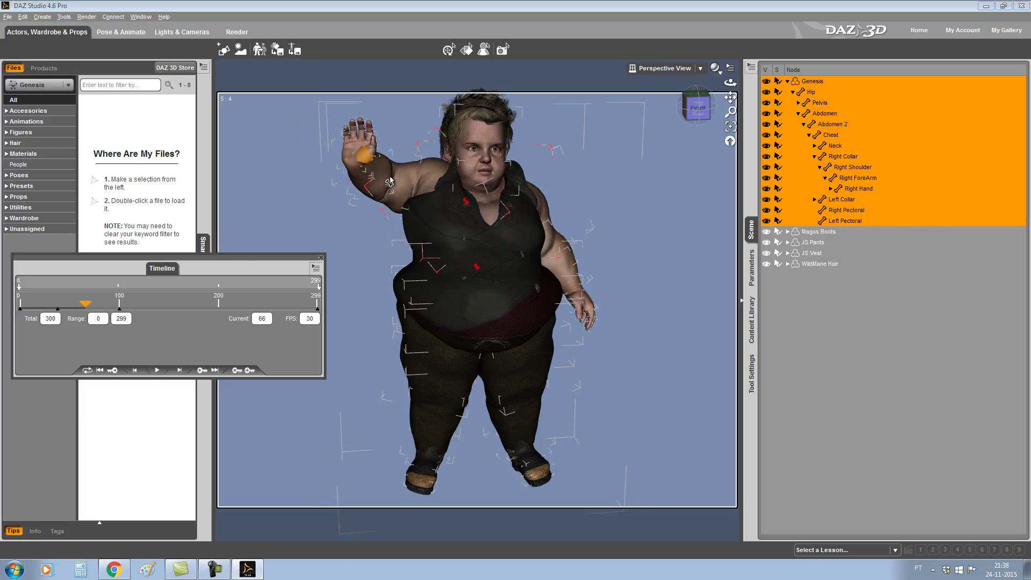
Step: Key the right forearm's current pose at frame 52
drag(87, 312, 72, 306)
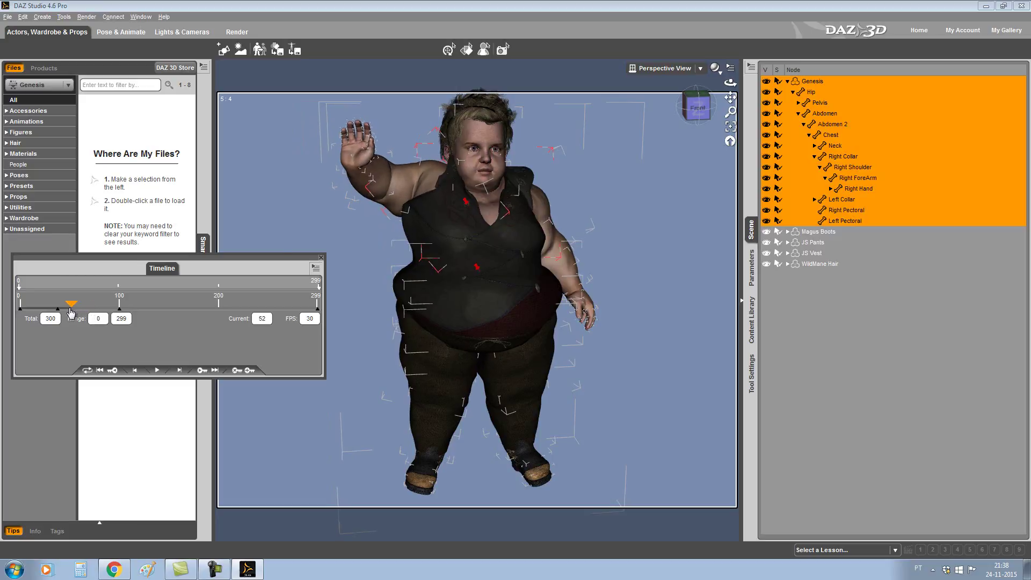
click(350, 157)
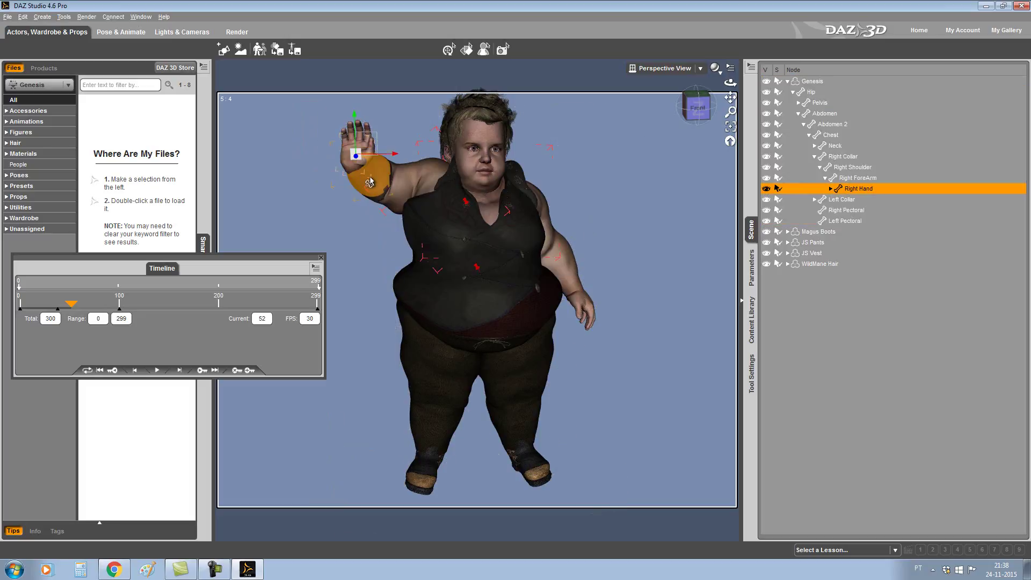
click(369, 181)
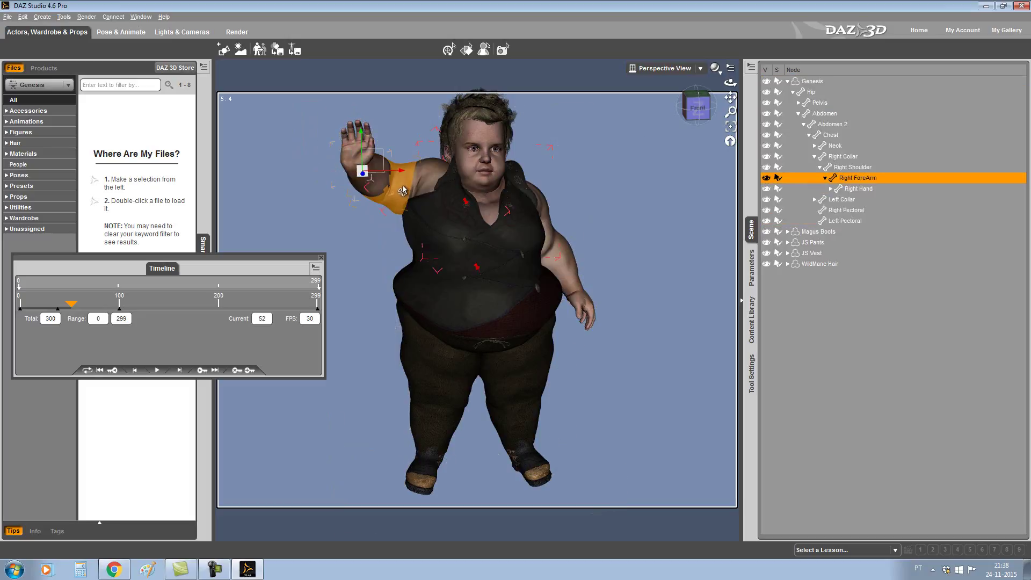
click(403, 191)
click(428, 181)
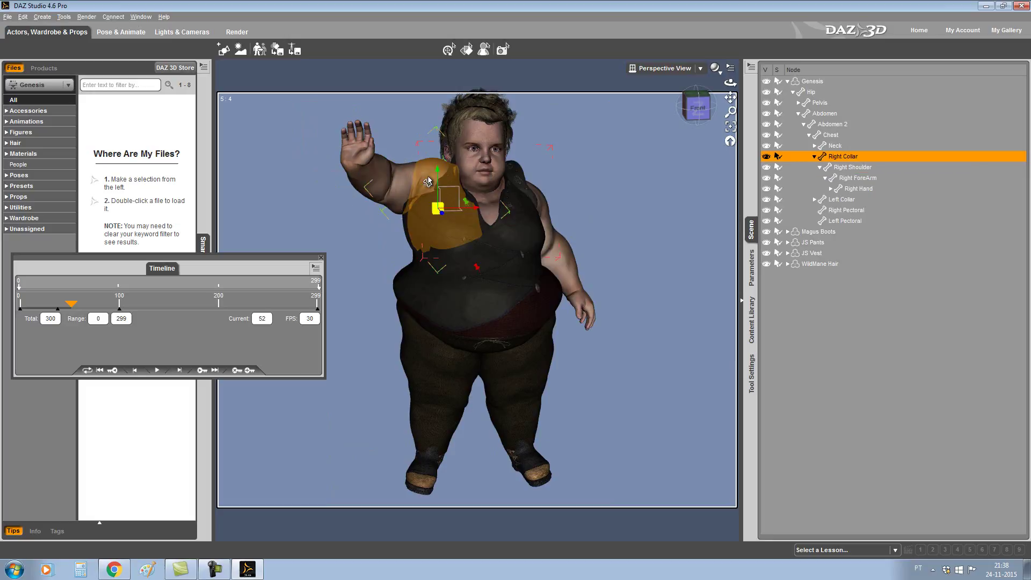
click(402, 191)
click(349, 163)
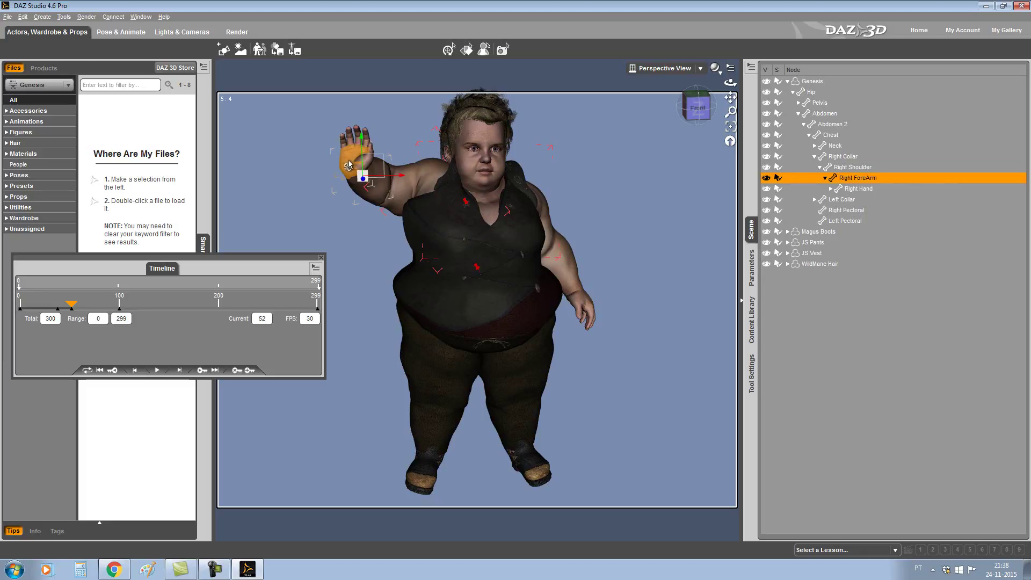
click(349, 168)
click(361, 170)
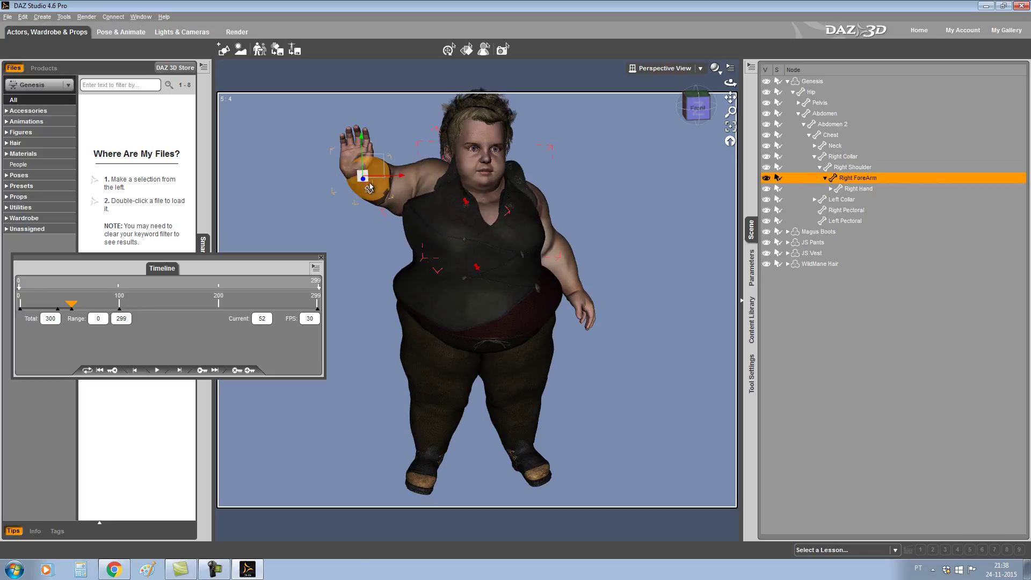
click(236, 370)
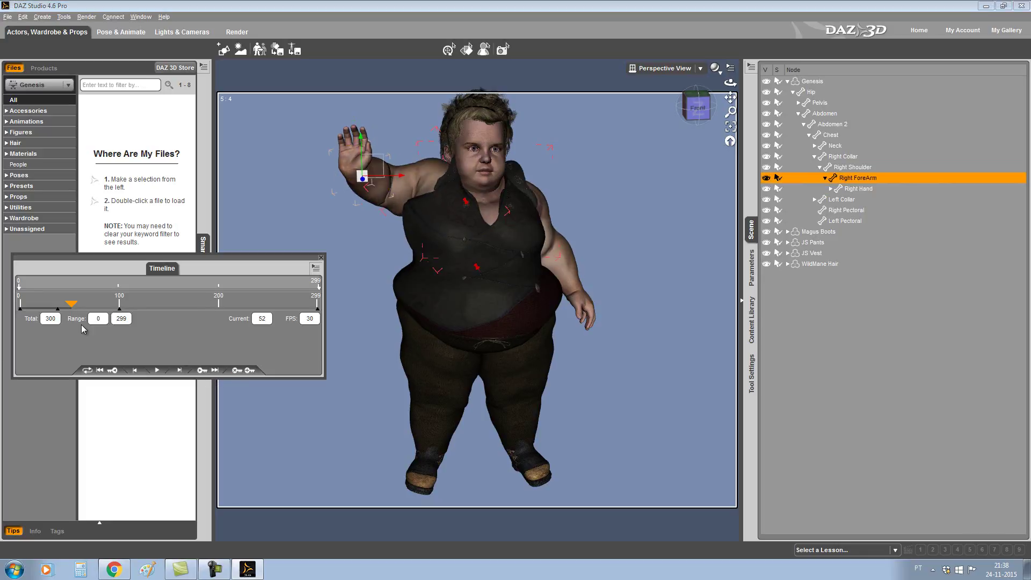
Step: Preview the wave from frame 20, then set the Right Hand's Side-Side to -40 at frame 46
drag(71, 307, 39, 304)
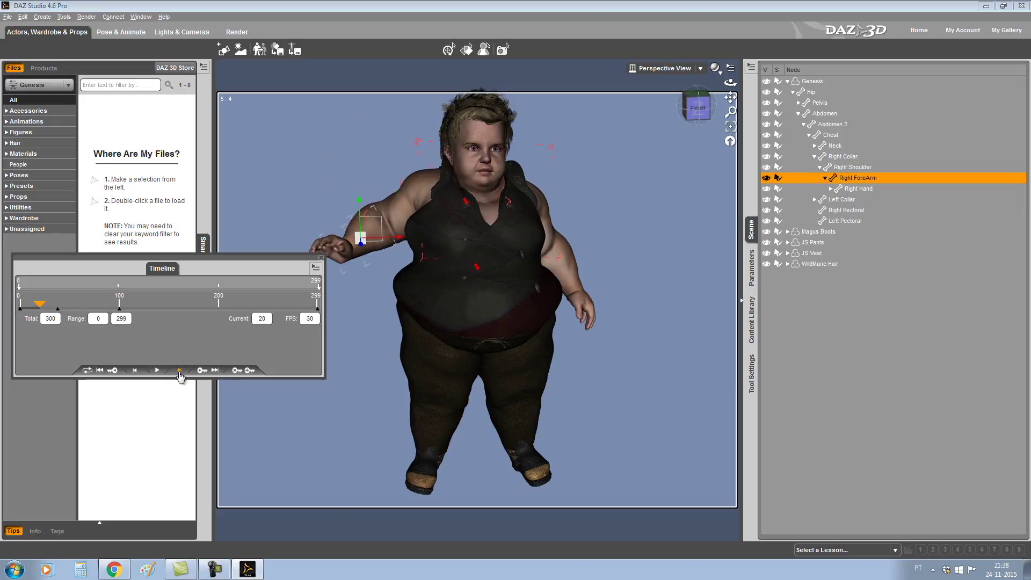
click(159, 372)
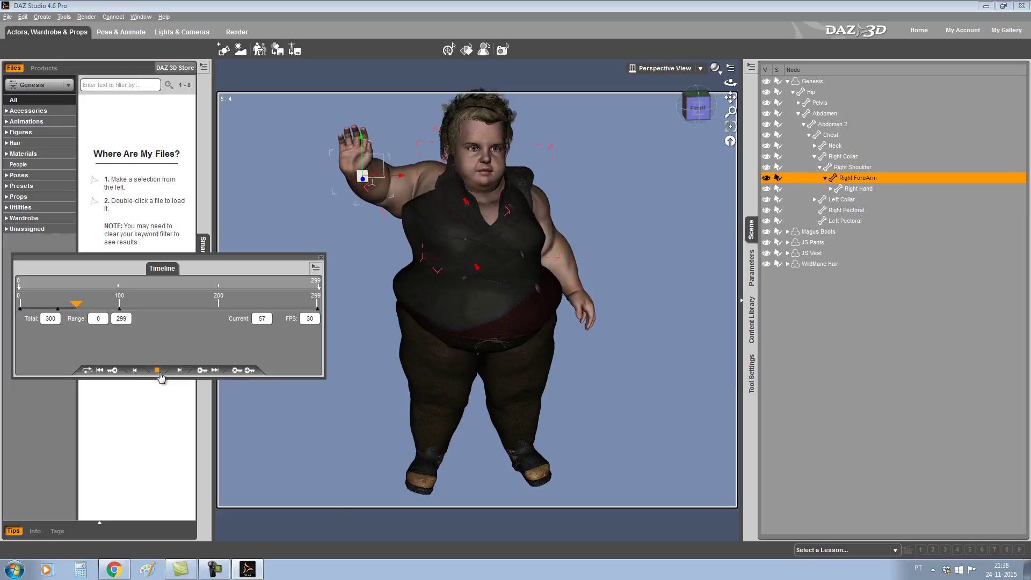
click(157, 371)
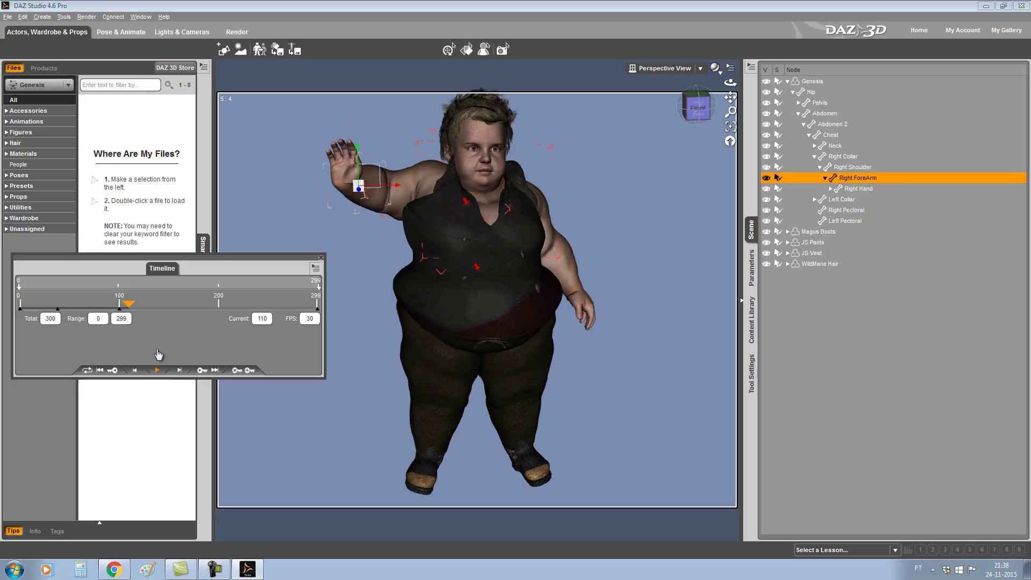
mouse_move(129, 304)
mouse_down()
mouse_move(64, 307)
mouse_move(68, 316)
mouse_up()
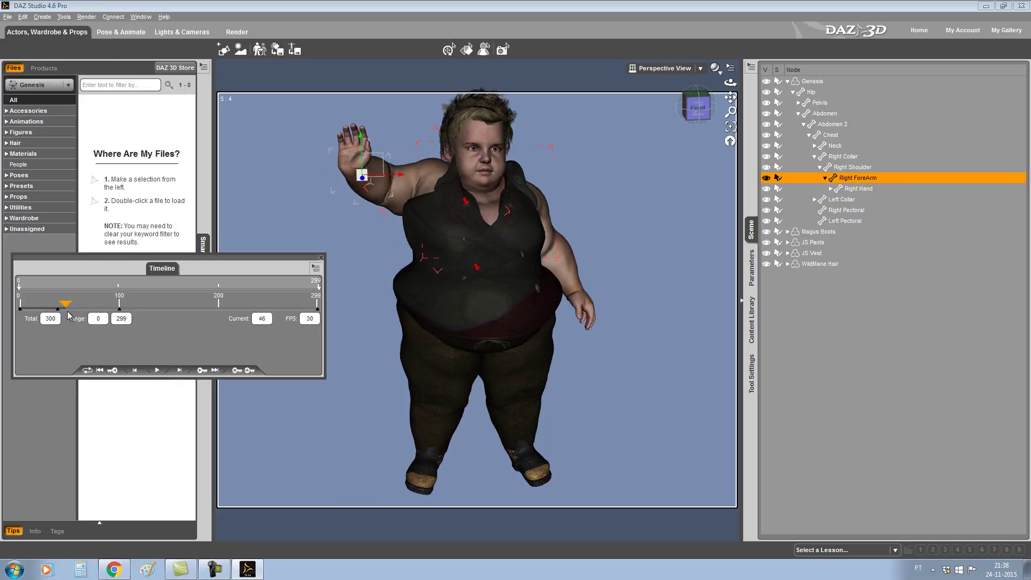
click(349, 159)
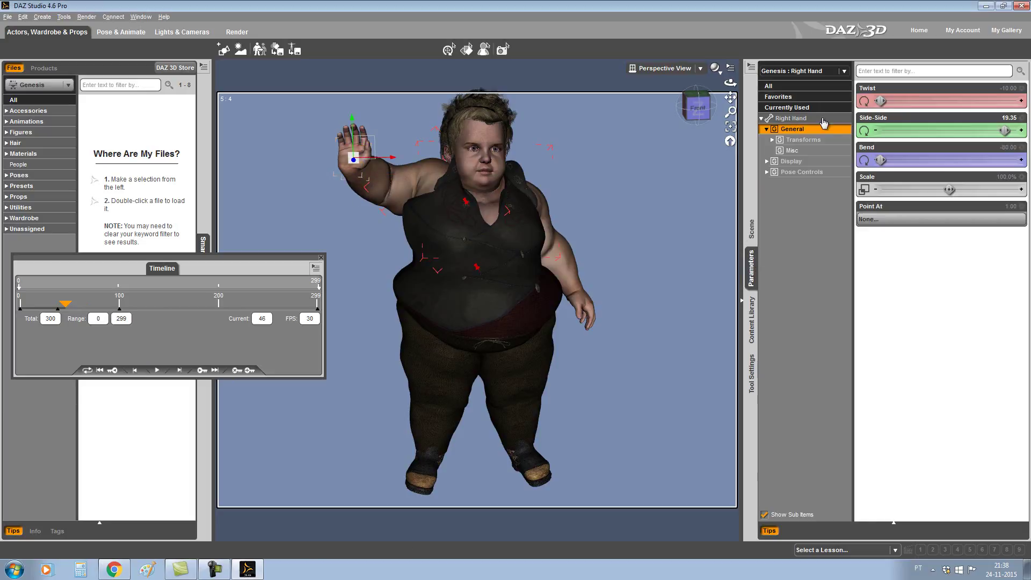
click(875, 130)
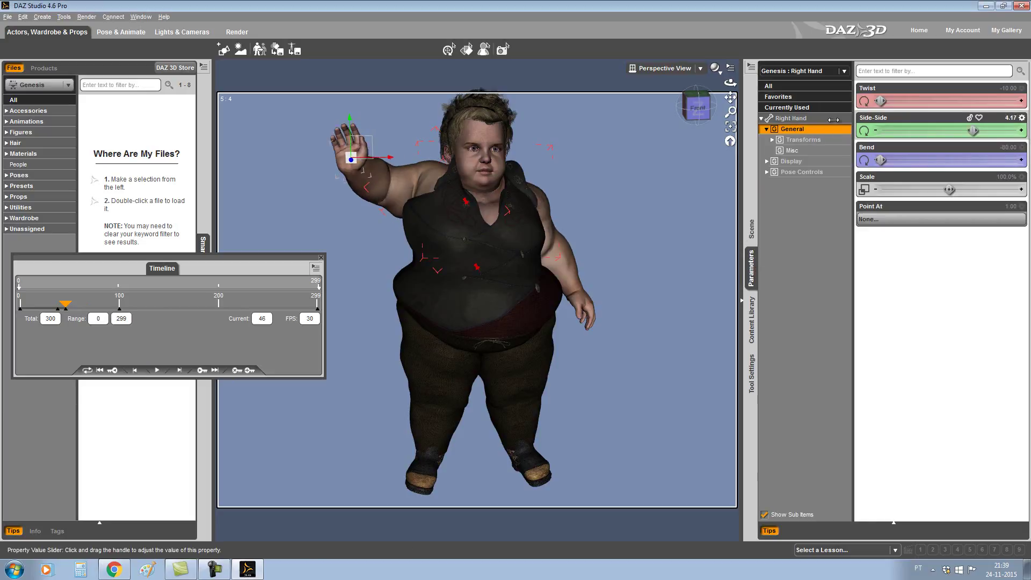
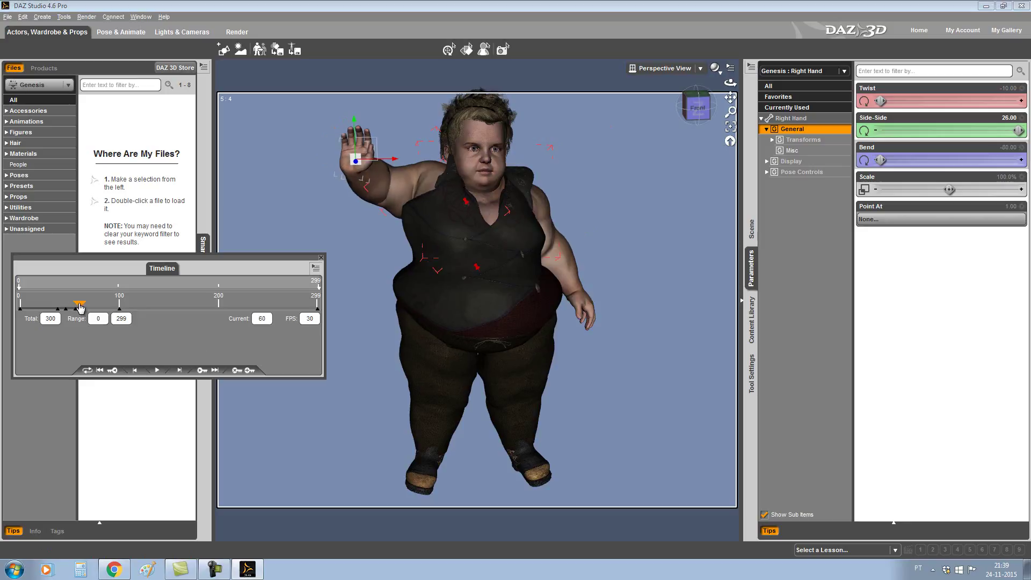
Step: Key the raised right hand's Side-Side swinging between -40 and 26 across frames up to about 93
drag(1018, 130, 879, 131)
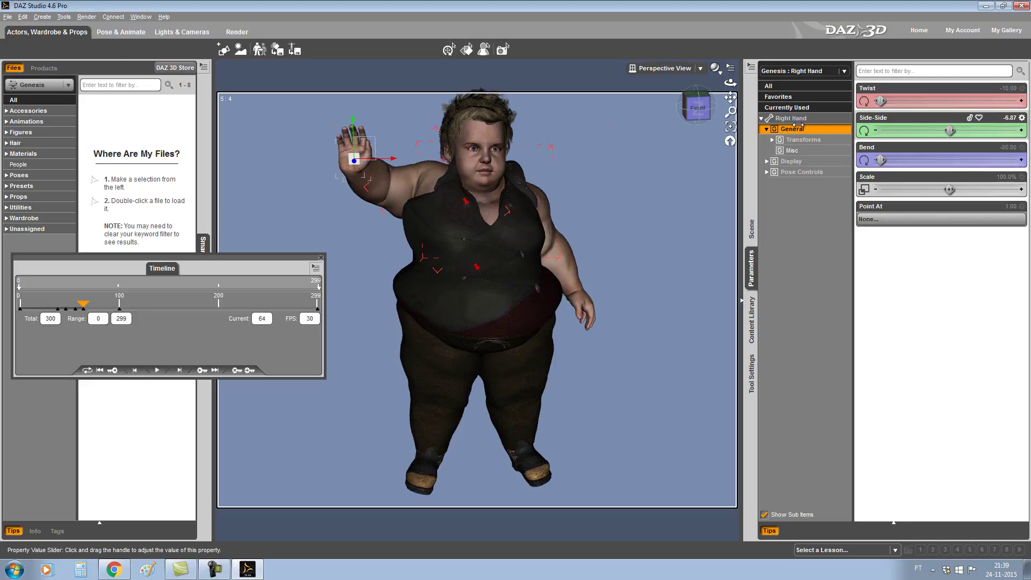
drag(83, 305, 92, 305)
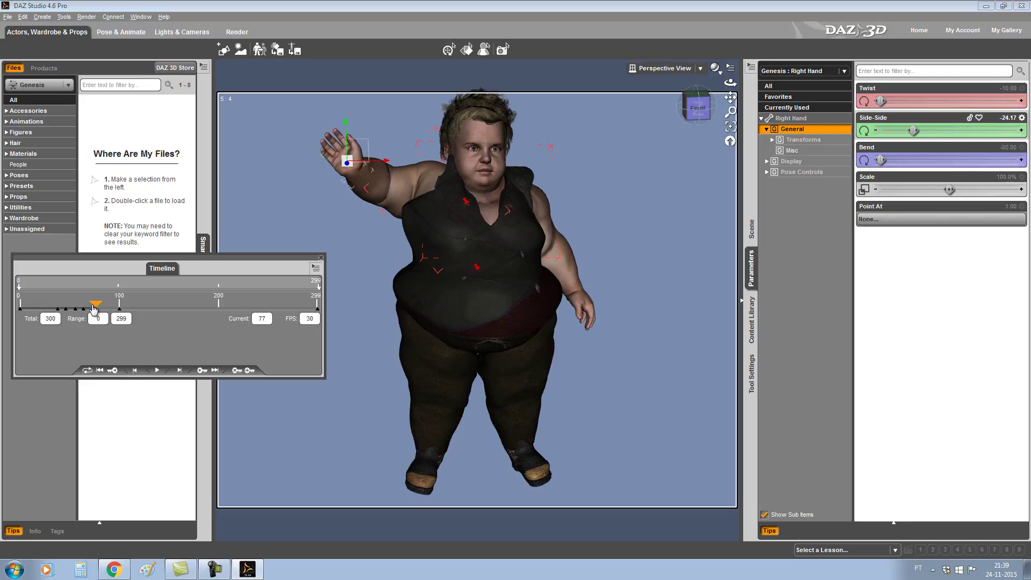
drag(896, 130, 1018, 130)
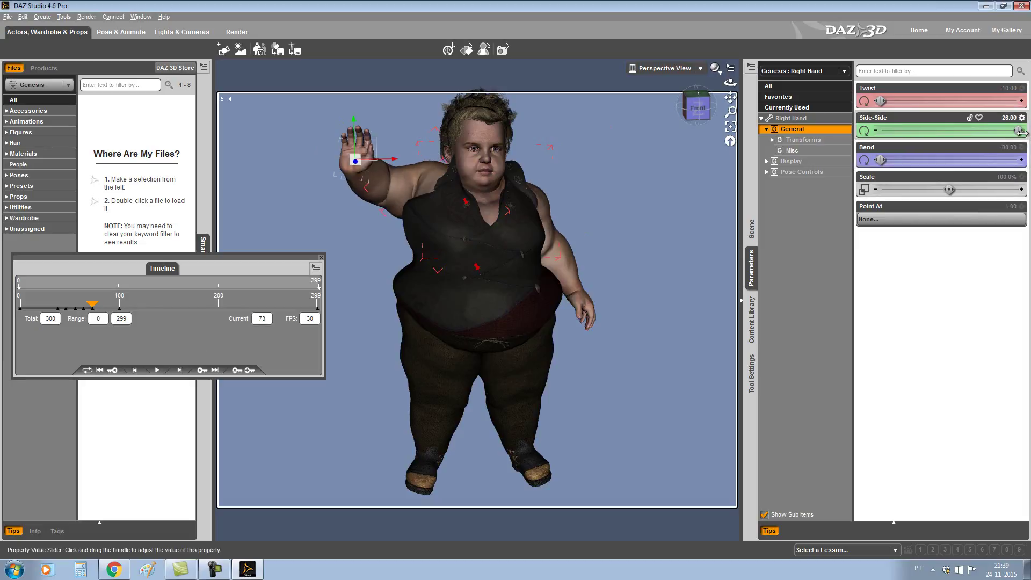
drag(97, 307, 101, 307)
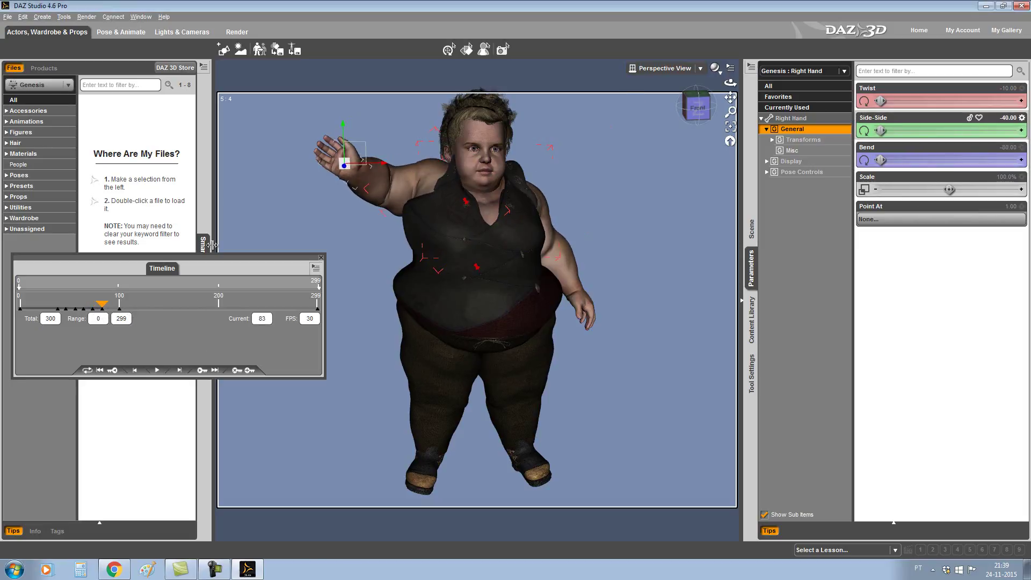
drag(107, 310, 112, 310)
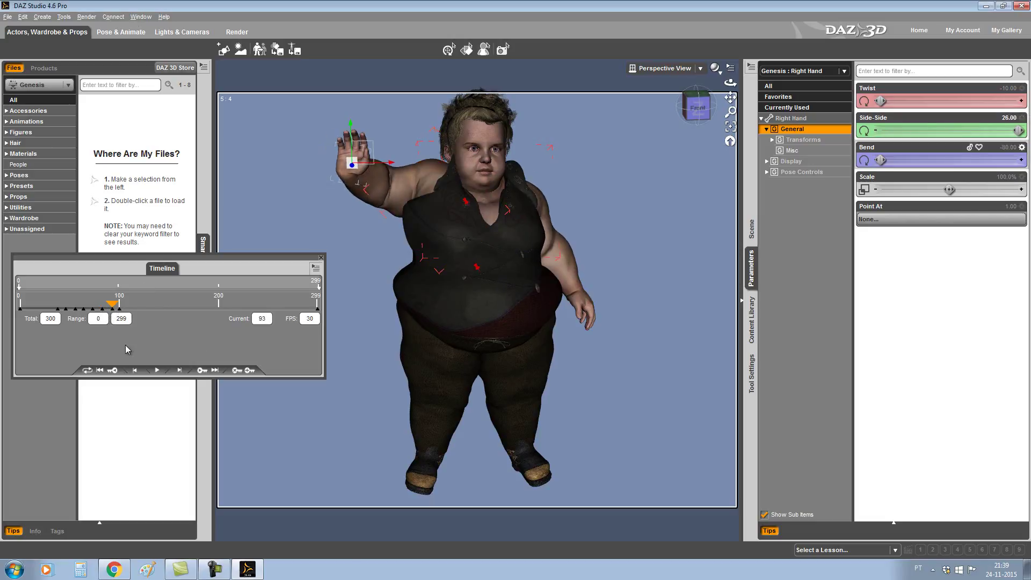
Step: Rewind to the first frame and preview the wave forward and backwards
drag(112, 304, 21, 304)
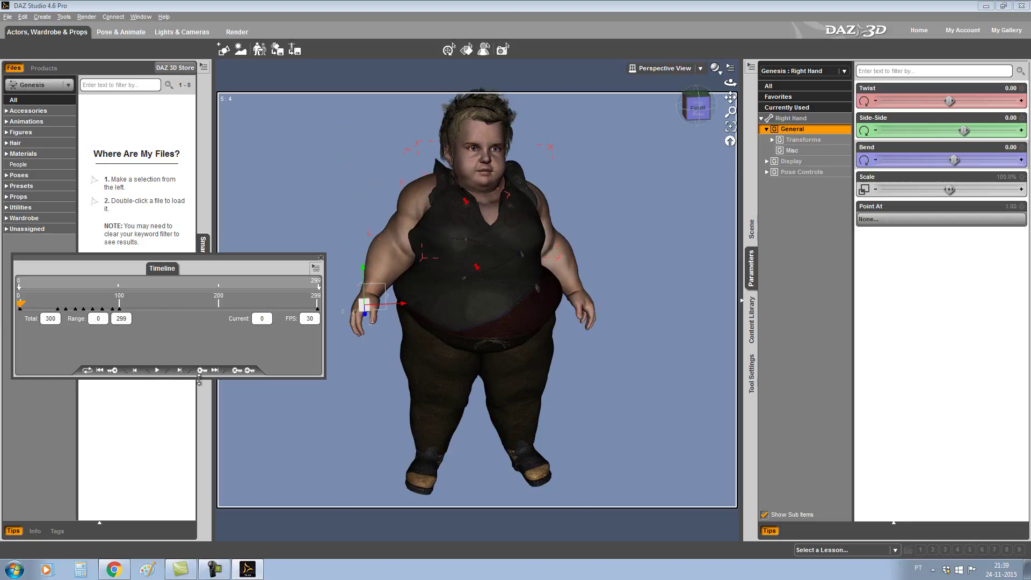
click(156, 374)
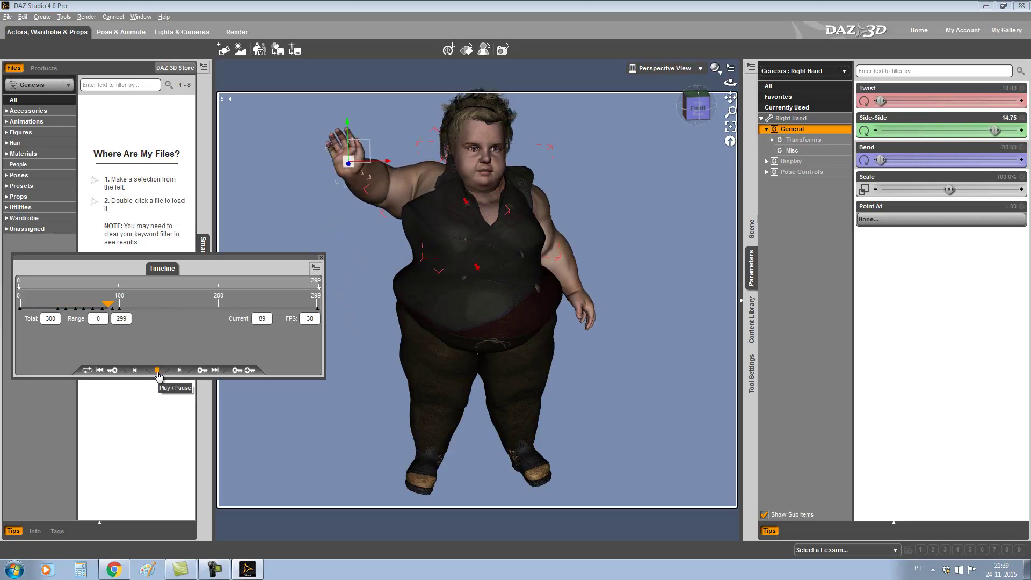
click(158, 374)
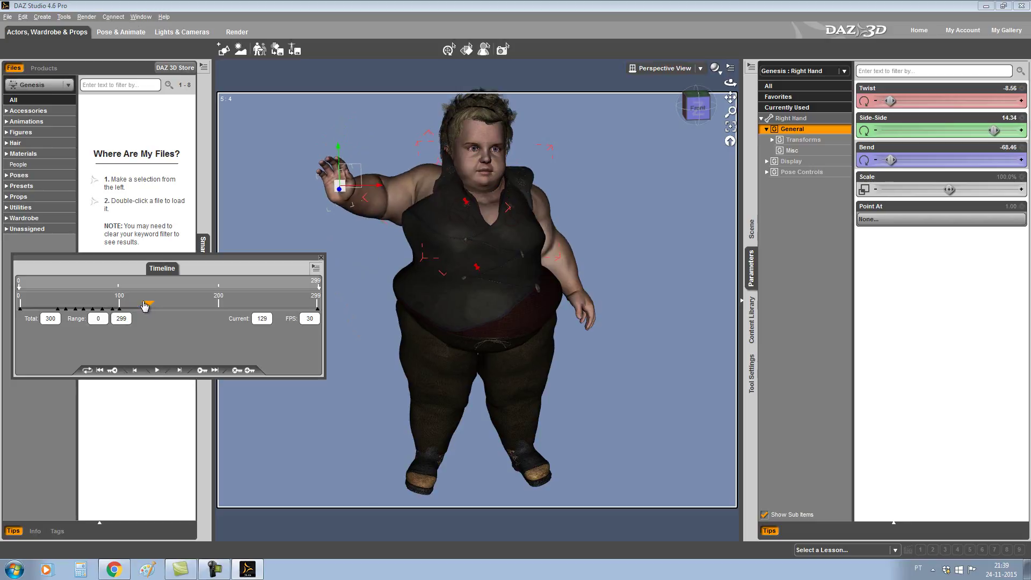
click(110, 371)
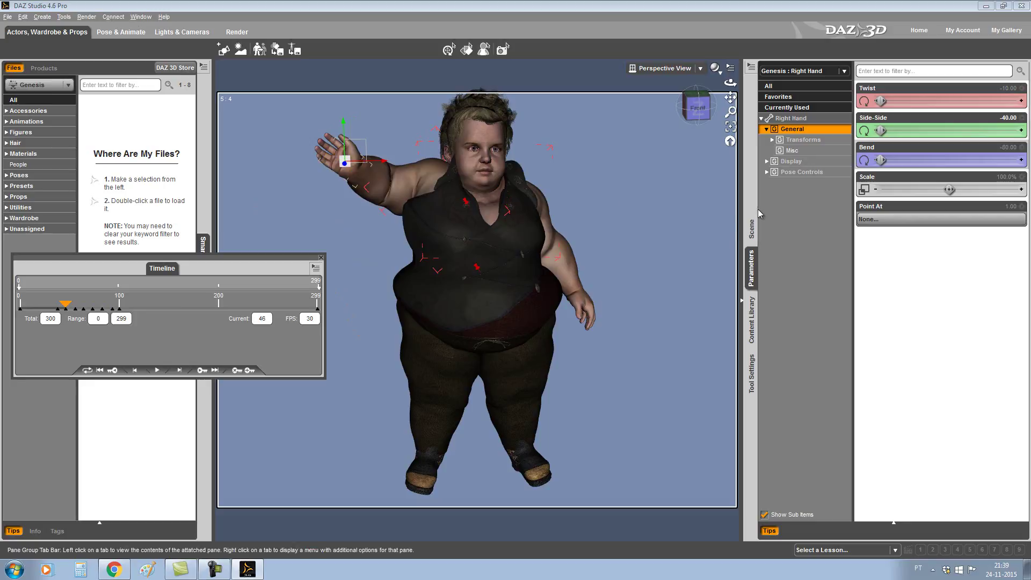
Step: Curl the right fingers slightly, minimise their In-Out spread, and bend the thumb slightly
click(807, 178)
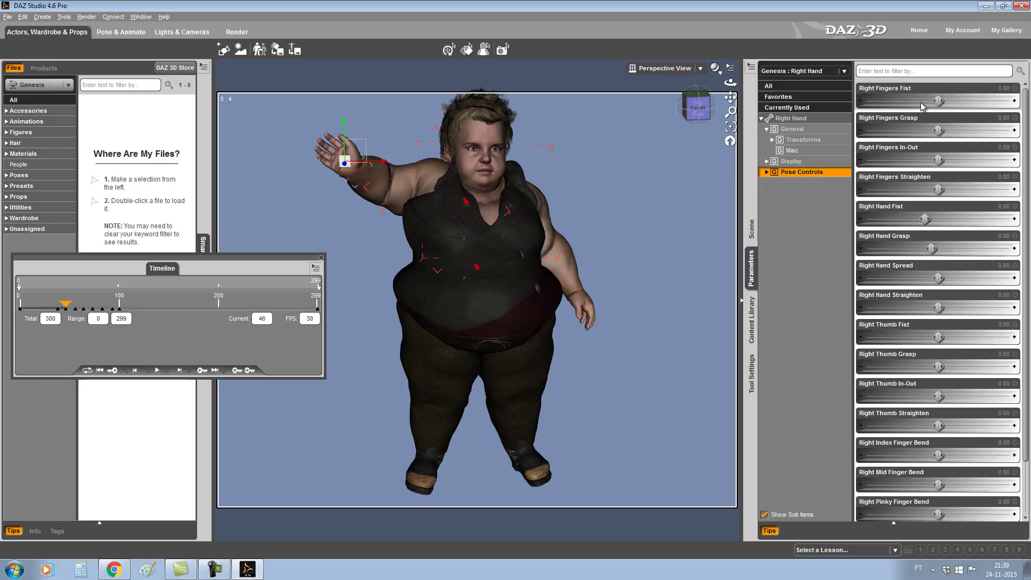
drag(940, 101, 926, 108)
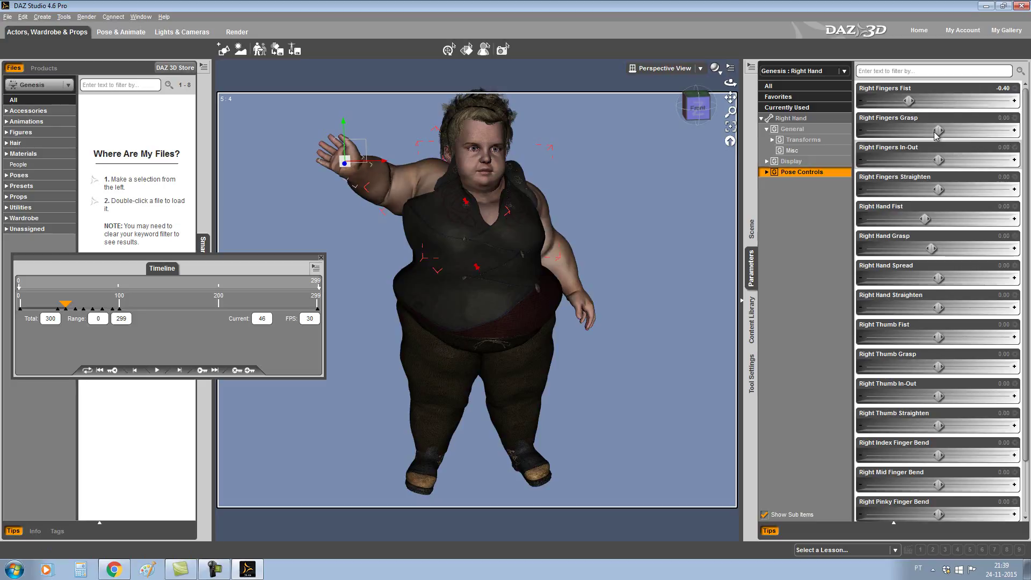
drag(891, 149, 760, 143)
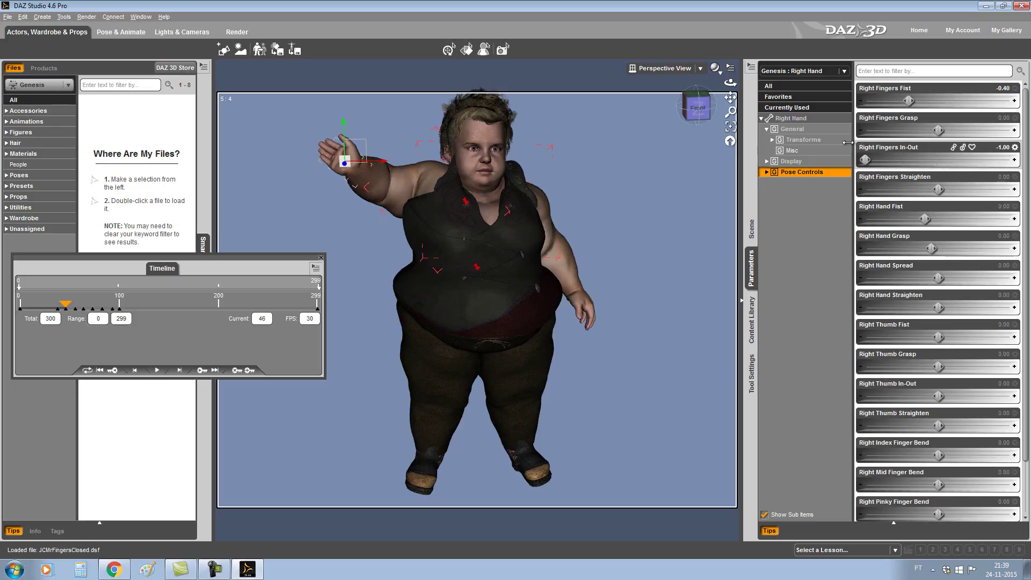
drag(941, 141, 949, 141)
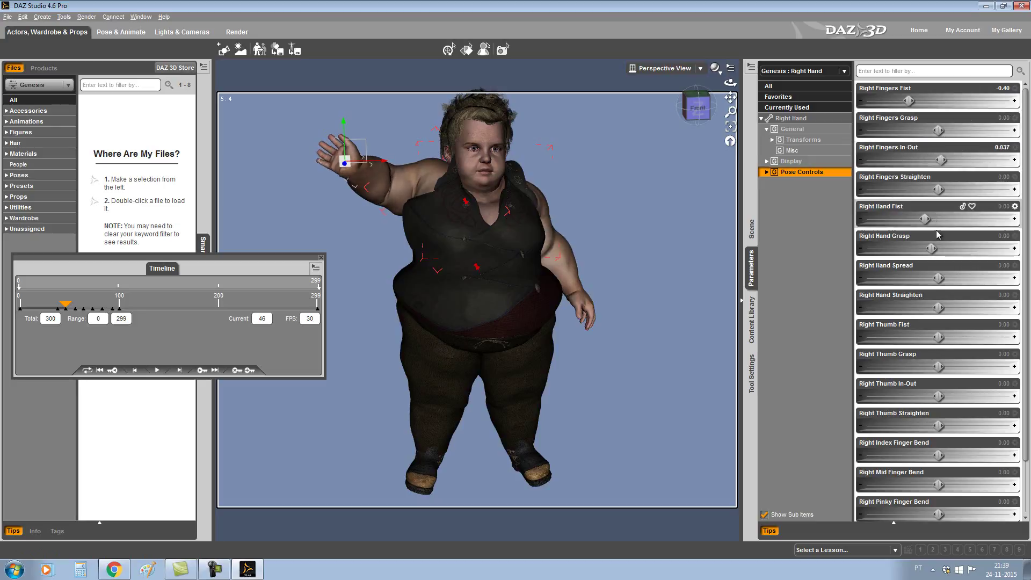
scroll(956, 258, down, 2)
mouse_move(939, 511)
mouse_down()
mouse_move(910, 512)
mouse_move(949, 482)
mouse_move(949, 452)
mouse_up()
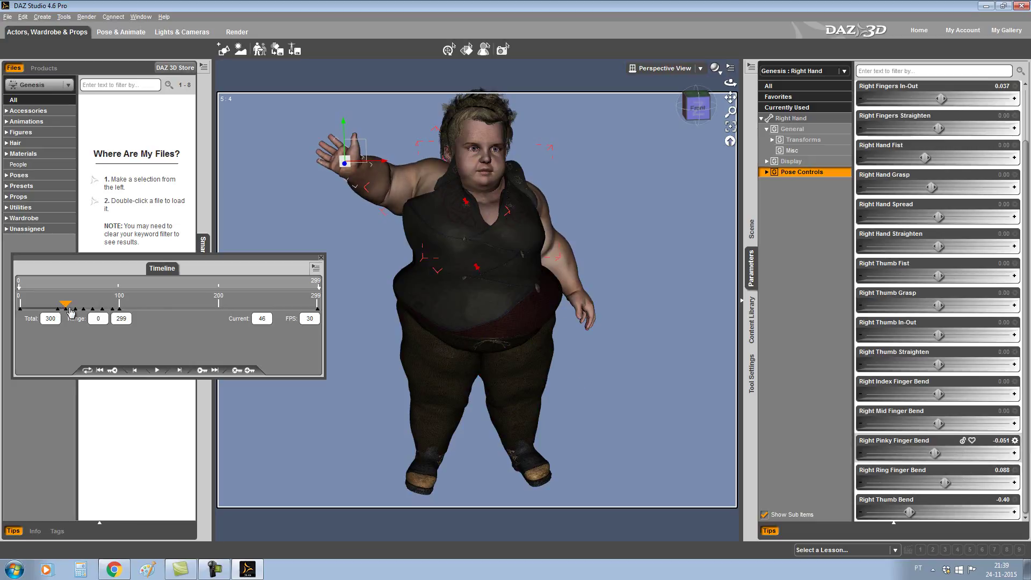
Step: Adjust the thumb's straightness at the frame 64 key, then review the wave around frames 73–100
click(202, 371)
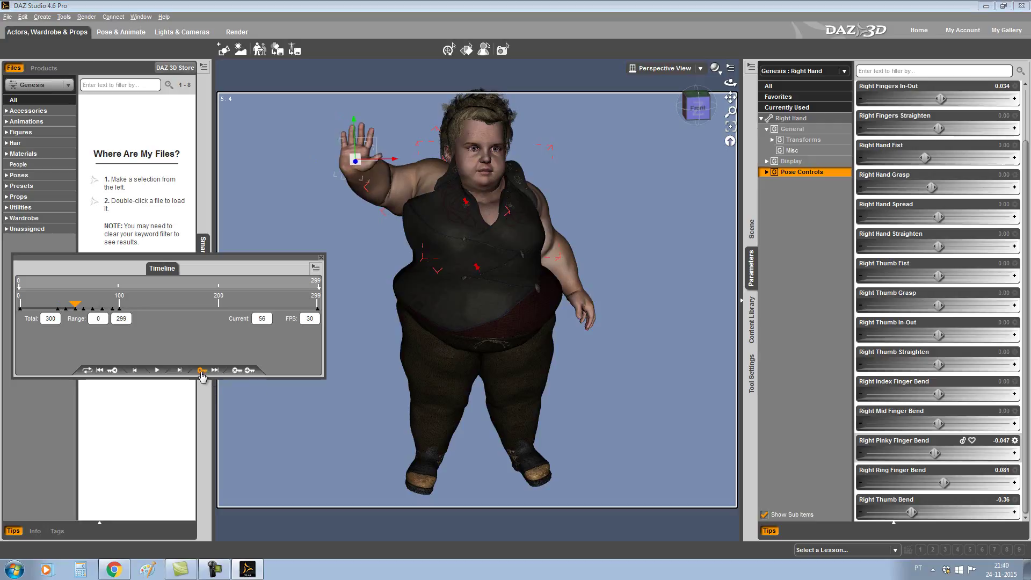
click(202, 372)
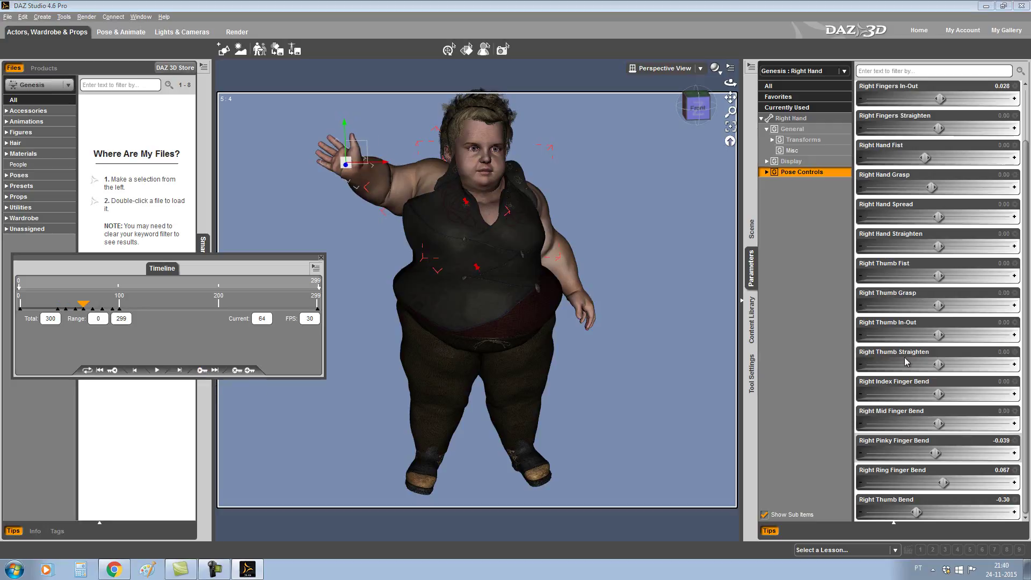
drag(938, 364, 899, 364)
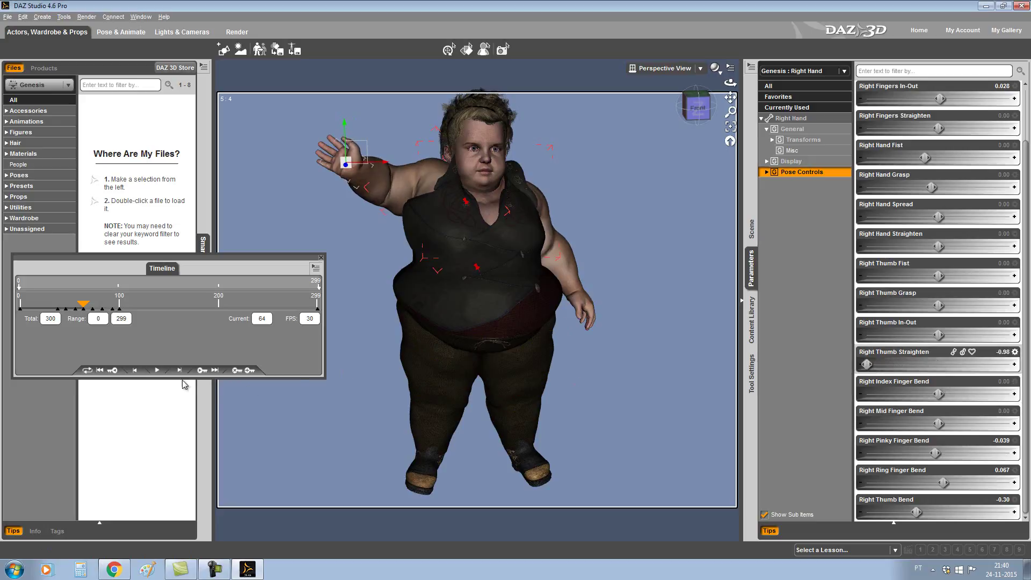
click(202, 372)
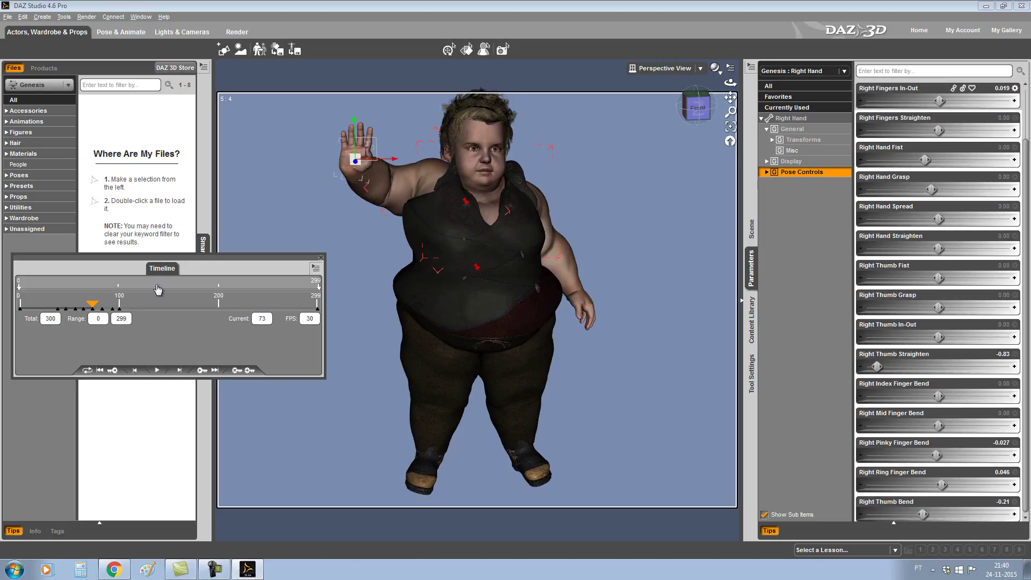
drag(94, 310, 119, 310)
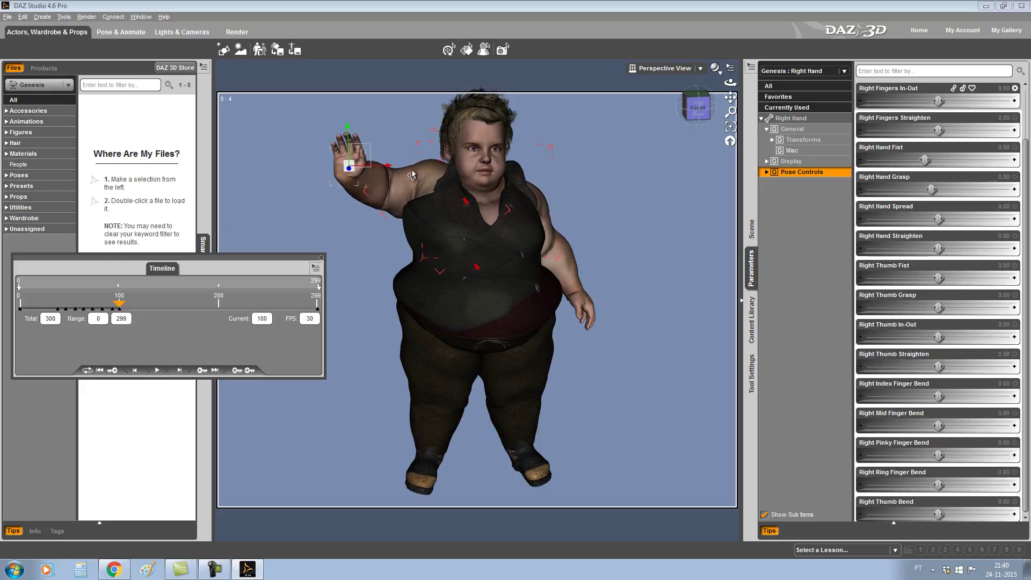
drag(118, 310, 59, 315)
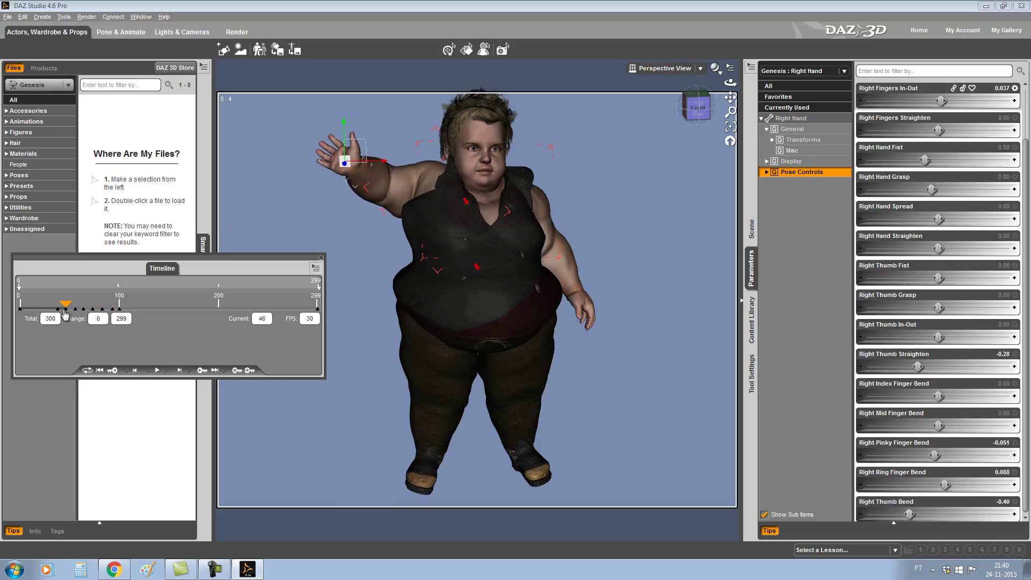
Step: Select the figure's head and expand its Pose Controls to list Brow, Eyes, Mouth and the other facial groups
click(473, 168)
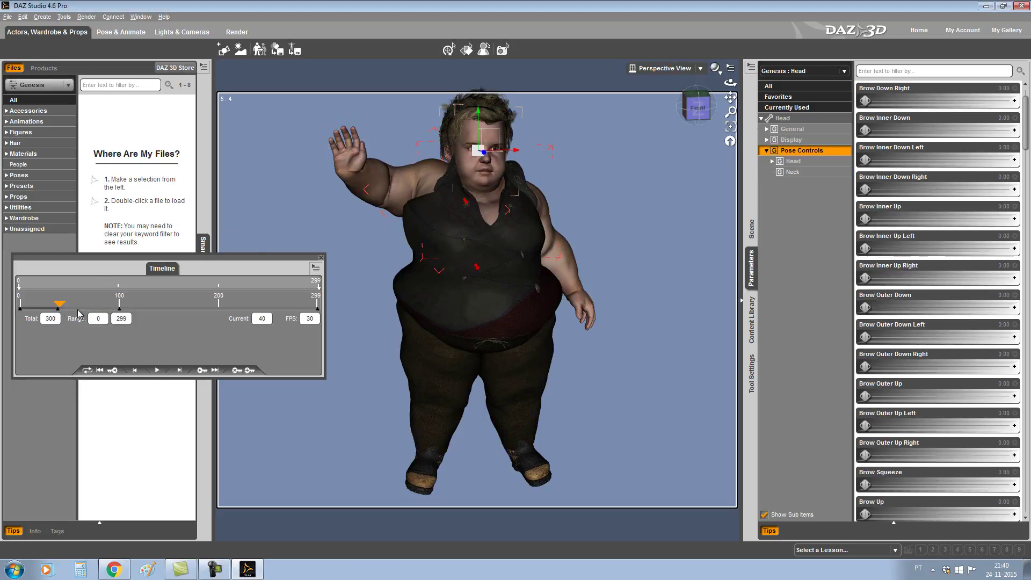
drag(60, 309, 85, 307)
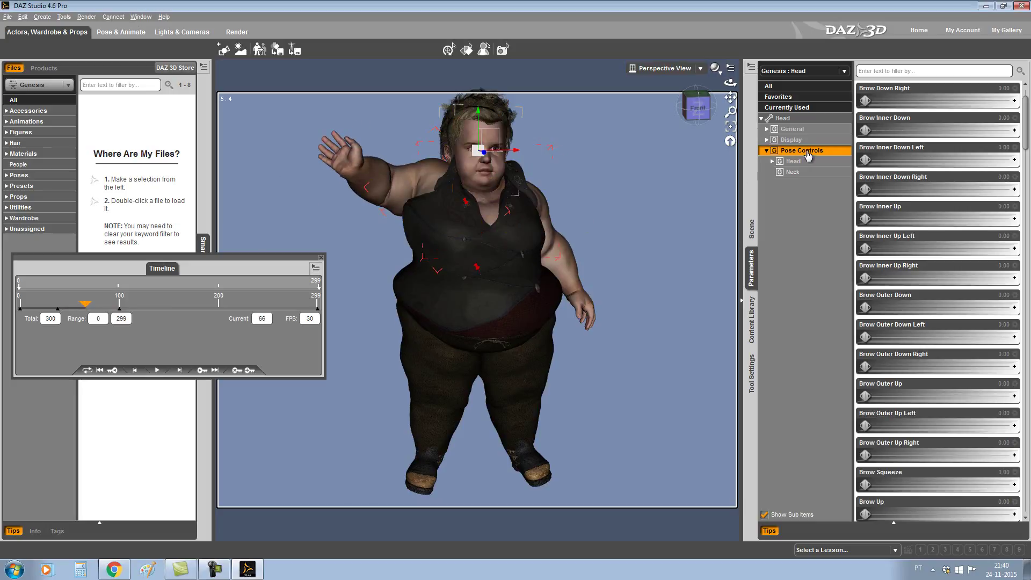
scroll(972, 136, up, 2)
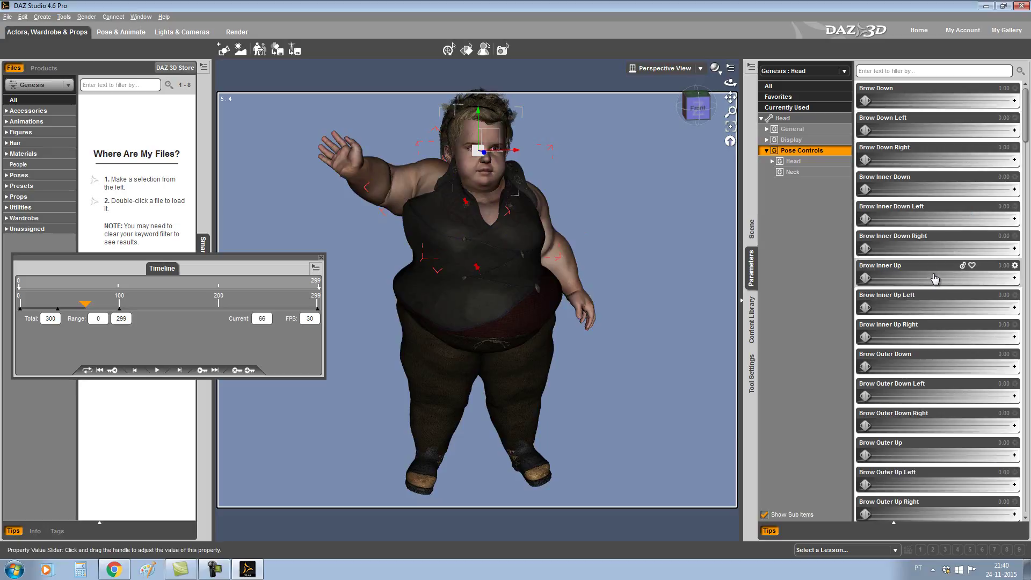
click(821, 162)
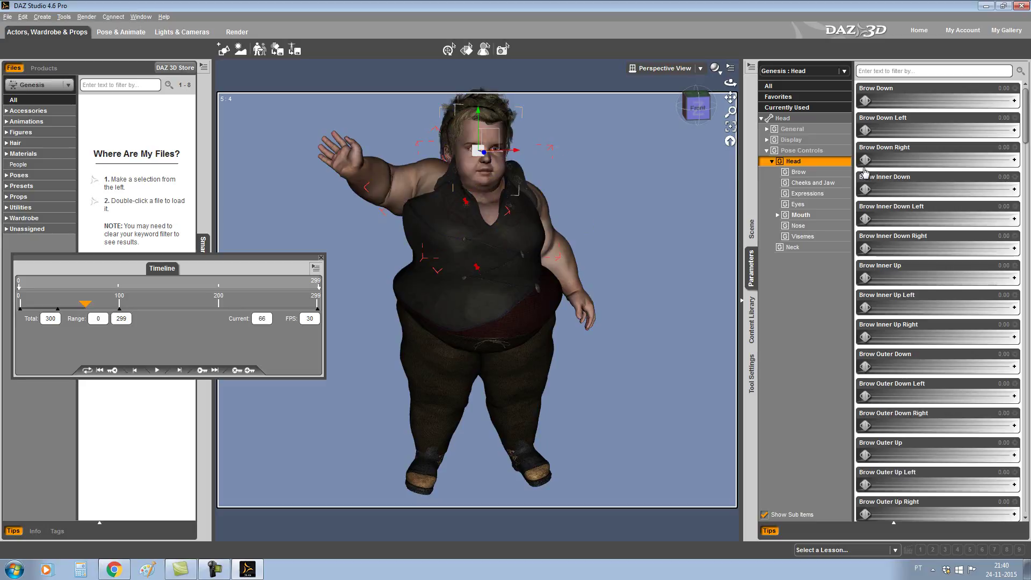
Step: Give the figure a smile with Mouth Smile Open, Mouth Open Wide and Mouth Open at full
click(814, 217)
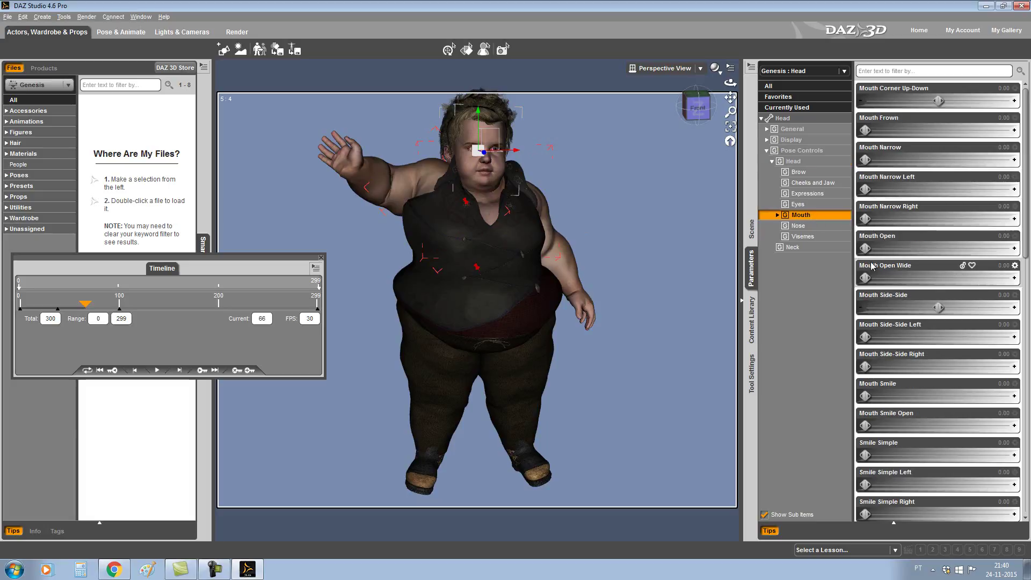
drag(948, 387, 955, 387)
drag(865, 426, 1011, 426)
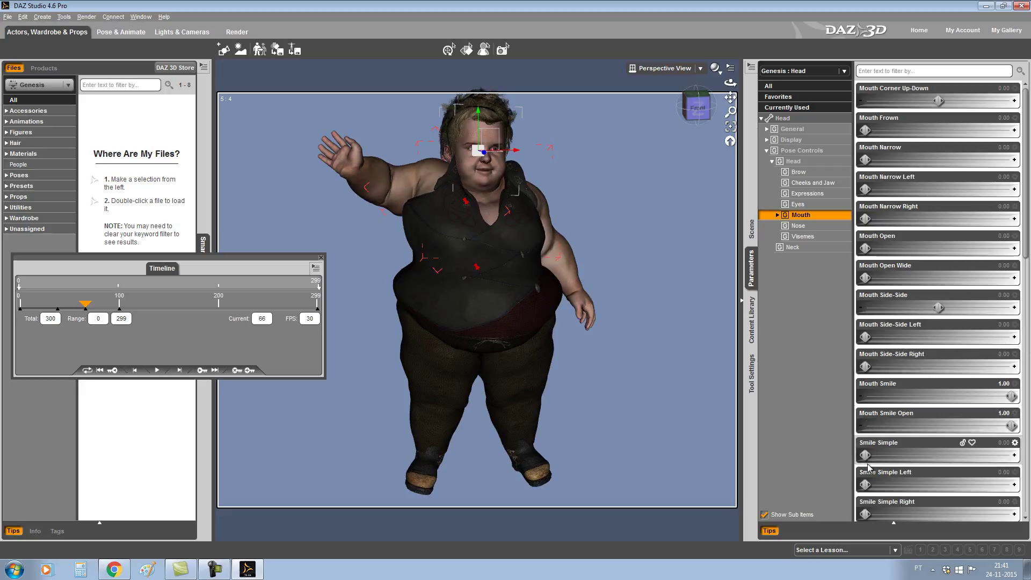
drag(865, 277, 1012, 278)
drag(864, 248, 1027, 243)
mouse_move(70, 301)
mouse_down()
mouse_move(69, 313)
mouse_move(122, 312)
mouse_move(101, 310)
mouse_up()
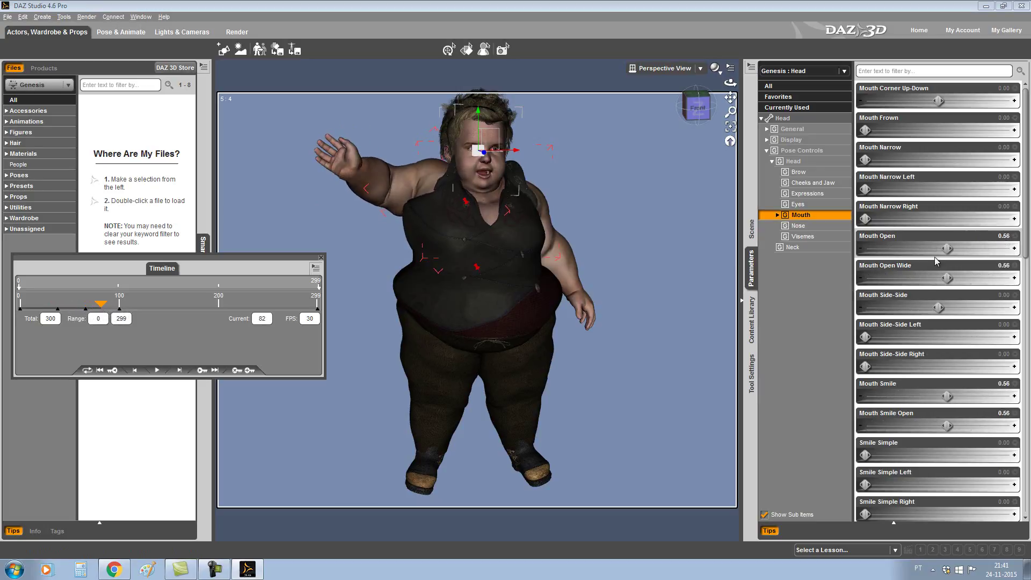
Step: Reset Mouth Open and Mouth Open Wide to zero, then reopen the mouth at frame 86
drag(946, 248, 862, 248)
drag(947, 277, 864, 278)
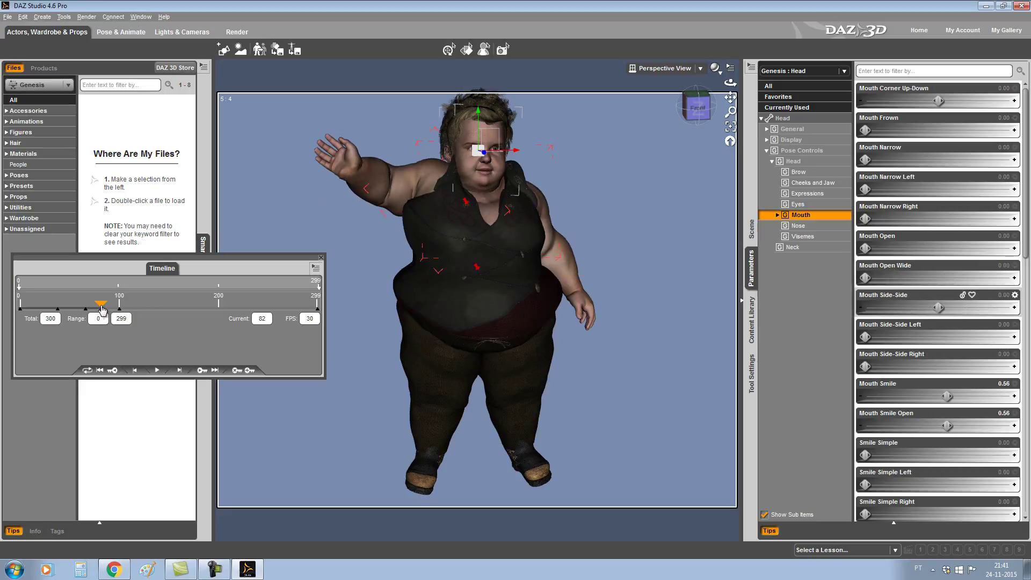
drag(102, 310, 106, 310)
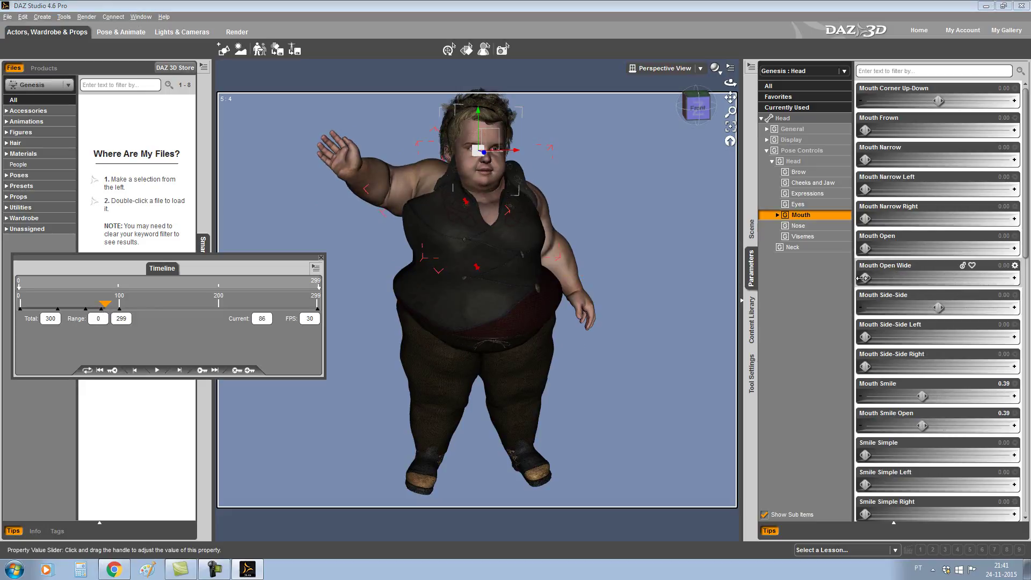
drag(862, 278, 965, 278)
drag(864, 248, 1012, 248)
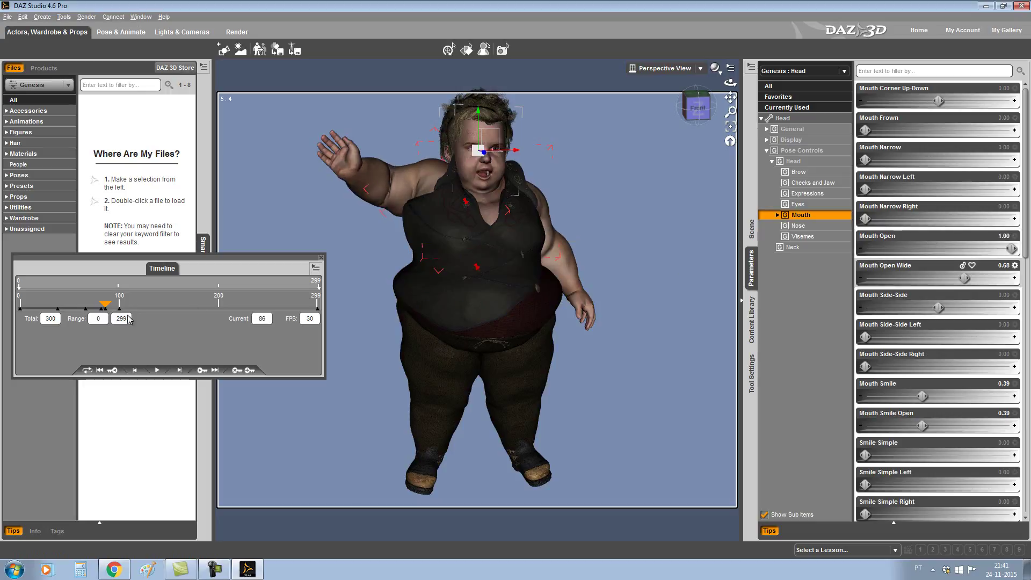
Step: Close the mouth at frames 91 and 54, and open it fully wide at frame 61
drag(104, 311, 110, 310)
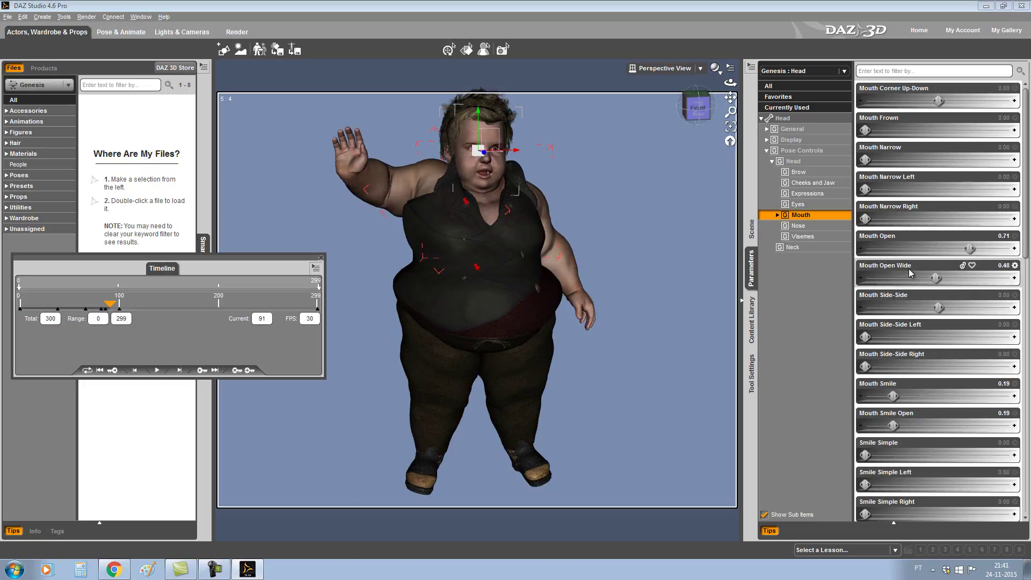
drag(932, 274, 862, 277)
drag(969, 249, 686, 235)
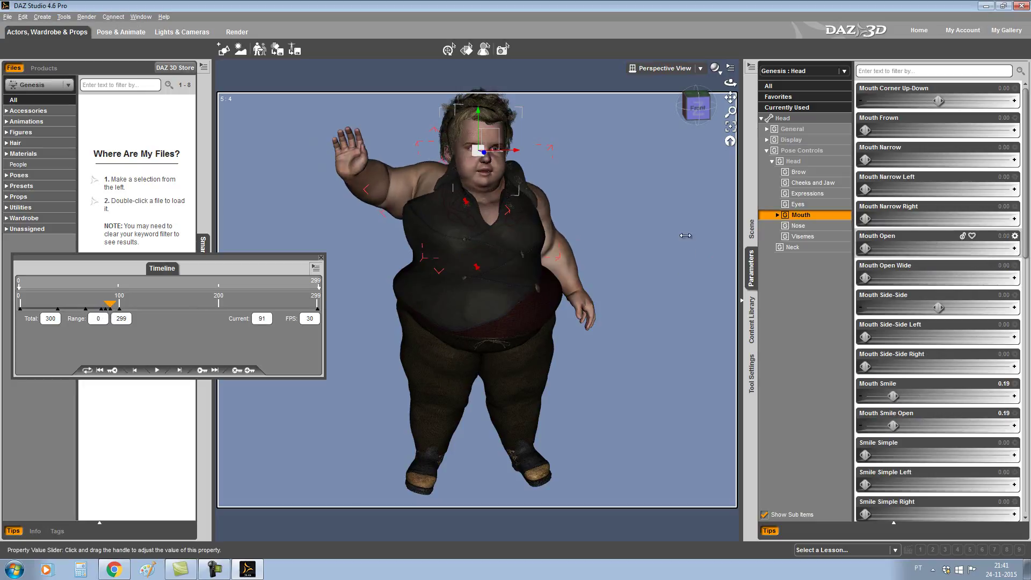
click(78, 309)
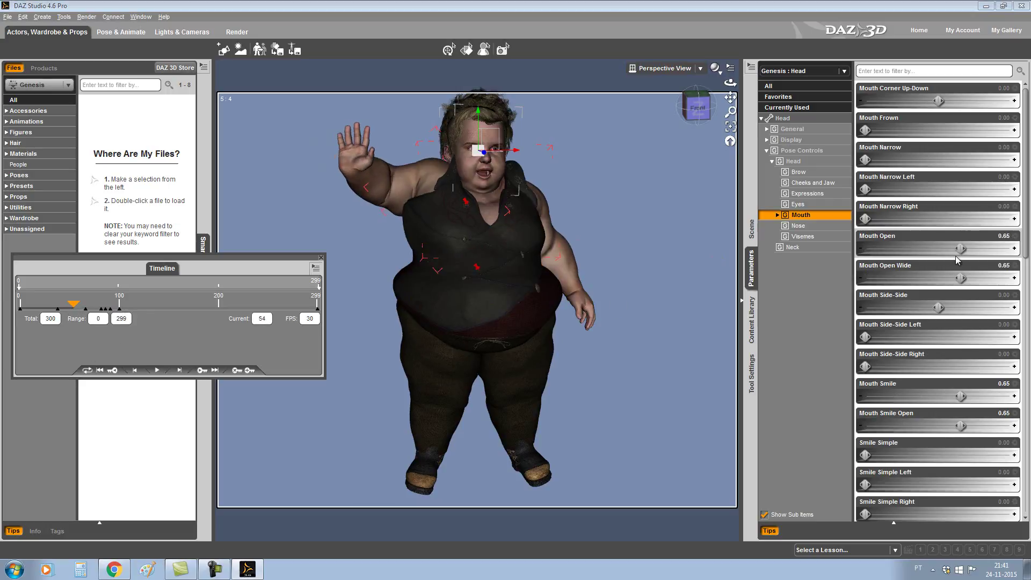
drag(961, 248, 537, 303)
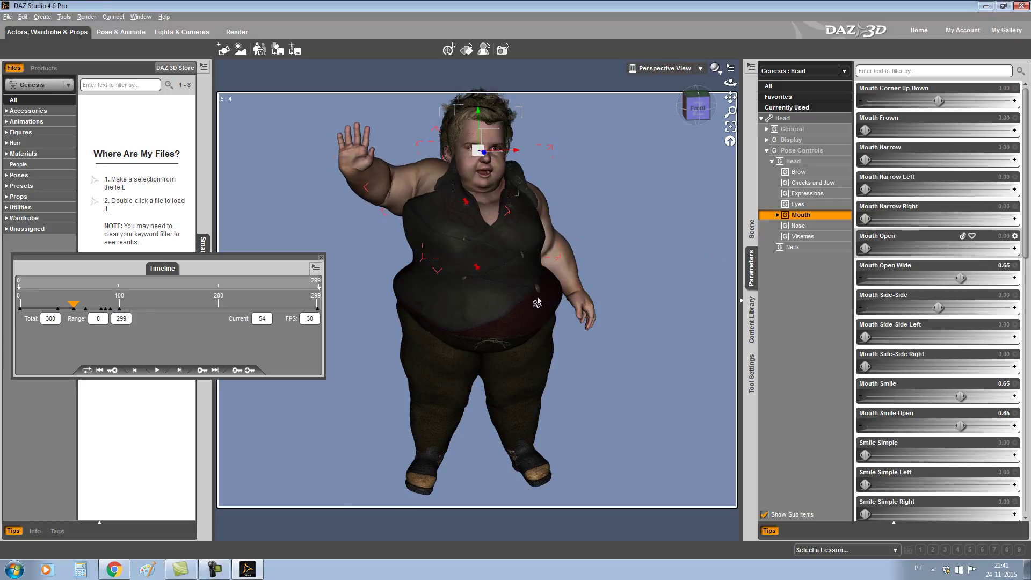
drag(960, 277, 656, 267)
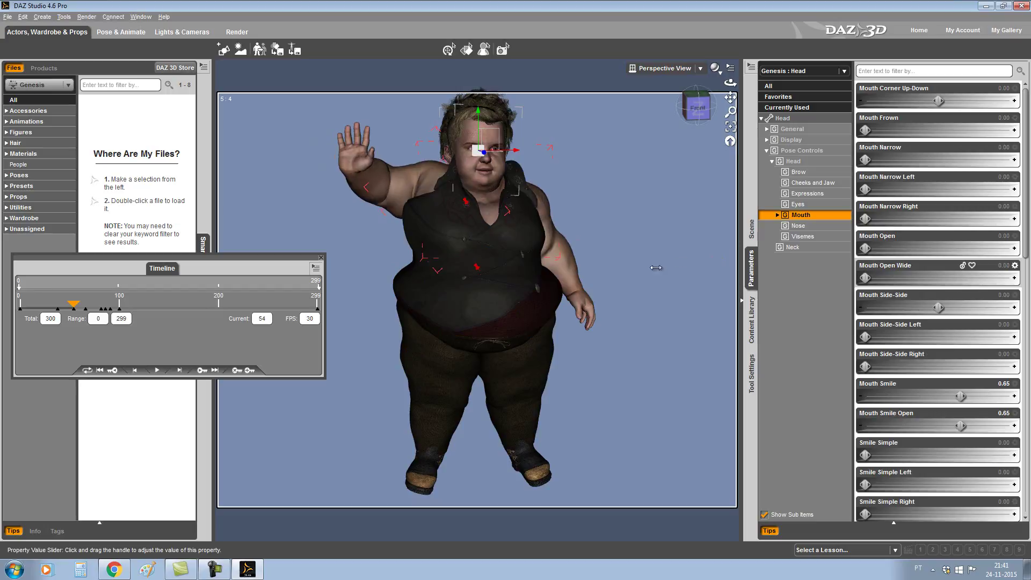
click(80, 309)
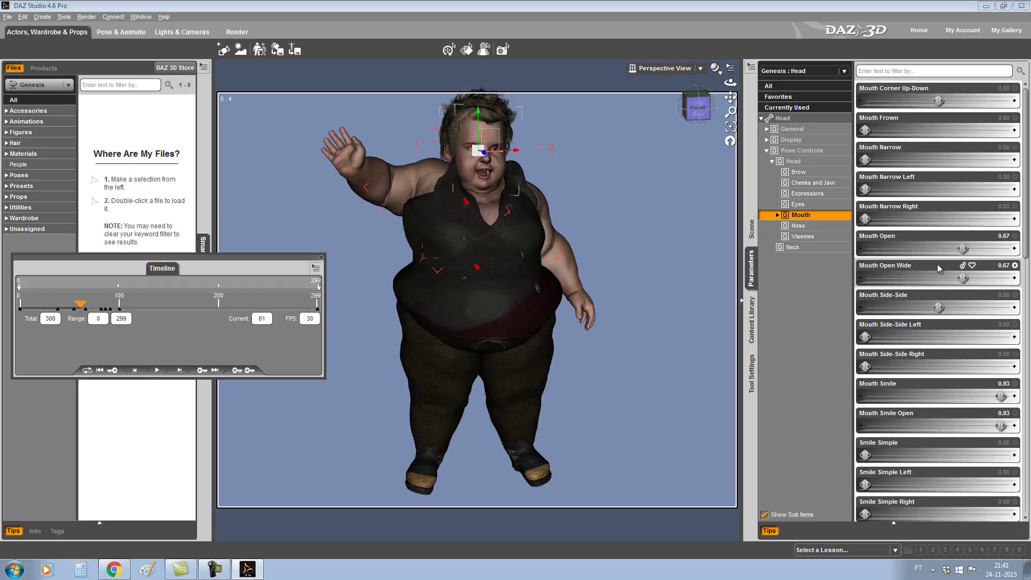
drag(962, 248, 1015, 248)
drag(962, 277, 1015, 277)
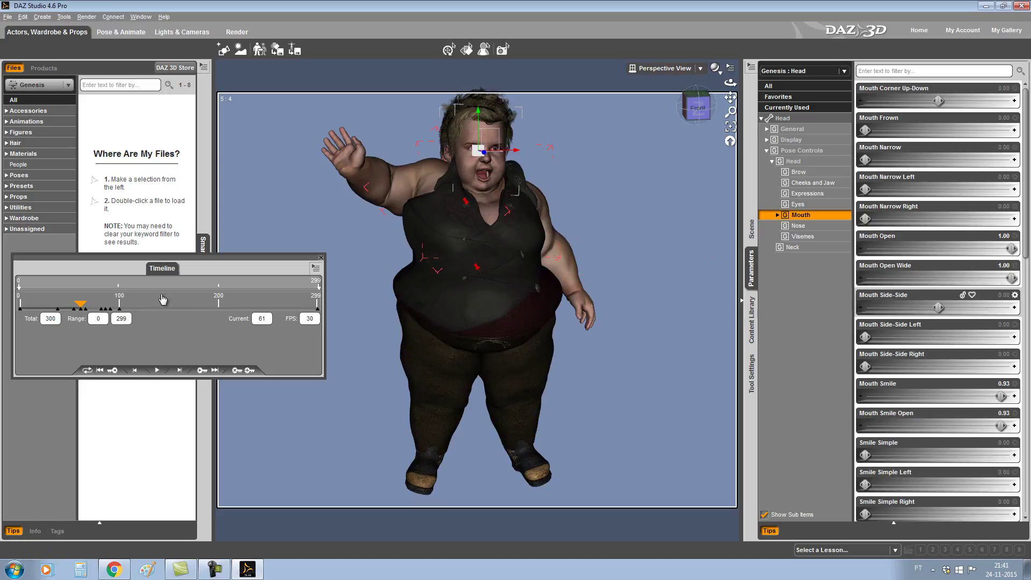
Step: Preview the mouth animation from frame 30, then check the open mouth around frame 63
drag(86, 306, 50, 305)
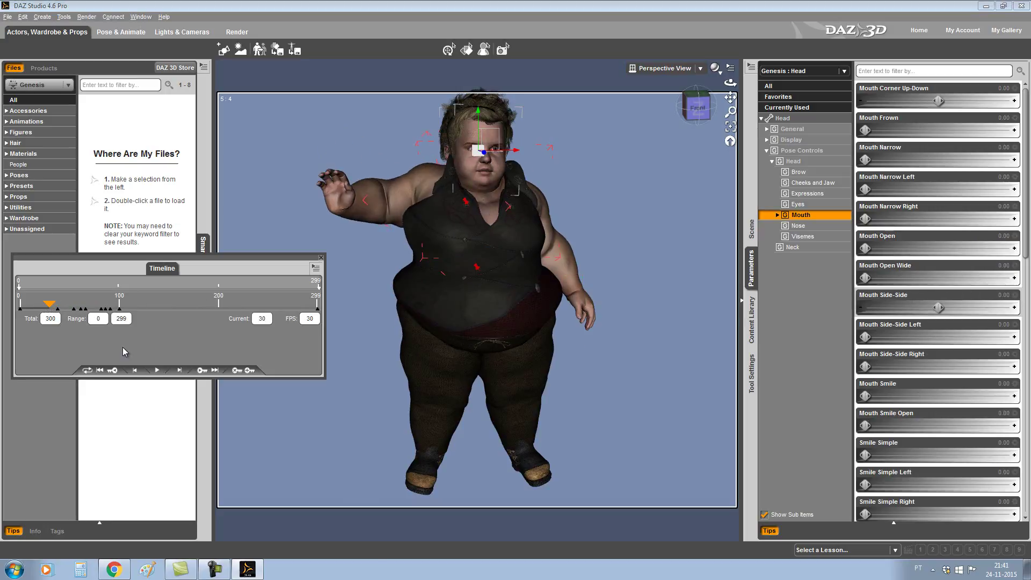
click(155, 371)
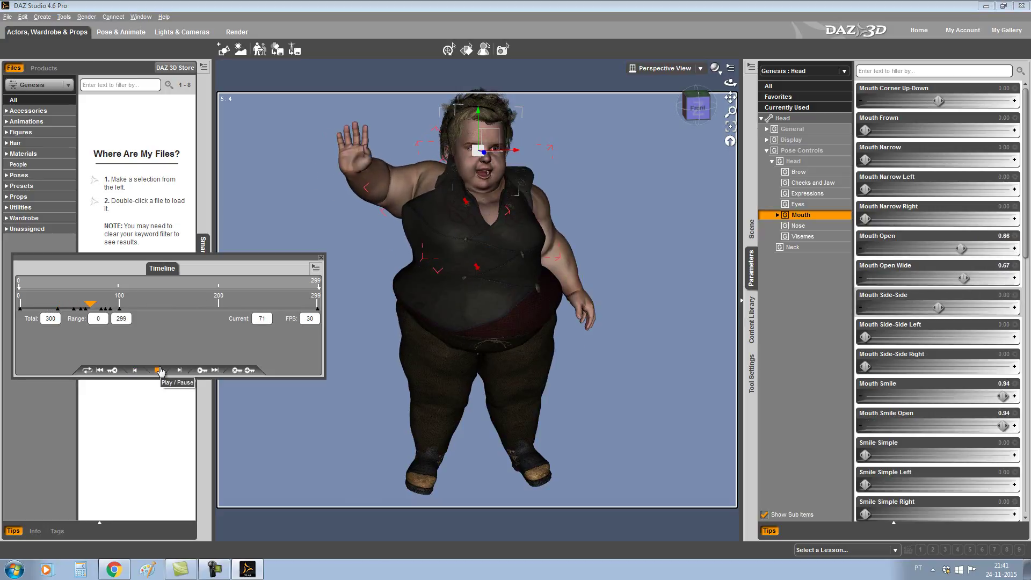
click(143, 307)
drag(143, 308, 67, 305)
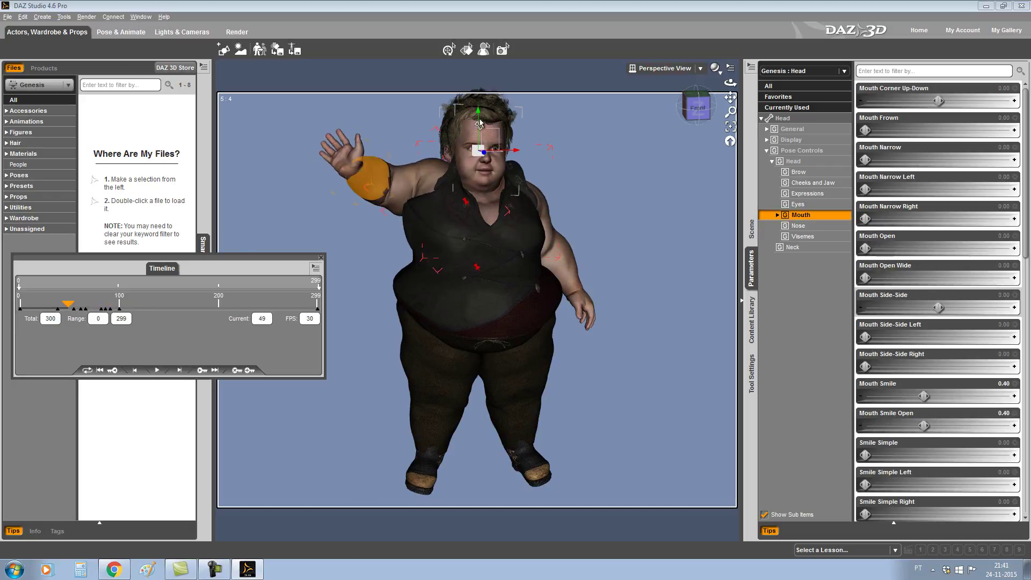
click(504, 51)
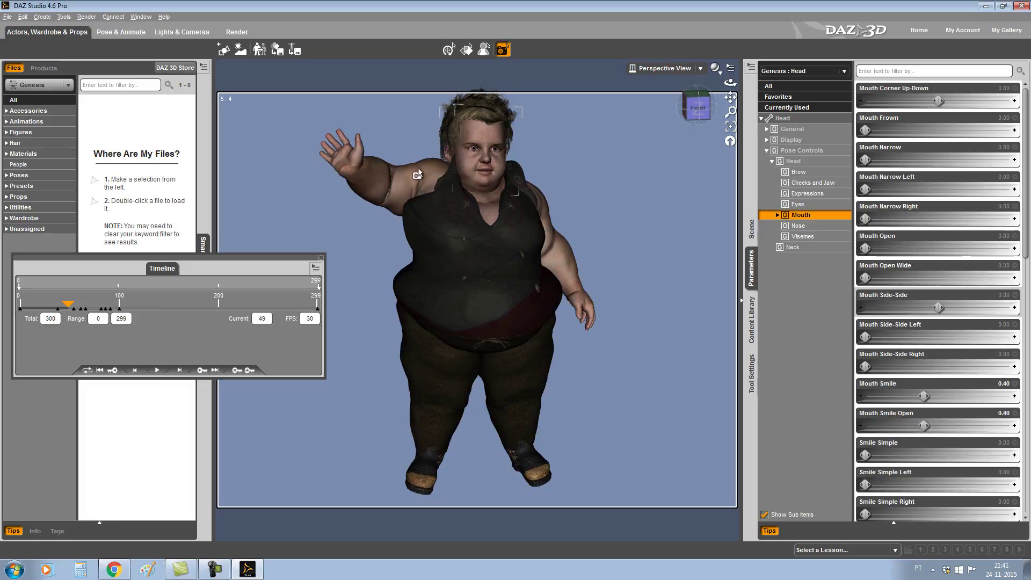
drag(70, 307, 82, 305)
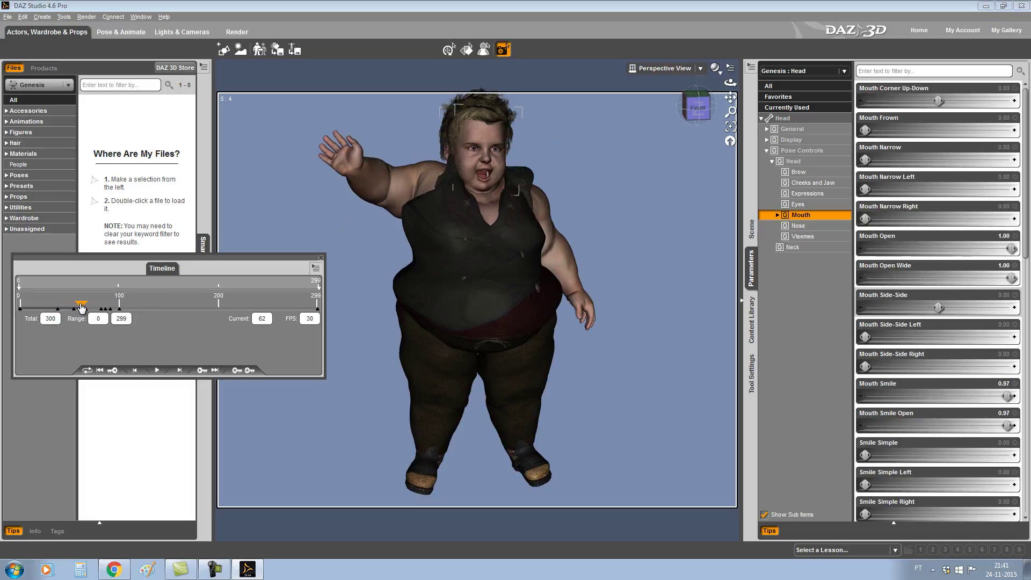
Step: Half-close the eyelids to 0.36 at frame 63 and open them fully at frame 72
click(806, 206)
scroll(985, 328, down, 3)
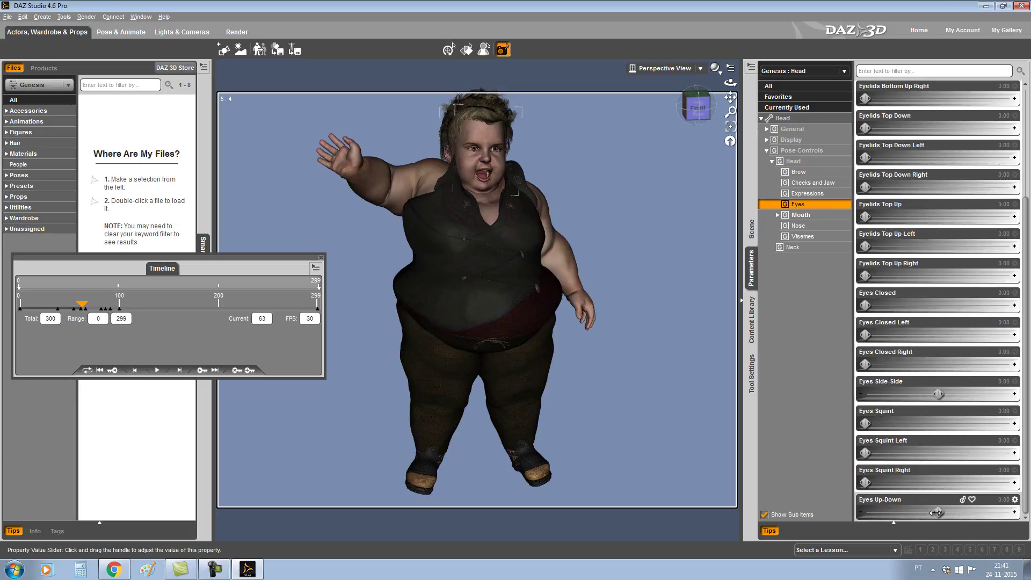
drag(865, 305, 1027, 306)
drag(932, 297, 916, 297)
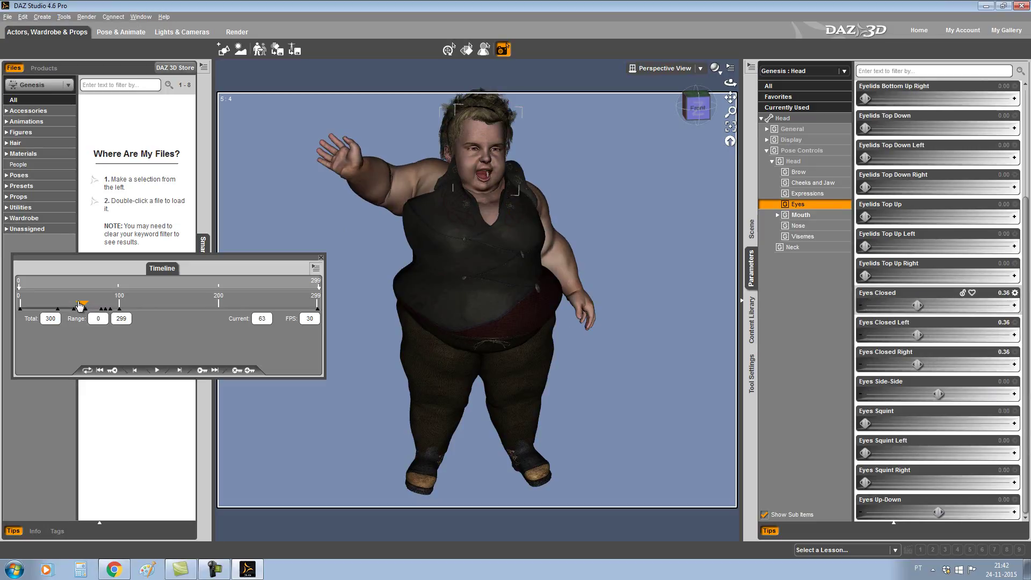
drag(79, 306, 92, 305)
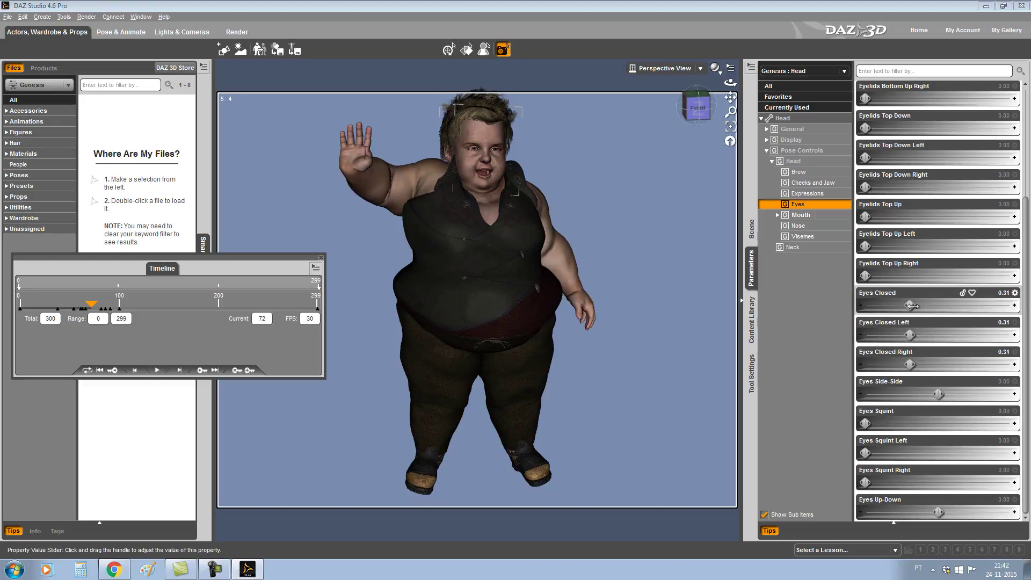
drag(909, 305, 862, 305)
Step: Key blinks: eyes closed at frames 77 and 47, open at frames 83 and 53
drag(95, 308, 96, 308)
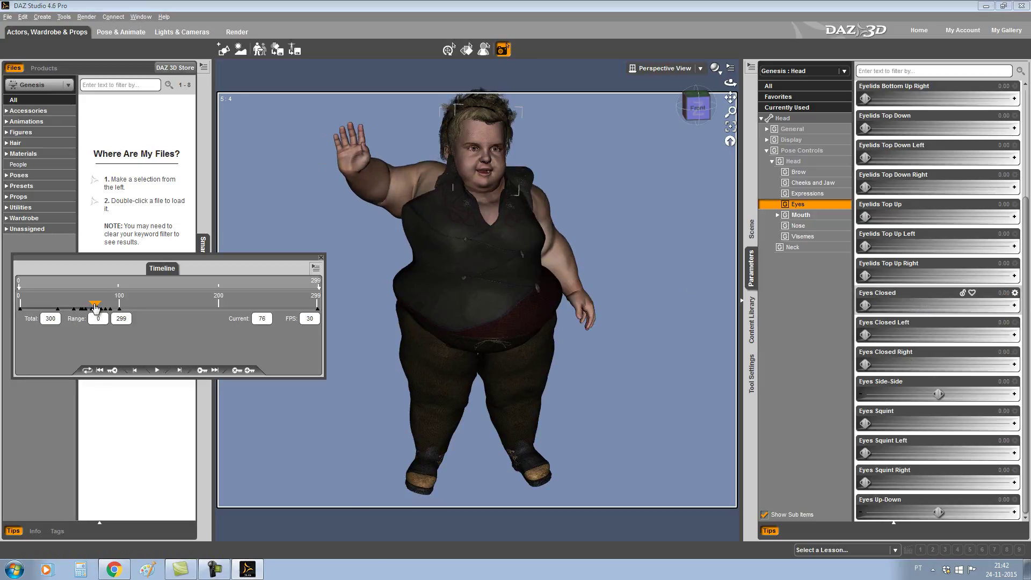
drag(865, 304, 1011, 305)
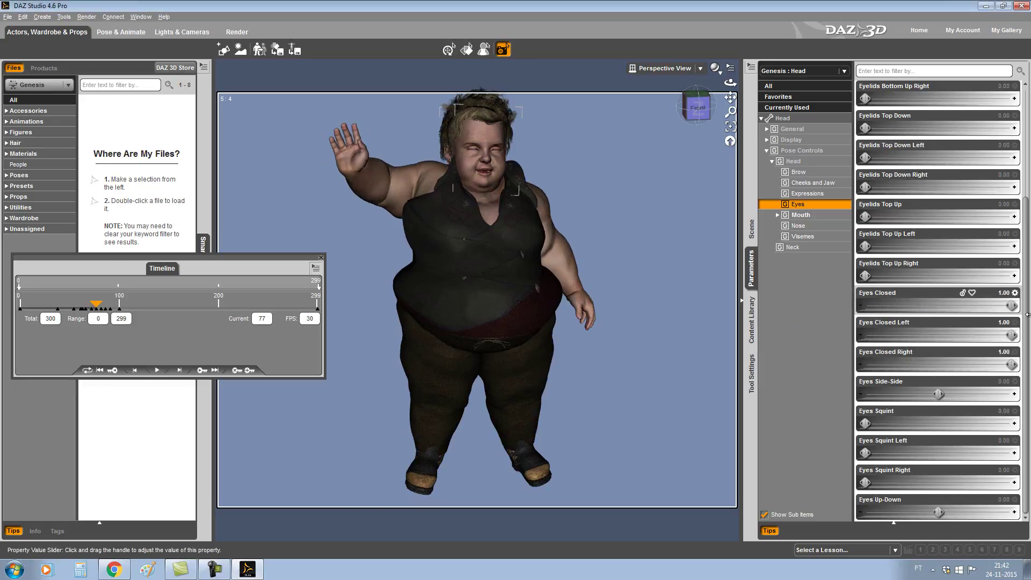
click(103, 307)
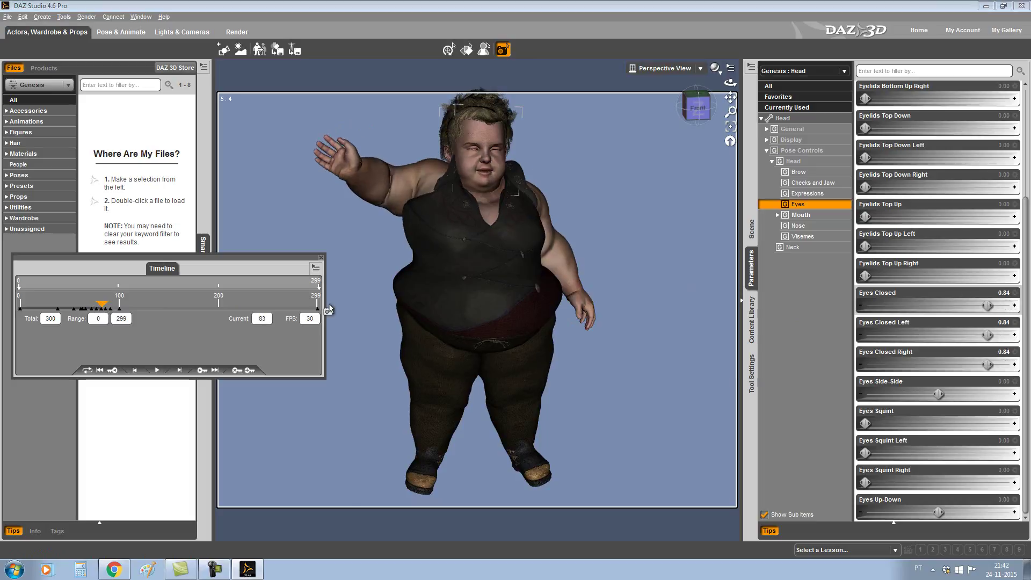
drag(987, 305, 865, 305)
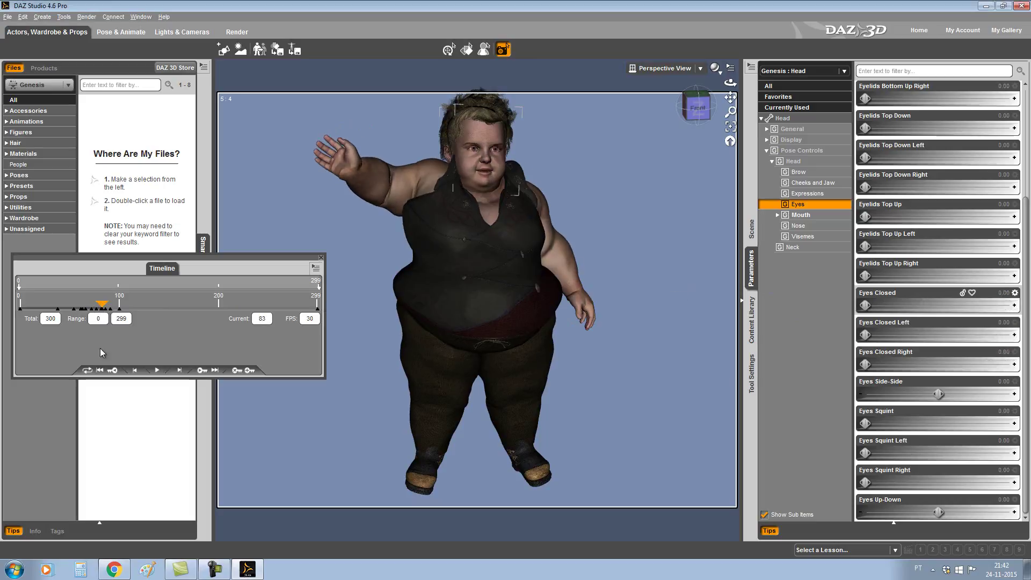
drag(104, 308, 67, 306)
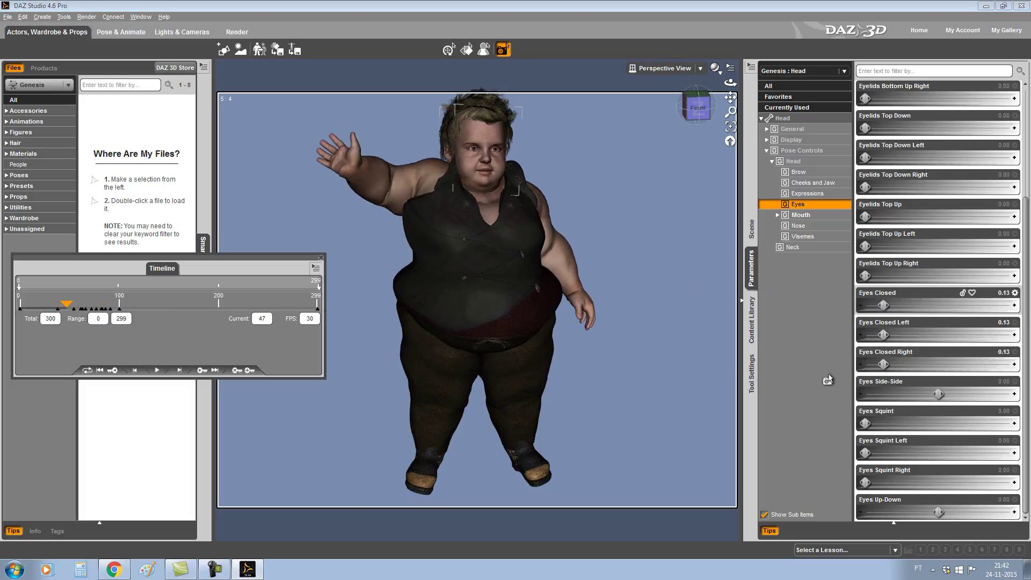
drag(883, 305, 1012, 305)
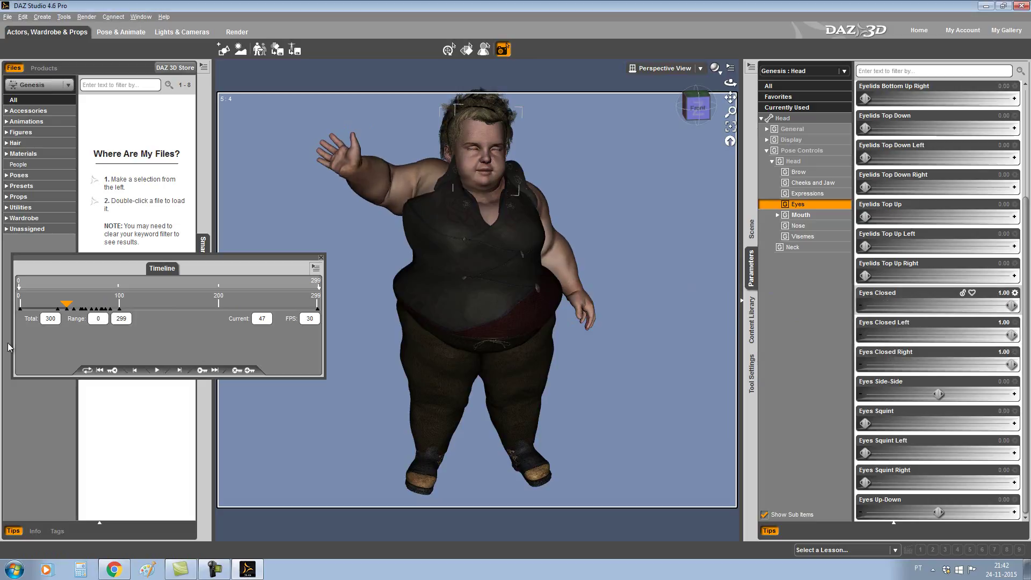
drag(67, 306, 72, 306)
drag(995, 303, 688, 293)
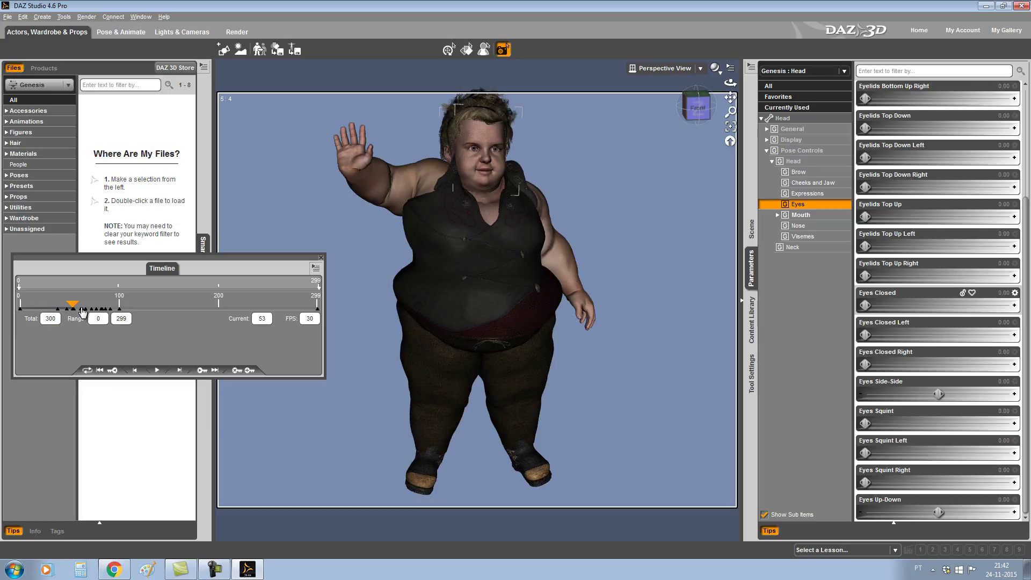
Step: Key the eyes looking down at frame 74, fully sideways at 87, slightly less at 96
drag(82, 311, 94, 309)
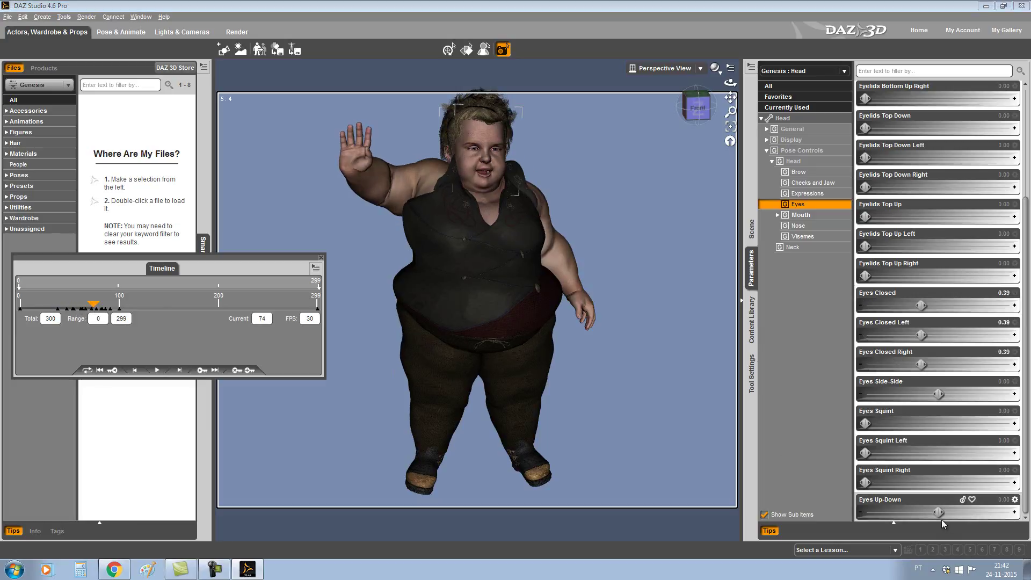
drag(938, 511, 678, 477)
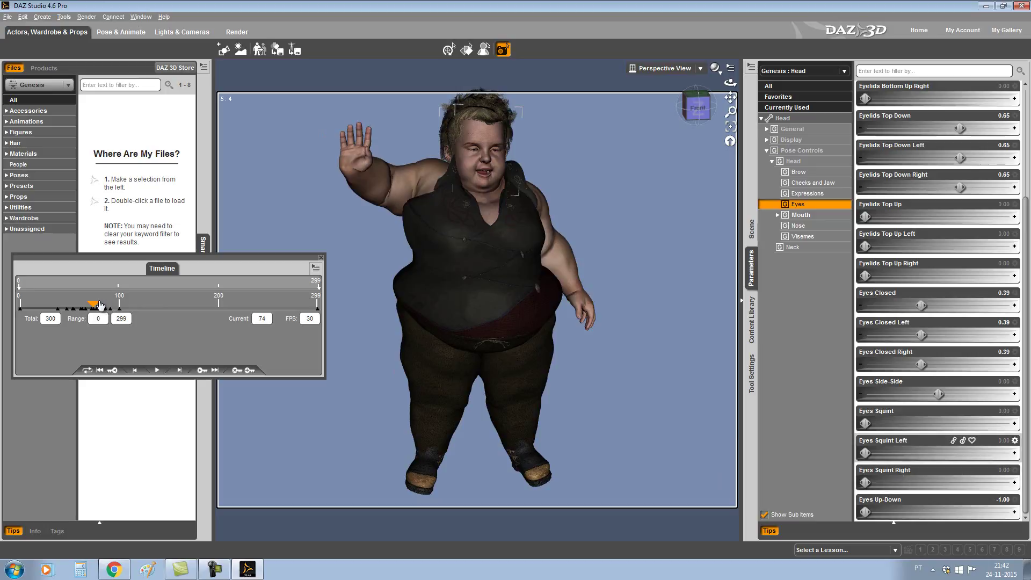
drag(100, 305, 106, 305)
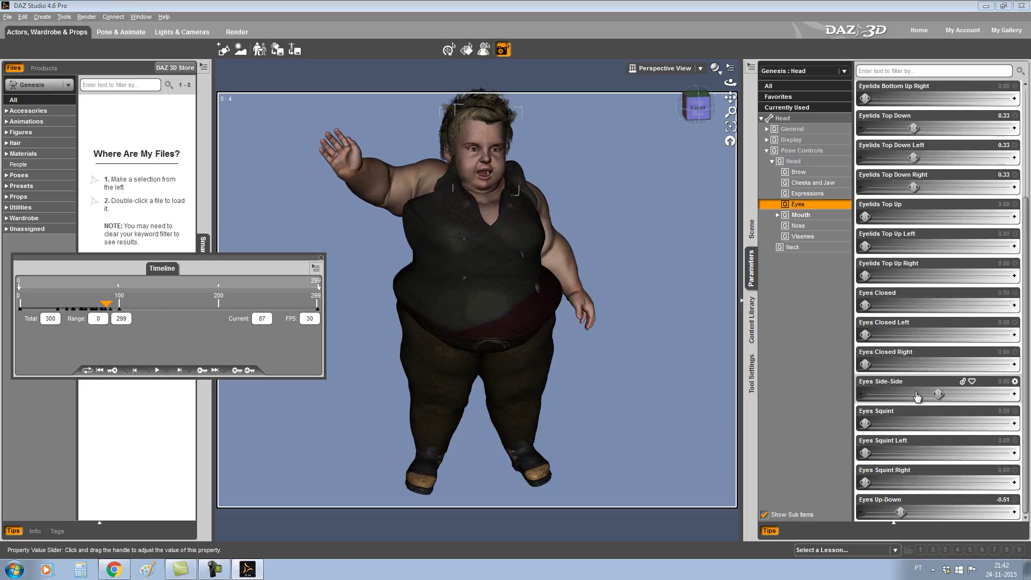
drag(931, 393, 369, 352)
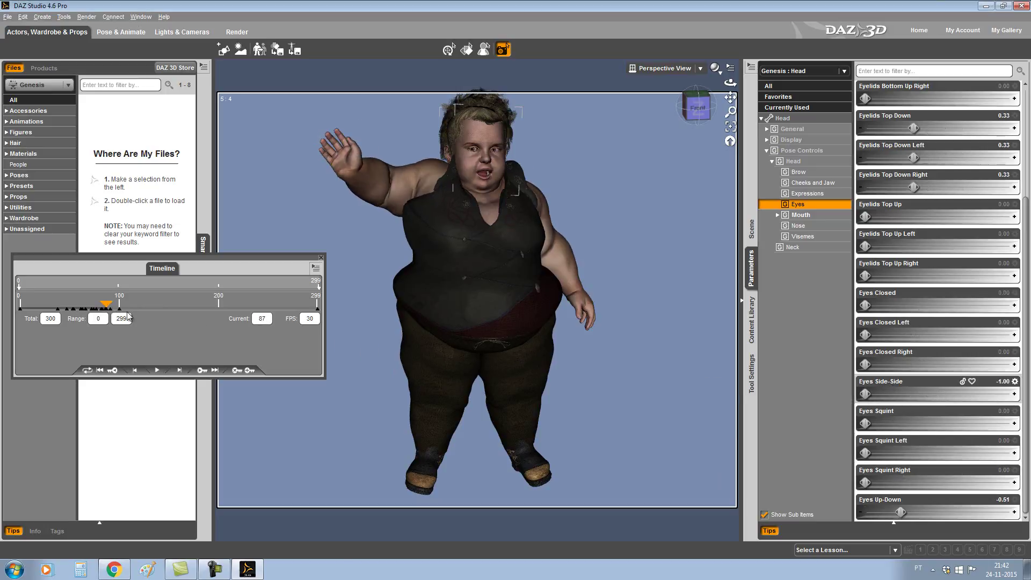
drag(110, 307, 114, 305)
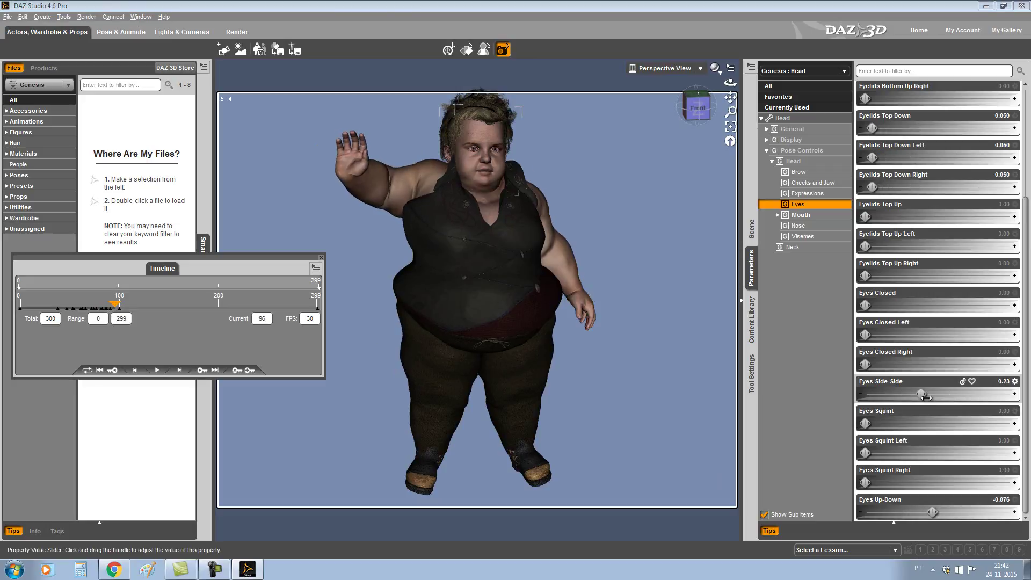
drag(927, 397, 977, 390)
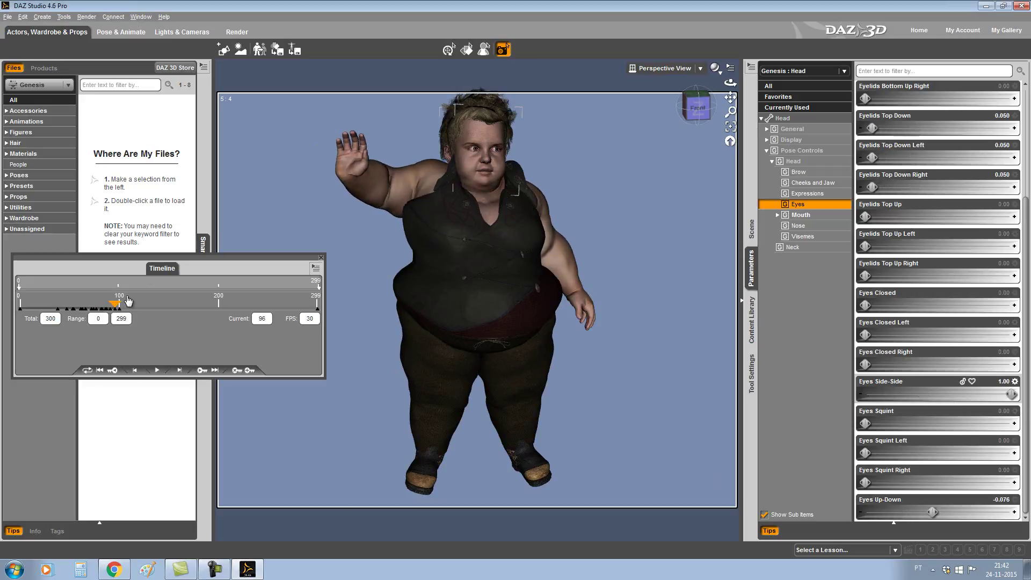
Step: Play back the eye animation from an earlier frame to preview it
drag(114, 304, 46, 304)
click(156, 370)
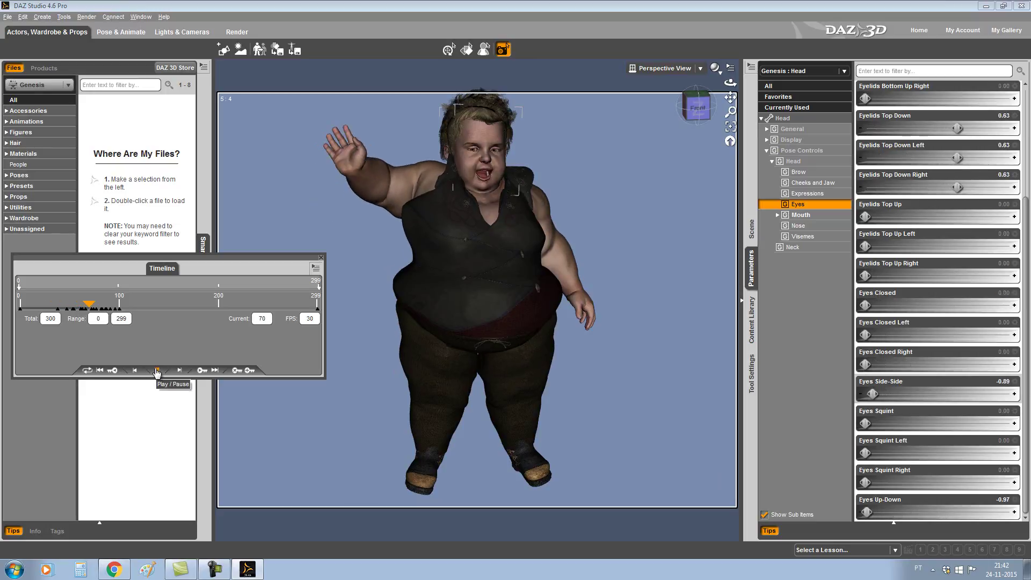
click(156, 370)
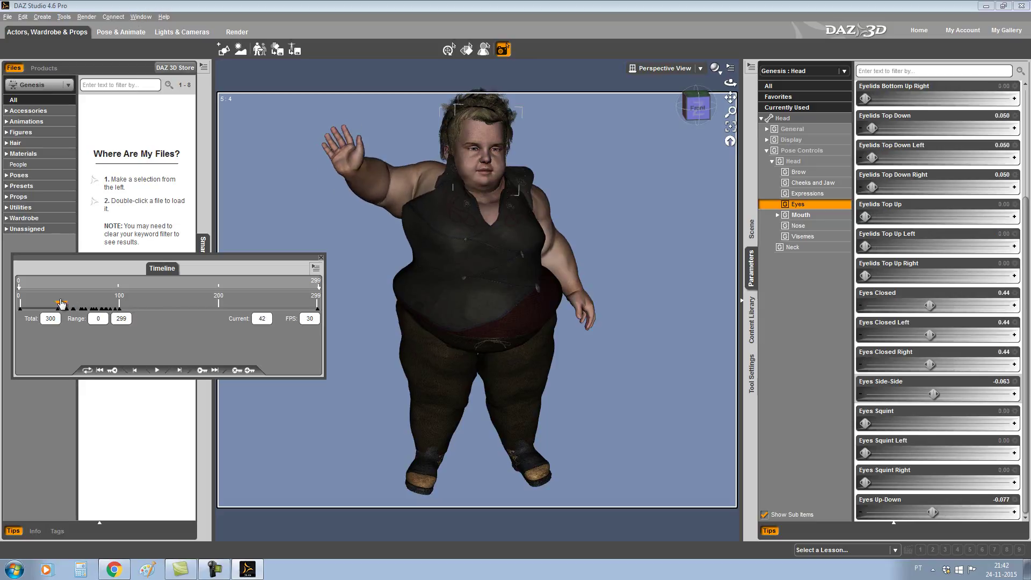
Step: Set the Expressions Angry slider to 1.00 and Concentrate to 0.37
click(817, 194)
drag(864, 101, 1019, 101)
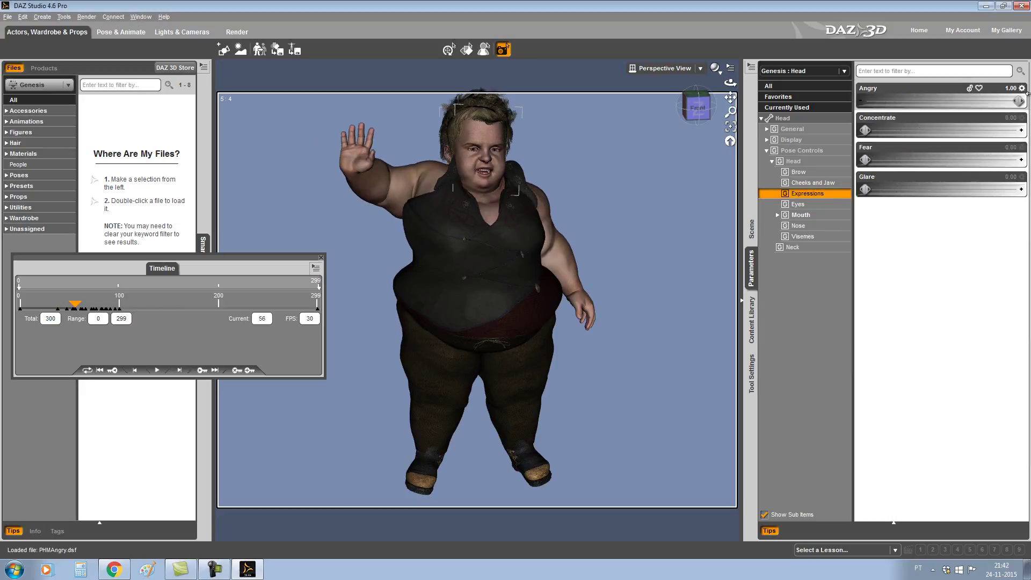
drag(865, 131, 921, 130)
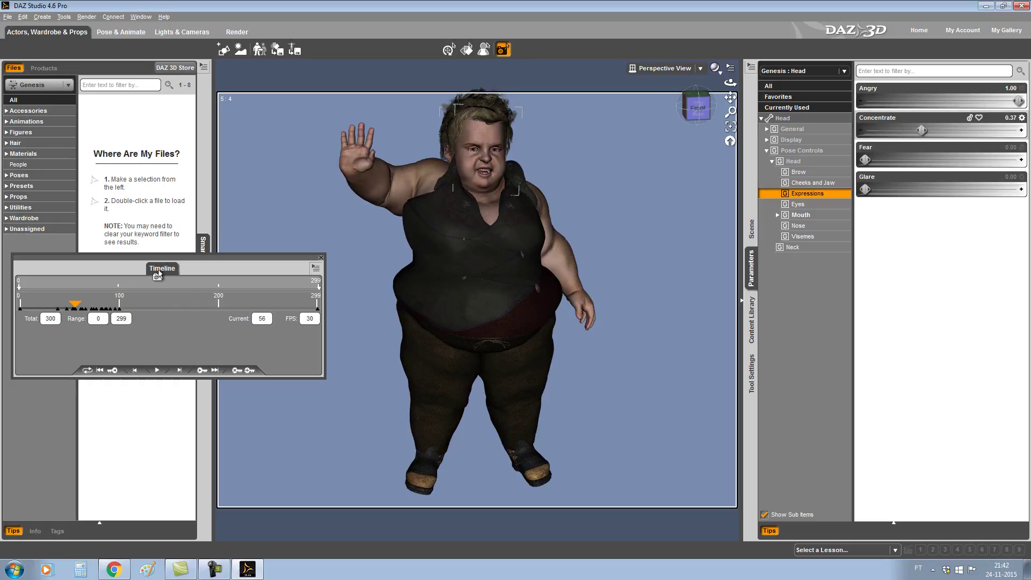
Step: Add a 0.40 Glare at frame 82, then replay the expressions from the start
drag(78, 308, 101, 305)
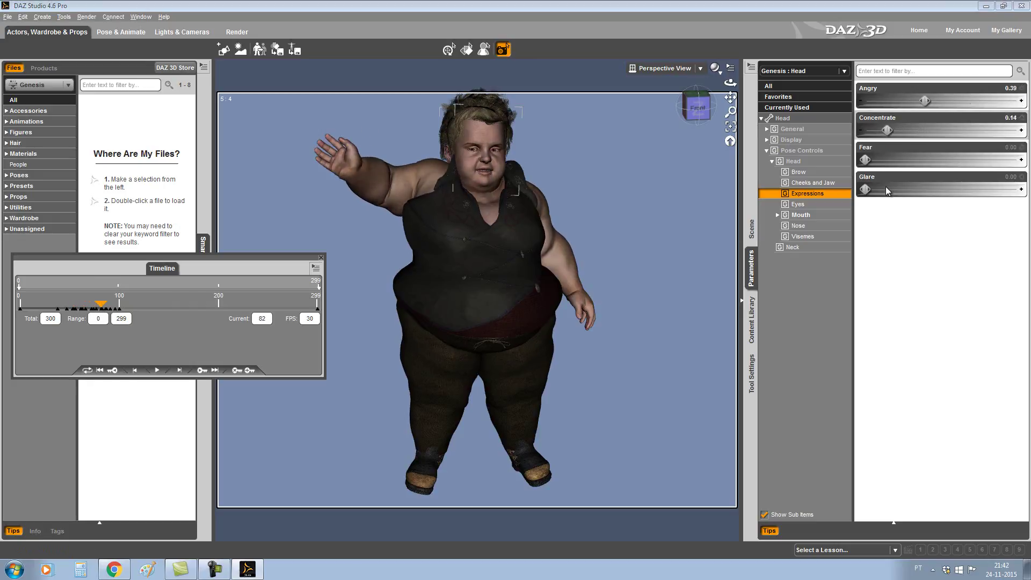
drag(866, 189, 925, 189)
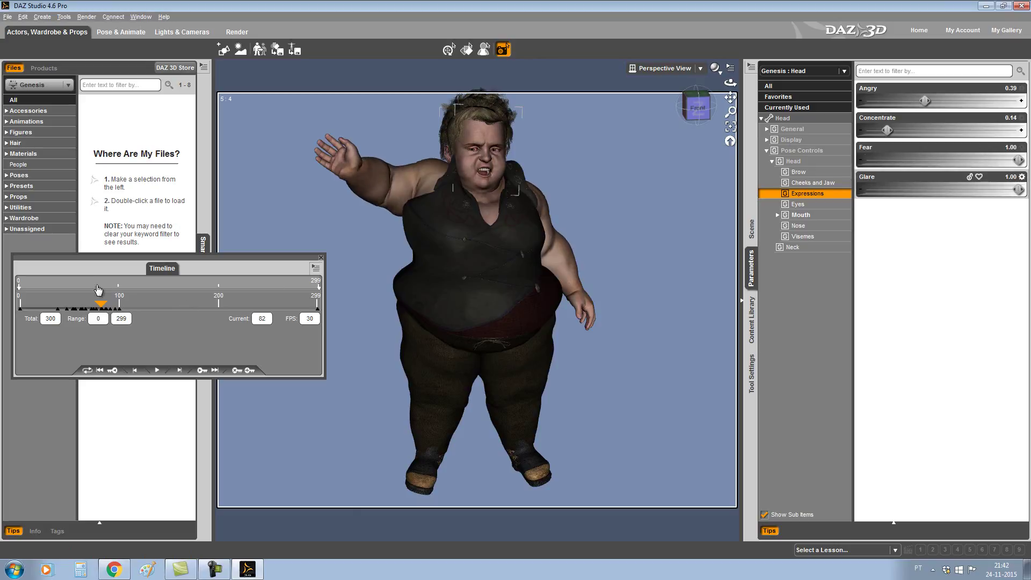
drag(101, 304, 45, 309)
click(157, 370)
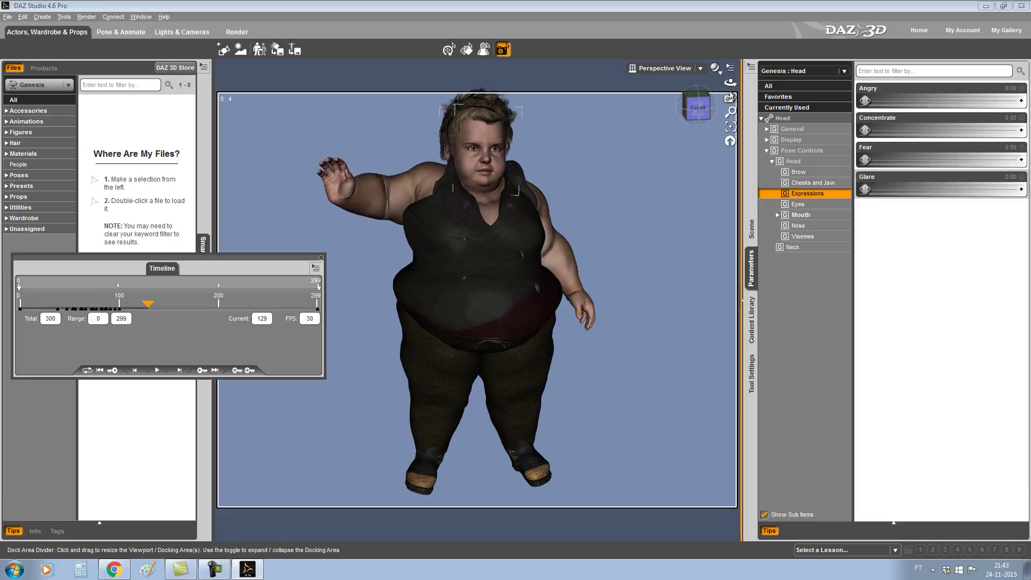
Step: Move the timeline to frame 167 with the view squared to the front
drag(697, 108, 690, 110)
click(694, 108)
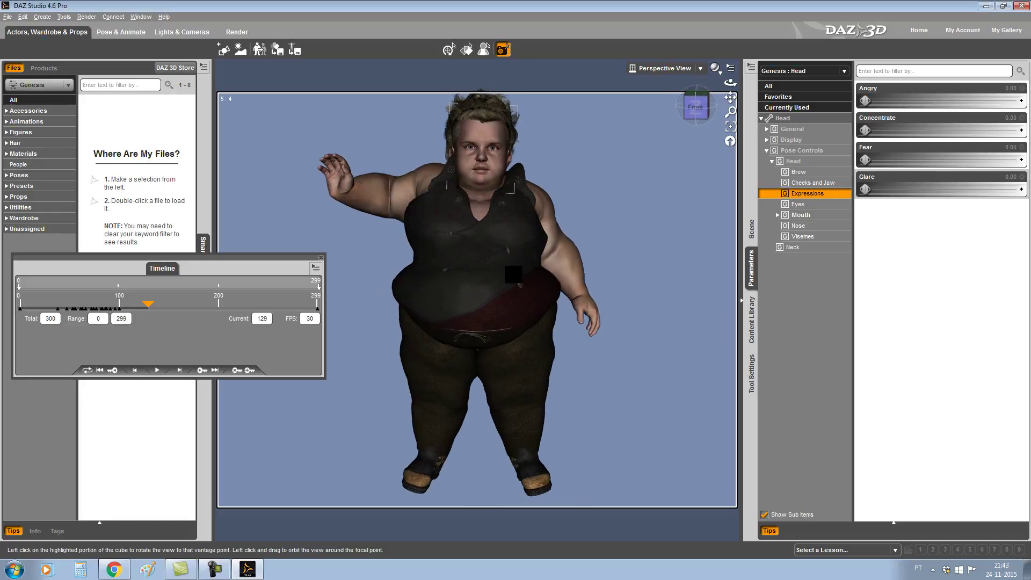
drag(149, 307, 186, 306)
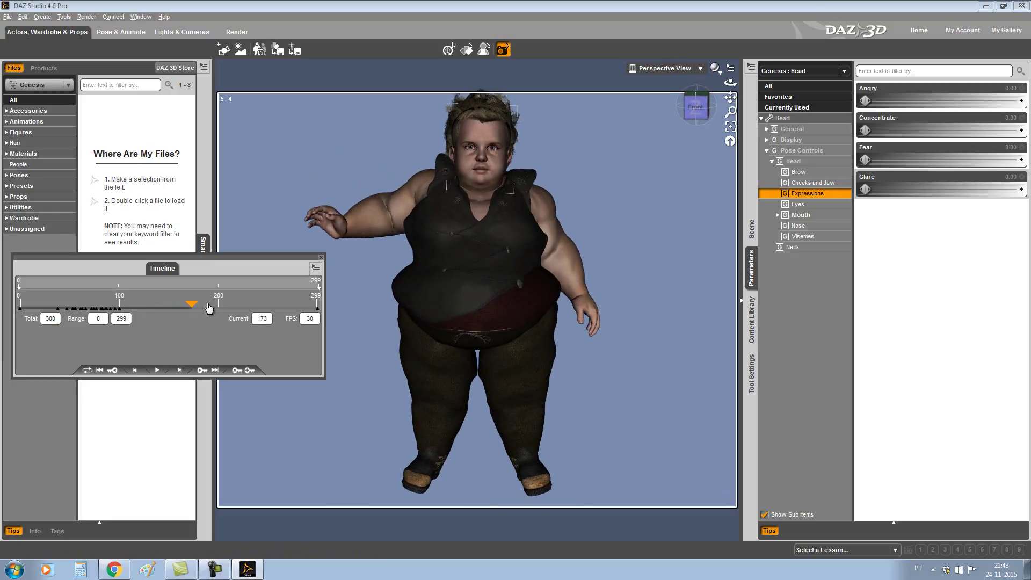
click(694, 107)
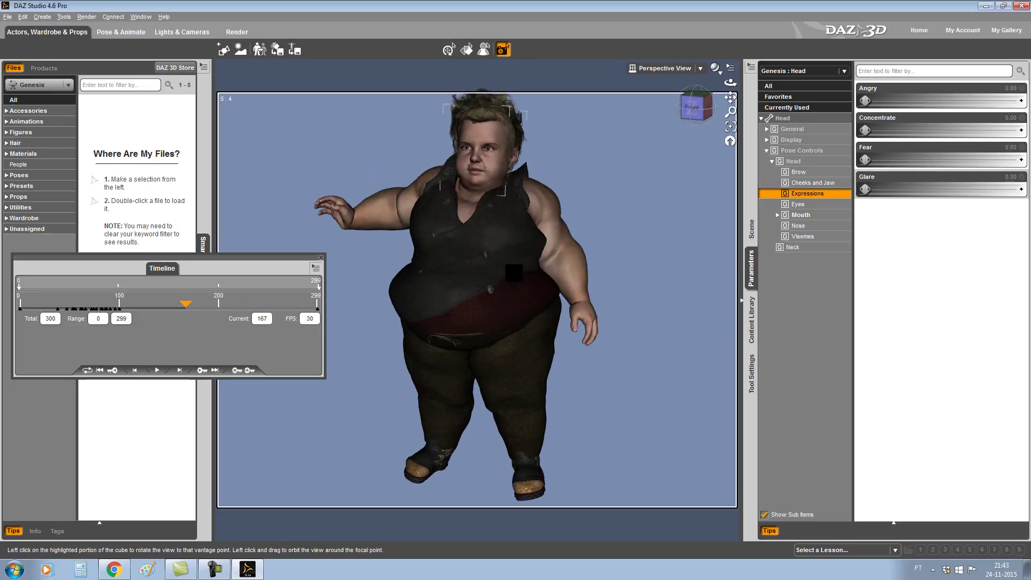
click(698, 108)
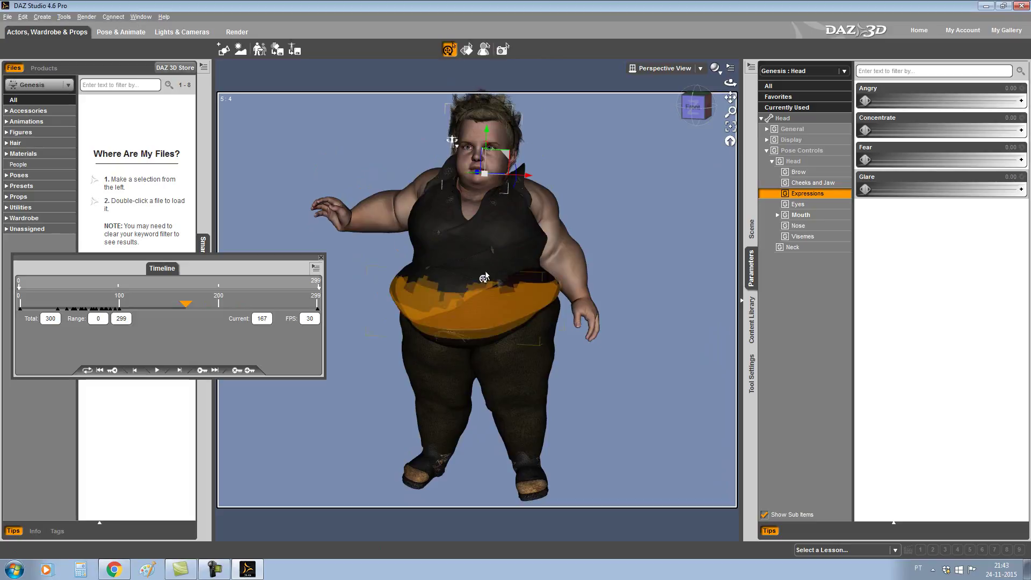
Step: Select the whole Genesis figure and open the Tool Settings' Active Tool list
click(645, 223)
click(480, 275)
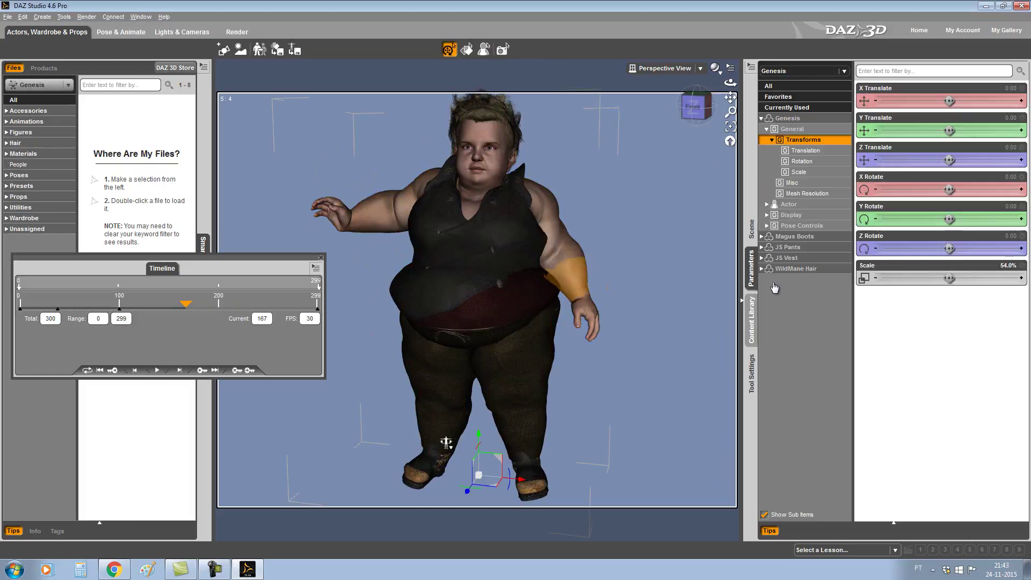
click(751, 371)
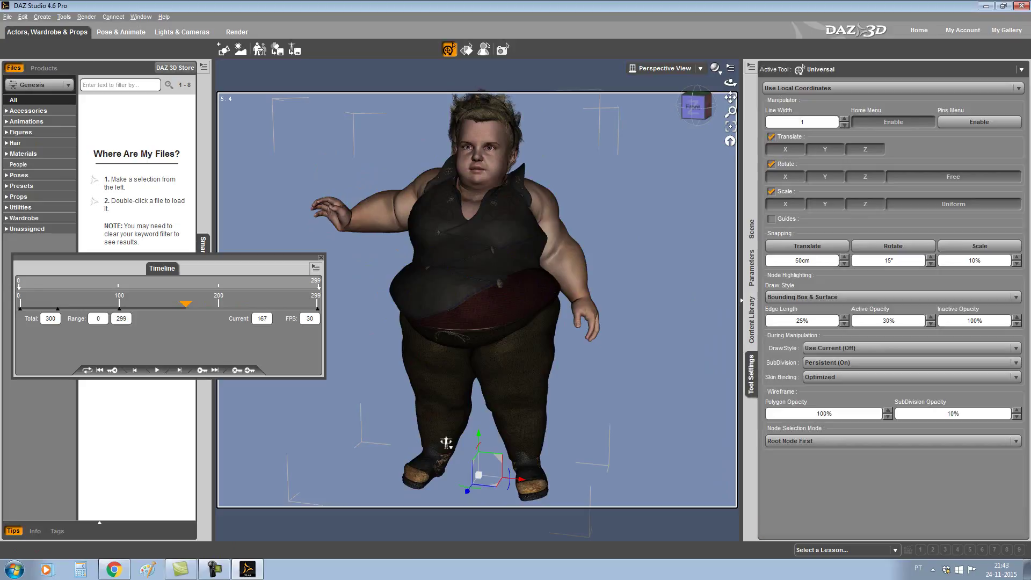
click(1022, 70)
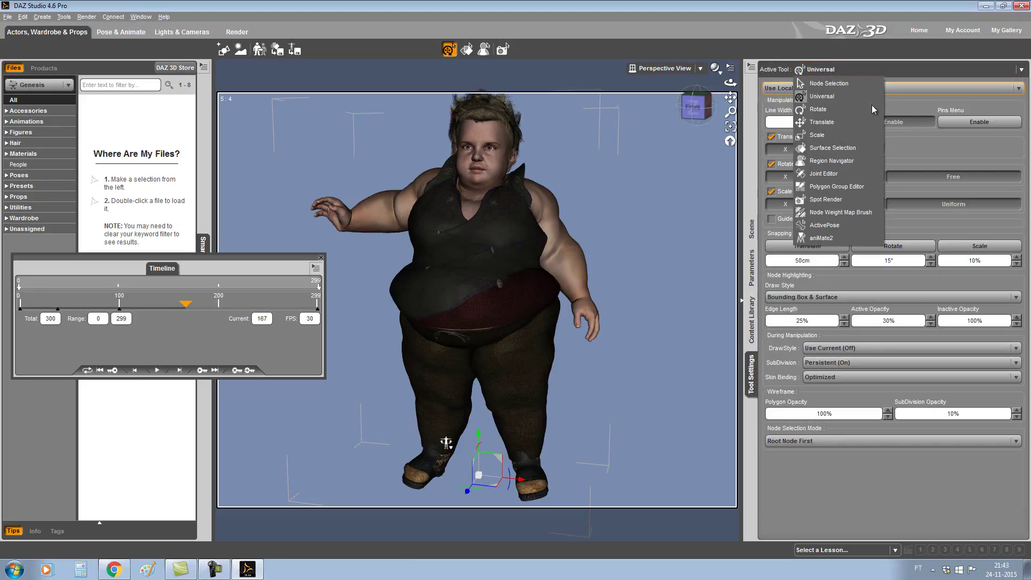
Step: With ActivePose and pinning on, try pulling the right foot sideways, then undo it
click(844, 232)
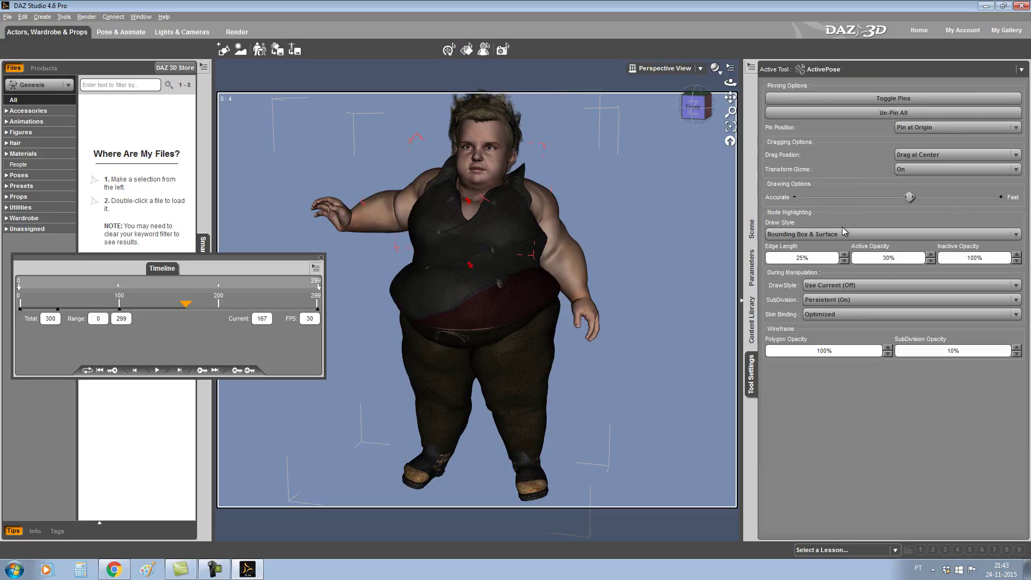
drag(510, 274, 472, 277)
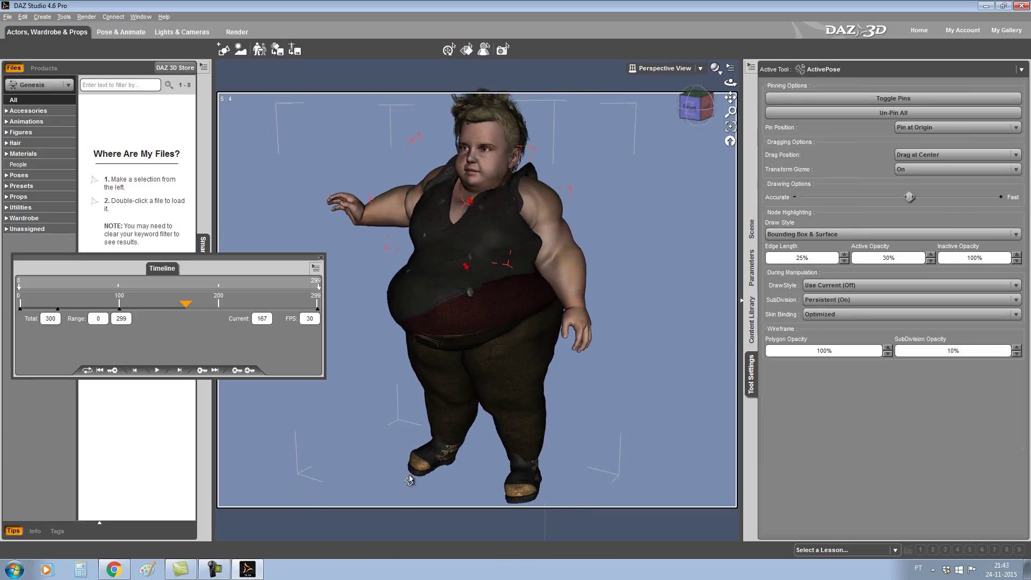
click(440, 461)
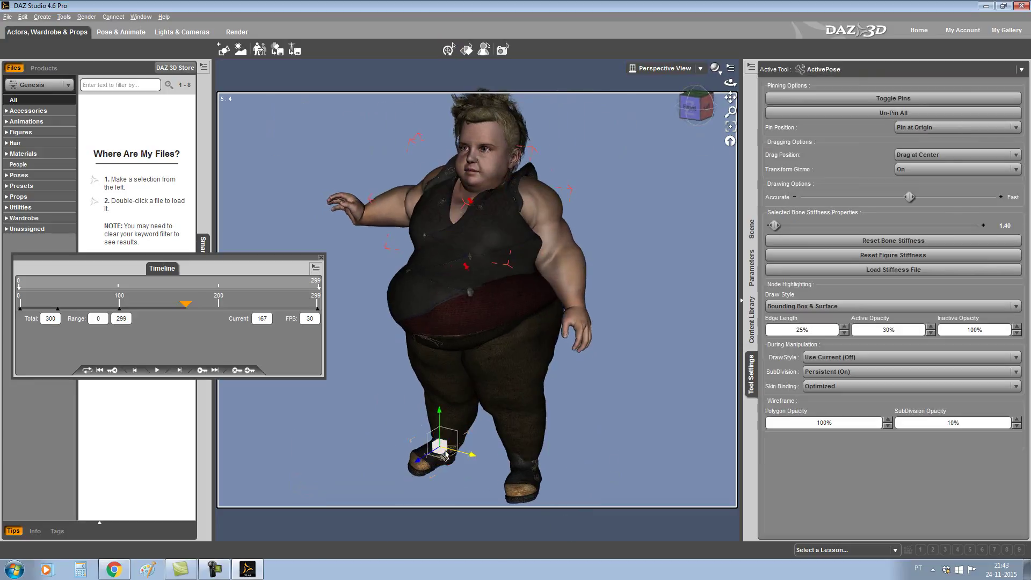
drag(434, 440, 435, 430)
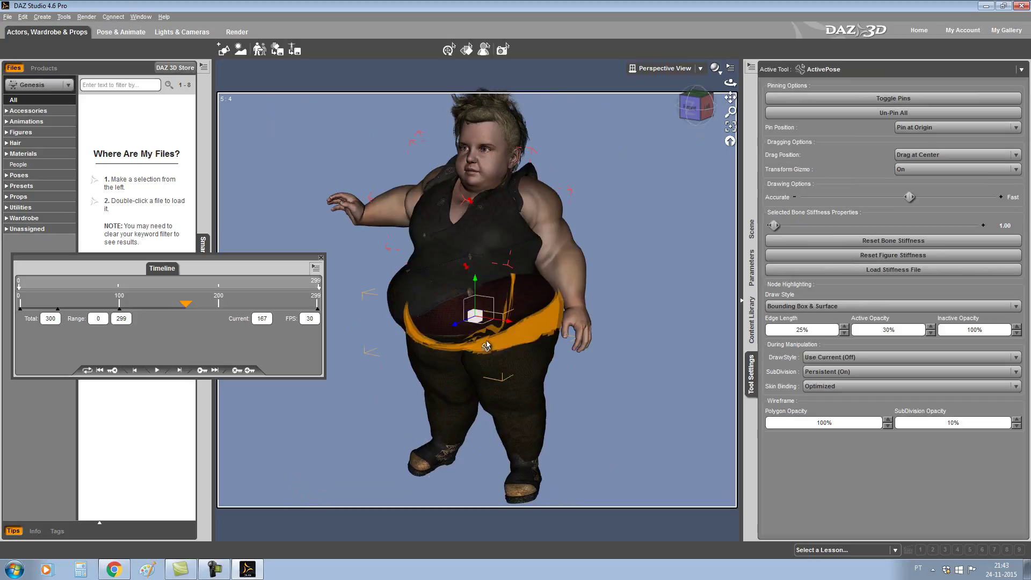
click(916, 101)
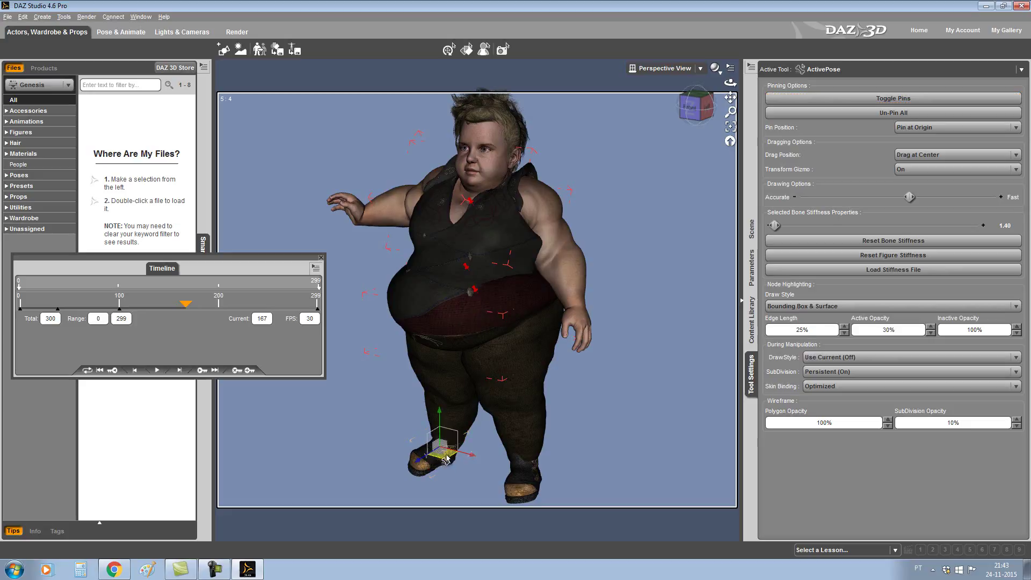
drag(446, 459, 425, 471)
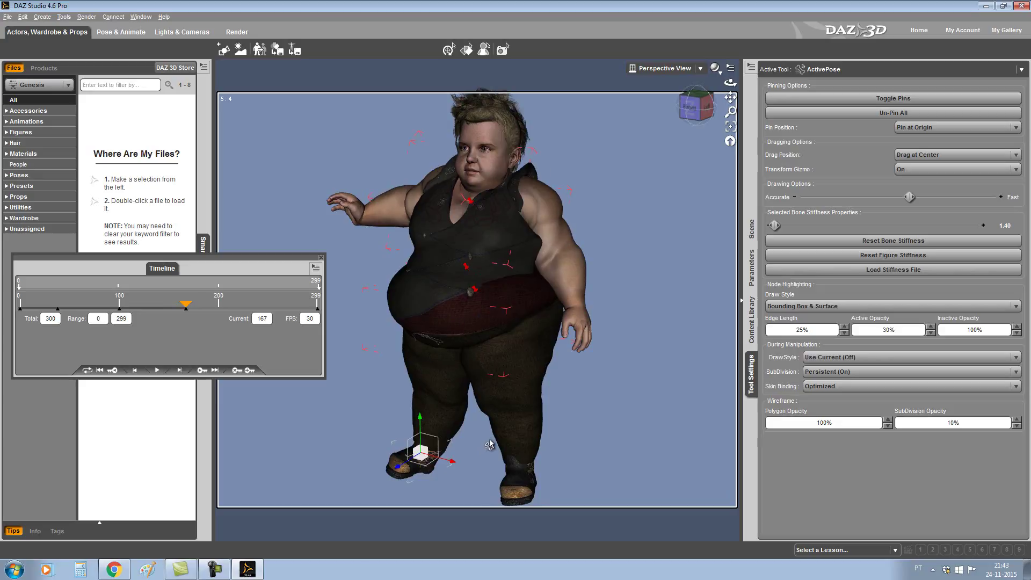
key(ctrl+z)
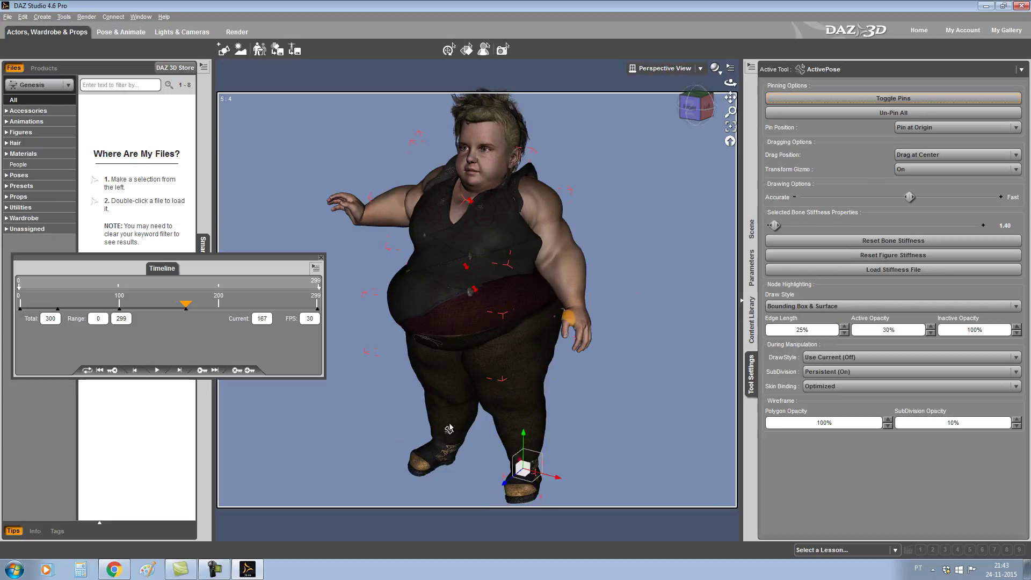
Step: Place the left boot in stepping positions at frames 167 and 238, then rewind to frame 0
mouse_move(446, 460)
mouse_down()
mouse_move(380, 427)
mouse_move(366, 438)
mouse_up()
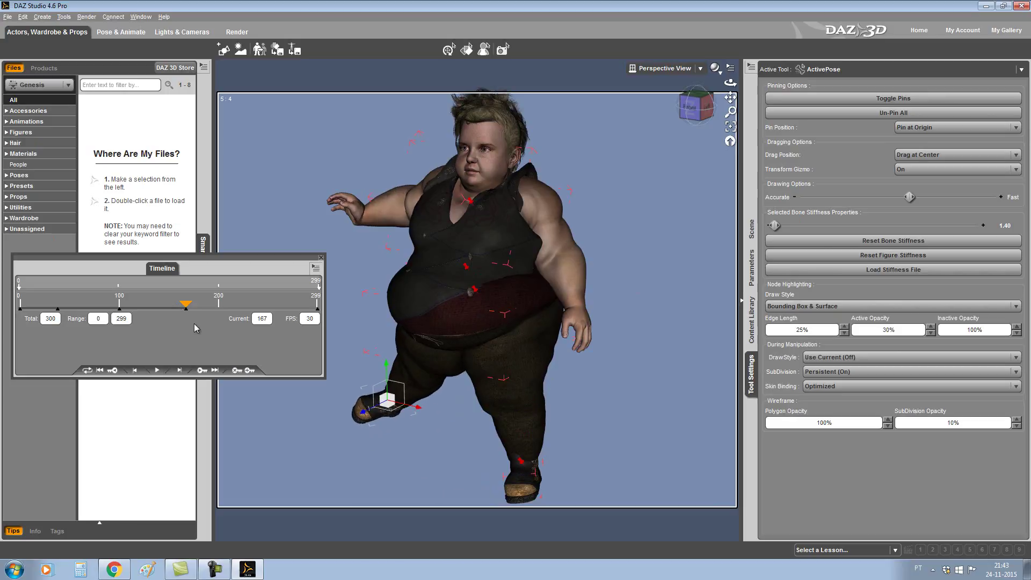
mouse_move(398, 426)
mouse_down()
mouse_move(451, 462)
mouse_move(432, 460)
mouse_up()
drag(229, 309, 257, 309)
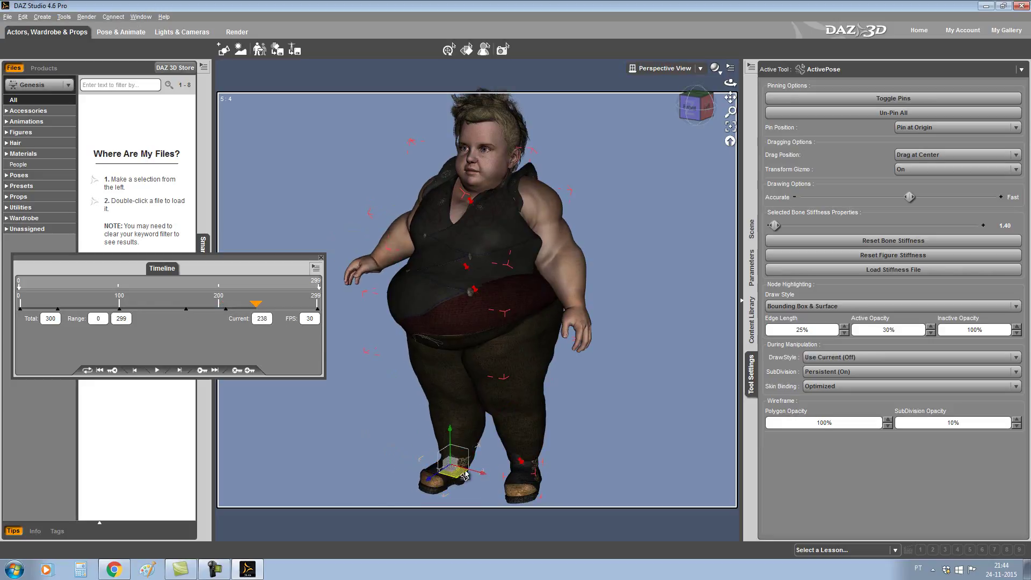
drag(461, 477, 426, 466)
drag(263, 306, 4, 320)
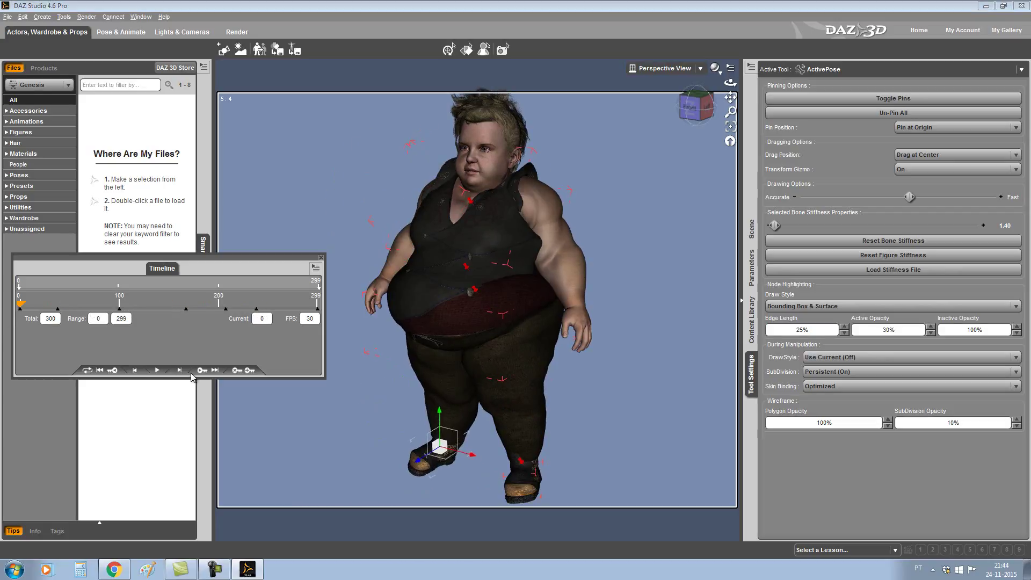
Step: Return to a front view and play back the leg poses
drag(696, 106, 604, 131)
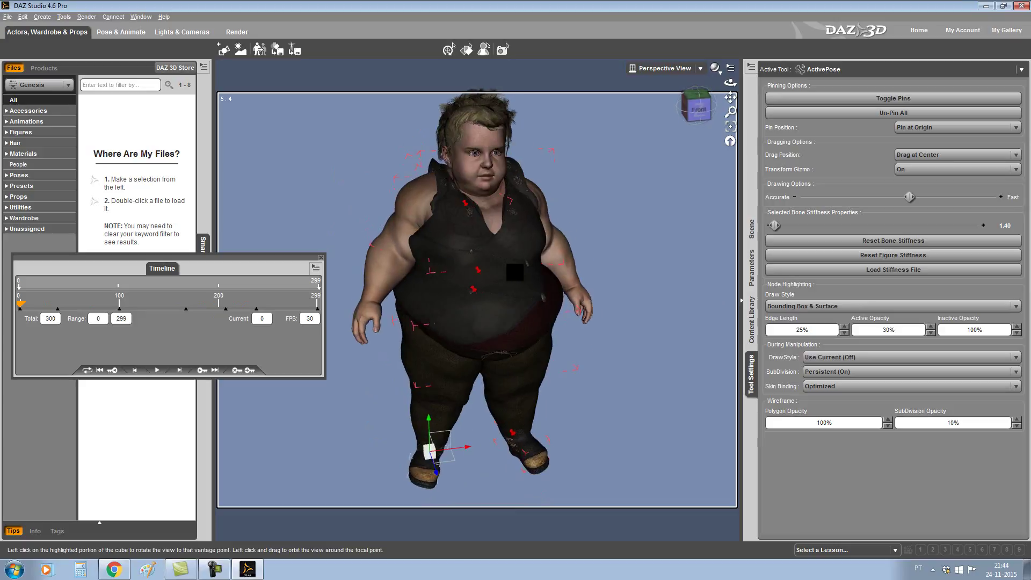
click(155, 371)
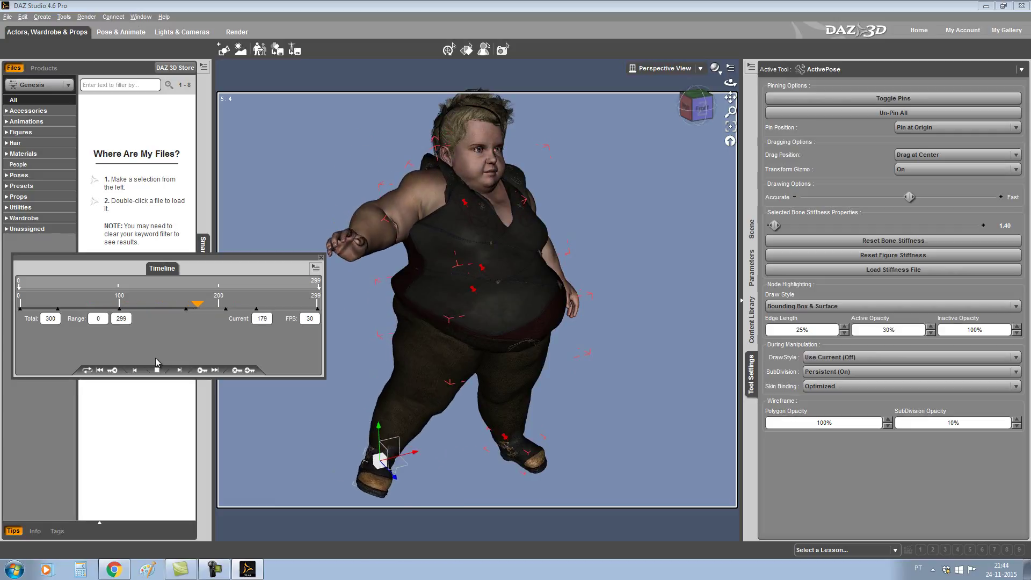
click(156, 370)
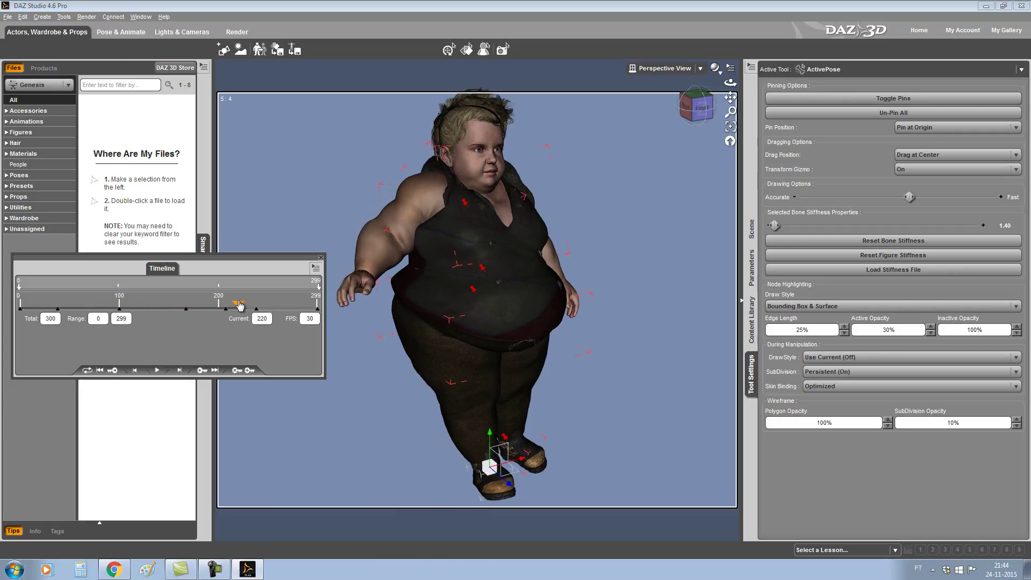
Step: Lower the raised hand toward the belly at frame 151, replay, and stop at frame 51
drag(239, 305, 169, 308)
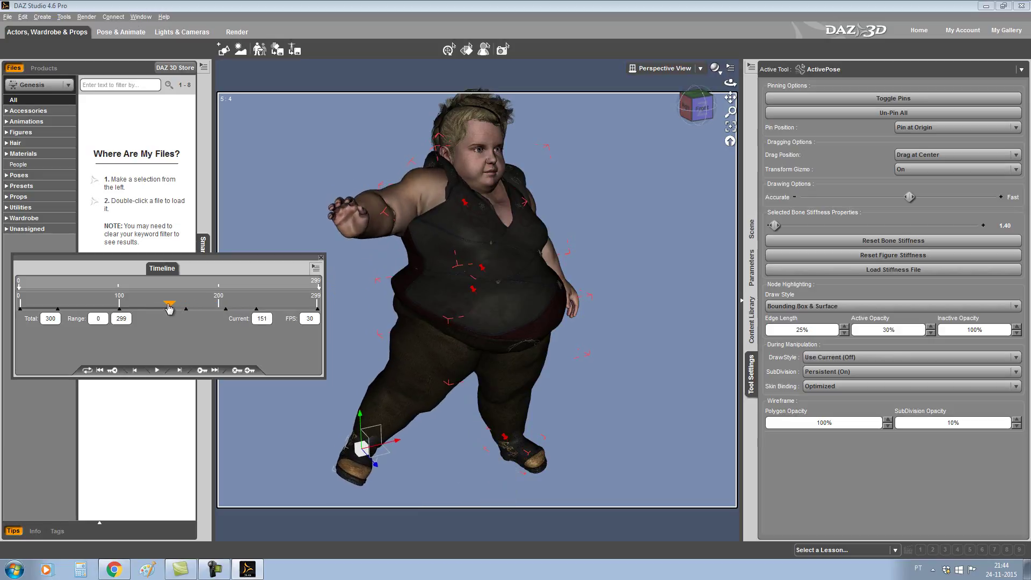
click(347, 226)
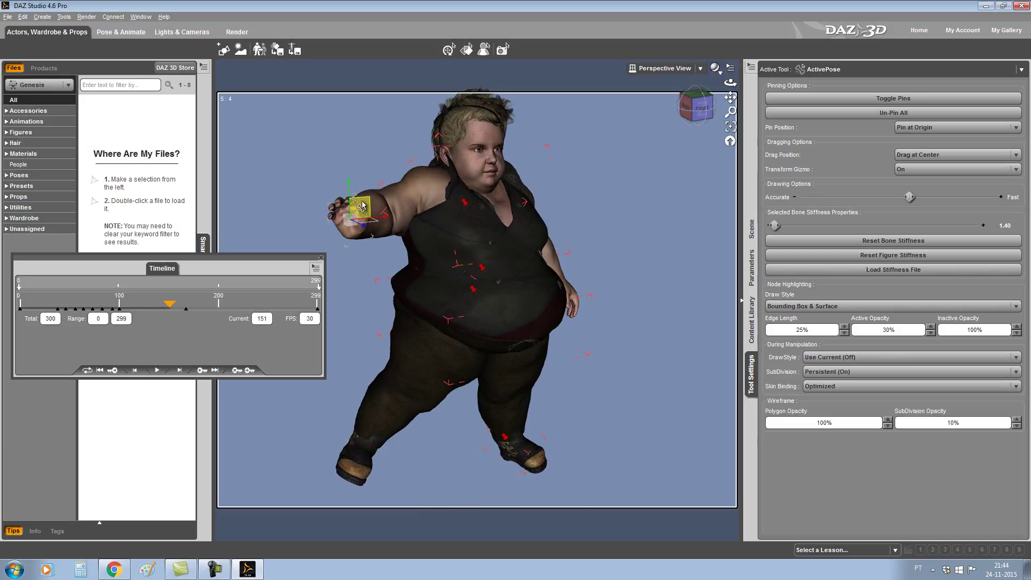
drag(365, 225, 400, 303)
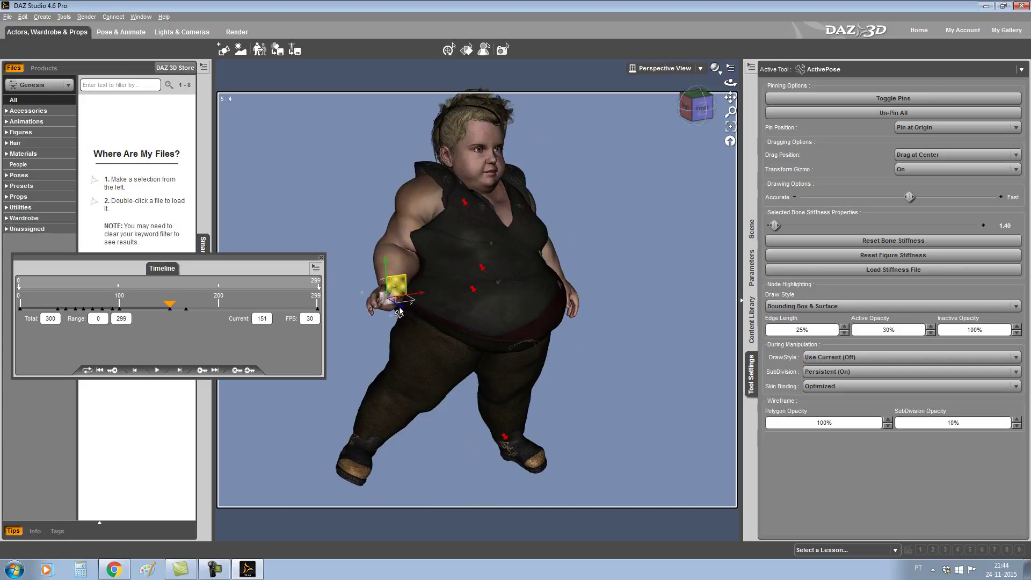
click(157, 370)
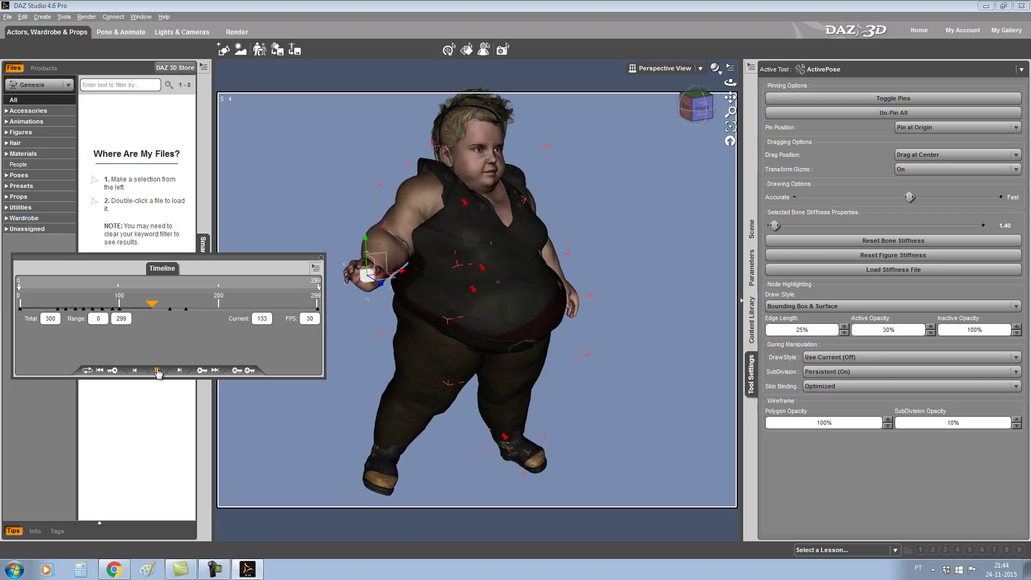
drag(156, 305, 74, 306)
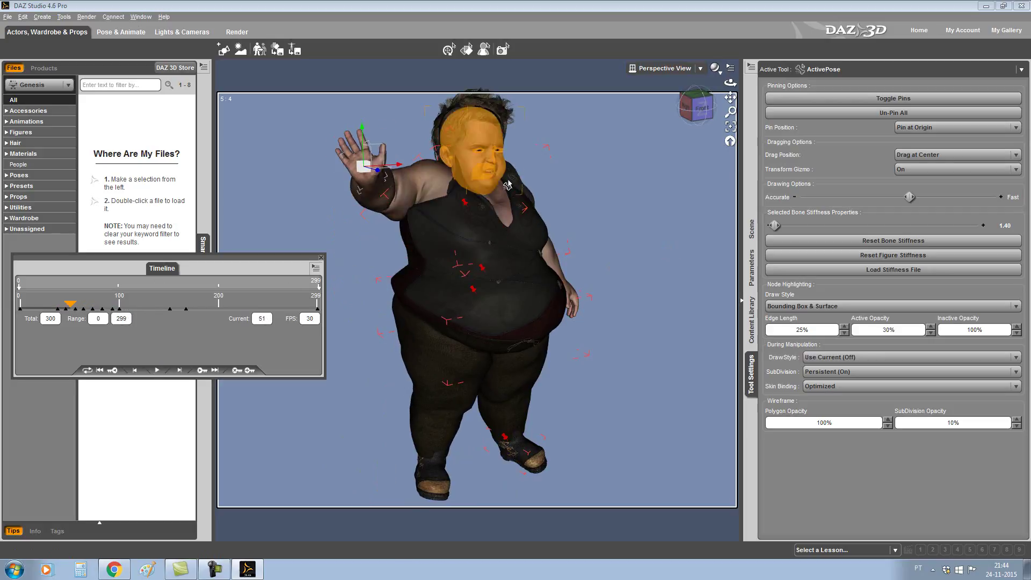
Step: Select the whole head and bend it back to -33.70 at frame 51
click(486, 161)
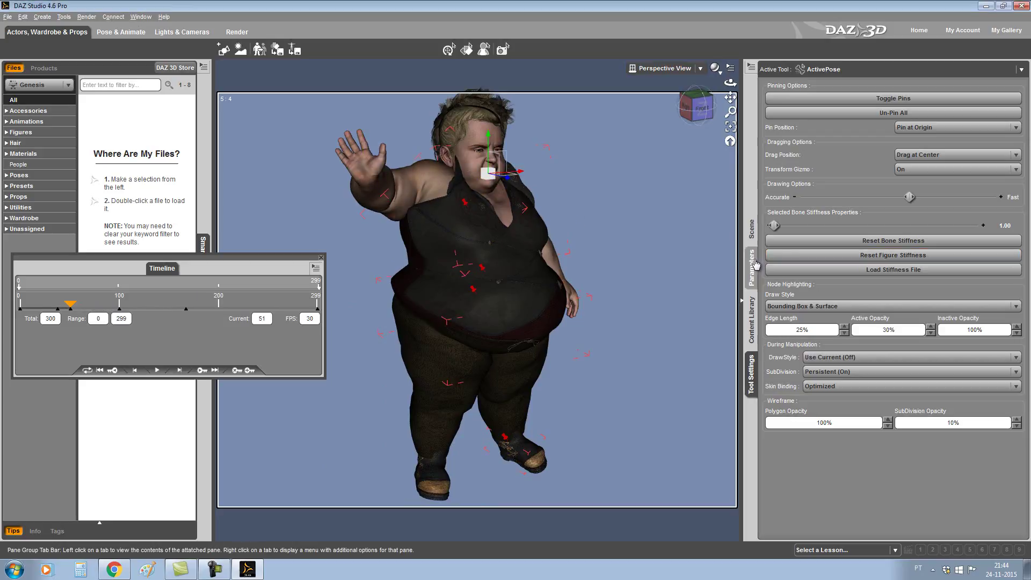
click(751, 267)
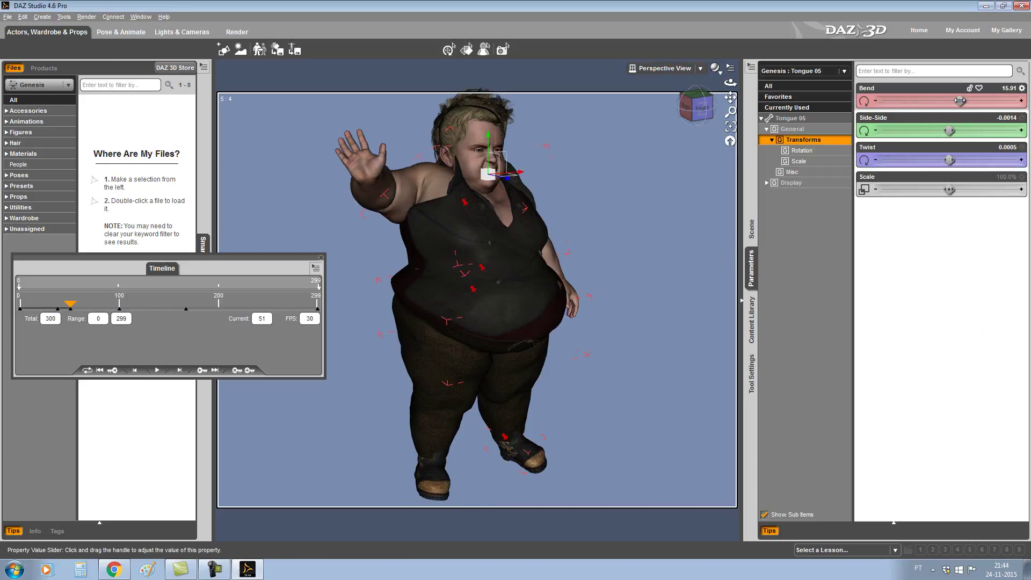
click(478, 167)
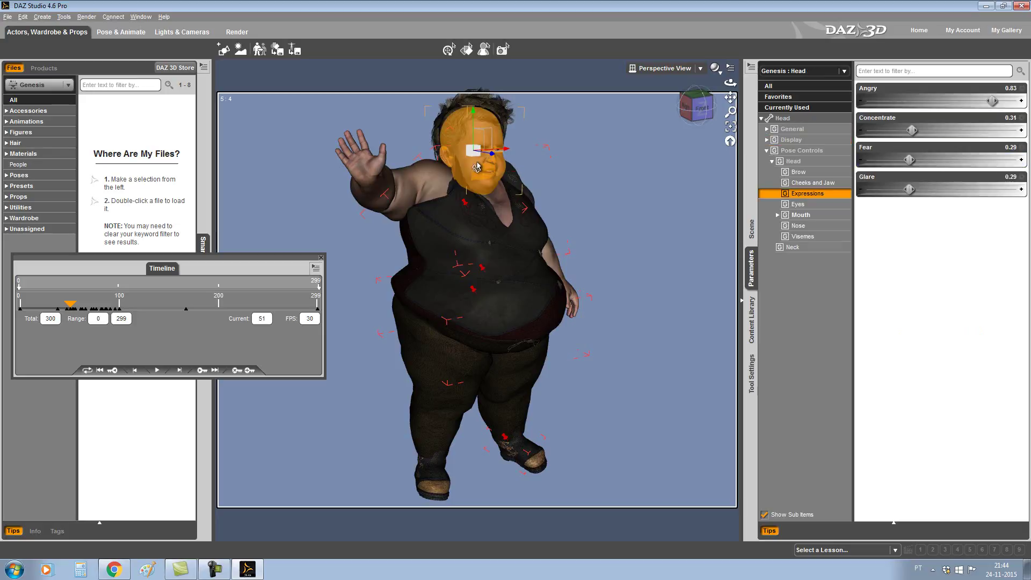
click(814, 129)
drag(972, 99, 895, 100)
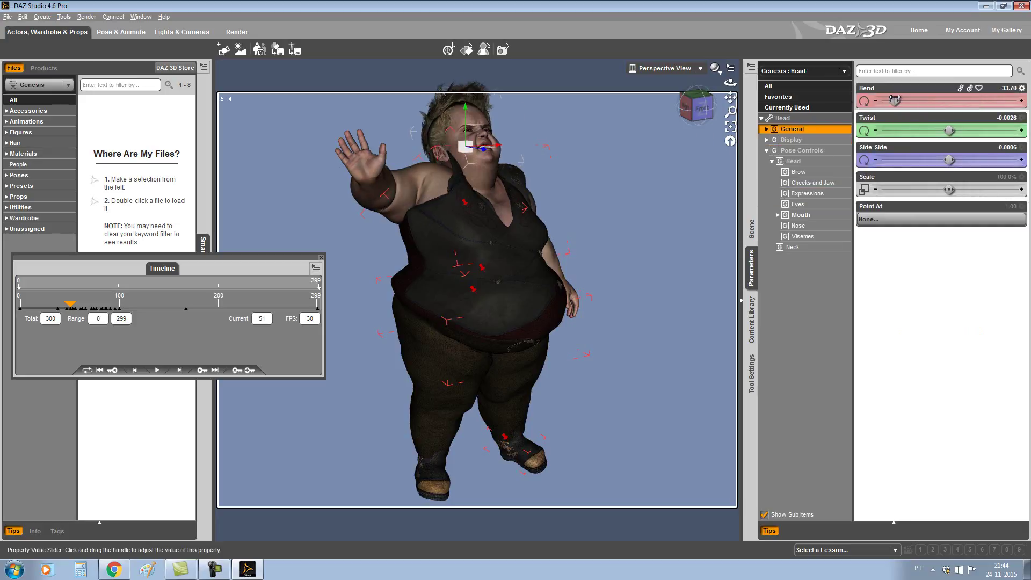
Step: Key head bend/twist at 85, Bend -38.83 at 144, Twist 28.13 at 193, Side-Side -20.00 at 251
drag(70, 305, 104, 305)
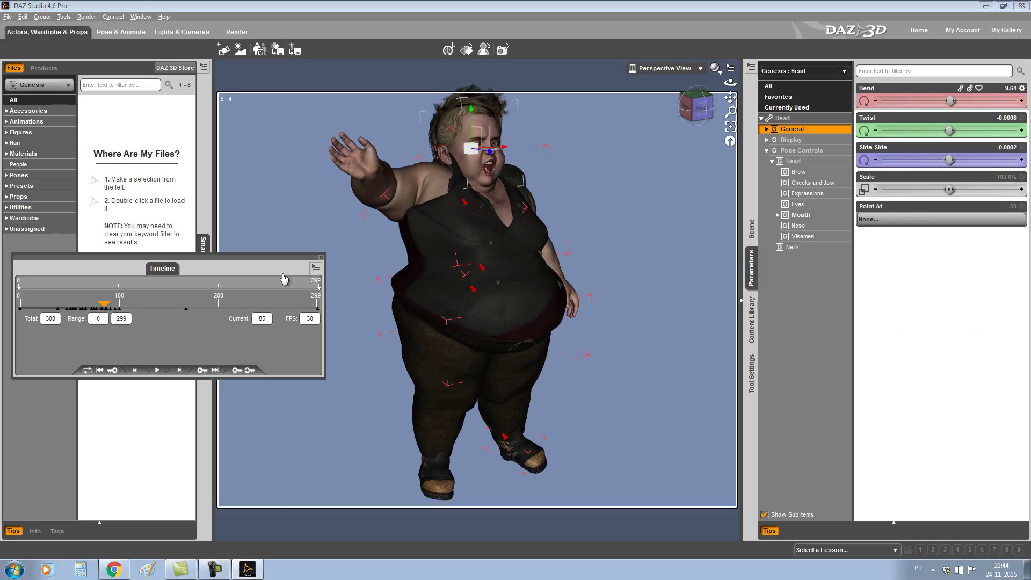
drag(953, 100, 927, 129)
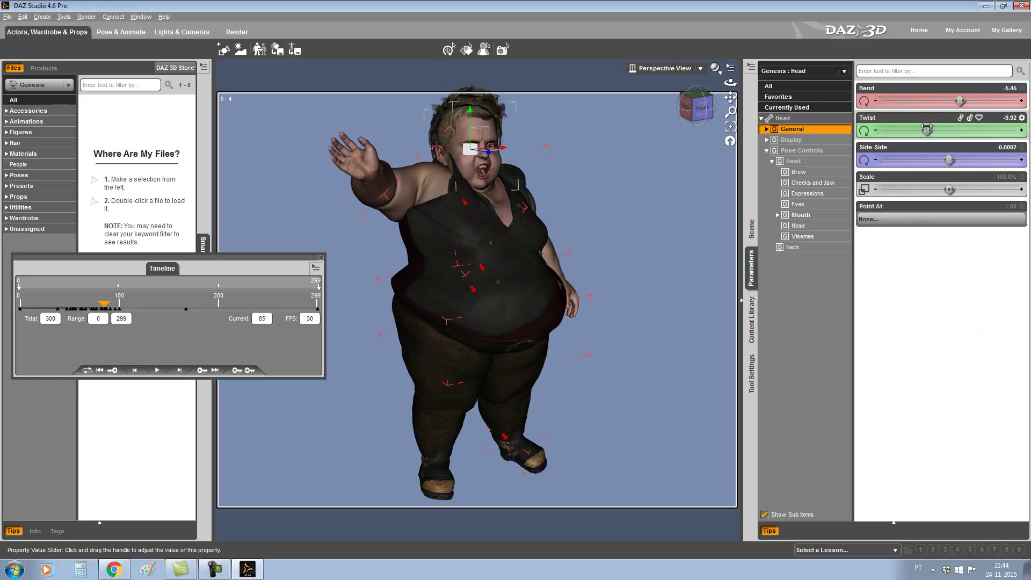
drag(106, 309, 163, 305)
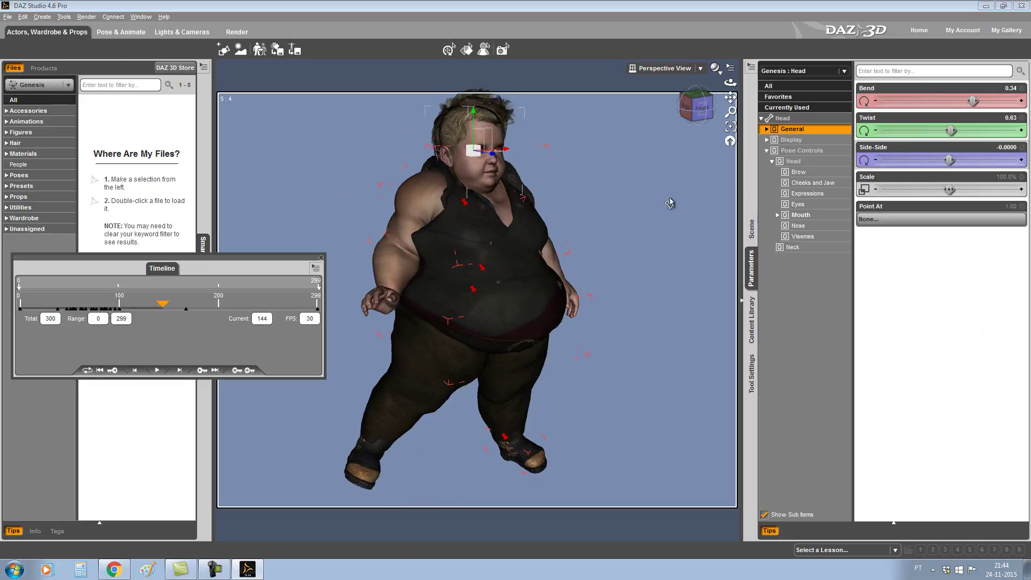
drag(972, 100, 883, 100)
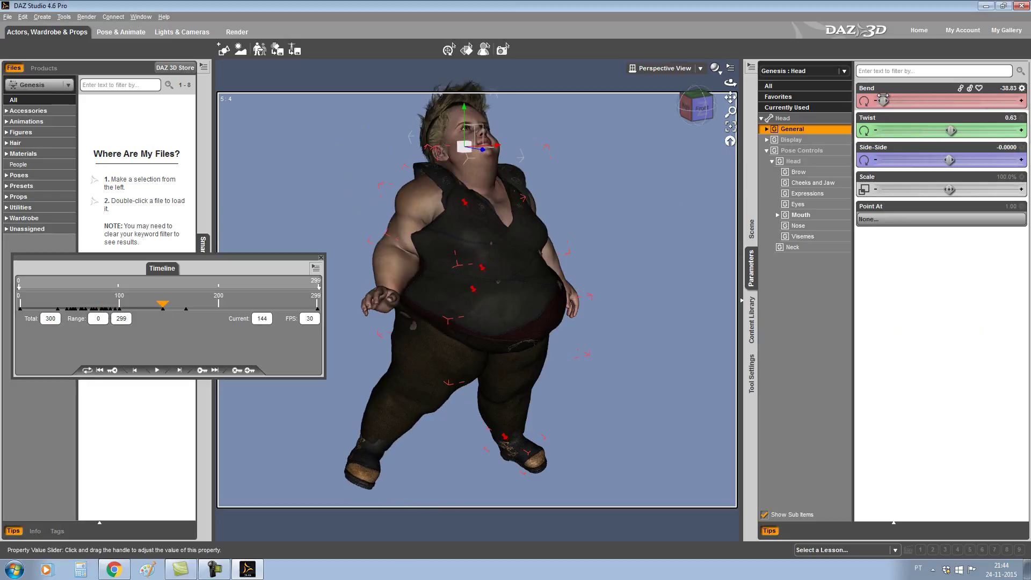
drag(163, 305, 212, 305)
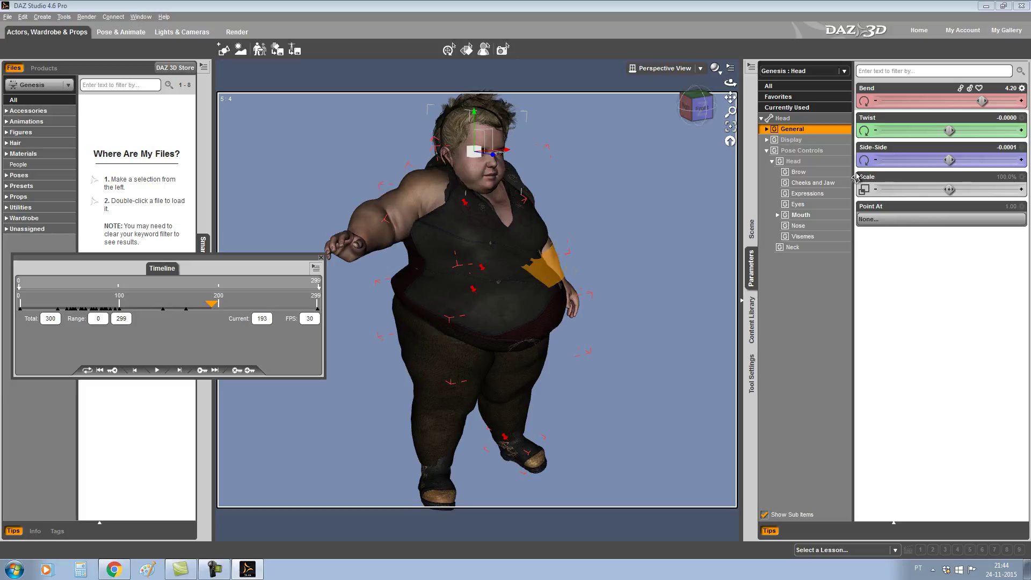
drag(949, 130, 1014, 131)
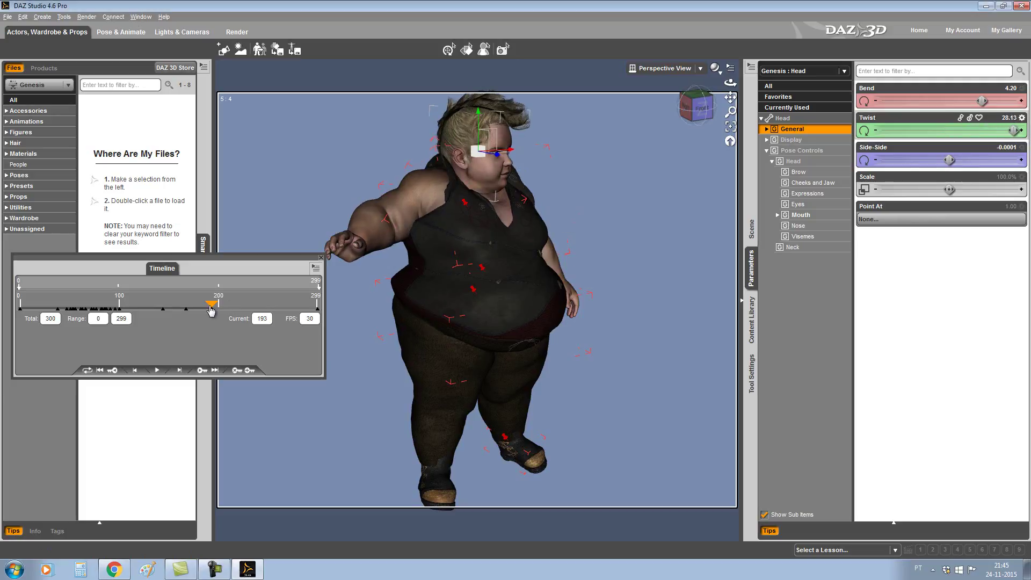
drag(211, 306, 270, 305)
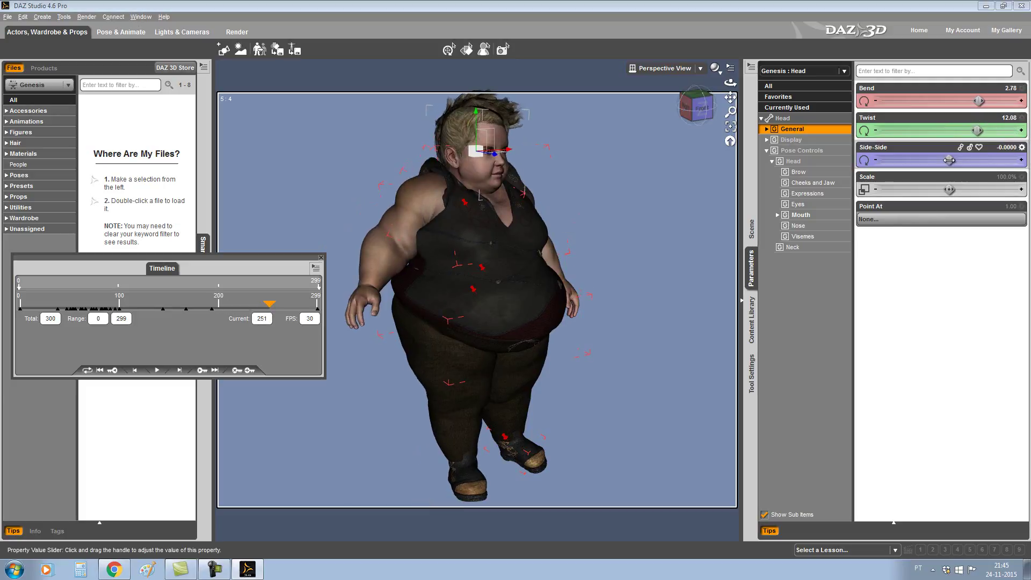
drag(950, 160, 880, 160)
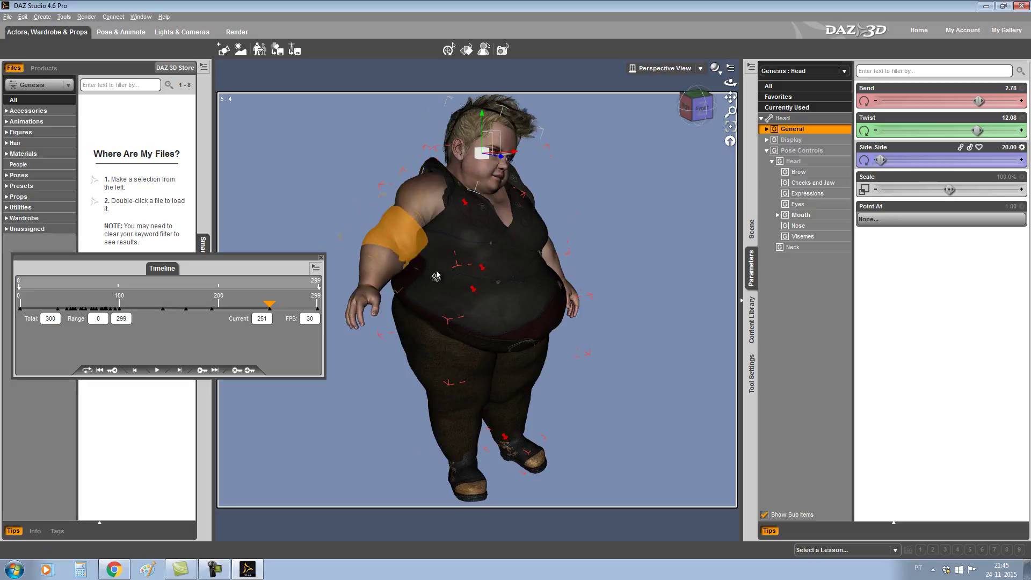
Step: Set the Concentrate and Glare head expressions to 1.00, view the face from the front, and rewind to frame 0
click(811, 193)
drag(865, 130, 1019, 130)
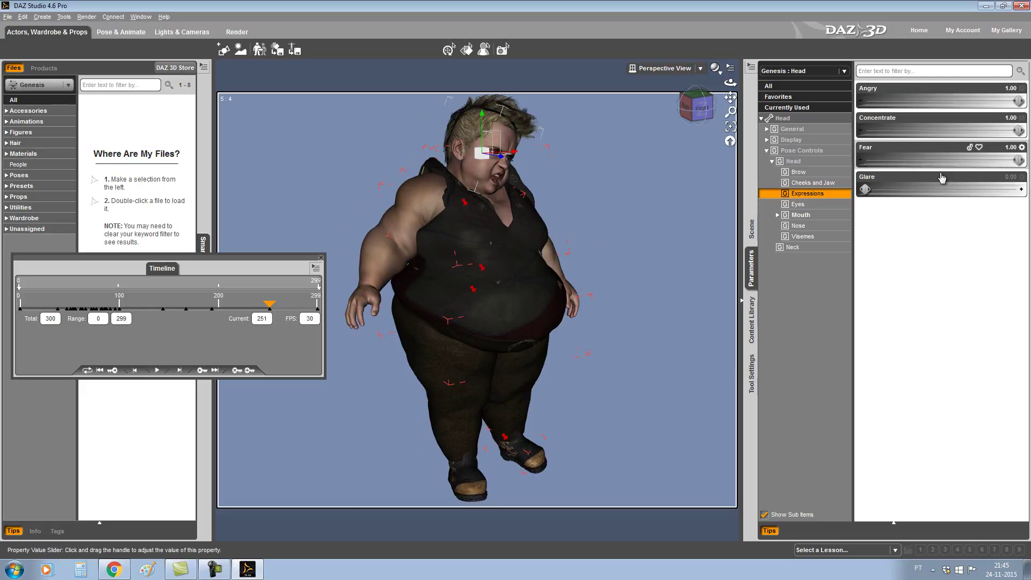
drag(1024, 160, 1027, 161)
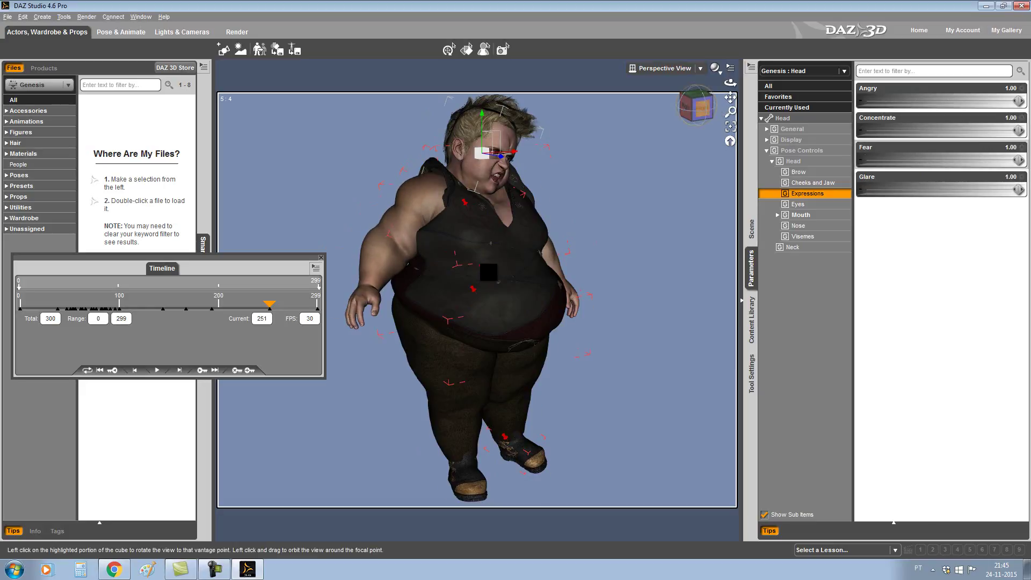
click(698, 107)
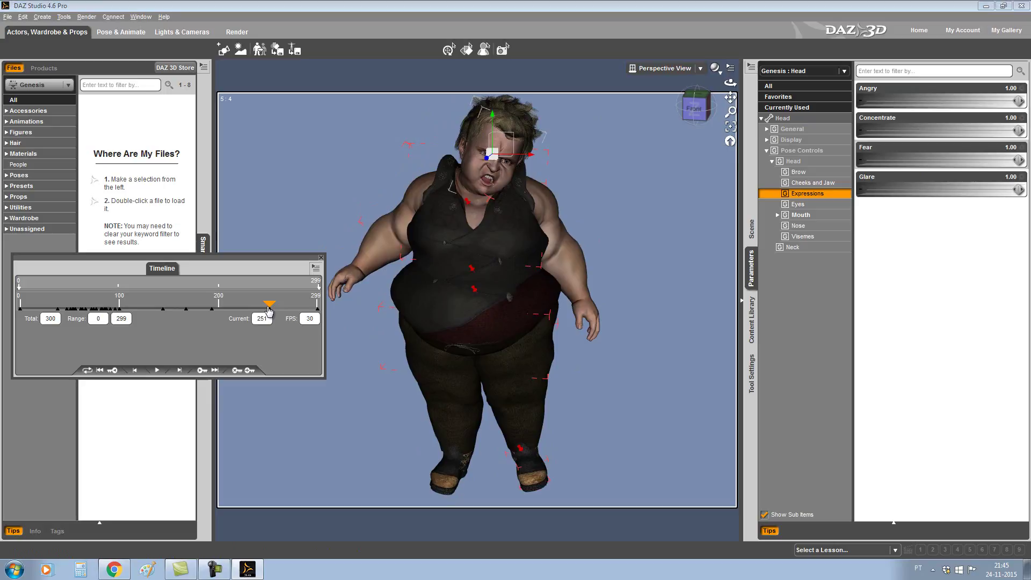
drag(270, 304, 0, 305)
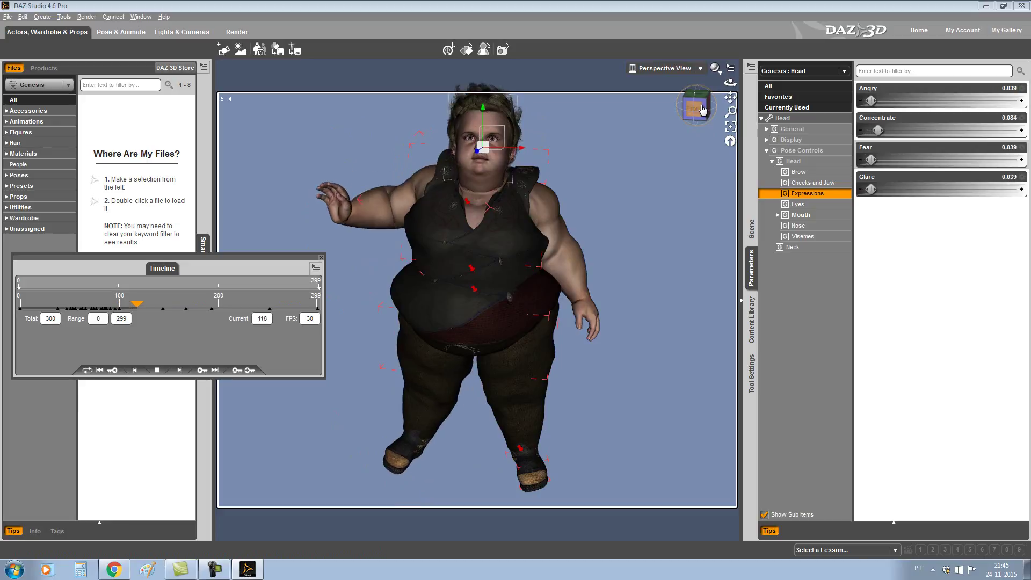
Step: Browse the Eyes and Mouth pose controls, close the floating Timeline, and deselect the figure
click(799, 204)
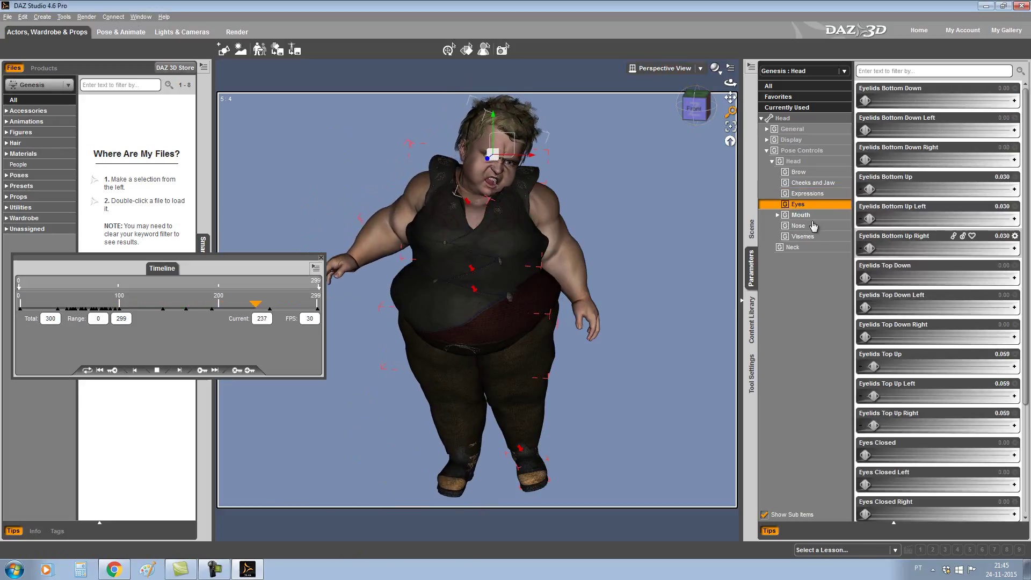
click(801, 215)
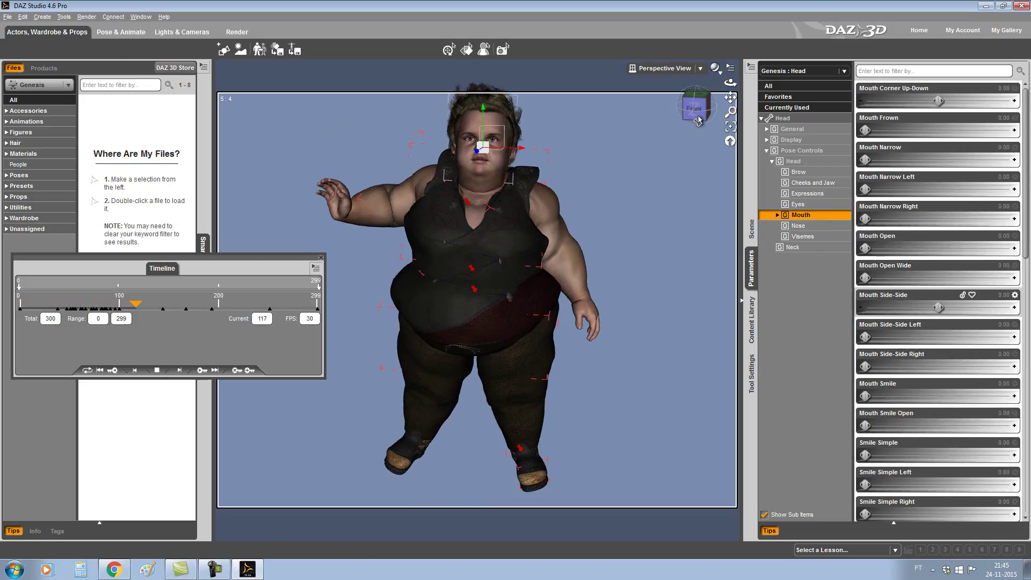
click(322, 259)
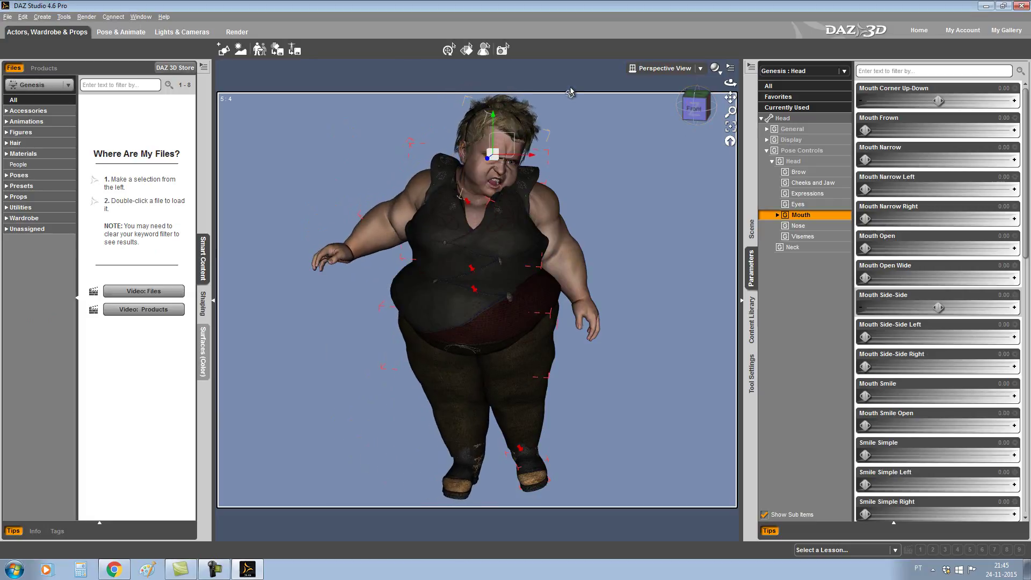
key(ctrl+u)
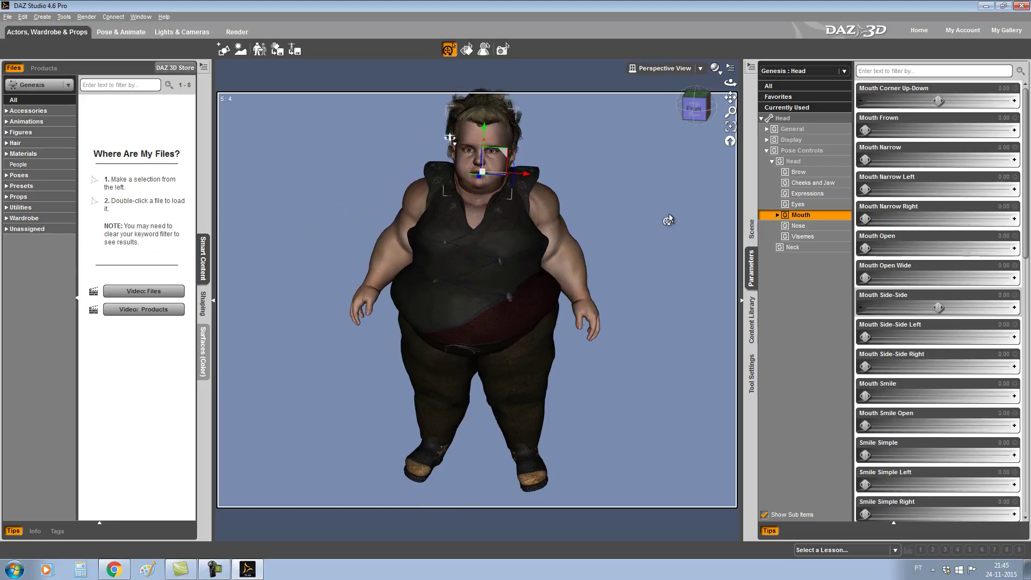
click(666, 218)
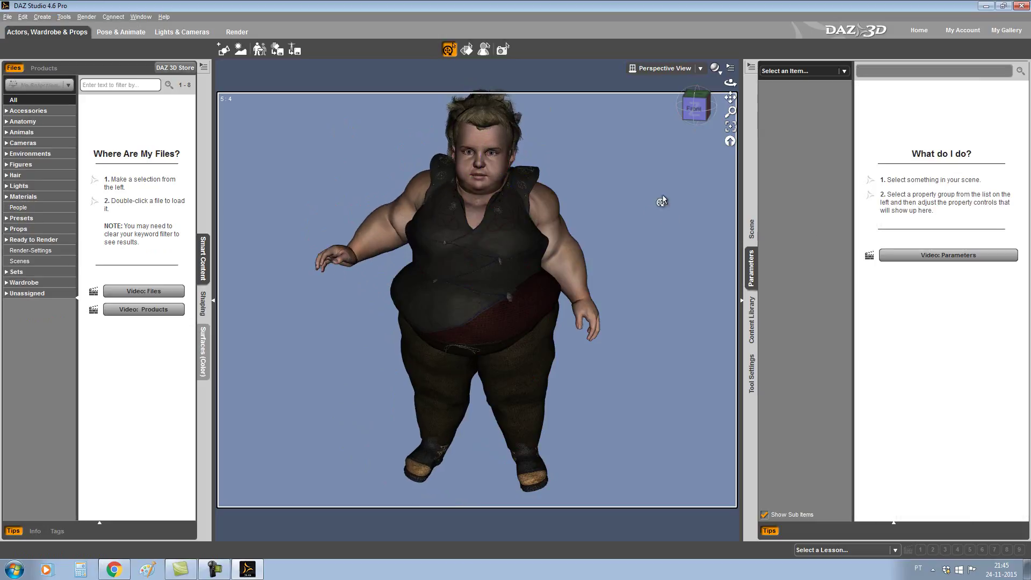
Step: Reopen the Timeline pane, stop playback and return to frame 0
click(141, 16)
mouse_move(193, 28)
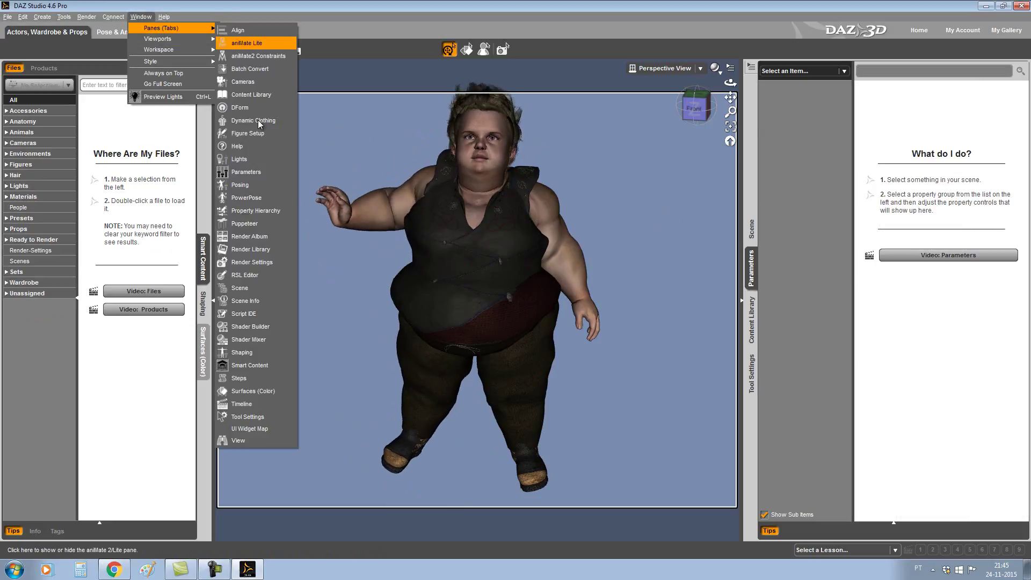
click(264, 405)
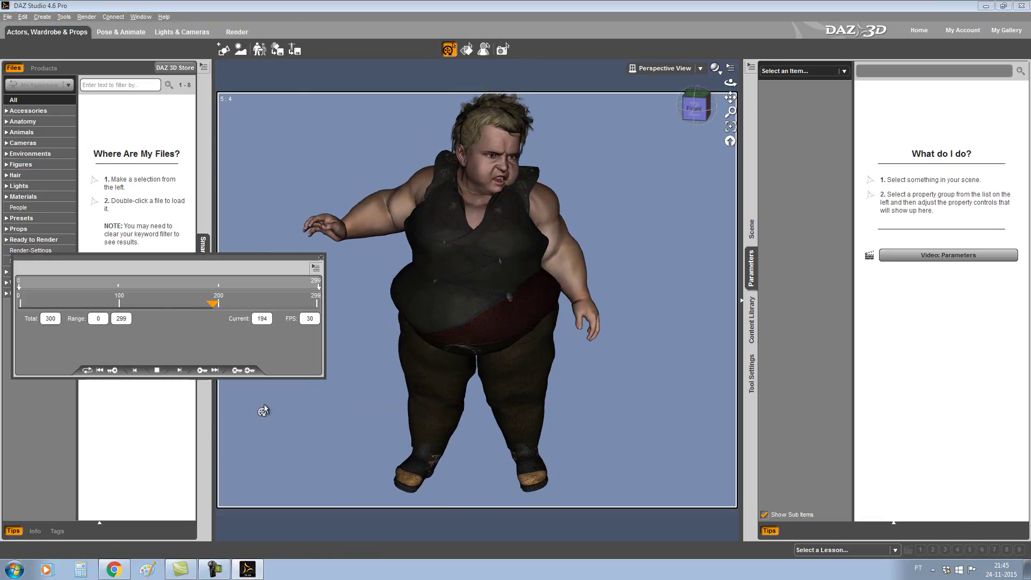
click(157, 370)
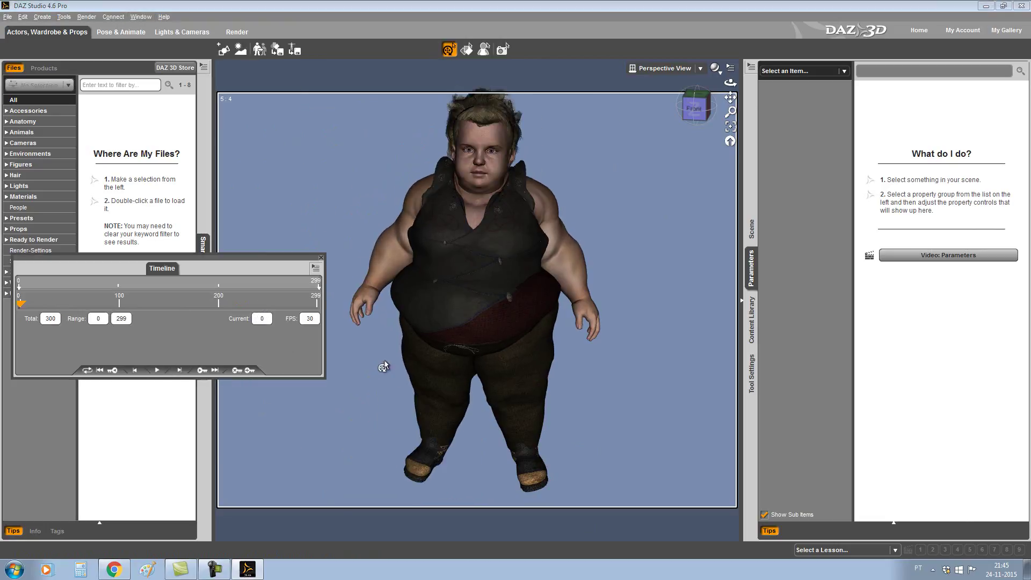
Step: Select the Genesis figure, right thumb and head, then clear the selection and close the Timeline
click(464, 291)
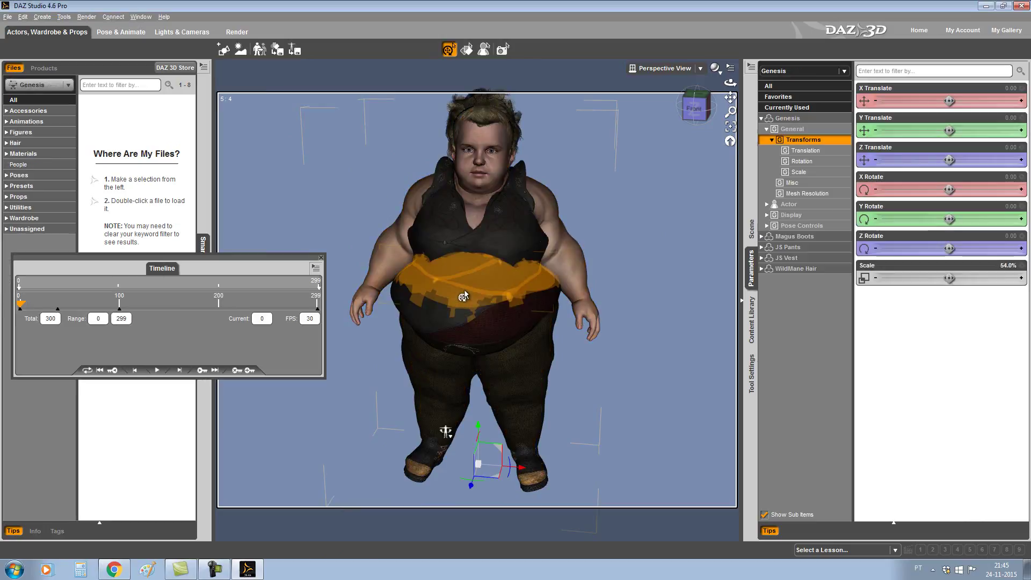
click(366, 297)
click(476, 176)
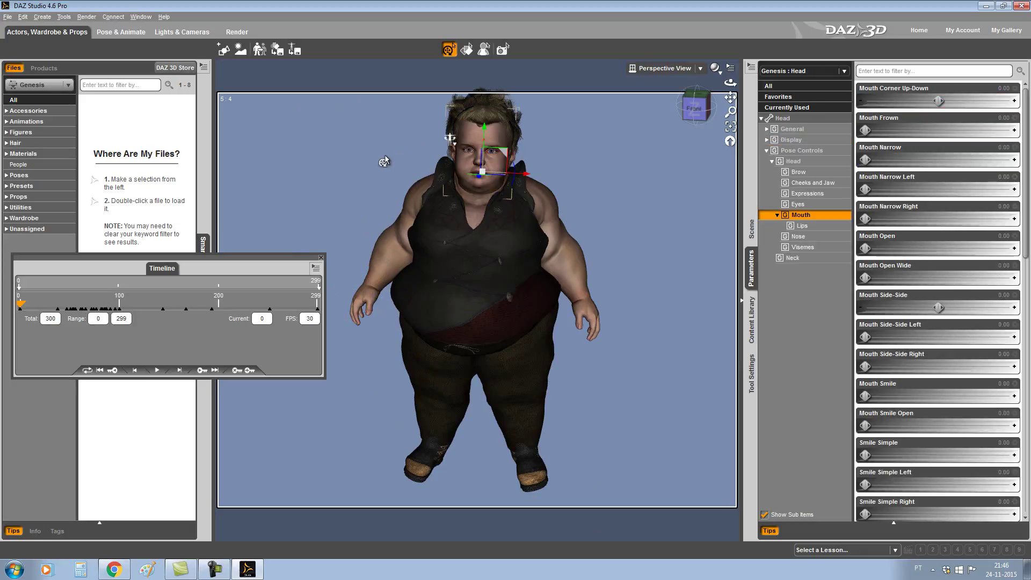
click(383, 161)
click(321, 258)
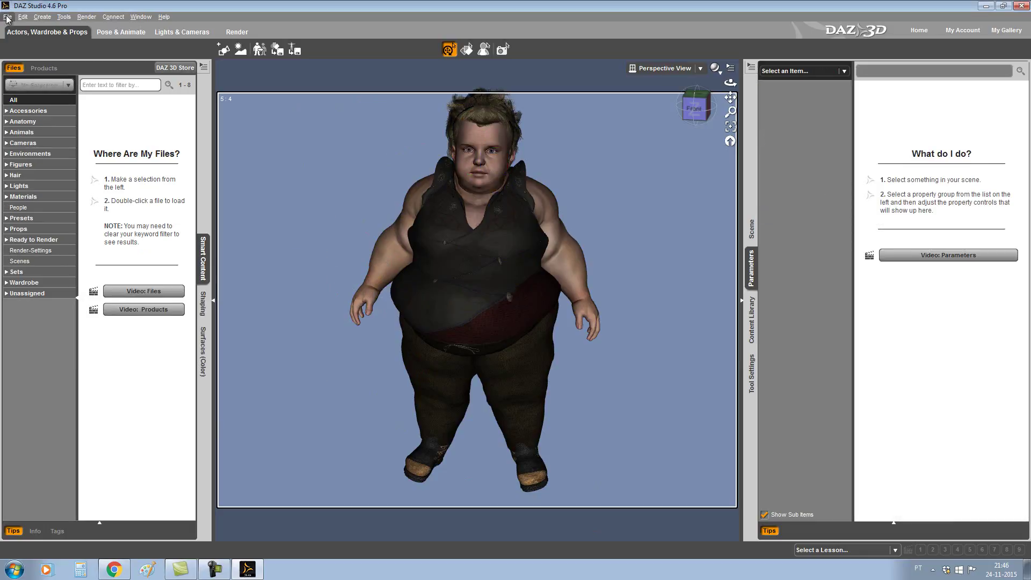
Step: Save the scene as Puto.duf in My Library/Scenes/Unity, then minimize DAZ Studio
click(7, 17)
mouse_move(48, 91)
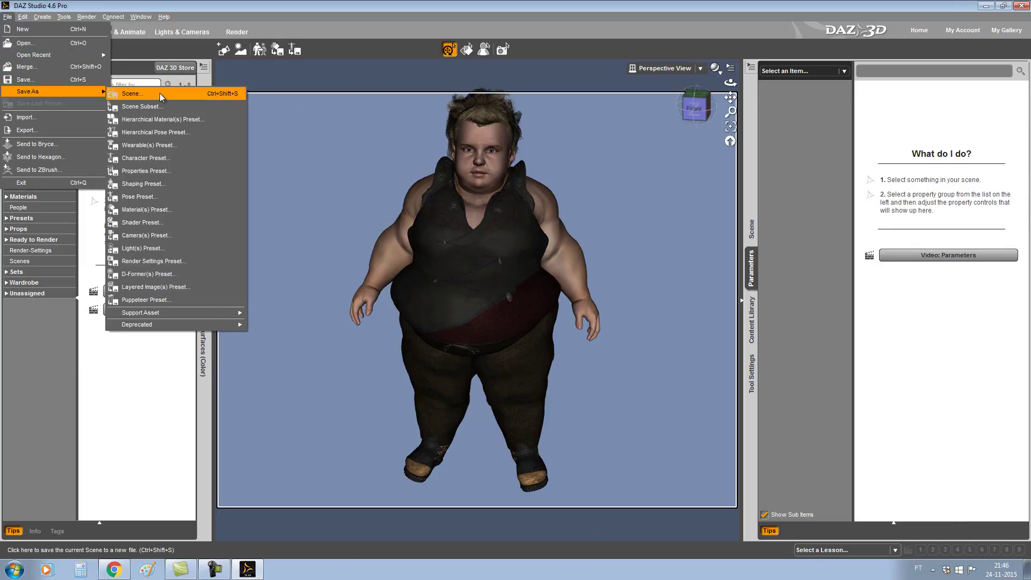
click(160, 93)
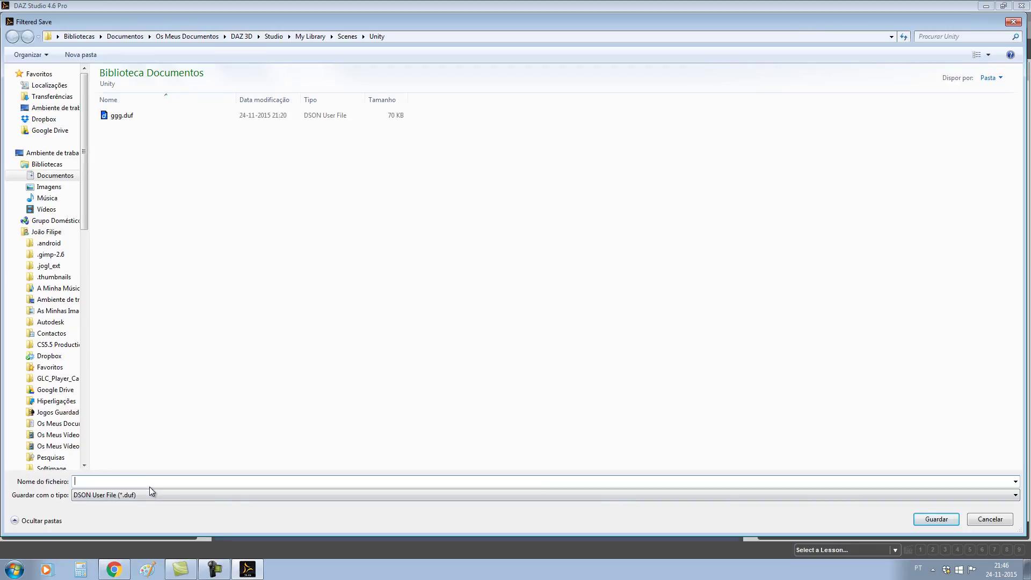
text(Pu)
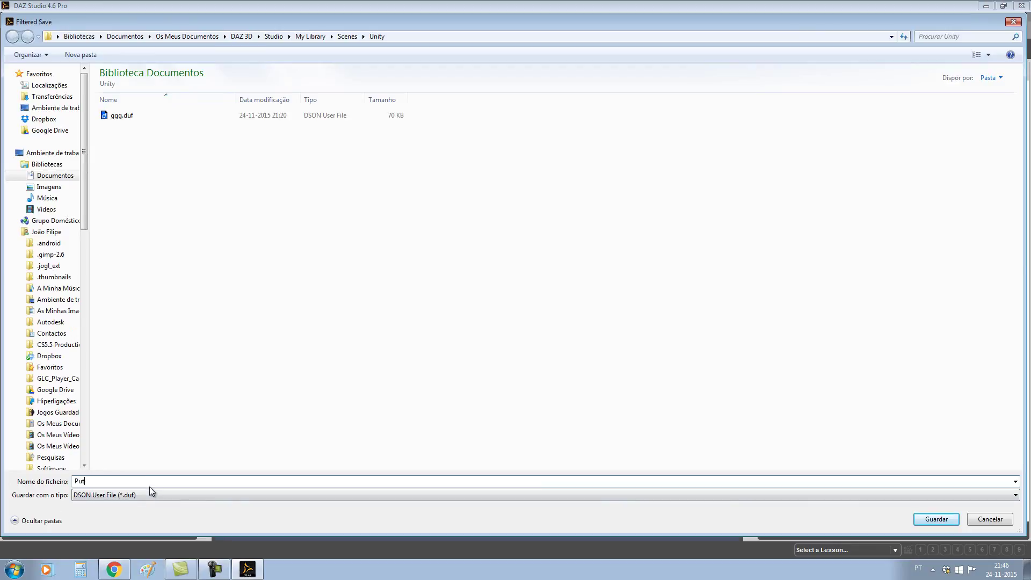
text(to)
click(931, 520)
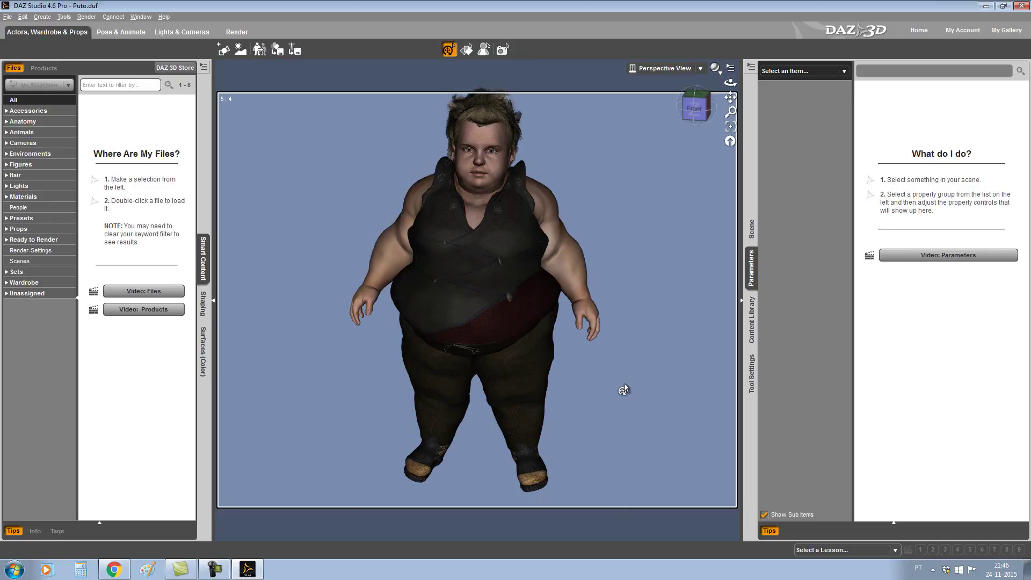
click(988, 9)
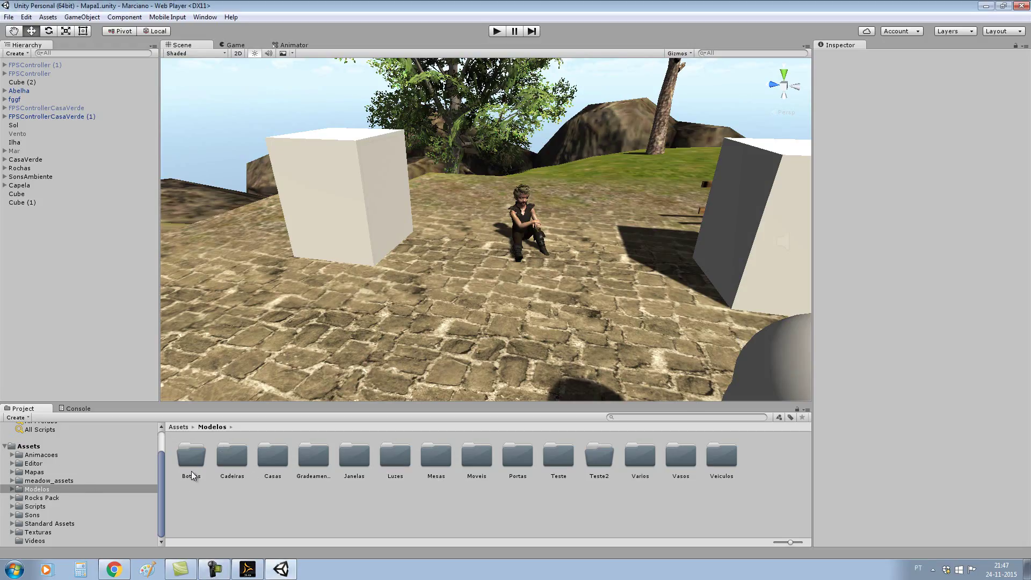
Step: Create a Personagens folder inside Assets/Modelos and open it
right_click(384, 510)
mouse_move(457, 330)
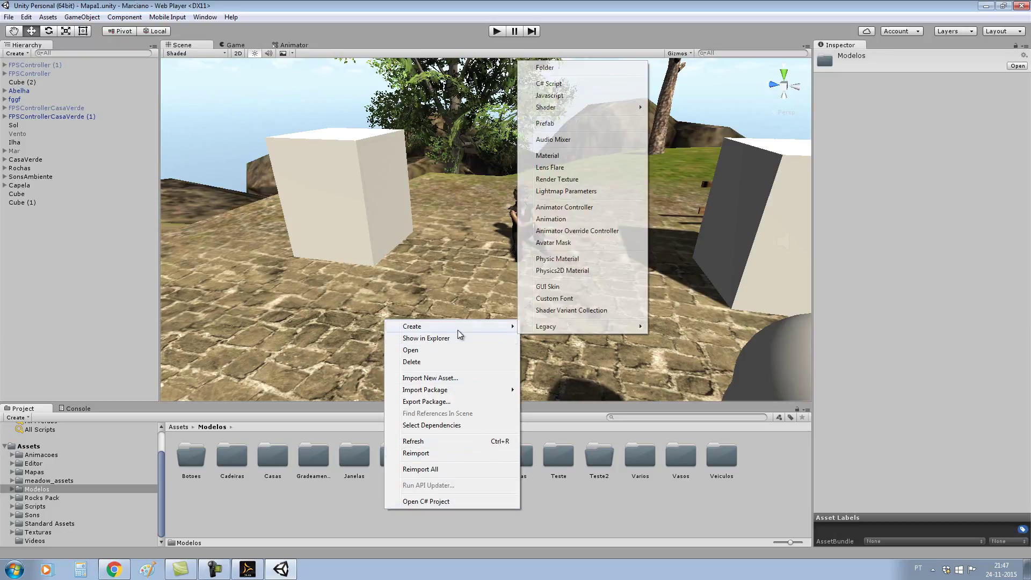
click(592, 68)
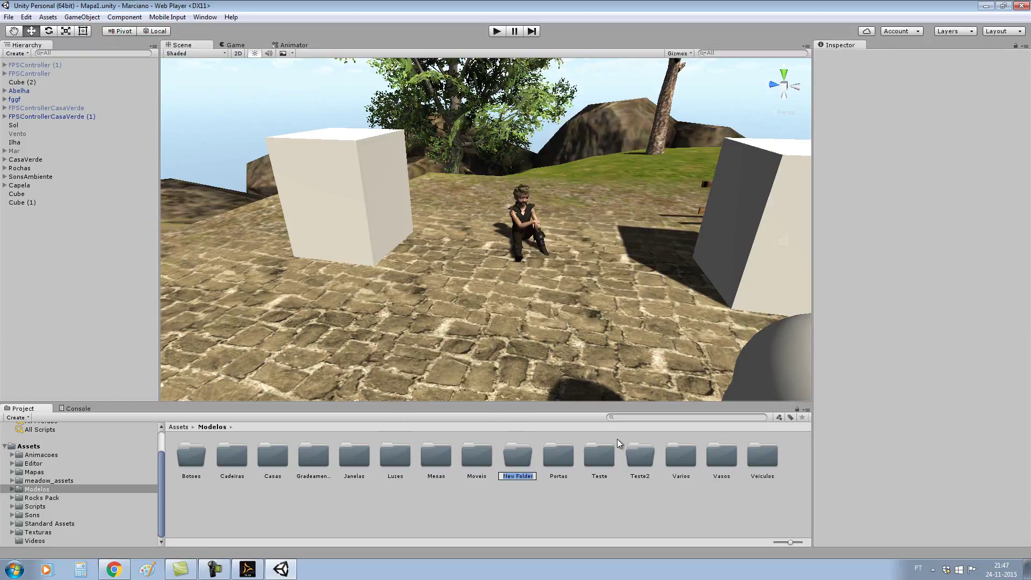
text(Personagens)
double_click(518, 459)
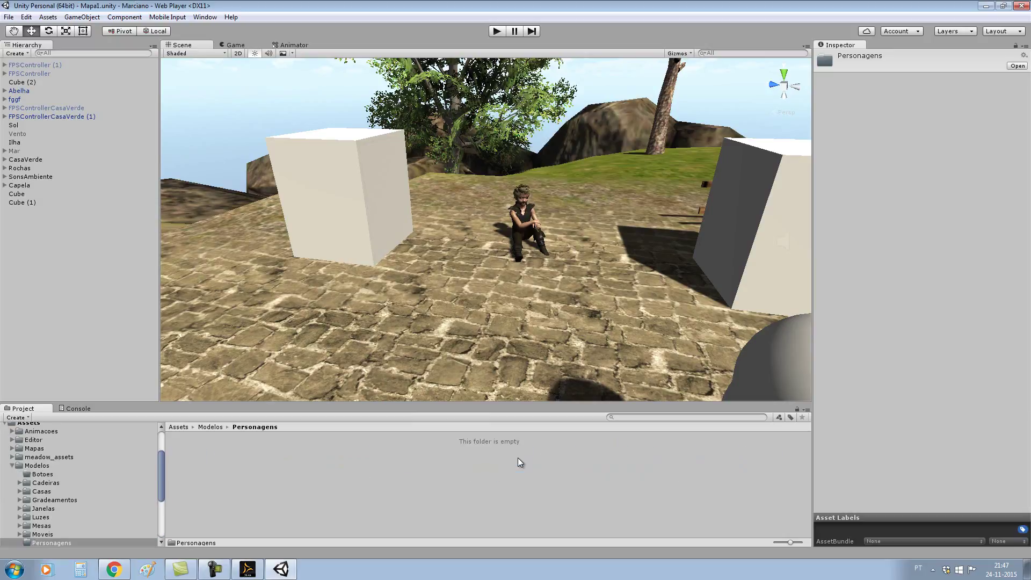
Step: Create and open a Puto folder inside Personagens, then return to DAZ Studio
right_click(367, 469)
mouse_move(443, 289)
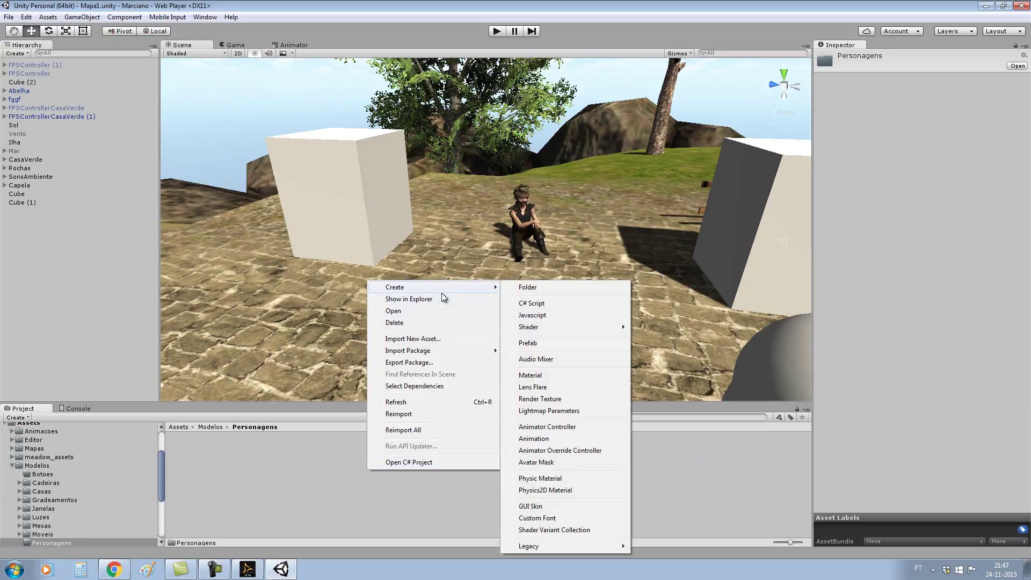
click(524, 289)
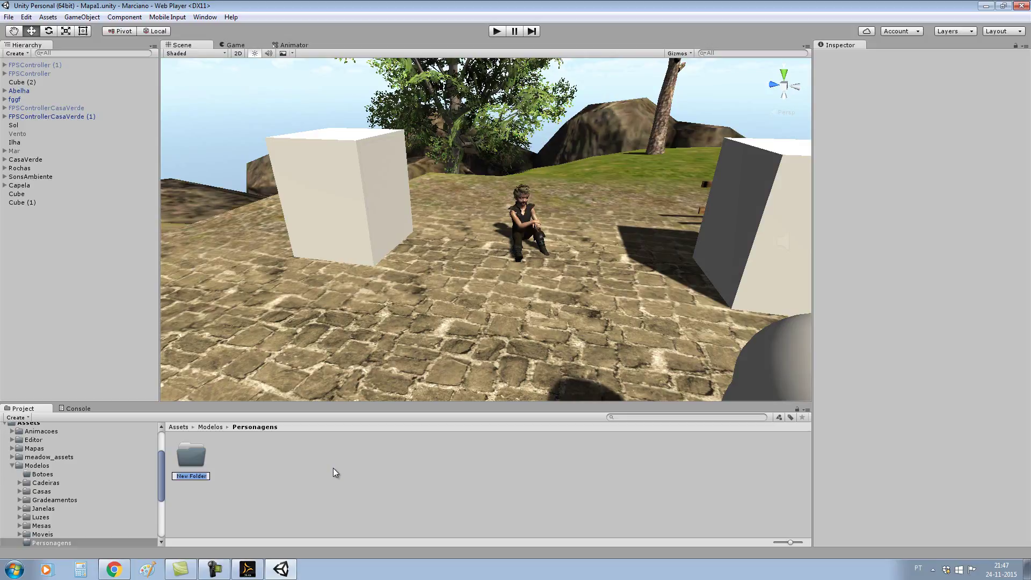
text(Puto)
key(Return)
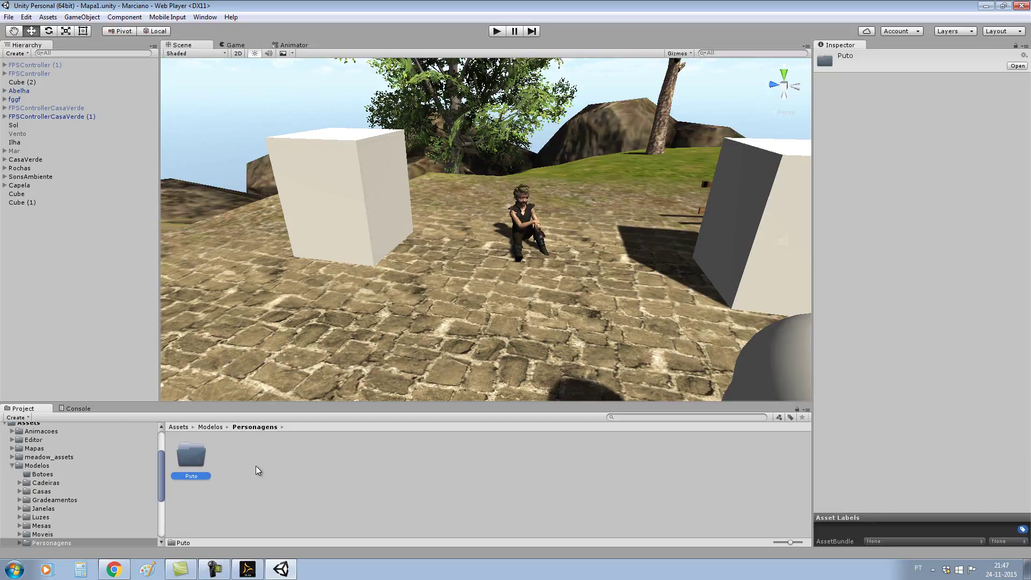
double_click(196, 459)
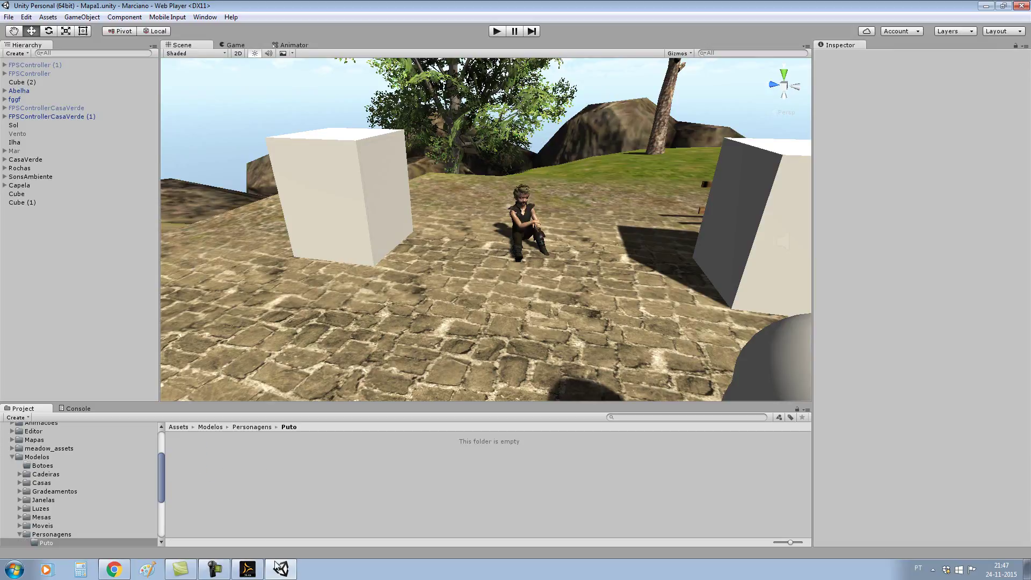
click(251, 573)
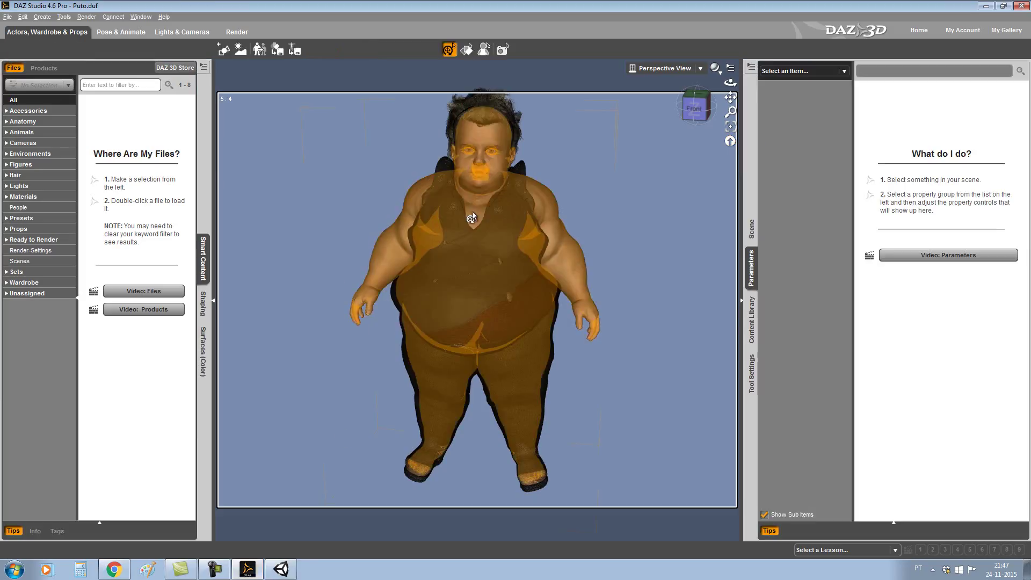
Step: Export the scene as Puto (COLLADA .dae) into Assets/Modelos/Personagens/Puto
click(10, 19)
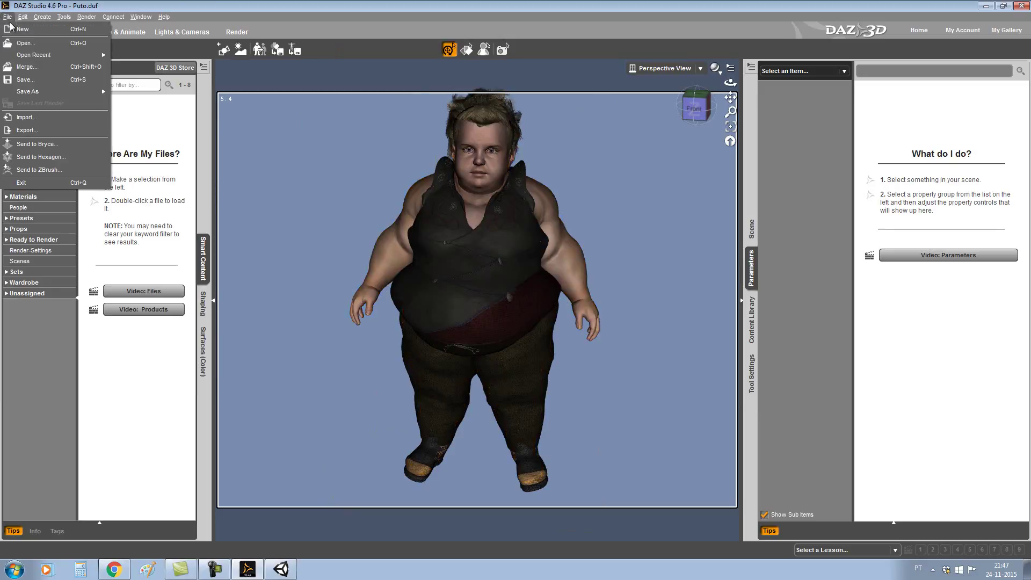
click(46, 130)
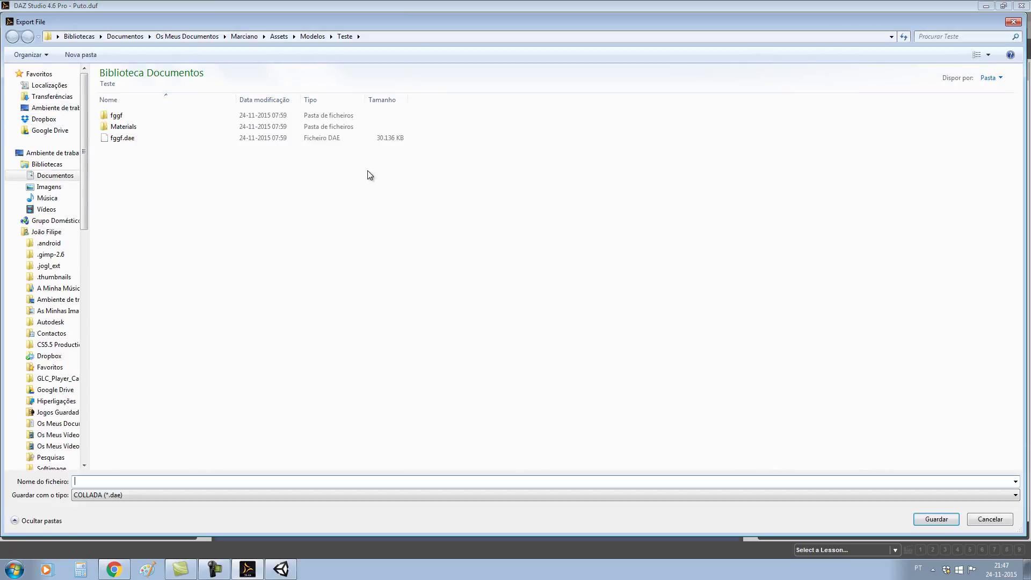
click(317, 36)
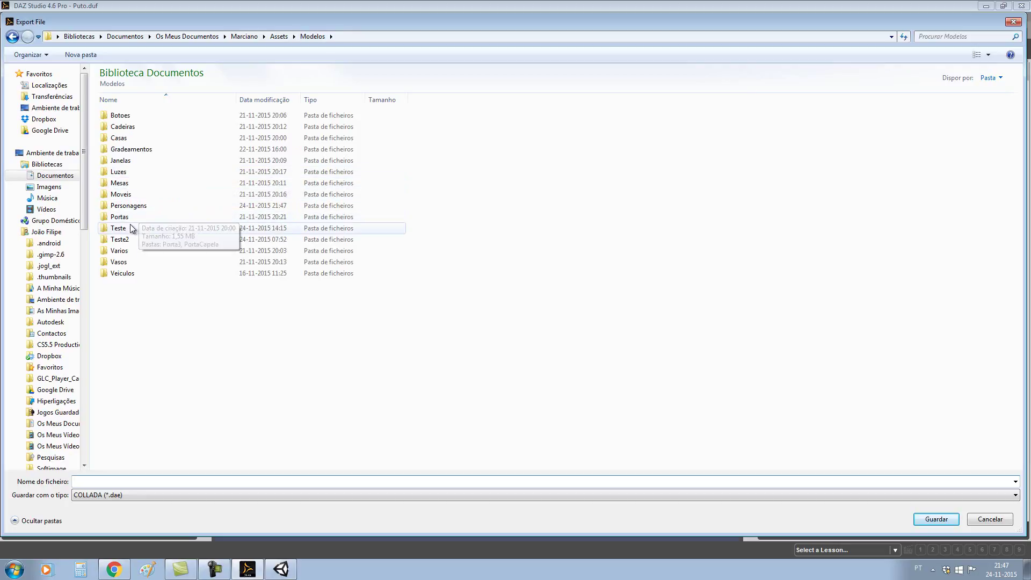
double_click(135, 206)
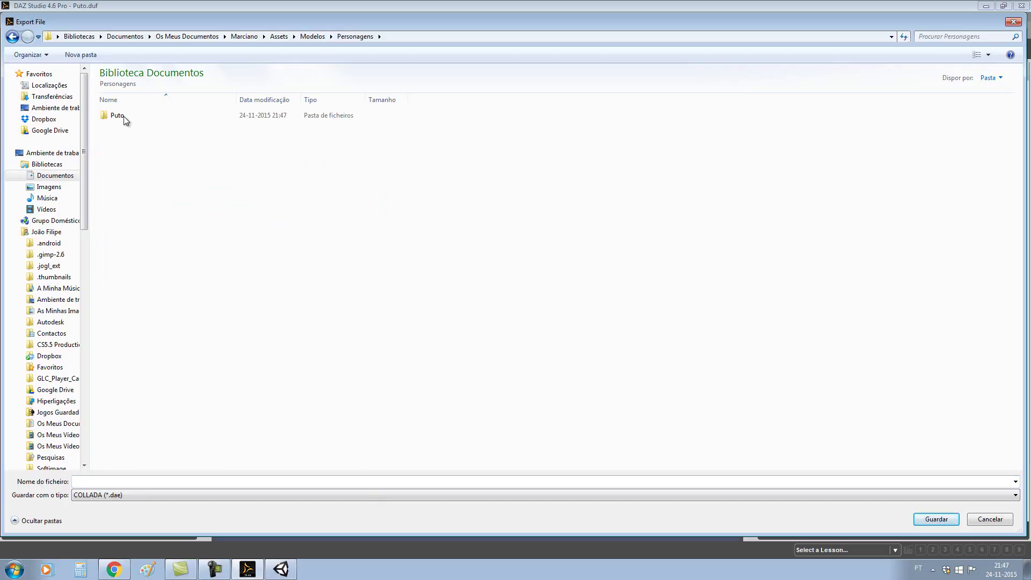
double_click(124, 116)
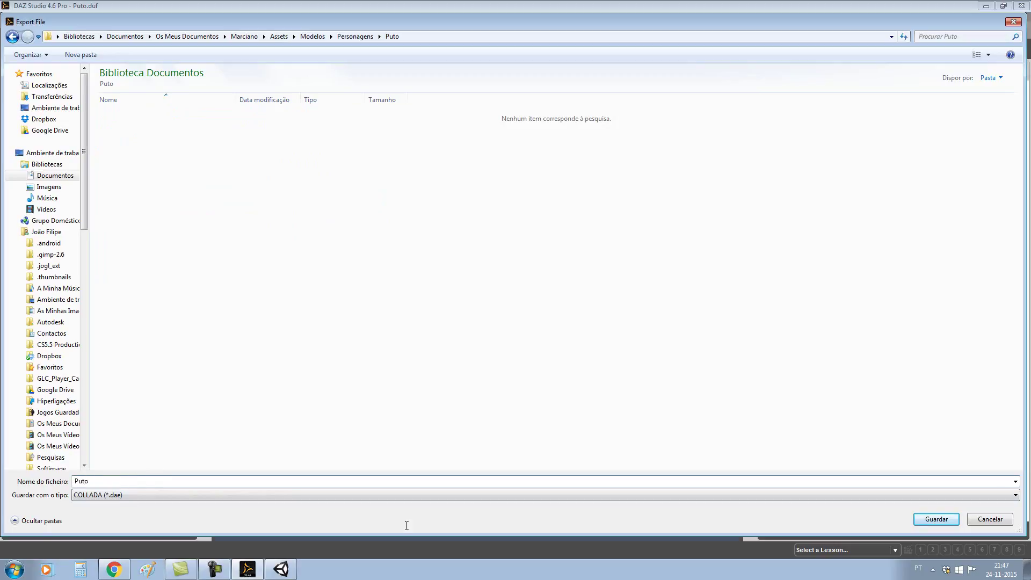
click(926, 520)
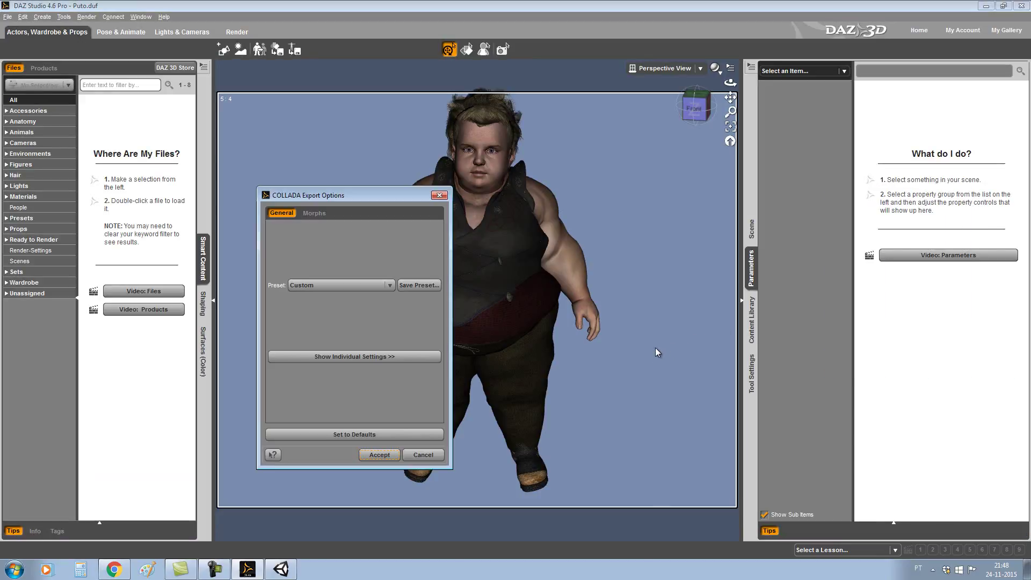
Step: Apply the Unity COLLADA preset, review its individual settings, accept the export, and minimize DAZ Studio
click(383, 289)
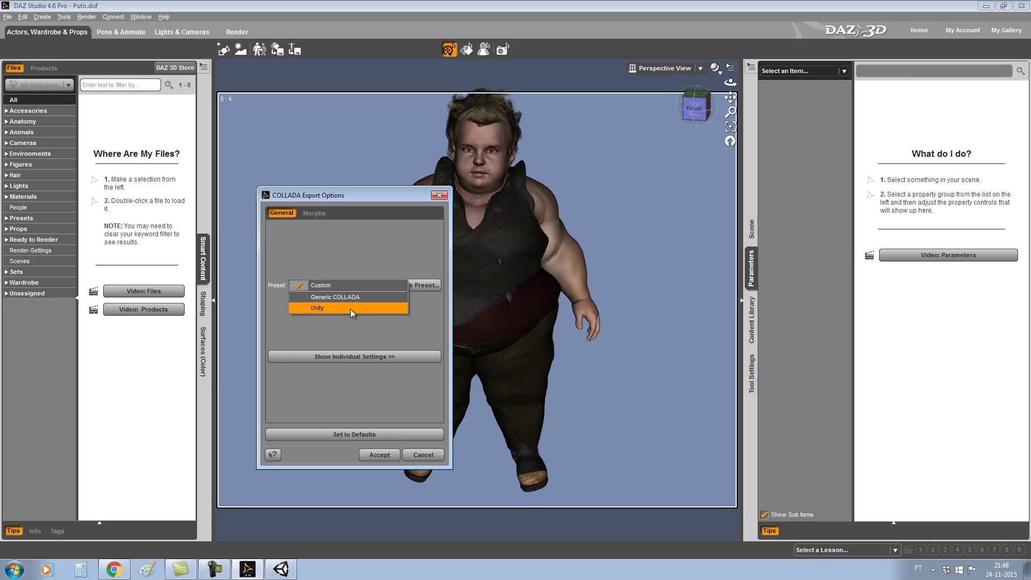
click(350, 308)
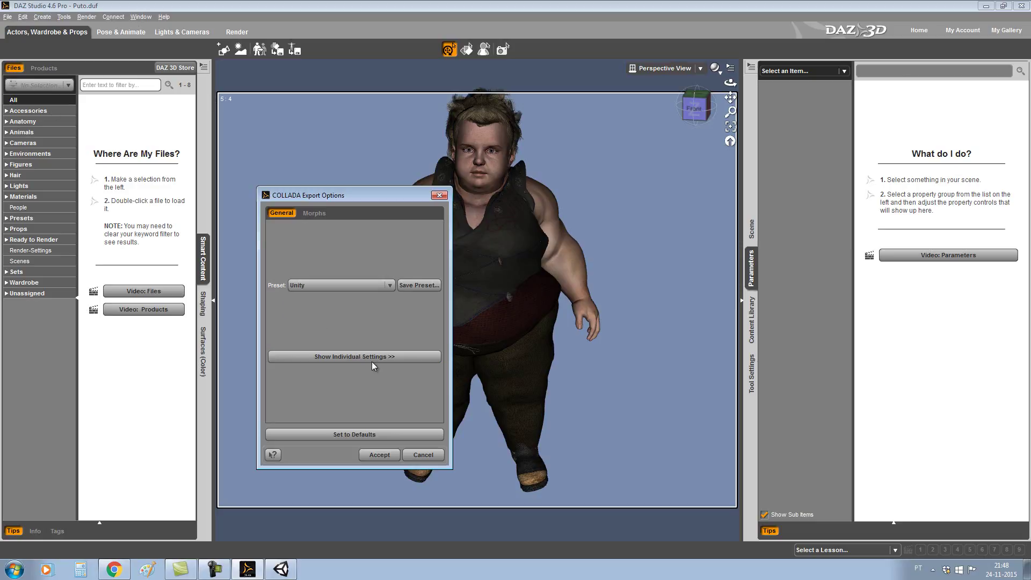
click(390, 359)
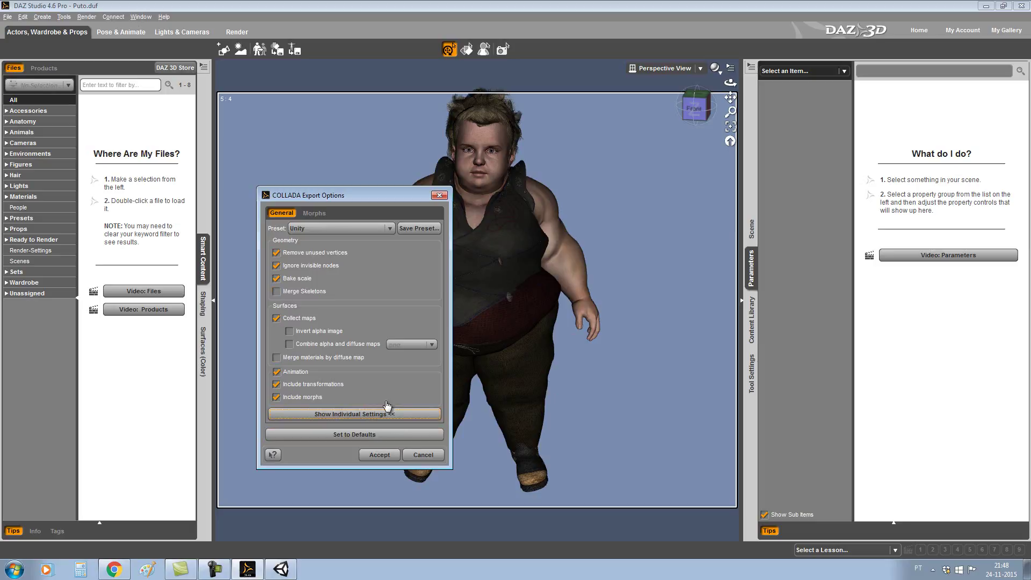
click(381, 457)
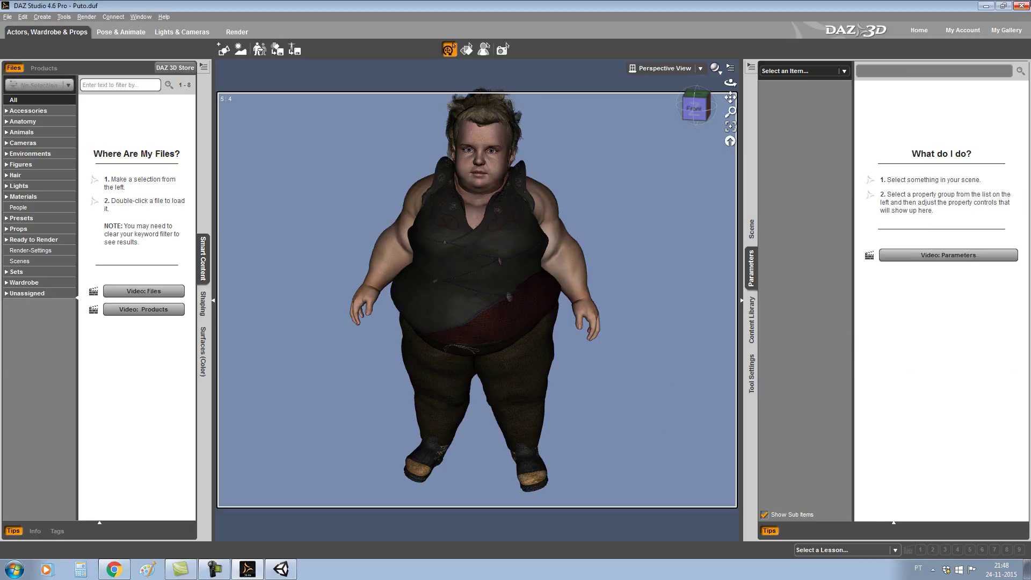
click(986, 6)
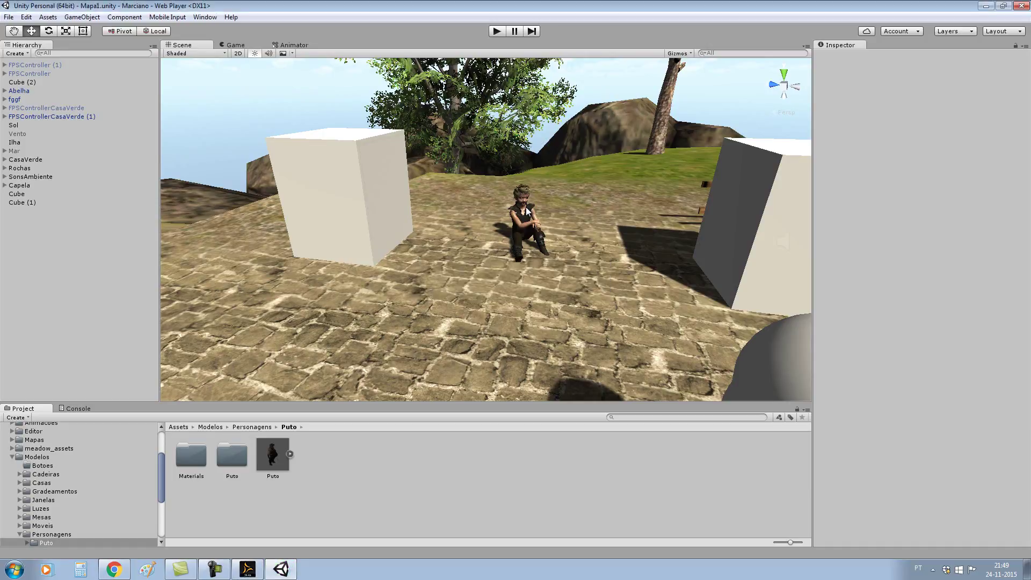
Step: Select the fggf character in the Scene view to inspect its Animation clips Take0–Take4
click(526, 215)
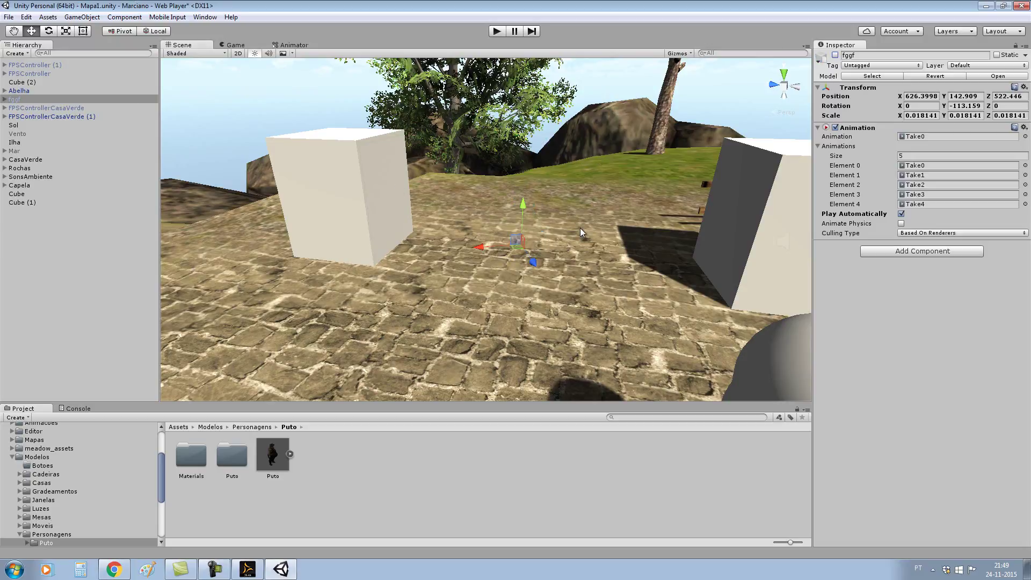
Step: Expand the Puto model's sub-assets and preview the Take 001 clip from the front
click(580, 228)
click(286, 446)
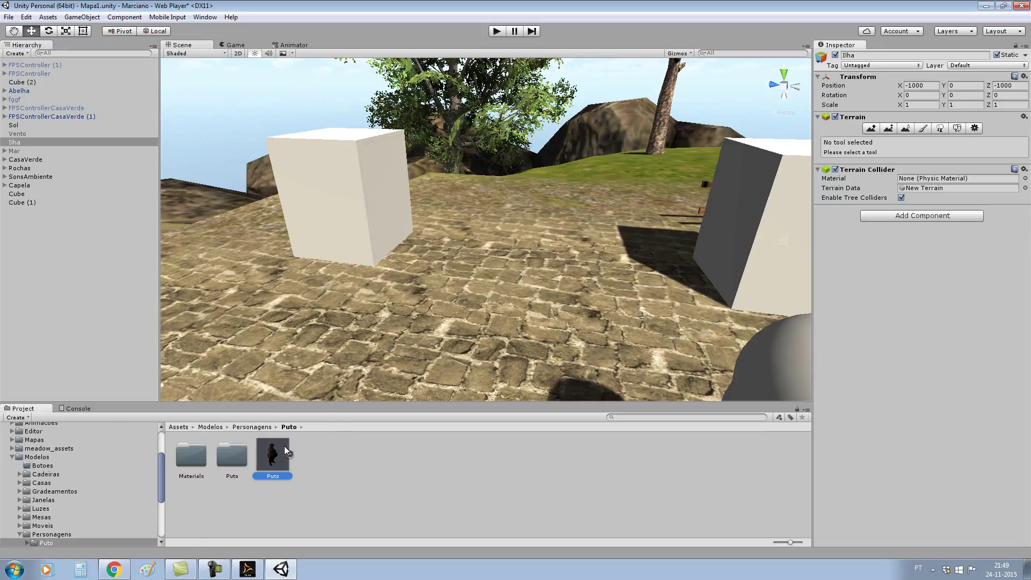
click(290, 454)
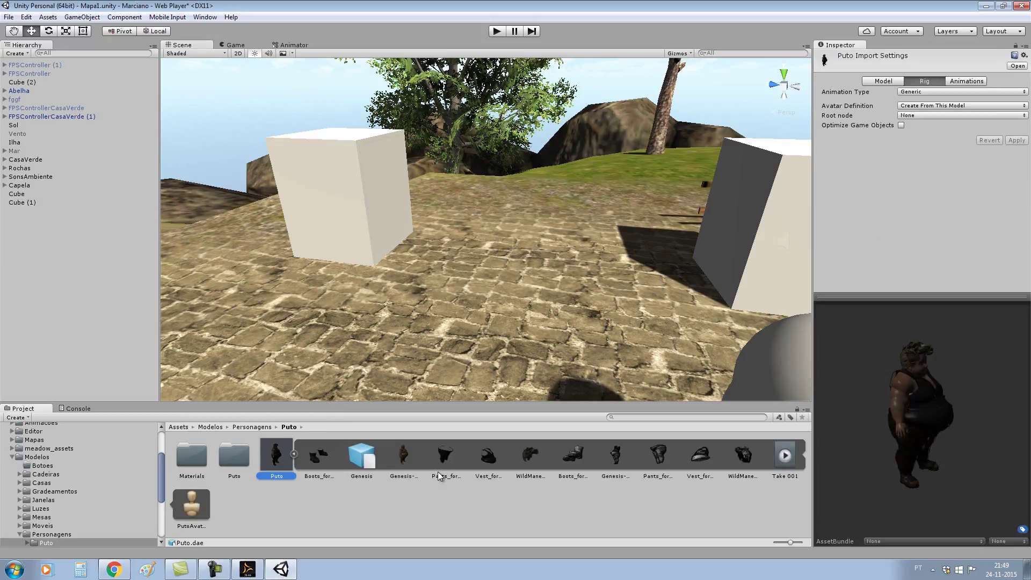
click(785, 456)
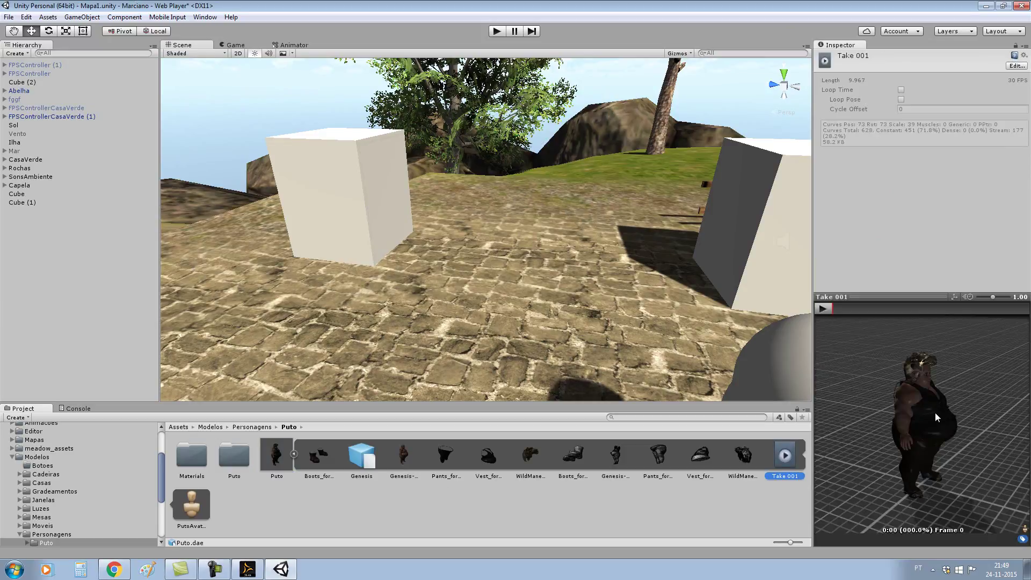
drag(935, 418, 847, 407)
scroll(913, 411, up, 5)
mouse_move(812, 339)
mouse_down()
mouse_move(508, 305)
mouse_move(517, 306)
mouse_up()
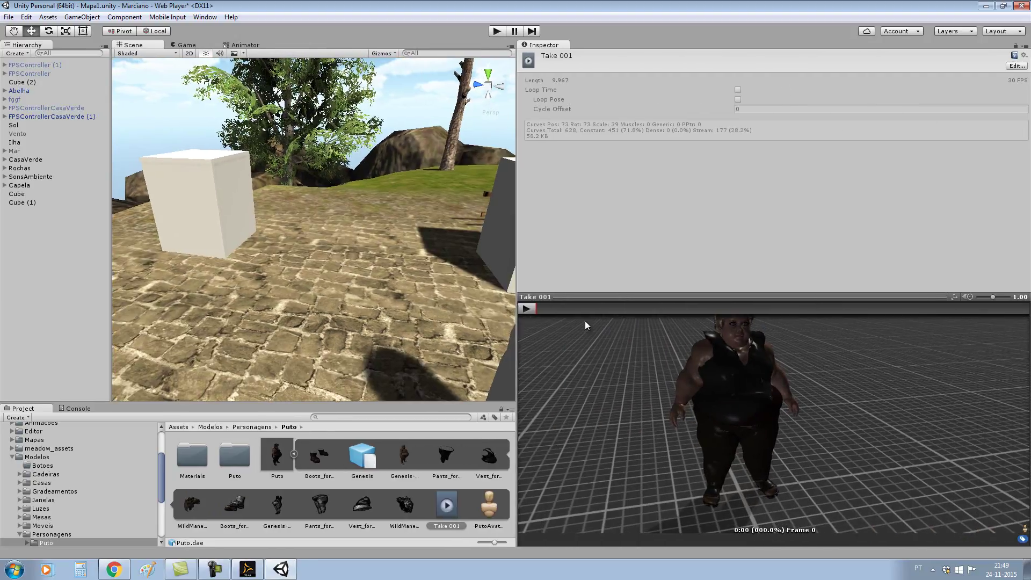
mouse_move(781, 341)
mouse_down()
mouse_move(766, 370)
mouse_move(788, 357)
mouse_up()
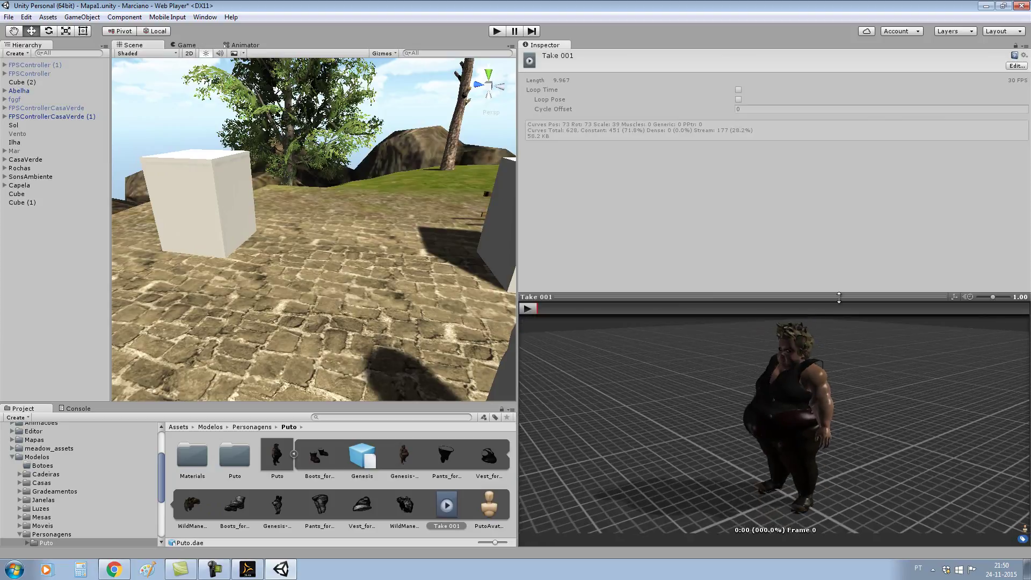
drag(839, 298, 839, 202)
scroll(849, 272, up, 3)
mouse_move(849, 272)
mouse_down()
mouse_move(800, 323)
mouse_move(851, 345)
mouse_move(964, 321)
mouse_move(881, 365)
mouse_up()
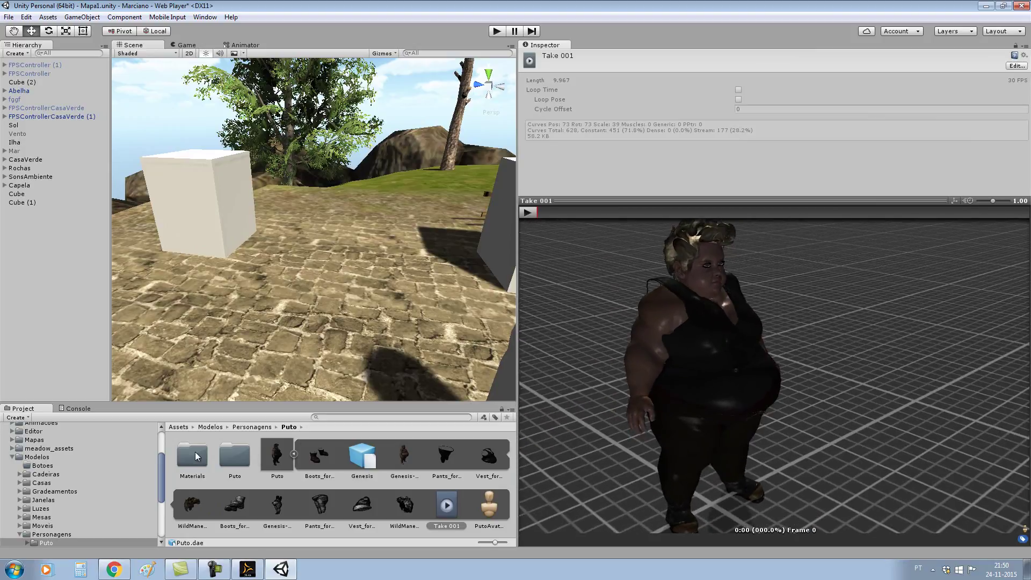
Step: Browse the character materials in the Materials folder, then reselect the Puto model
double_click(190, 458)
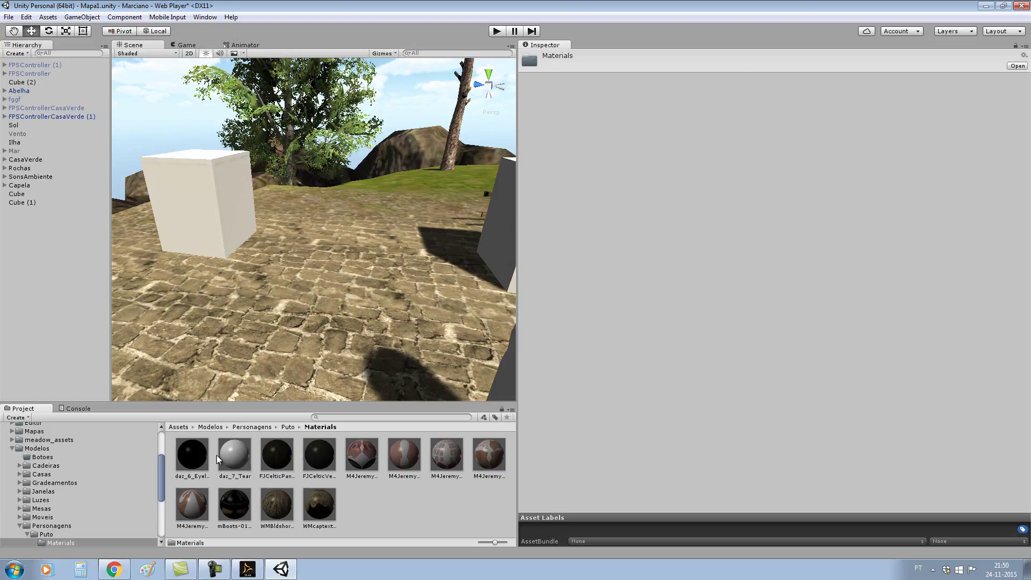
click(232, 457)
click(317, 460)
click(361, 459)
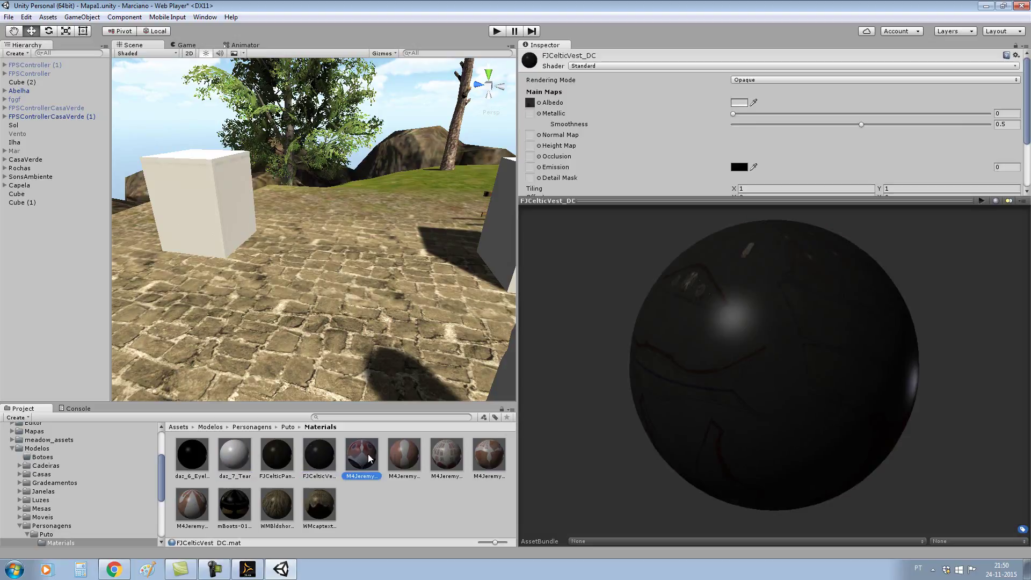
click(404, 456)
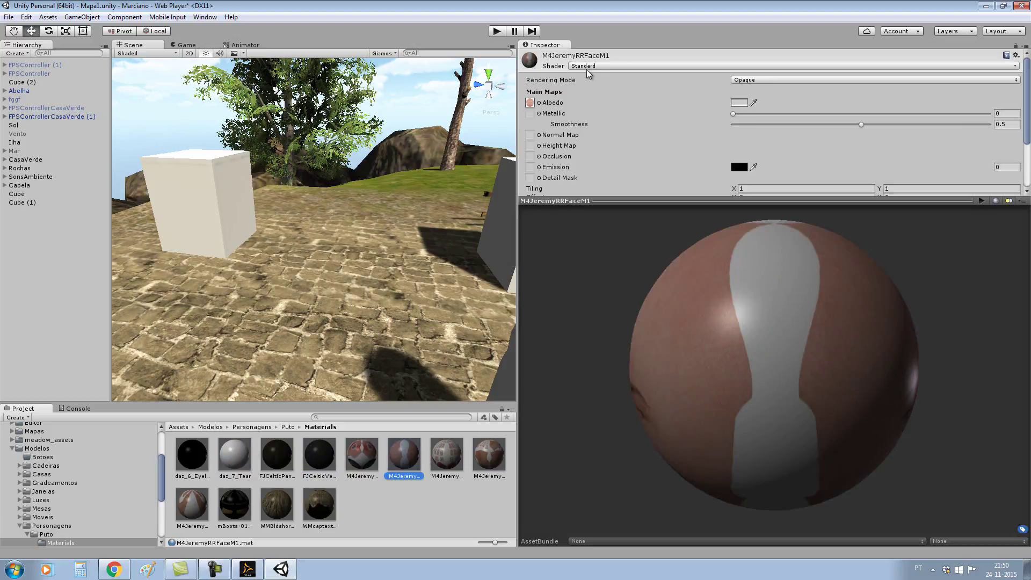
click(286, 427)
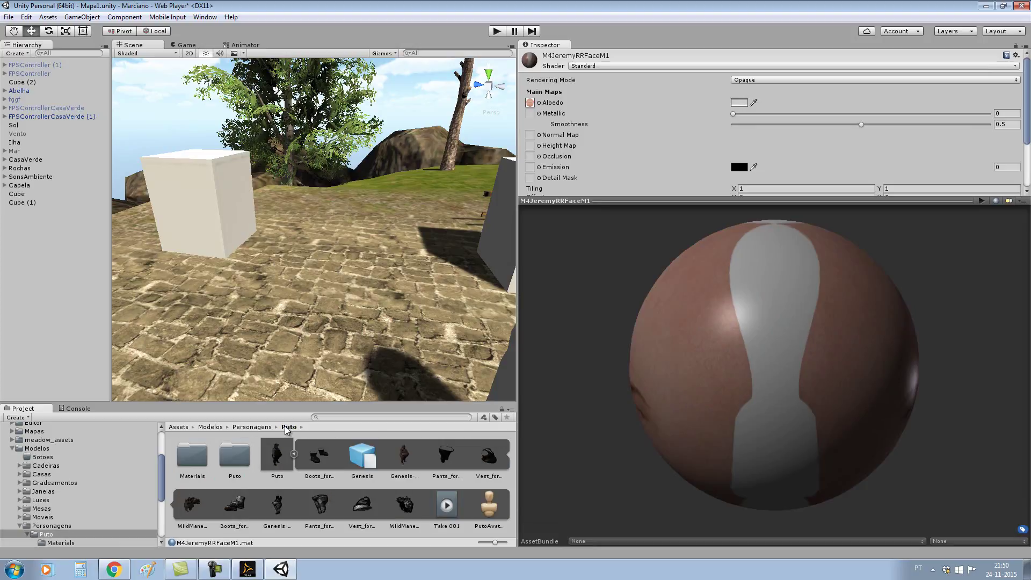
click(280, 459)
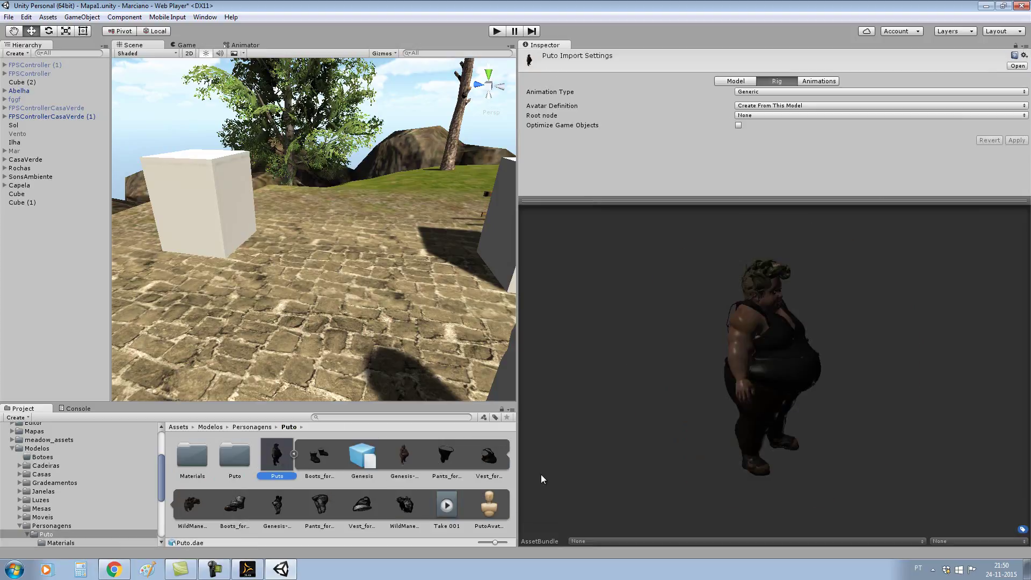
click(448, 505)
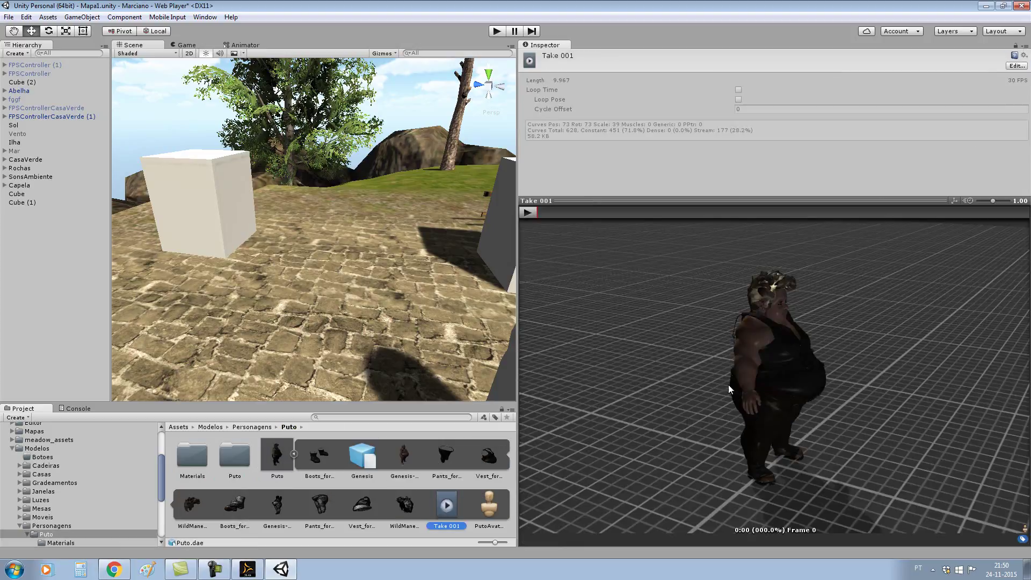
click(527, 213)
drag(801, 361, 696, 357)
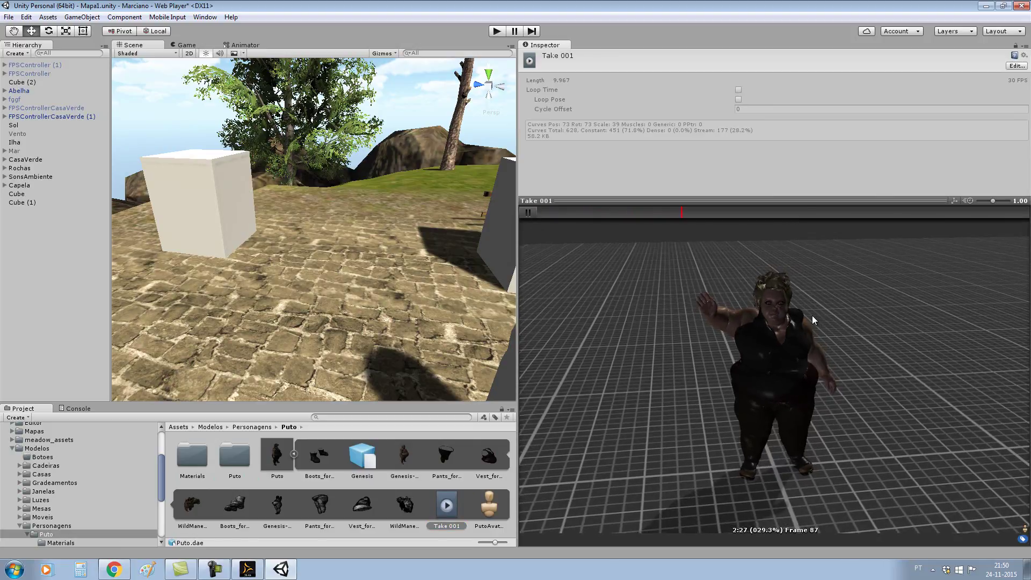
scroll(811, 315, up, 2)
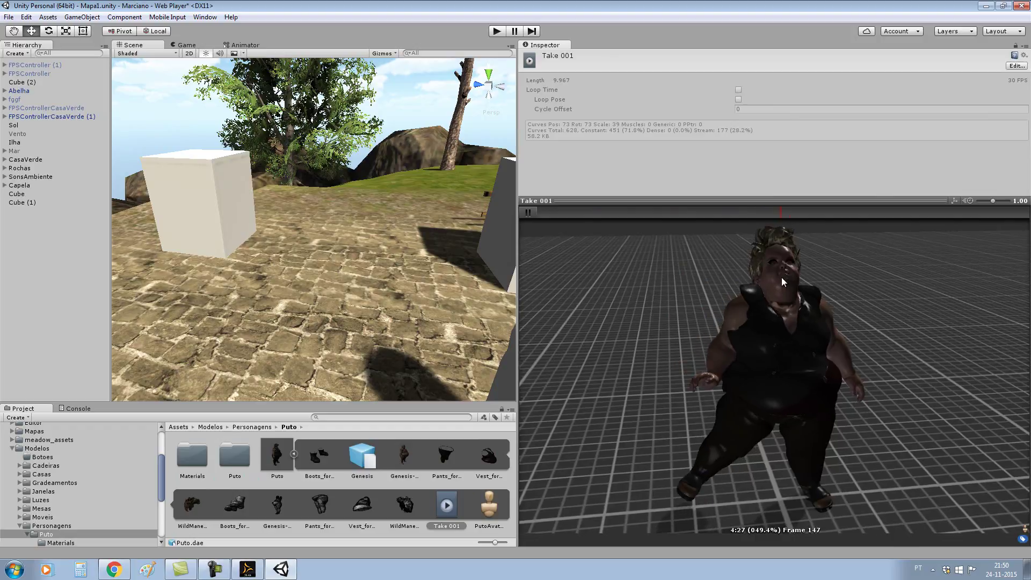
scroll(787, 278, up, 2)
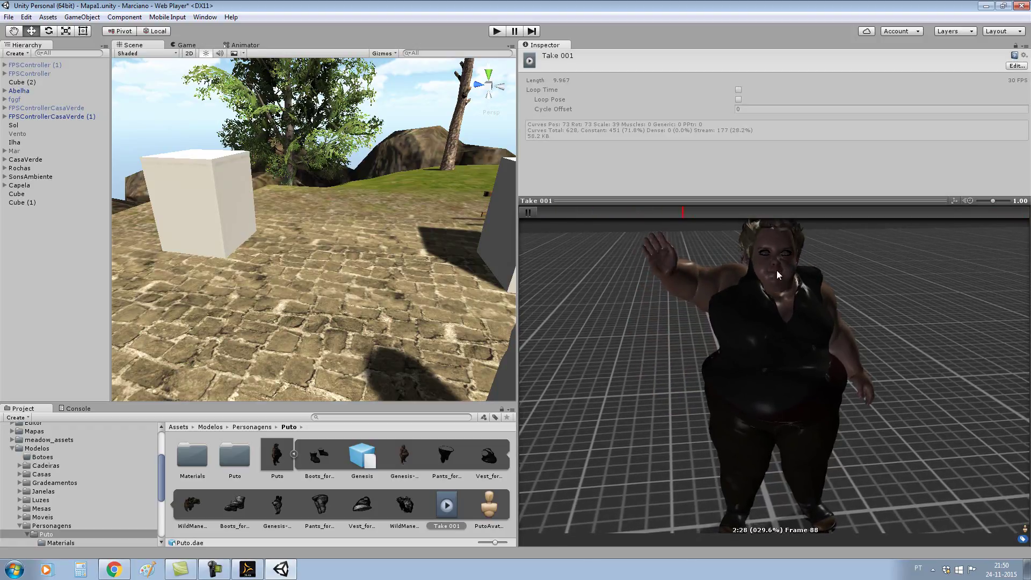
drag(826, 284, 659, 296)
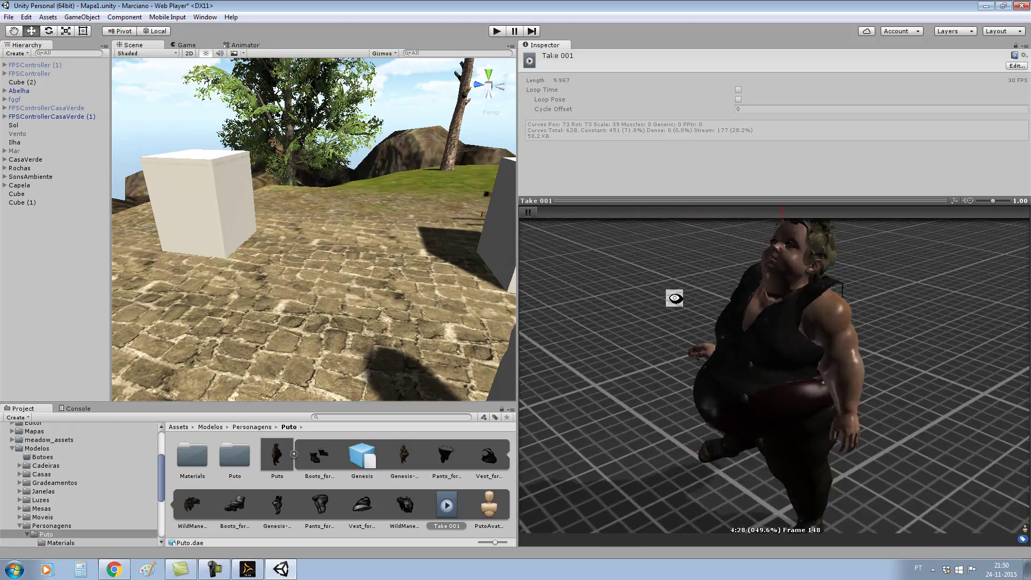
mouse_move(659, 297)
mouse_down()
mouse_move(812, 307)
mouse_move(655, 329)
mouse_move(720, 387)
mouse_move(782, 353)
mouse_up()
scroll(809, 265, up, 3)
scroll(801, 287, up, 2)
scroll(799, 297, down, 3)
mouse_move(799, 297)
mouse_down()
mouse_move(850, 301)
mouse_move(866, 343)
mouse_up()
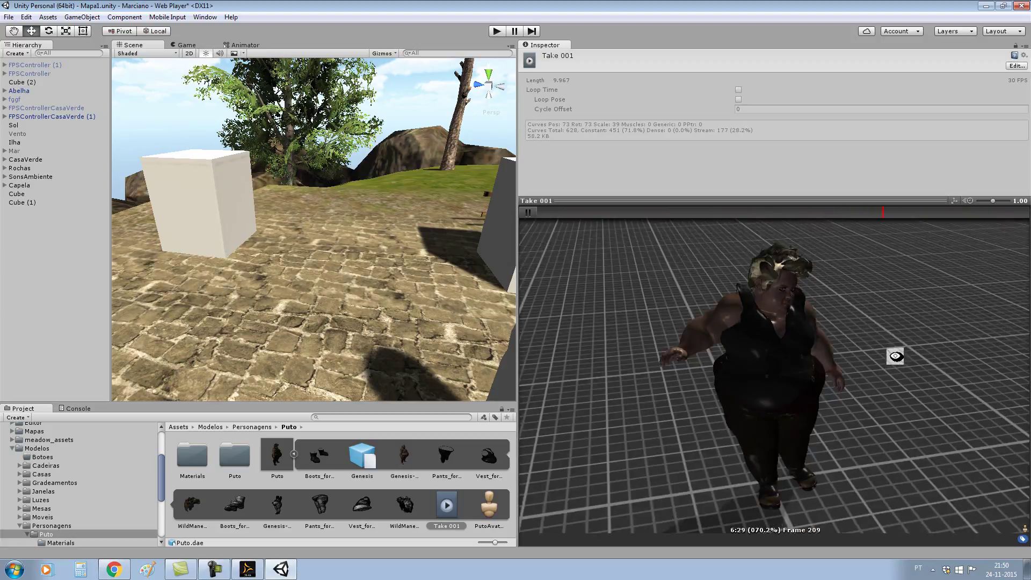
click(283, 458)
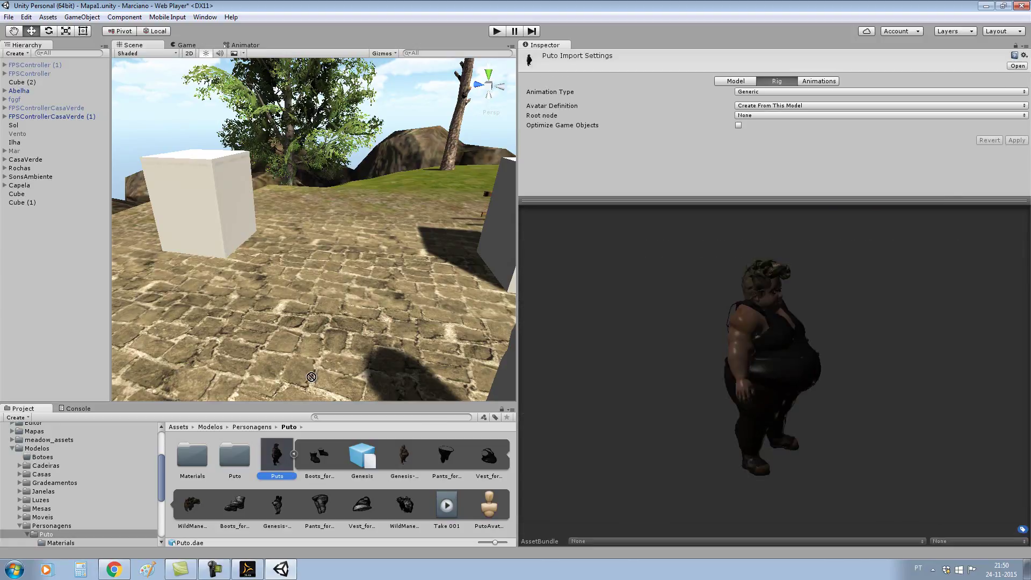
Step: Place the Puto model between the cubes and shrink it to about 0.0244 scale
drag(275, 458, 346, 240)
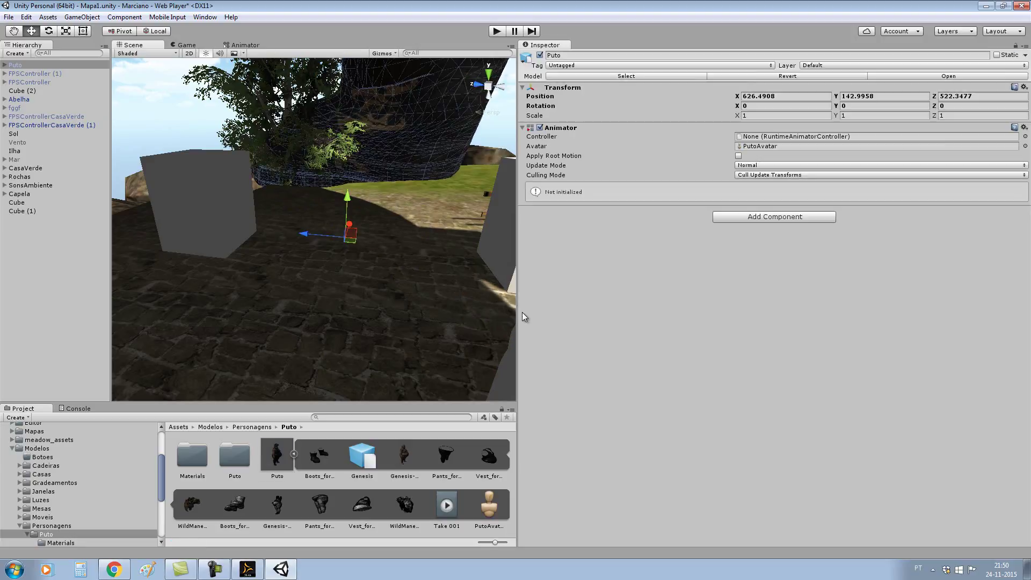
mouse_move(517, 315)
mouse_down()
mouse_move(831, 348)
mouse_move(826, 354)
mouse_up()
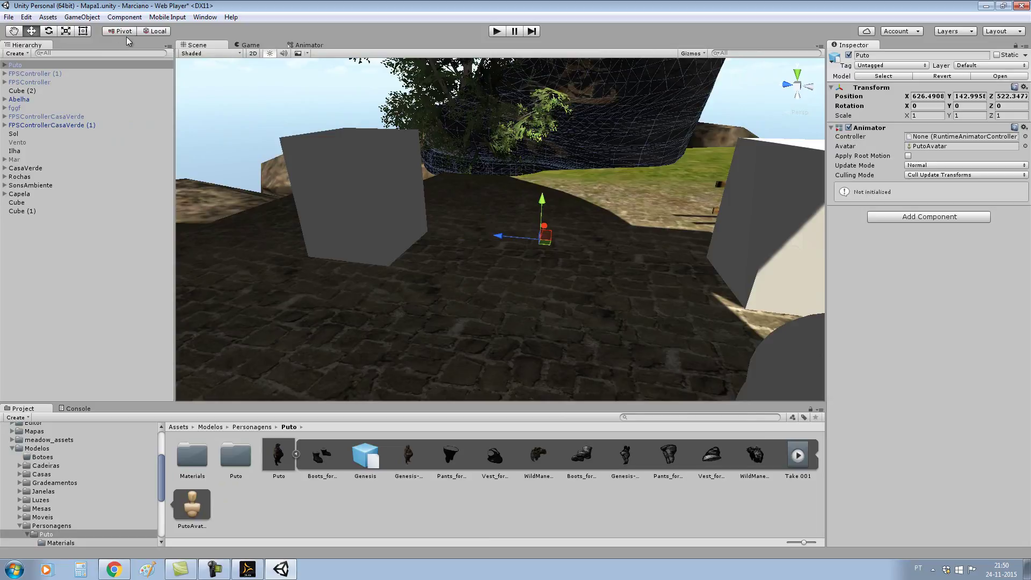
click(66, 31)
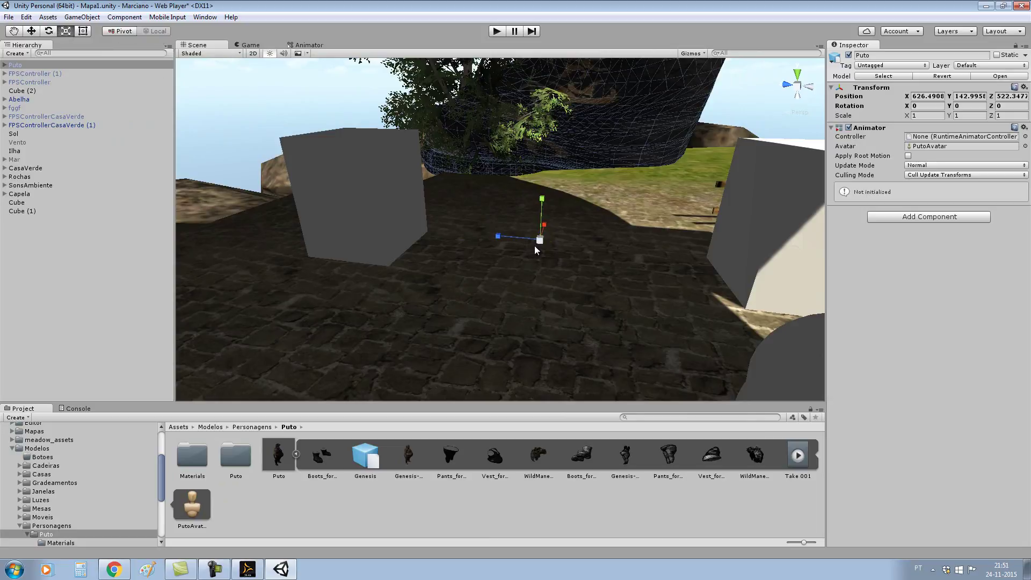
mouse_move(539, 240)
mouse_down()
mouse_move(502, 272)
mouse_move(542, 246)
mouse_up()
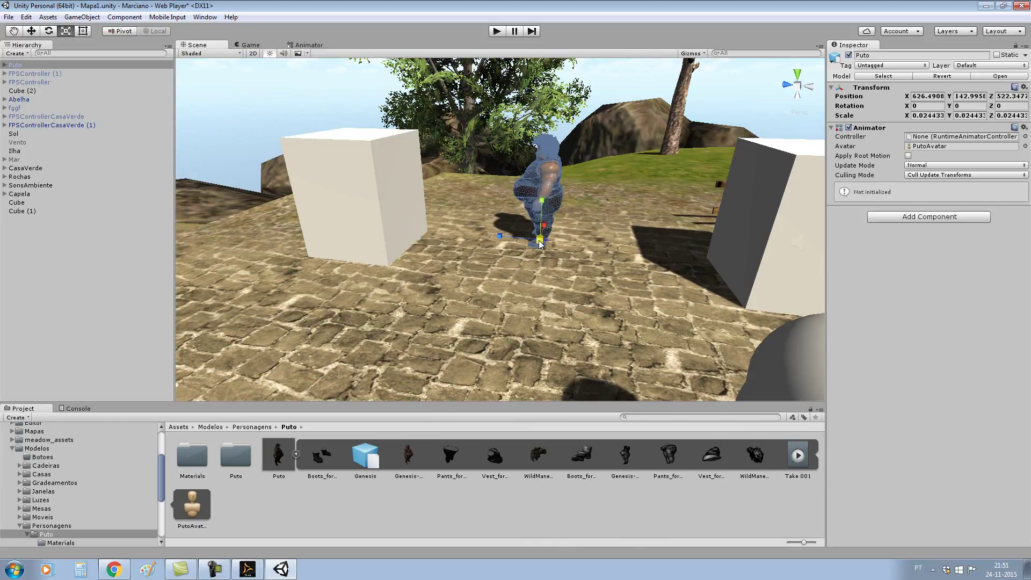
Step: Rotate Puto about -117.9° on Y so he faces the camera
click(49, 31)
drag(521, 257, 699, 230)
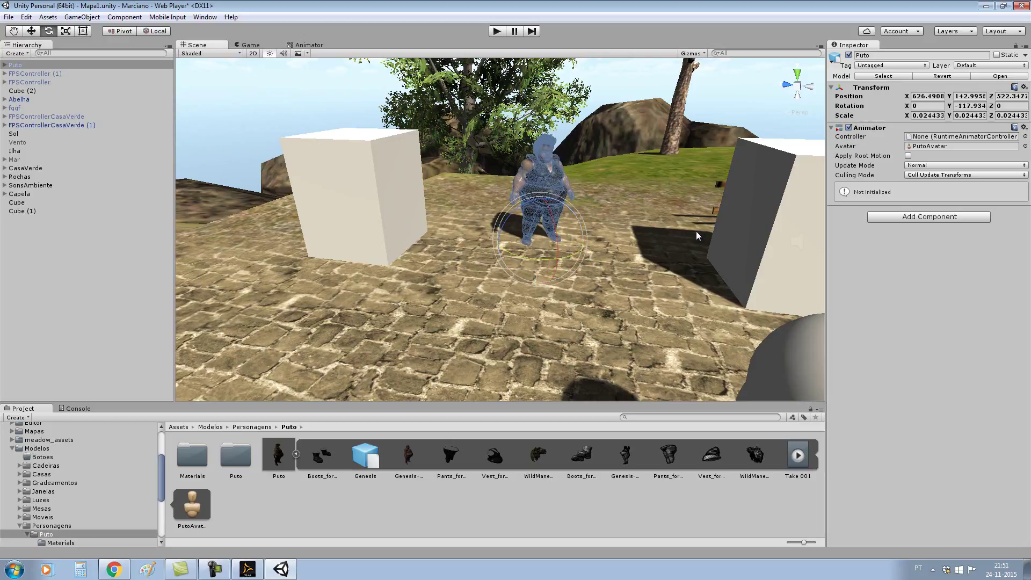
click(657, 288)
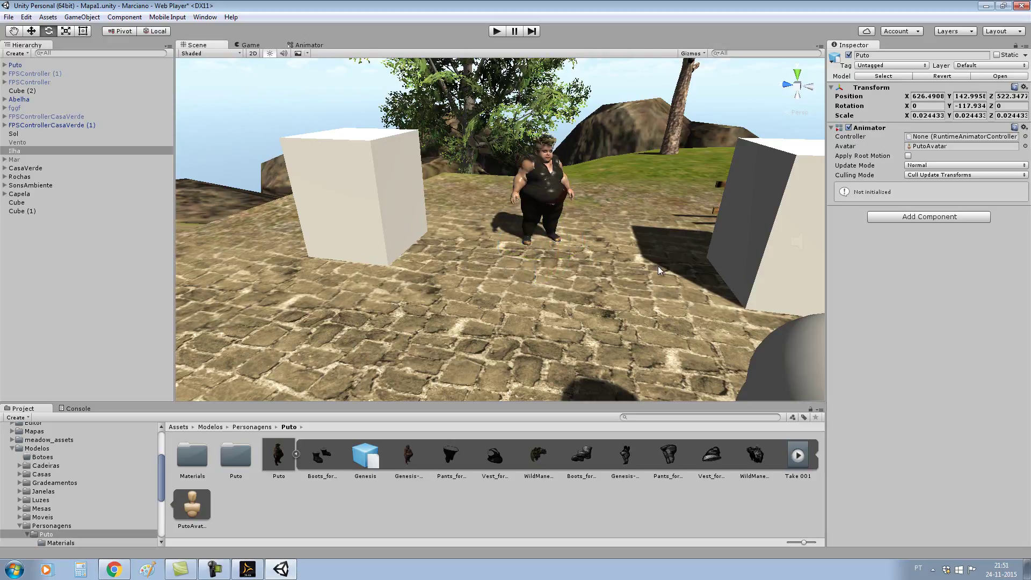
Step: Test the scene in play mode, walking toward Puto and back with W and S
click(497, 31)
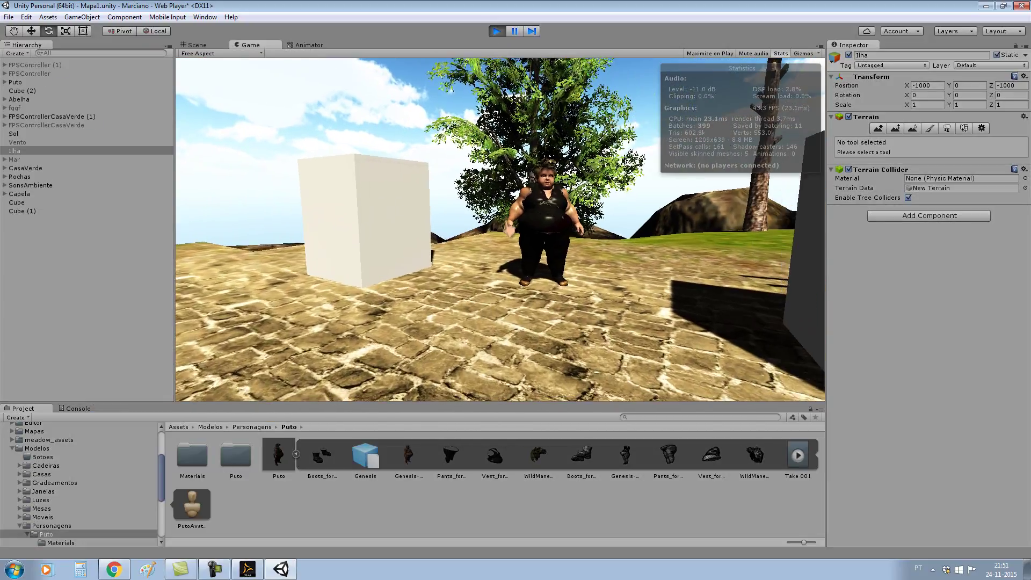
key(w)
key(w)
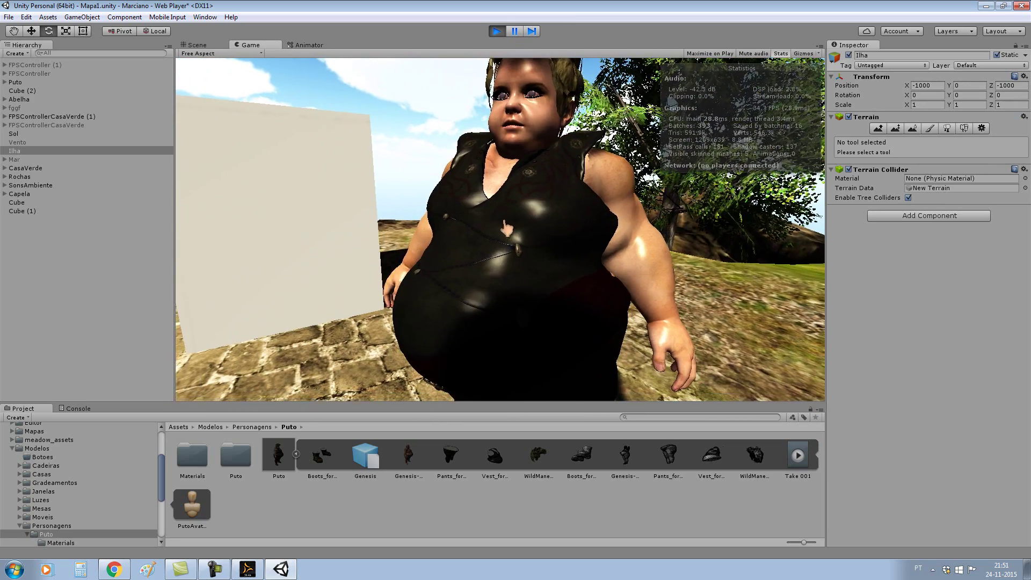
key(s)
click(497, 31)
Step: Shrink Puto slightly further to about 0.0204 scale
click(549, 207)
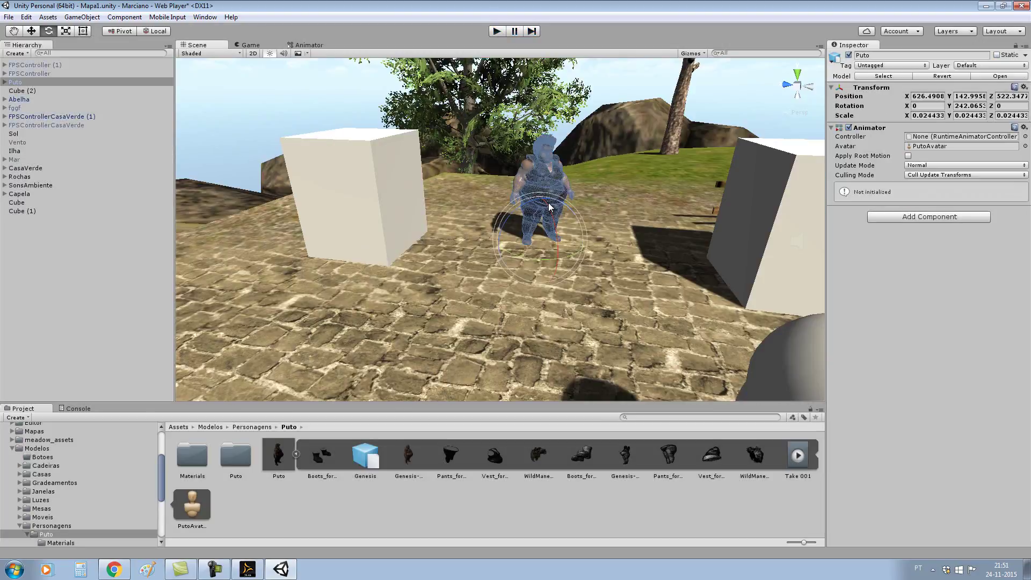
click(67, 31)
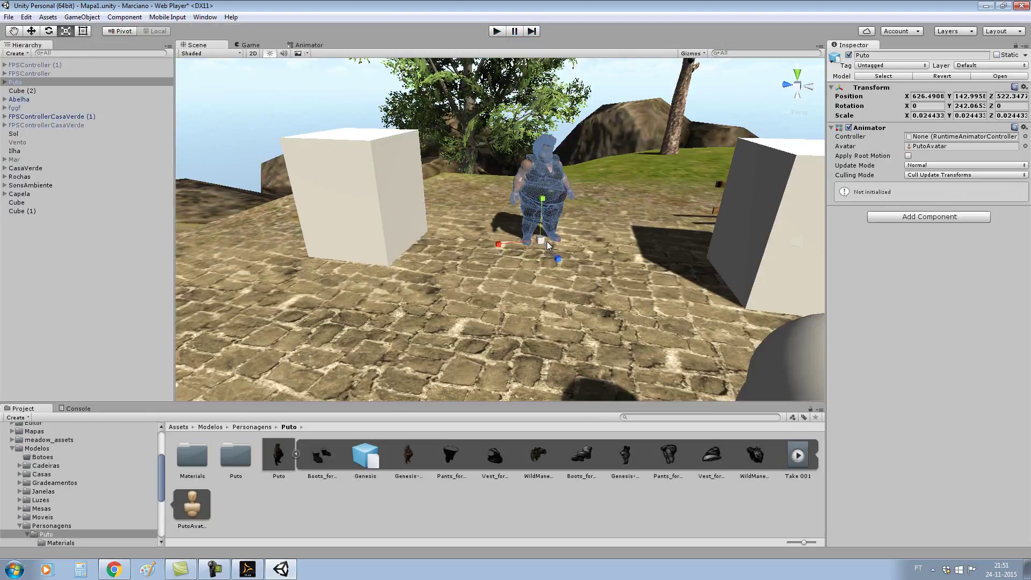
drag(541, 241, 533, 241)
scroll(591, 241, up, 3)
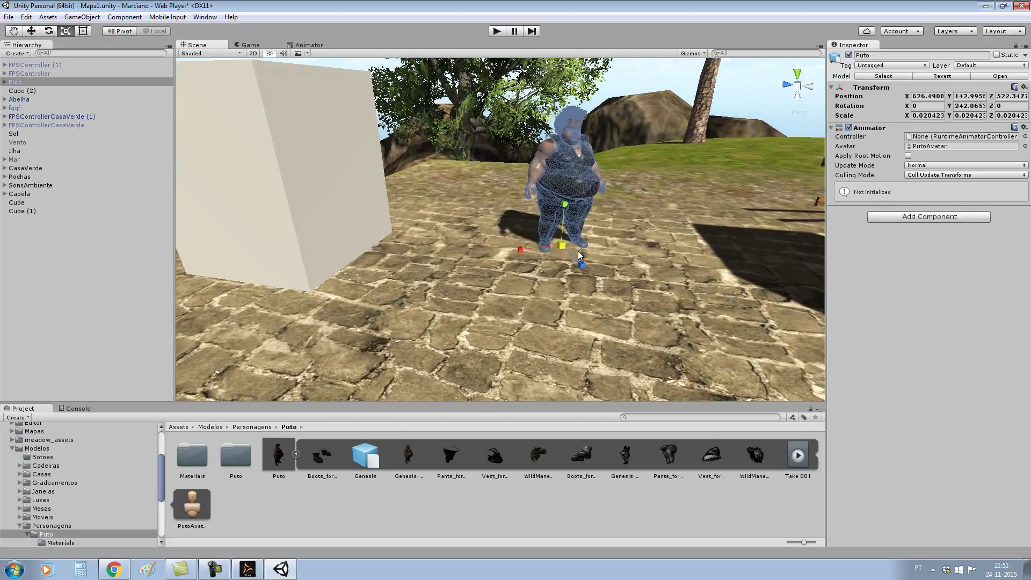
click(530, 278)
scroll(459, 269, down, 3)
scroll(460, 269, up, 2)
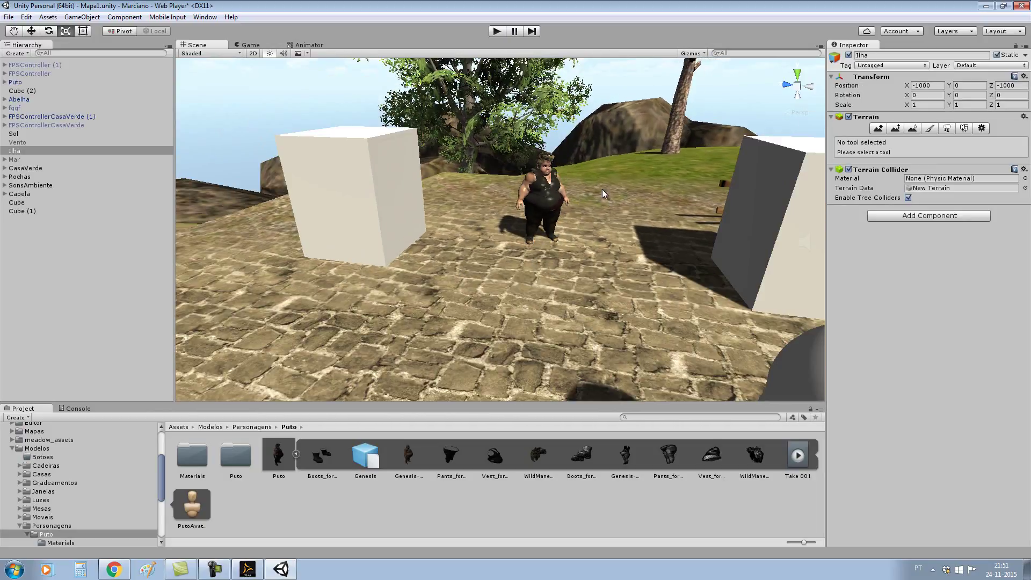
click(530, 208)
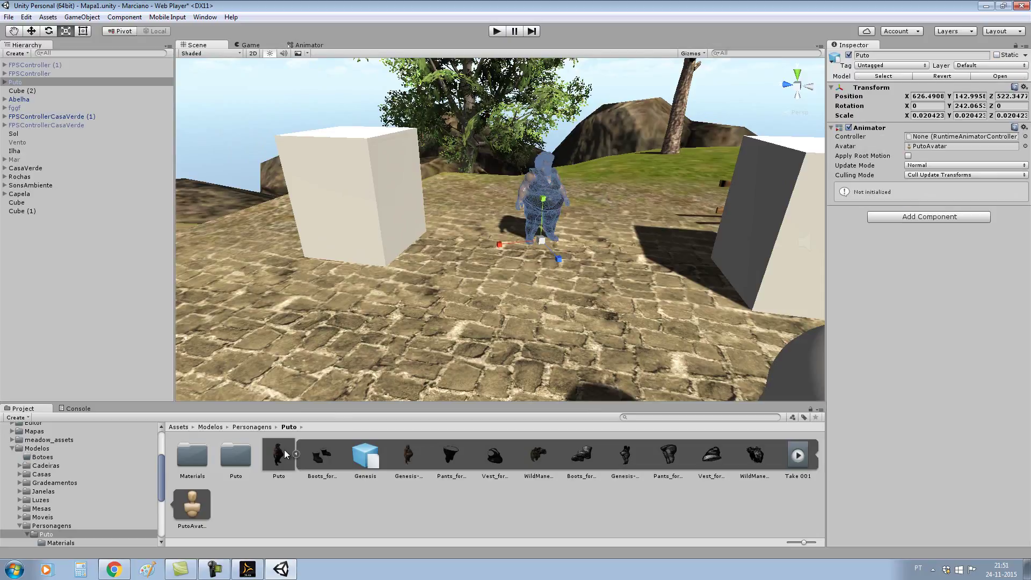
Step: Change the Puto model's Rig animation type from Generic to Legacy and apply it
click(286, 454)
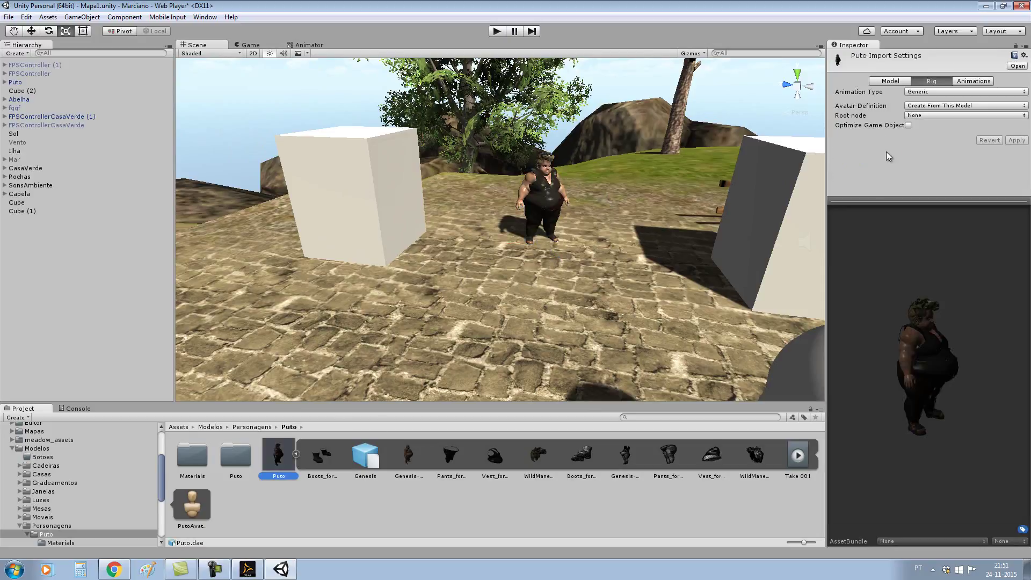
drag(932, 362, 838, 339)
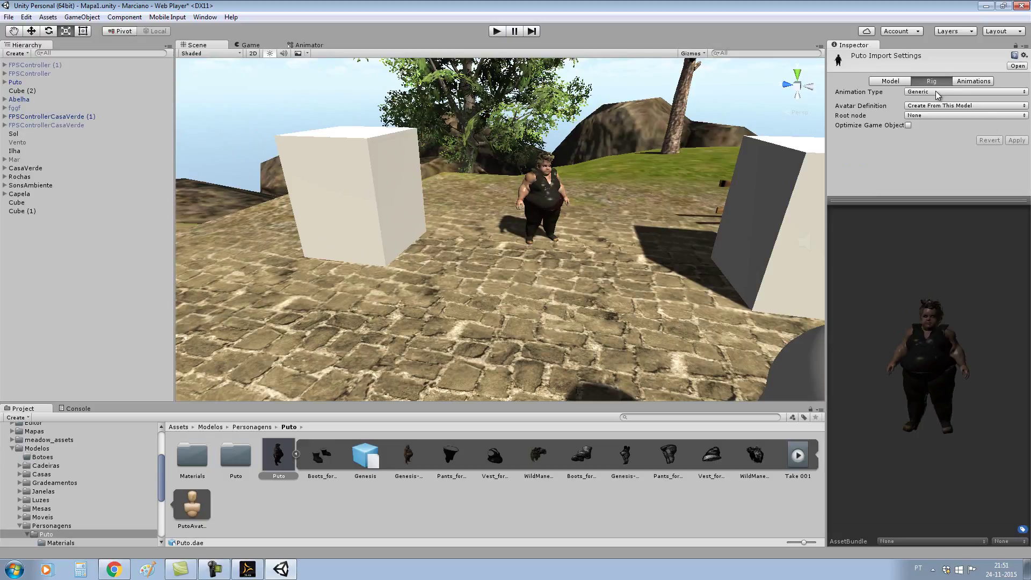
click(1024, 93)
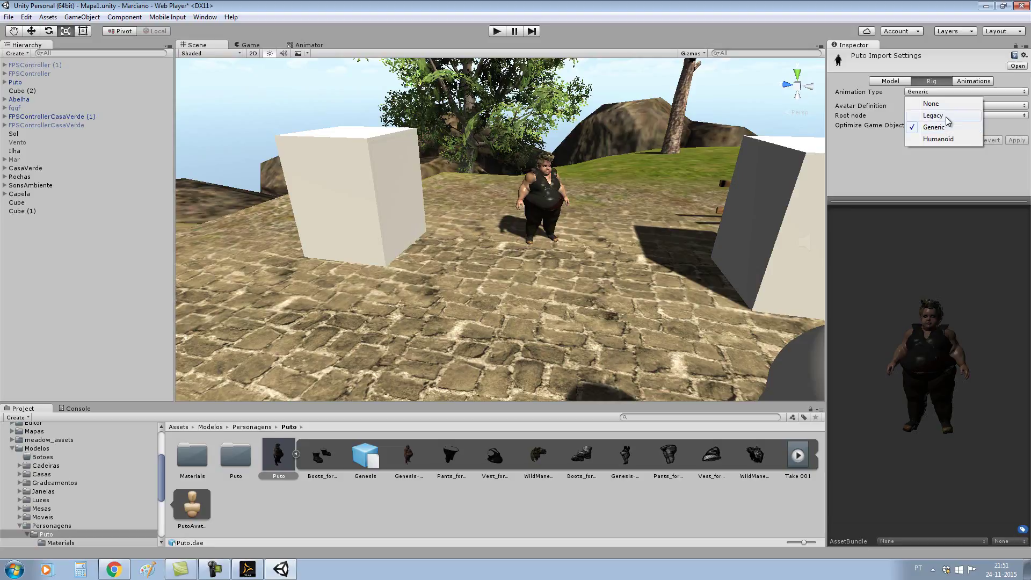
click(948, 120)
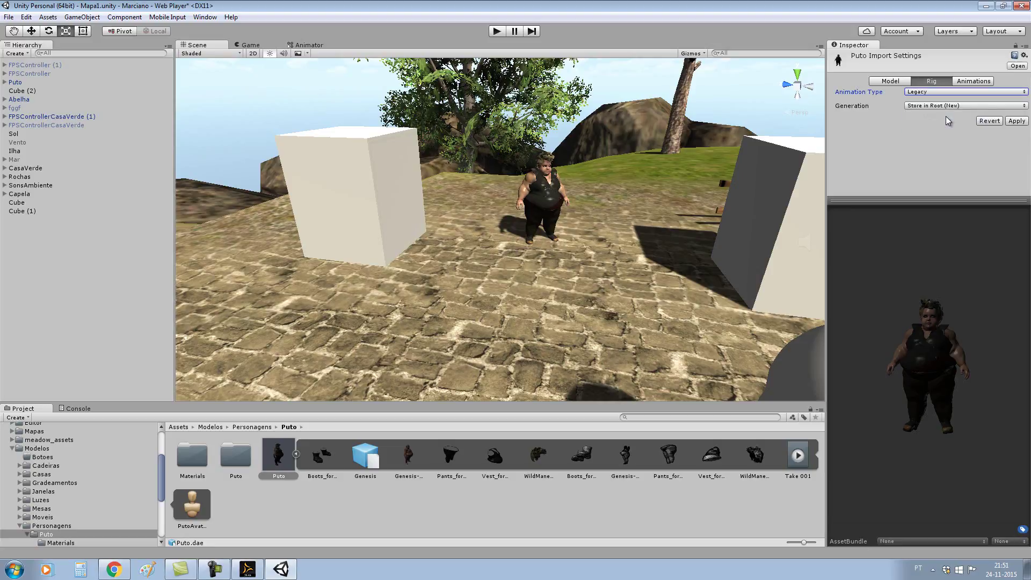
click(1016, 121)
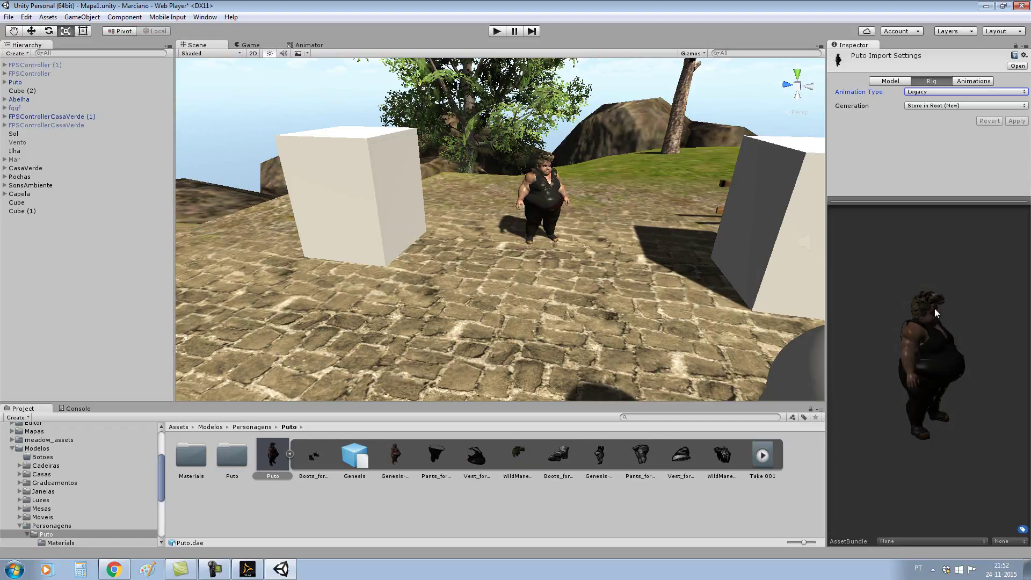
drag(938, 352, 671, 250)
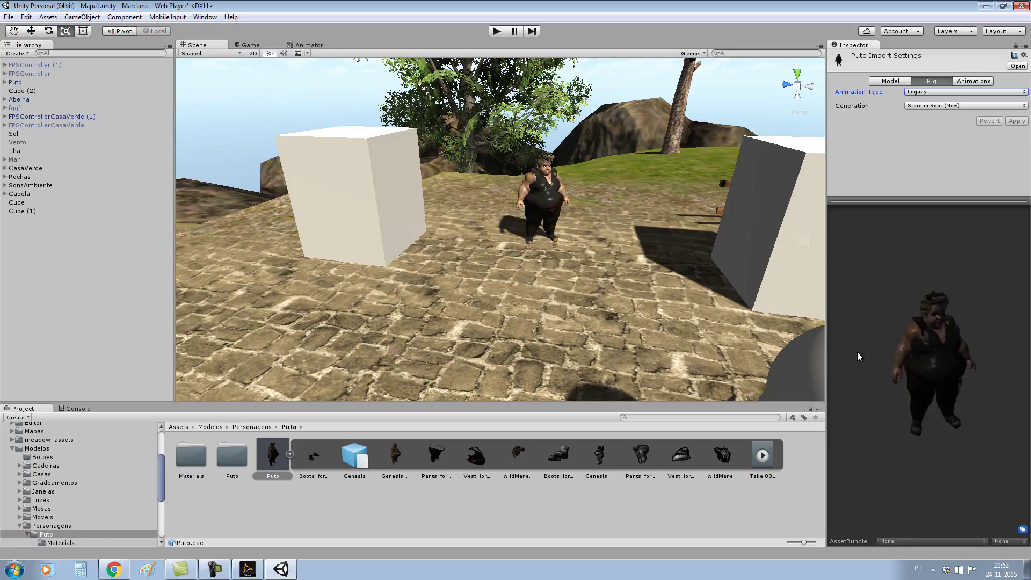
scroll(562, 270, down, 3)
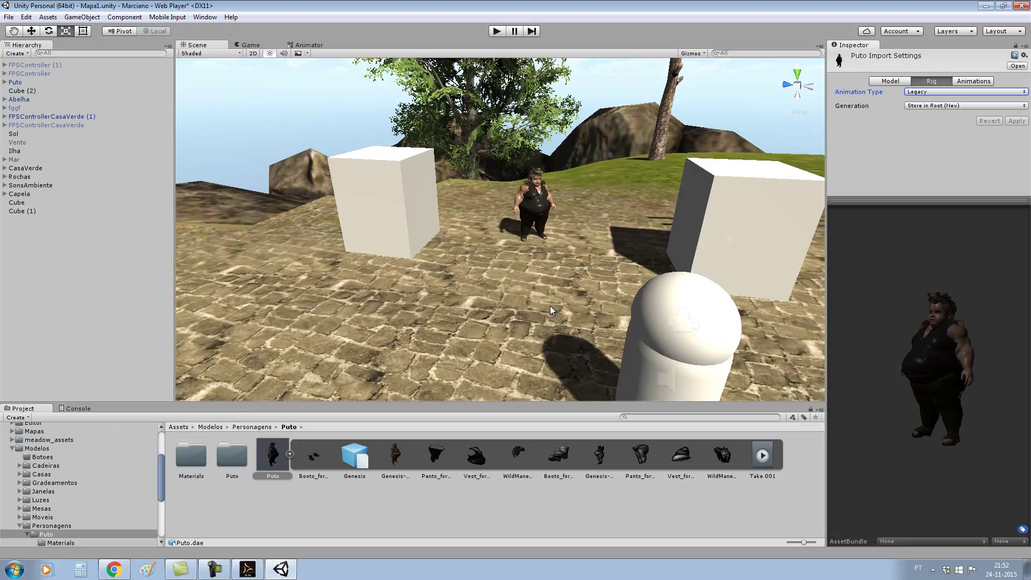
scroll(595, 189, up, 3)
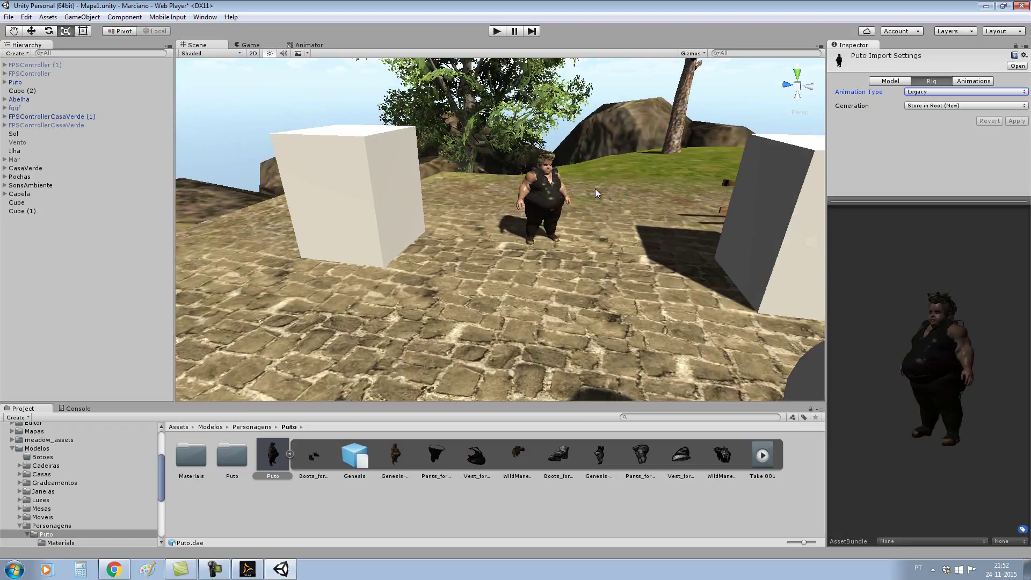
scroll(537, 214, down, 2)
scroll(615, 229, down, 2)
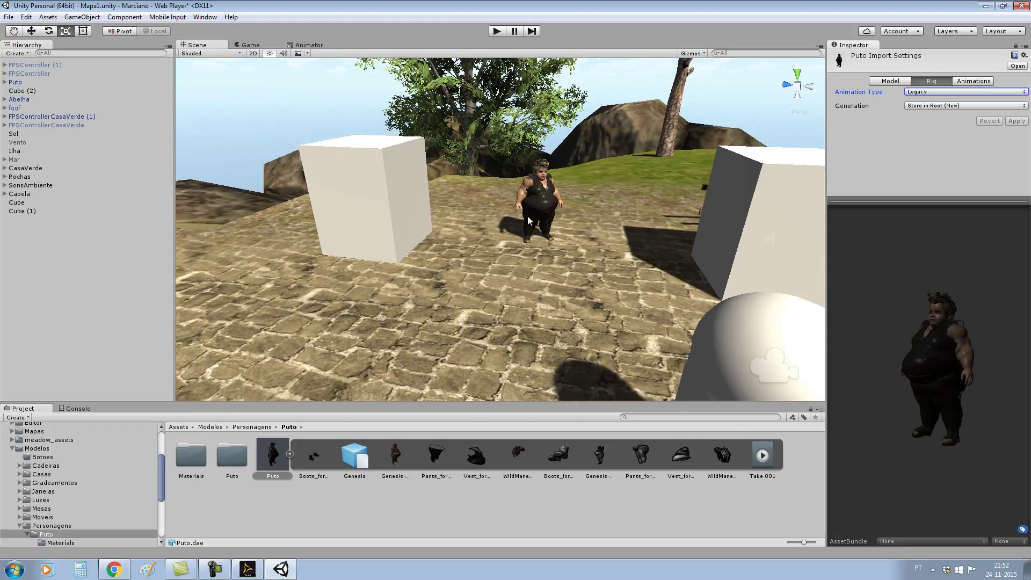
scroll(527, 216, down, 2)
Step: Inspect the Take 001 clip and widen the Inspector panel
click(635, 337)
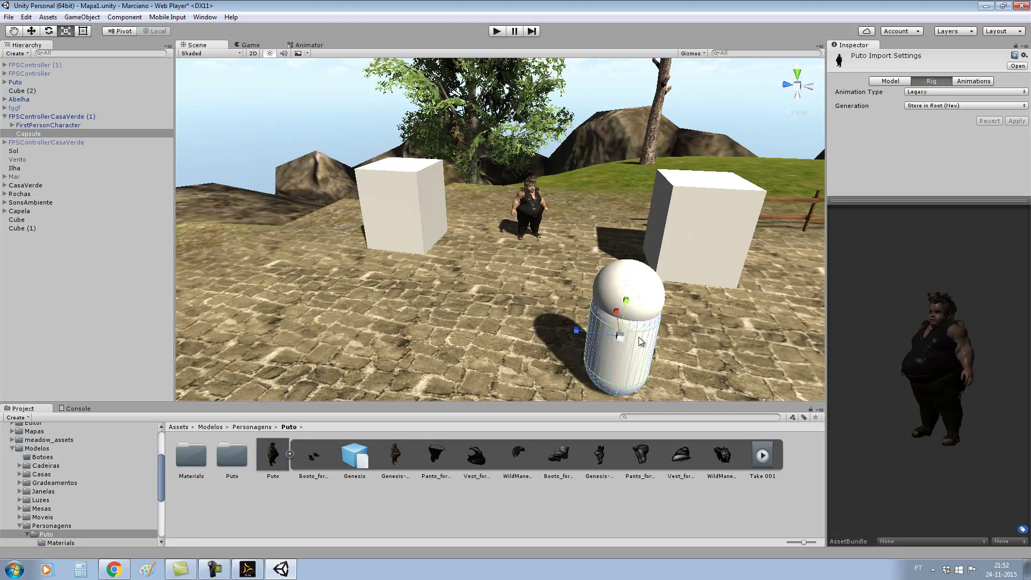
scroll(636, 290, up, 3)
scroll(605, 230, up, 3)
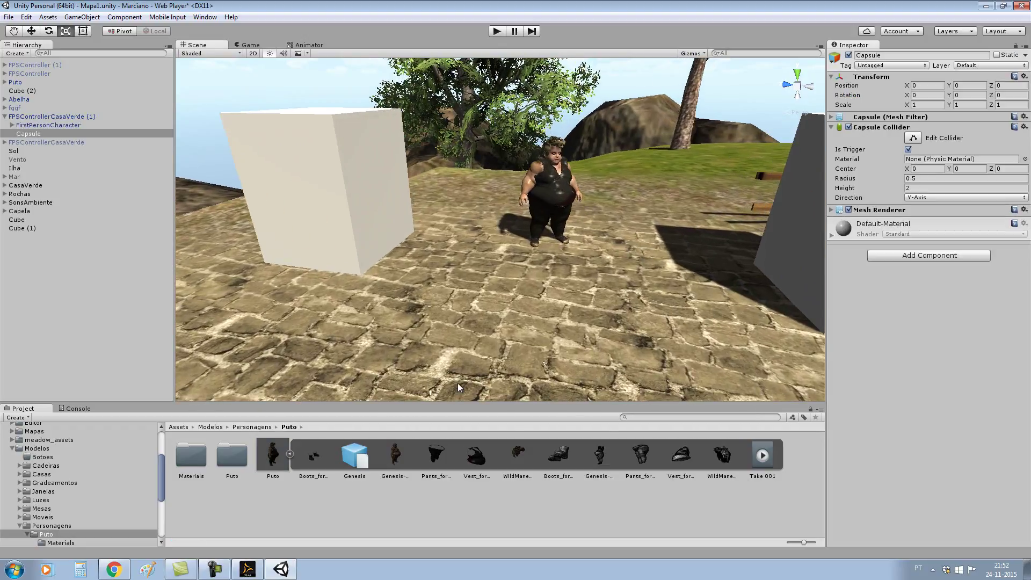
click(769, 458)
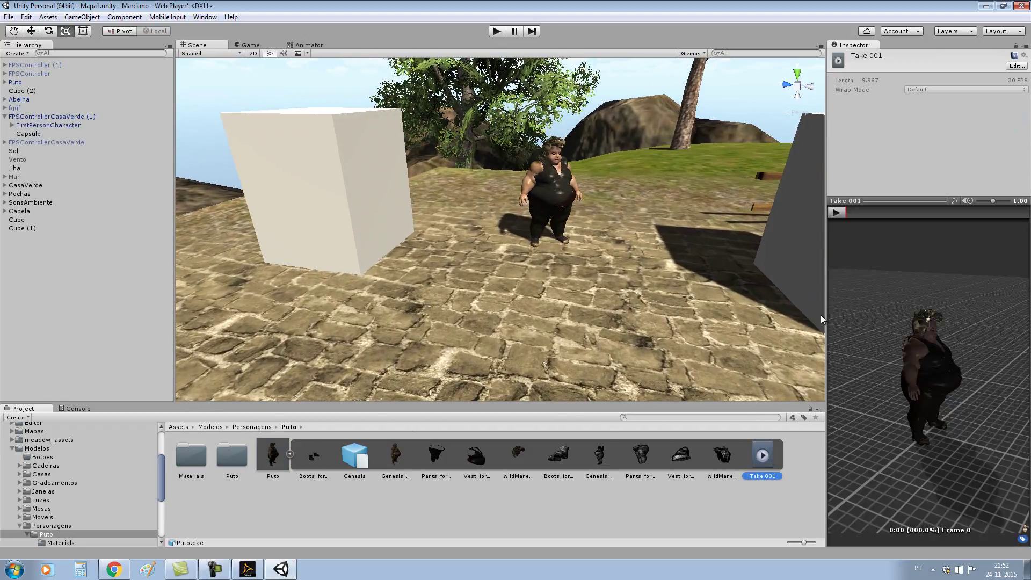
mouse_move(826, 322)
mouse_down()
mouse_move(726, 323)
mouse_move(741, 324)
mouse_up()
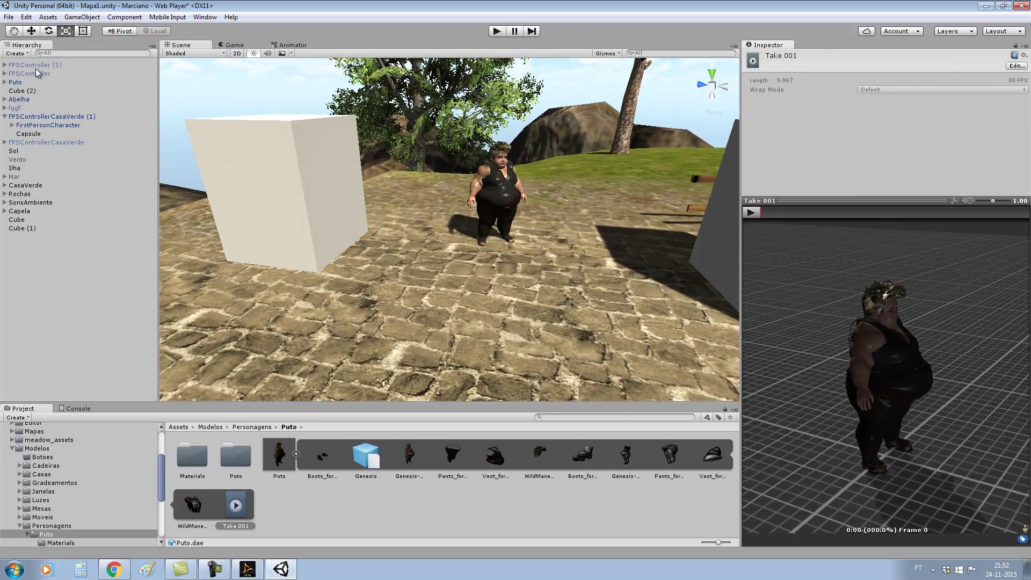
Step: Reselect the Puto model and show its Animations import settings
click(12, 82)
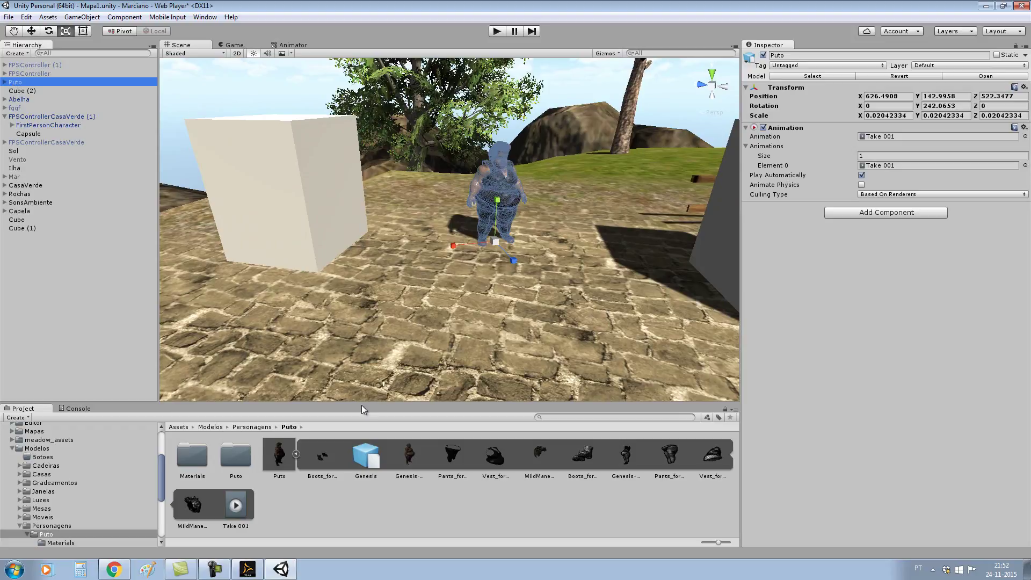
click(278, 457)
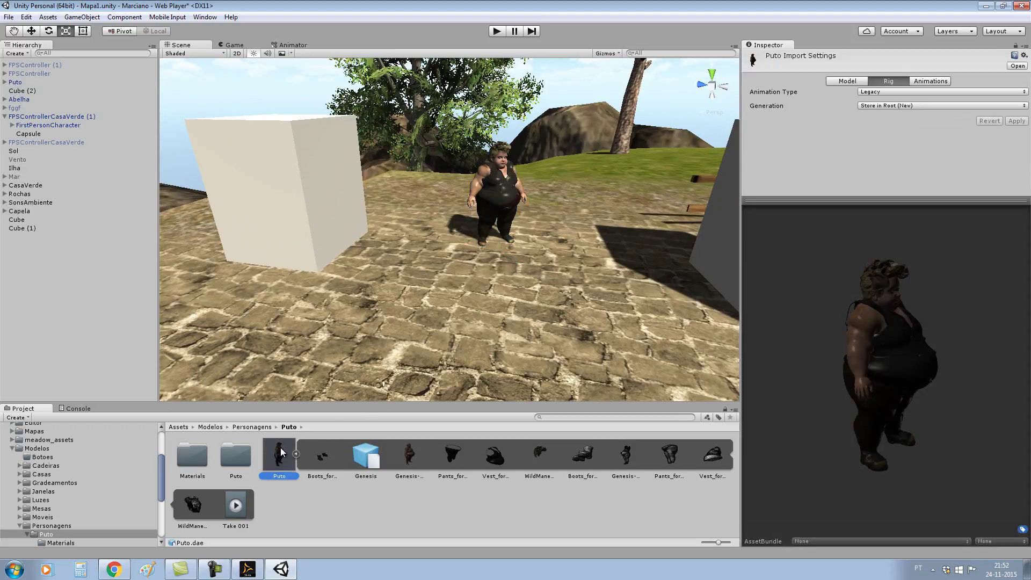
click(929, 80)
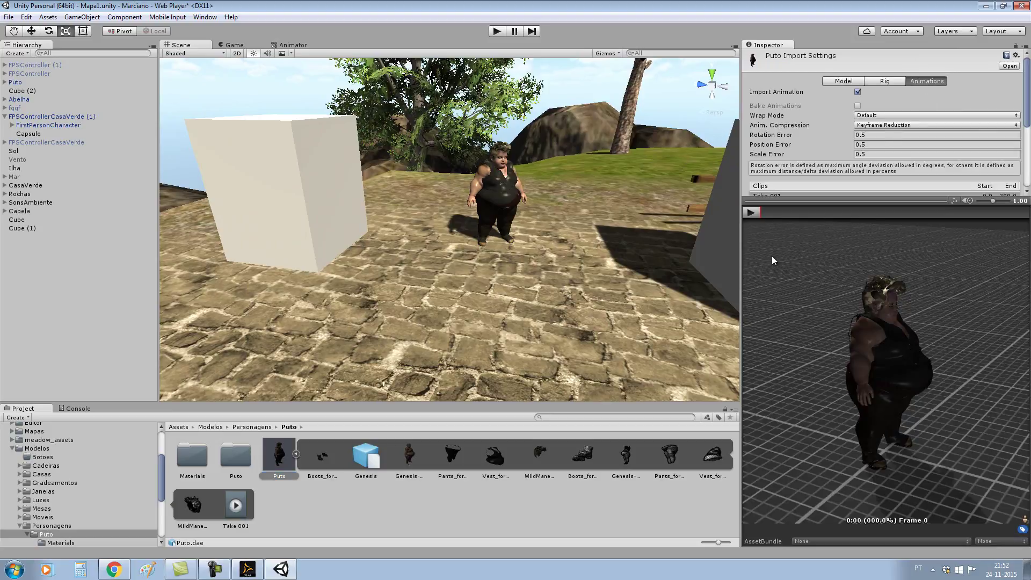
Step: Rename the Take 001 clip to Puto1
mouse_move(876, 200)
mouse_down()
mouse_move(856, 380)
mouse_move(859, 366)
mouse_up()
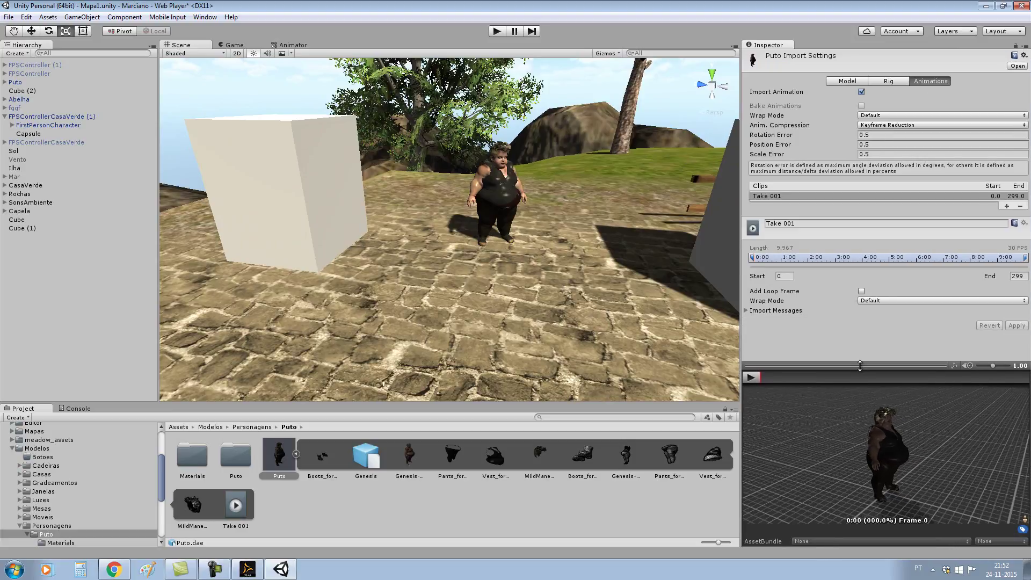
click(825, 196)
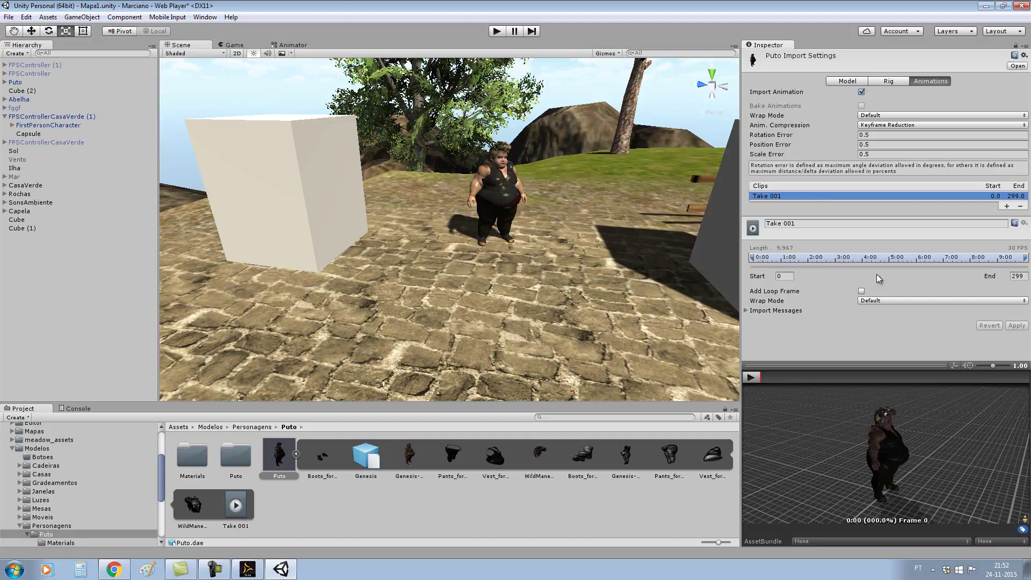
drag(873, 364, 874, 327)
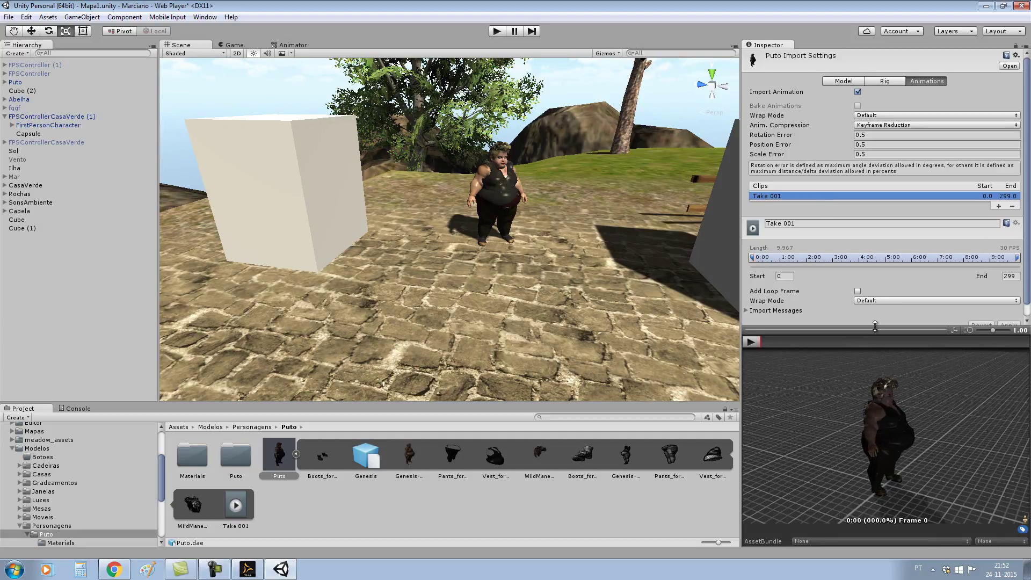
drag(889, 409, 760, 450)
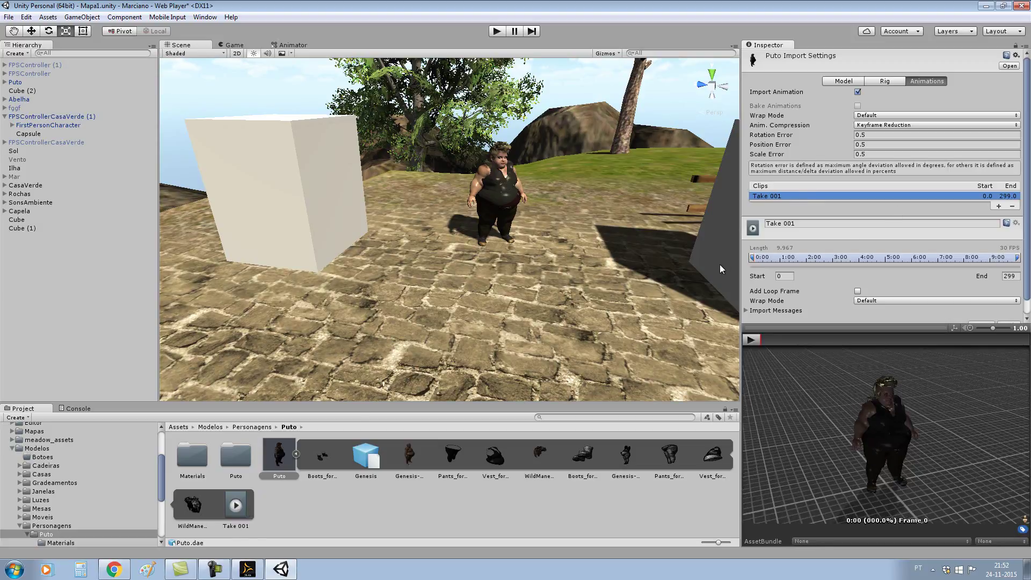
click(796, 224)
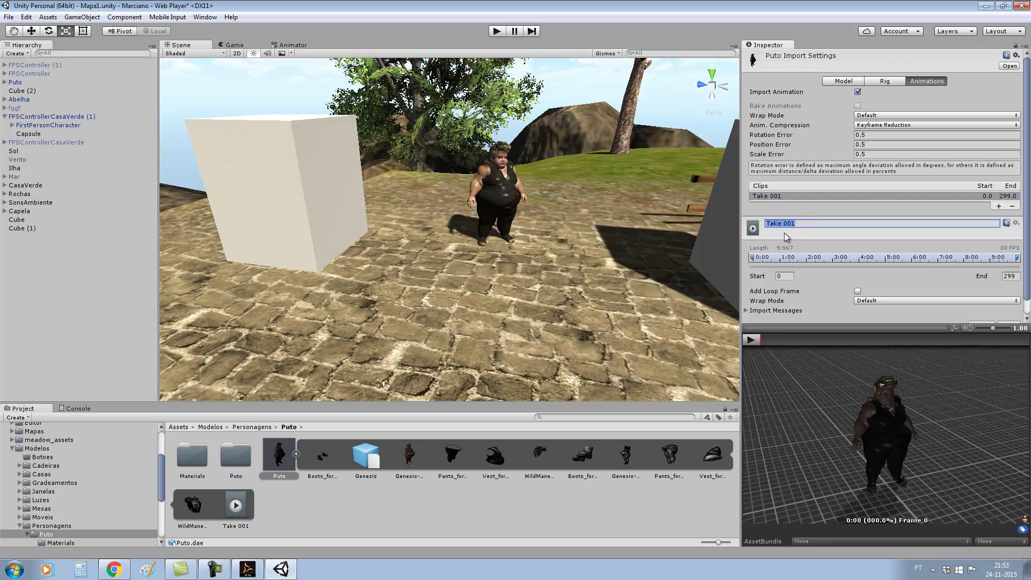
text(A)
click(798, 196)
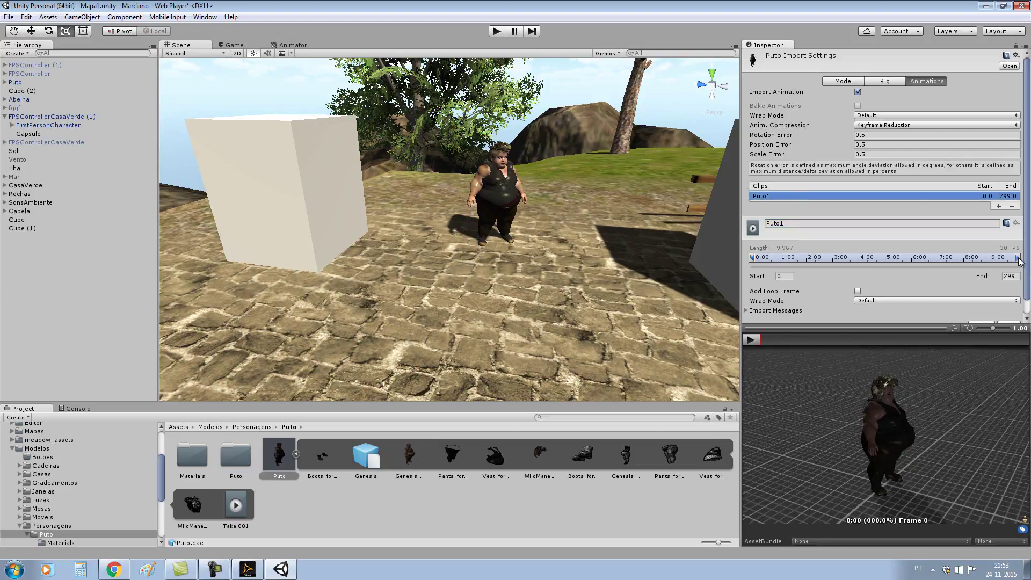
Step: Set Puto1's end frame to 1 and apply the change
click(780, 276)
click(784, 277)
click(1016, 275)
text(1)
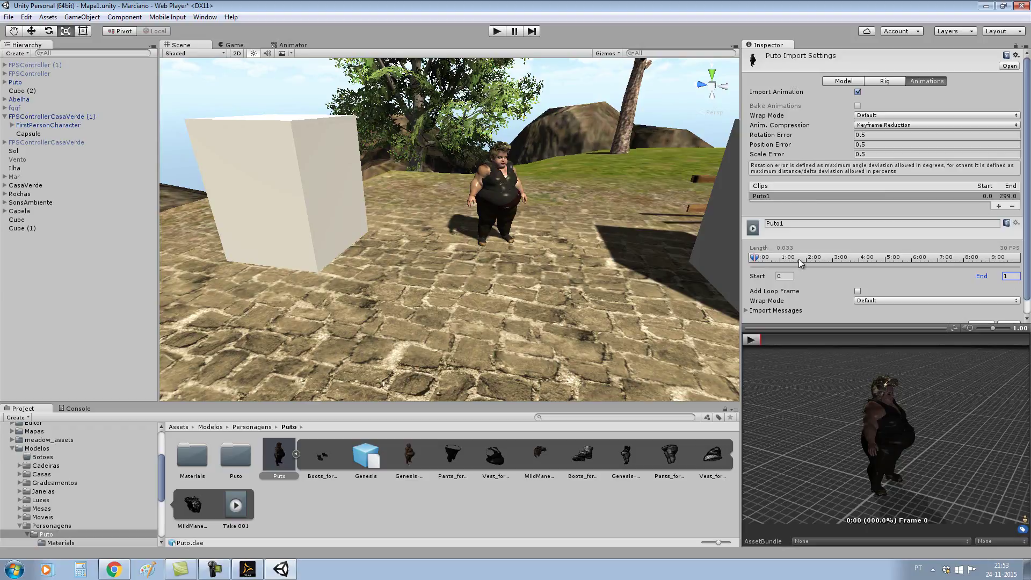
scroll(816, 250, down, 1)
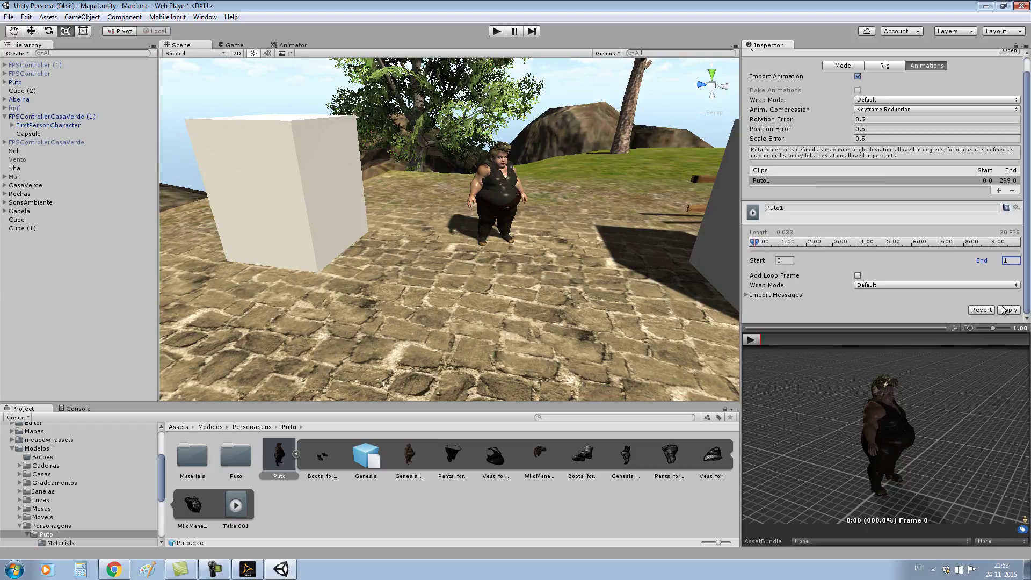
click(1012, 312)
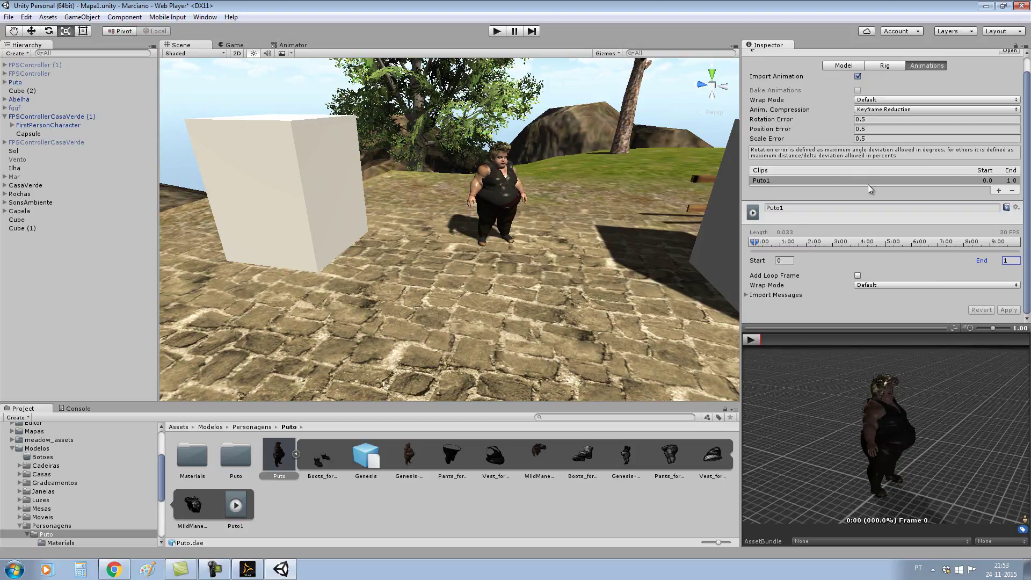
Step: Add a second animation clip and name it Puto2
click(999, 191)
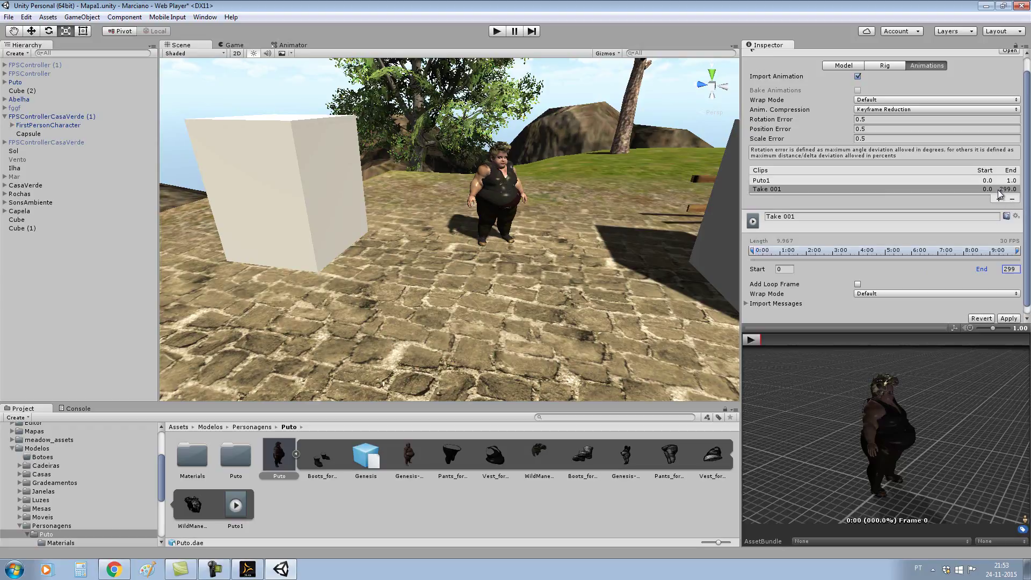
click(799, 217)
double_click(800, 218)
text(Puto2)
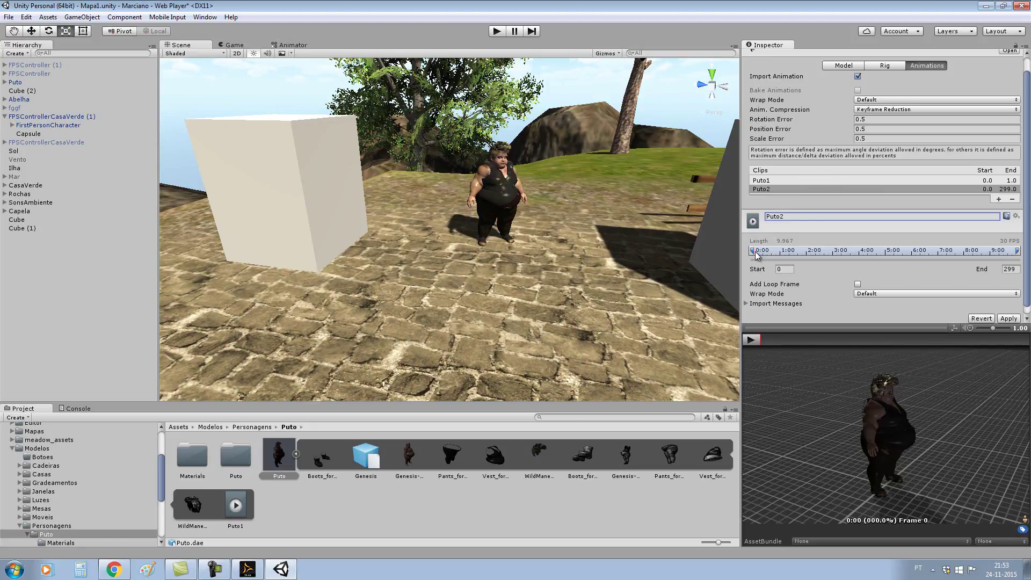
Step: Trim Puto2 to end at frame 95 and apply it
drag(768, 344, 780, 343)
drag(930, 397, 908, 397)
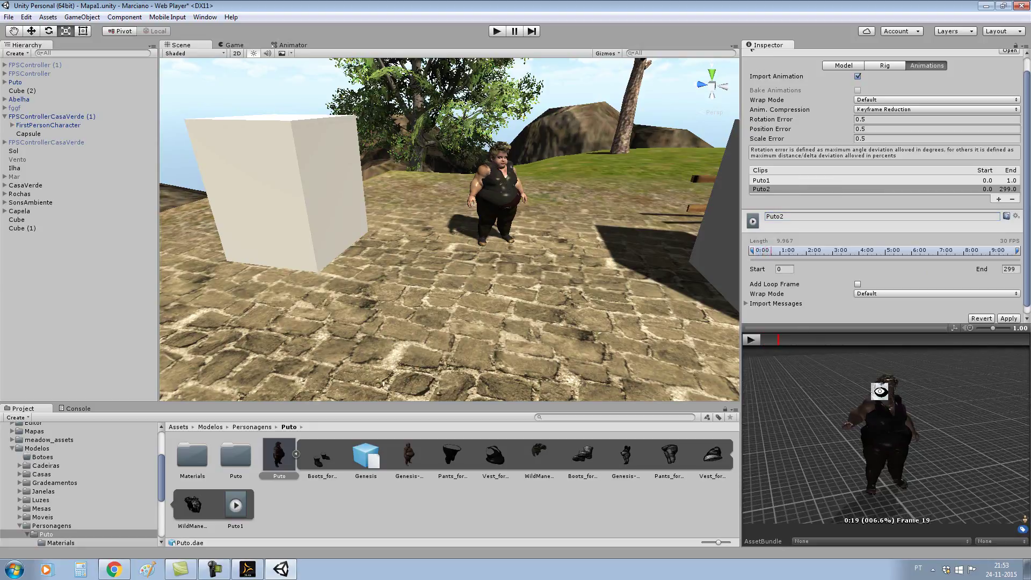
scroll(966, 397, up, 3)
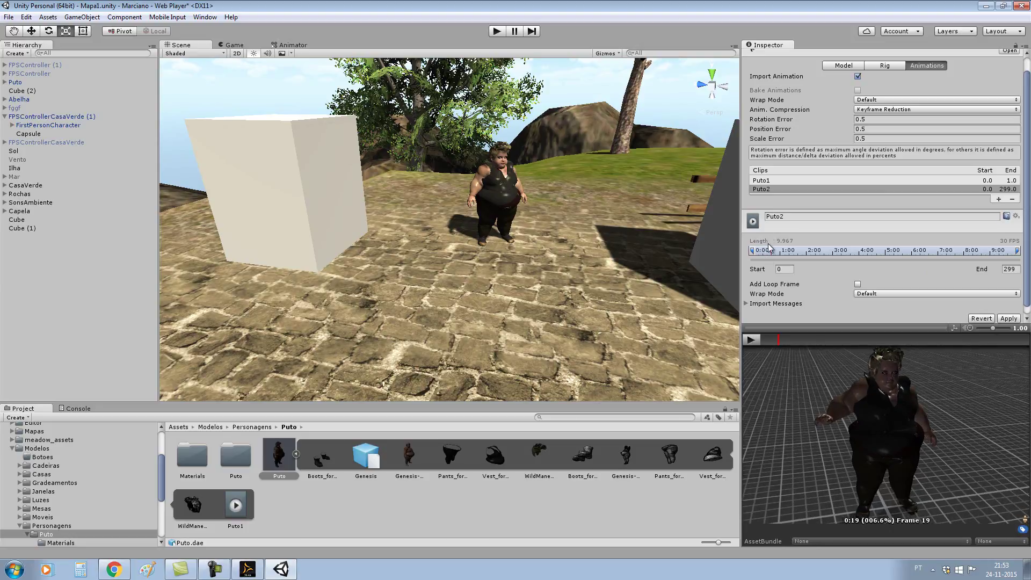
mouse_move(780, 342)
mouse_down()
mouse_move(735, 343)
mouse_move(874, 339)
mouse_move(848, 334)
mouse_up()
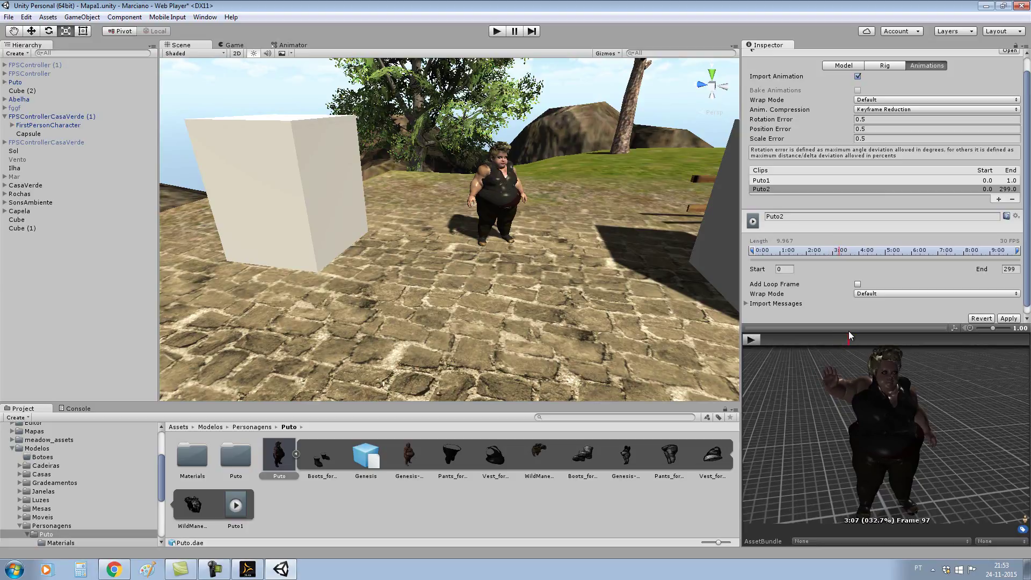
drag(849, 331, 908, 339)
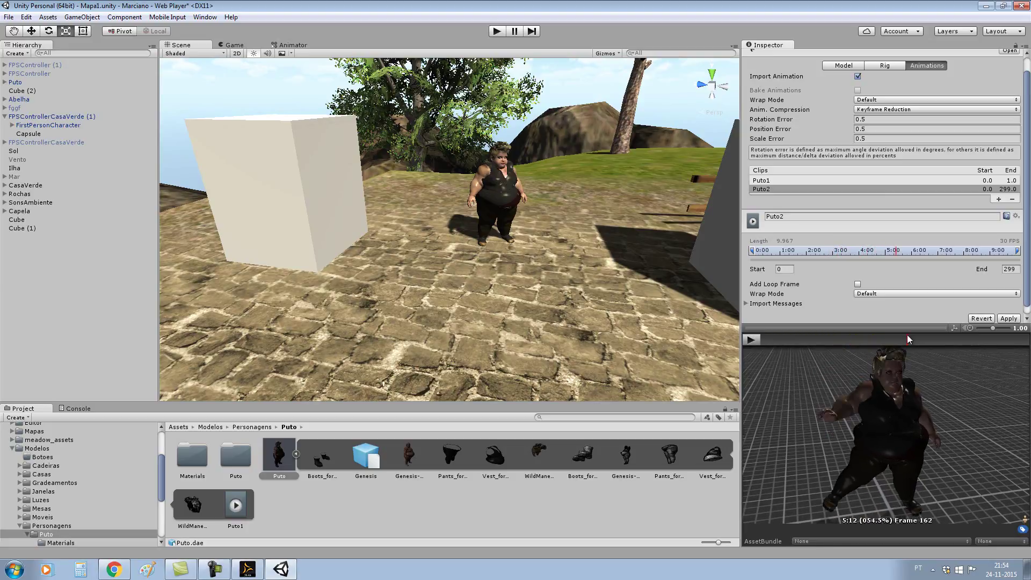
mouse_move(908, 338)
mouse_down()
mouse_move(794, 336)
mouse_move(846, 337)
mouse_up()
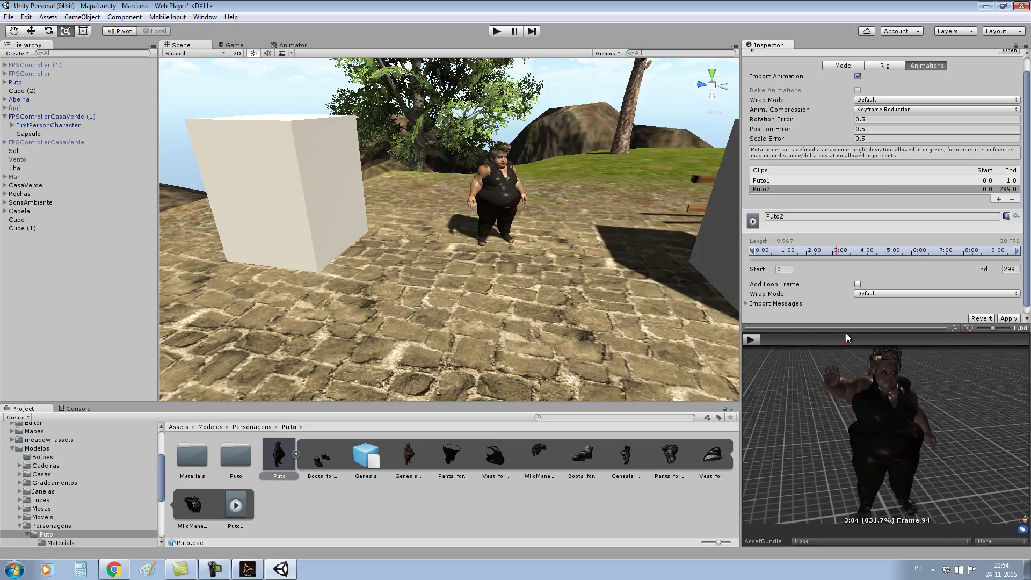
drag(1018, 254, 841, 261)
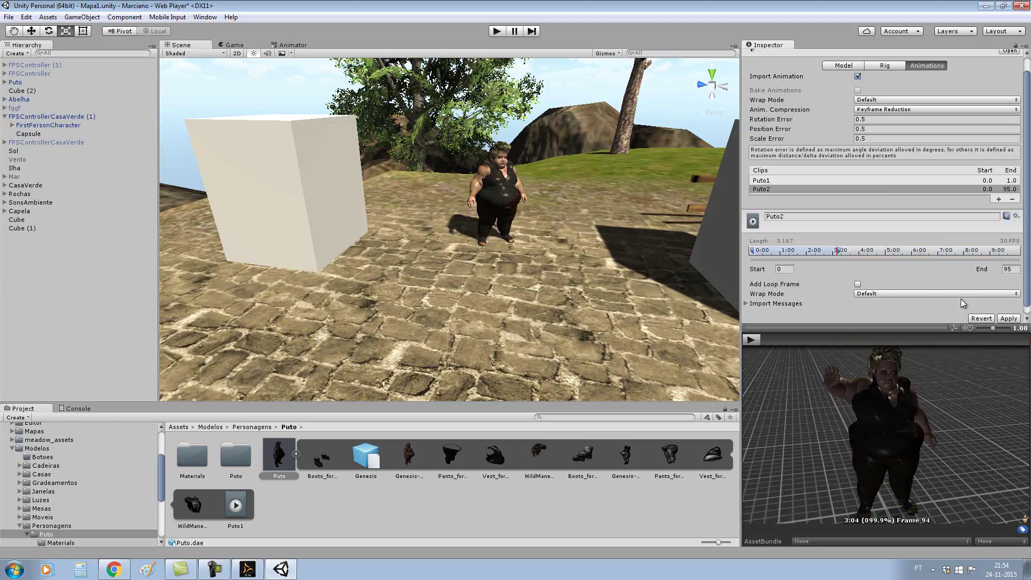
scroll(964, 302, down, 1)
click(1007, 311)
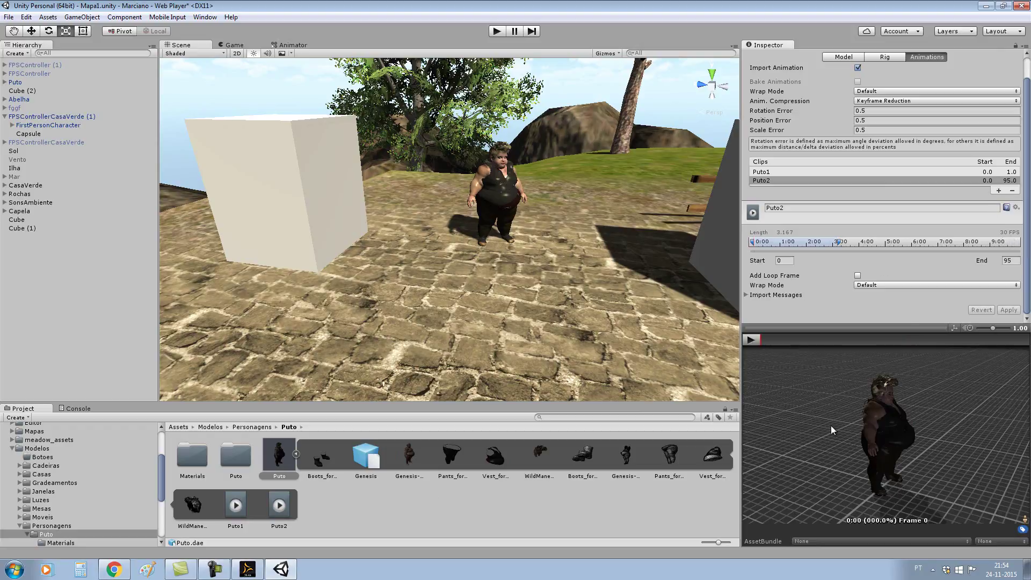
Step: Add a third animation clip named Puto3
click(999, 191)
click(803, 217)
text(Puto3)
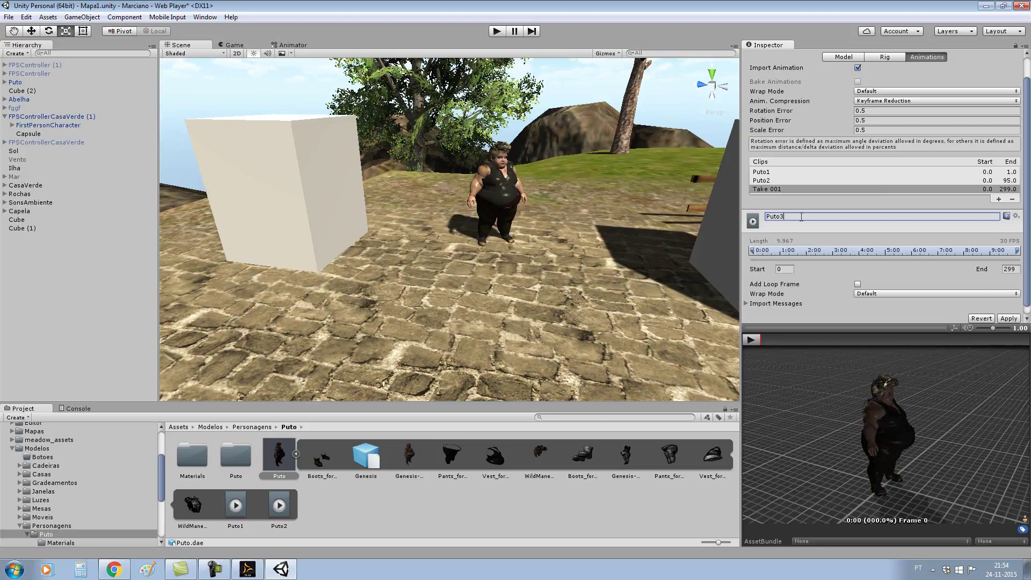
Step: Move Puto3's start frame to about 106 after scrubbing for the starting pose
drag(752, 251, 887, 251)
drag(904, 414, 900, 449)
scroll(901, 449, up, 2)
scroll(900, 449, up, 1)
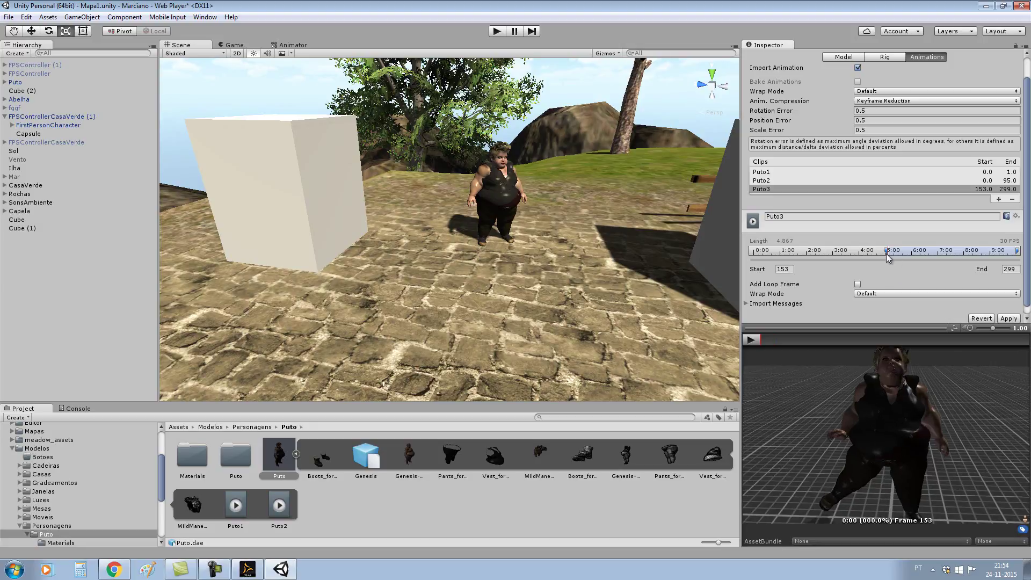
drag(887, 256, 858, 254)
mouse_move(809, 340)
mouse_down()
mouse_move(754, 346)
mouse_move(790, 340)
mouse_up()
drag(858, 250, 739, 246)
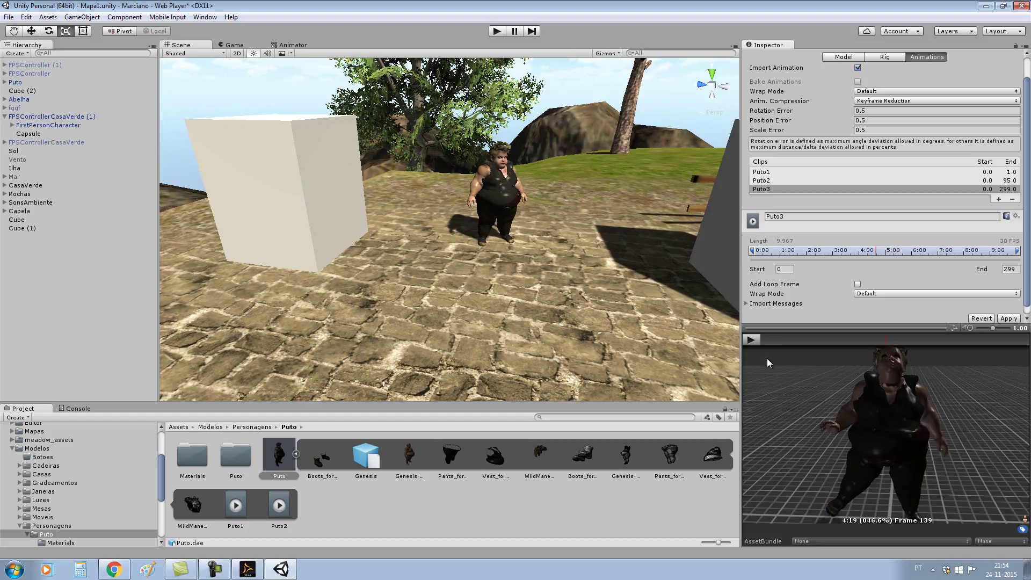
drag(892, 343, 856, 342)
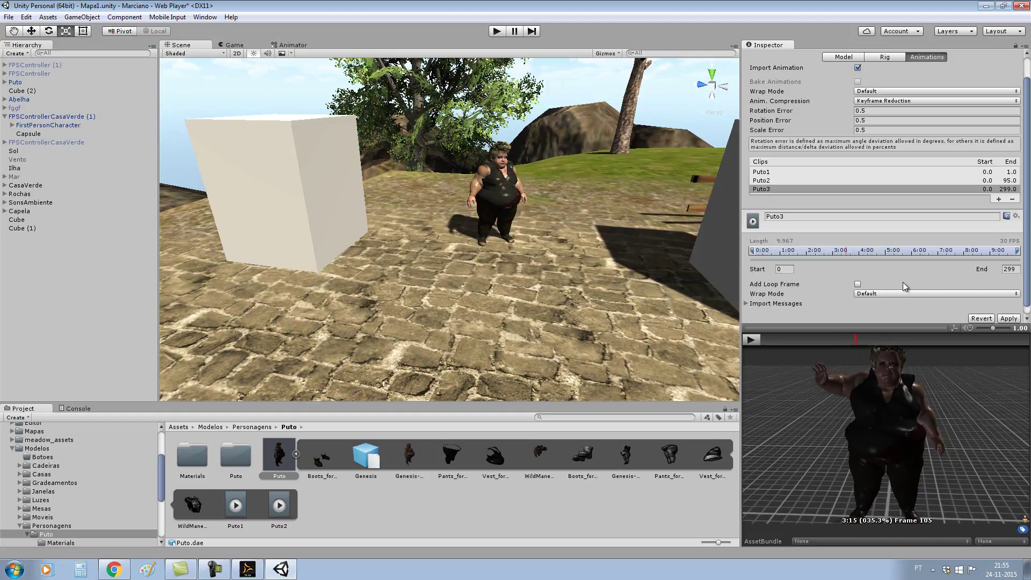
drag(754, 252, 847, 257)
Step: End Puto3 at frame 219 and apply the clip
drag(769, 344, 917, 341)
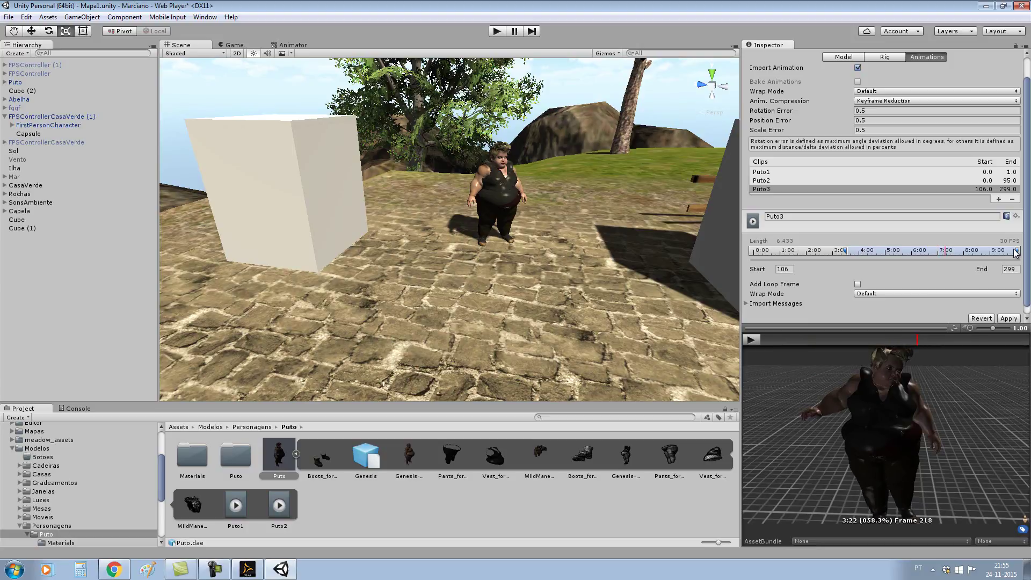
drag(1017, 252, 947, 251)
scroll(1001, 307, down, 1)
click(1007, 311)
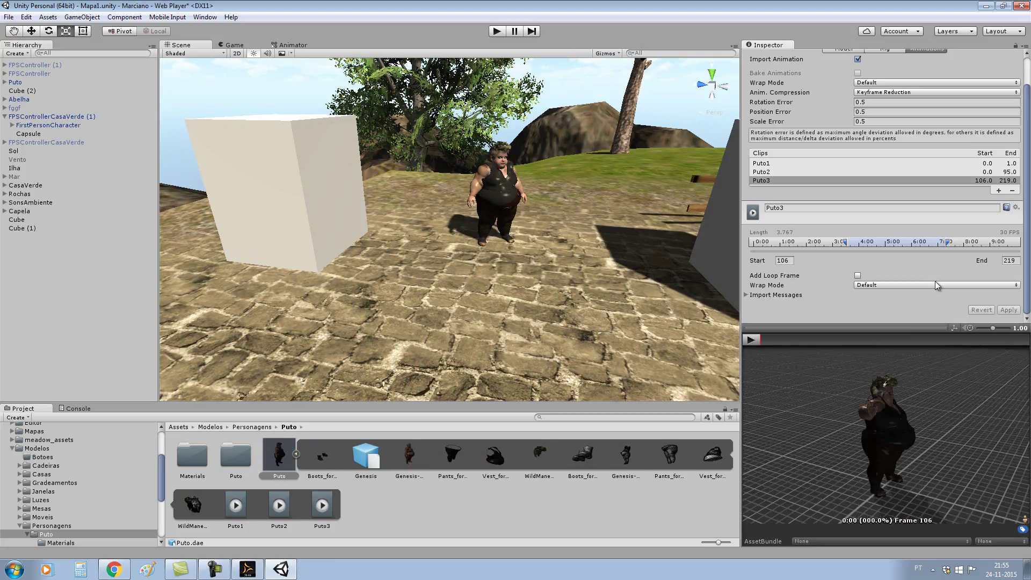
drag(944, 442, 906, 453)
scroll(906, 453, up, 3)
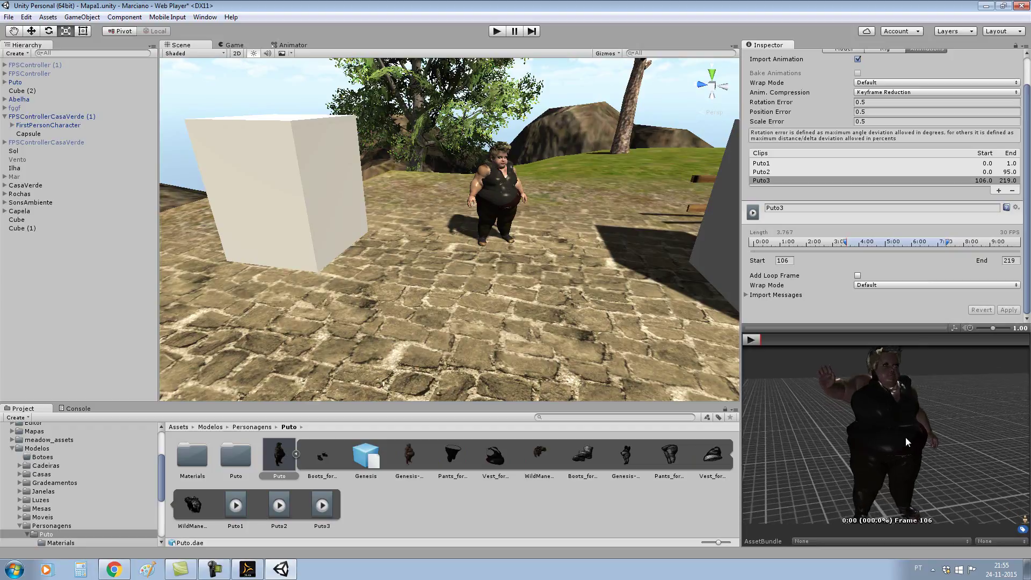
click(791, 163)
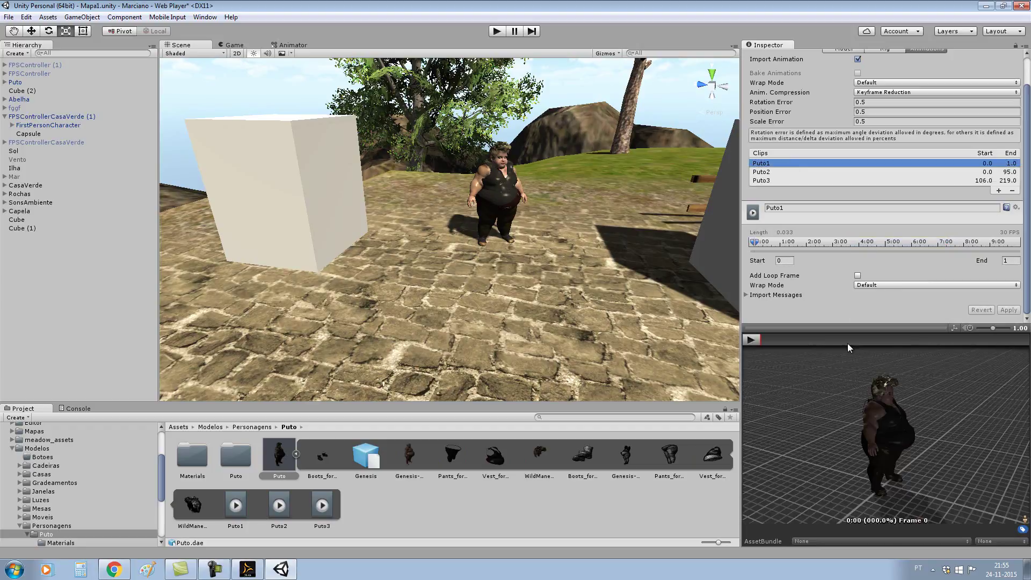
scroll(846, 363, up, 2)
click(751, 340)
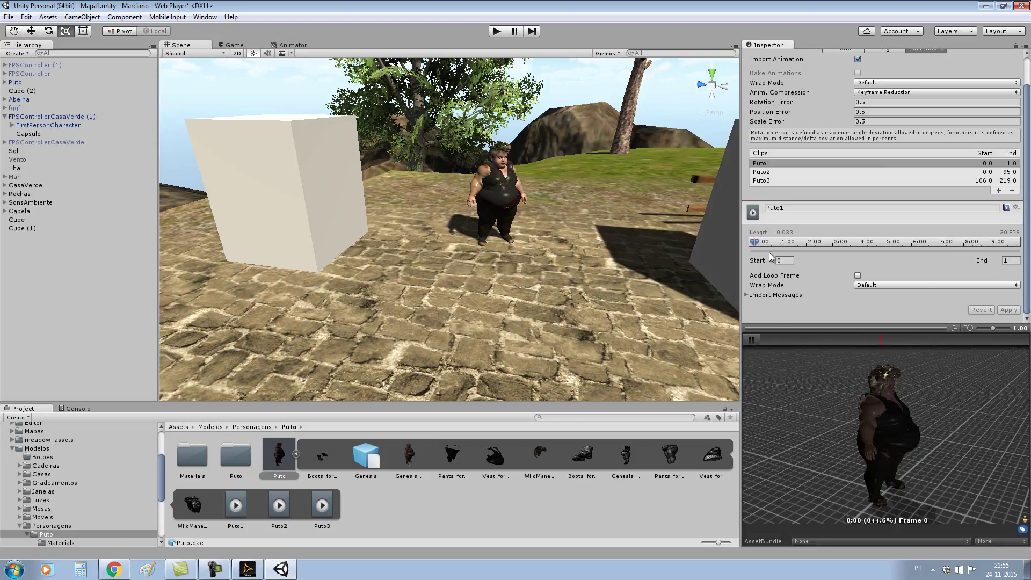
drag(916, 422, 895, 398)
click(780, 173)
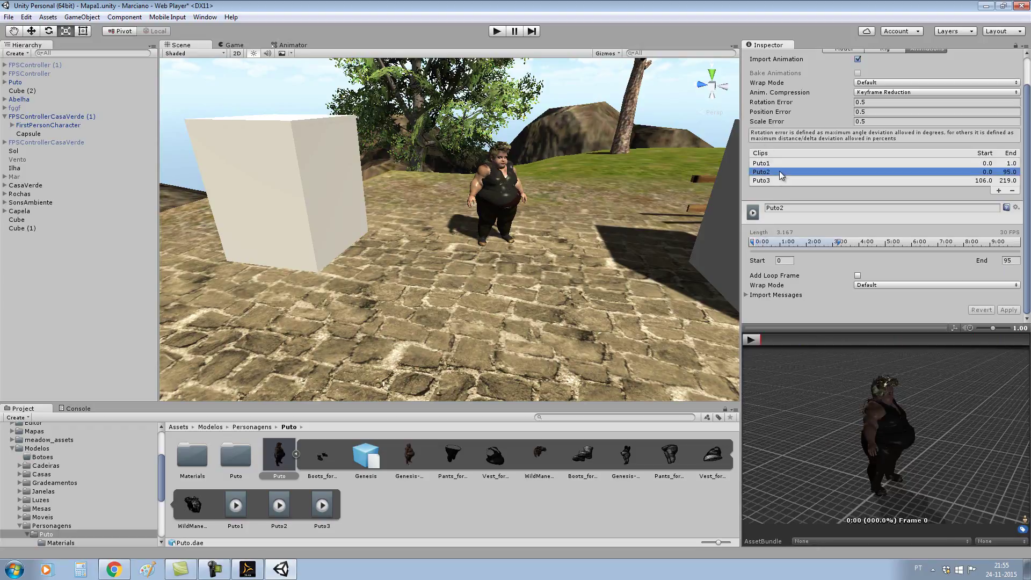
click(755, 340)
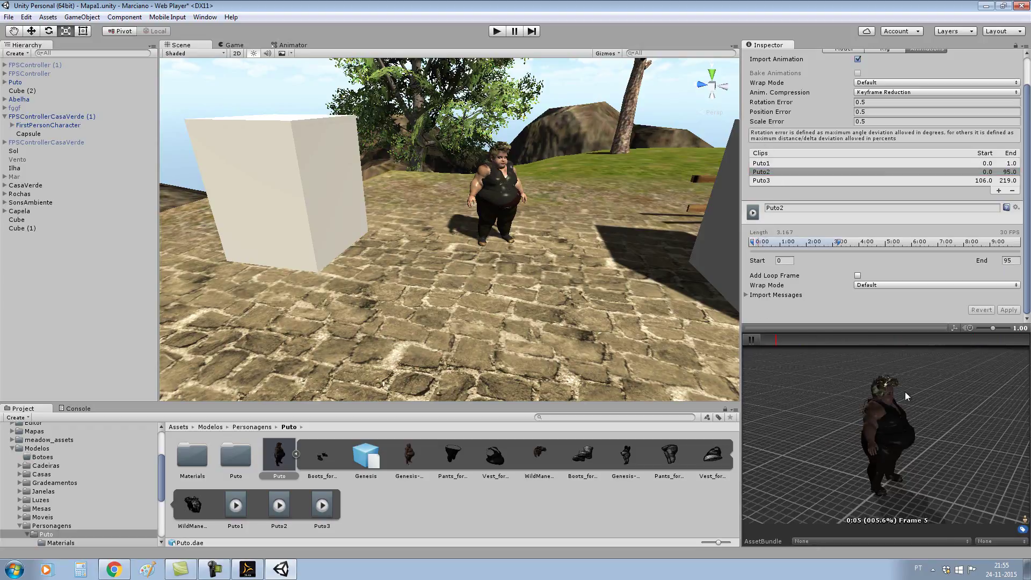
drag(936, 408, 856, 412)
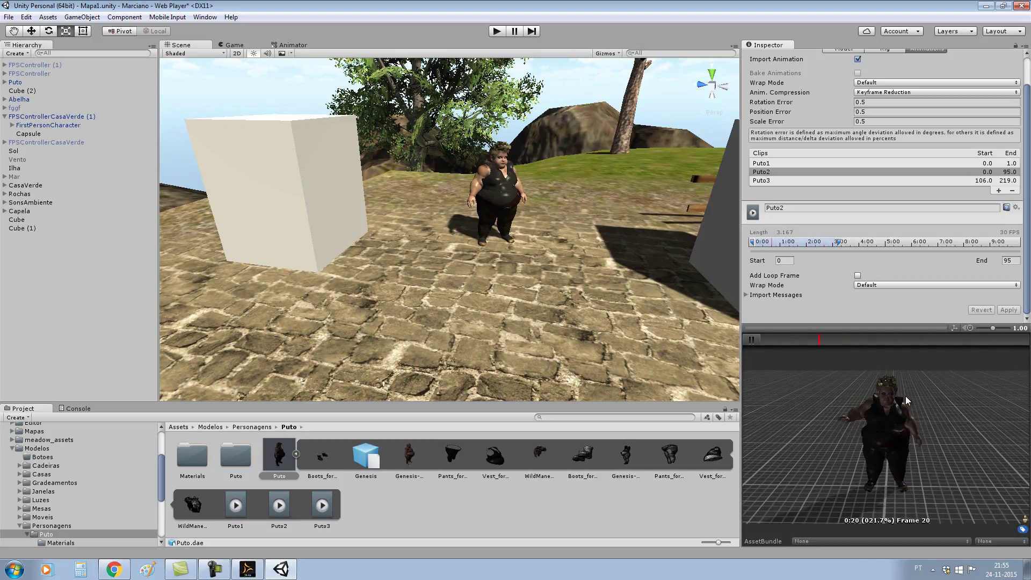
click(757, 338)
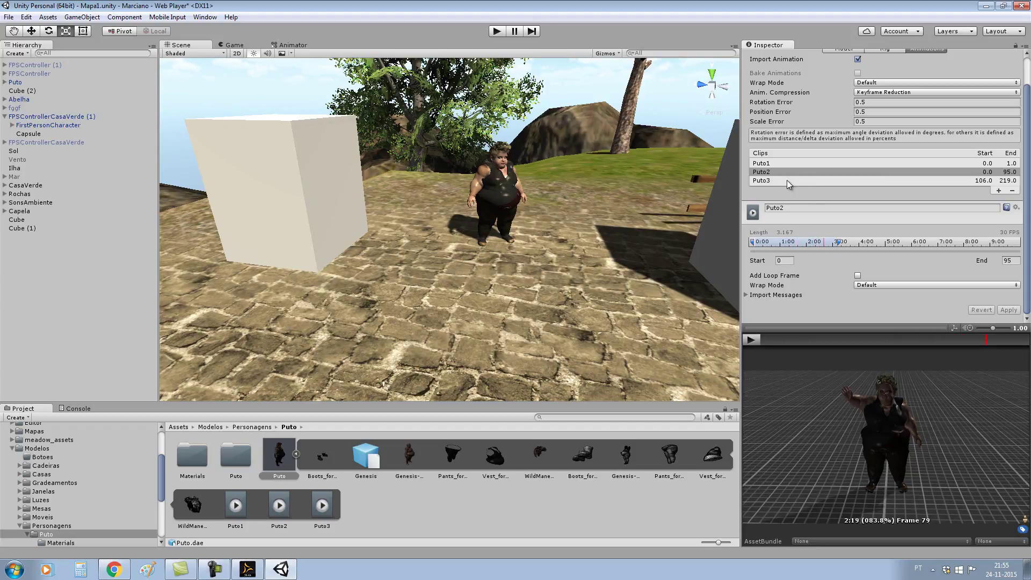
click(787, 180)
click(756, 340)
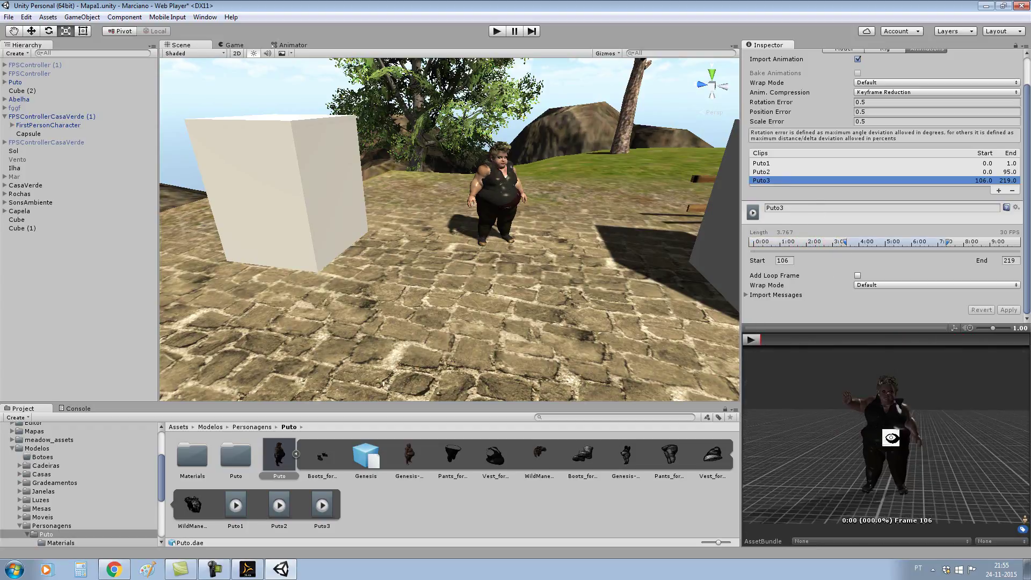
click(752, 340)
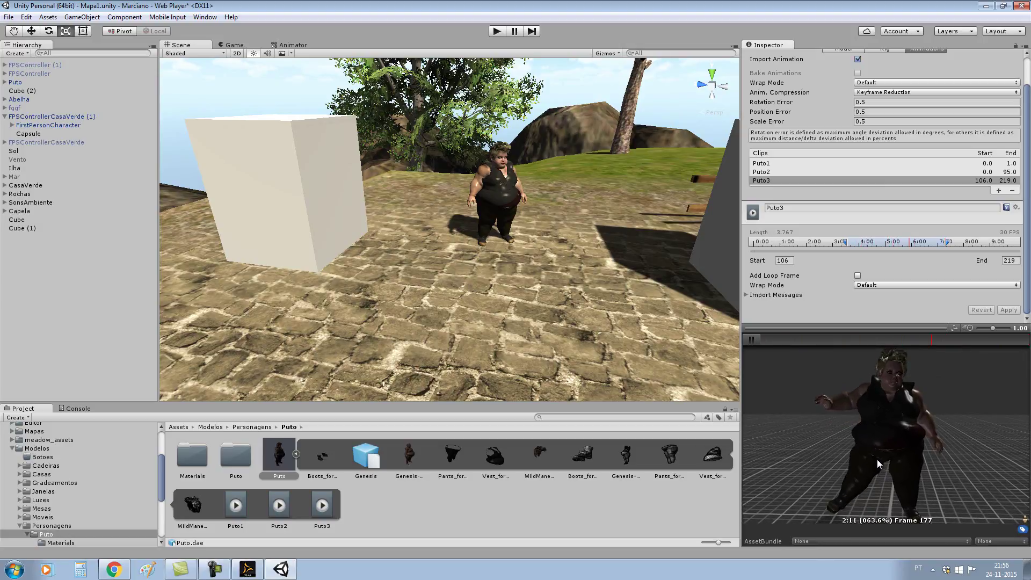
click(752, 340)
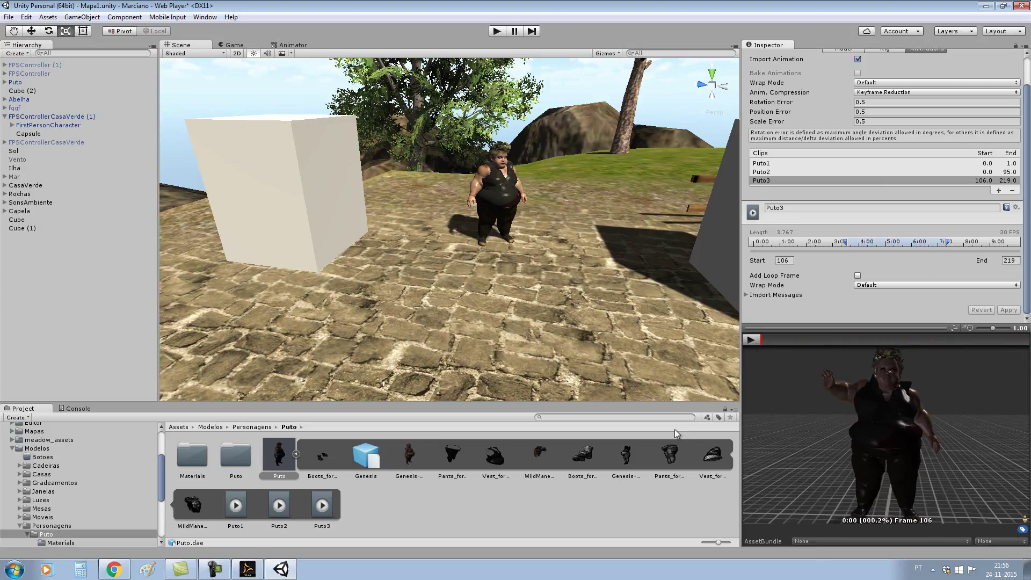
scroll(591, 277, down, 5)
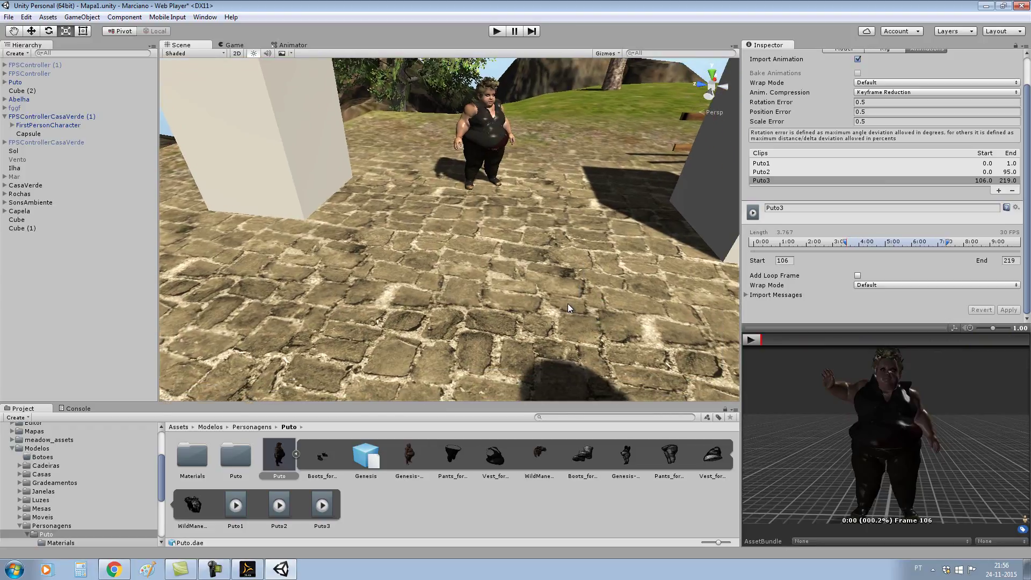
Step: Bring the scene camera closer to the cubes, selecting the right-hand cube and then Puto
scroll(566, 303, up, 5)
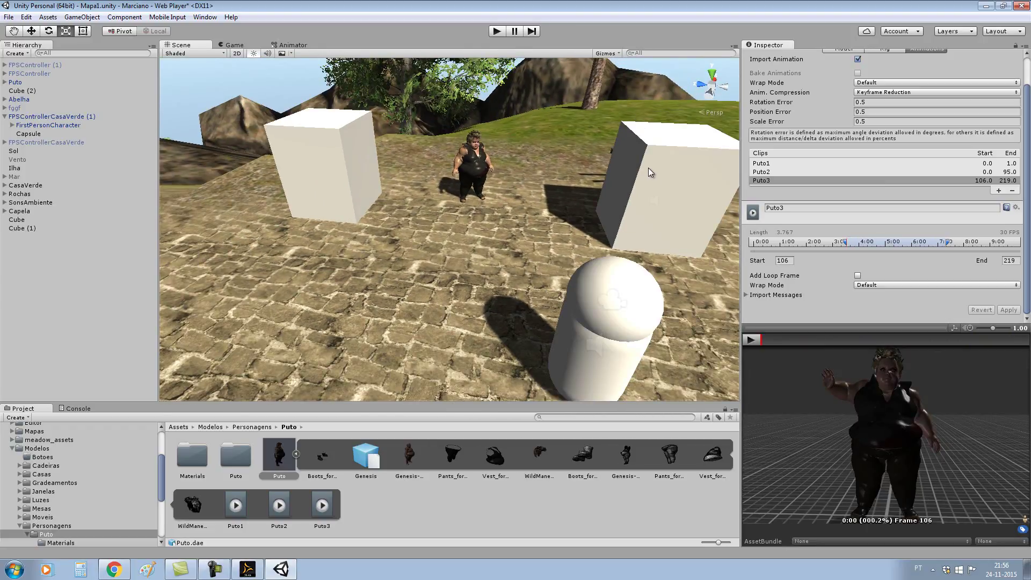
click(644, 162)
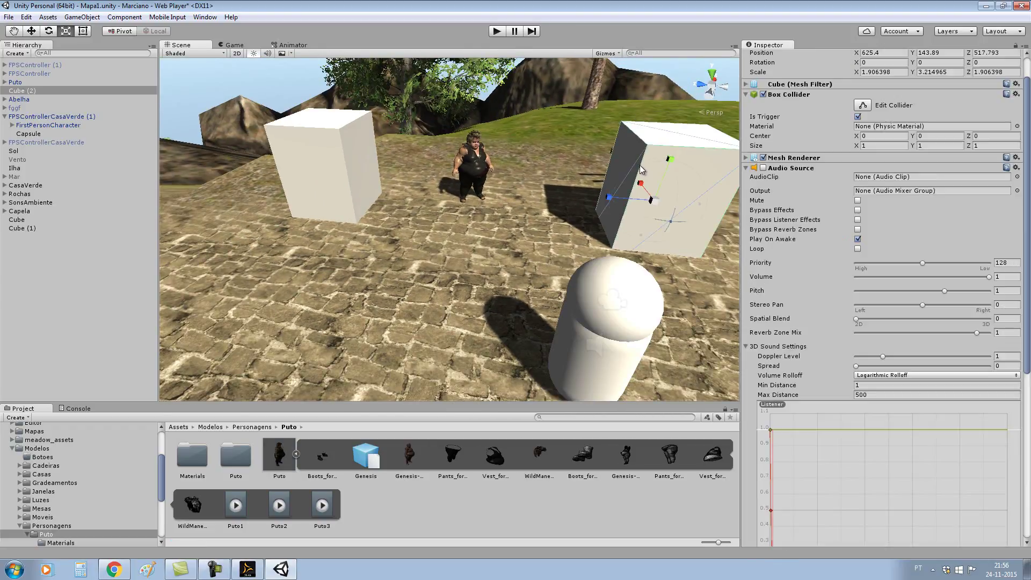
right_drag(374, 136, 478, 153)
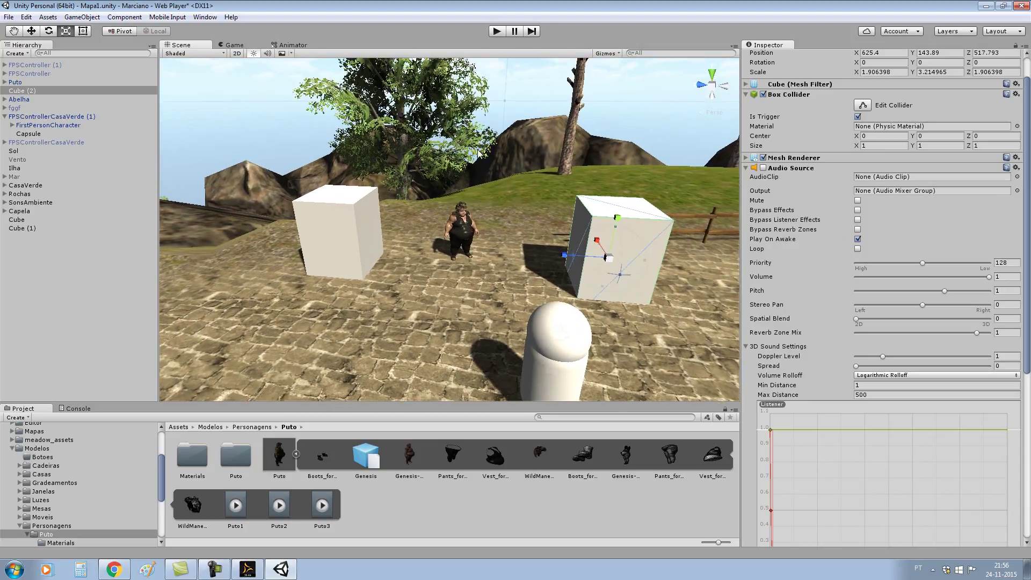
scroll(479, 154, down, 2)
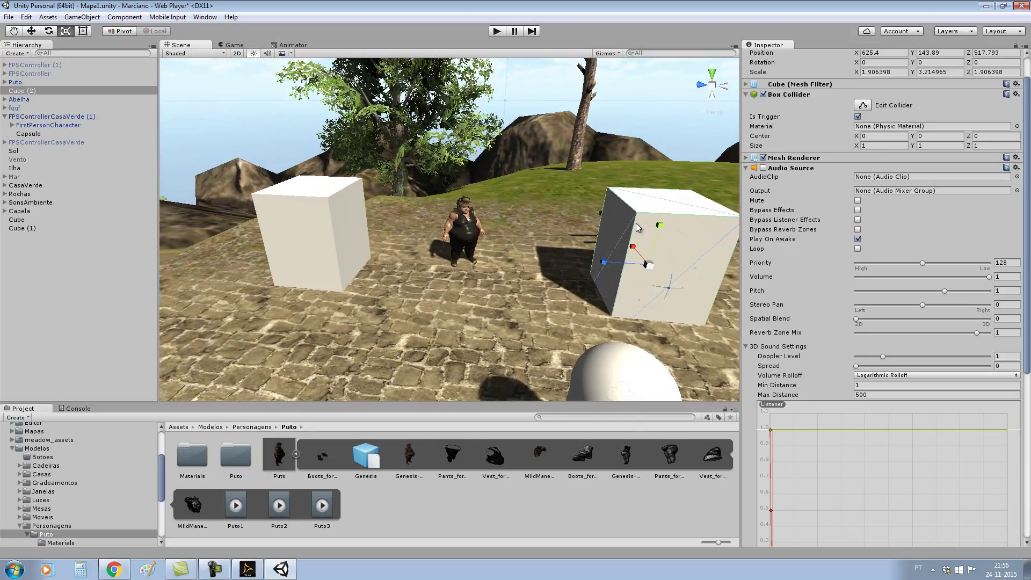
click(466, 217)
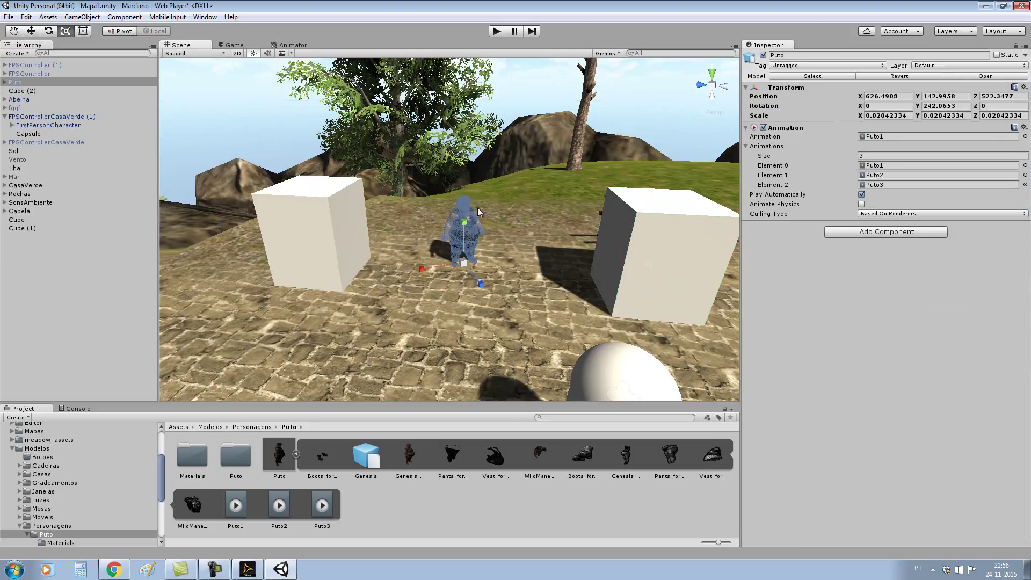
Step: Switch to an orthographic top view, select Cube (2), and pan to centre the objects
click(715, 76)
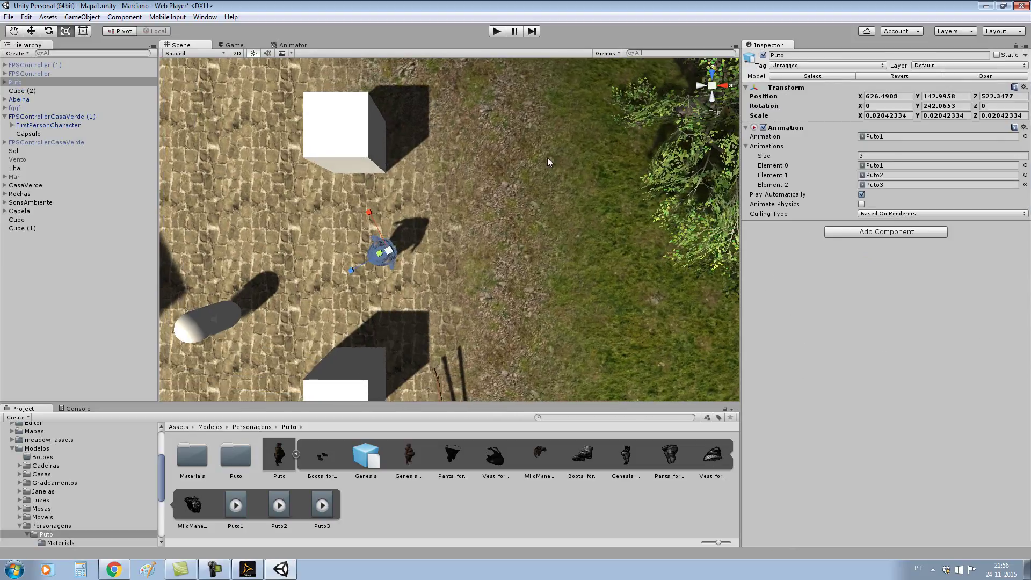
click(371, 362)
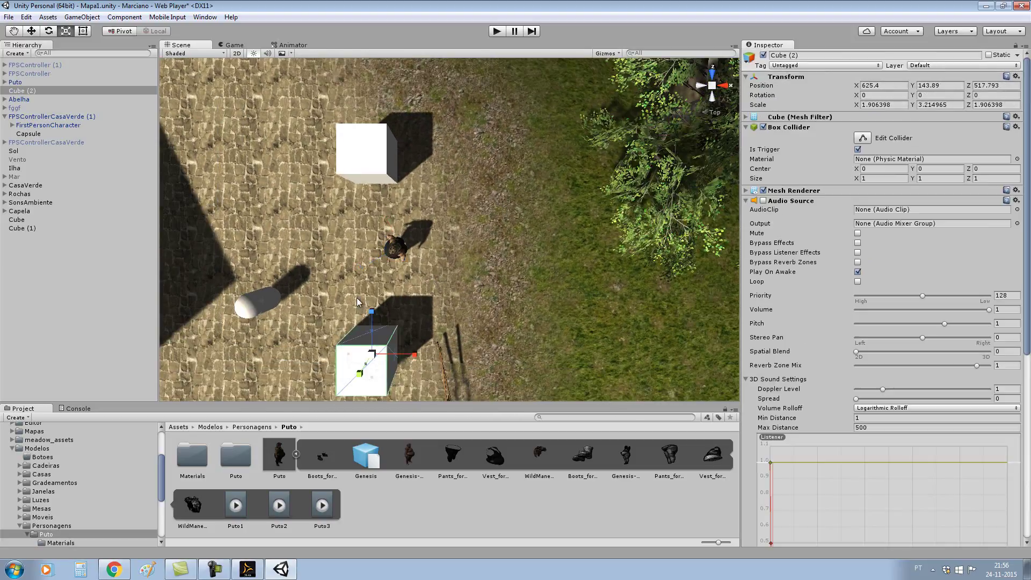
click(715, 113)
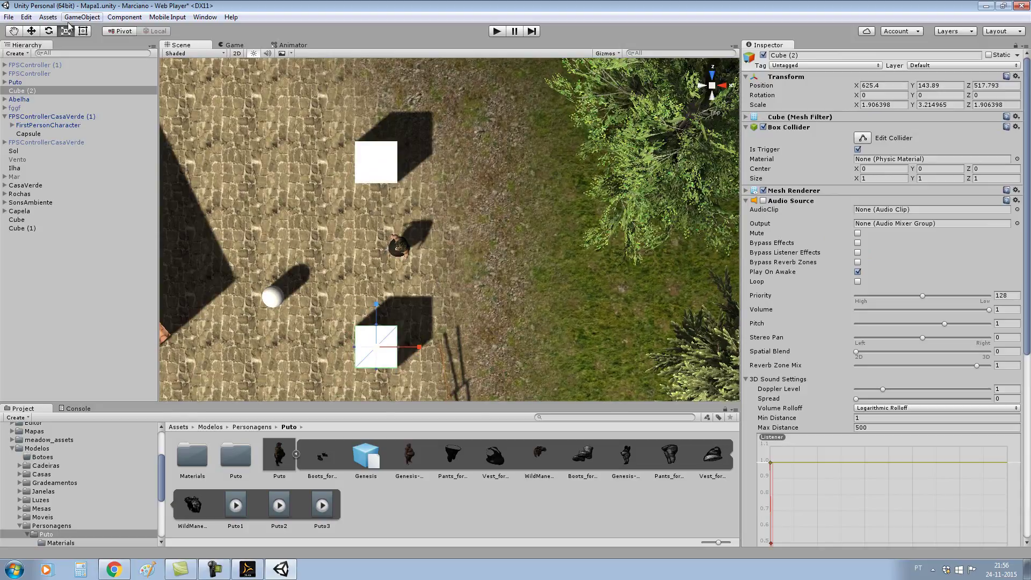
click(13, 31)
drag(358, 282, 458, 176)
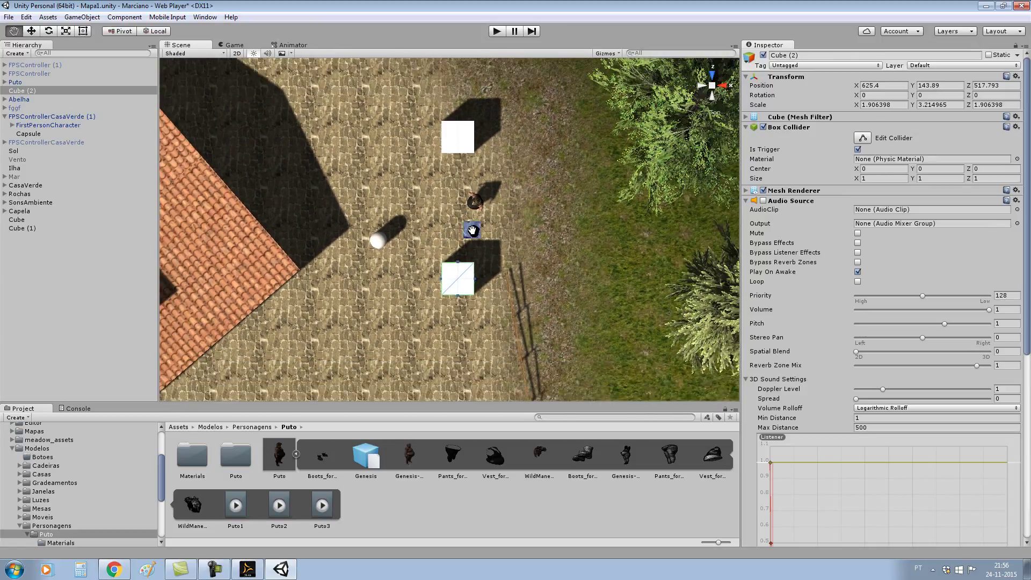
scroll(472, 230, up, 3)
scroll(72, 517, down, 5)
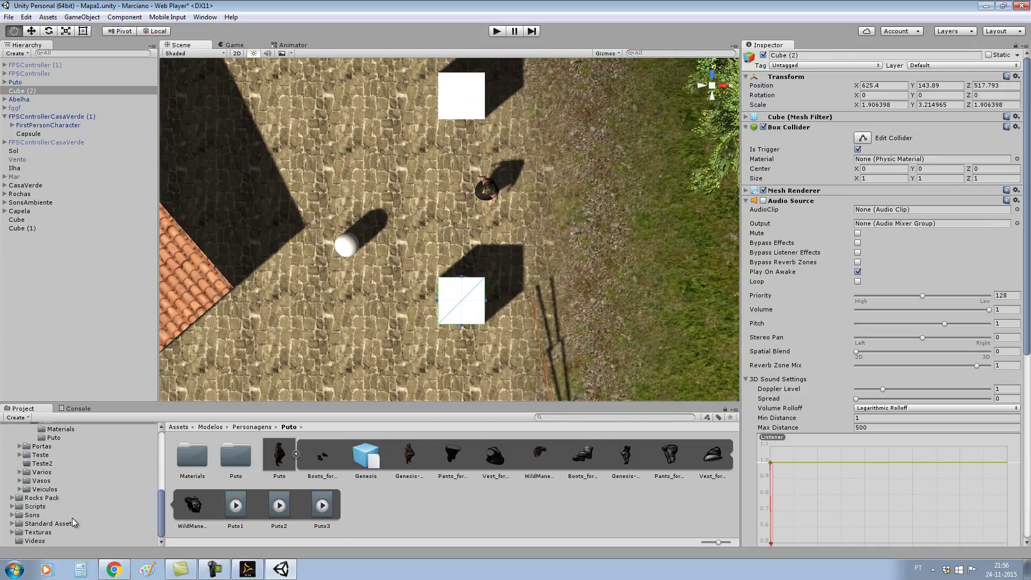
Step: Drag the green transparent material from Texturas/Cores onto the upper cube and the red one onto the lower cube
click(51, 531)
click(229, 462)
double_click(228, 462)
click(232, 452)
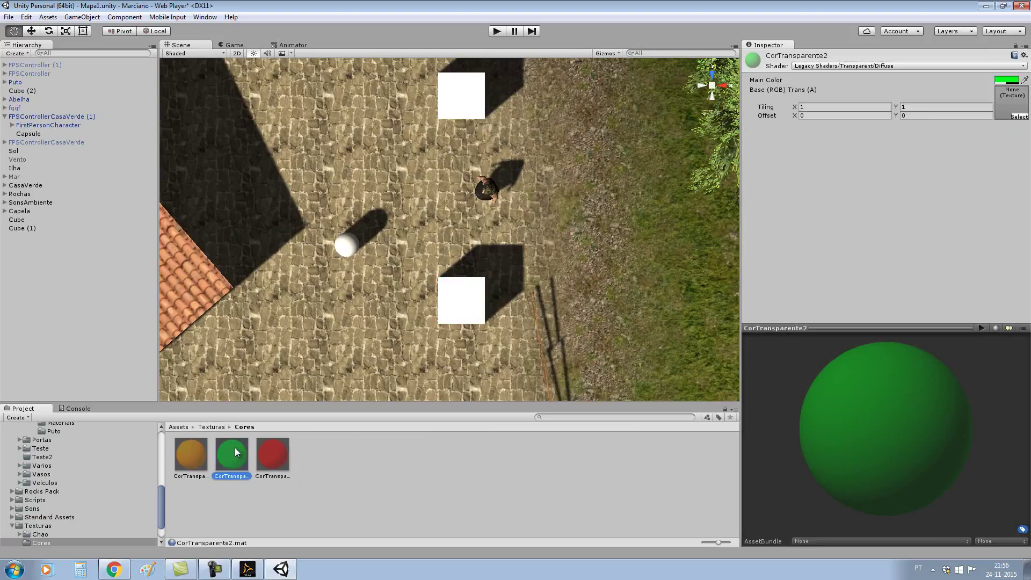
drag(235, 454, 462, 96)
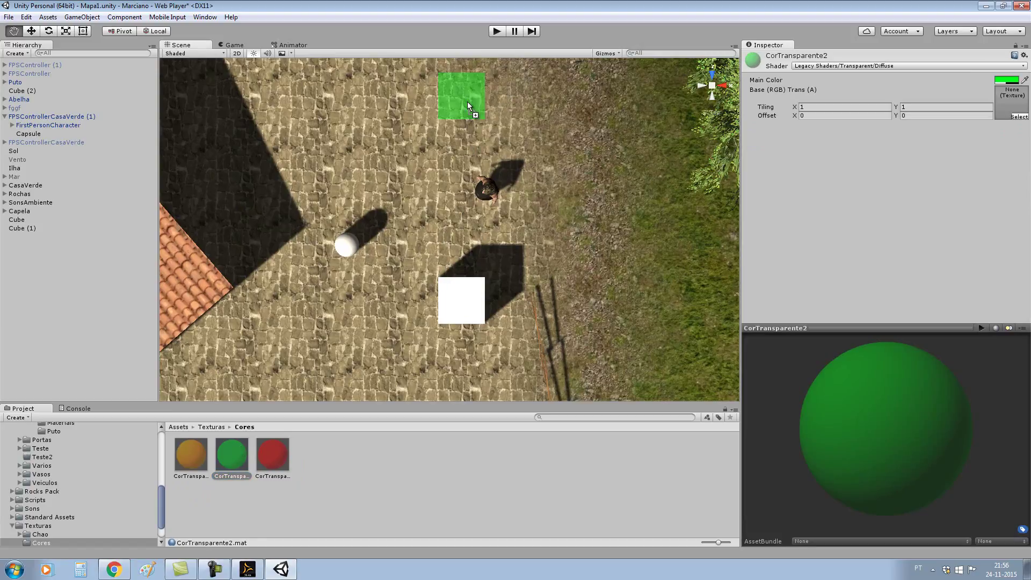
drag(276, 460, 473, 304)
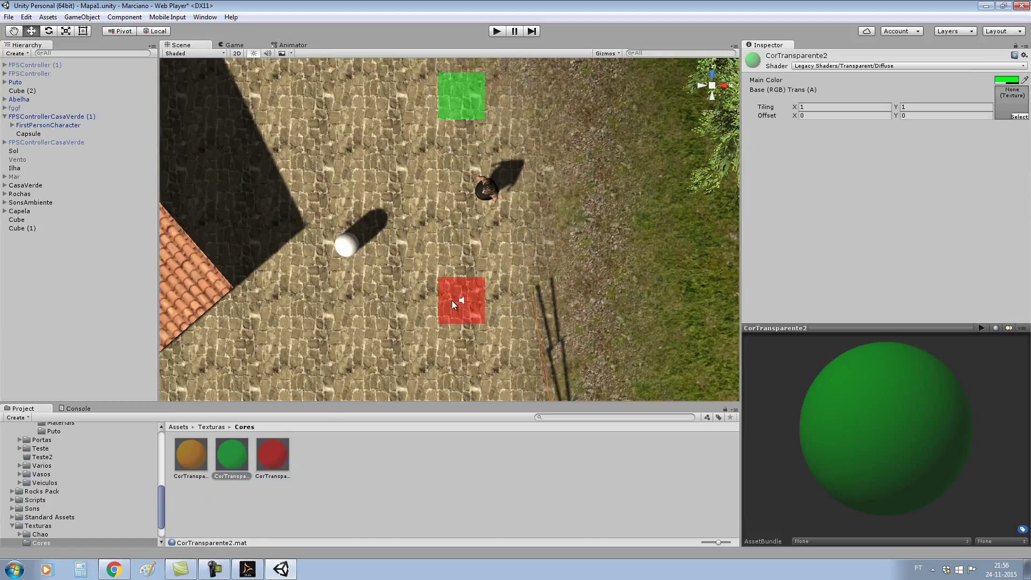
click(475, 308)
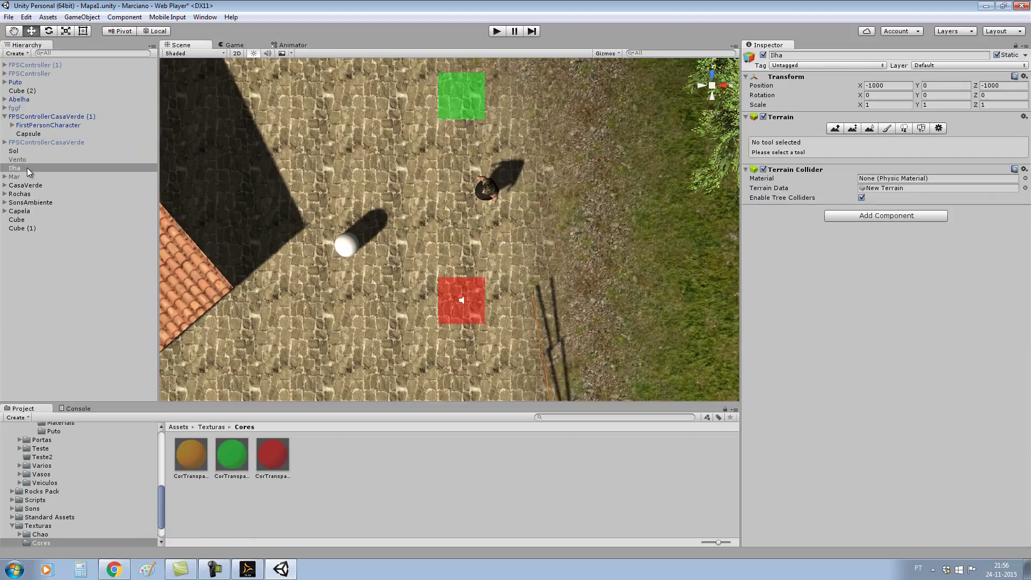
Step: Select the red cube, Cube (2), and drag it up onto the Puto character
click(464, 308)
click(469, 311)
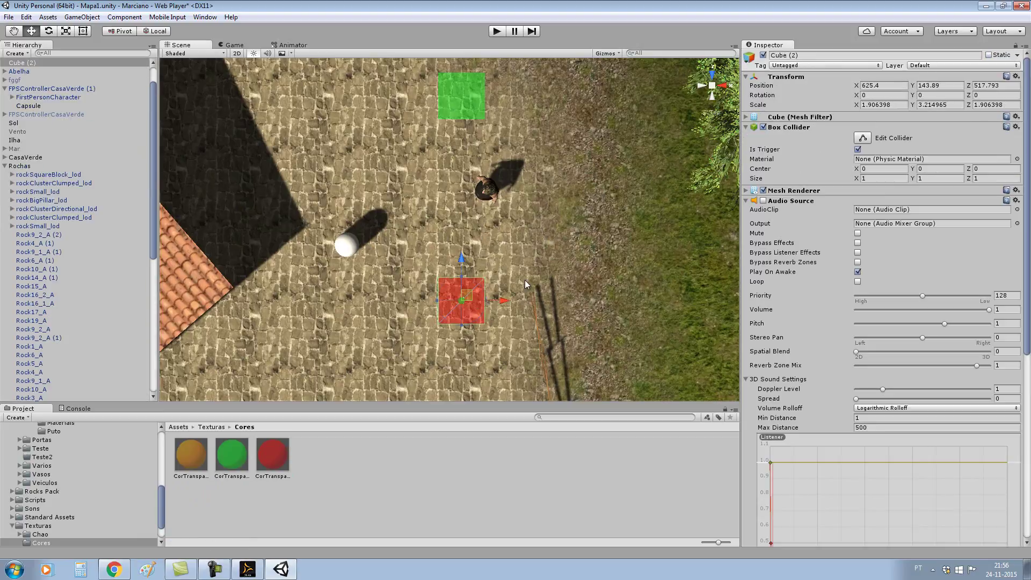
scroll(64, 263, down, 5)
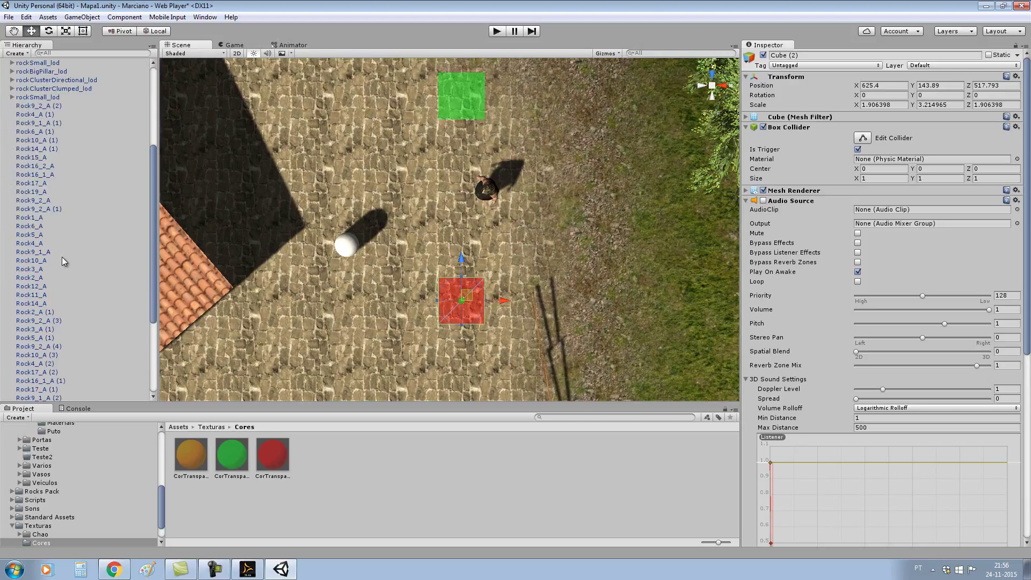
scroll(75, 327, down, 5)
scroll(99, 328, up, 5)
scroll(100, 317, up, 6)
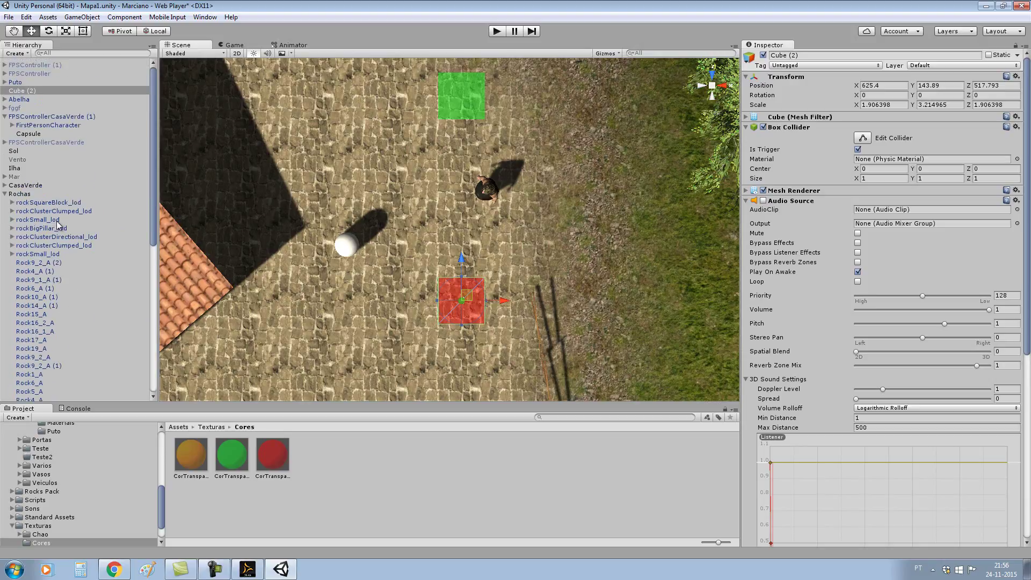
drag(463, 298, 490, 187)
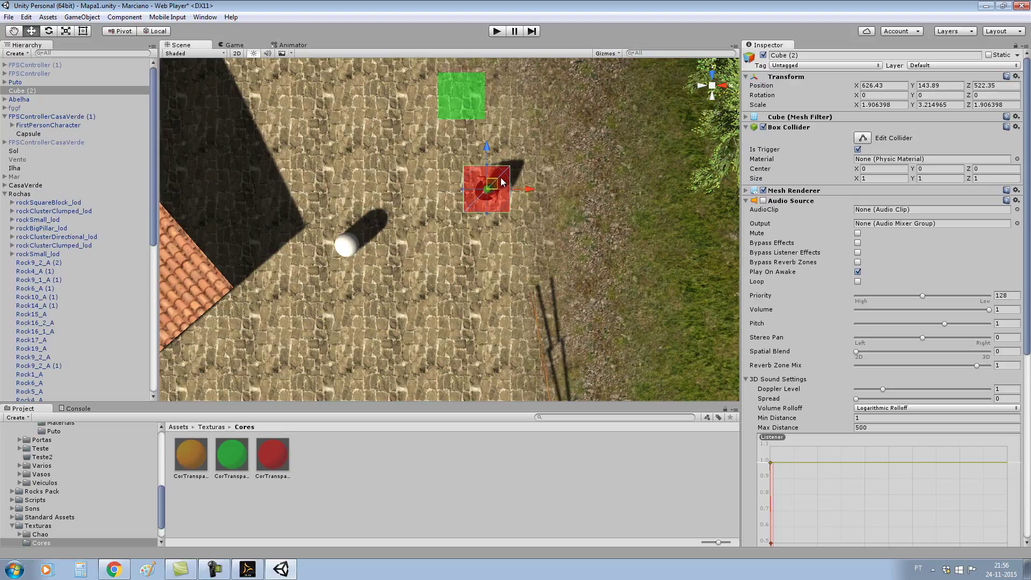
Step: In Left view, lower the red cube on Y so it encloses Puto, then return to perspective
click(702, 85)
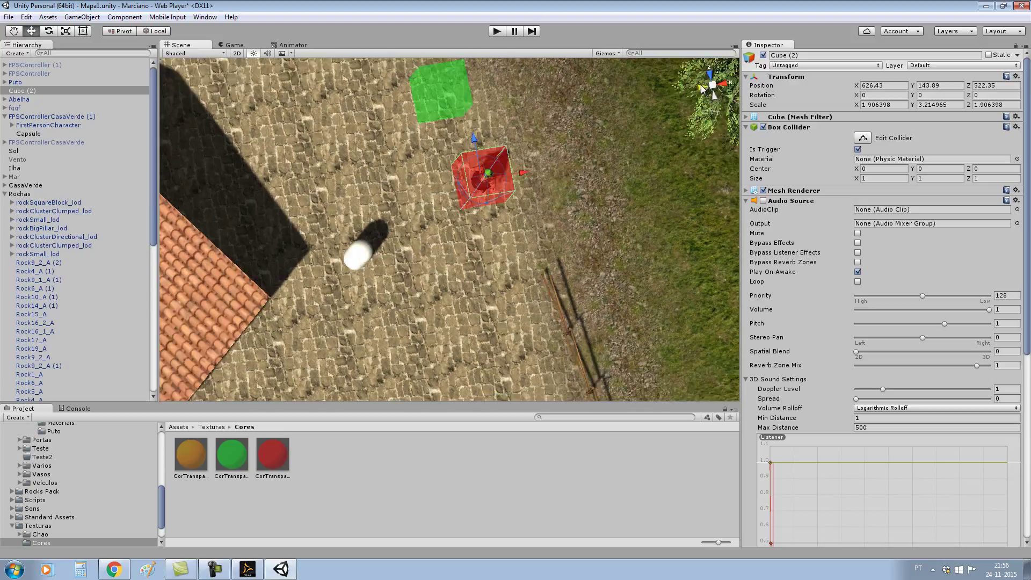
scroll(509, 149, up, 5)
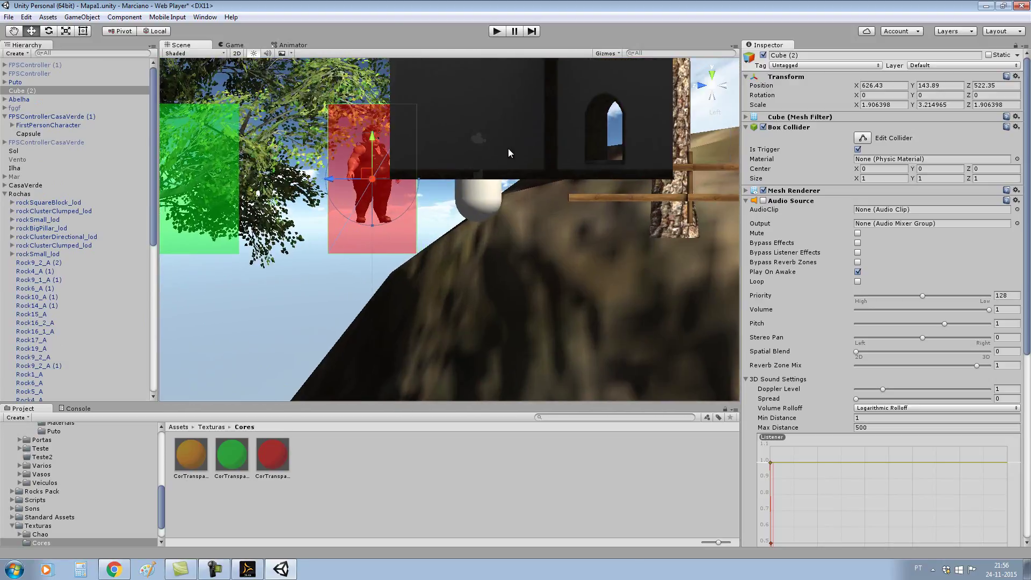
mouse_move(364, 134)
mouse_down()
mouse_move(357, 149)
mouse_move(722, 144)
mouse_up()
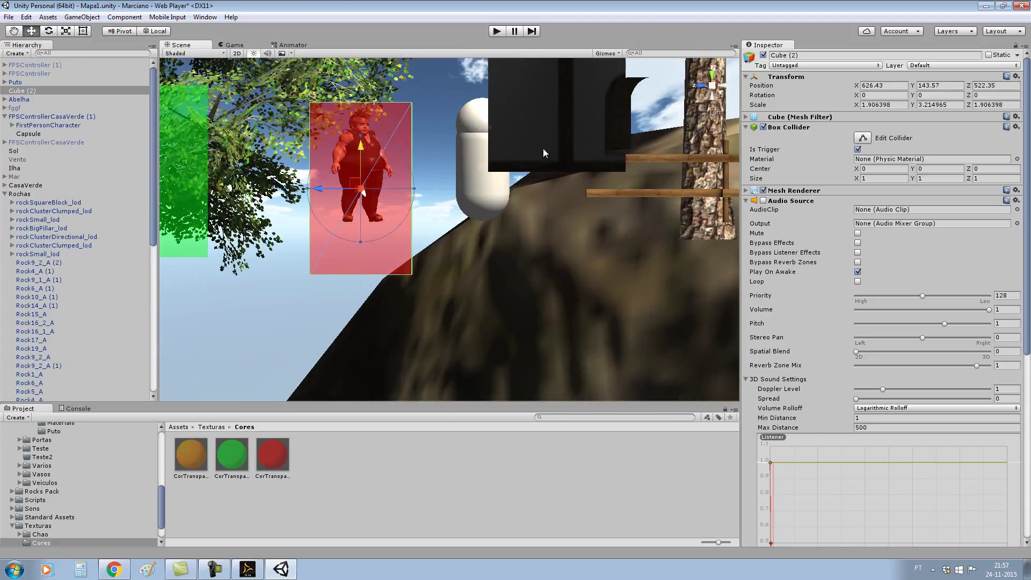
click(718, 114)
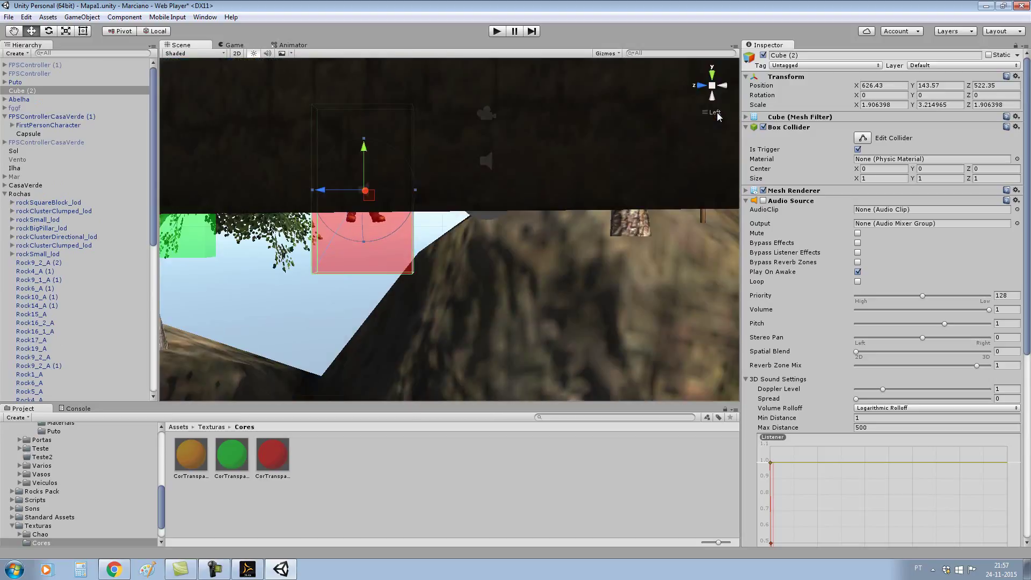
mouse_move(543, 151)
right_down()
mouse_move(481, 213)
mouse_move(510, 143)
right_up()
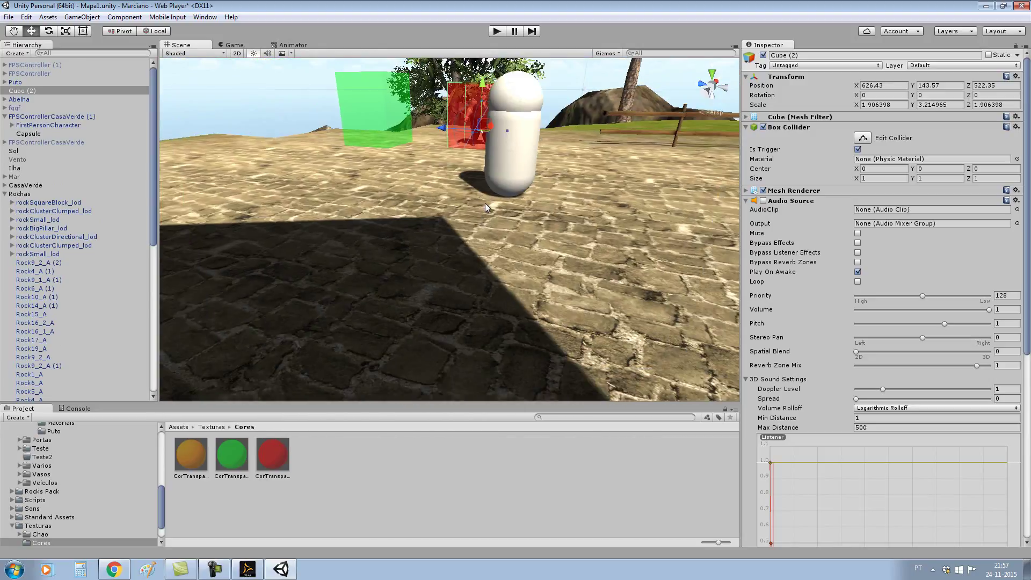
key(f)
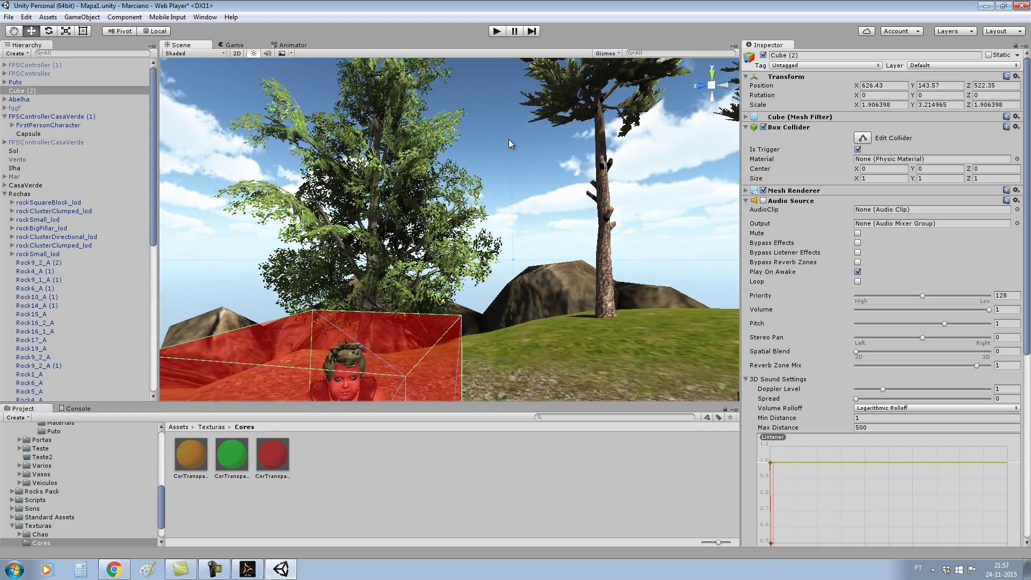
scroll(433, 256, down, 3)
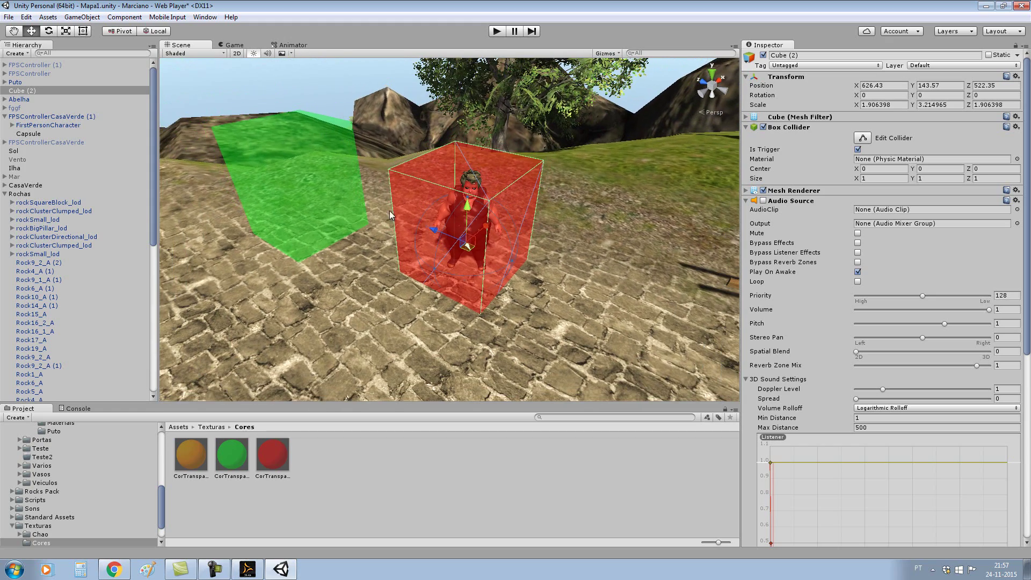
Step: Select the green cube, Cube (1), and move it onto the red cube from the top view
click(288, 163)
click(710, 73)
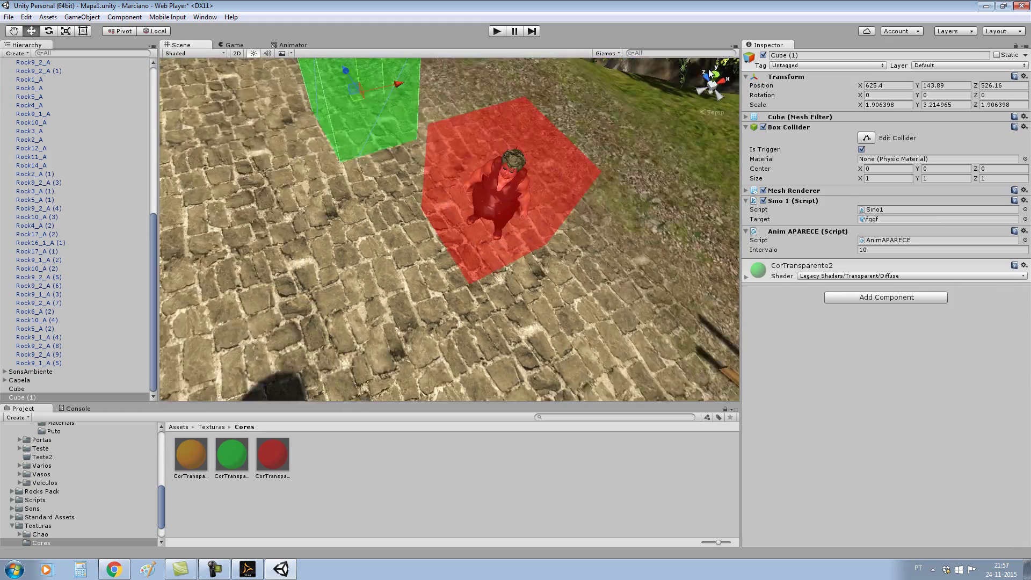
scroll(547, 256, down, 3)
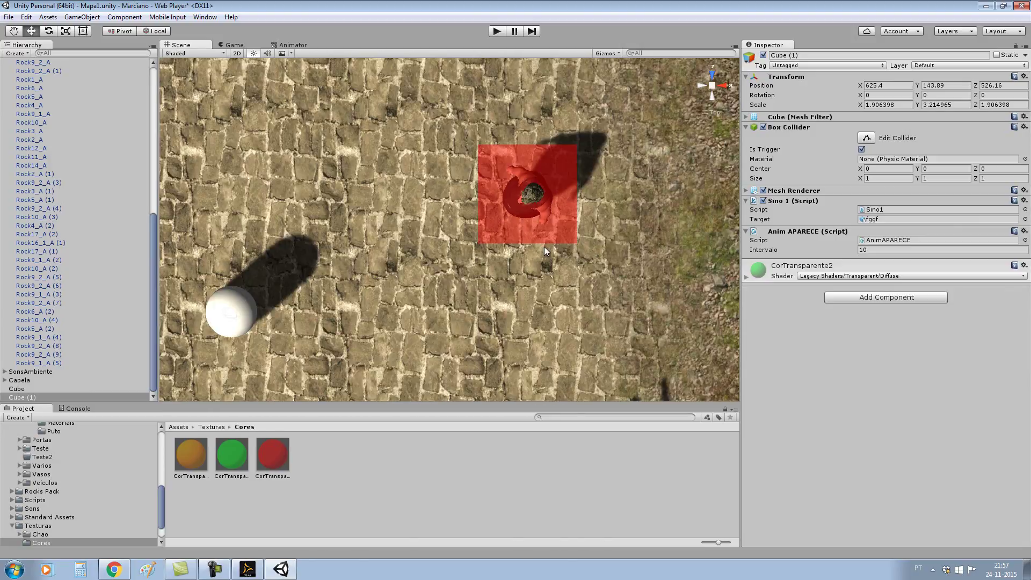
scroll(545, 250, down, 3)
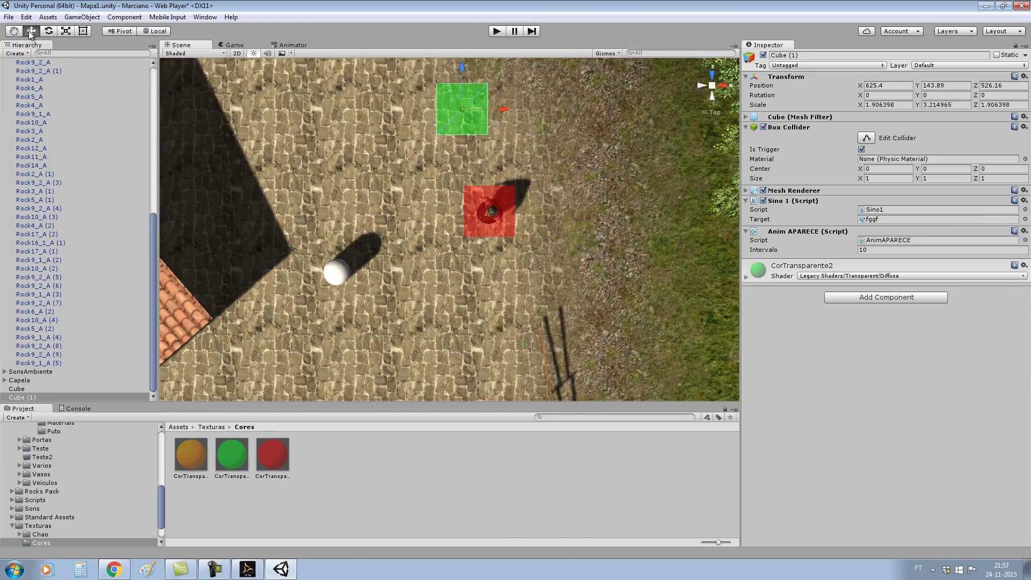
drag(466, 103, 495, 209)
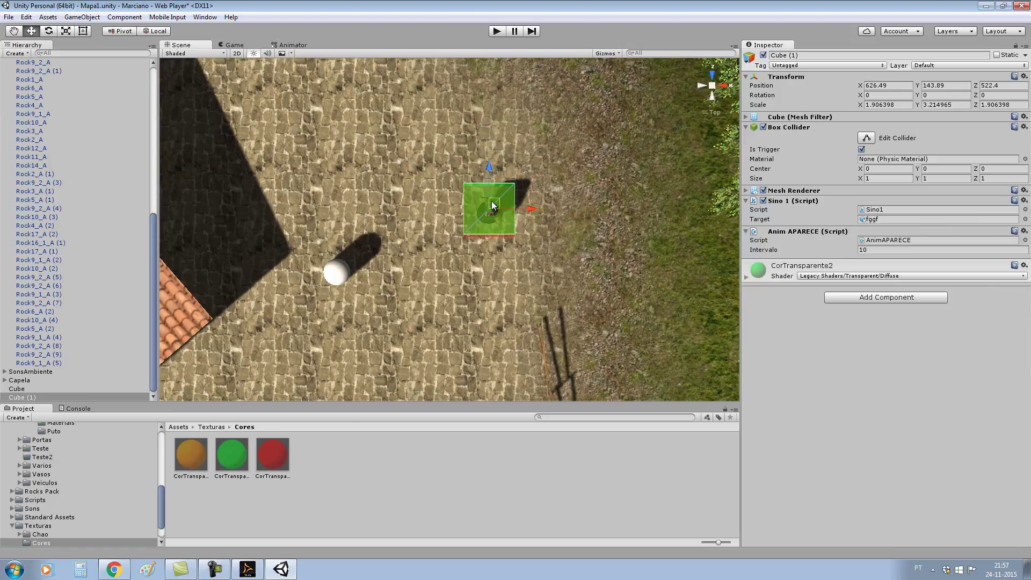
Step: Scale the green cube up uniformly so it surrounds the red cube
click(66, 31)
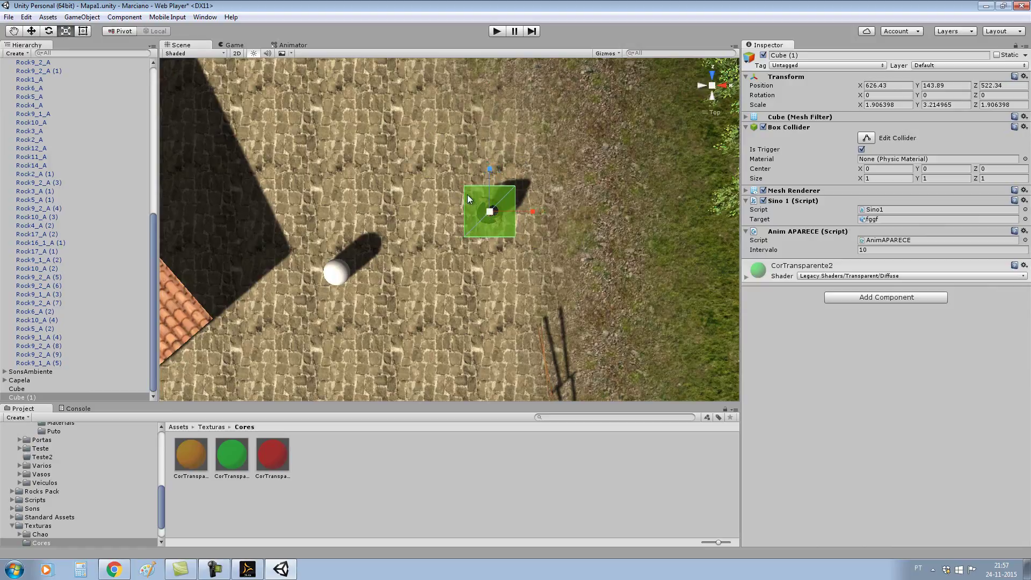
mouse_move(490, 212)
mouse_down()
mouse_move(506, 205)
mouse_move(504, 222)
mouse_up()
scroll(504, 221, up, 3)
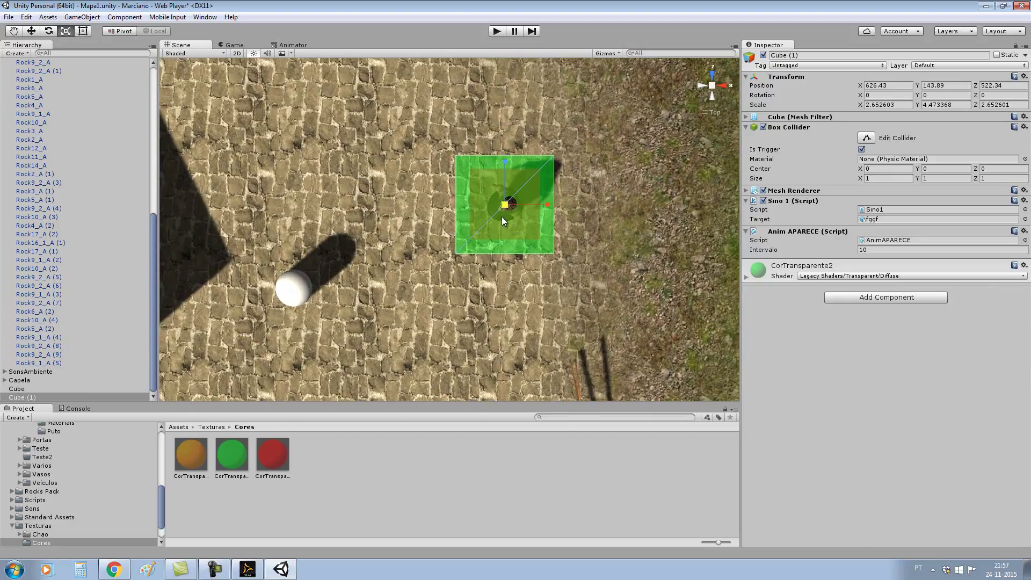
scroll(500, 222, up, 2)
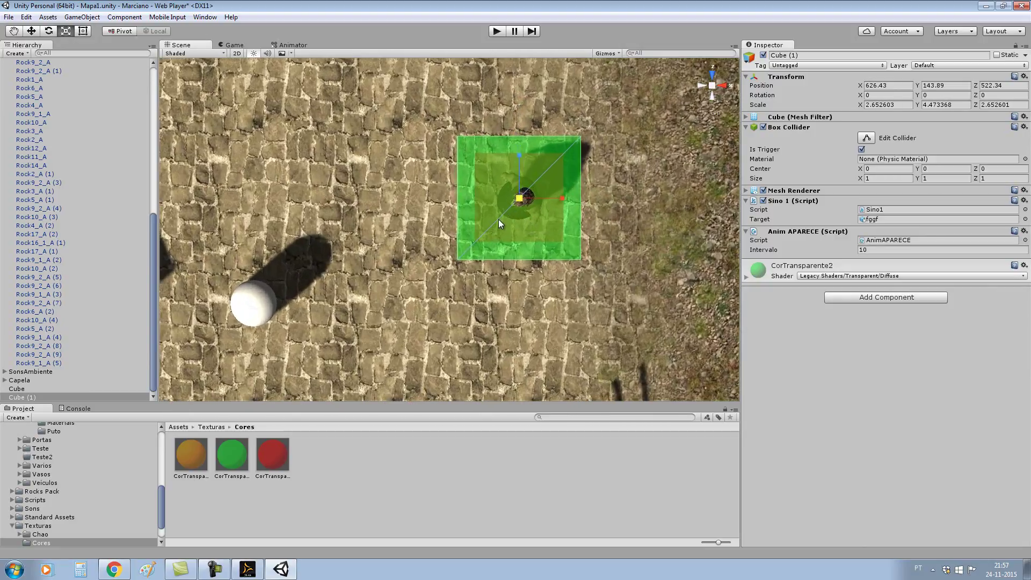
click(700, 87)
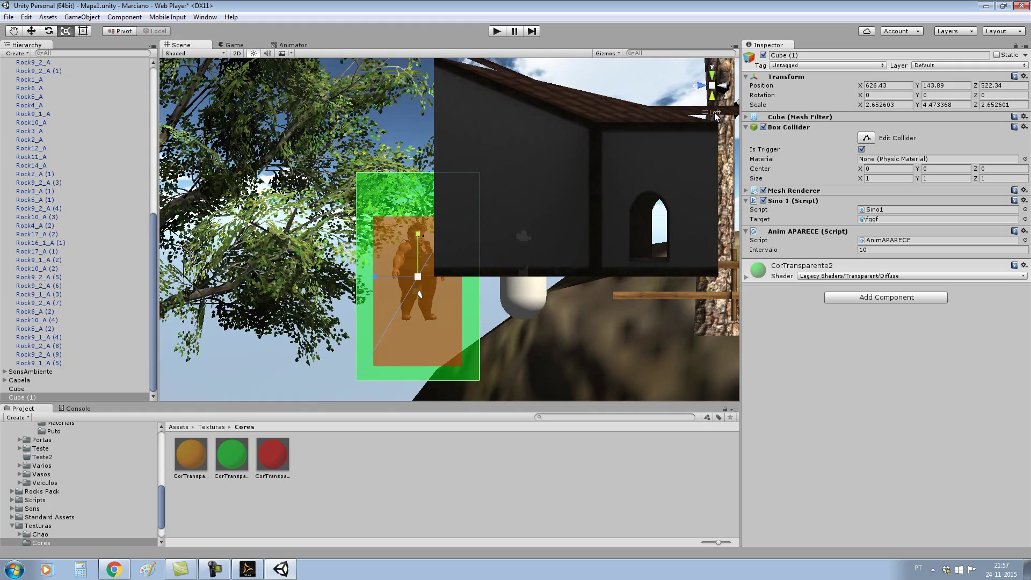
click(715, 111)
key(f)
mouse_move(518, 171)
alt+mouse_down()
mouse_move(490, 218)
mouse_move(511, 181)
alt+mouse_up()
scroll(510, 182, down, 3)
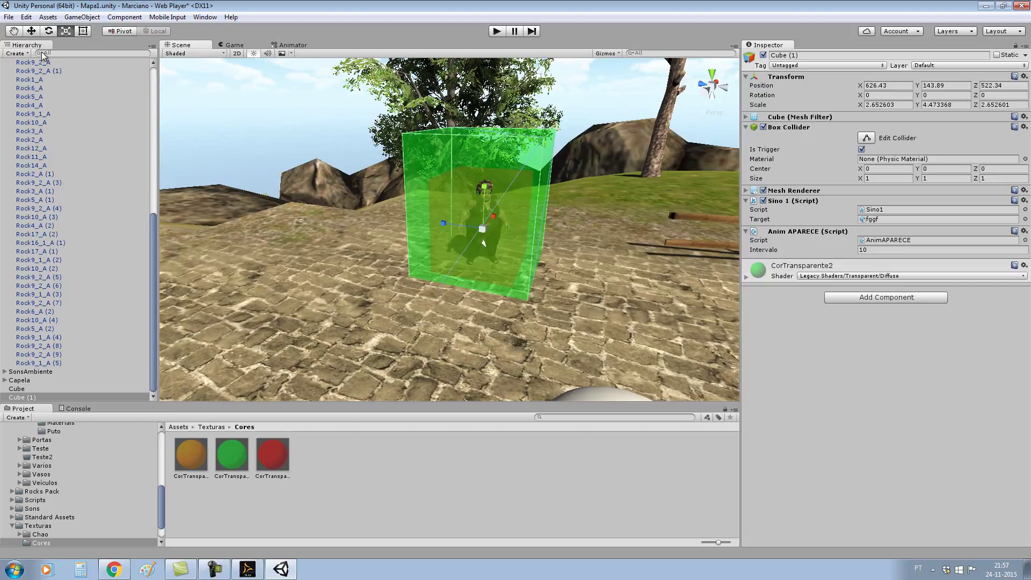
Step: Lower the green cube slightly on Y with the Move tool
click(31, 33)
mouse_move(484, 197)
mouse_down()
mouse_move(482, 242)
mouse_move(483, 206)
mouse_up()
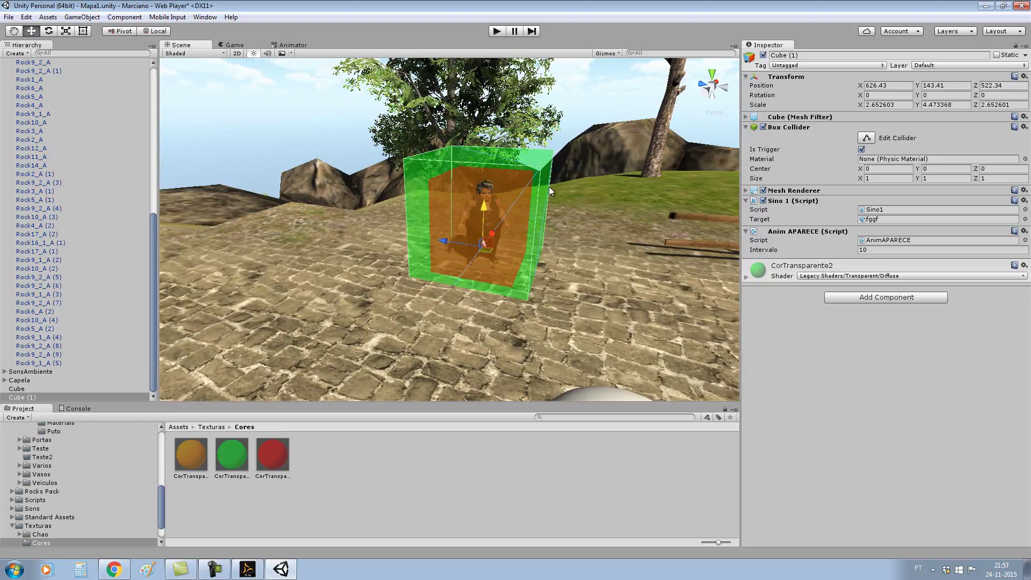
scroll(563, 180, up, 2)
scroll(563, 180, up, 1)
scroll(563, 180, down, 3)
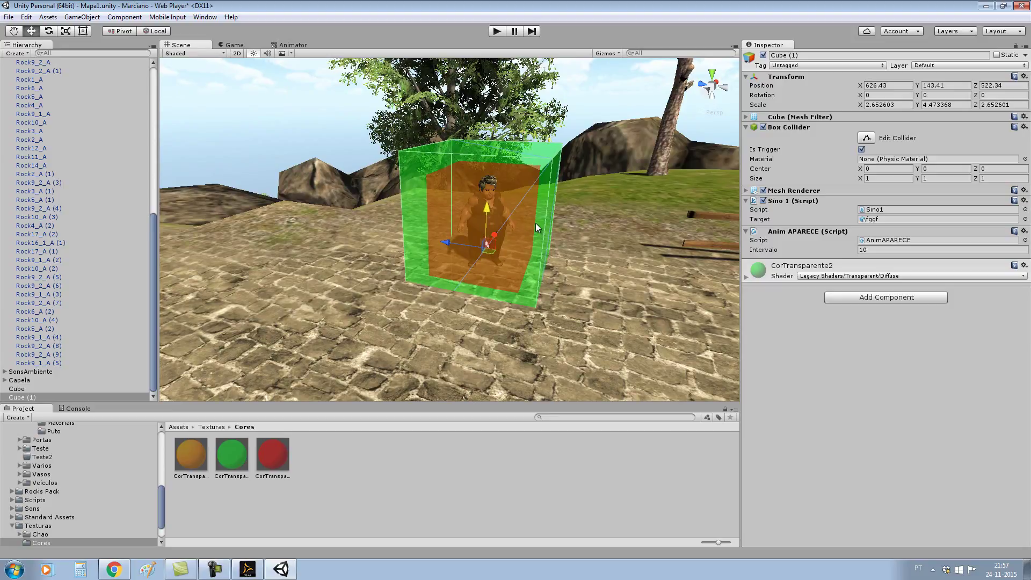
Step: Find AnimAPARECE and close the SomEvento.js, Sino2.js and Animacao.cs editor tabs
click(883, 242)
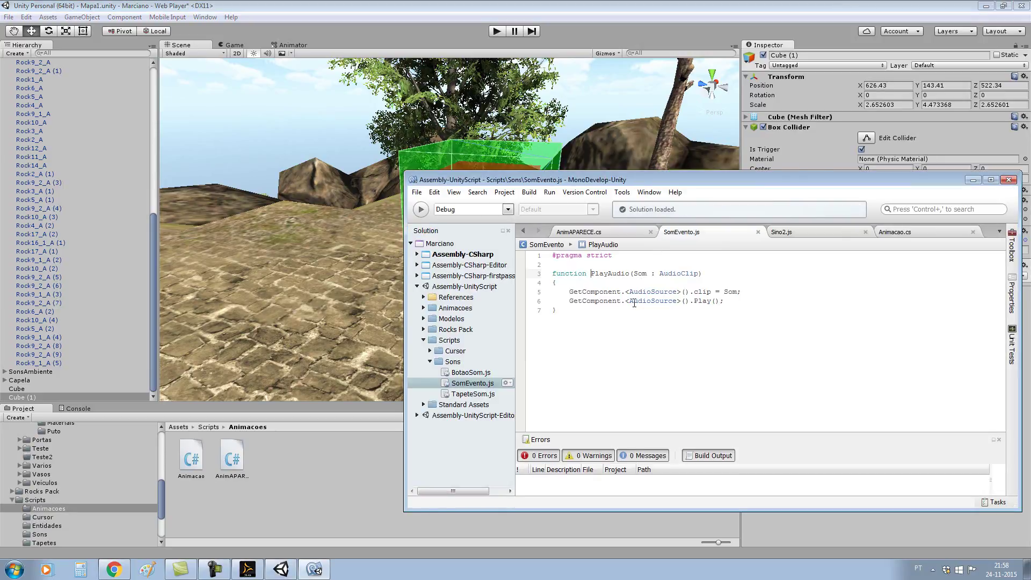
click(758, 232)
click(757, 232)
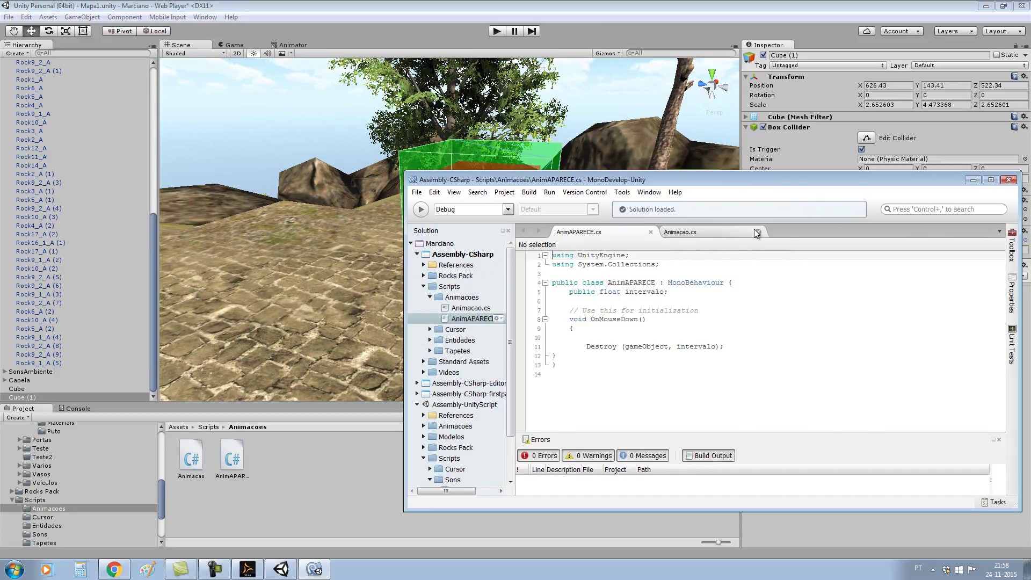
click(757, 232)
Step: Rename the class AnimAPARECE to AnimBotaoDesaparece and copy the new class name
drag(656, 284, 608, 284)
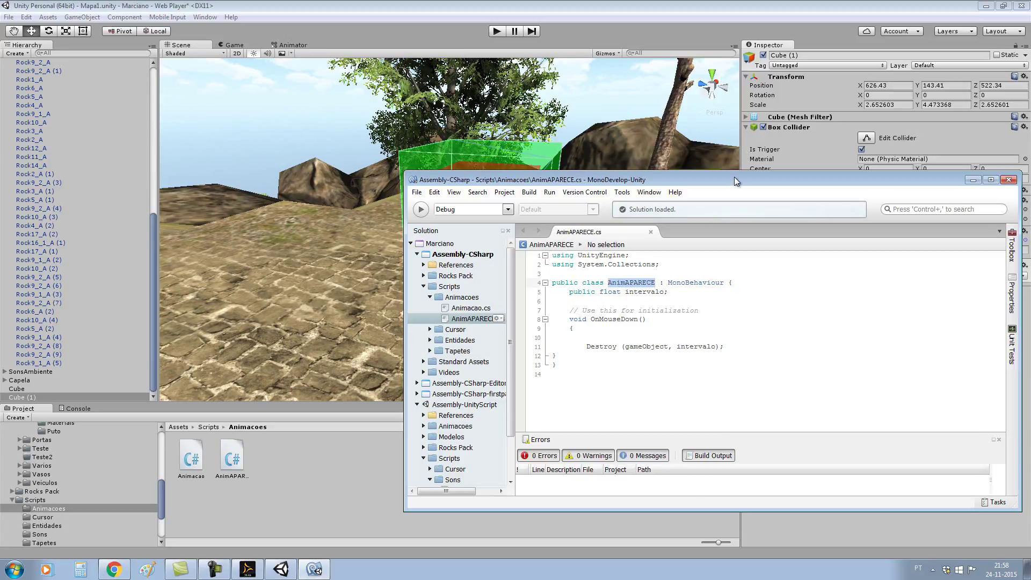
drag(734, 177, 647, 244)
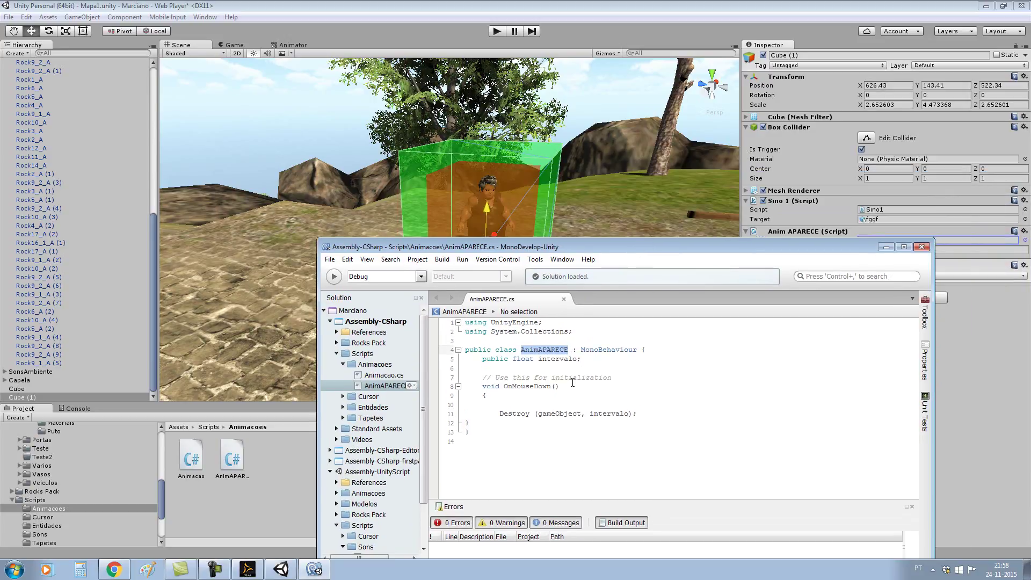
drag(568, 350, 539, 350)
text(Botao)
text(Desa)
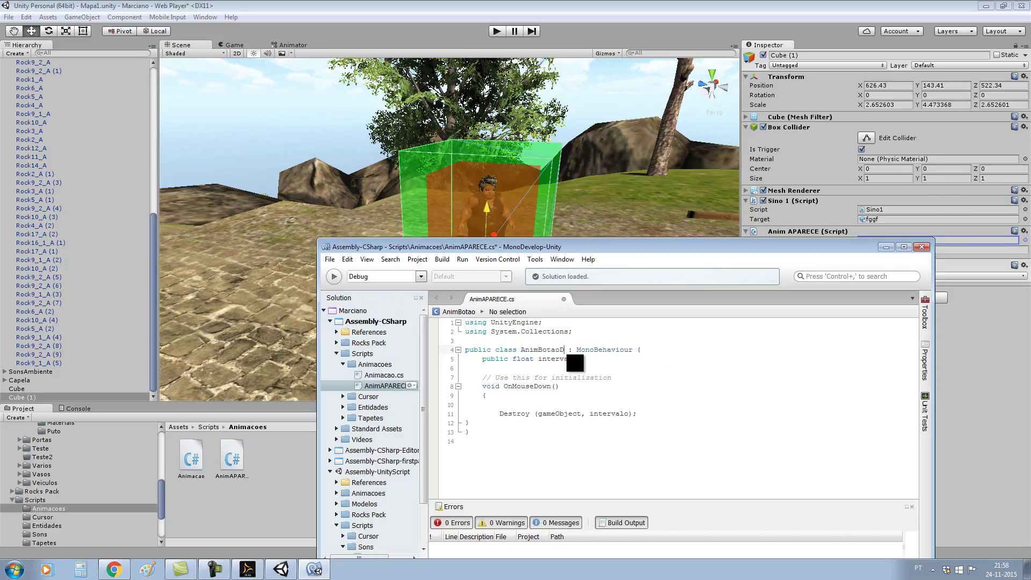
text(parece)
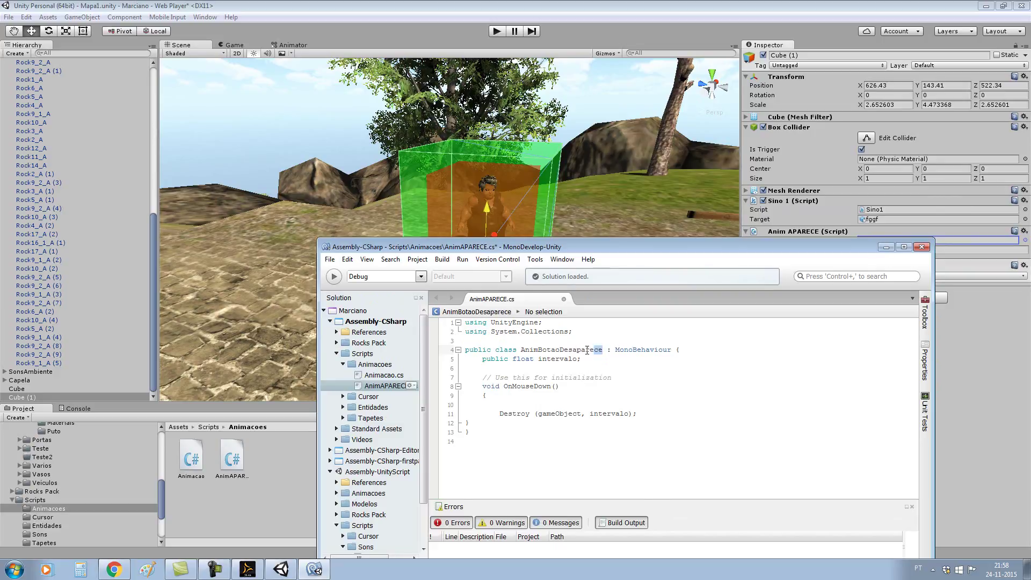
drag(604, 350, 523, 349)
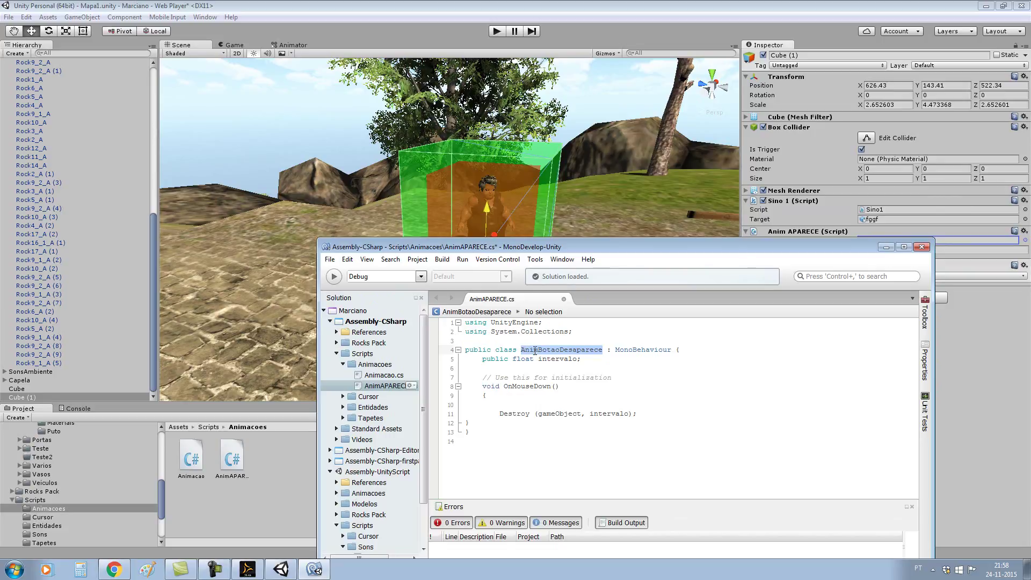
right_click(535, 350)
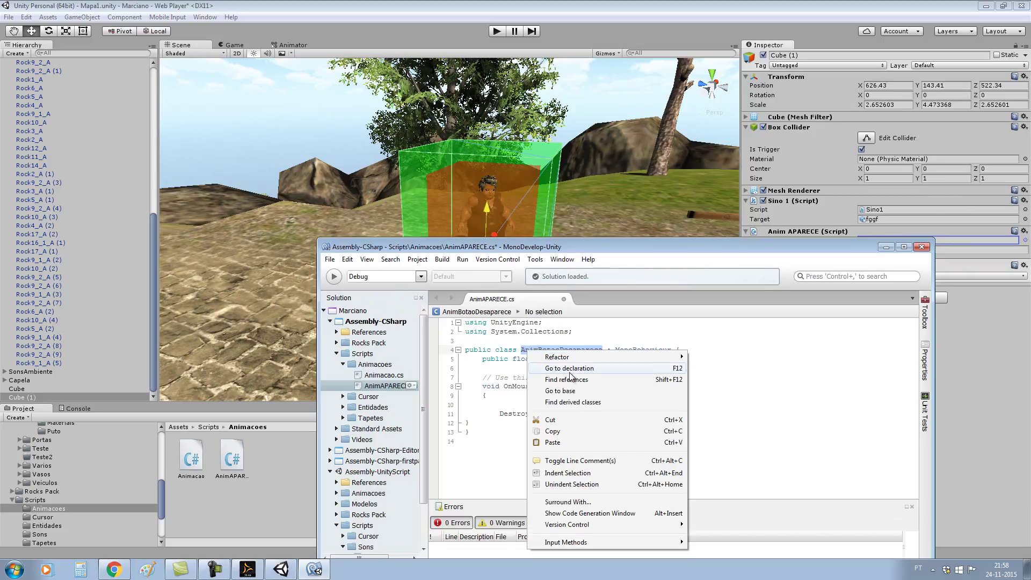
click(564, 431)
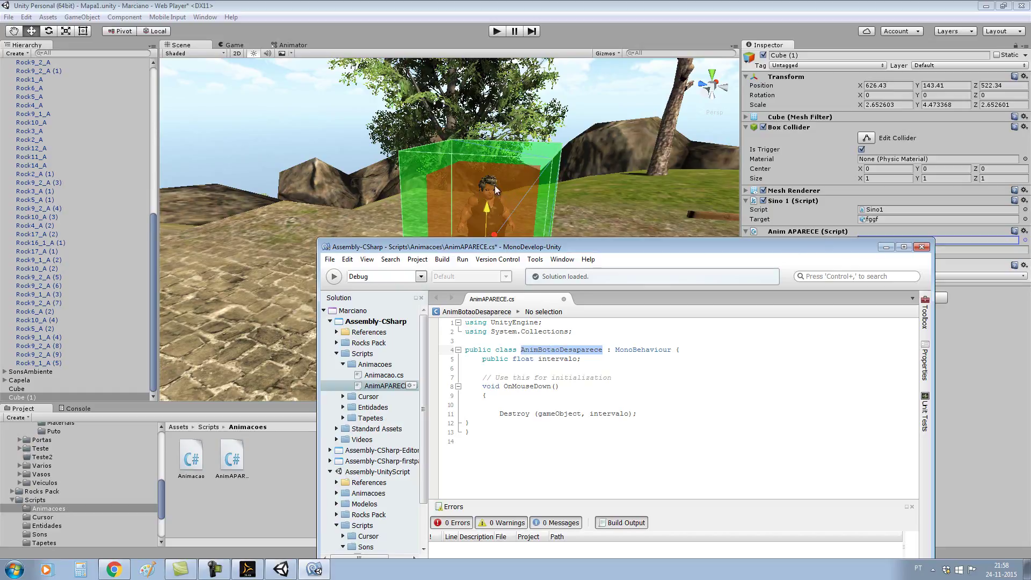
Step: Save AnimAPARECE.cs and copy the class name AnimBotaoDesaparece again
drag(633, 249, 594, 257)
mouse_move(794, 261)
mouse_down()
mouse_move(745, 261)
mouse_move(706, 243)
mouse_up()
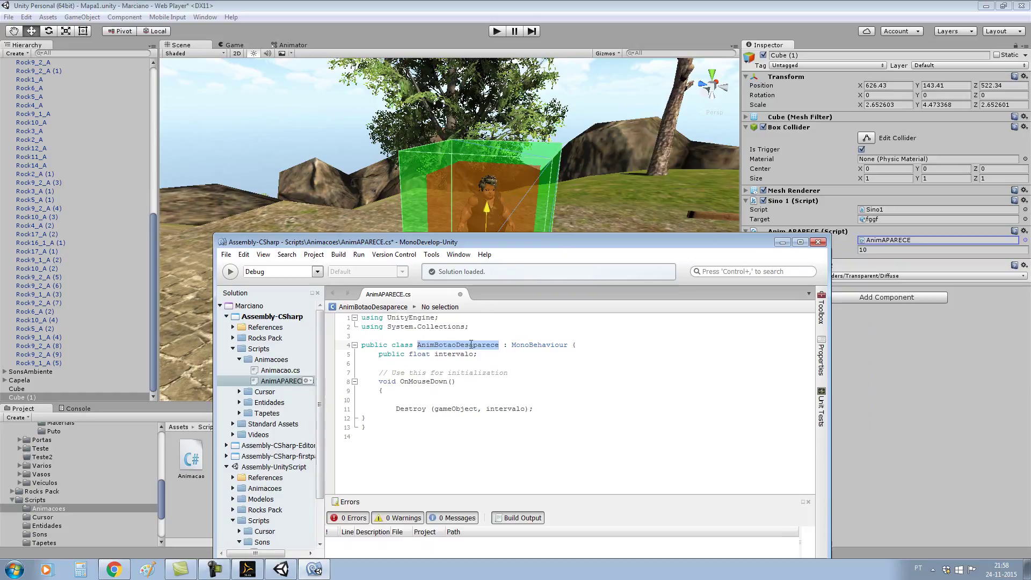
click(869, 250)
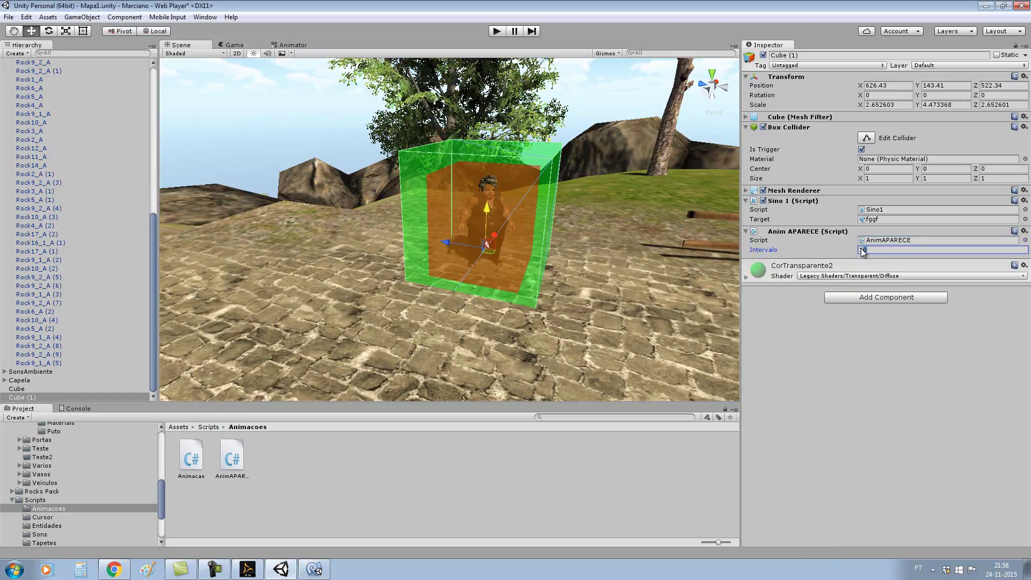
click(313, 568)
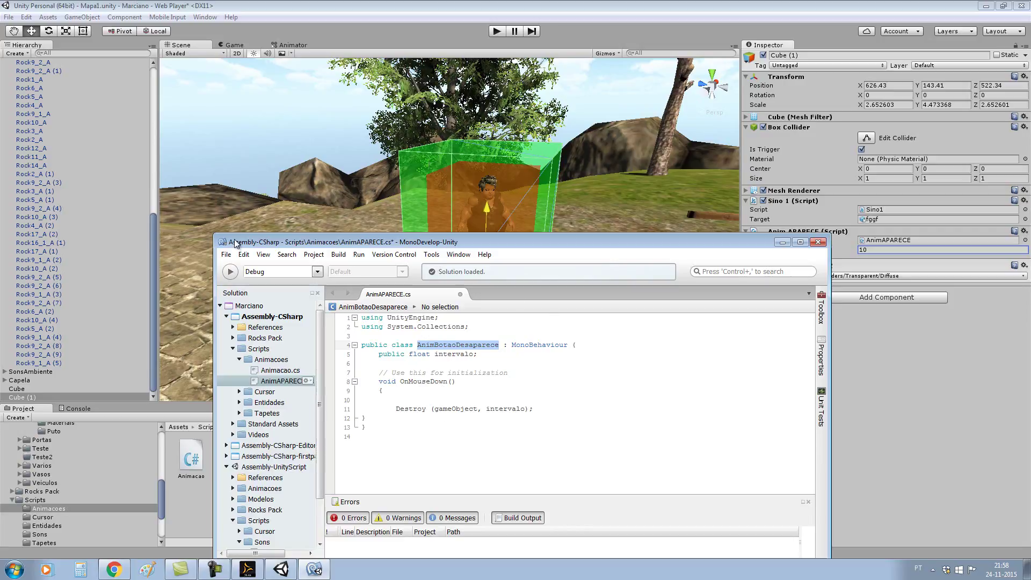
click(226, 255)
click(256, 299)
drag(500, 345, 423, 343)
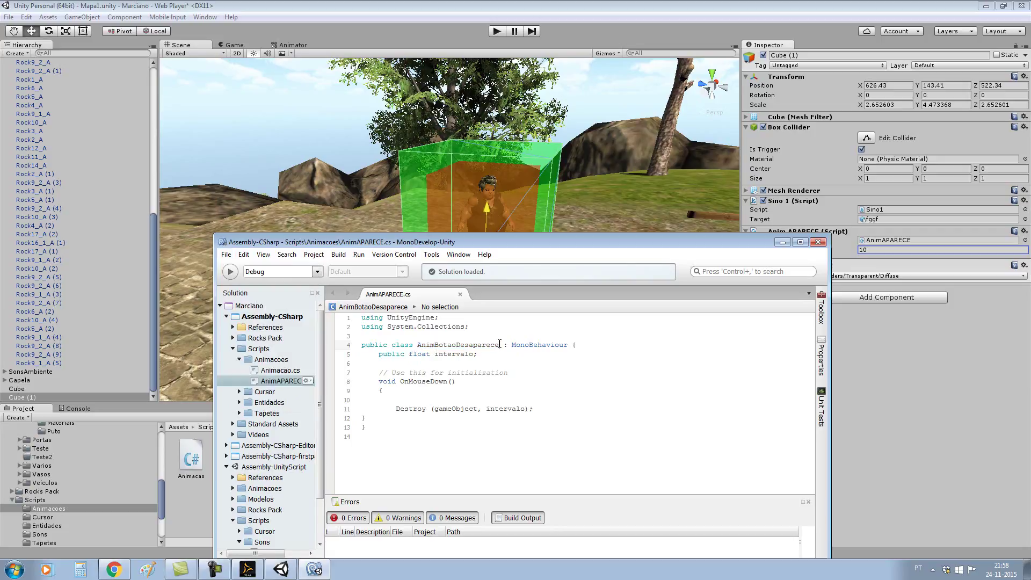
right_click(420, 343)
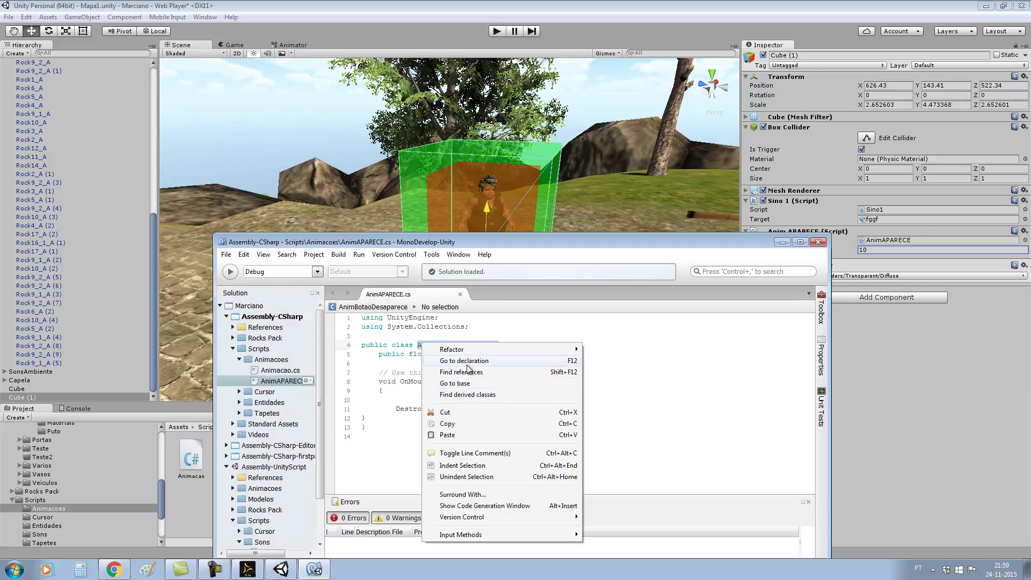
click(462, 421)
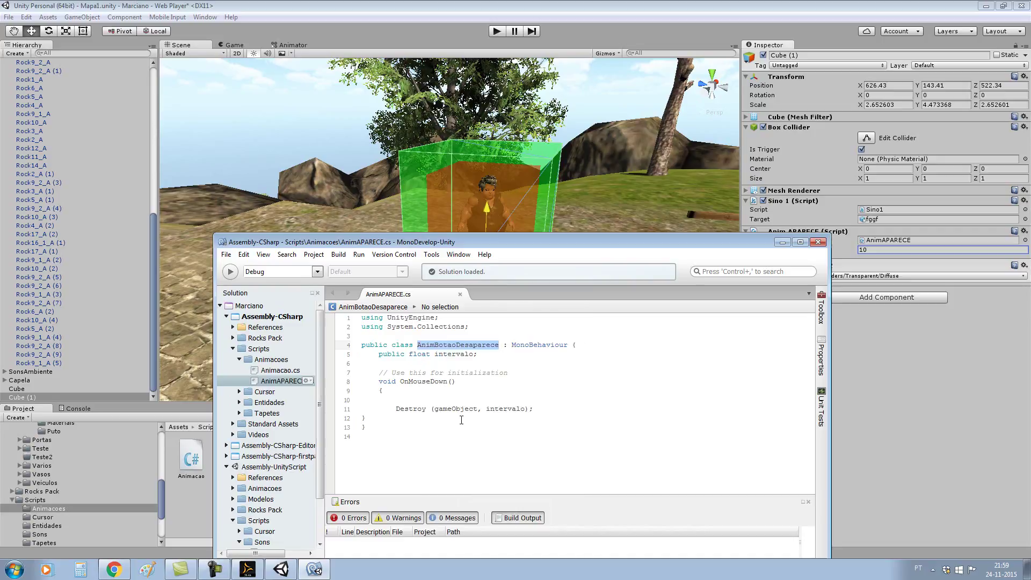
Step: Rename the AnimAPARECE script asset to AnimBotaoDesaparece by pasting the class name
click(818, 242)
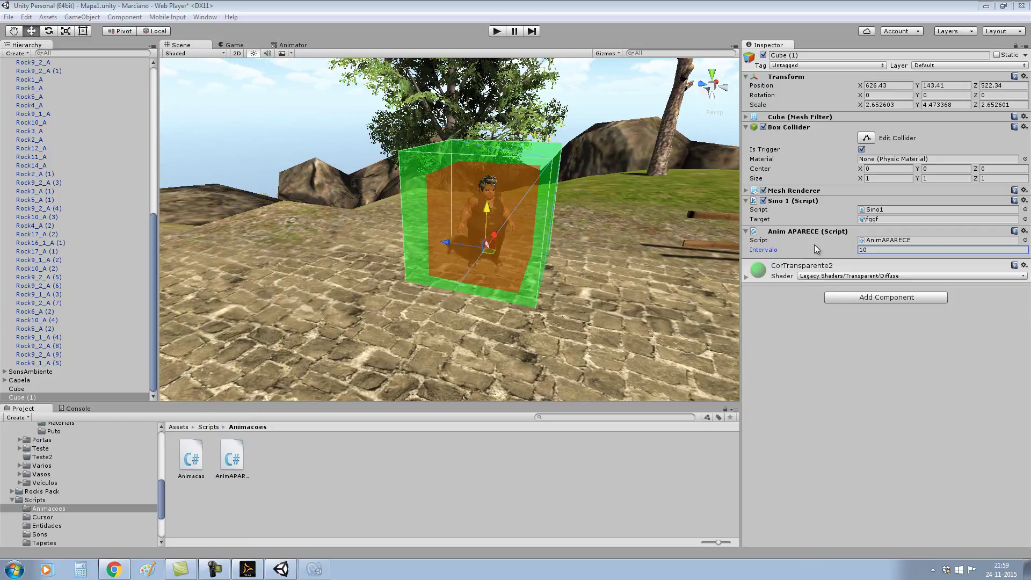
click(236, 472)
click(238, 476)
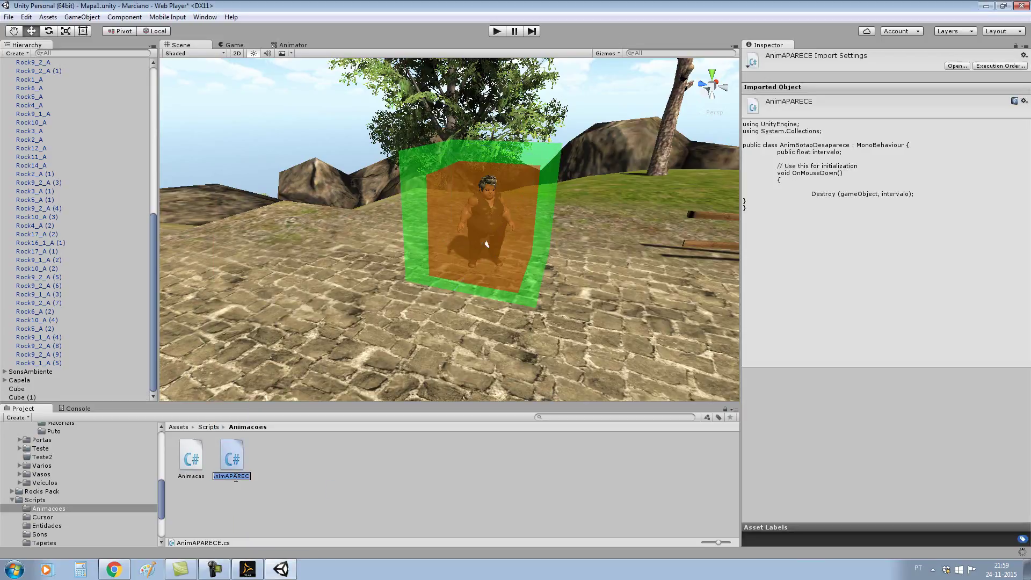
right_click(237, 474)
click(286, 506)
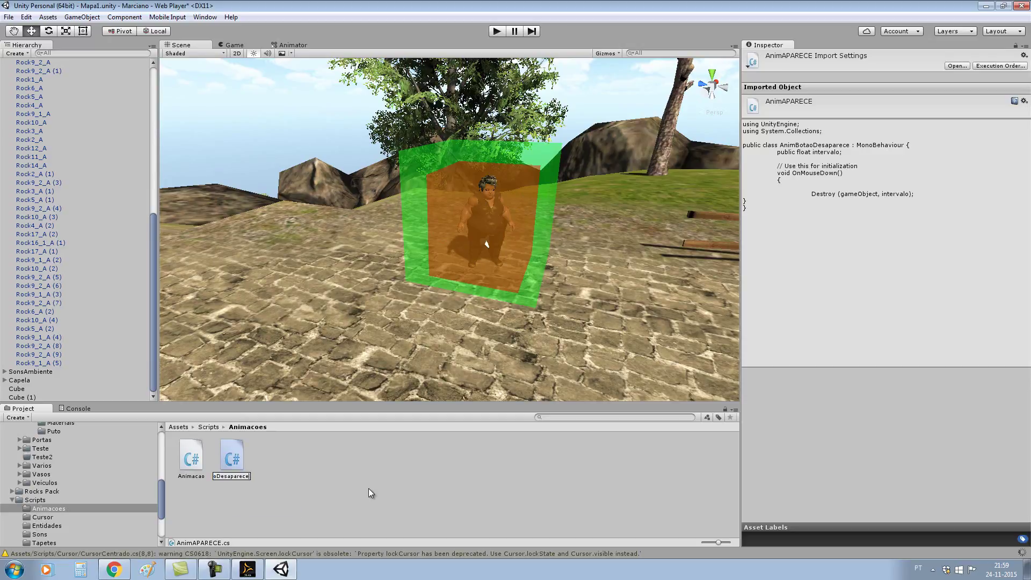
click(242, 469)
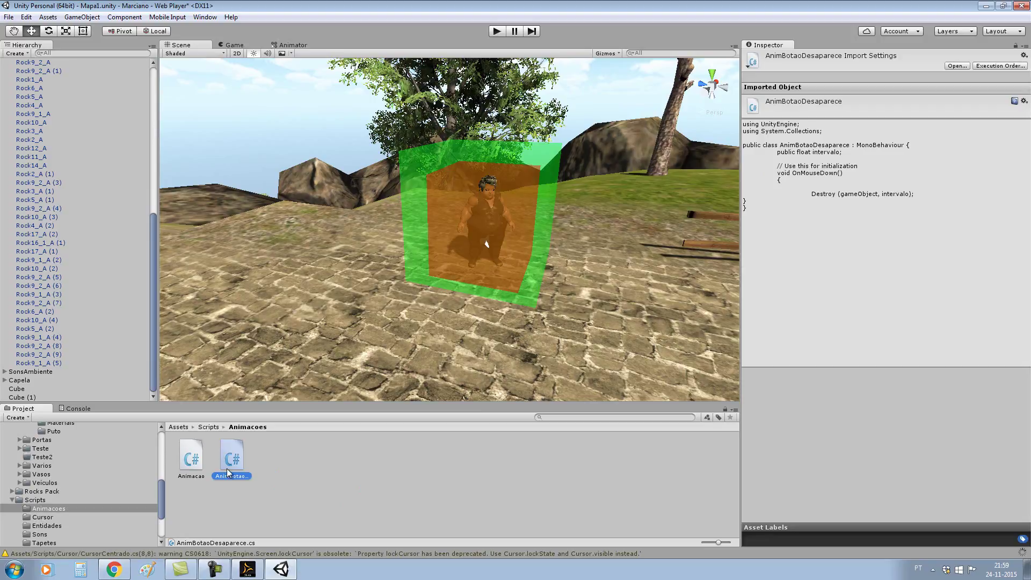
click(341, 454)
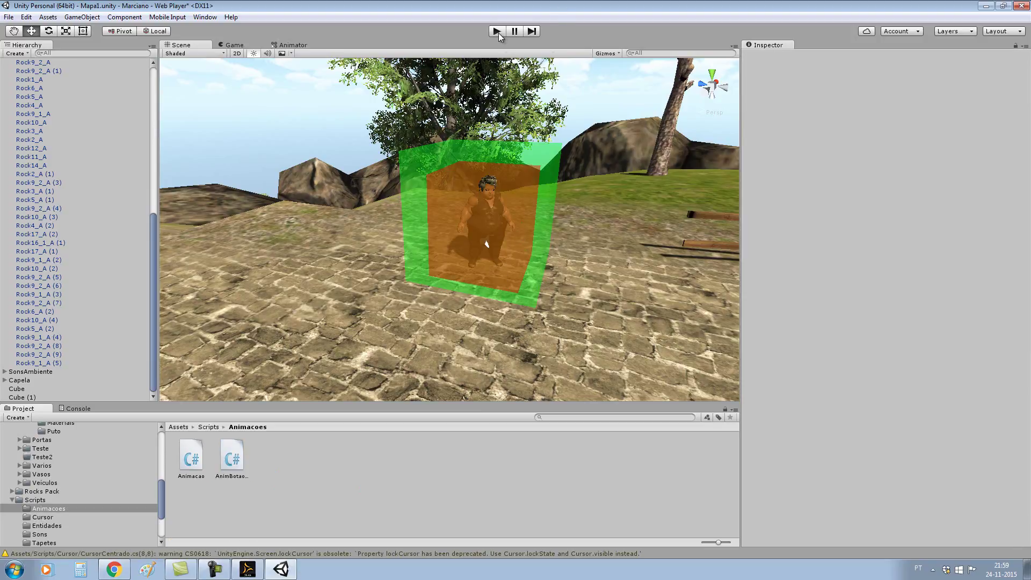
Step: Play the scene, walk toward the cube, then pause and select Cube (1)
click(498, 33)
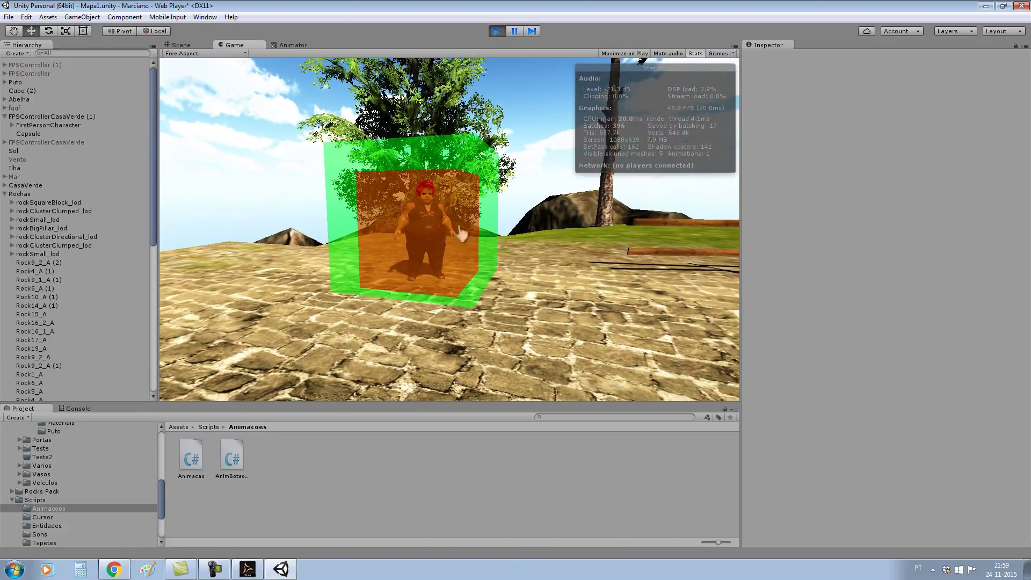
key(w)
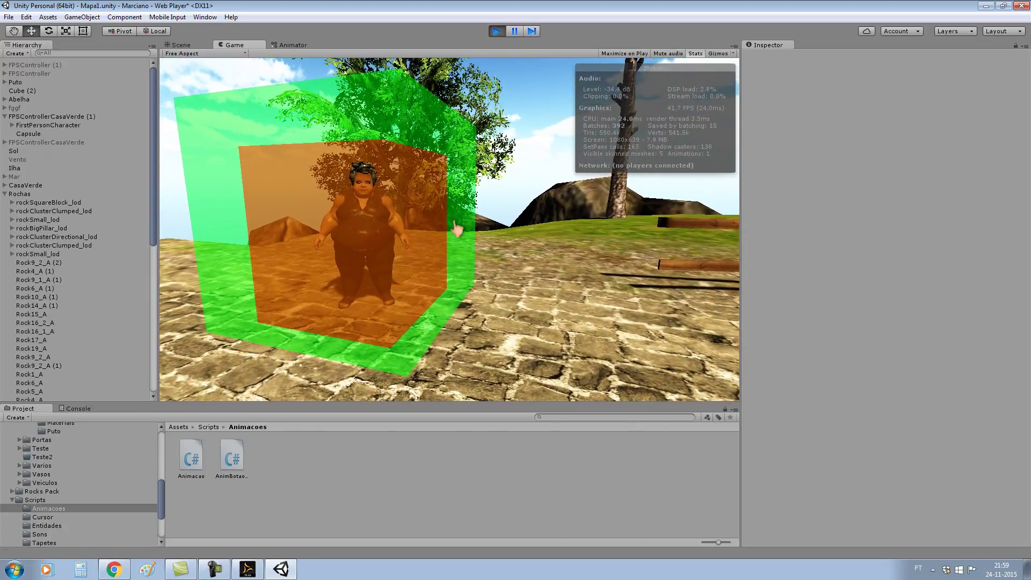
click(455, 224)
click(488, 151)
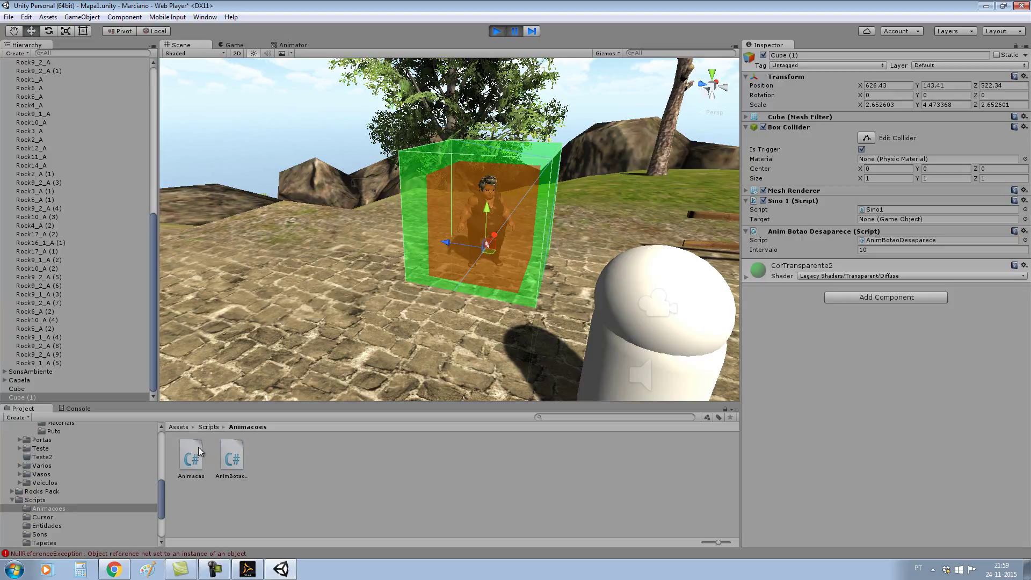
Step: Browse the Project panel through meadow_assets and Modelos into the Teste folder
scroll(51, 493, up, 5)
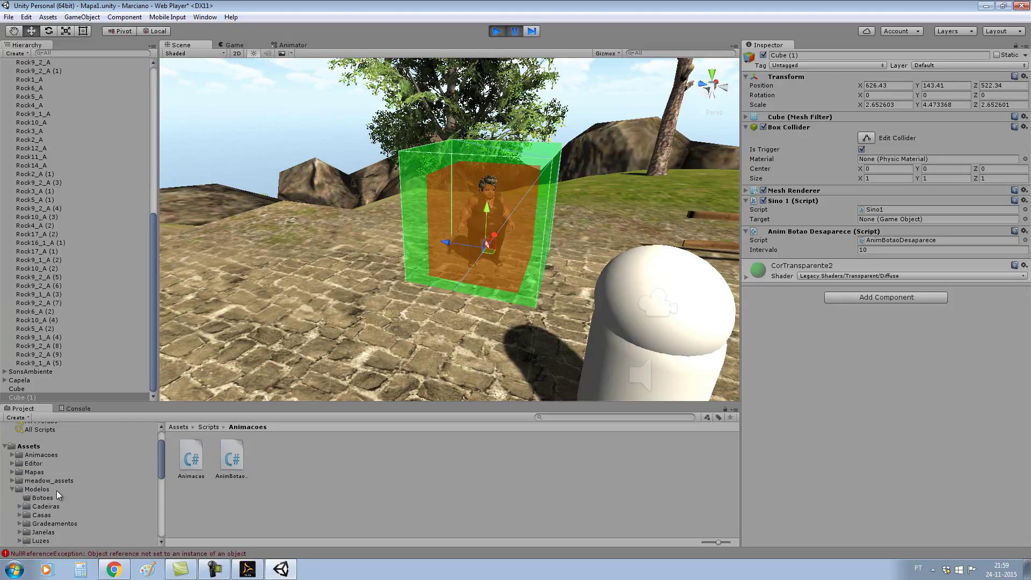
scroll(57, 491, down, 3)
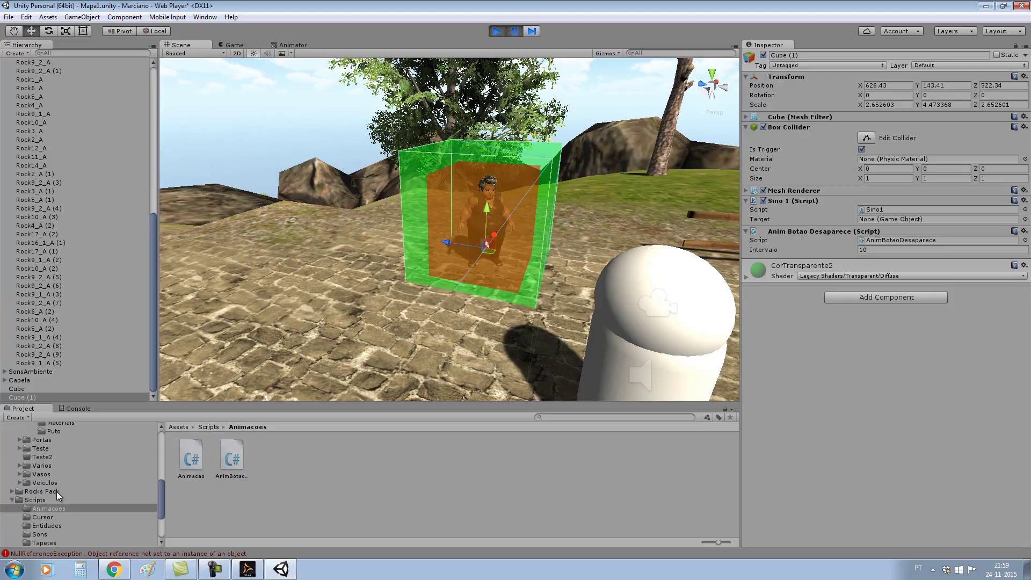
scroll(57, 491, down, 3)
scroll(57, 492, up, 1)
scroll(56, 492, up, 1)
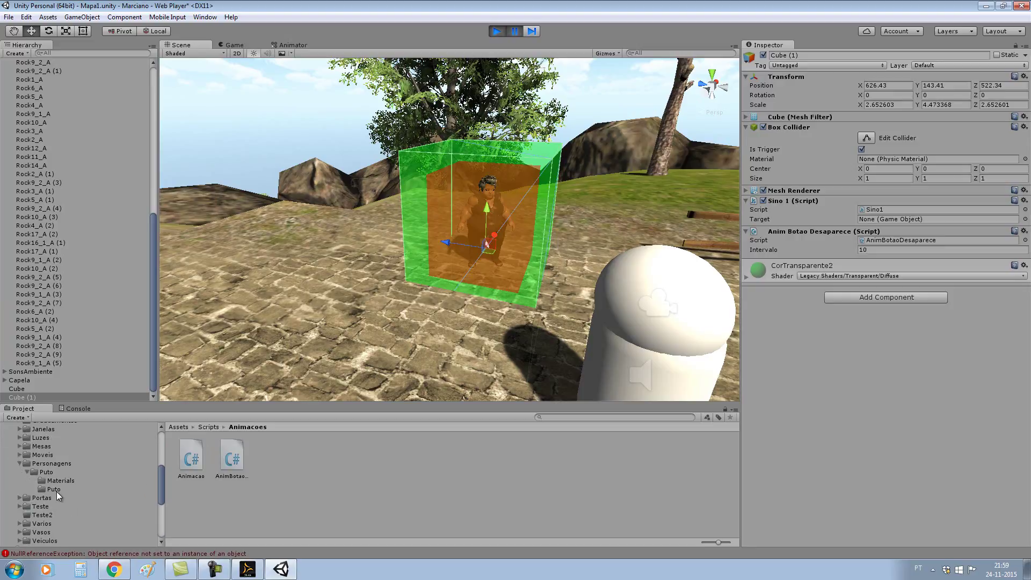
scroll(56, 491, up, 1)
scroll(47, 496, up, 3)
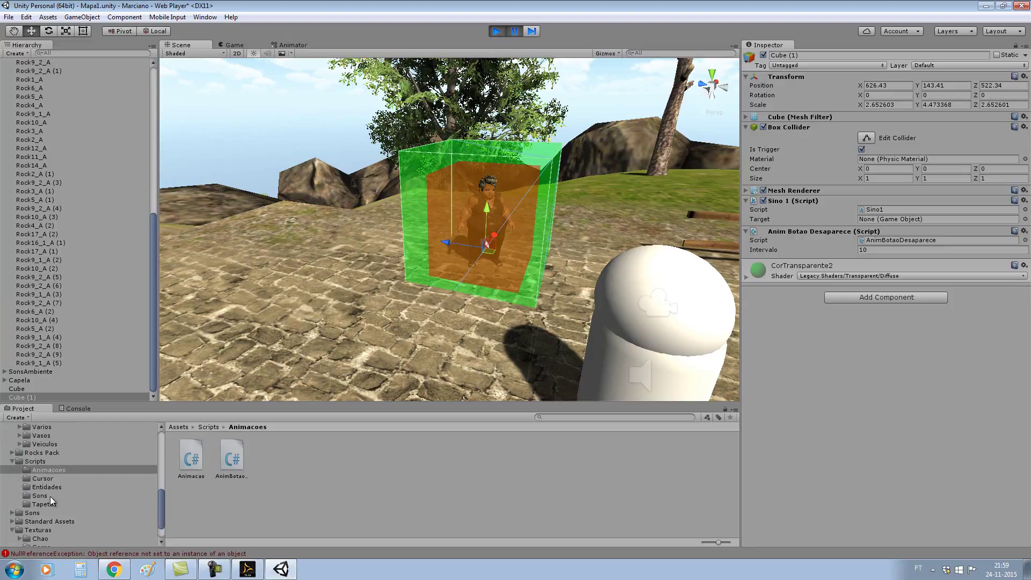
scroll(53, 494, up, 3)
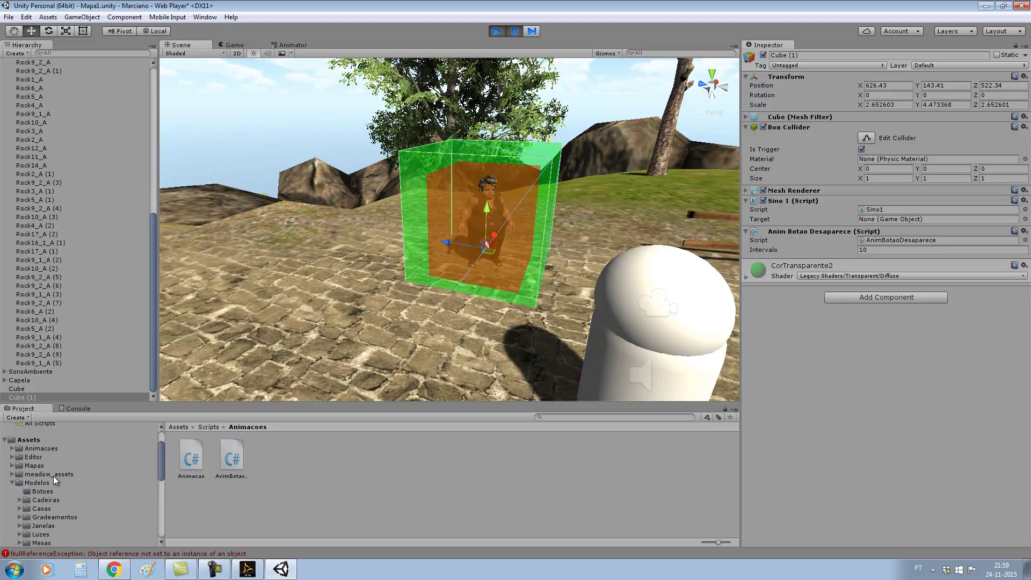
click(53, 476)
scroll(109, 482, down, 2)
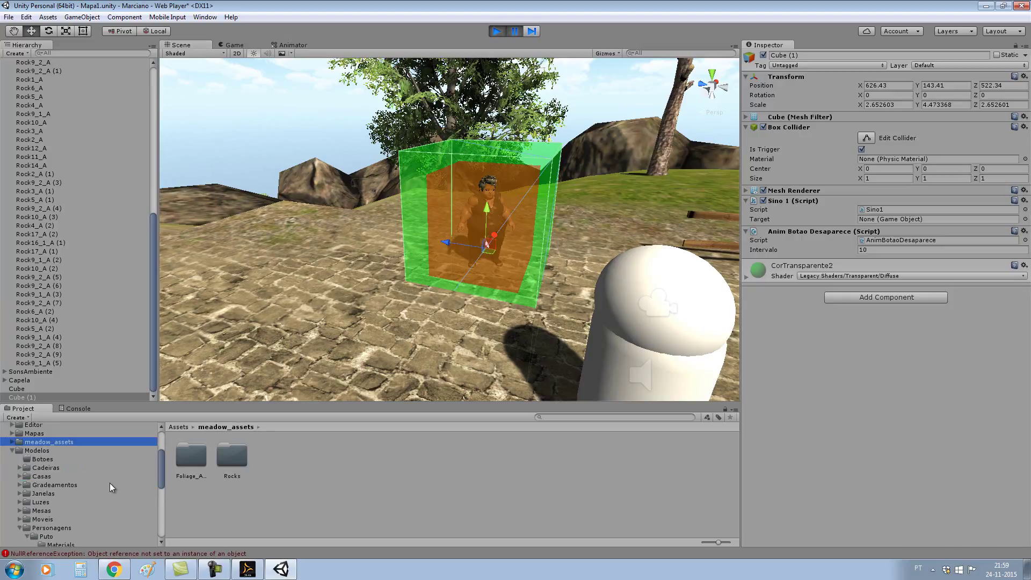
click(37, 450)
scroll(55, 493, down, 3)
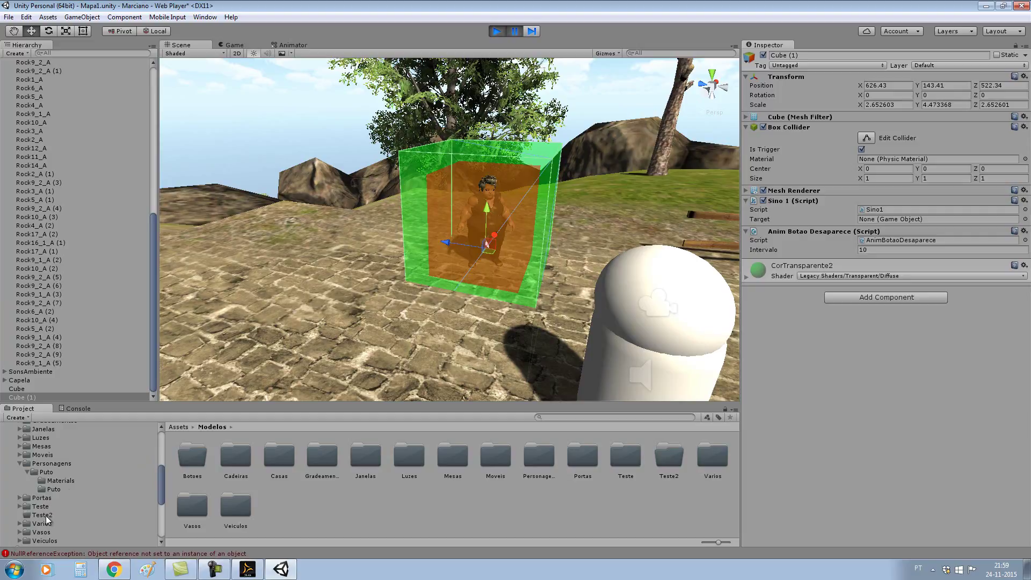
click(46, 515)
click(41, 506)
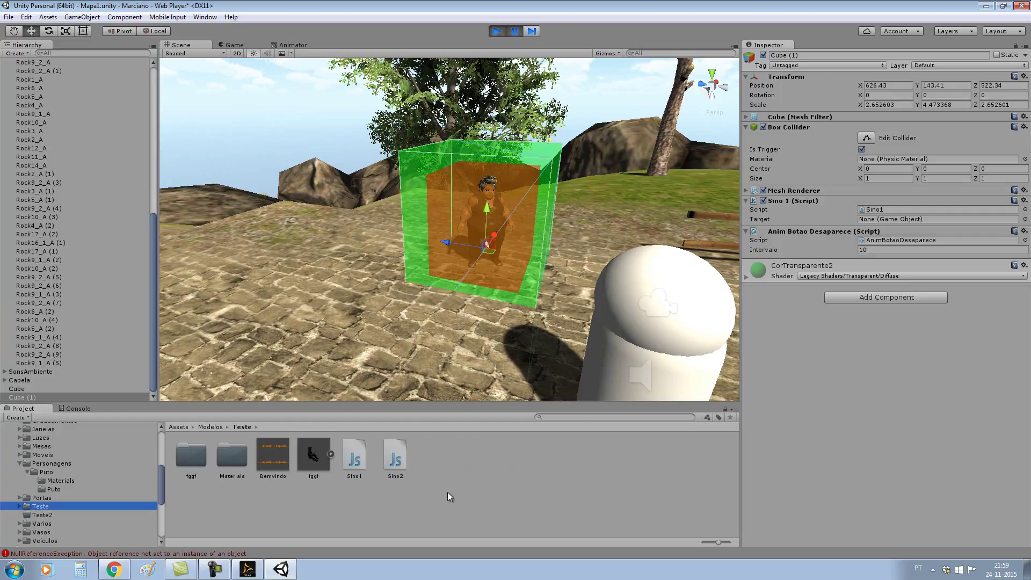
Step: Duplicate the Sino1 script in the Teste folder to create Sino3
click(355, 455)
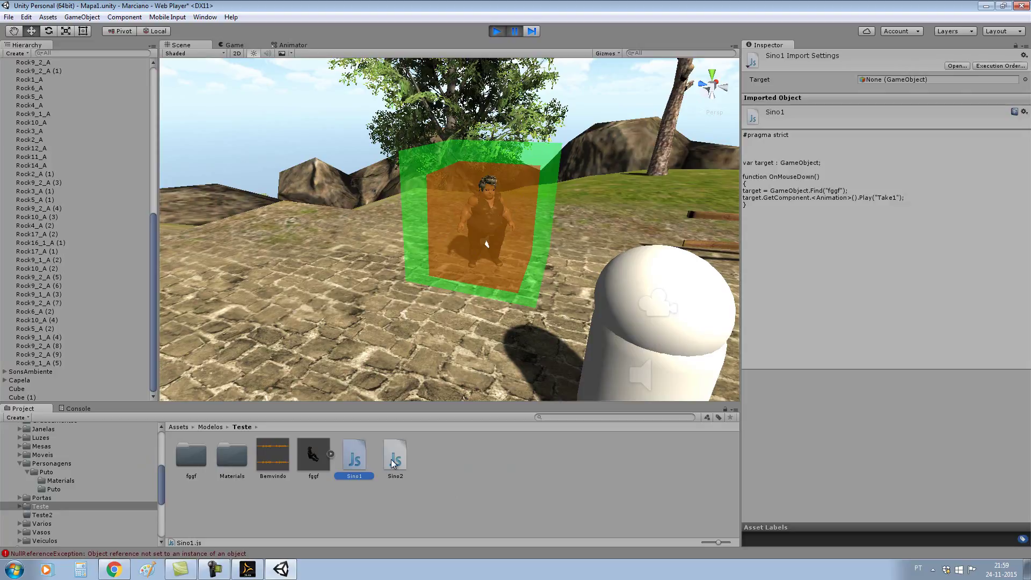
click(392, 460)
click(354, 461)
right_click(354, 461)
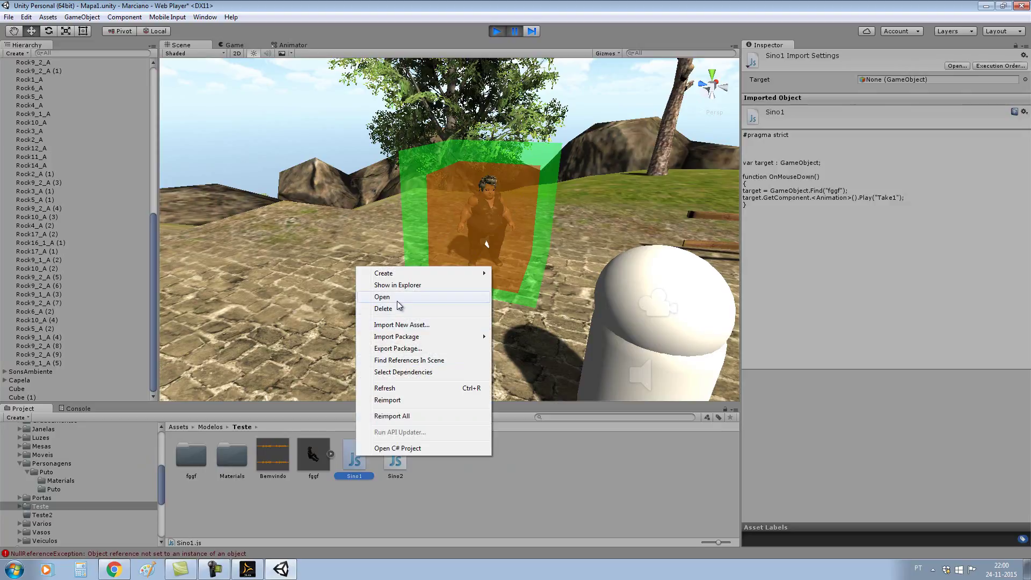
click(459, 473)
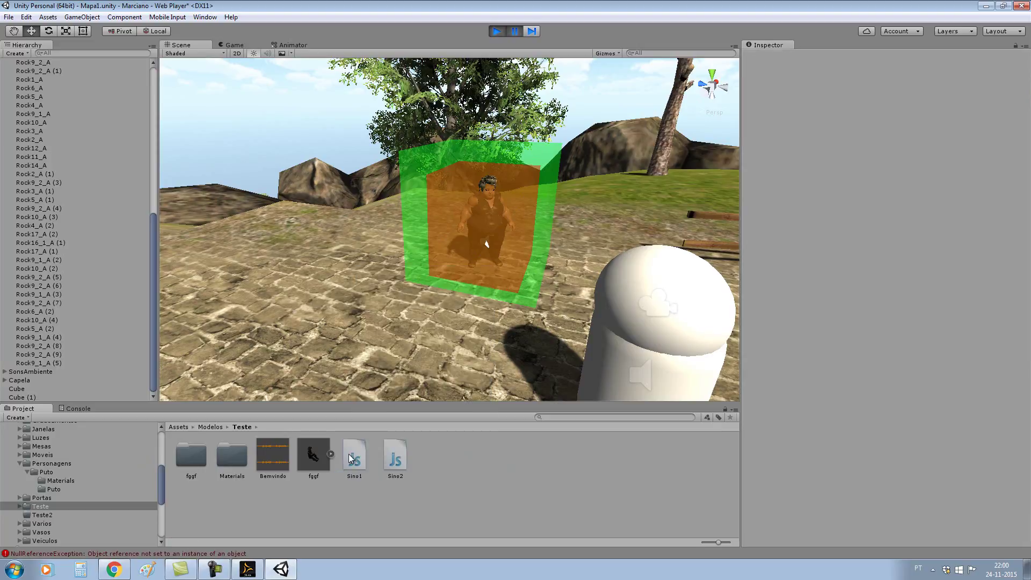
click(352, 460)
click(26, 18)
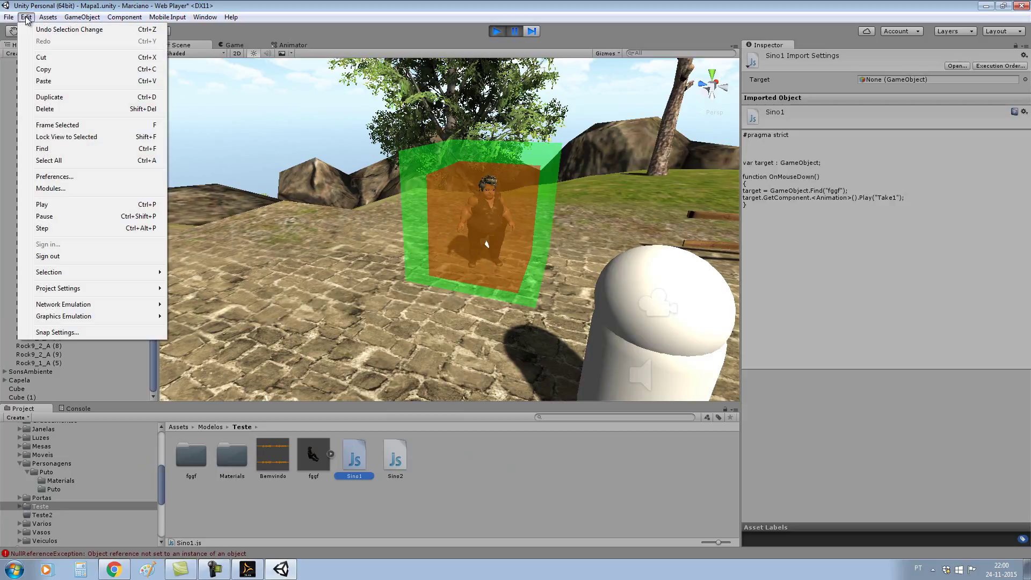
click(83, 98)
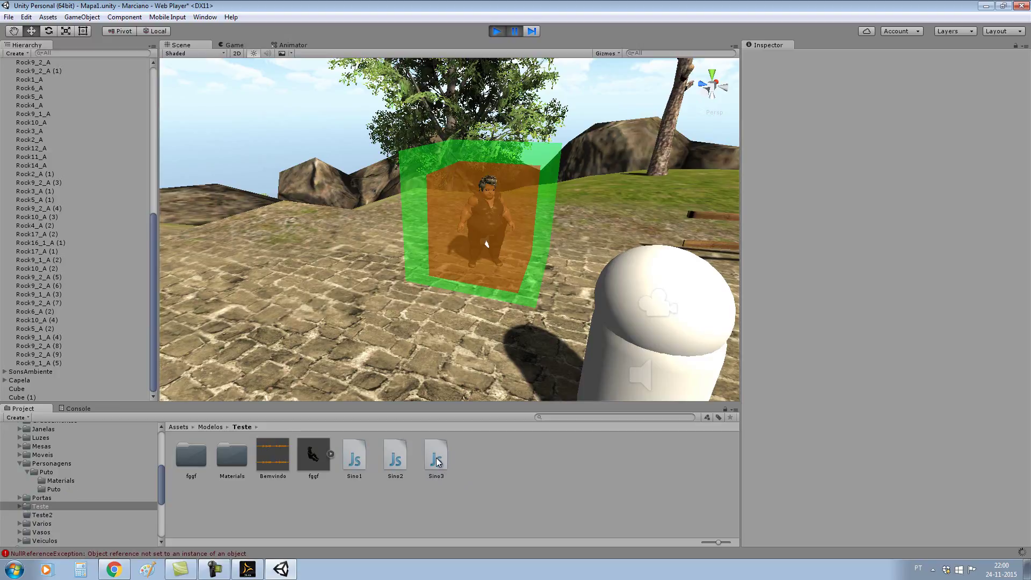
Step: Move Sino3 into the Personagens > Puto folder and open that folder
click(51, 463)
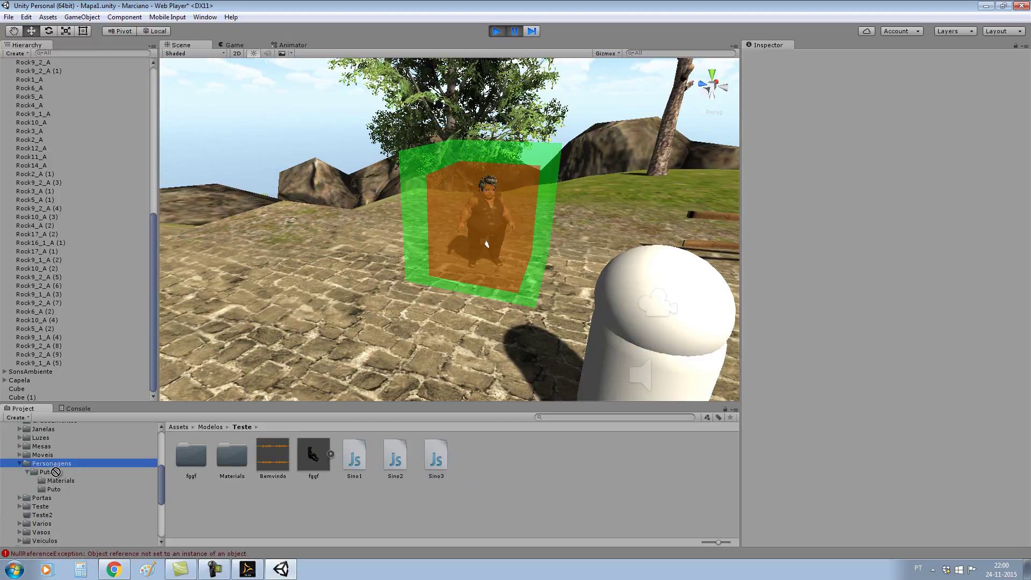
drag(46, 480, 56, 475)
drag(436, 457, 74, 473)
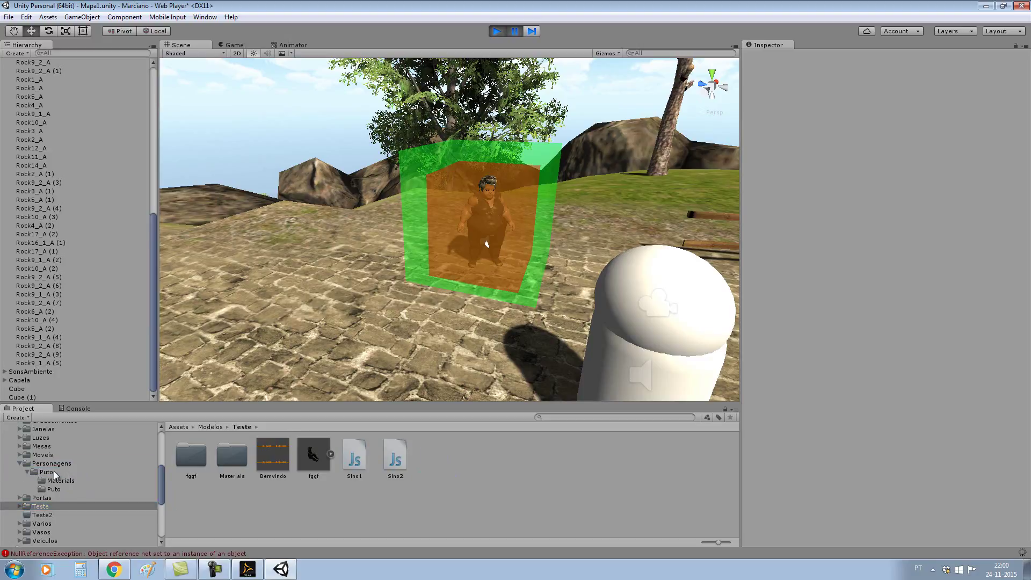
click(54, 472)
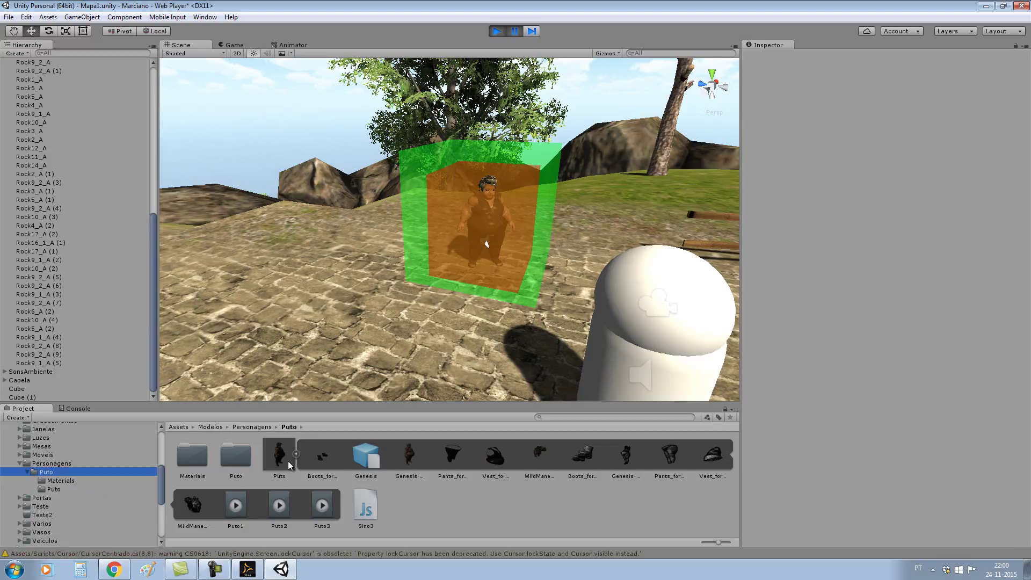
click(363, 506)
double_click(365, 507)
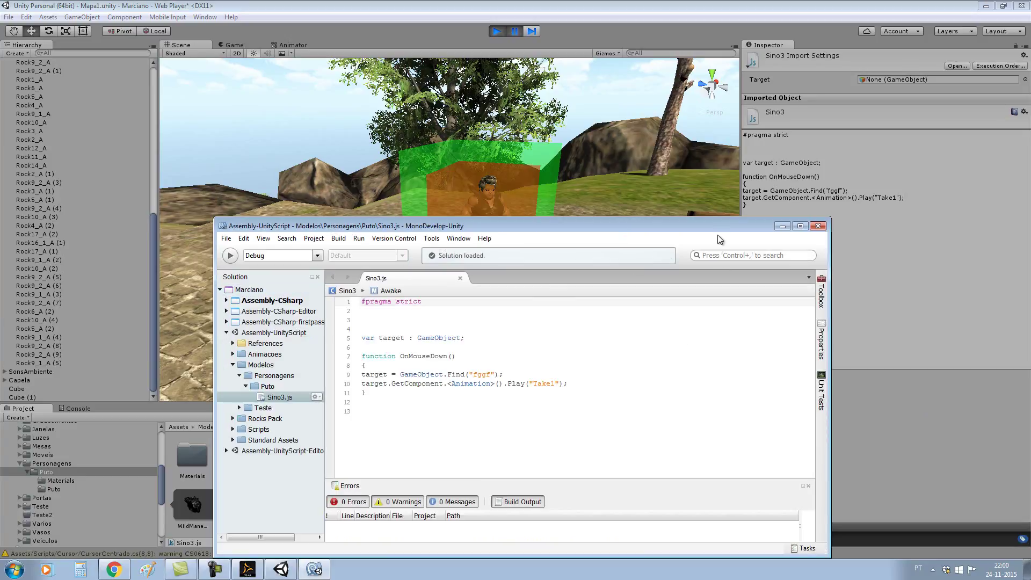
drag(721, 228, 826, 122)
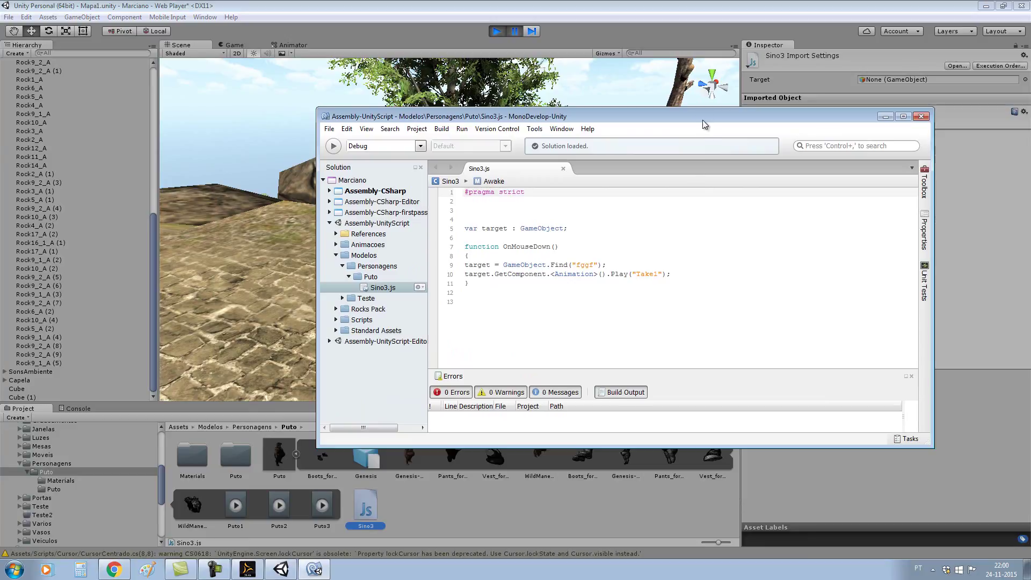
drag(703, 120, 758, 164)
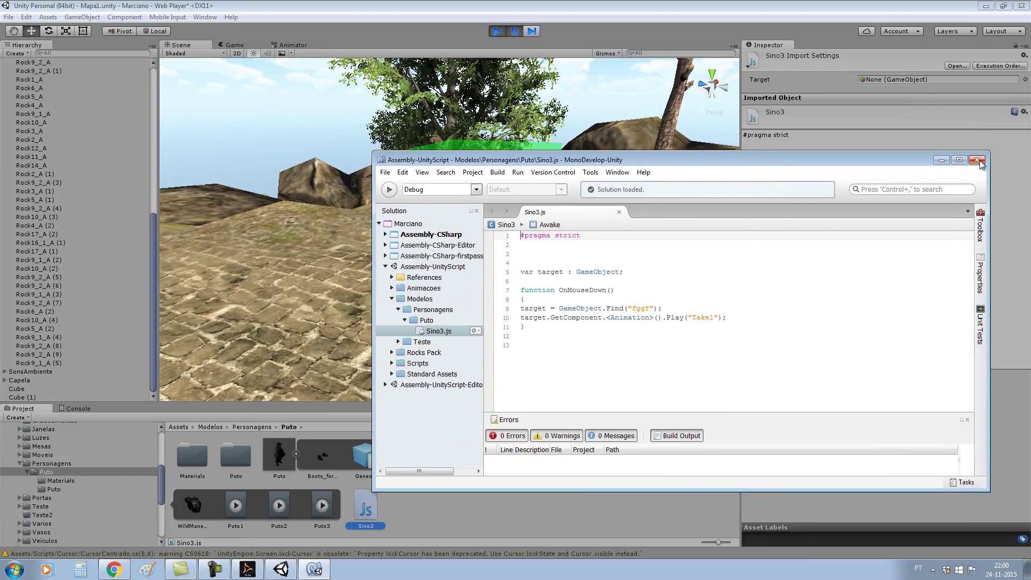
click(977, 160)
click(355, 528)
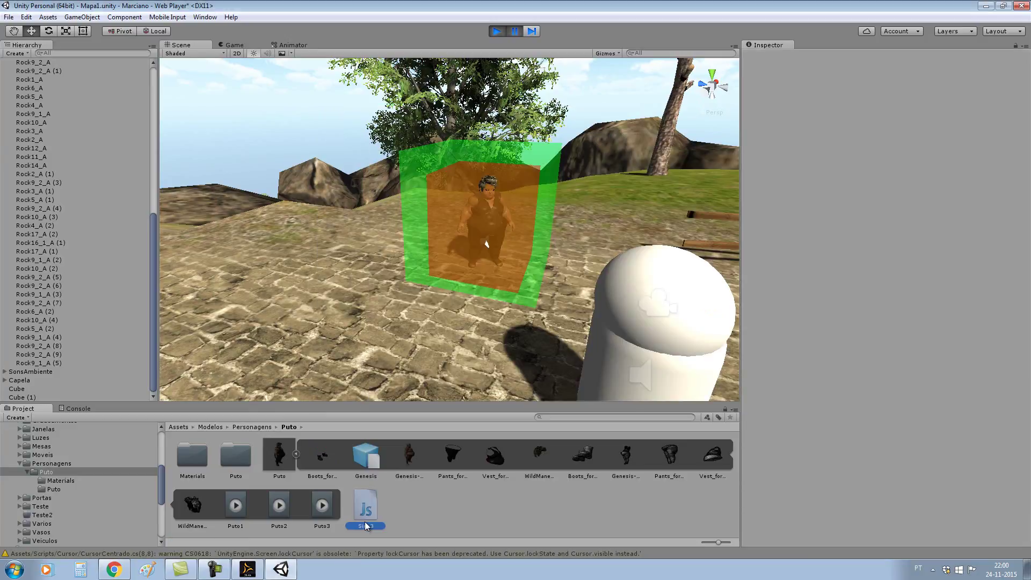
Step: Rename Sino3 in the Puto folder to PutoAnim1.js
click(365, 522)
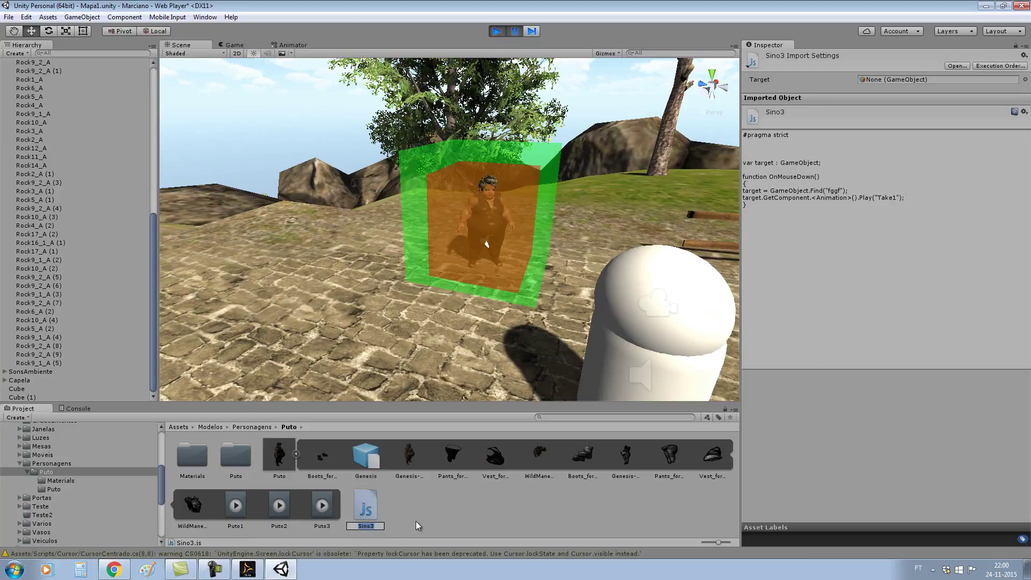
text(PutoAnim)
text(1)
key(Return)
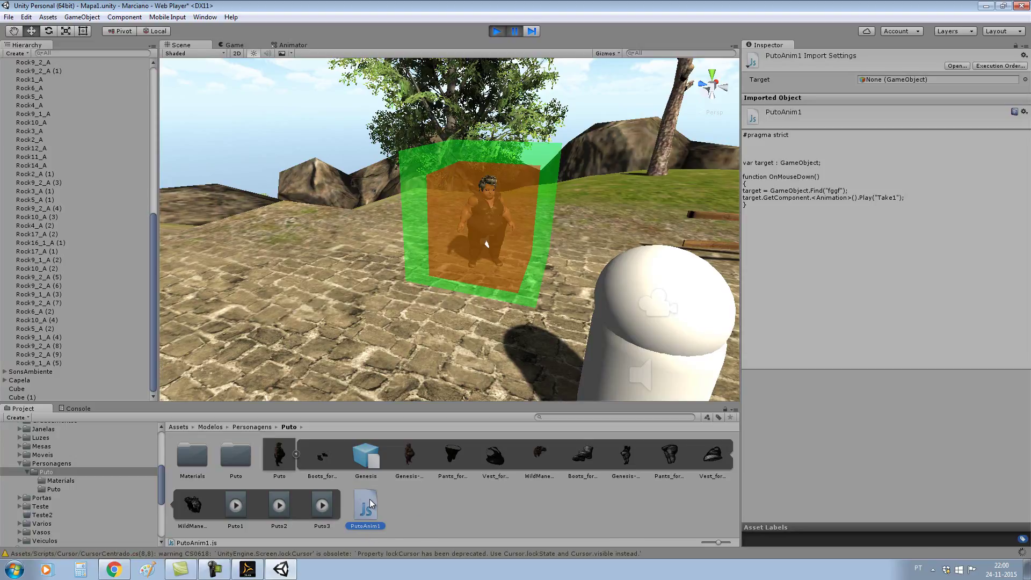
click(382, 479)
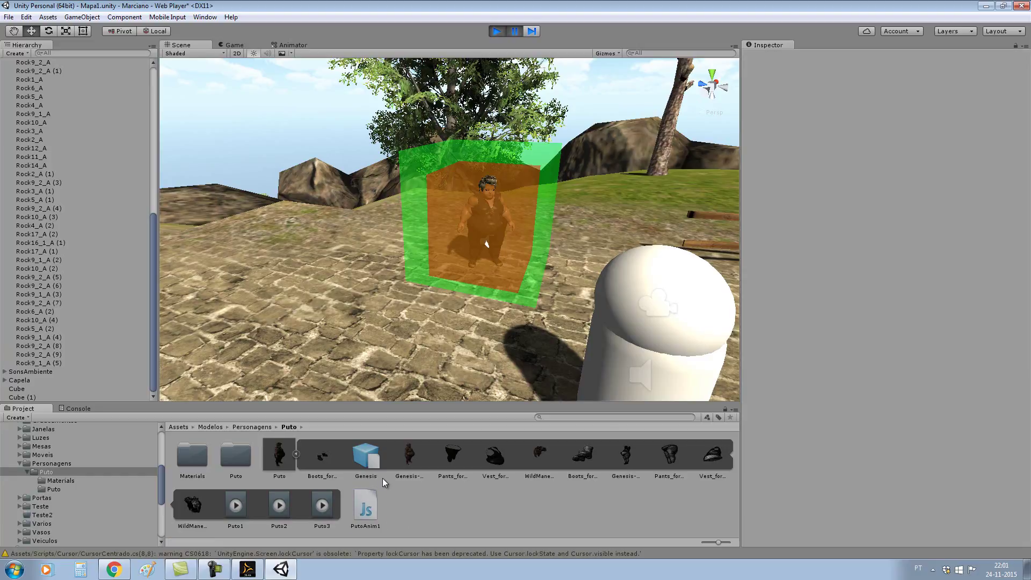
Step: Open PutoAnim1.js in MonoDevelop
click(363, 509)
double_click(363, 509)
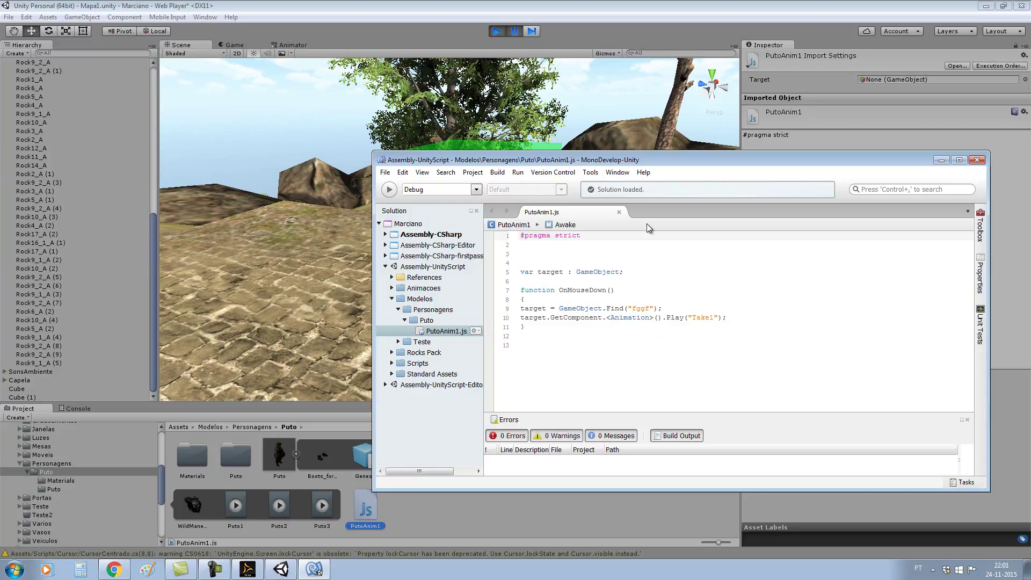
drag(694, 163, 665, 120)
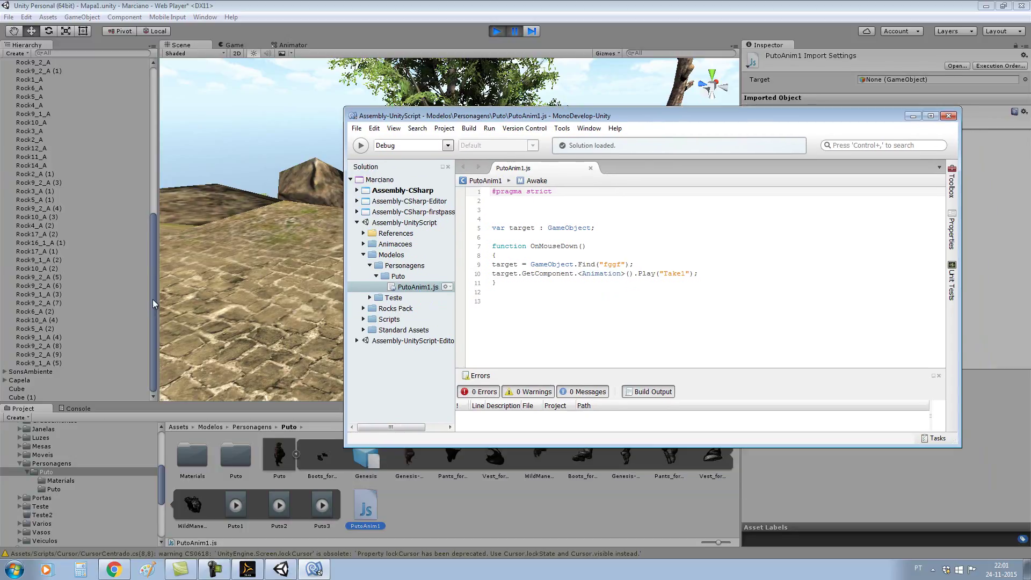
drag(153, 299, 172, 126)
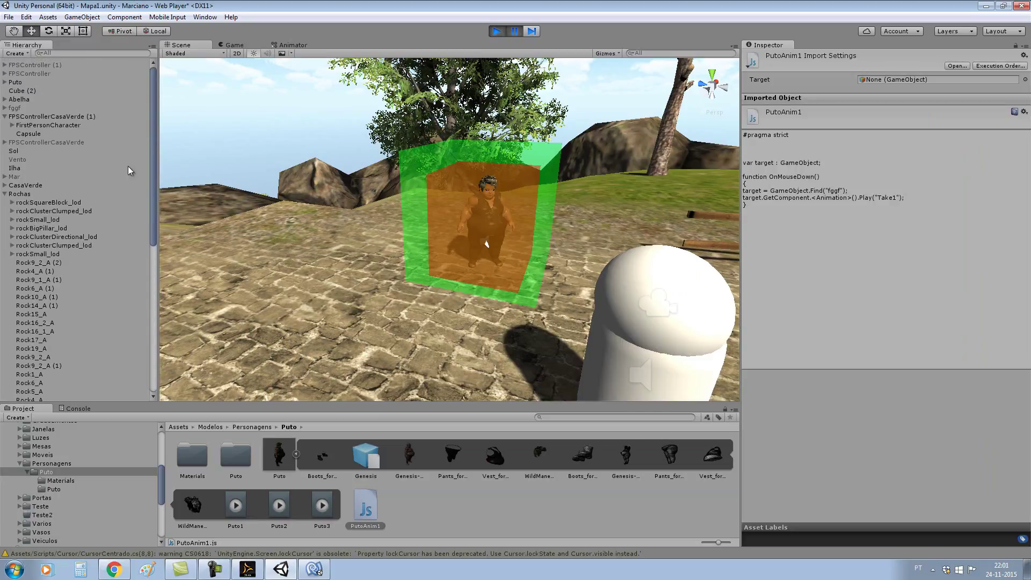
Step: Select Puto in the Hierarchy and move the editor aside to show its Animation component
click(20, 85)
click(314, 569)
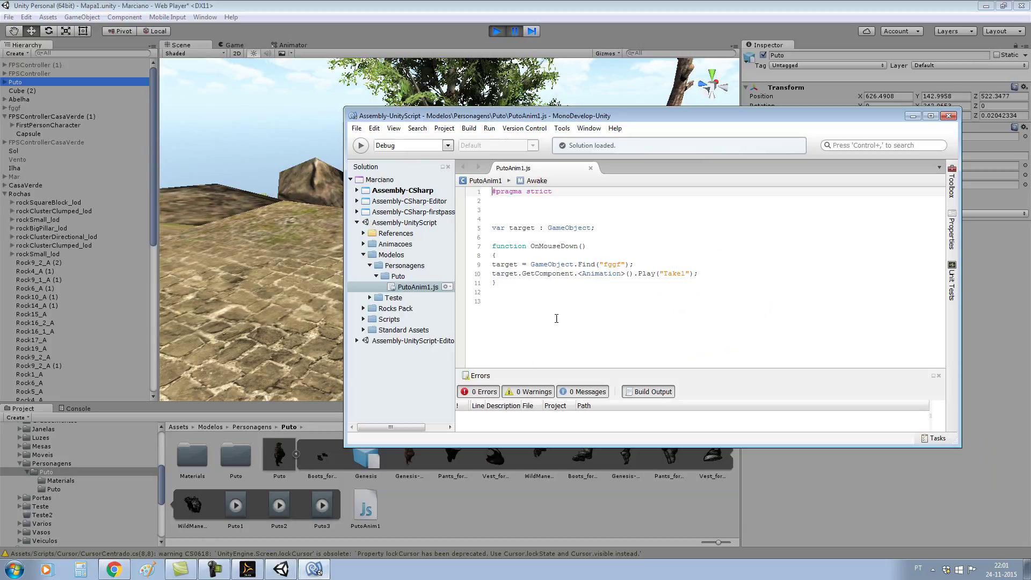
drag(700, 117, 784, 140)
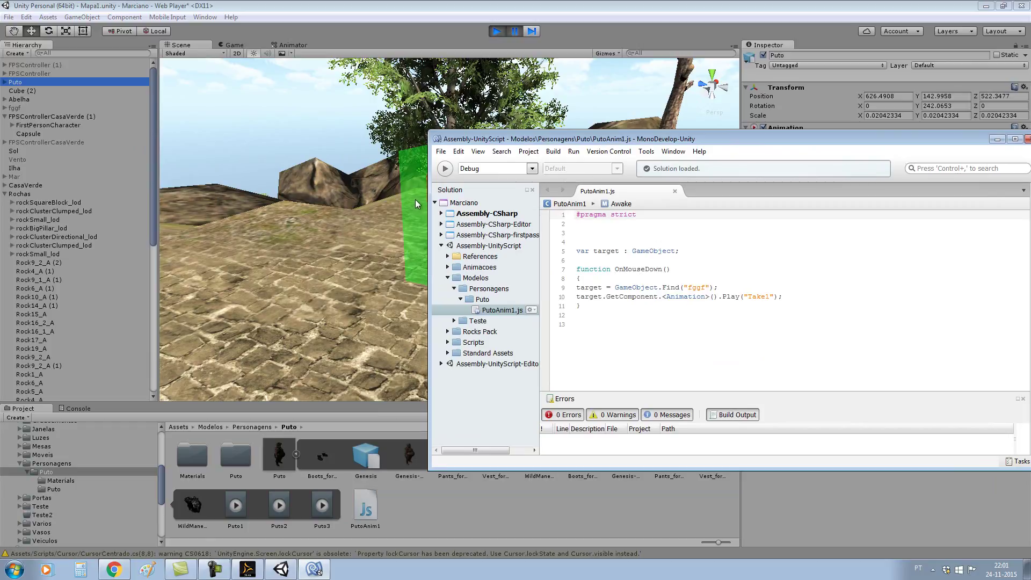
drag(537, 138, 617, 159)
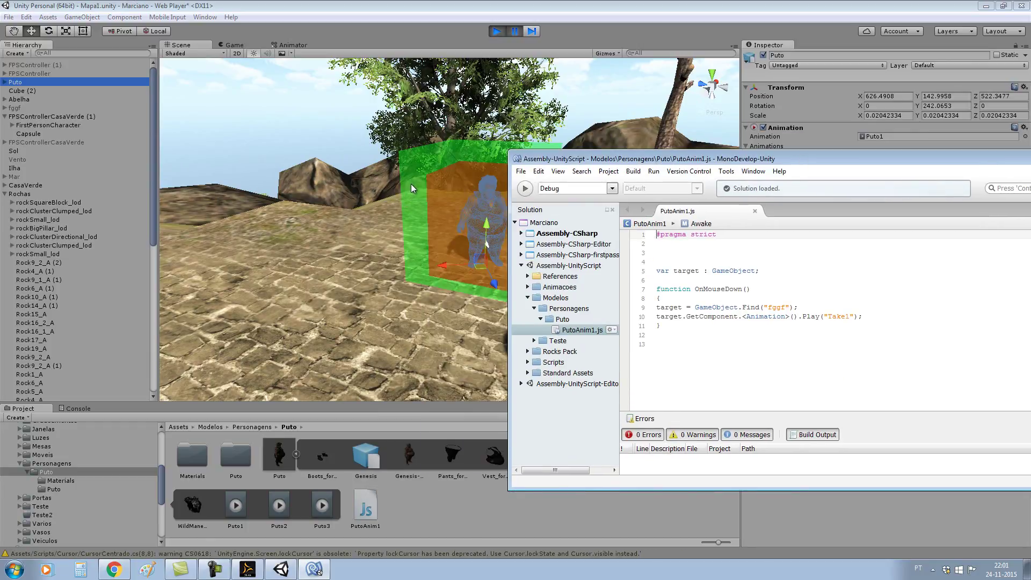
Step: Change the script to find "Puto" and play "Puto2" instead of "fggf" and "Take1"
double_click(777, 307)
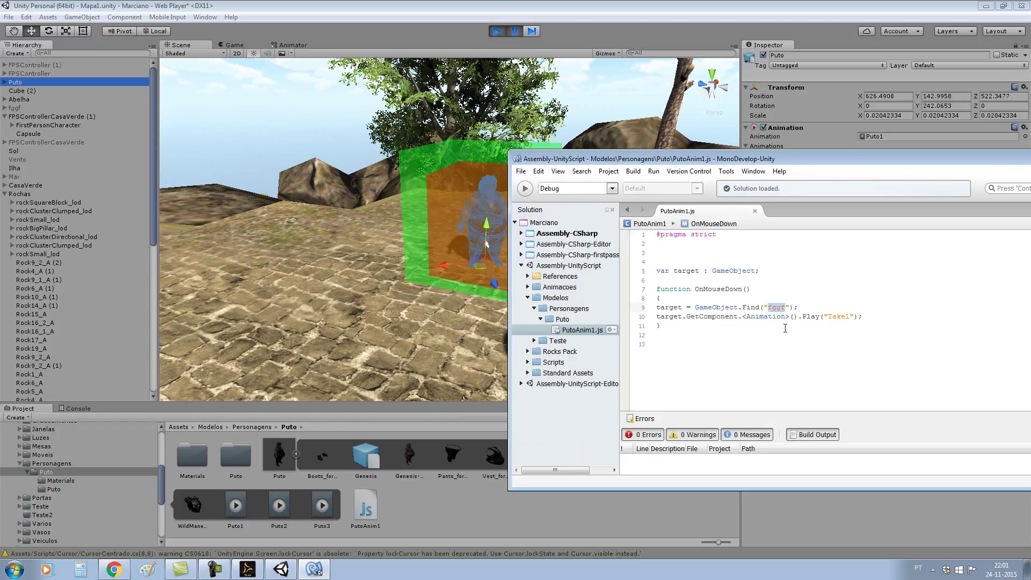
text(Puto)
drag(849, 317, 831, 318)
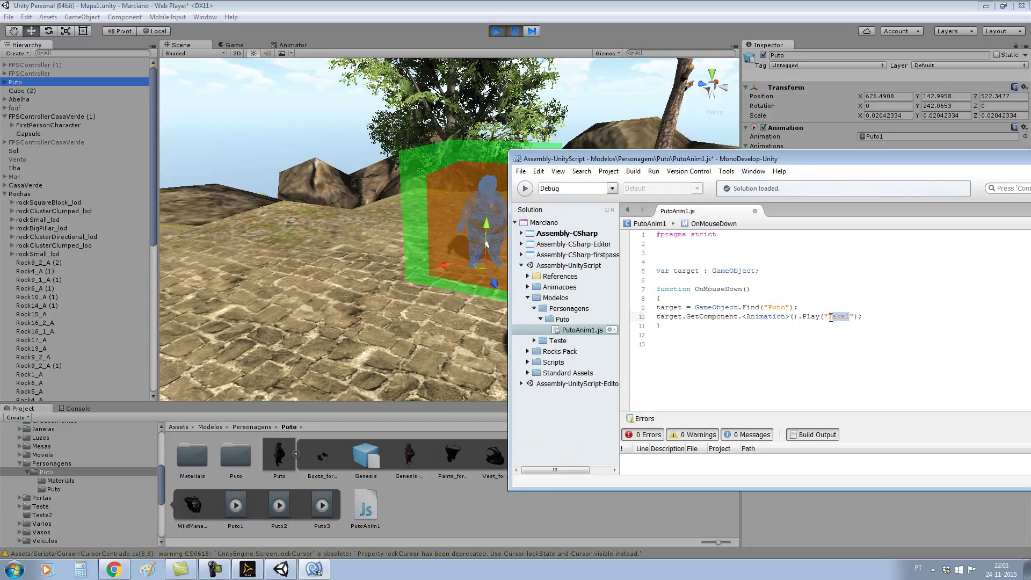
mouse_move(894, 159)
mouse_down()
mouse_move(818, 239)
mouse_move(820, 228)
mouse_up()
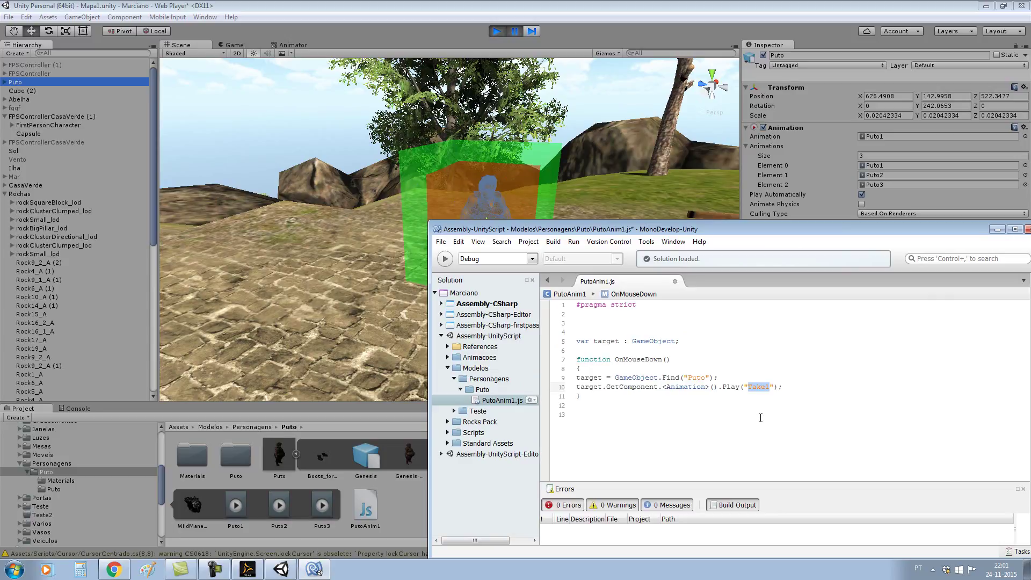
text(Puto2)
drag(830, 226, 637, 147)
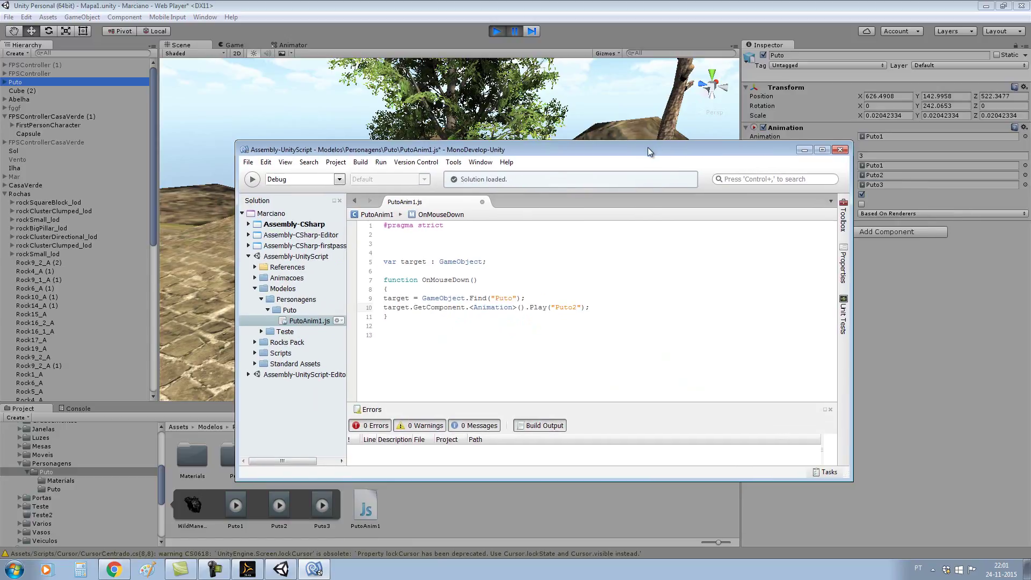
Step: Save PutoAnim1.js, minimize MonoDevelop and select the Puto2 clip
click(248, 162)
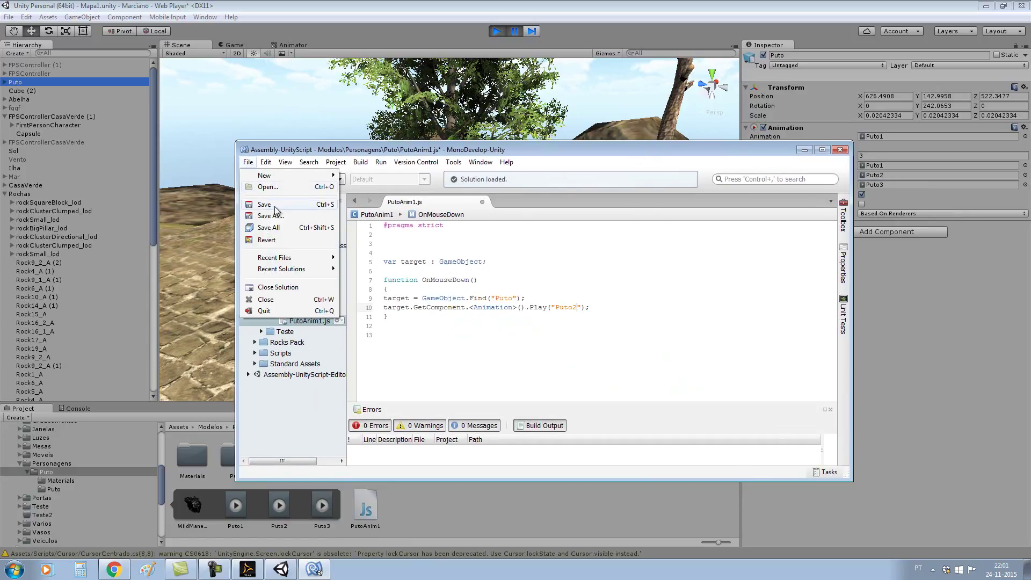
click(275, 204)
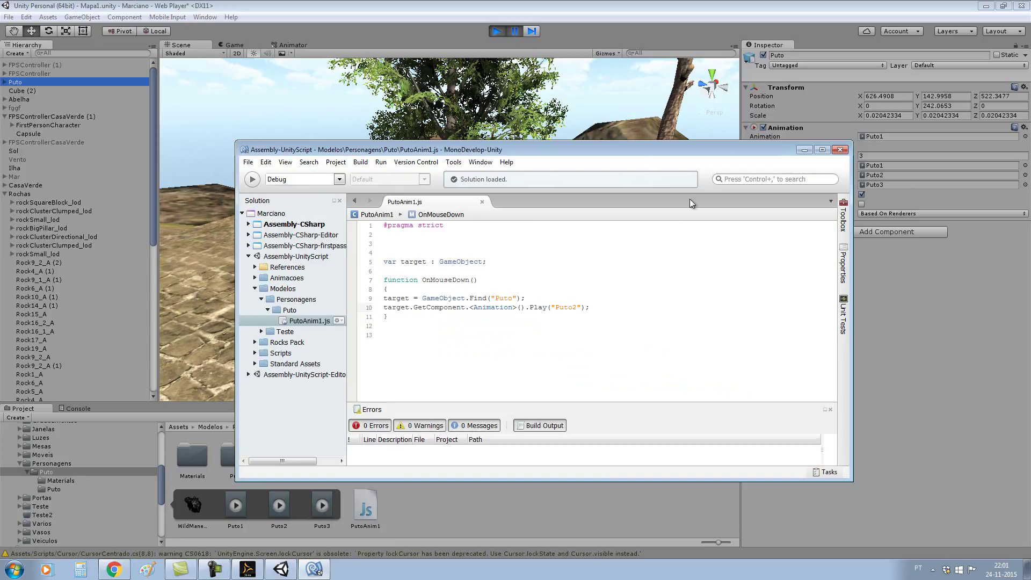
click(805, 150)
click(278, 506)
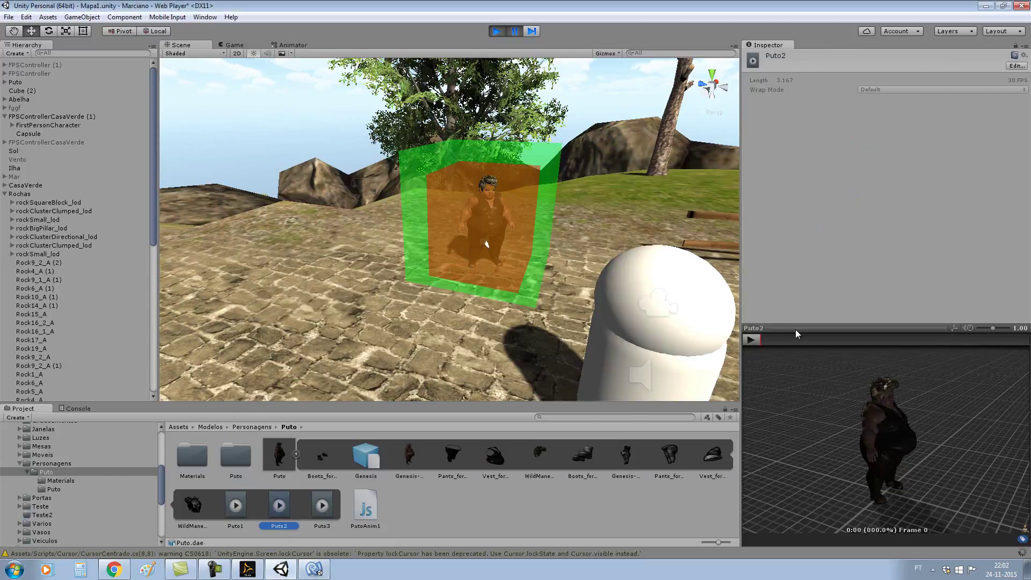
Step: Preview the Puto2 and Puto3 animation clips
click(753, 338)
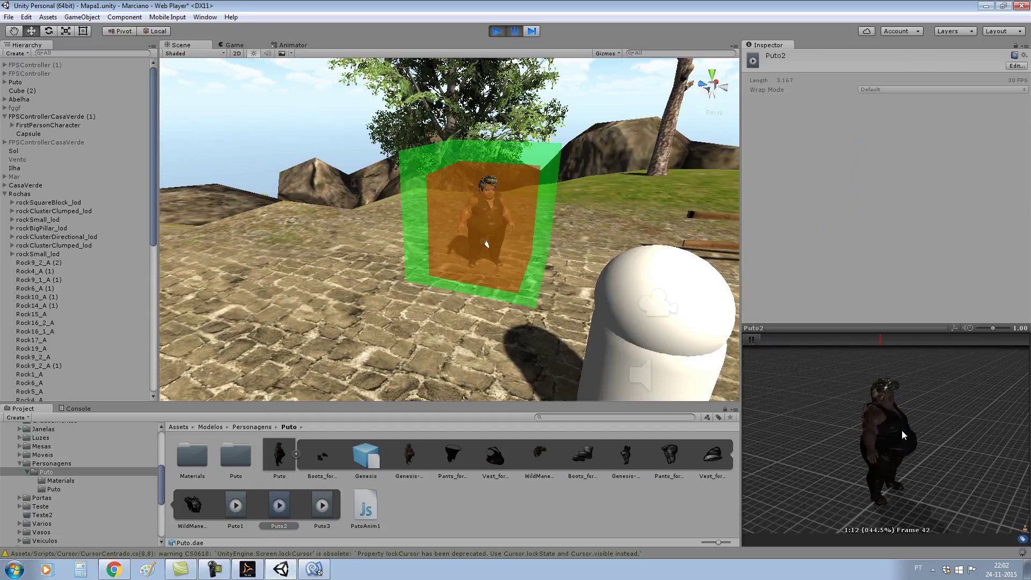
click(332, 508)
click(752, 341)
drag(843, 403, 819, 408)
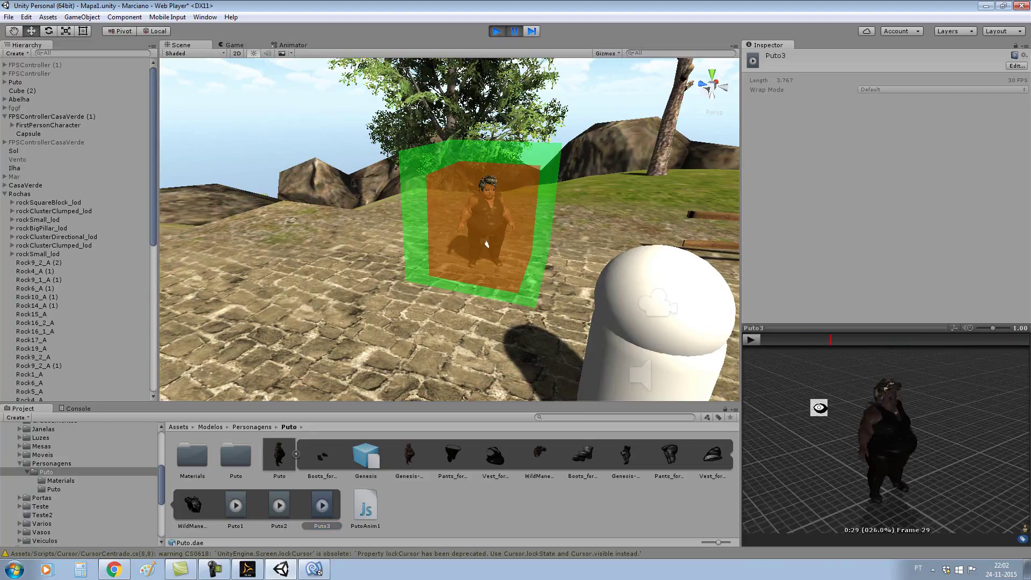
Step: On the Puto model's Animations tab, review clips Puto1–Puto3, confirming Puto3 spans frames 106–219
click(280, 465)
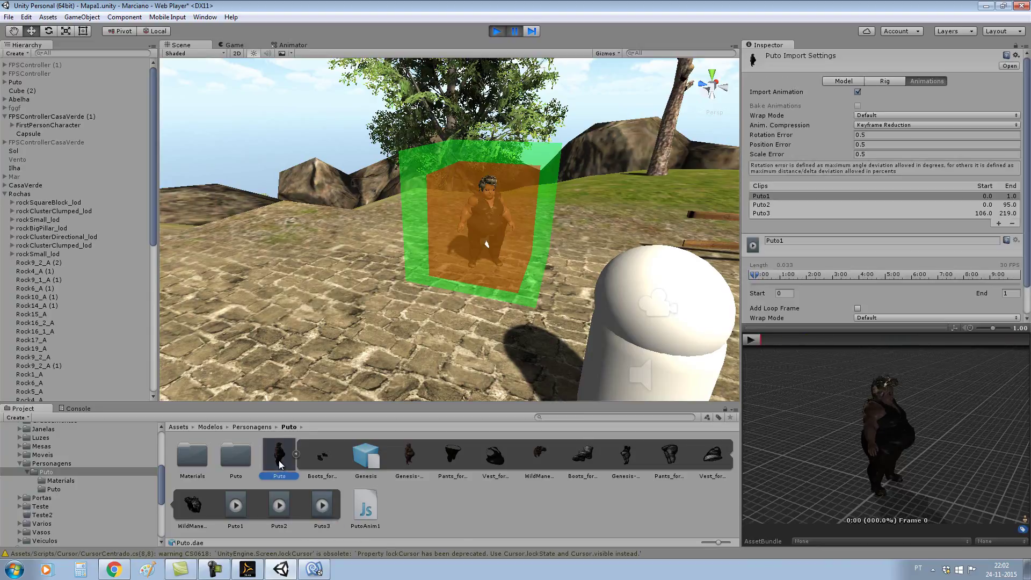
click(822, 205)
click(752, 341)
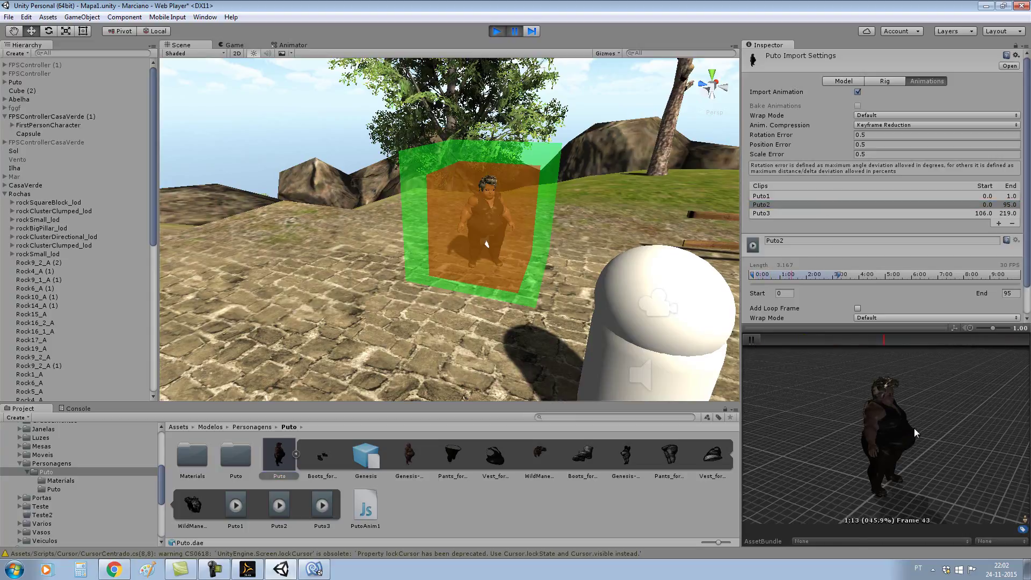
mouse_move(916, 426)
mouse_down()
mouse_move(814, 427)
mouse_move(861, 424)
mouse_up()
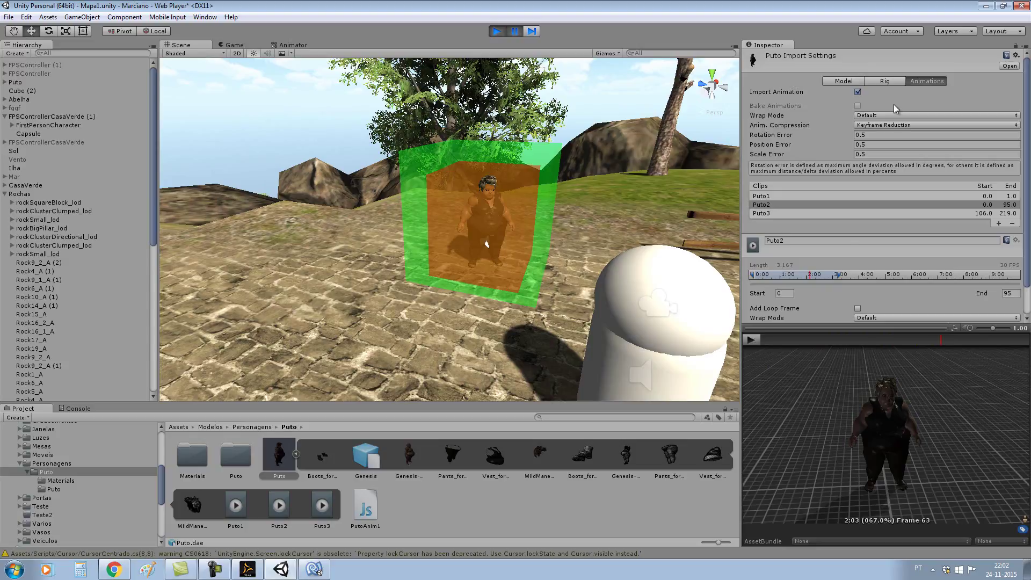
click(812, 196)
click(805, 206)
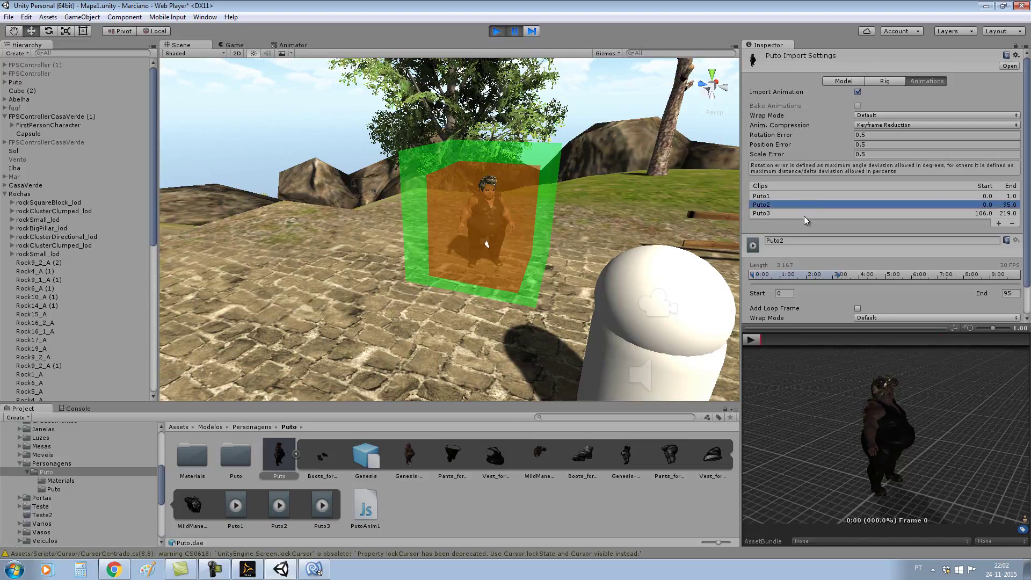
click(804, 215)
click(756, 341)
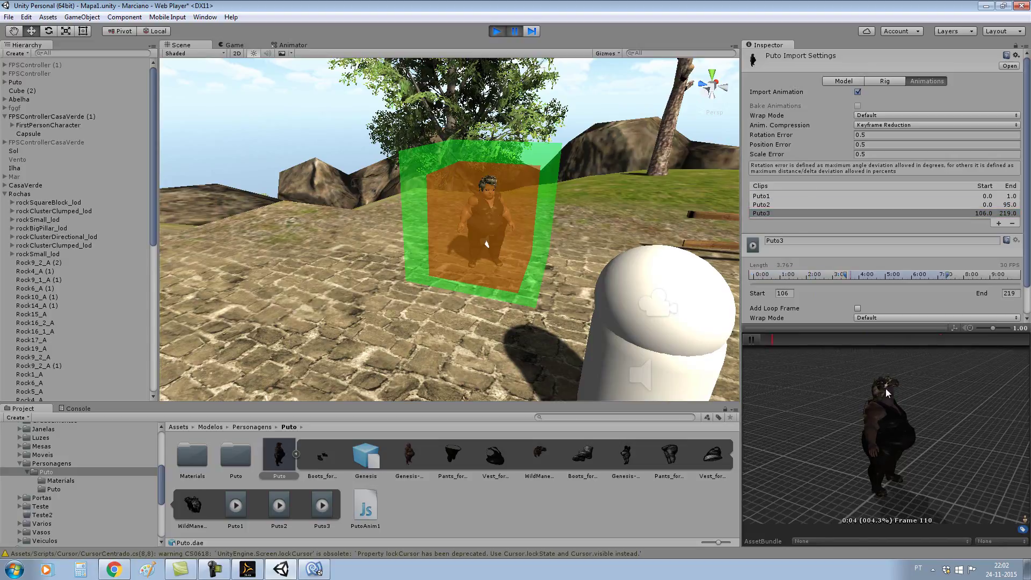
drag(886, 388, 833, 386)
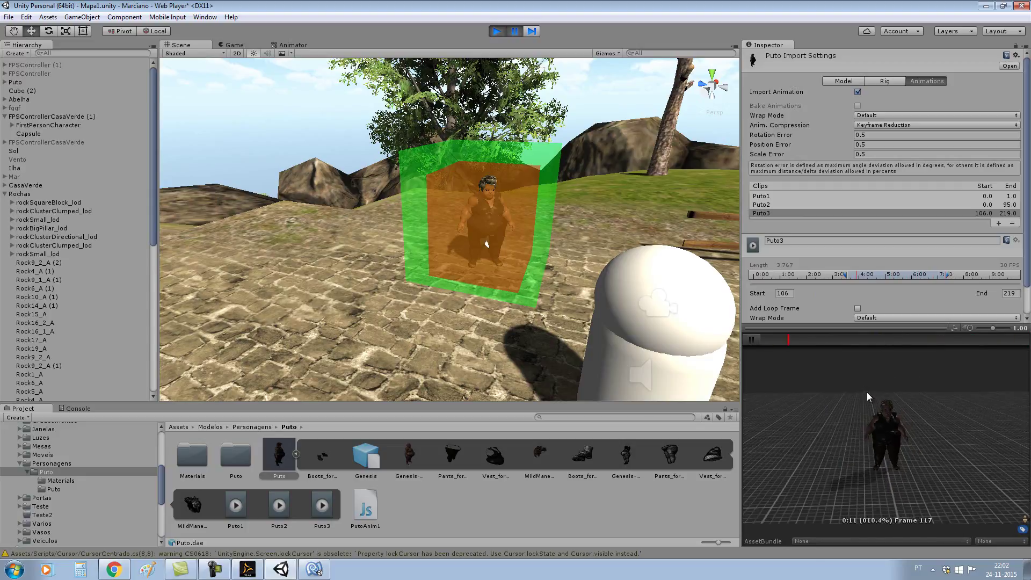
click(756, 338)
Step: Rename the PutoAnim1.js script to Puto2 and reselect it to view its code
click(622, 488)
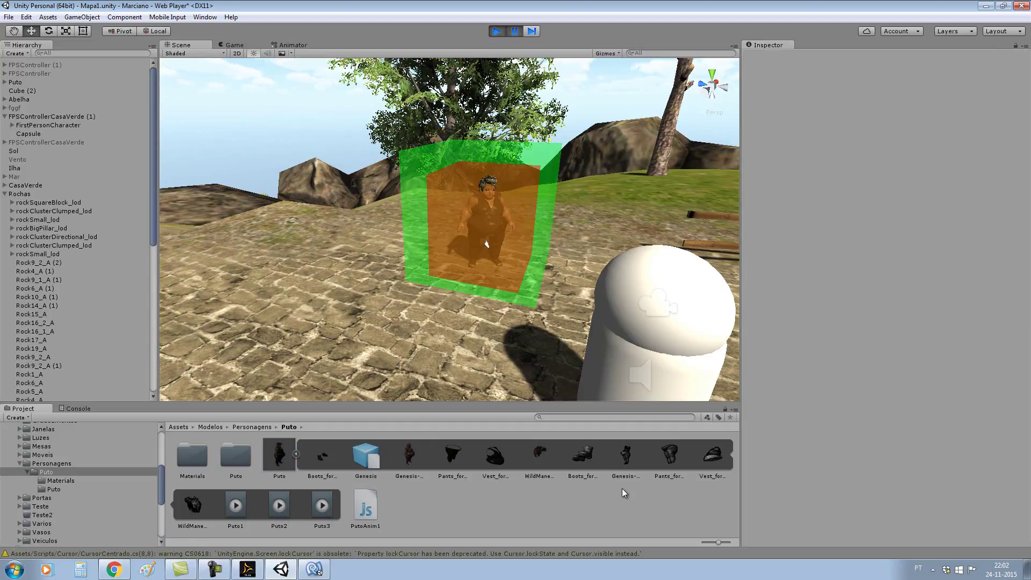
click(9, 17)
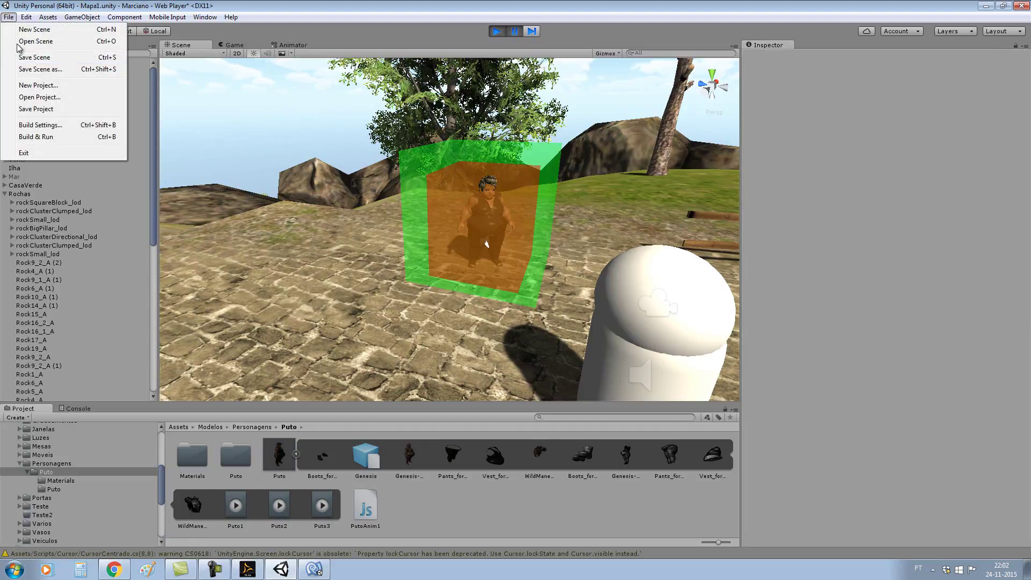
key(Escape)
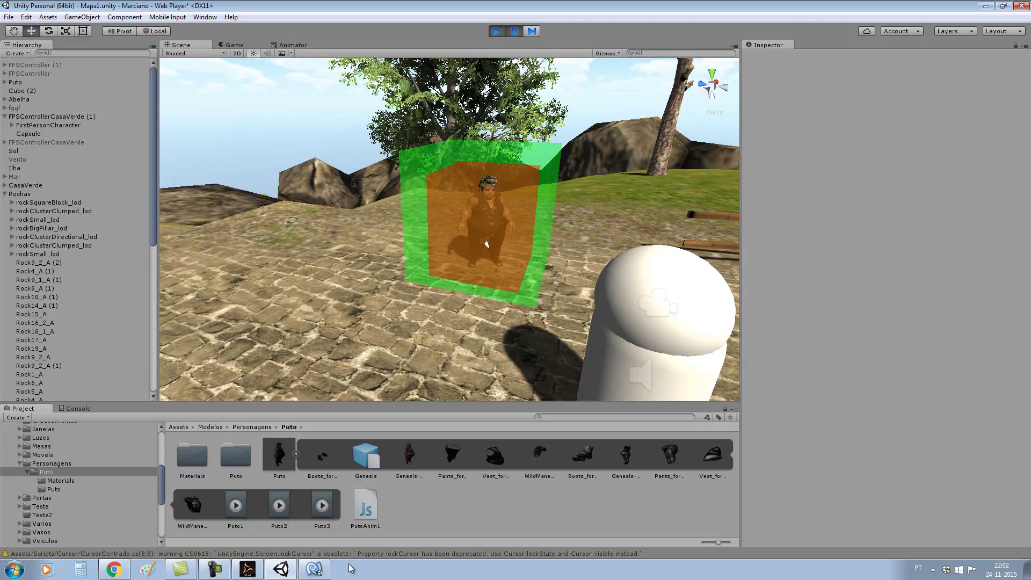
click(367, 525)
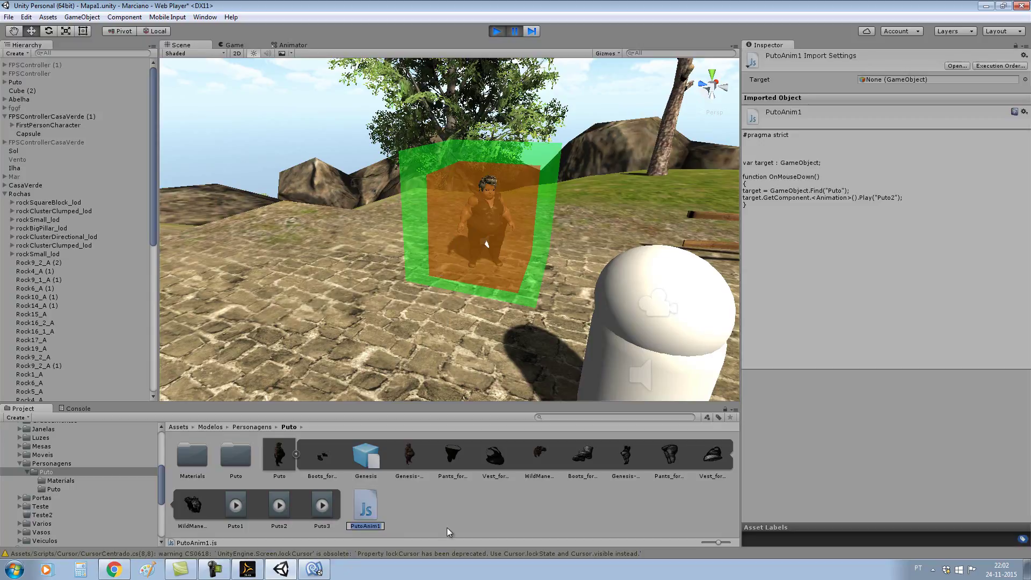
text(Puto)
text(2)
click(369, 517)
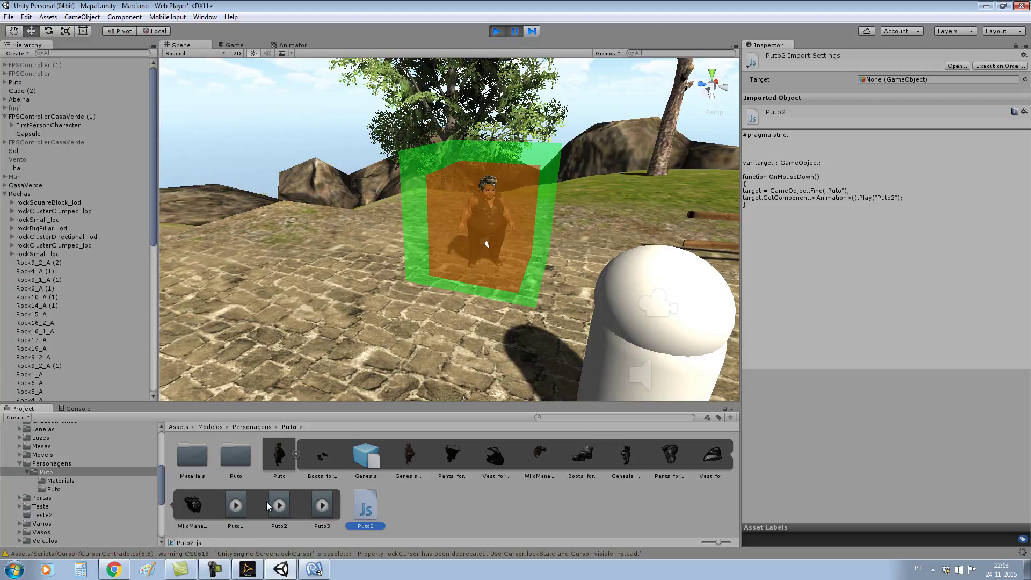
click(283, 506)
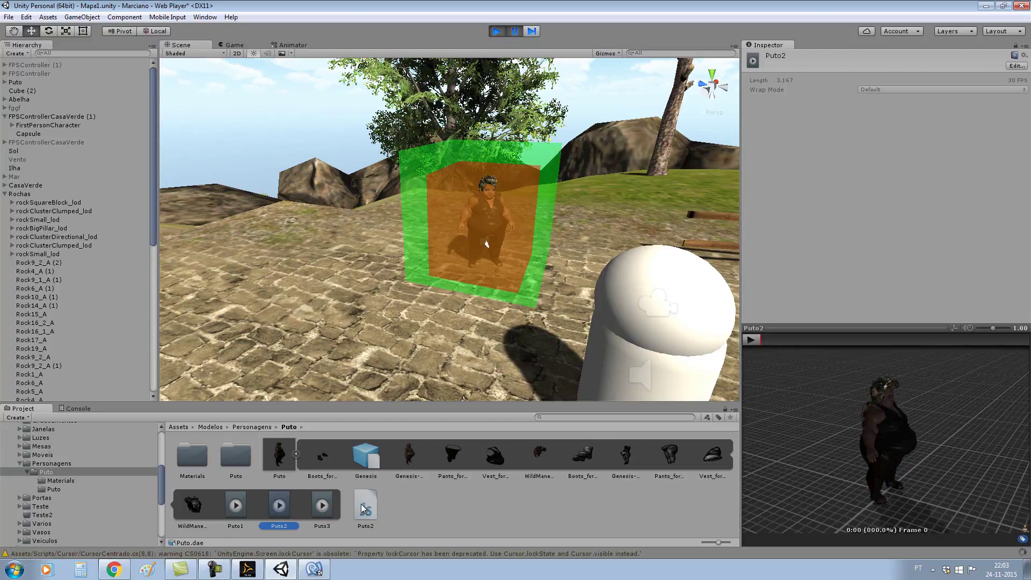
click(366, 510)
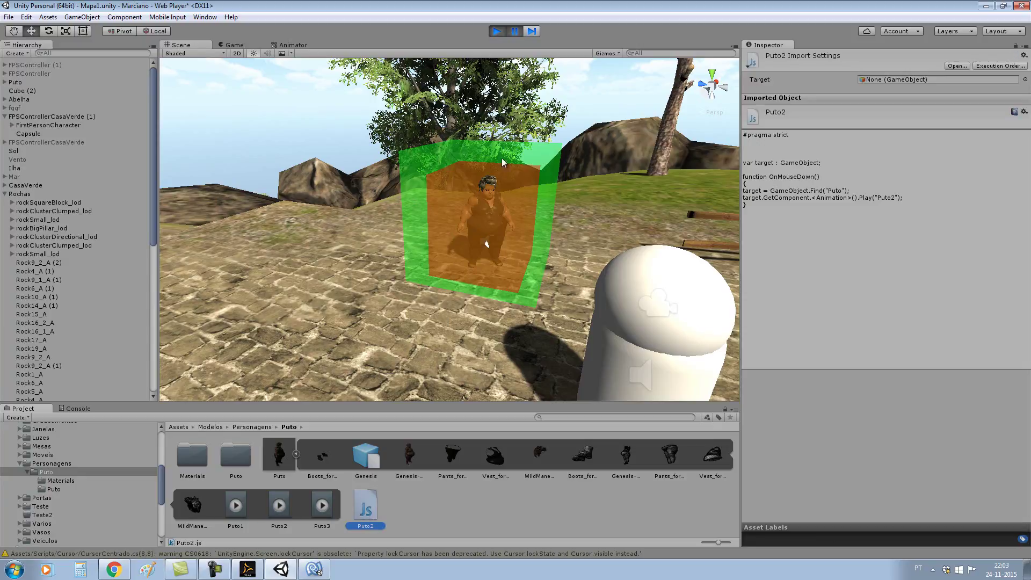
Step: Swap Cube (1)'s Sino1 script for Puto2 by dropping Puto2.js onto its Script field
click(419, 169)
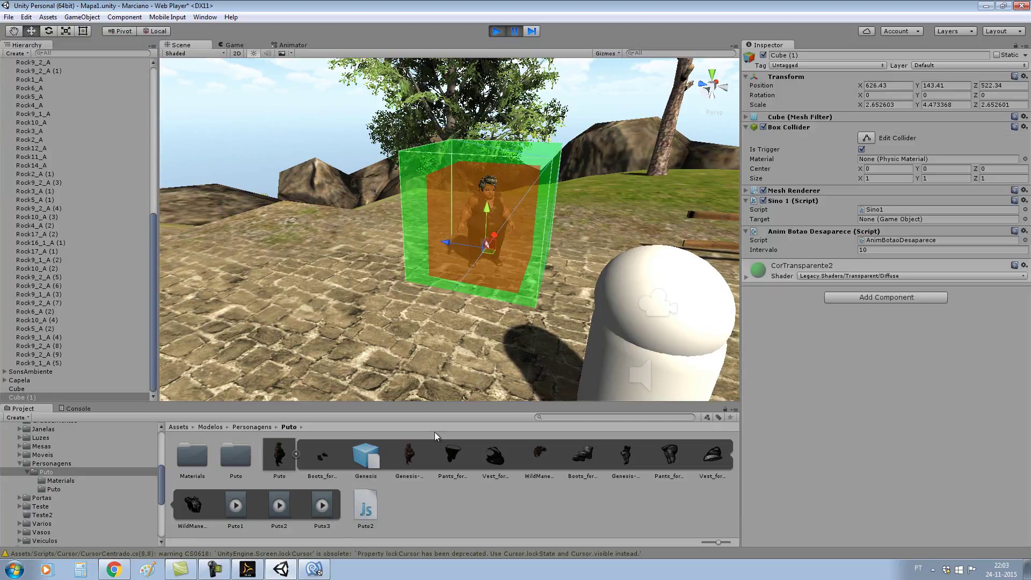
mouse_move(366, 507)
mouse_down()
mouse_move(859, 256)
mouse_move(886, 210)
mouse_up()
scroll(96, 169, up, 10)
scroll(65, 139, up, 5)
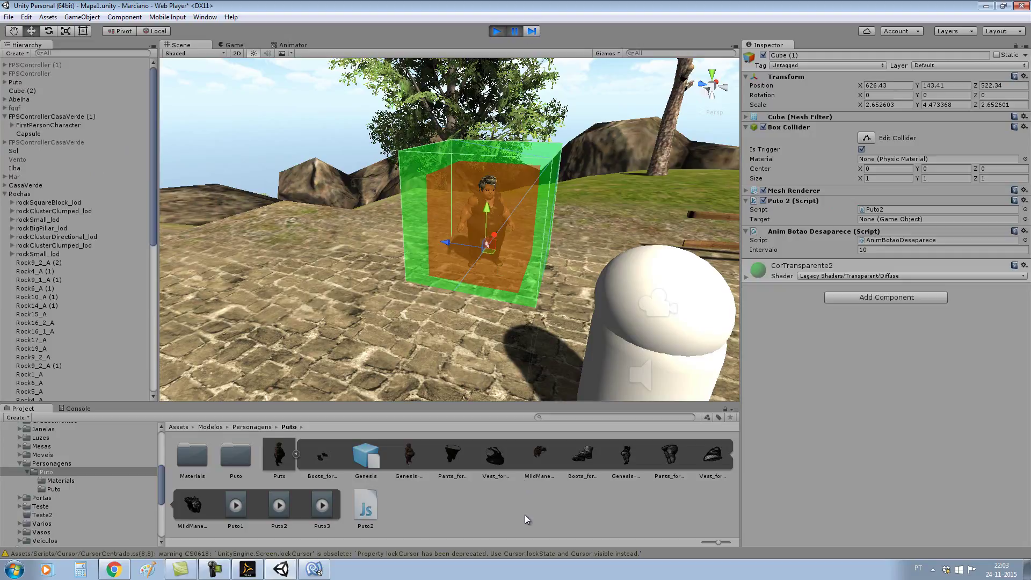
Step: Test-run the game in Play mode, stop it, and select the Puto2 script asset
click(514, 30)
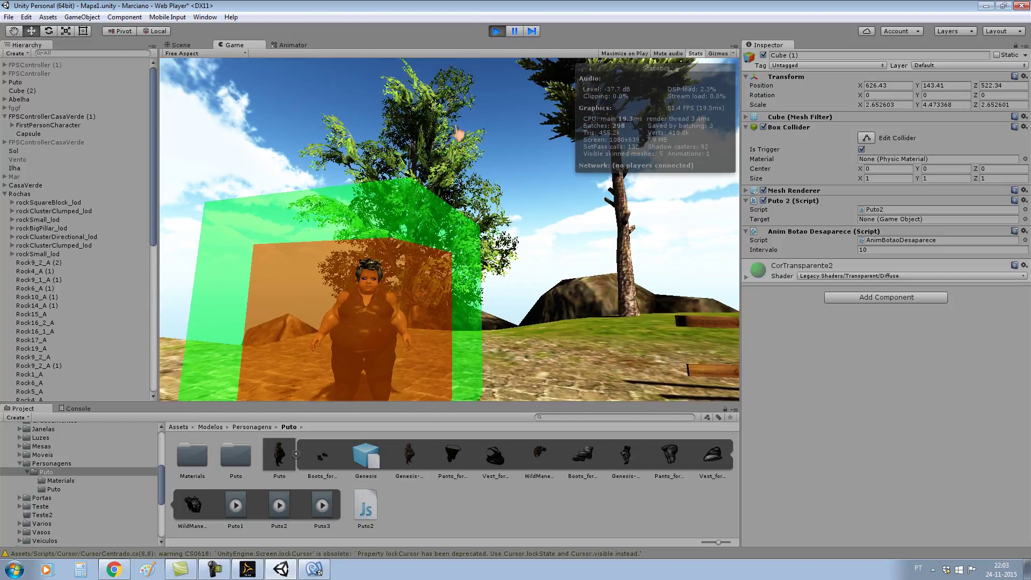
click(497, 30)
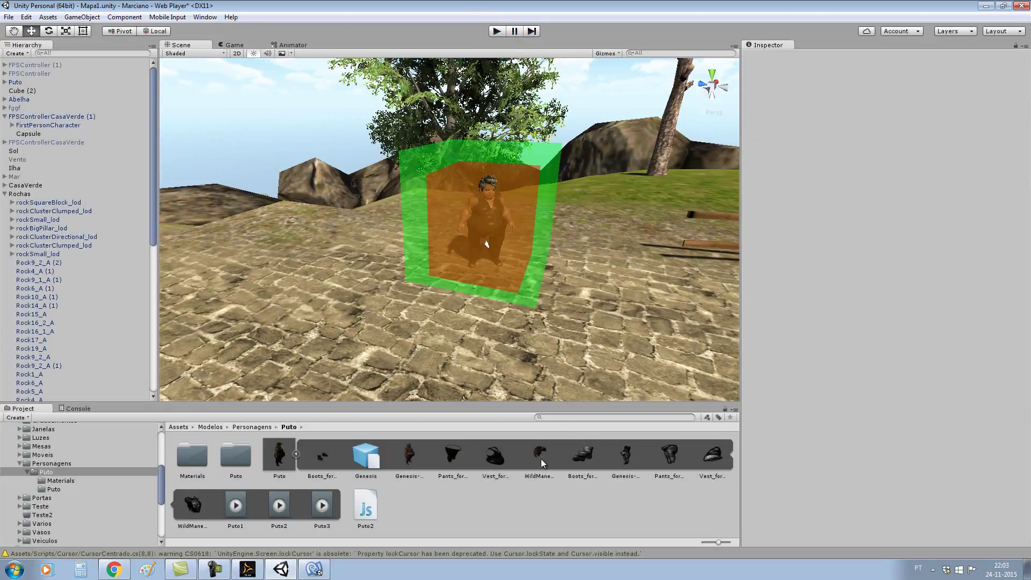
click(370, 511)
Step: Assign the Puto character from the Hierarchy as Target of Cube (1)'s Puto2 script
click(417, 244)
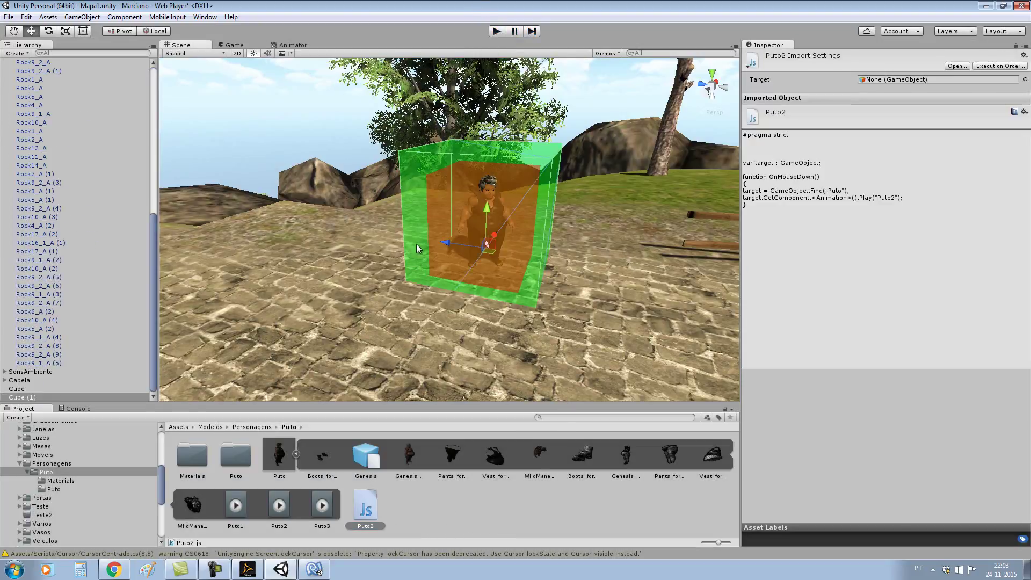
mouse_move(365, 508)
mouse_down()
mouse_move(845, 213)
mouse_move(872, 210)
mouse_up()
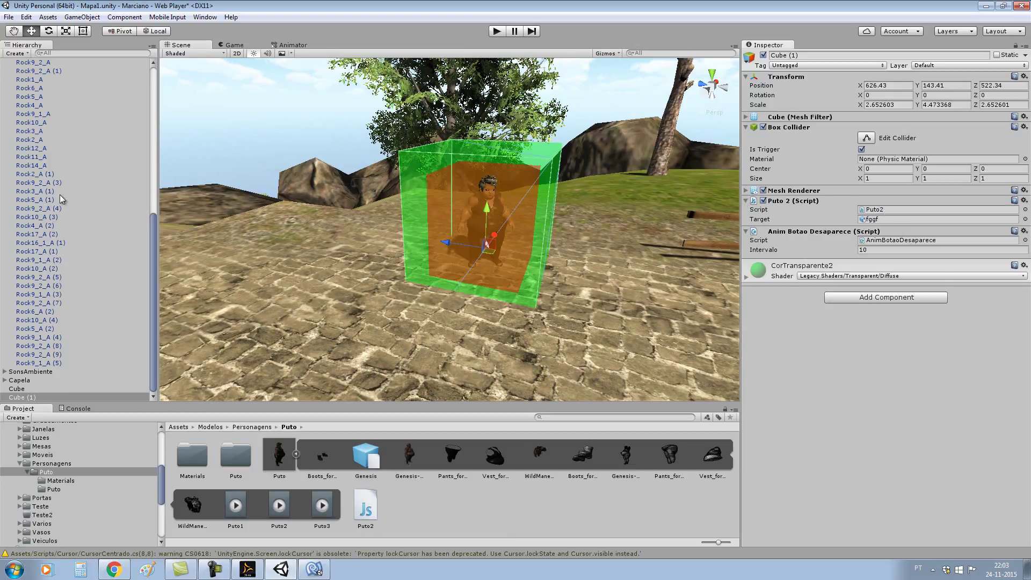
scroll(47, 188, up, 10)
drag(16, 83, 881, 225)
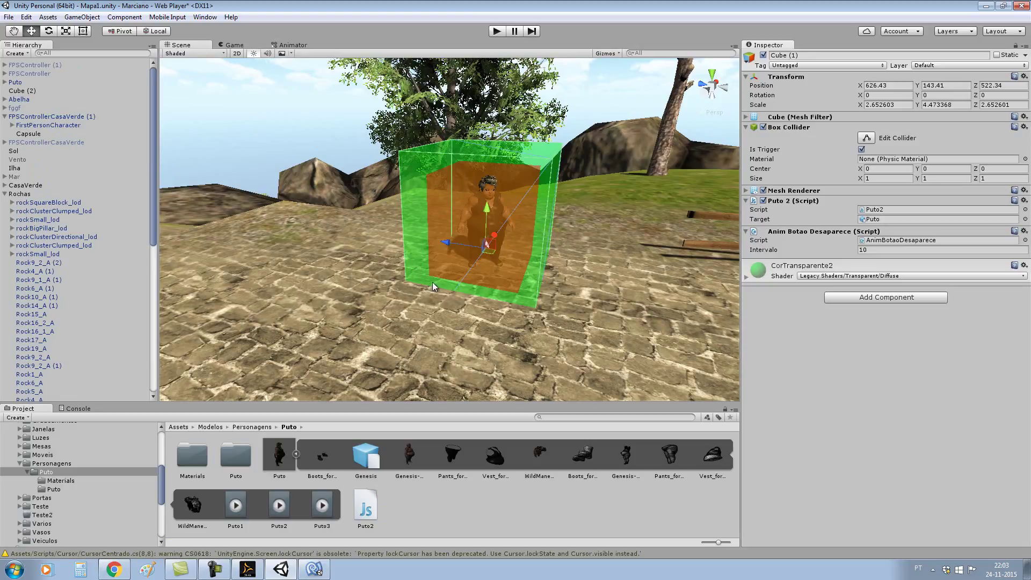
click(367, 507)
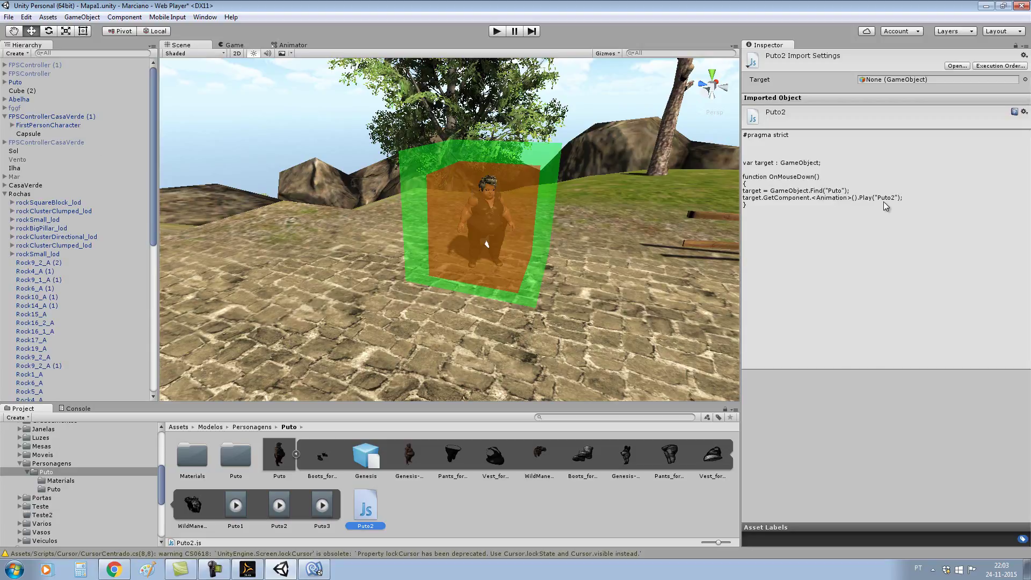
click(420, 215)
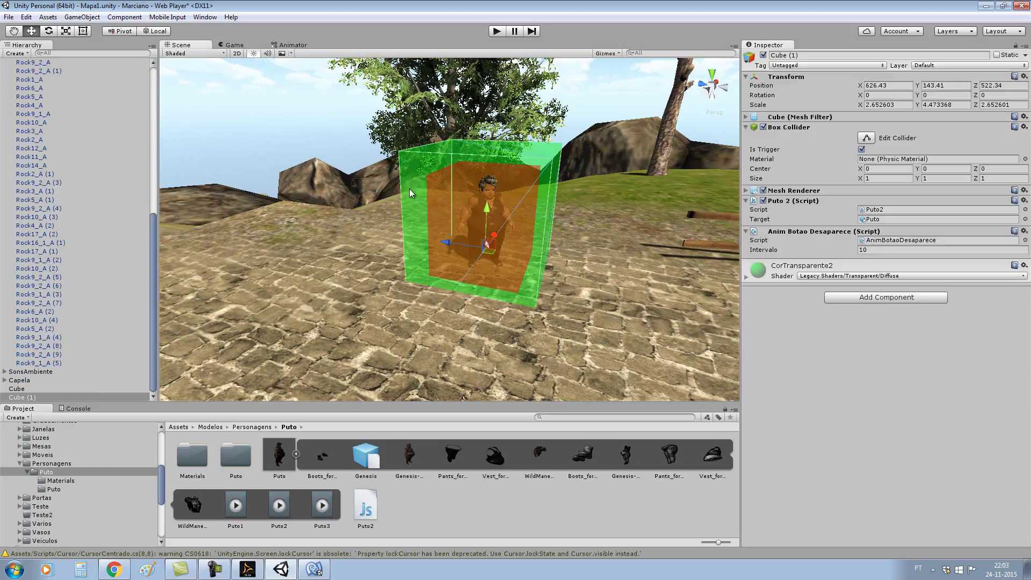
click(875, 250)
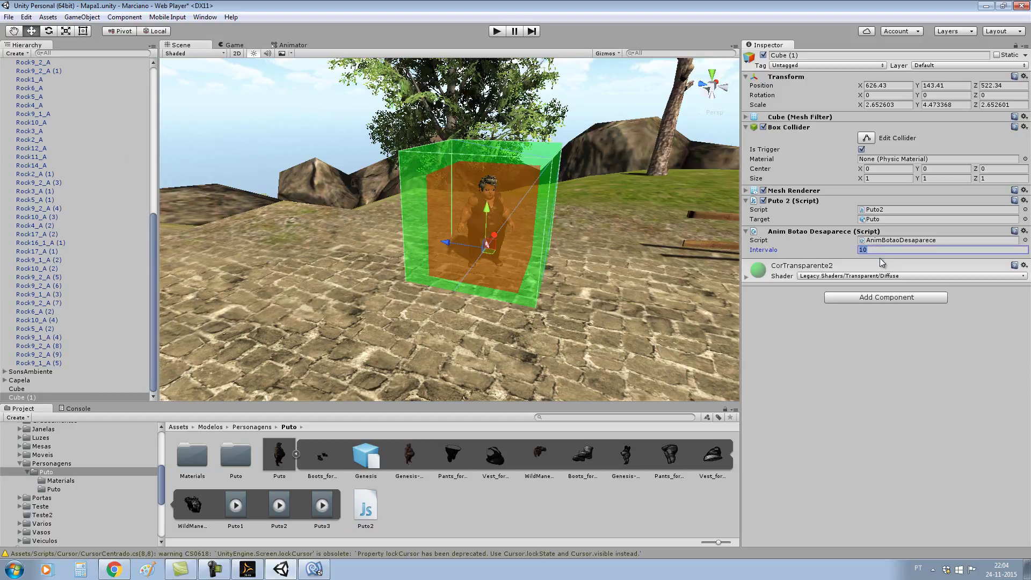
click(610, 515)
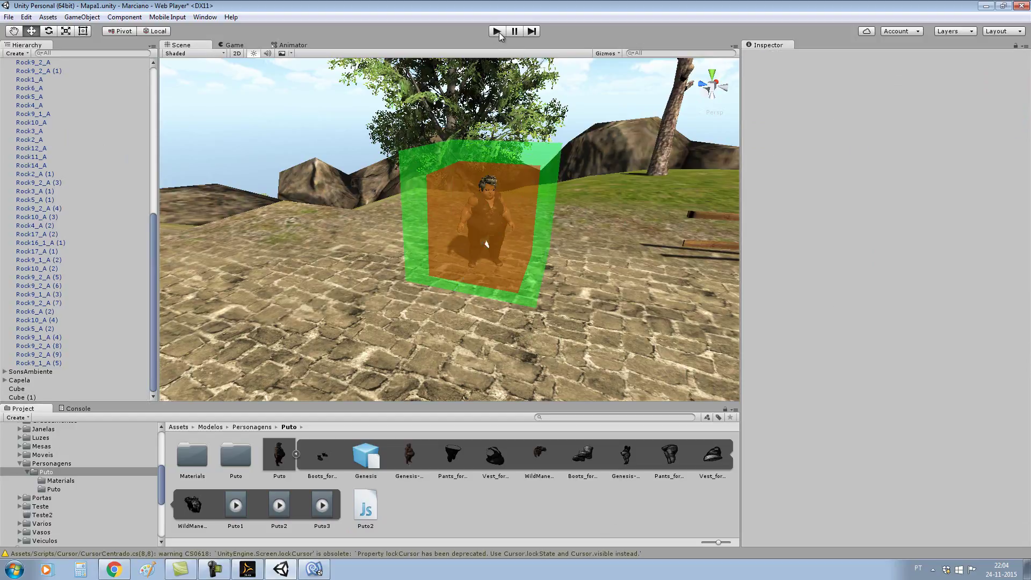
click(497, 32)
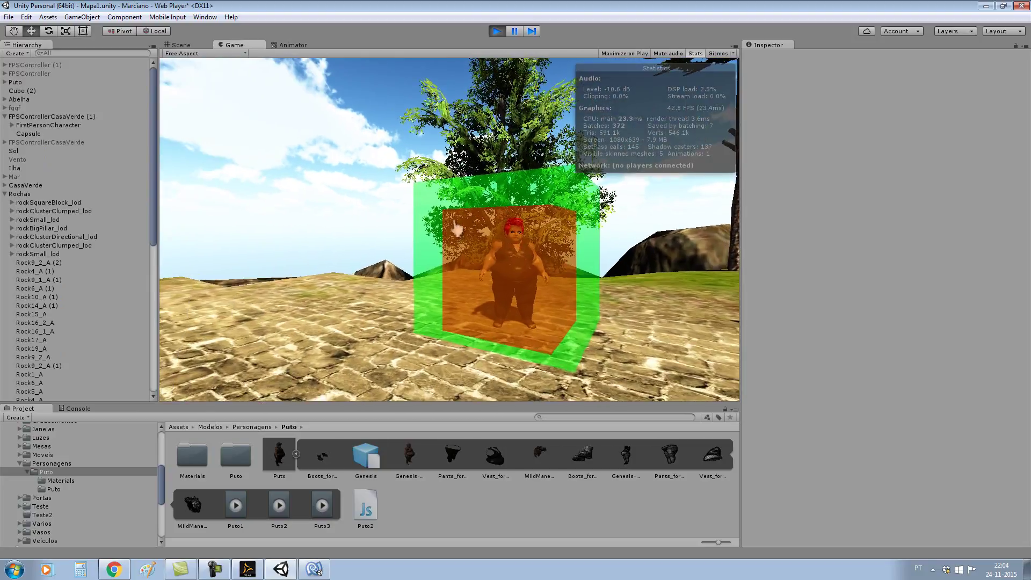
key(w)
key(s)
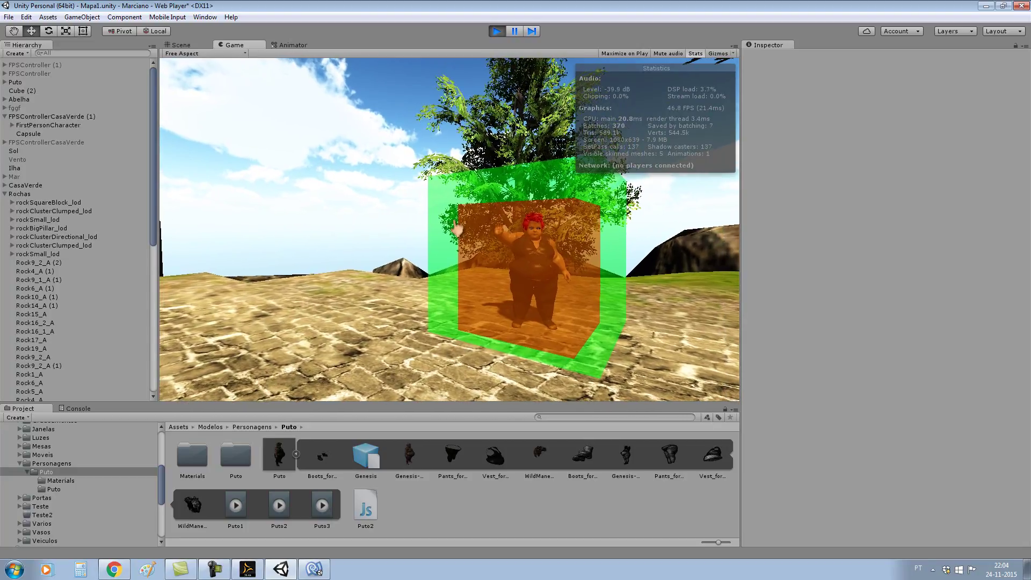
key(w)
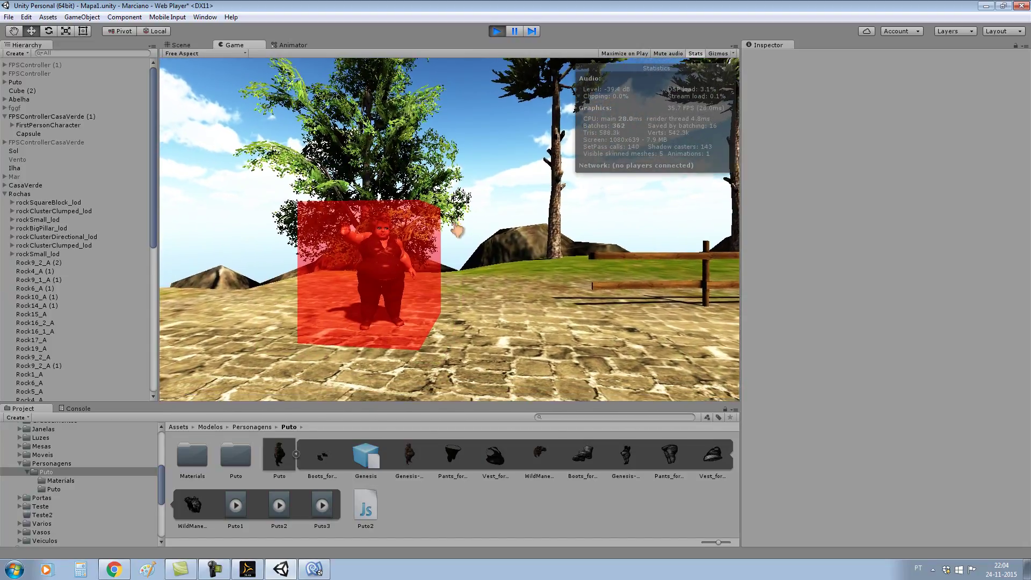
click(498, 31)
click(367, 508)
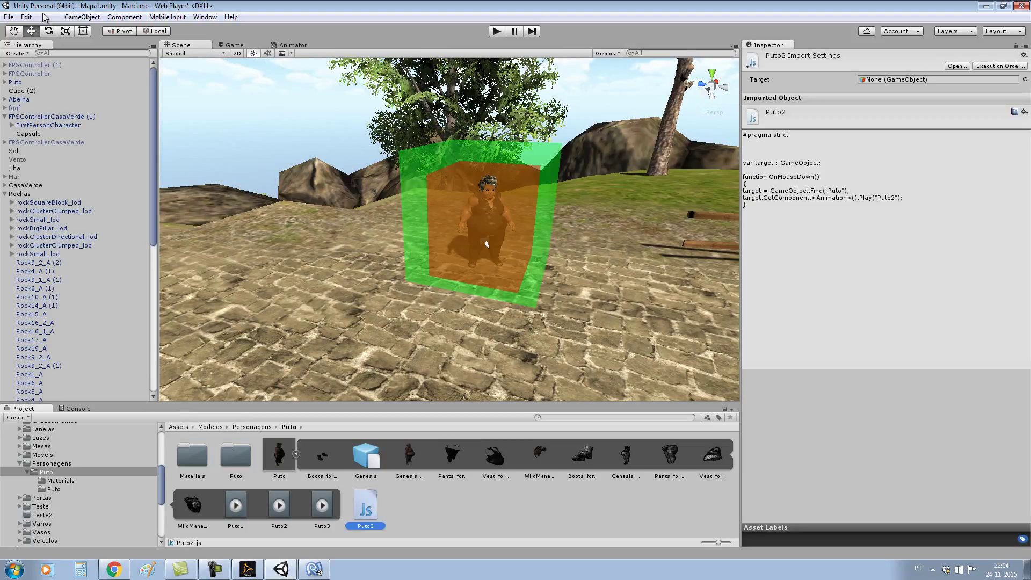
Step: Duplicate the Puto2 script as Puto3 and select the new copy
click(26, 16)
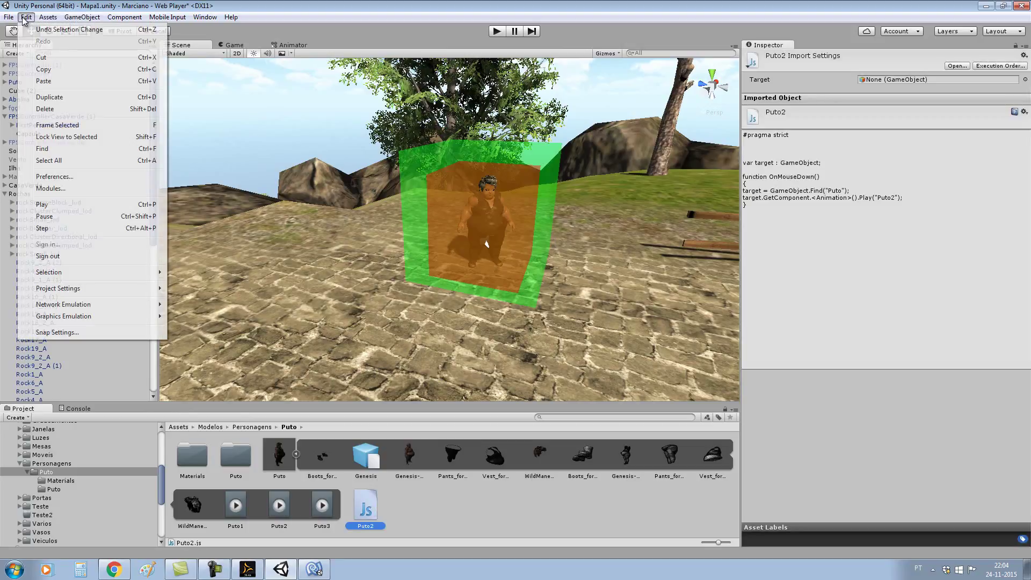
click(68, 104)
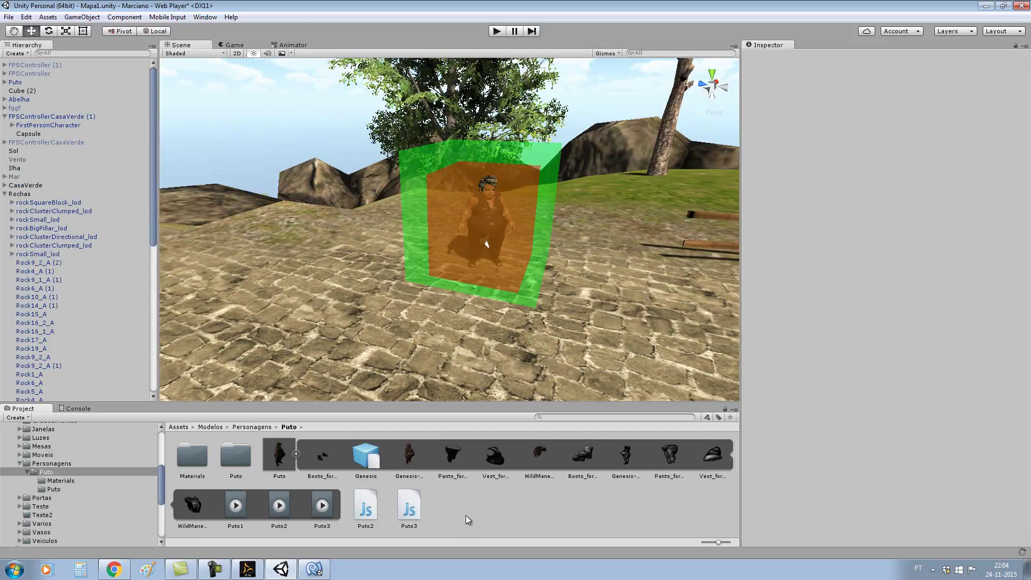
click(416, 505)
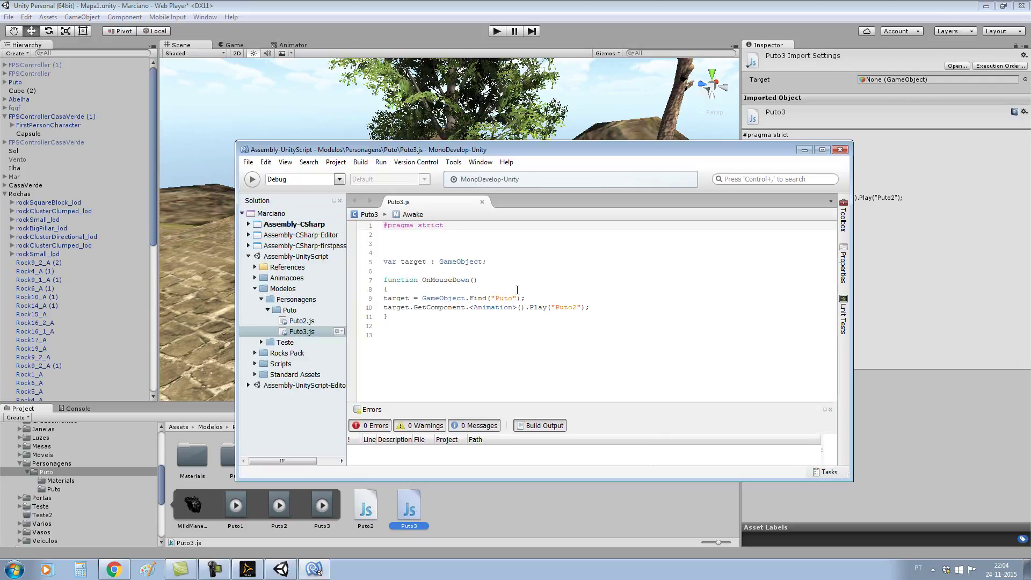
Step: Change Puto3's code to Play("Puto3"), save it, and close MonoDevelop
click(512, 298)
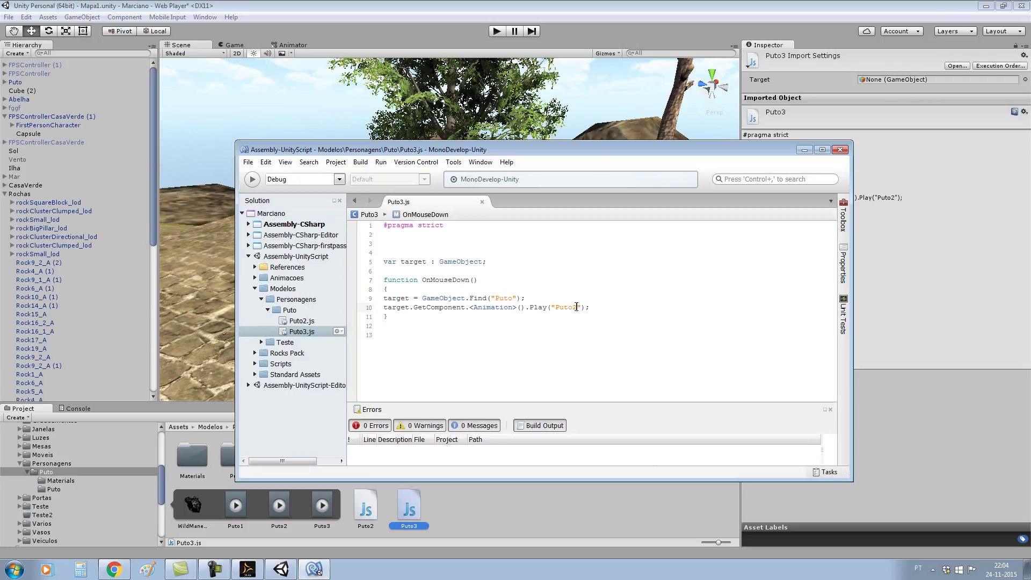
text(3)
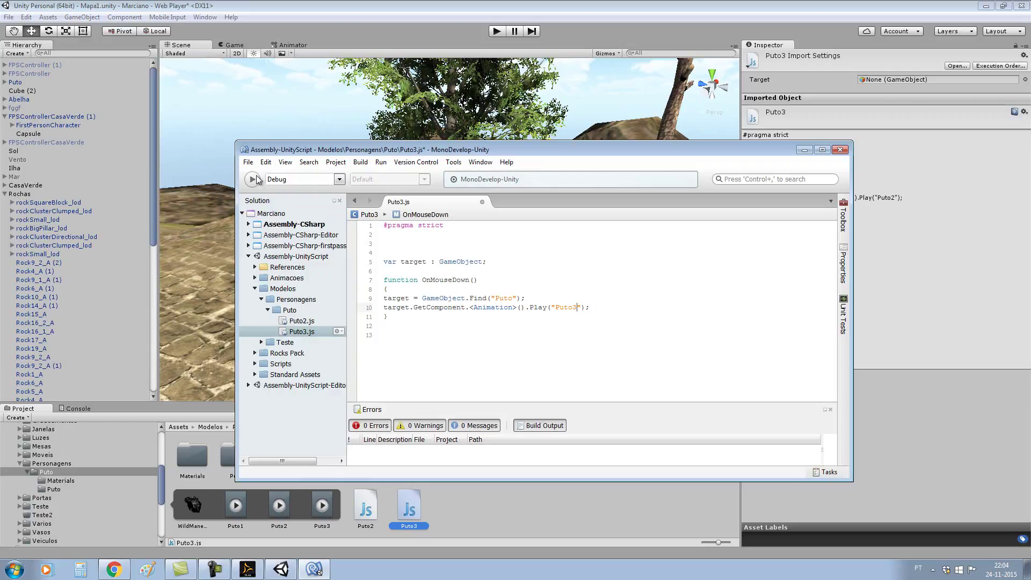
click(248, 162)
click(273, 207)
click(840, 150)
Step: Move the green cube left of the Puto character, then select the red cube, Cube (2)
click(418, 208)
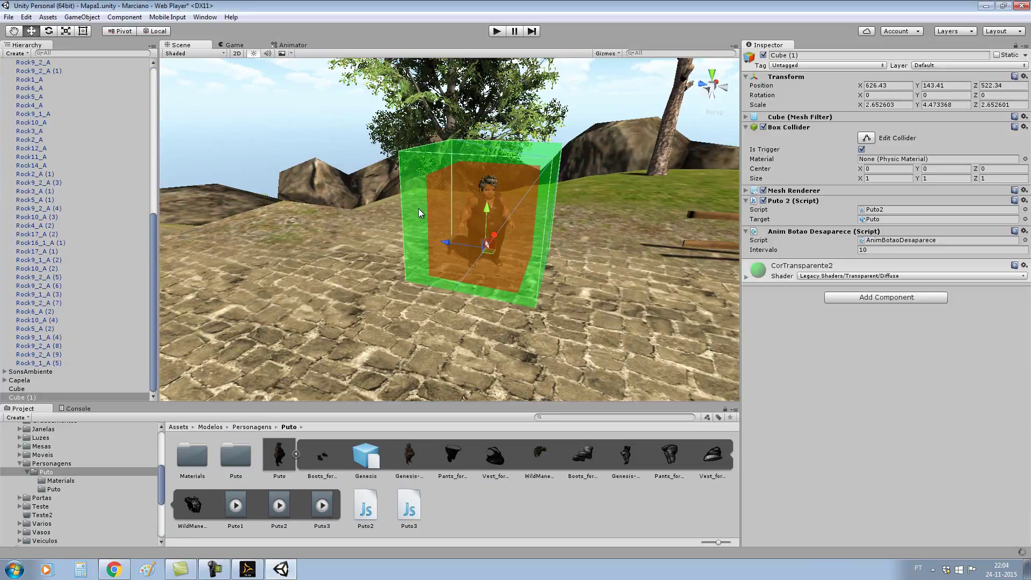
drag(446, 240, 382, 241)
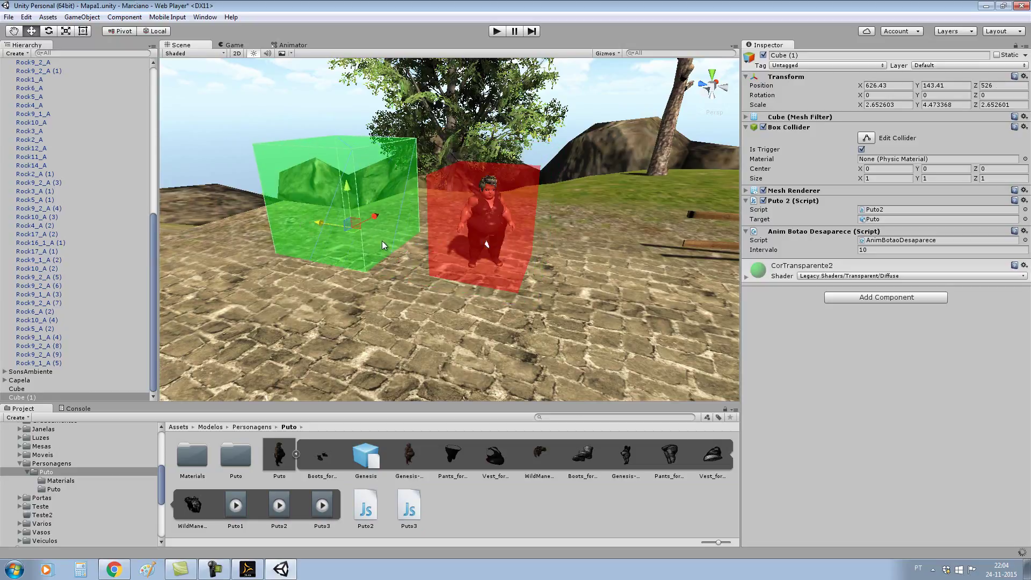
click(449, 257)
click(456, 253)
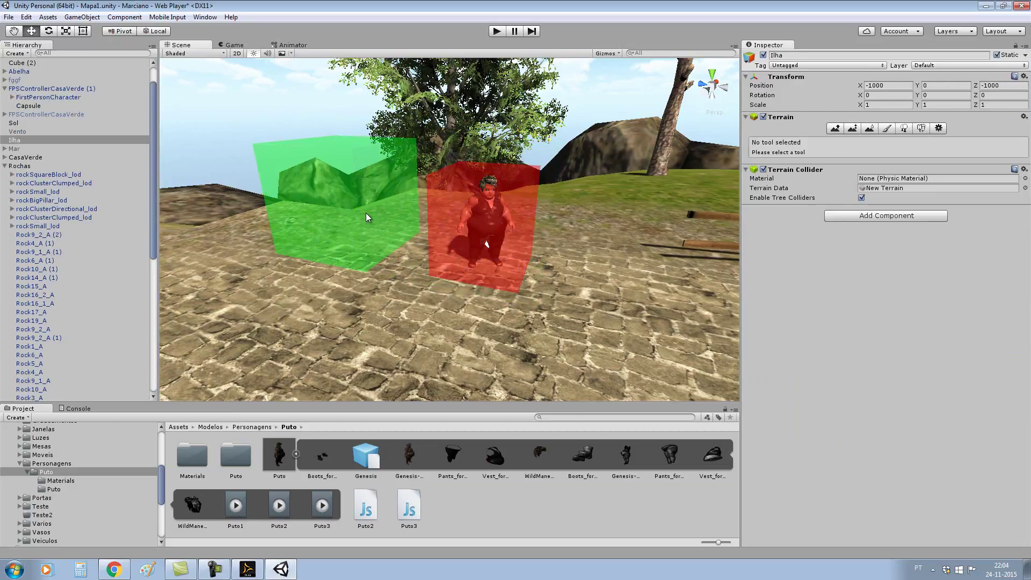
click(366, 215)
click(437, 250)
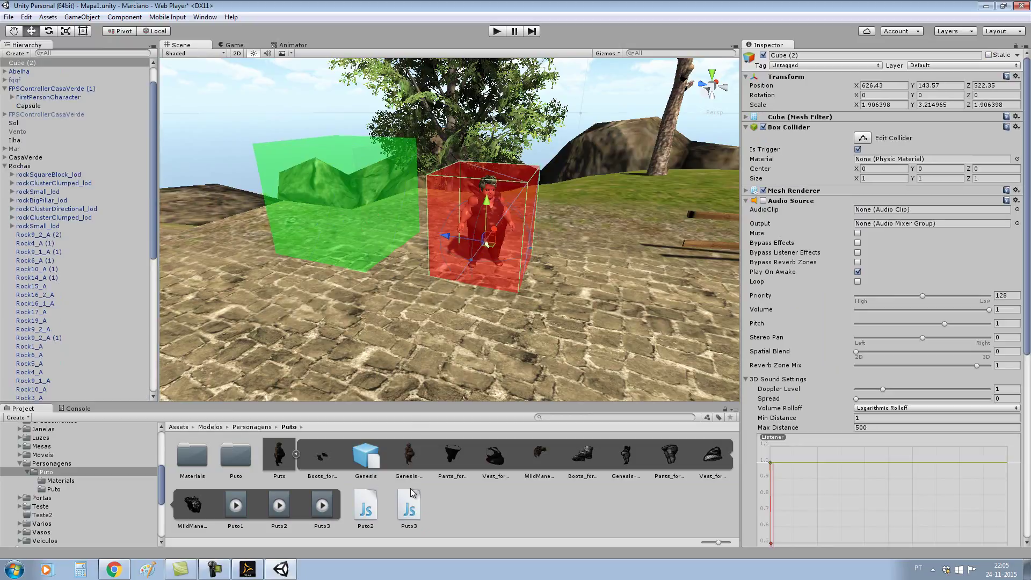
Step: Remove the Primeira Entidade and Sino 2 scripts from Cube (2) after the Audio Source removal is blocked
click(1016, 200)
click(984, 229)
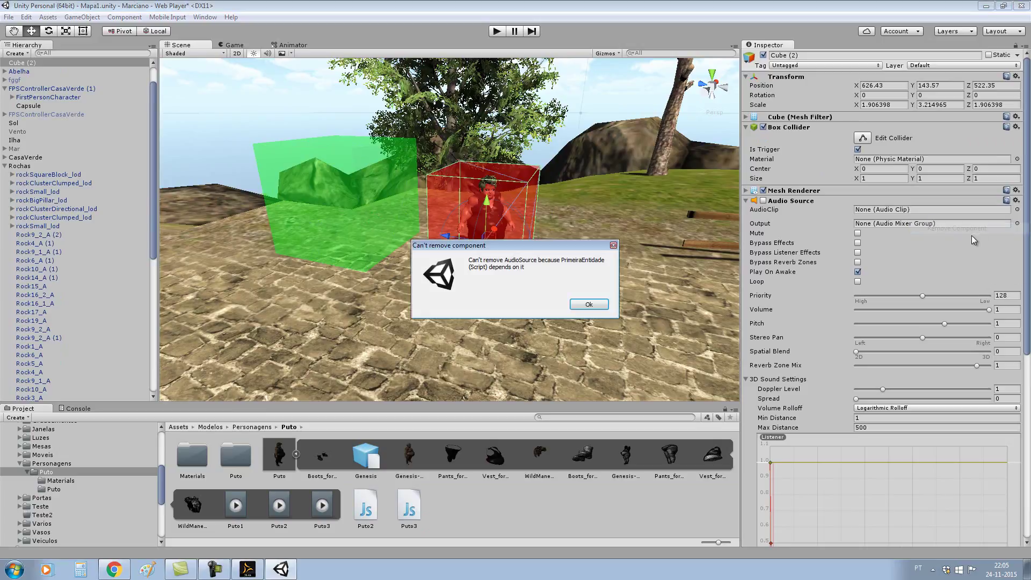
click(589, 304)
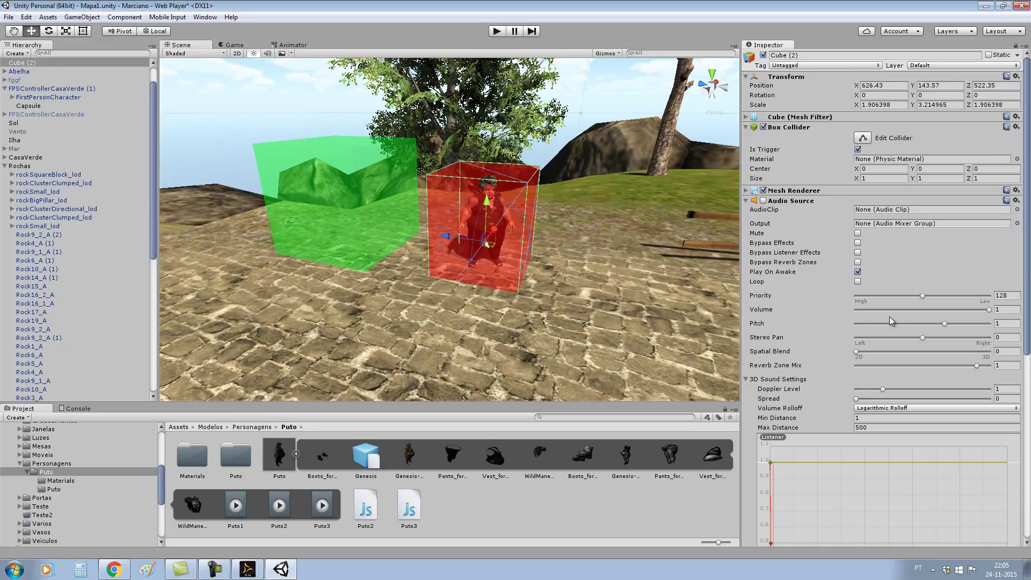
drag(1027, 300, 1028, 499)
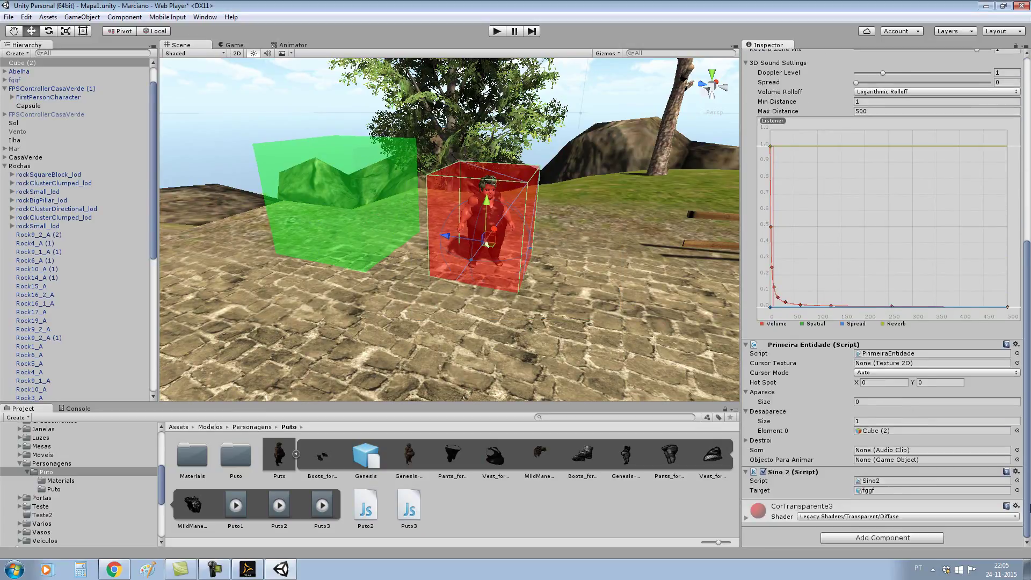
click(1016, 344)
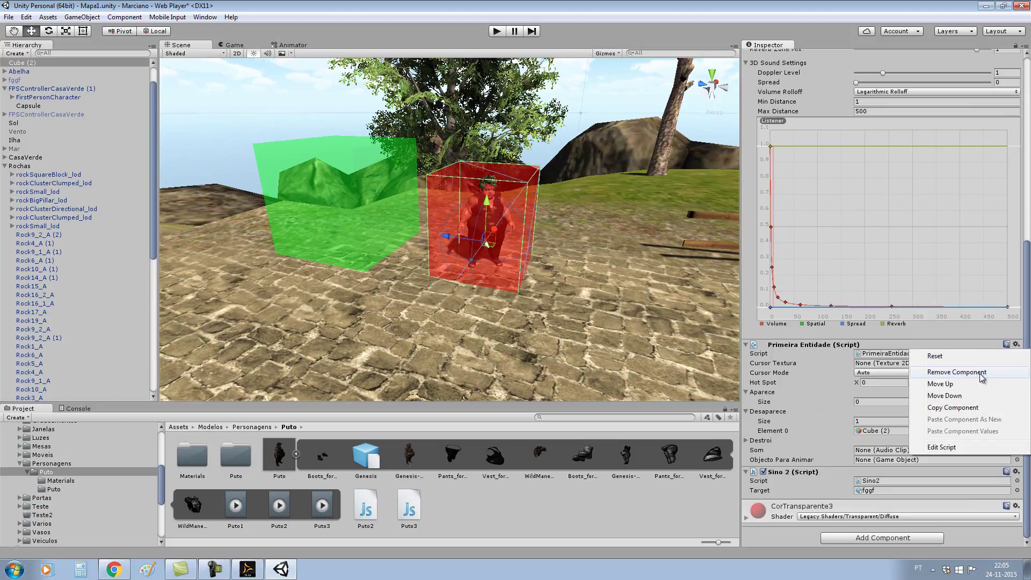
click(981, 373)
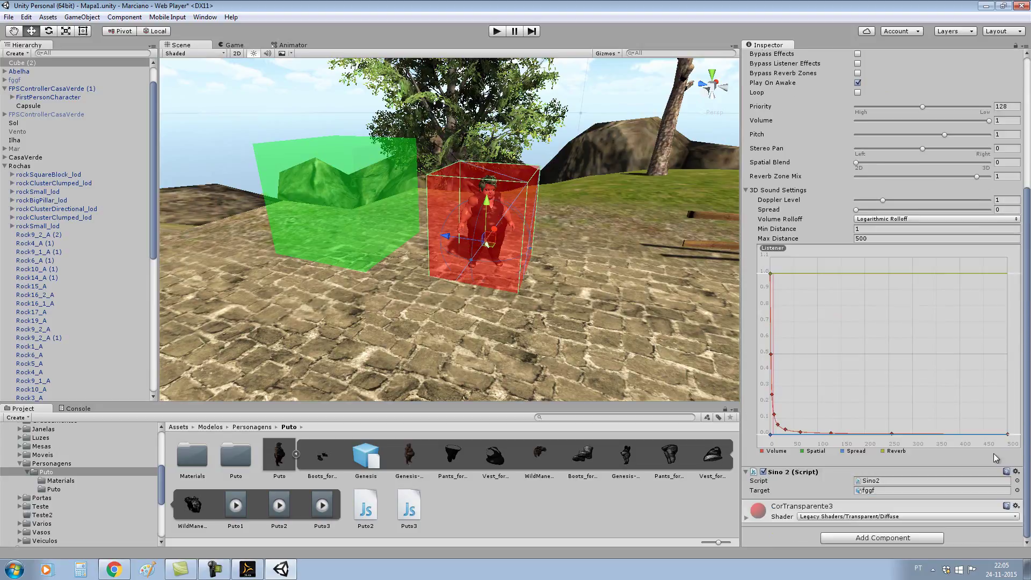
click(1016, 471)
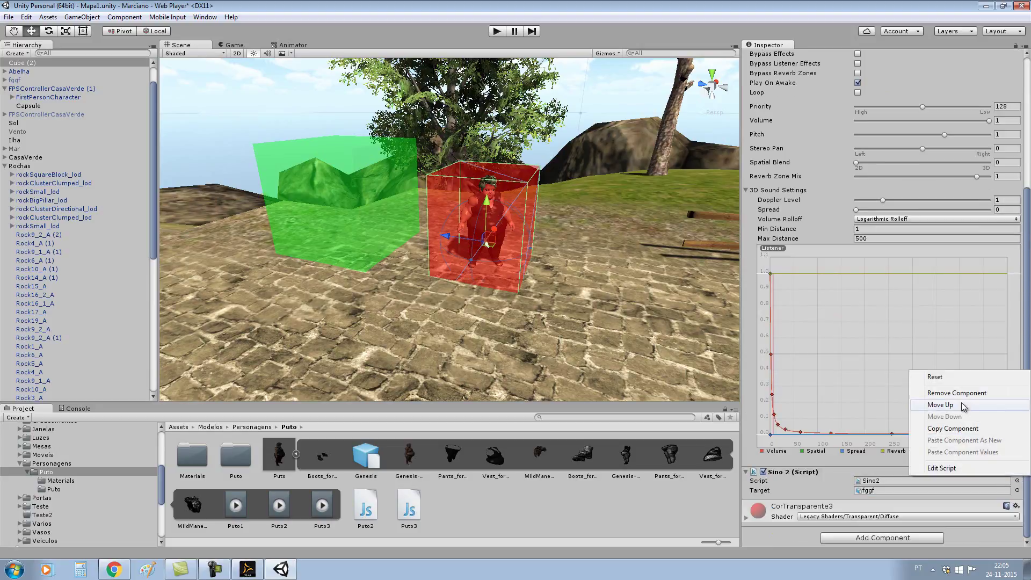
click(971, 396)
Step: Remove the Audio Source from the red cube now that nothing depends on it
scroll(940, 349, up, 5)
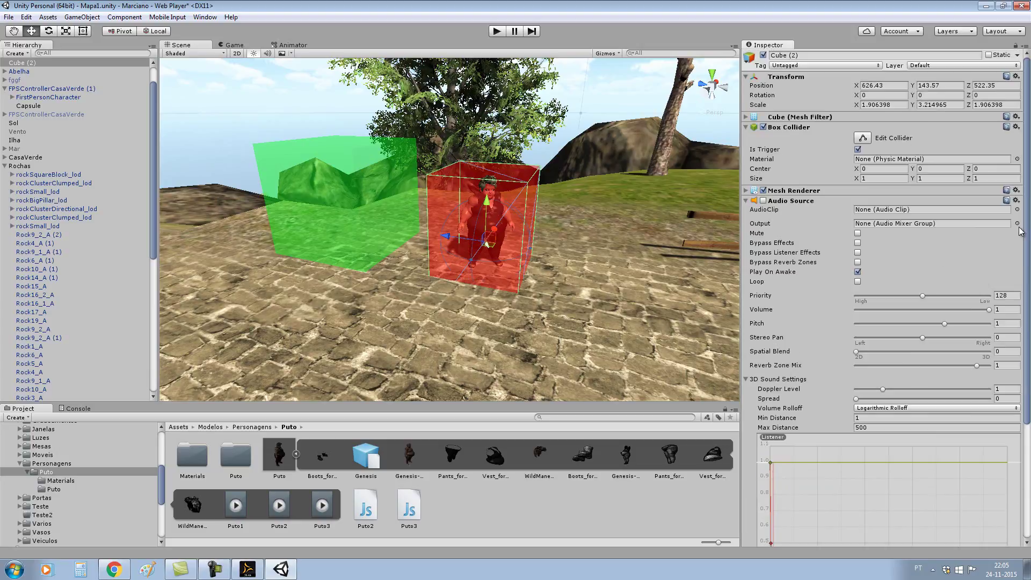
click(1016, 200)
click(990, 228)
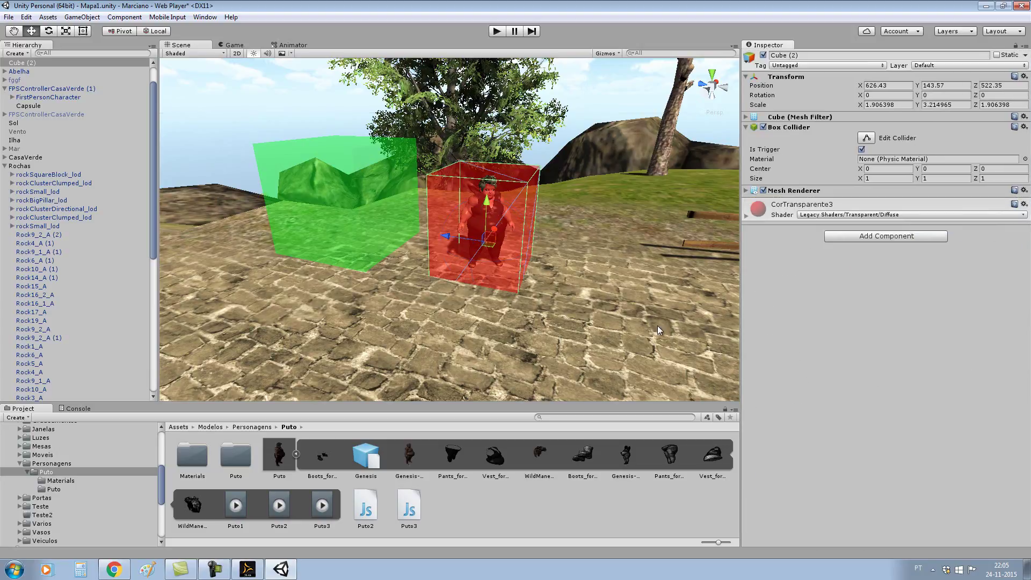
Step: Attach the Puto3 script to the red cube, Cube (2)
drag(413, 504, 873, 293)
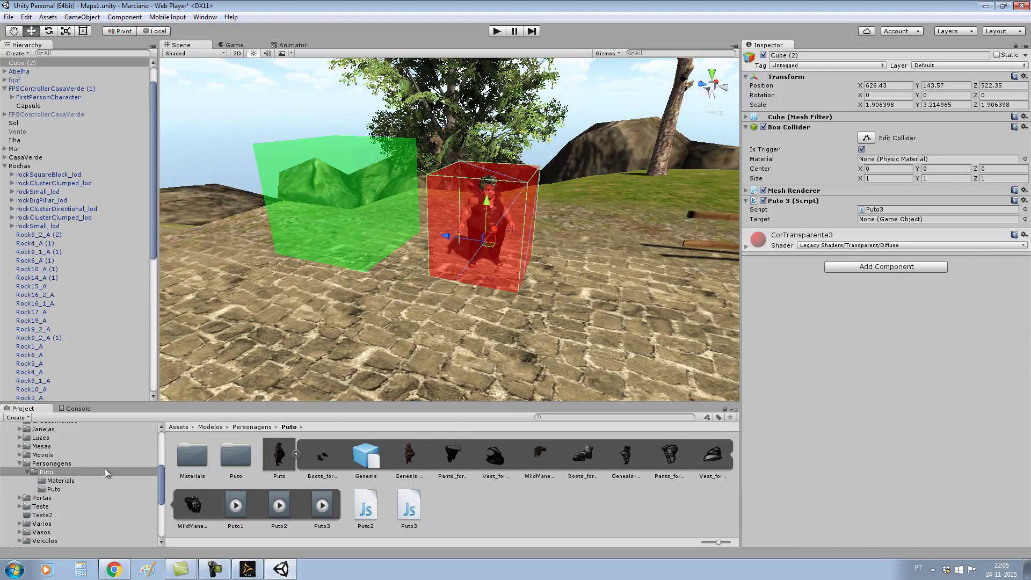
scroll(112, 478, up, 3)
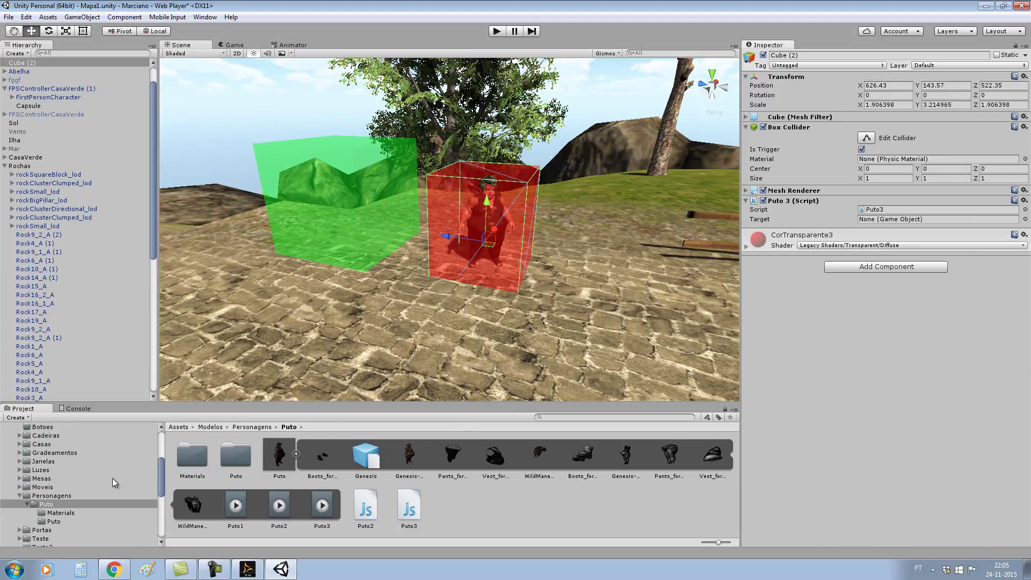
scroll(112, 479, up, 6)
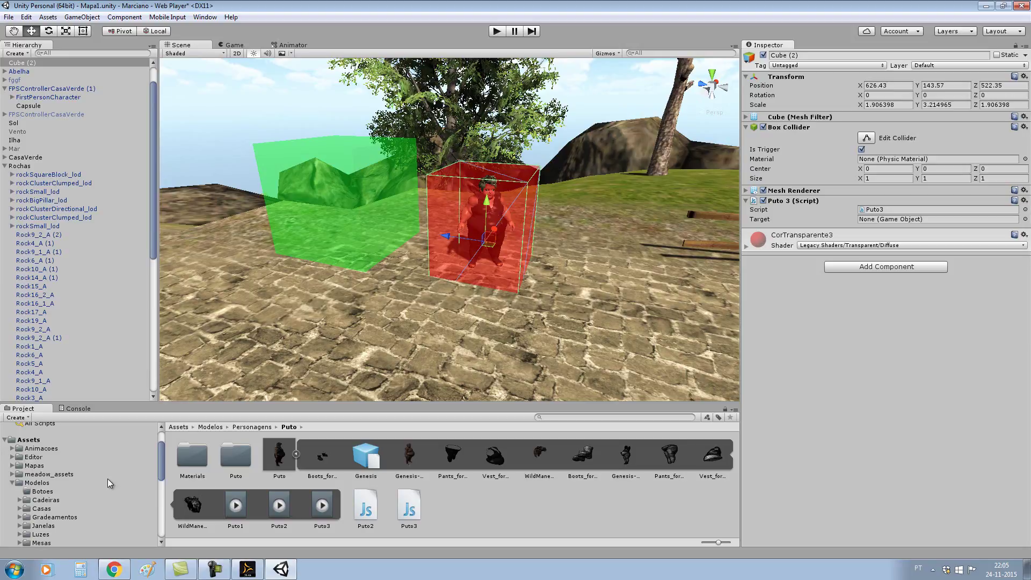
scroll(108, 479, down, 6)
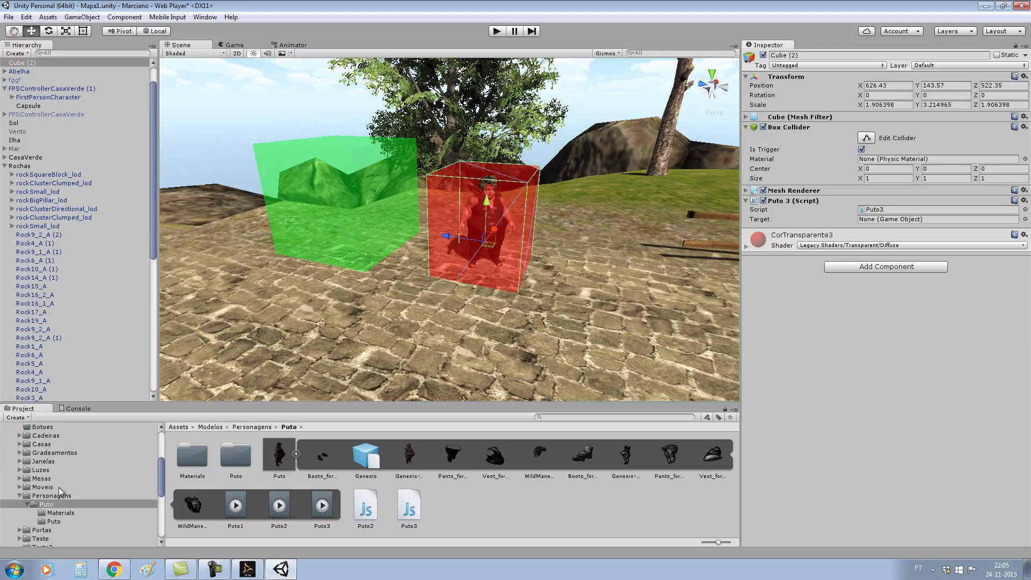
scroll(59, 487, down, 12)
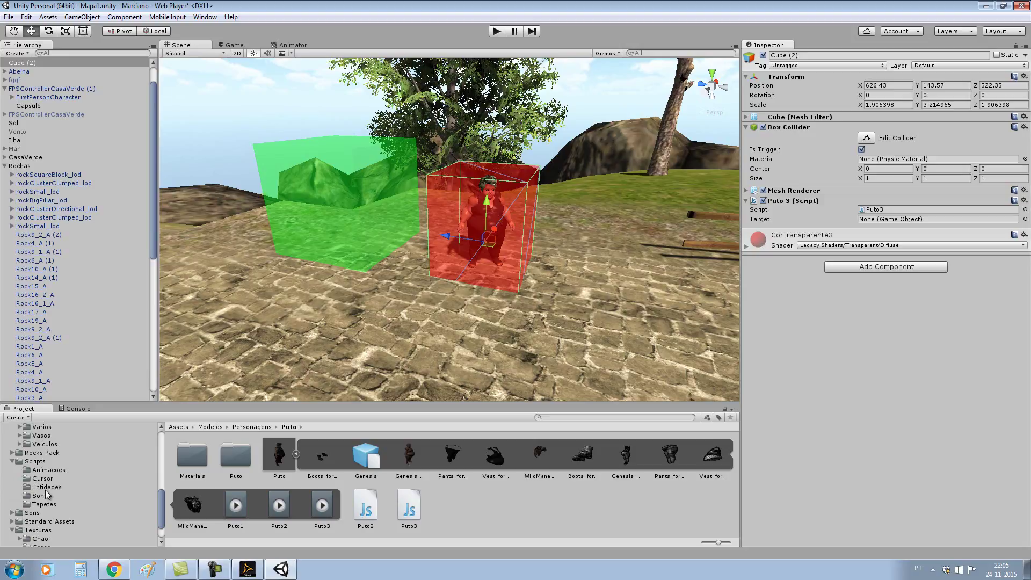
Step: Add AnimBotaoDesaparece from Scripts/Animacoes to Cube (2) and set its Intervalo to 10
click(50, 486)
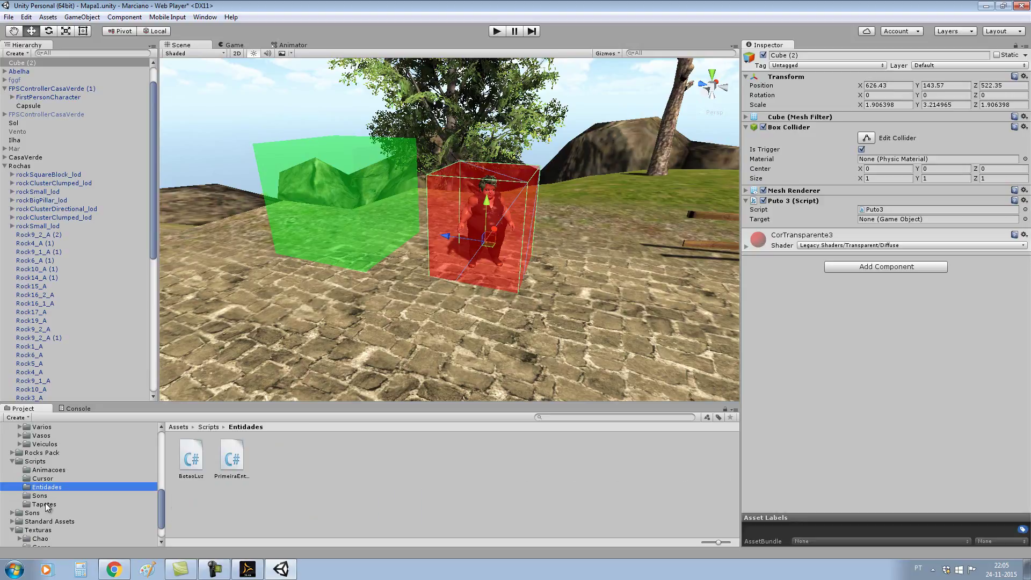
click(46, 503)
click(45, 495)
click(52, 472)
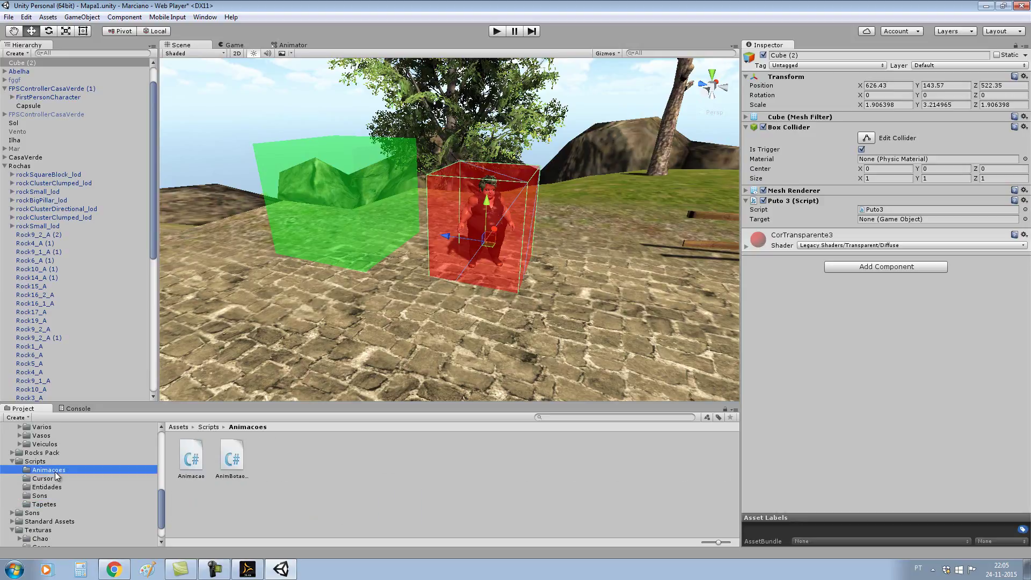
click(358, 255)
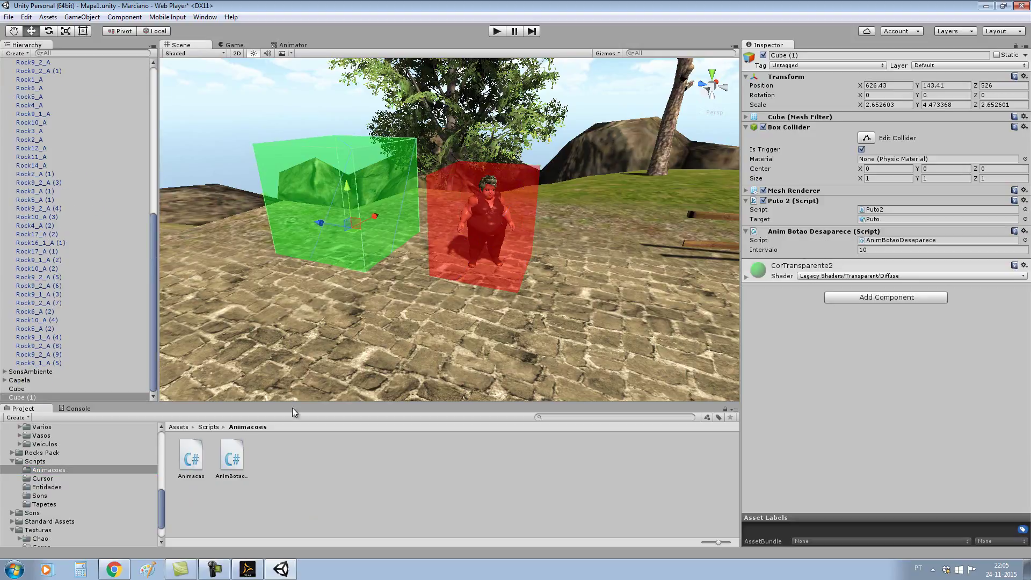
click(883, 242)
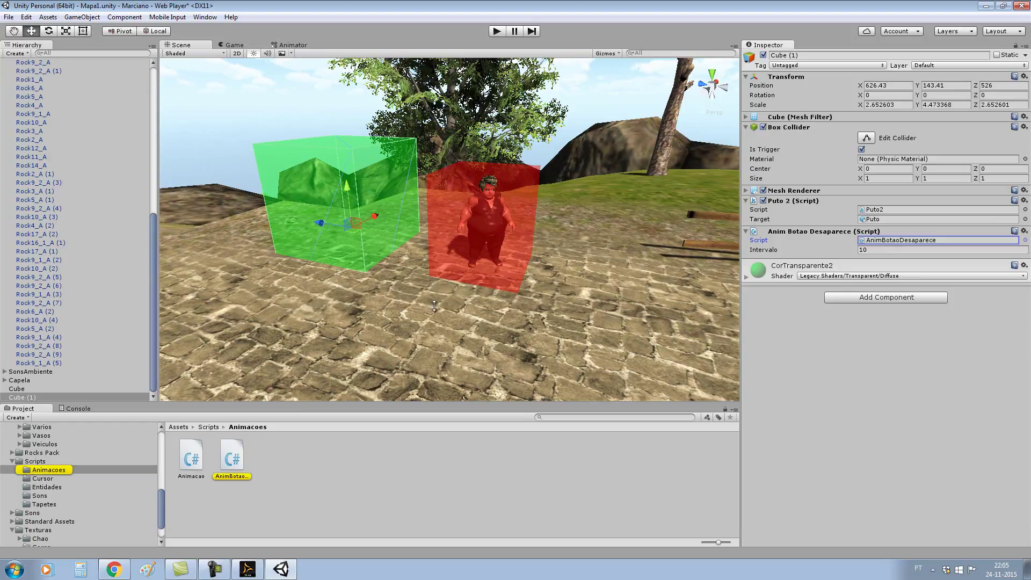
click(514, 261)
drag(239, 458, 849, 301)
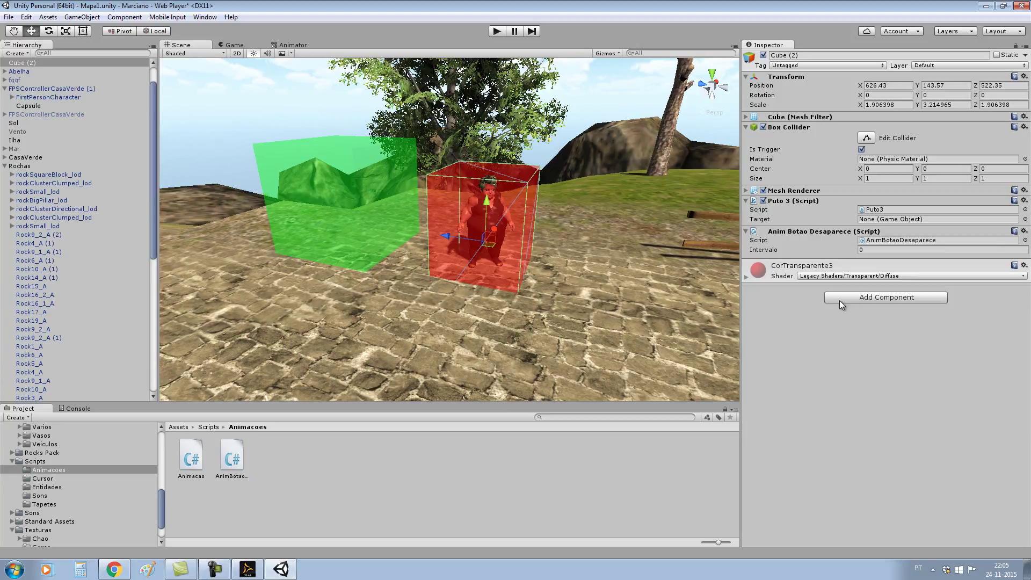
click(878, 250)
text(10)
Step: Set the Puto character as Target of the red cube's Puto3 script
click(898, 211)
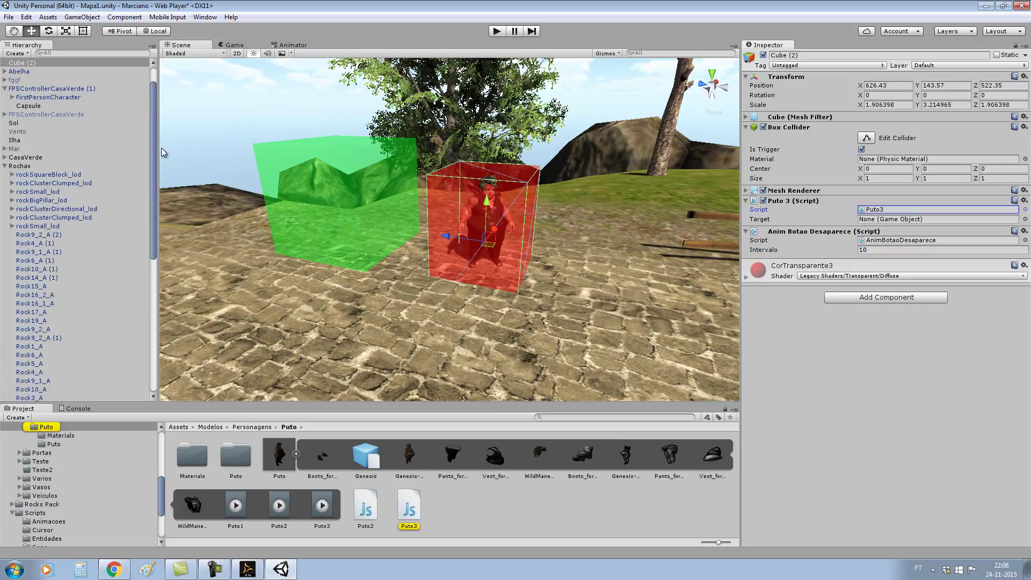
scroll(80, 118, up, 3)
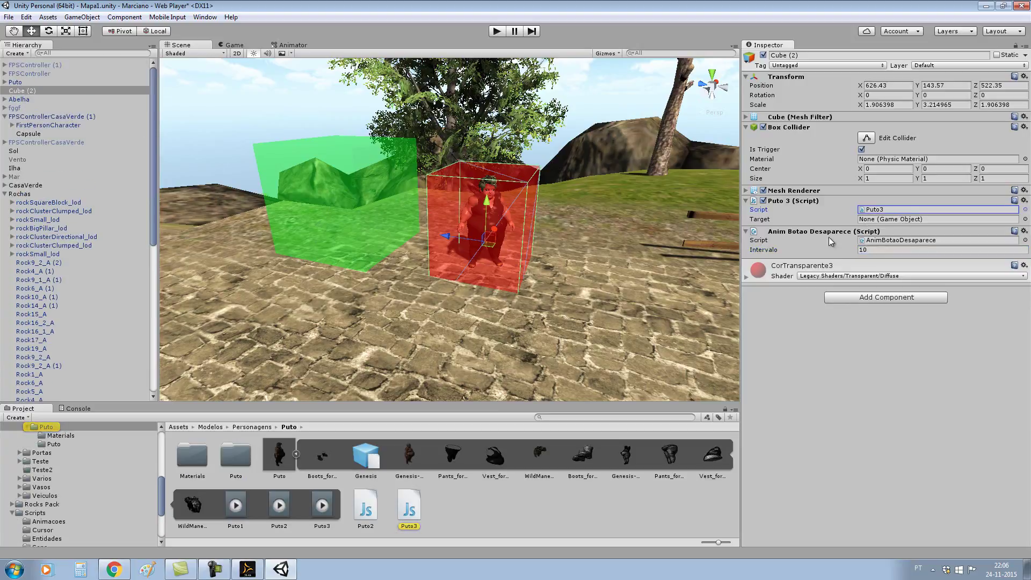
mouse_move(12, 83)
mouse_down()
mouse_move(946, 233)
mouse_move(938, 218)
mouse_up()
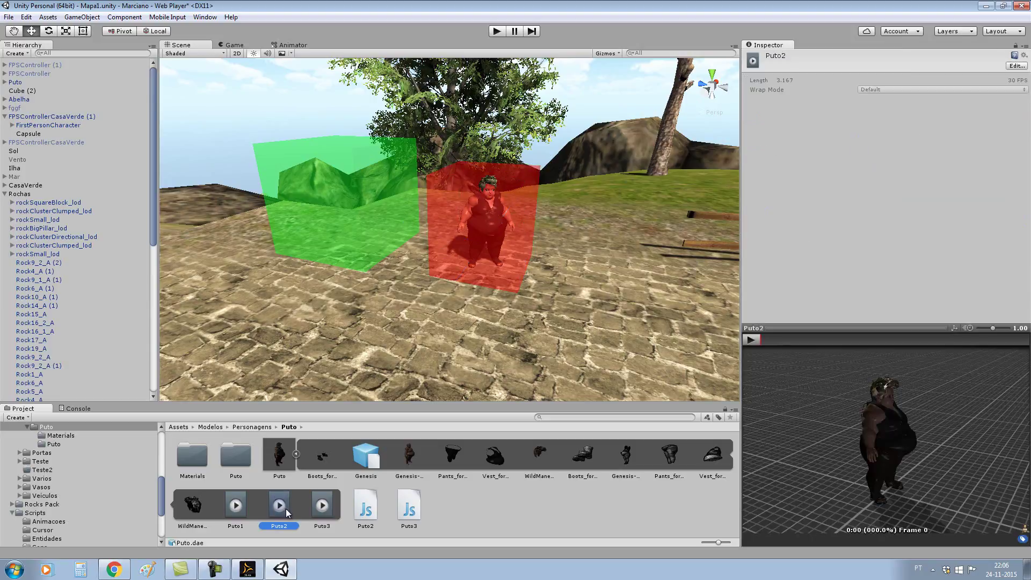
Step: Show the Puto model's Animations import settings with the Puto2 clip (frames 0–95) selected
click(237, 508)
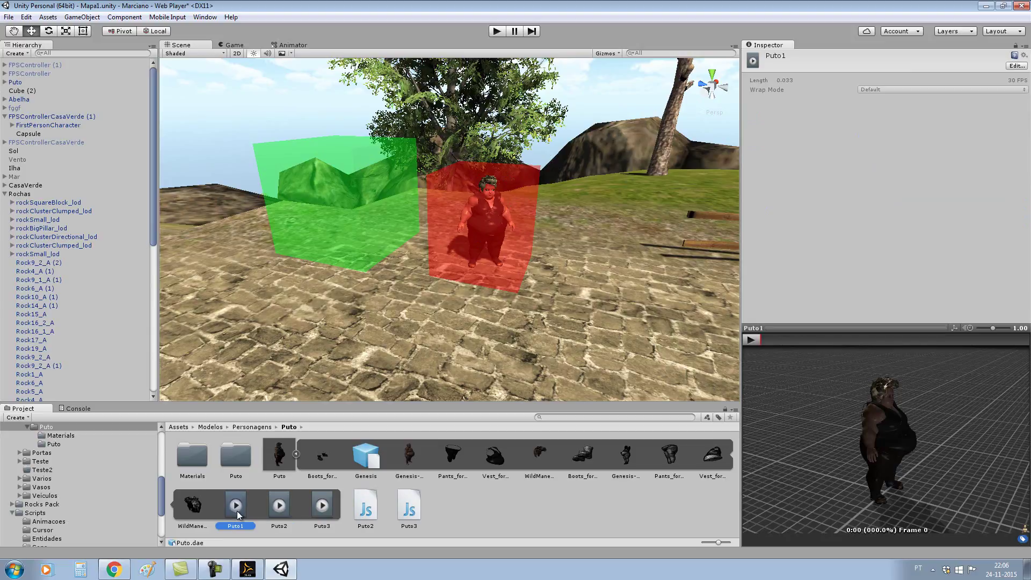
click(280, 507)
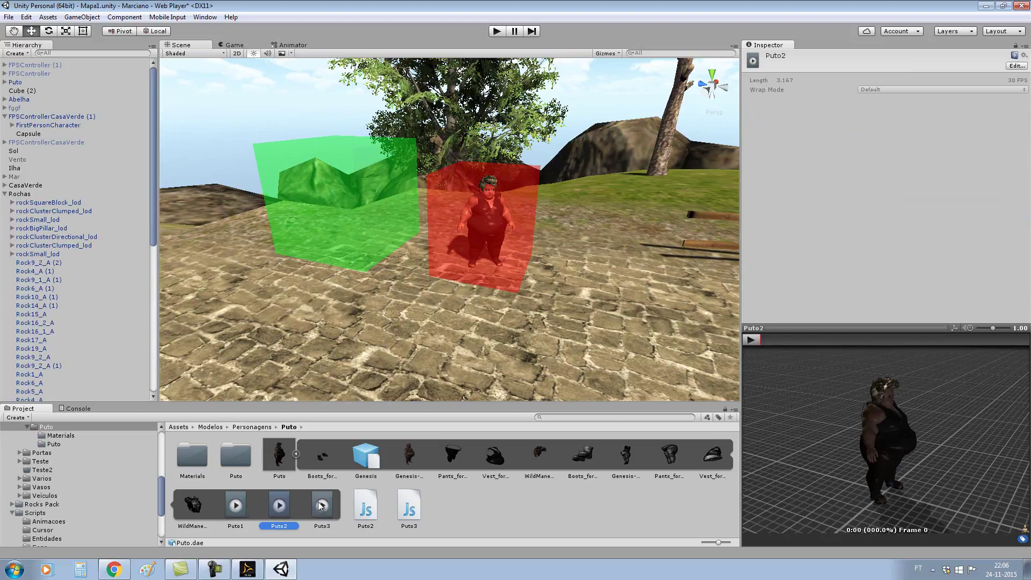
click(279, 461)
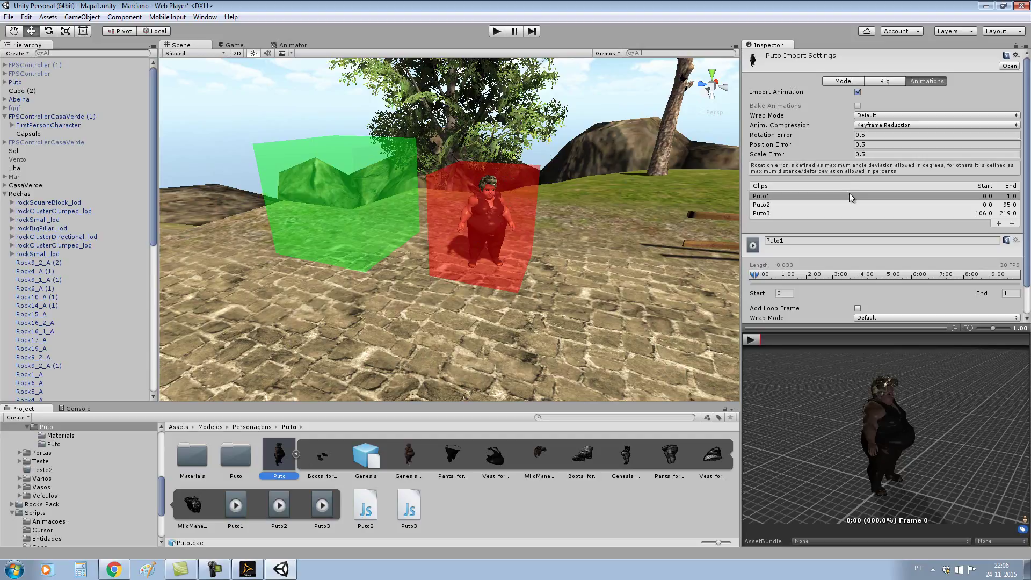
click(849, 195)
click(920, 207)
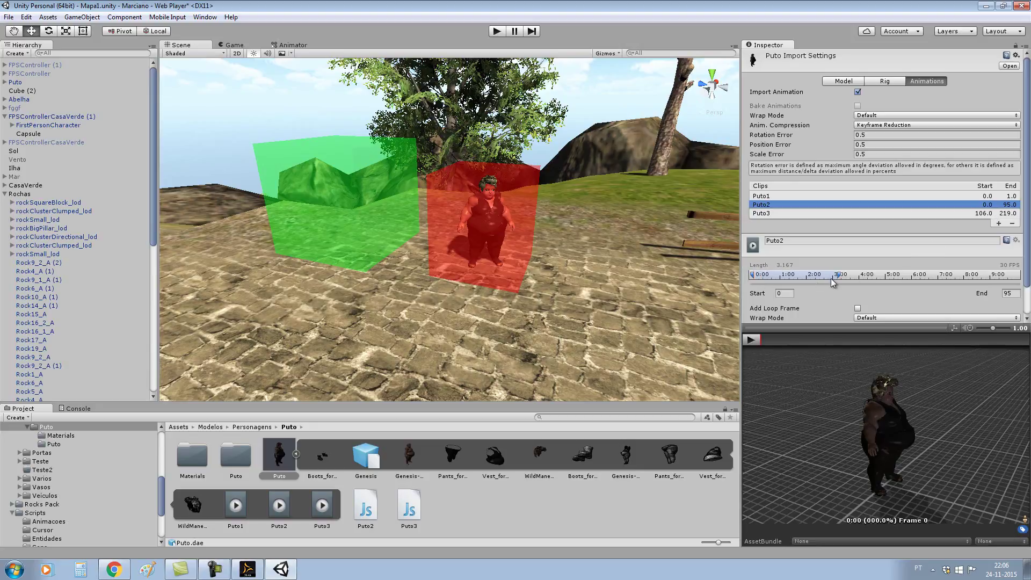
Step: Set Intervalo to 4 in Anim Botao Desaparece on both Cube (1) and Cube (2)
click(978, 214)
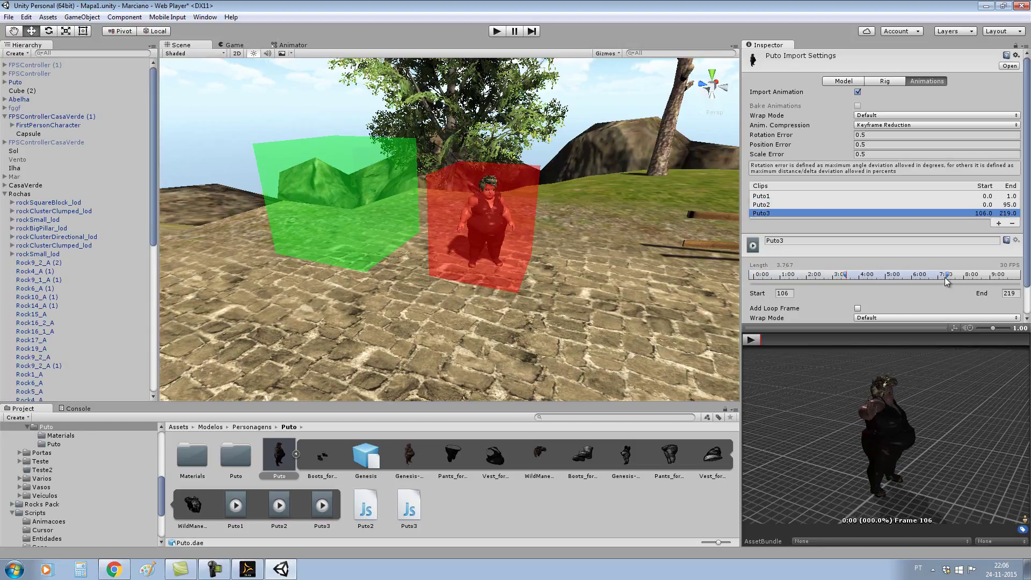
click(329, 226)
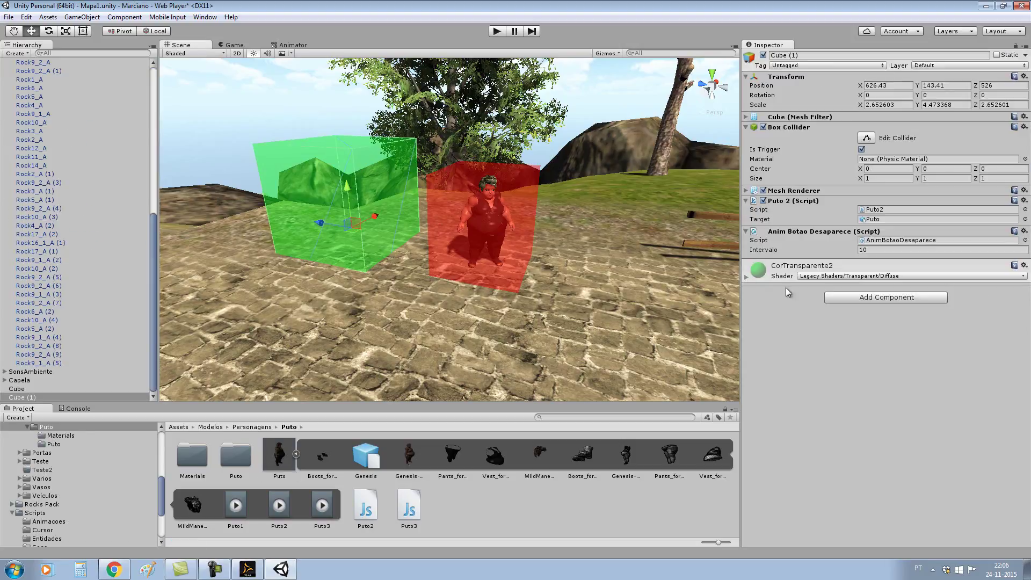
click(875, 250)
text(4)
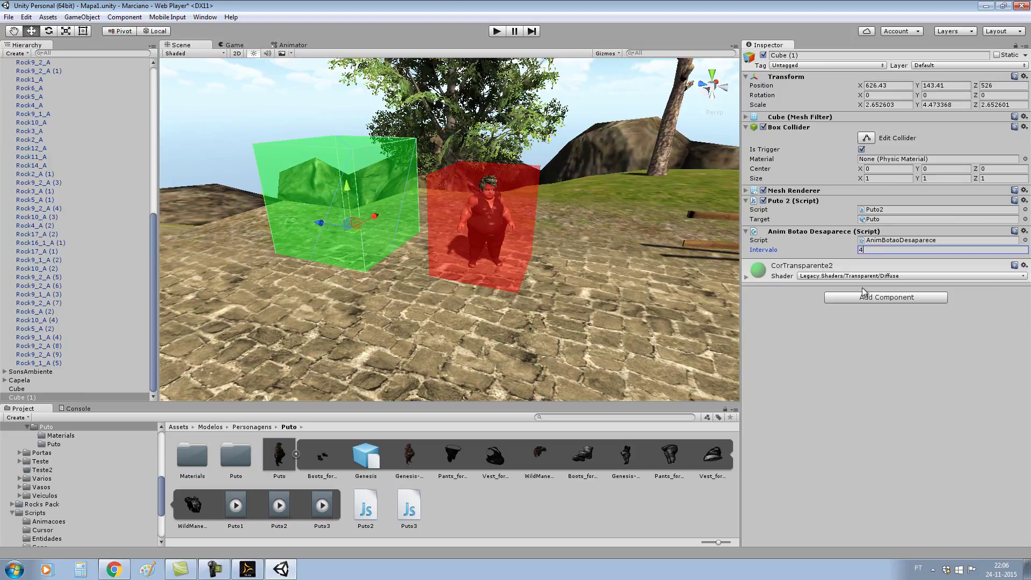
click(509, 273)
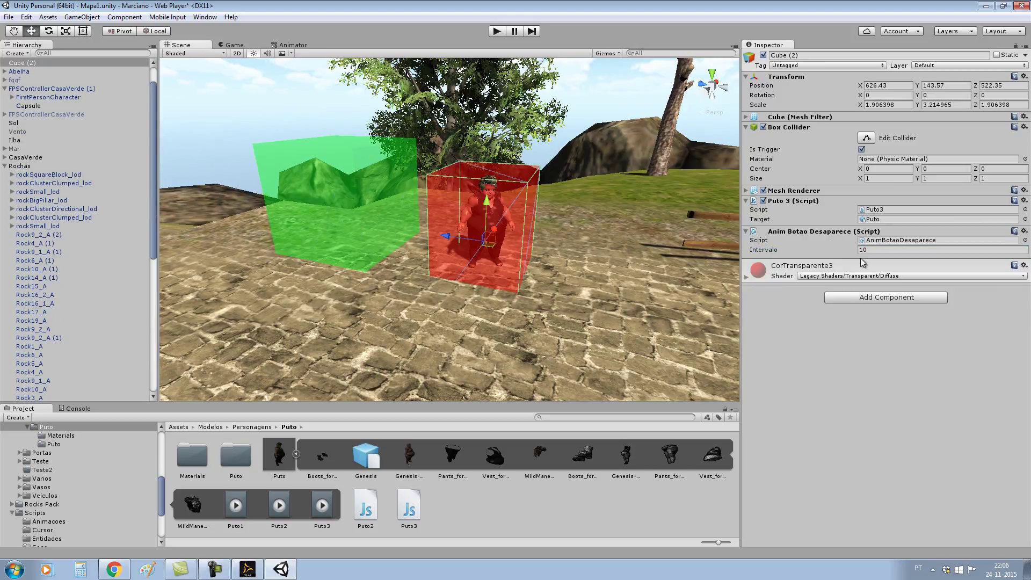
click(882, 250)
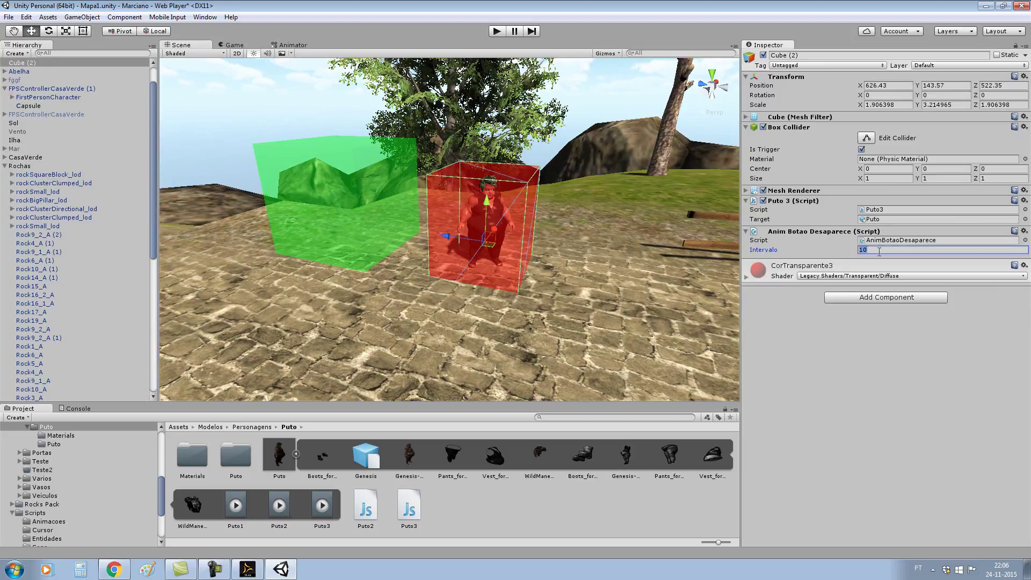
text(4)
click(648, 512)
click(372, 207)
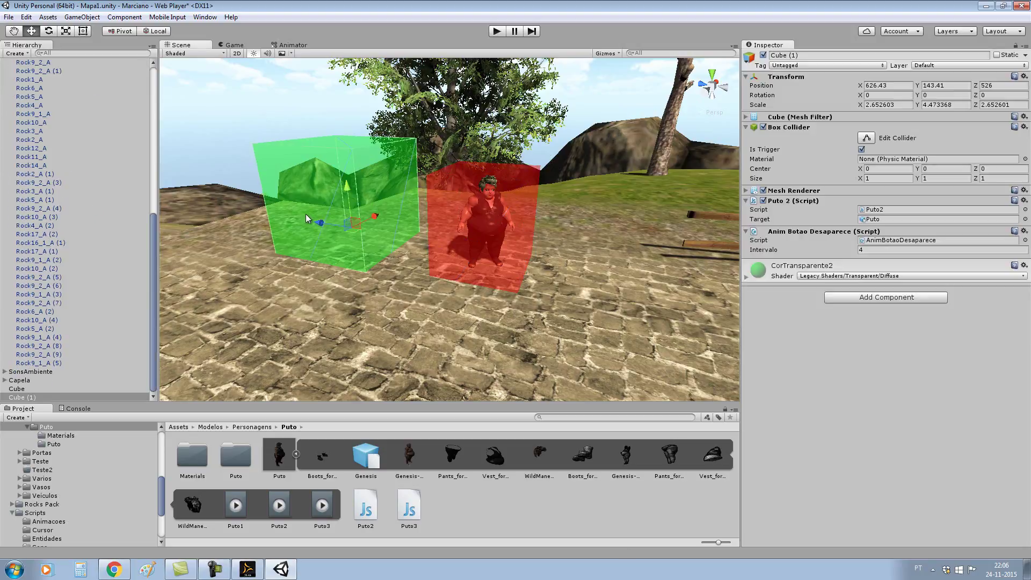
click(446, 250)
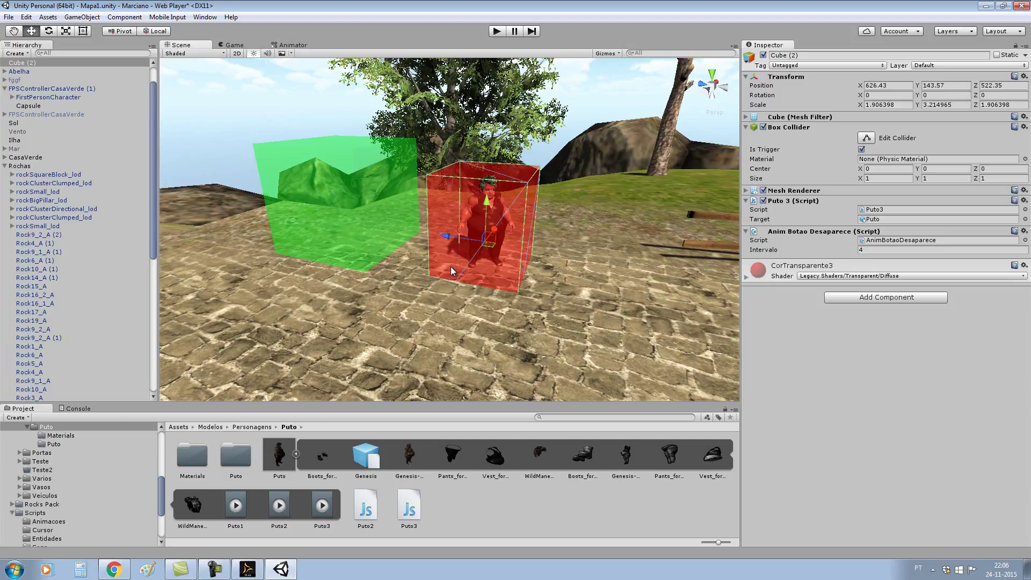
scroll(67, 500, down, 3)
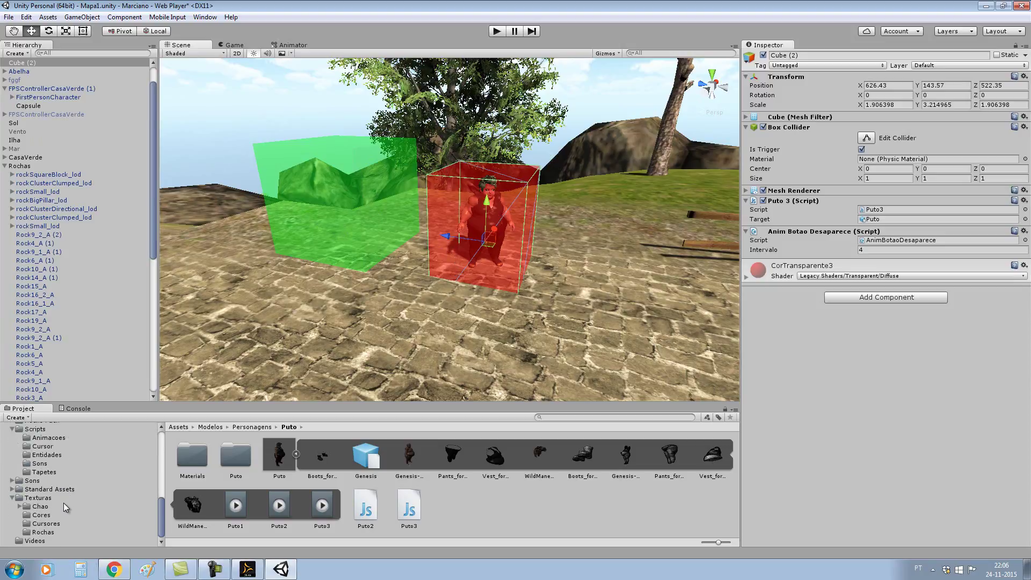
Step: Attach the PrimeiraEnt script from Scripts > Entidades to Cube (2) and collapse its new Audio Source
click(53, 455)
mouse_move(241, 465)
mouse_down()
mouse_move(704, 419)
mouse_move(802, 383)
mouse_up()
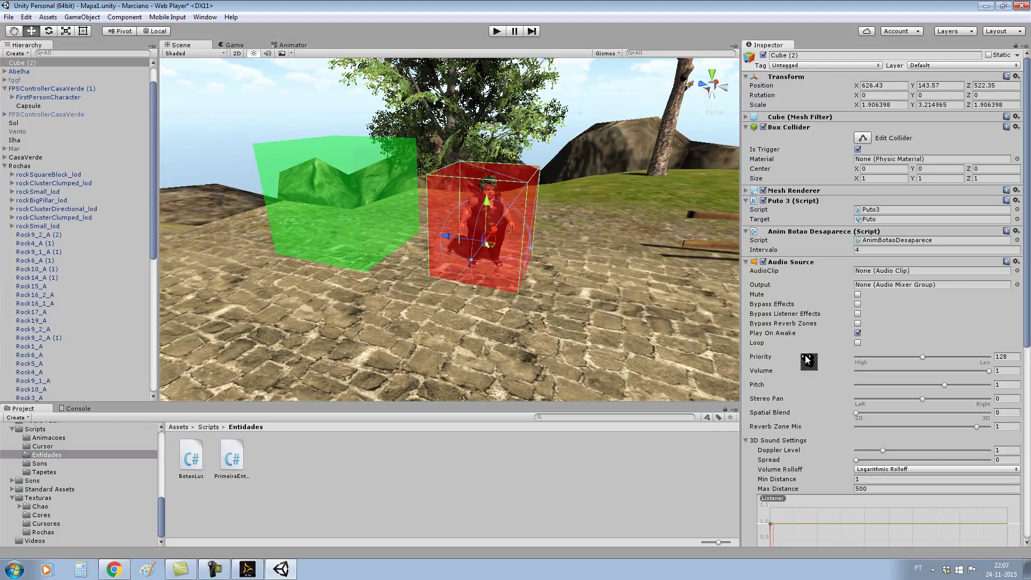
scroll(807, 333, down, 3)
scroll(807, 334, up, 3)
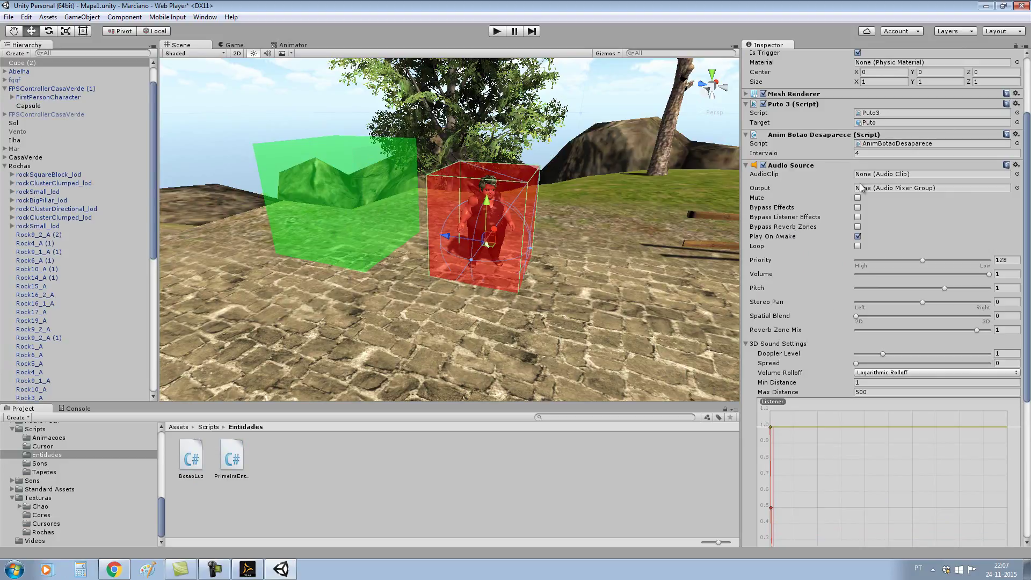
scroll(800, 232, up, 2)
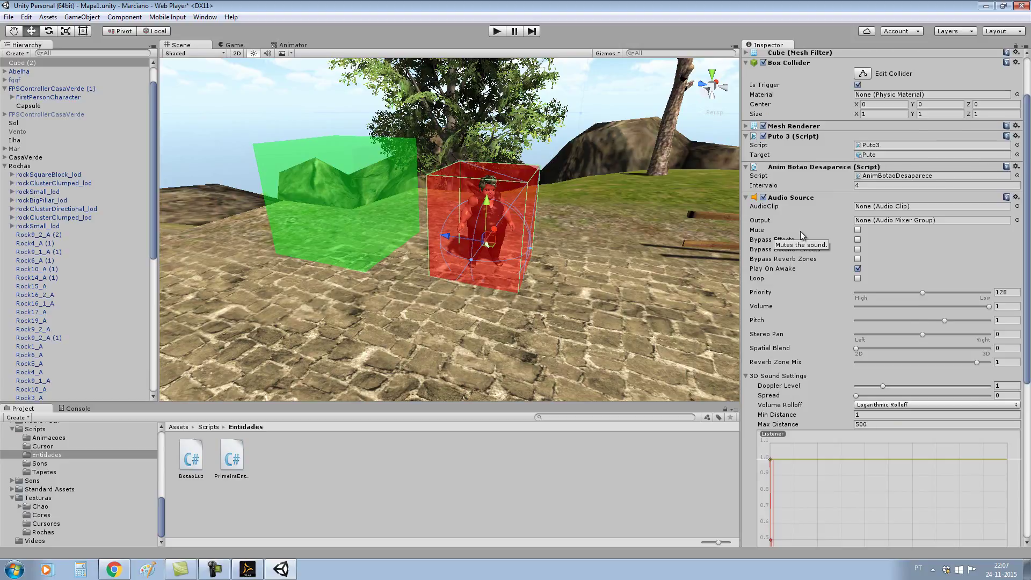
scroll(800, 234, up, 1)
click(815, 256)
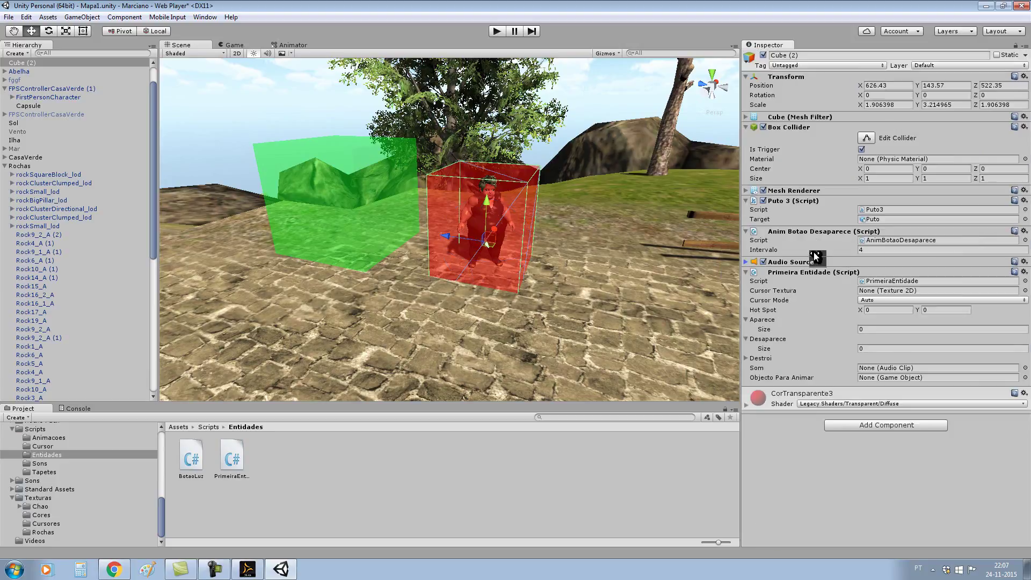
Step: Set Cube (2)'s Primeira Entidade Cursor Textura to MaoAberta, searching 'ma' in the picker
click(1025, 291)
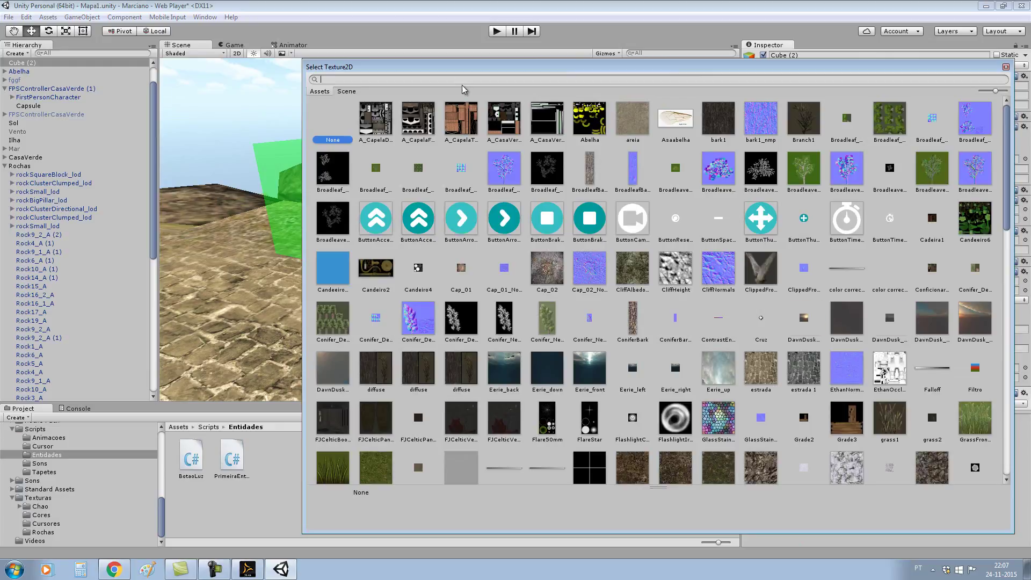
text(ma)
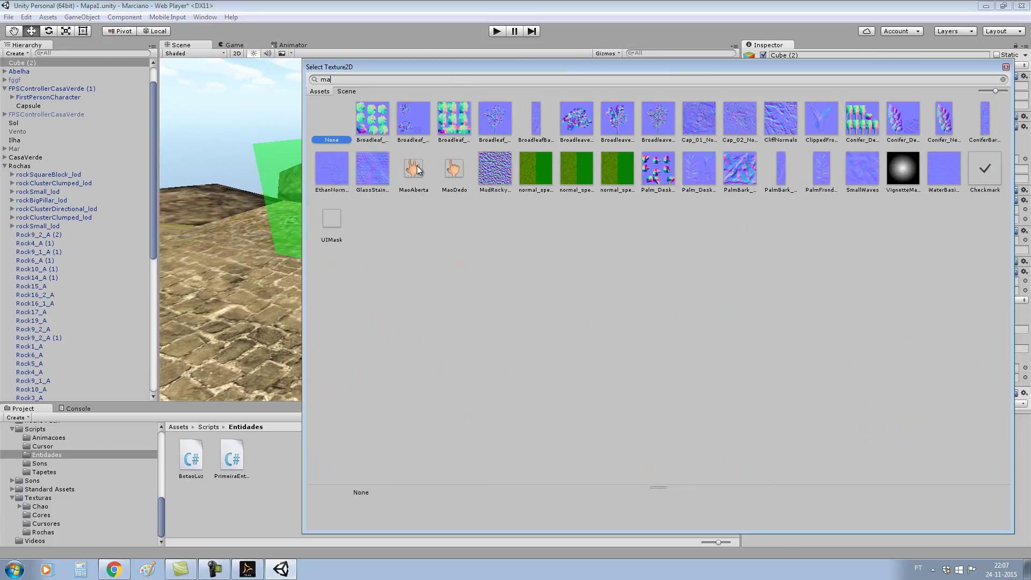
double_click(418, 170)
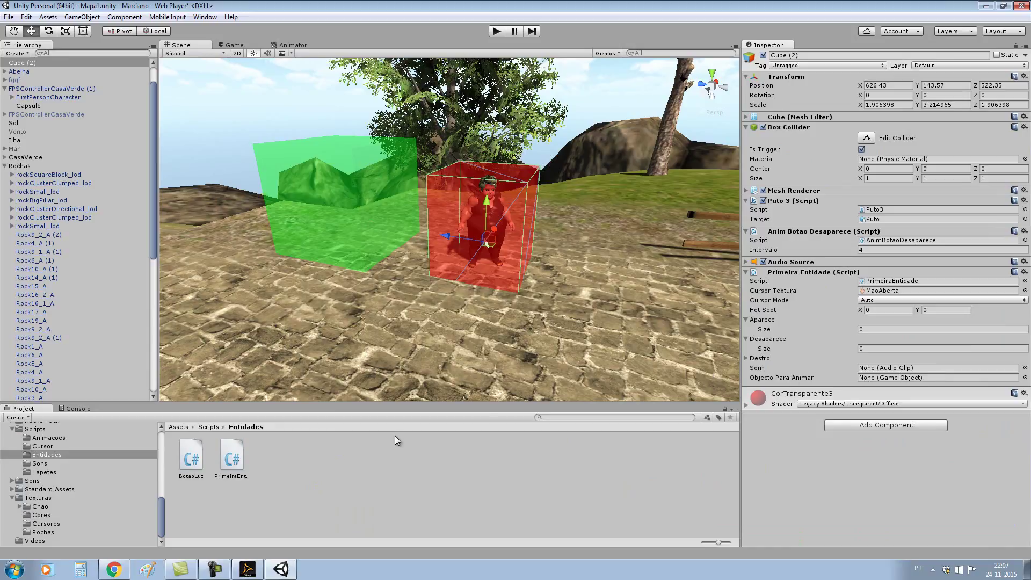
Step: Drag the Bemvindo clip from Modelos > Teste into Cube (2)'s Som field
click(34, 481)
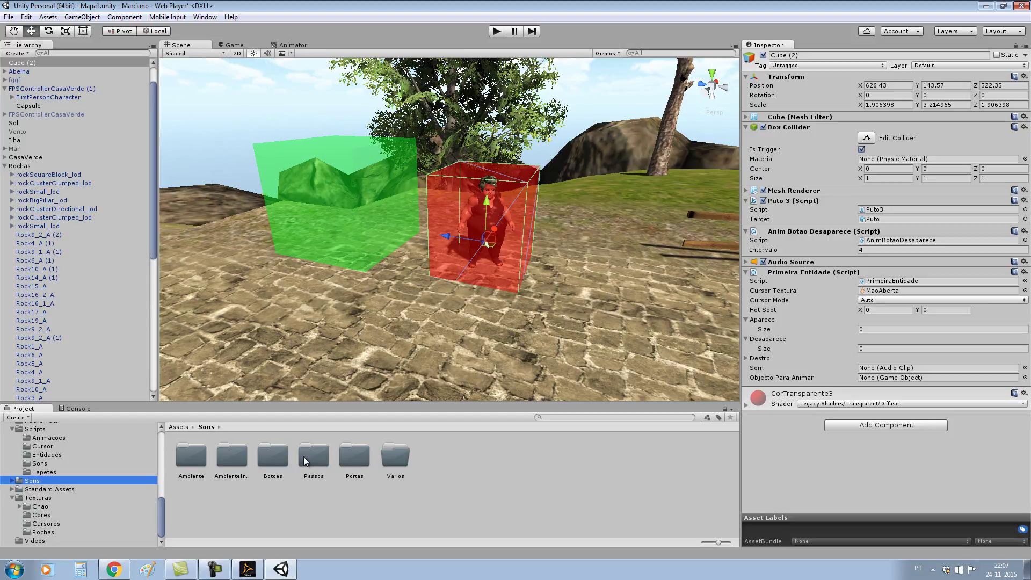
scroll(60, 488, up, 2)
scroll(60, 489, up, 2)
scroll(60, 489, up, 2)
scroll(60, 489, down, 2)
scroll(61, 489, down, 2)
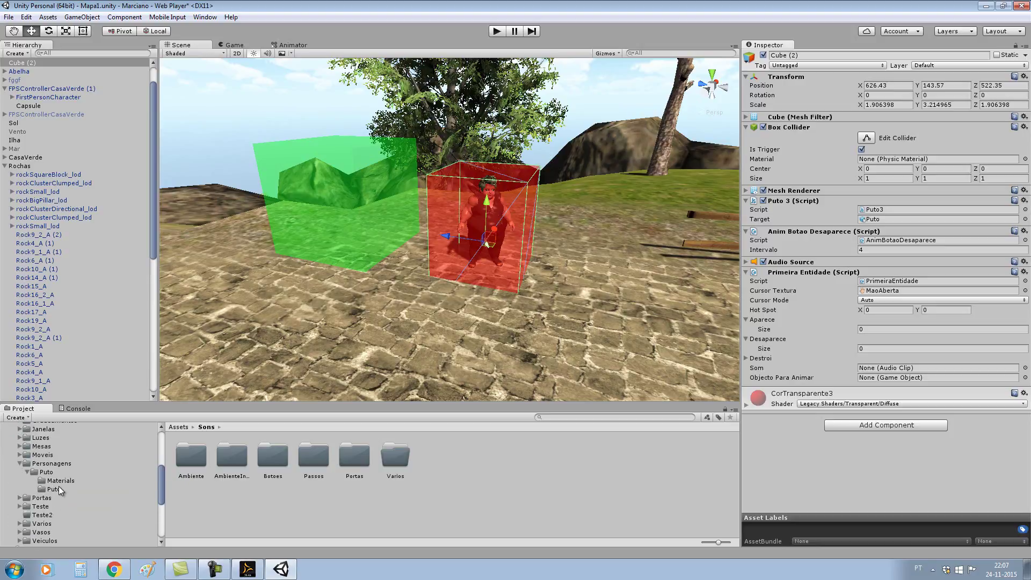
scroll(60, 490, down, 3)
click(41, 442)
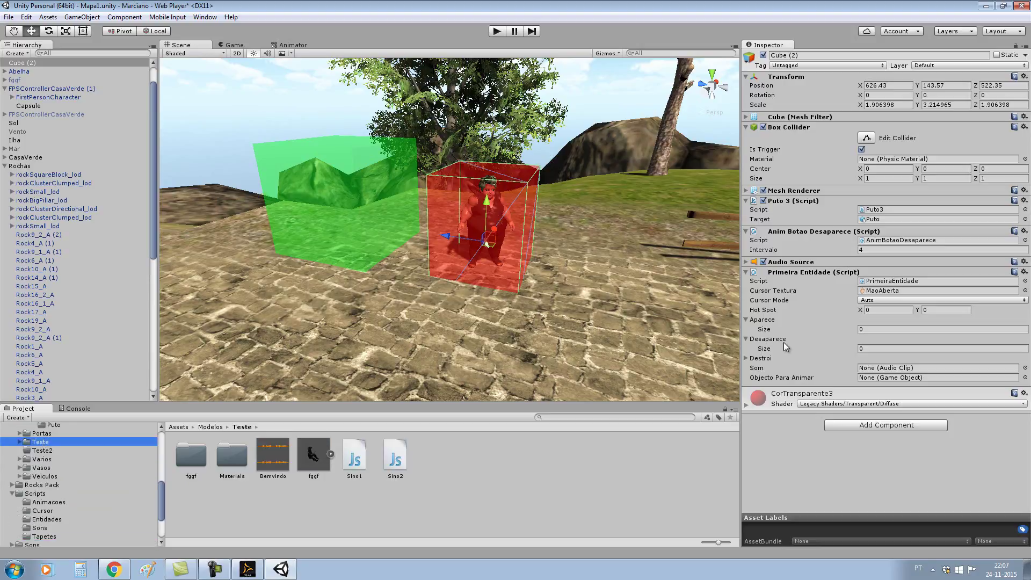
mouse_move(282, 460)
mouse_down()
mouse_move(889, 404)
mouse_move(937, 368)
mouse_up()
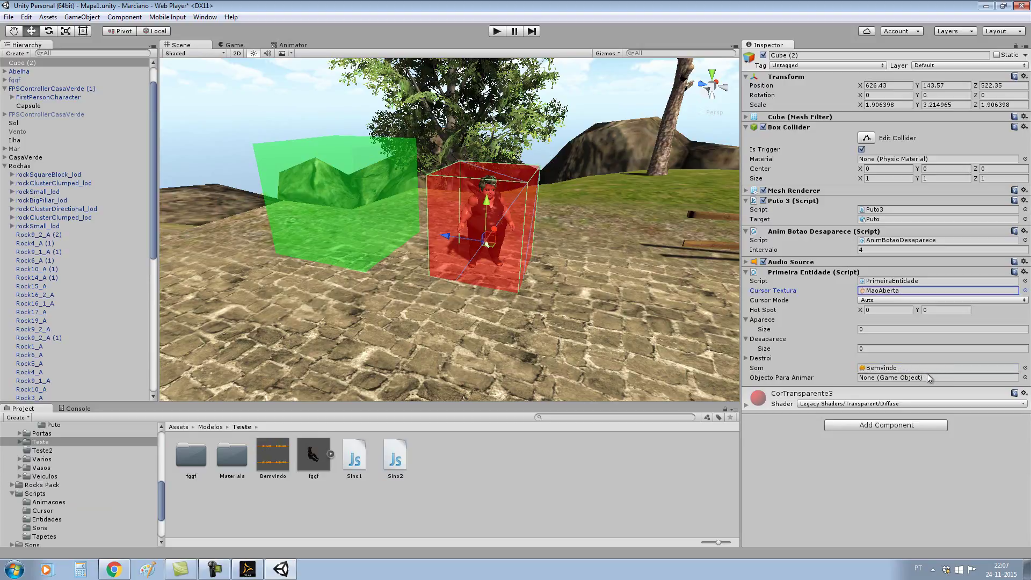
click(370, 228)
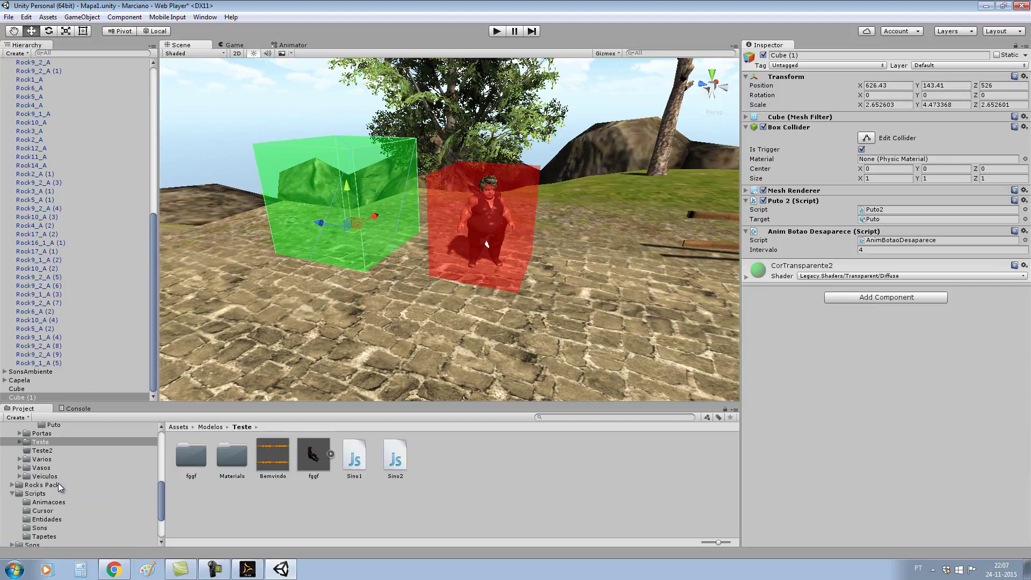
Step: Attach the PrimeiraEnt script from Scripts > Entidades to Cube (1), adding an Audio Source
scroll(59, 484, up, 3)
scroll(60, 482, up, 2)
scroll(61, 481, up, 2)
scroll(61, 481, down, 3)
scroll(61, 480, down, 3)
scroll(54, 486, down, 3)
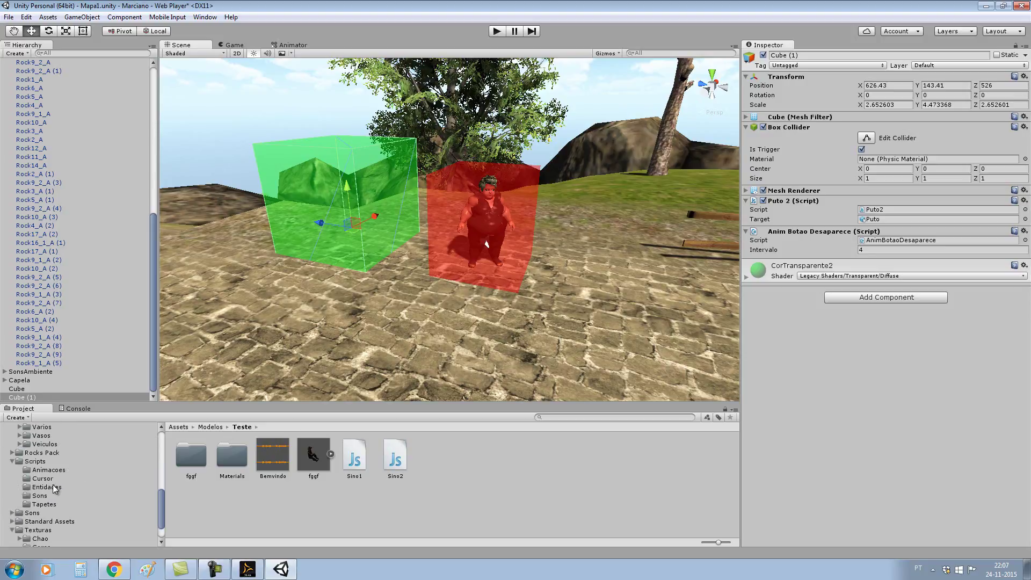
click(54, 487)
drag(232, 458, 843, 405)
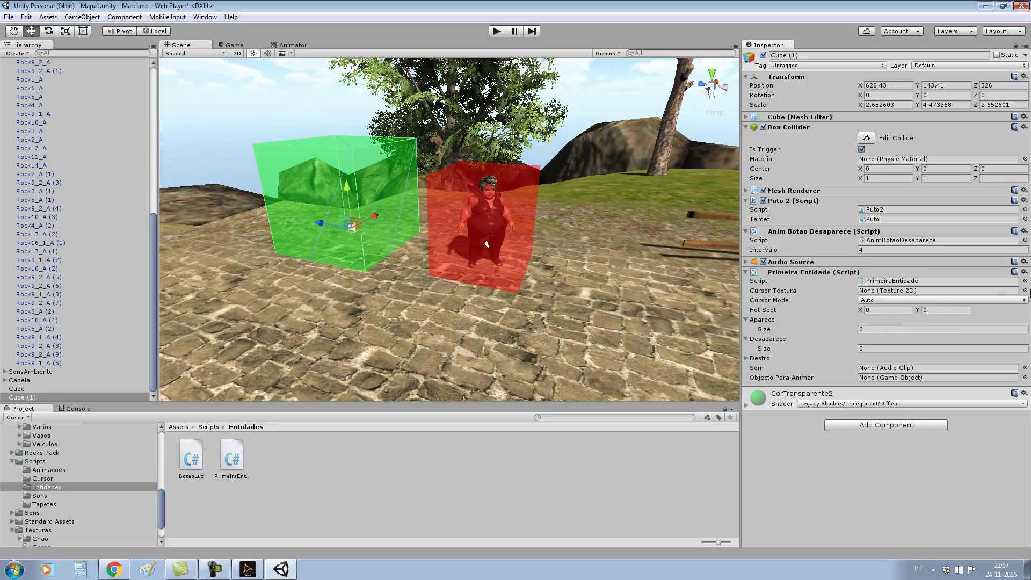
Step: Set Cube (1)'s Cursor Textura to MaoAberta, searching 'mao' in the picker
click(1025, 290)
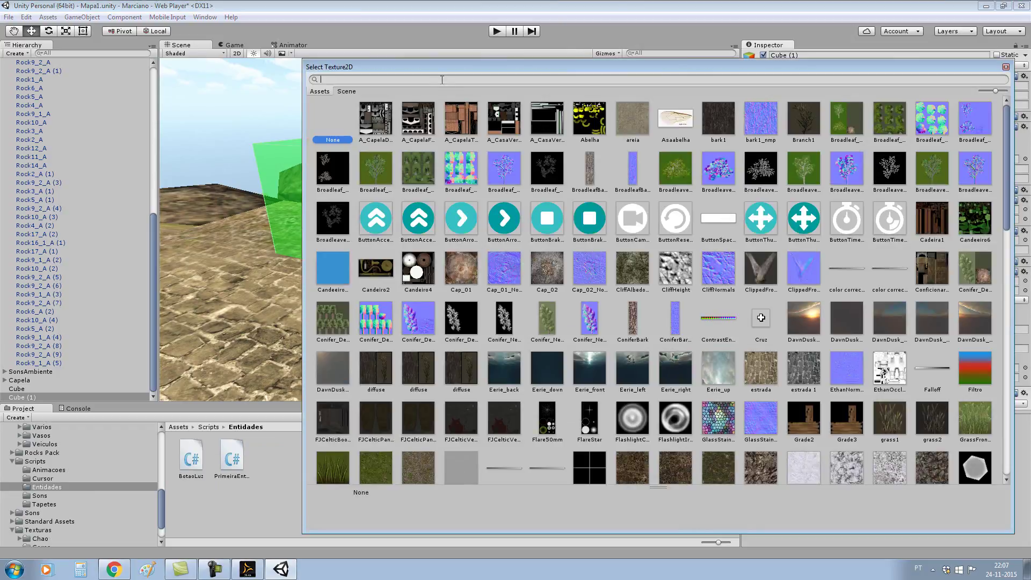
text(mao)
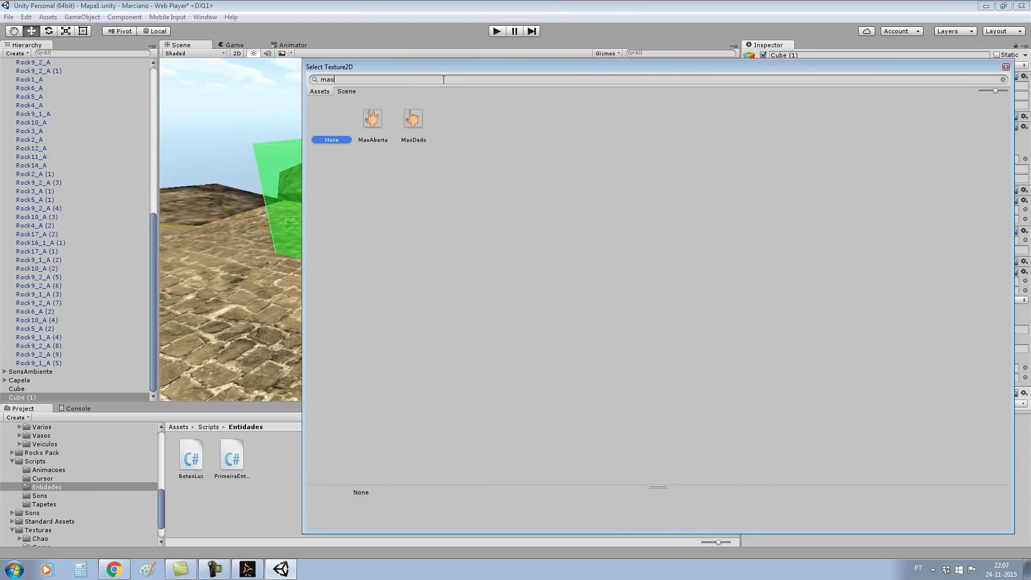
double_click(372, 119)
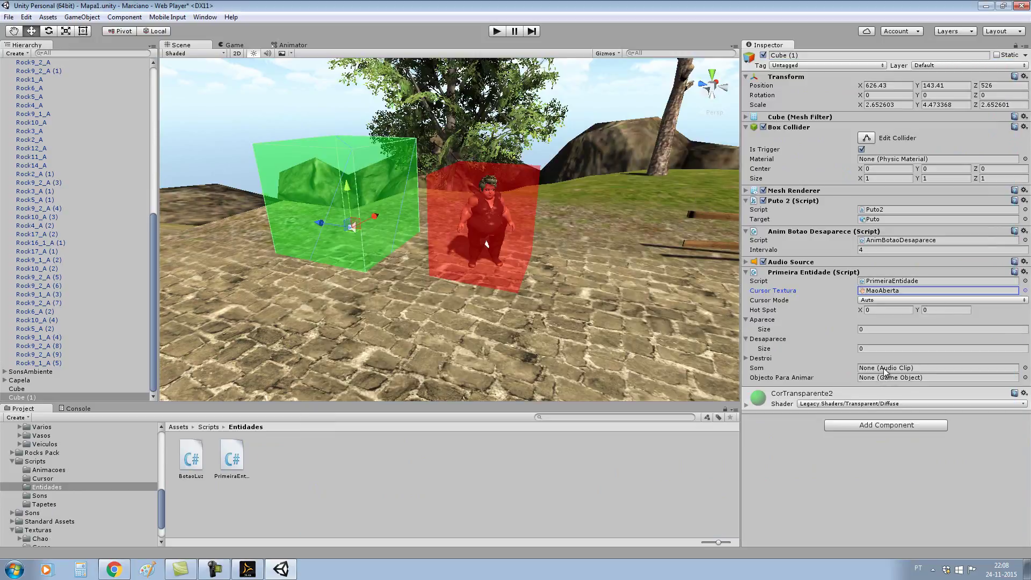
Step: Drag Cube (1) along its Z handle so it overlaps Cube (2) around Puto
drag(321, 223, 423, 245)
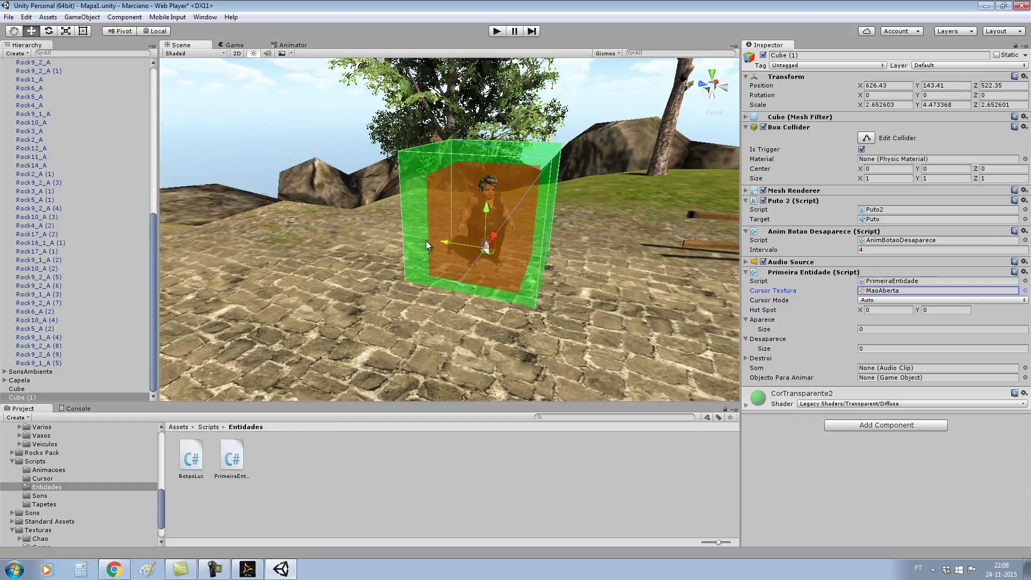
click(498, 33)
mouse_move(526, 198)
right_down()
mouse_move(465, 205)
mouse_move(433, 235)
mouse_move(373, 105)
mouse_move(344, 141)
right_up()
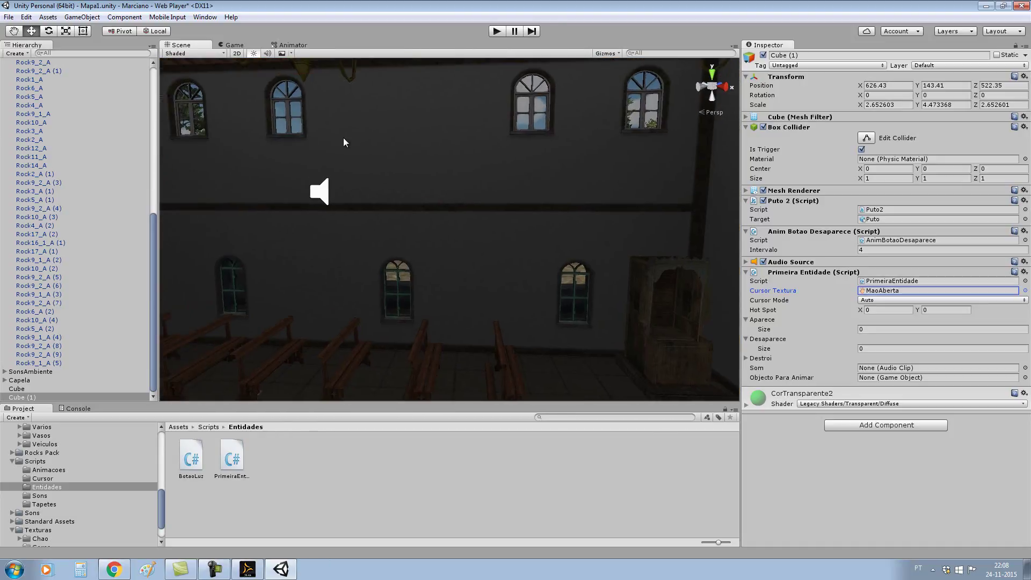
Step: Select the SomIgreja church sound object and untick its active checkbox
click(316, 197)
scroll(93, 314, down, 3)
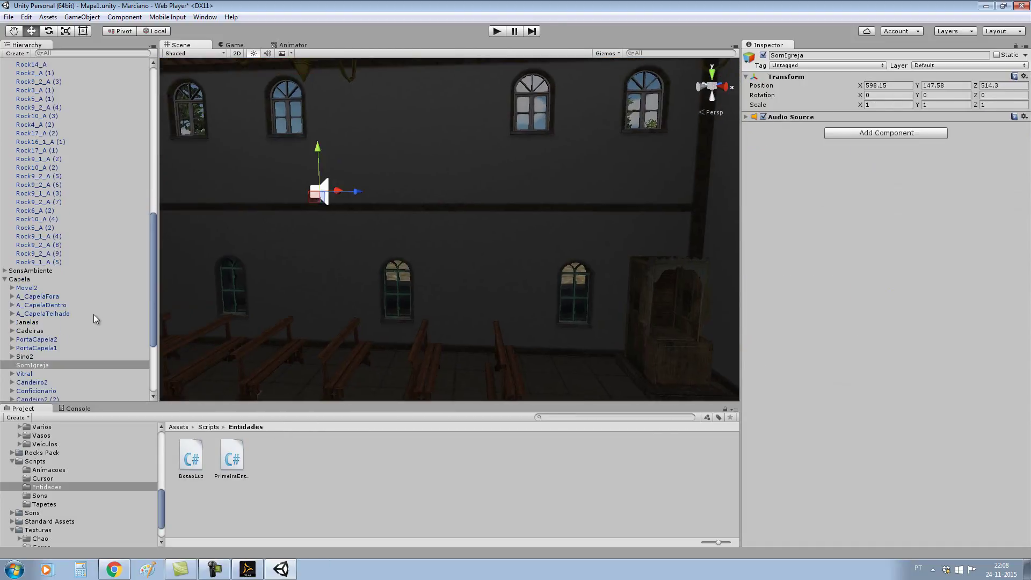
click(763, 56)
scroll(515, 153, down, 3)
scroll(514, 152, down, 4)
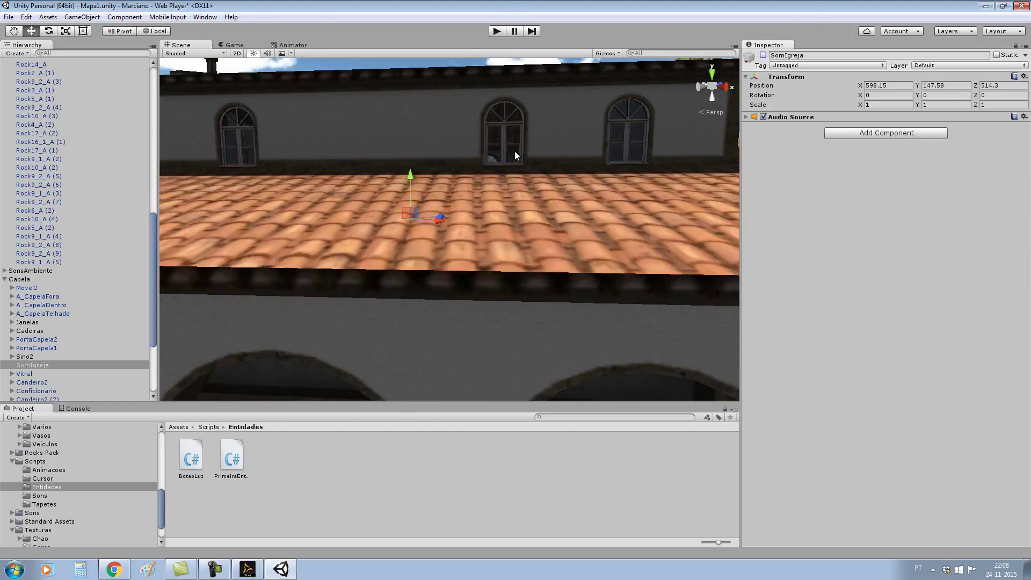
scroll(430, 188, down, 3)
mouse_move(430, 188)
right_down()
mouse_move(571, 222)
mouse_move(491, 47)
right_up()
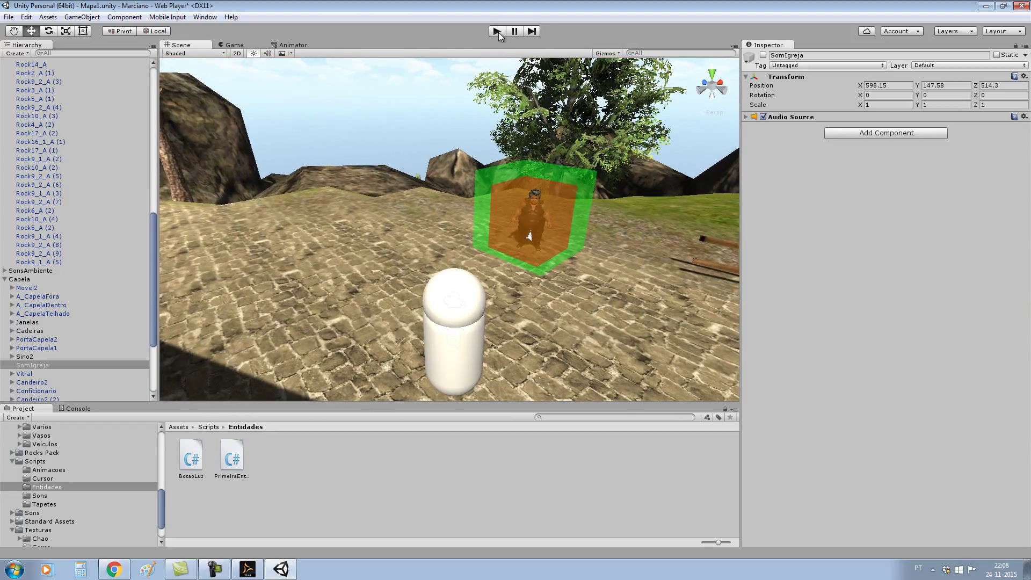
Step: In Play mode, walk with W/A/S up to Puto and click the trigger cube until it vanishes
click(497, 31)
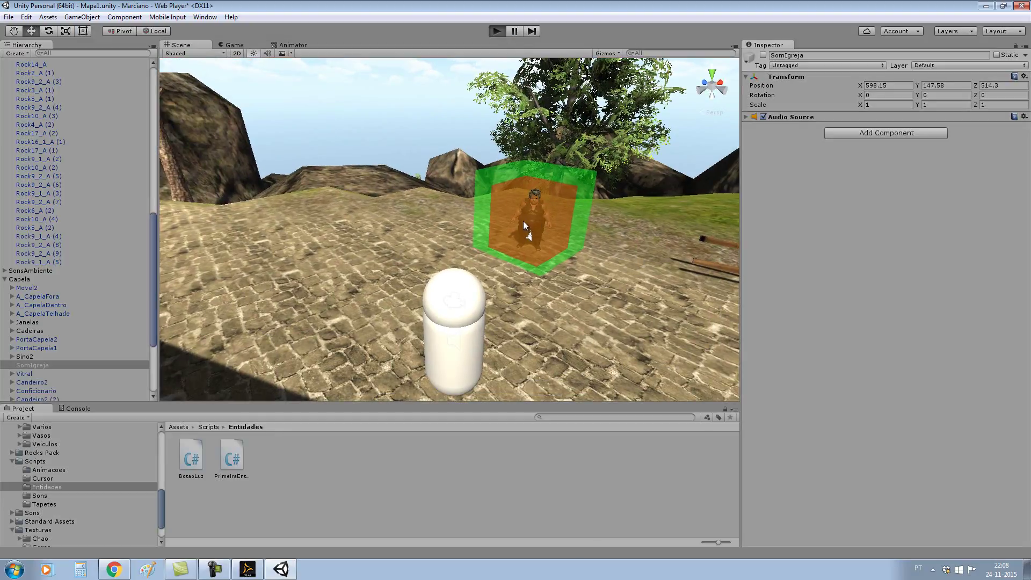
key(w)
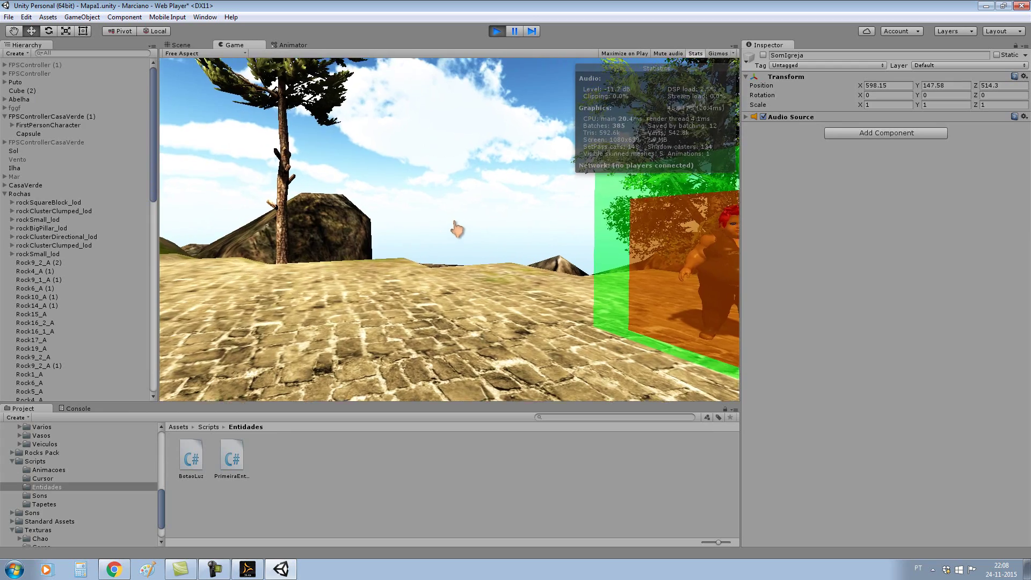
key(w)
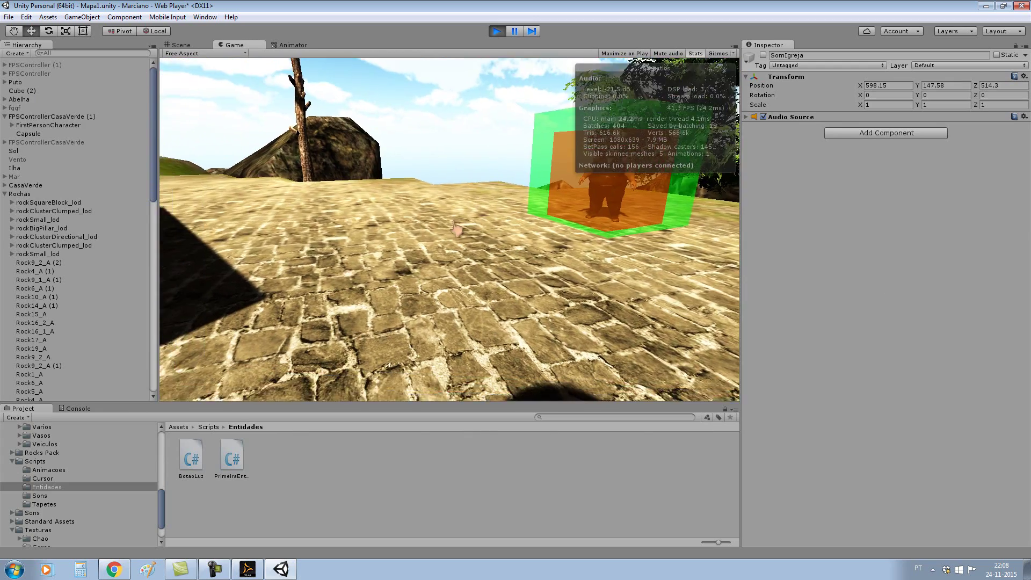
key(w)
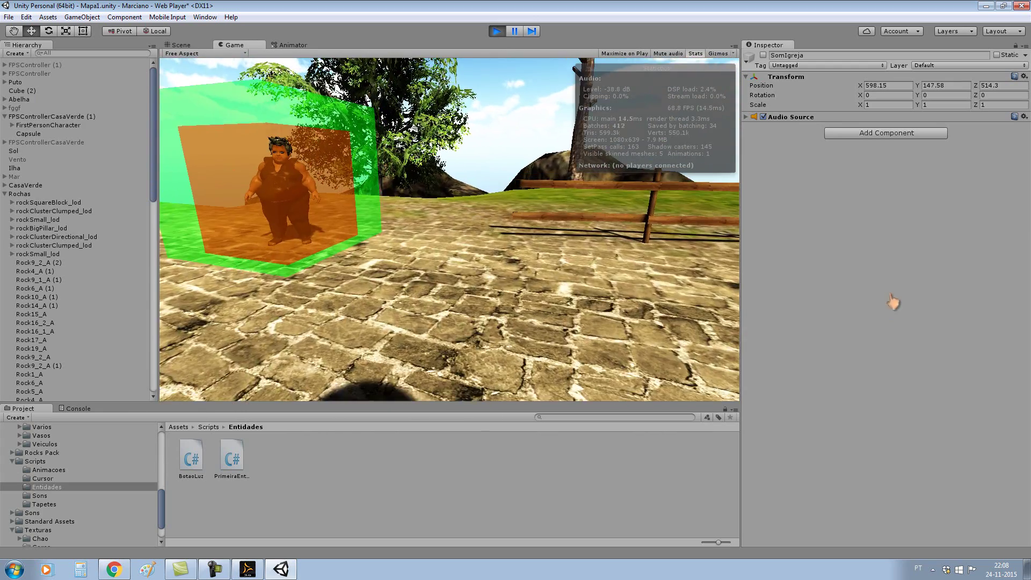
key(w)
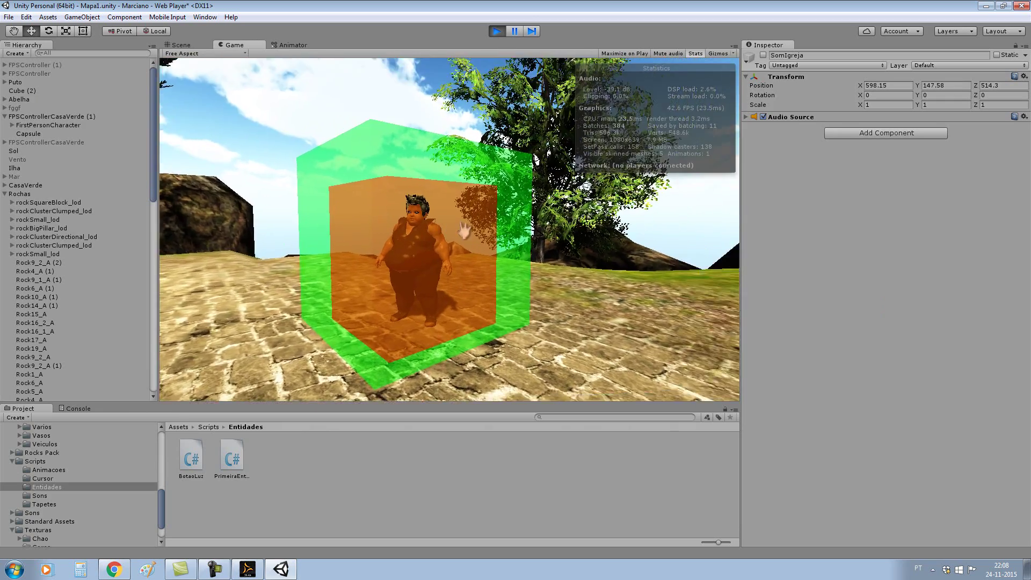
key(a)
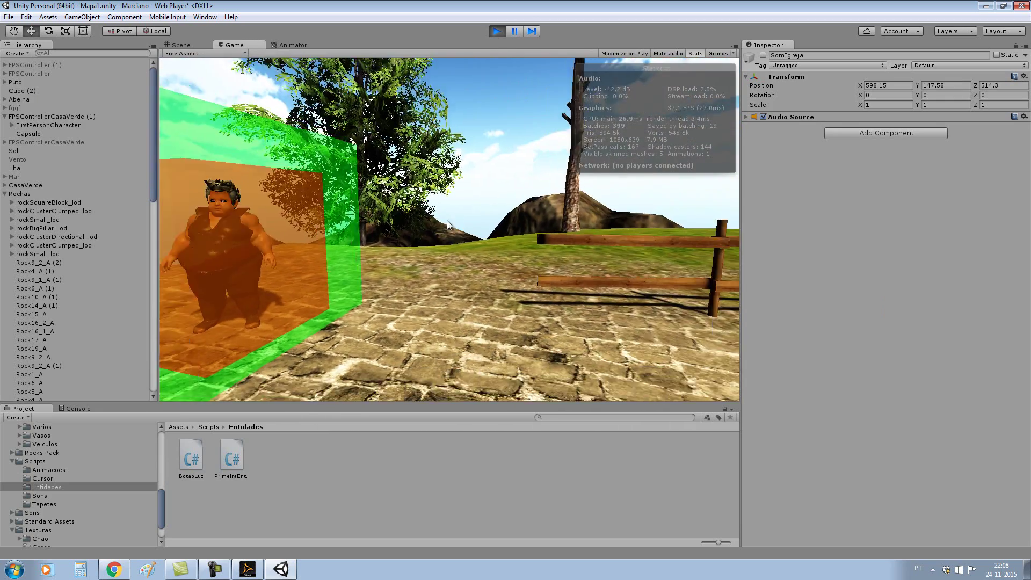
key(w)
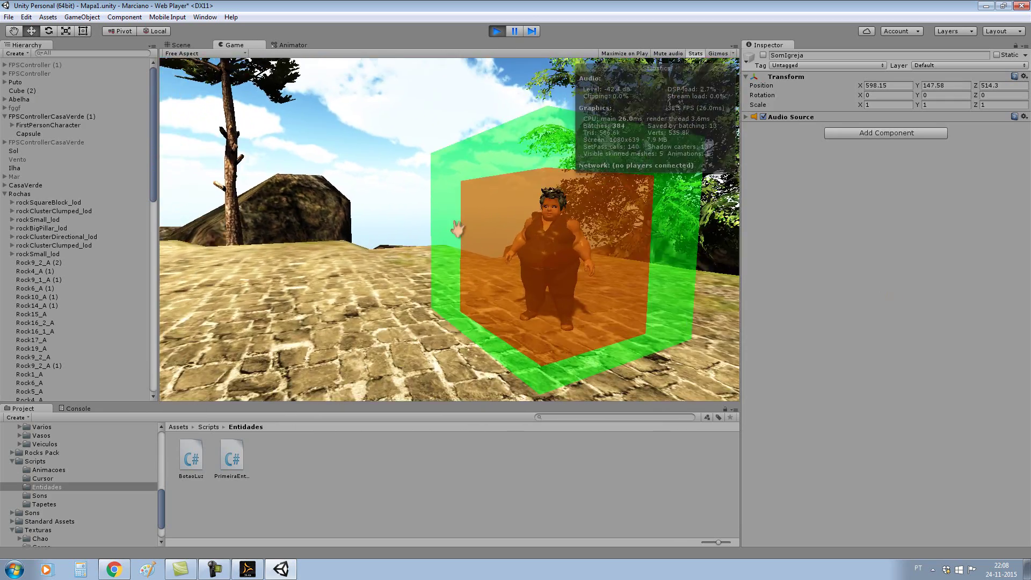
key(s)
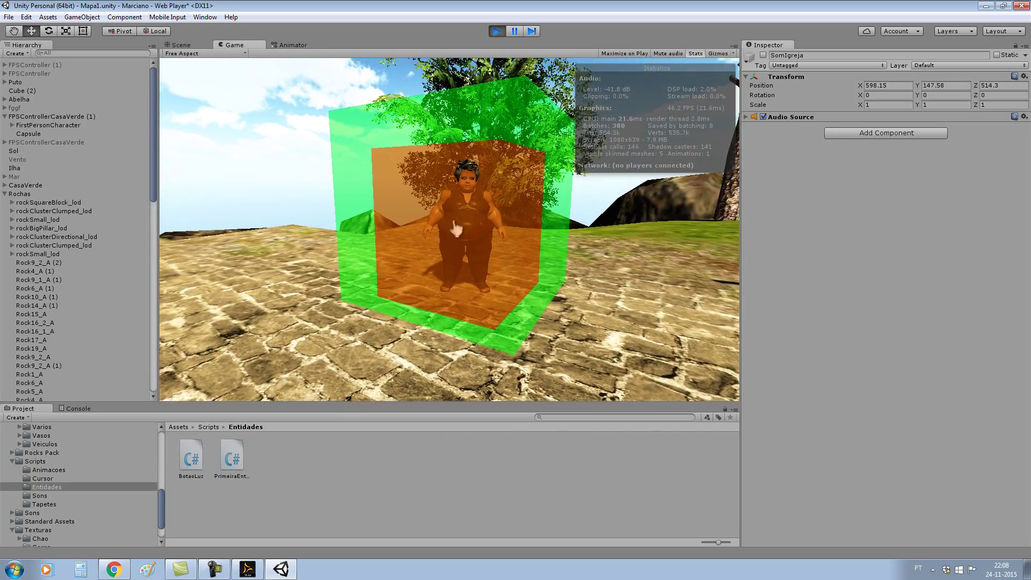
key(w)
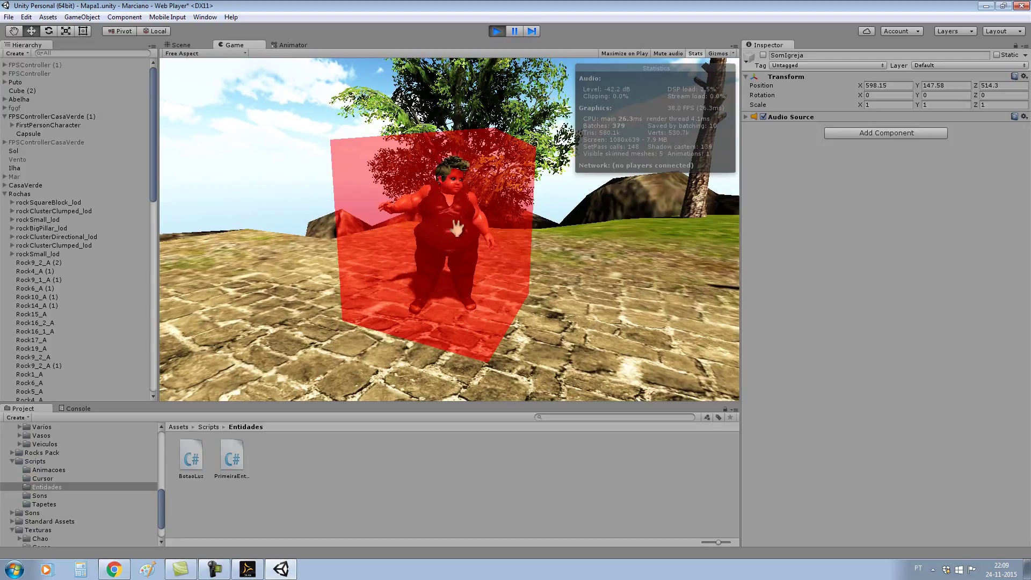
click(457, 228)
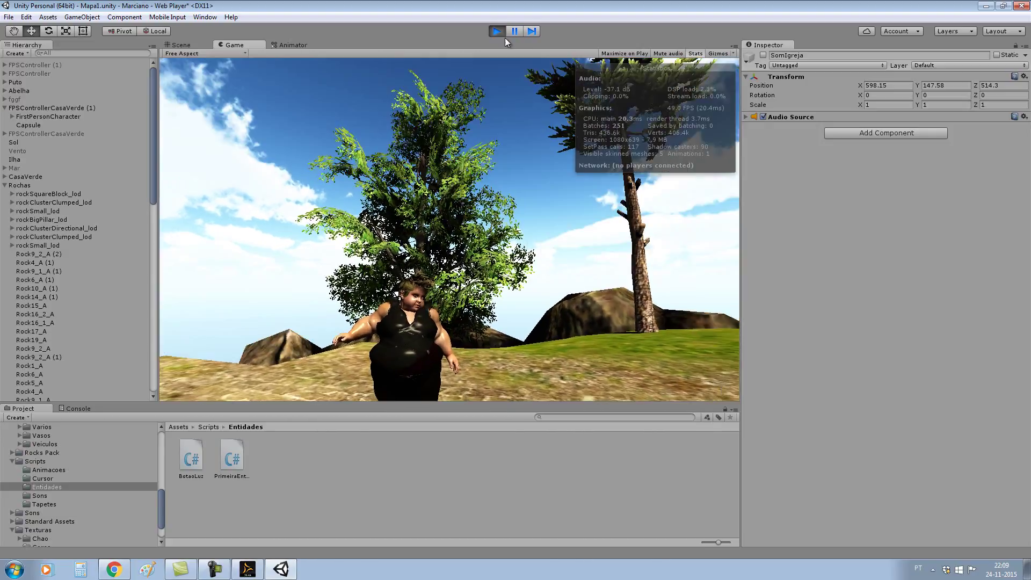
Step: Stop Play mode and select Cube (2), the trigger cube around Puto
click(499, 30)
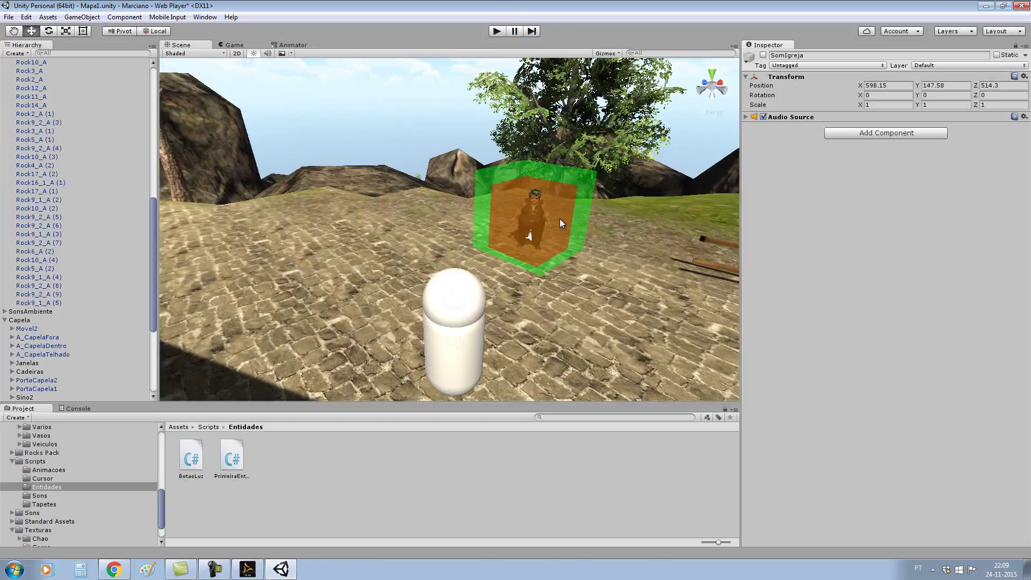
click(559, 218)
alt+drag(562, 222, 625, 197)
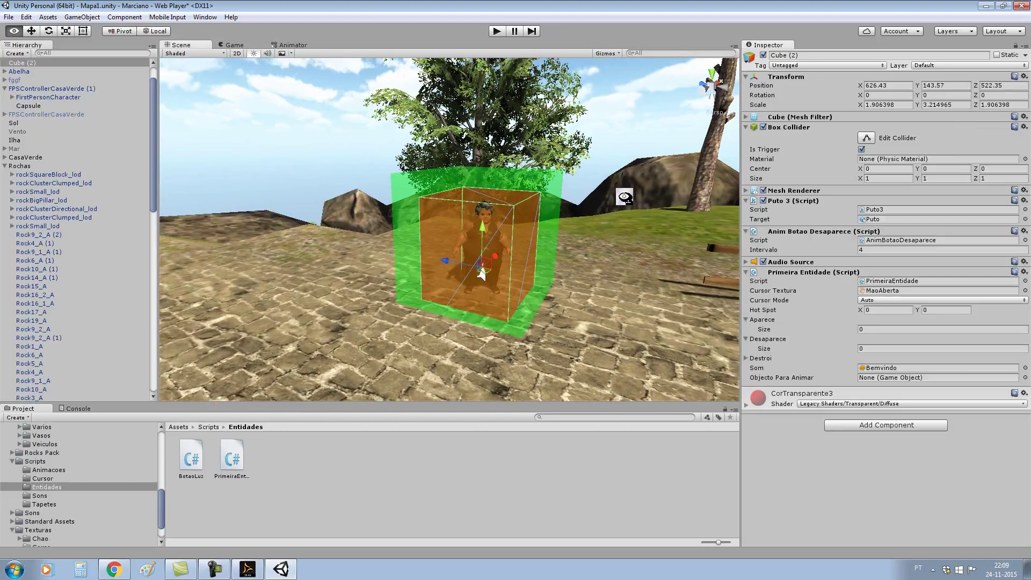
scroll(626, 195, up, 3)
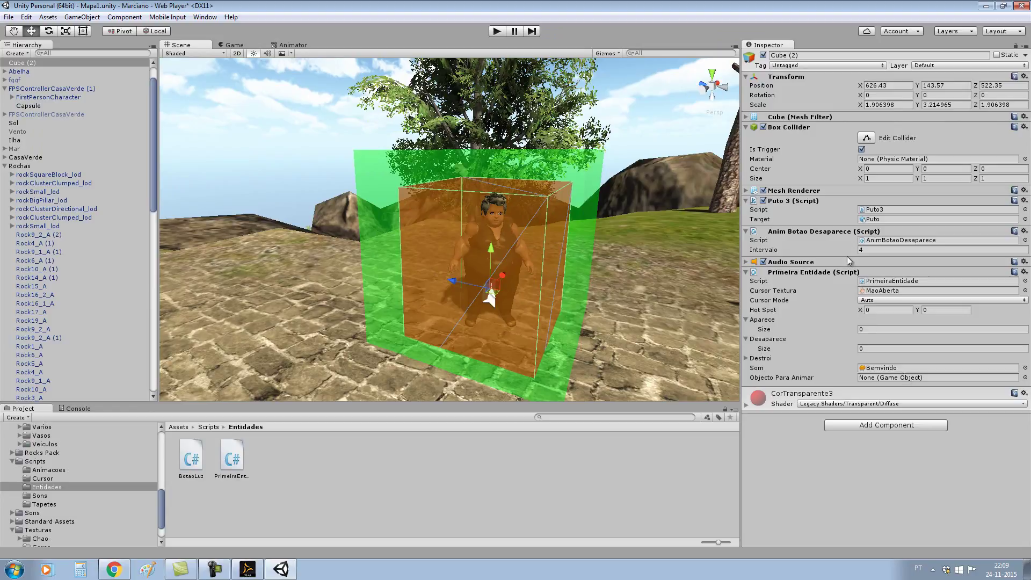
Step: Expand Cube (2)'s Audio Source component, whose AudioClip is still empty
click(746, 261)
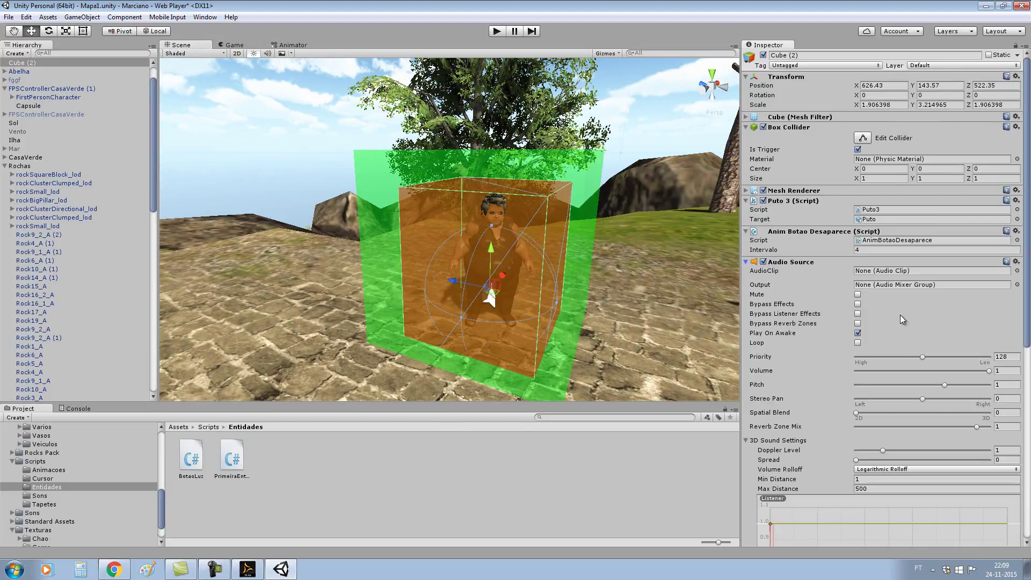
scroll(900, 324, down, 2)
scroll(900, 326, down, 2)
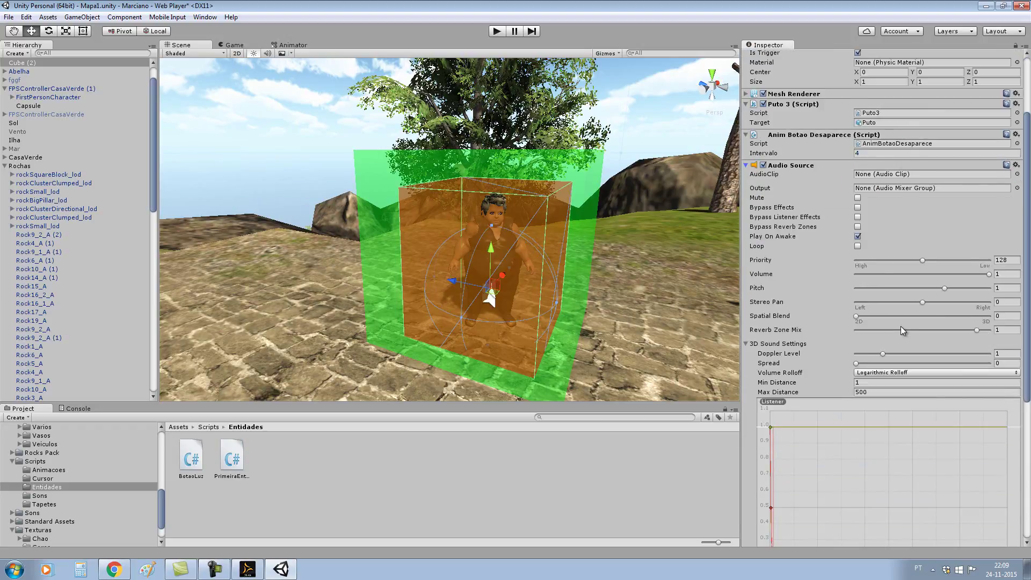
scroll(901, 326, down, 4)
scroll(901, 332, down, 2)
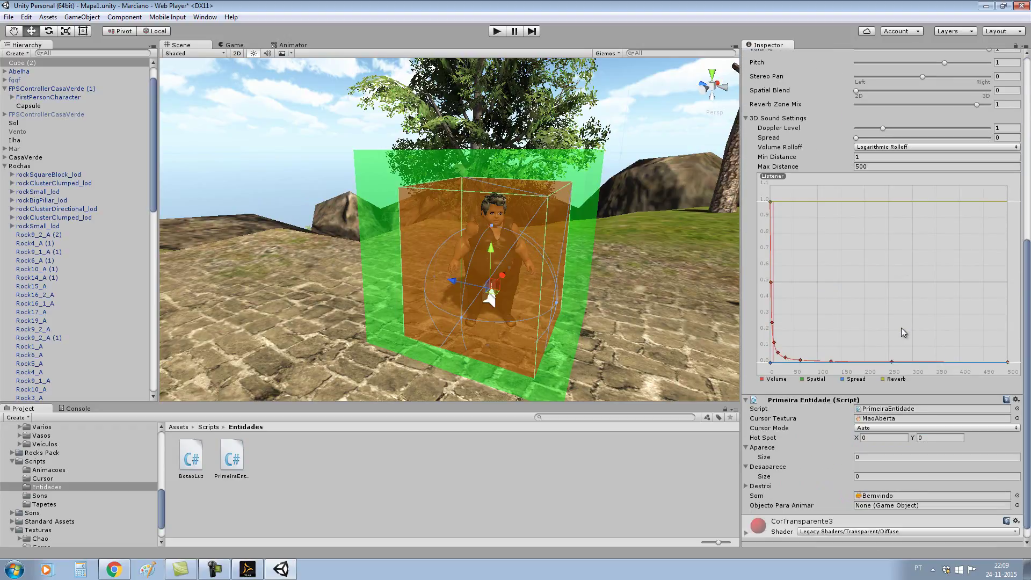
scroll(901, 332, up, 5)
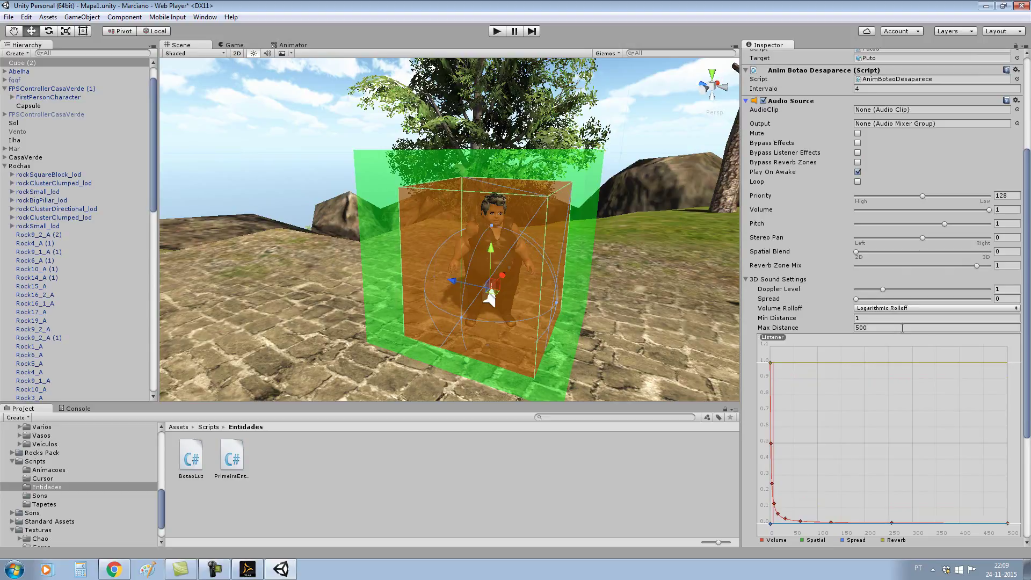
scroll(902, 328, up, 3)
scroll(902, 328, up, 3)
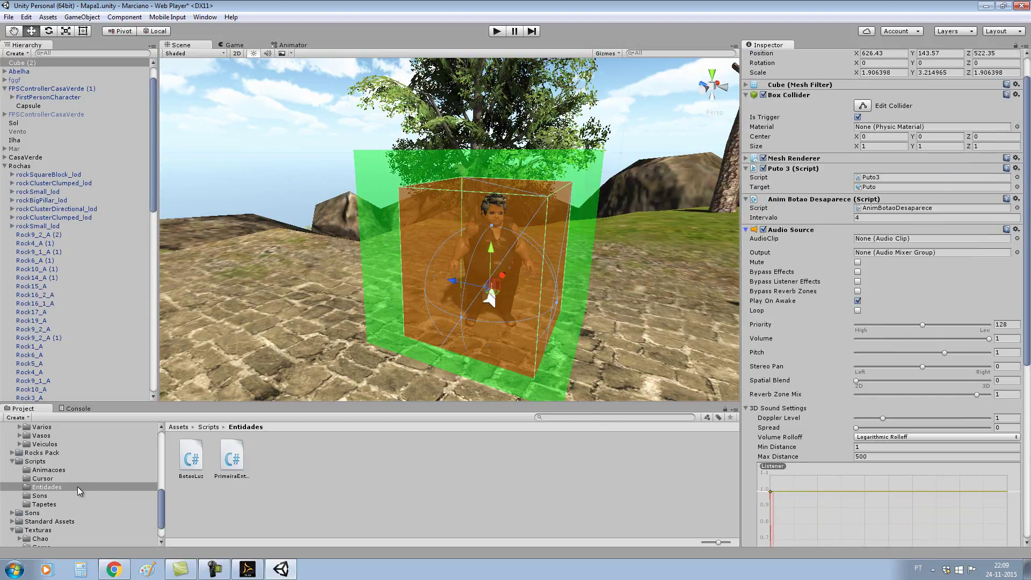
scroll(58, 493, up, 2)
scroll(58, 493, up, 2)
scroll(58, 493, up, 1)
Step: Drag Bemvindo from the Teste folder into the Audio Source AudioClip field and press Play
click(55, 477)
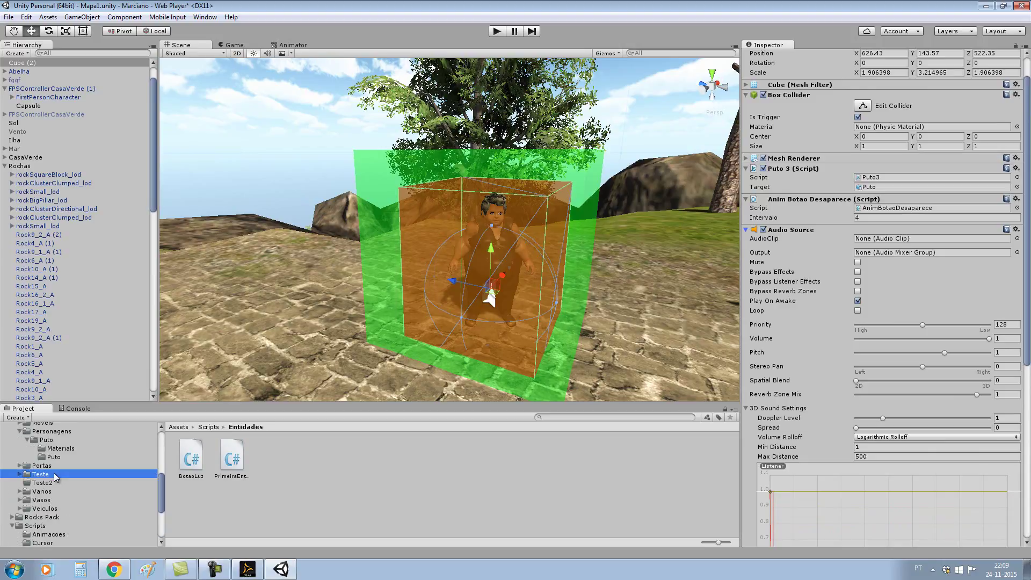
drag(278, 458, 908, 239)
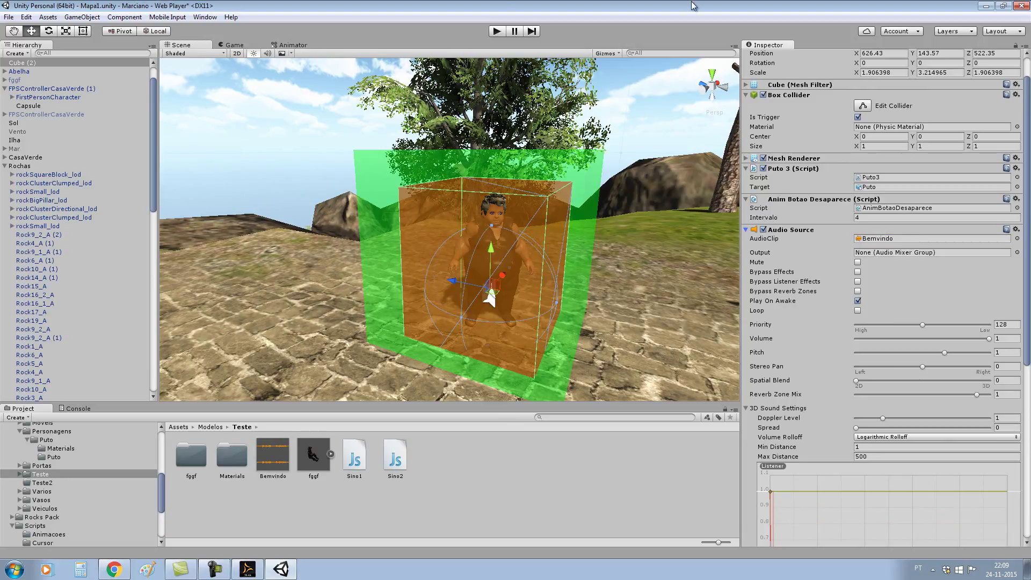
click(497, 31)
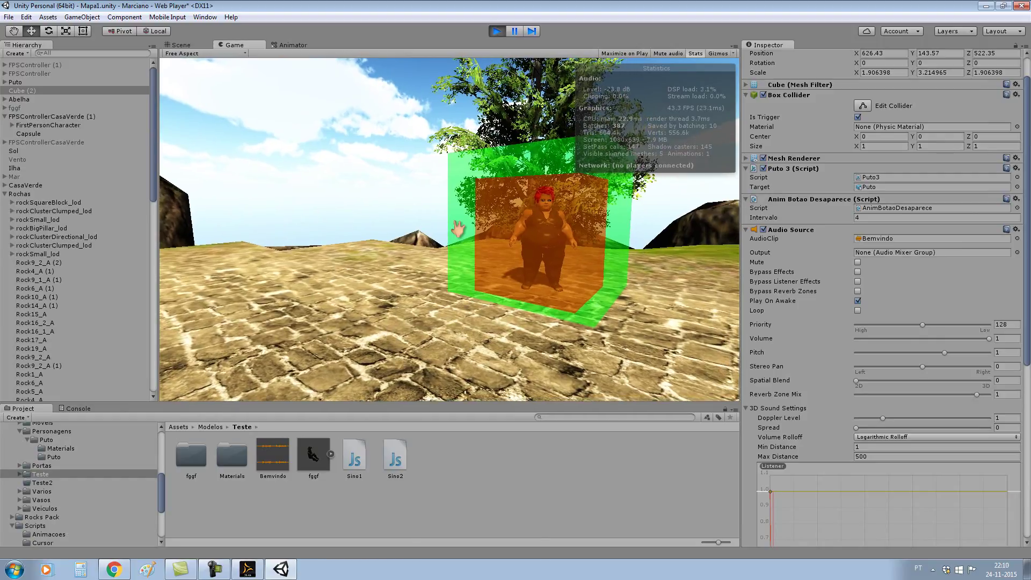
Step: Walk forward with W up to Puto and click the trigger cube around him
key(w)
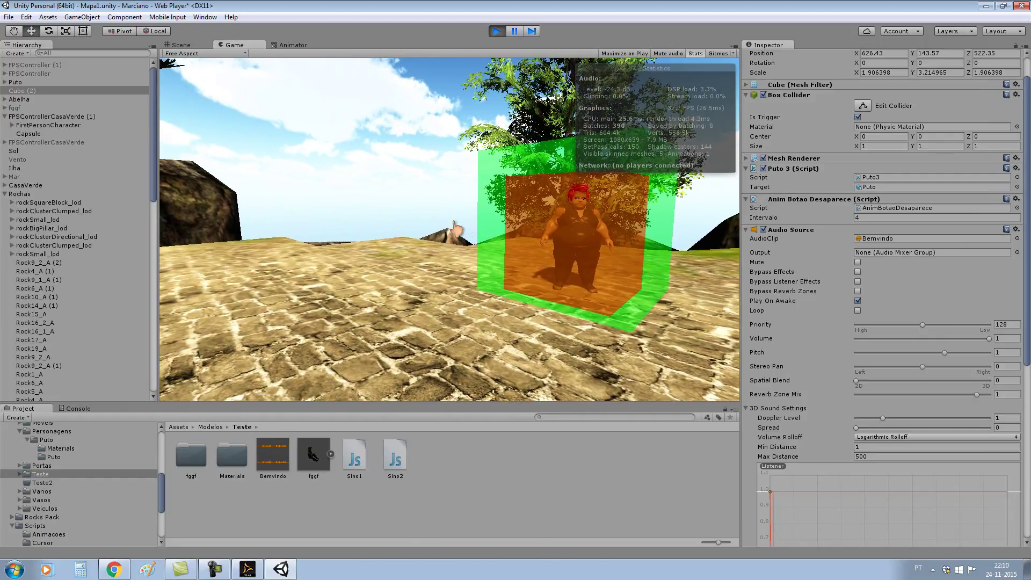
mouse_move(458, 230)
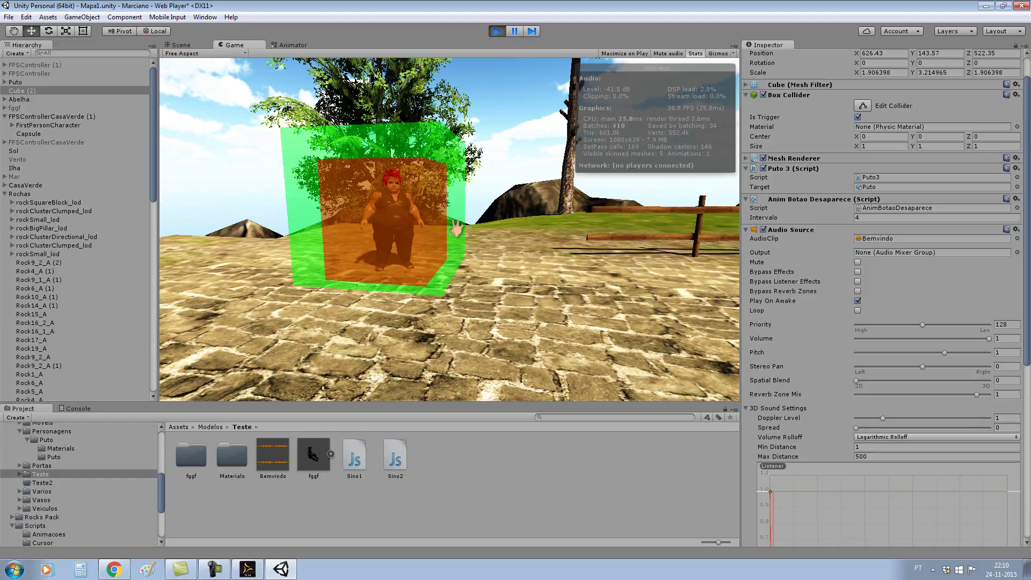
key(w)
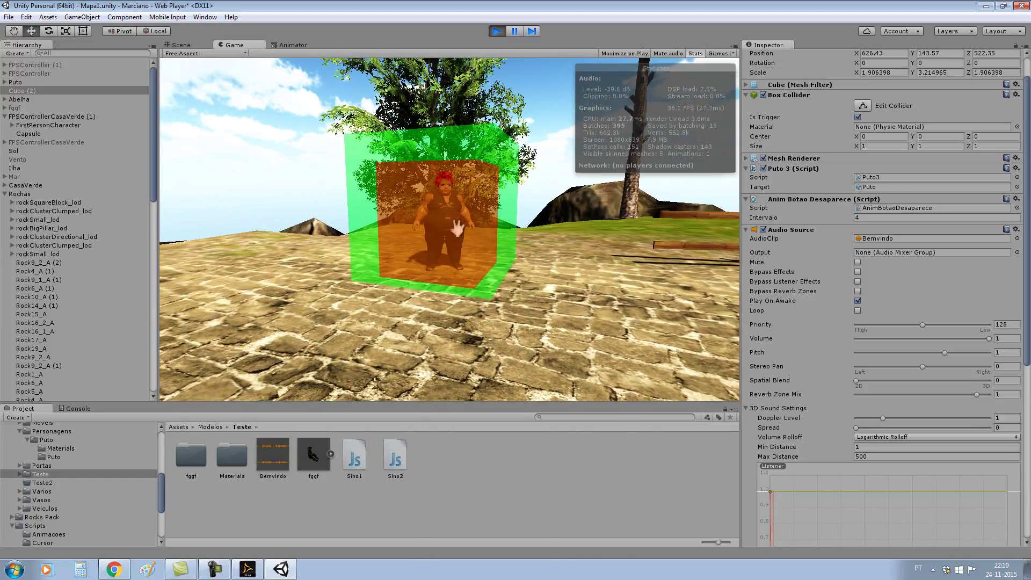
key(w)
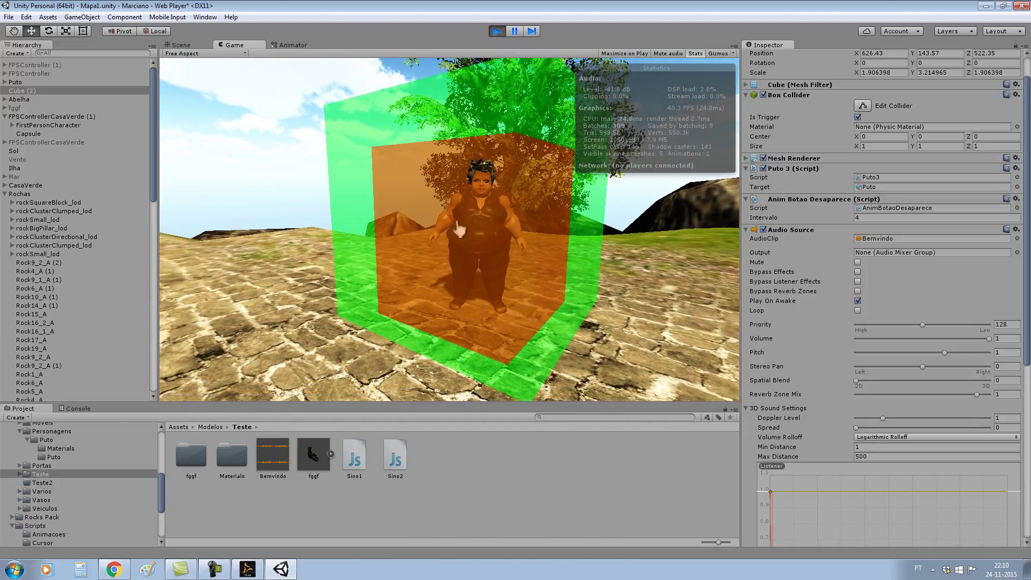
click(456, 229)
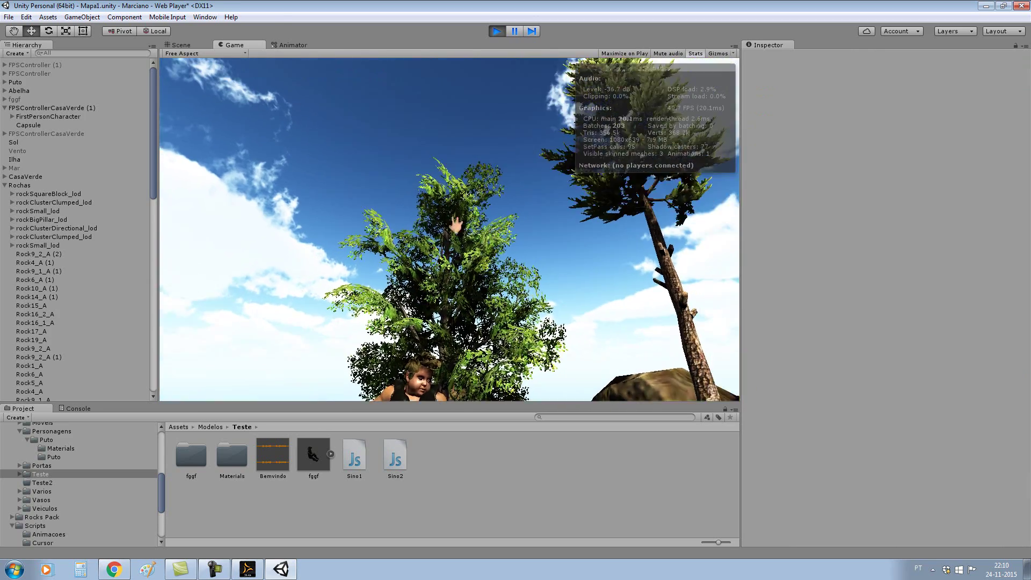
click(498, 31)
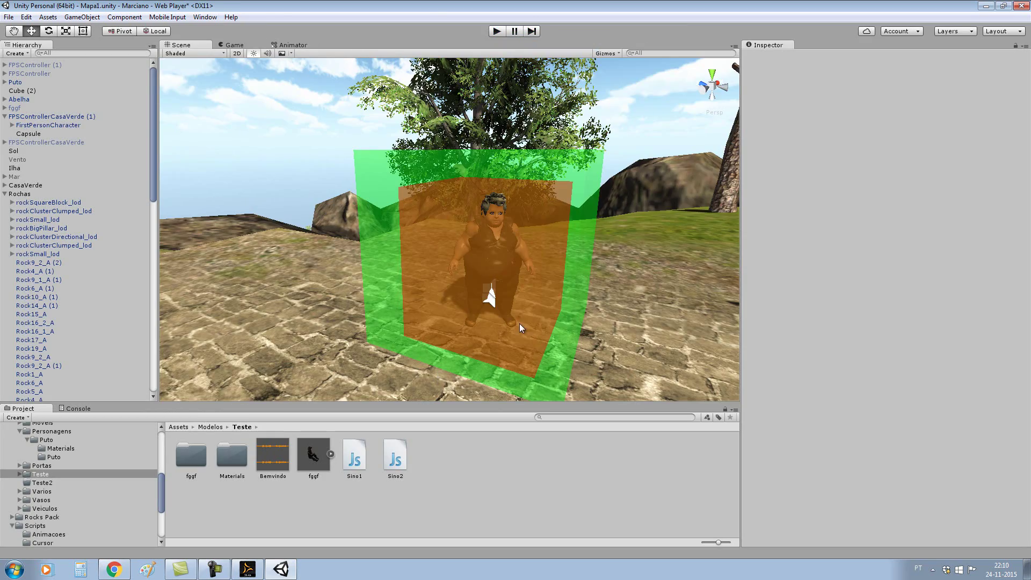
scroll(489, 330, up, 5)
scroll(489, 208, down, 4)
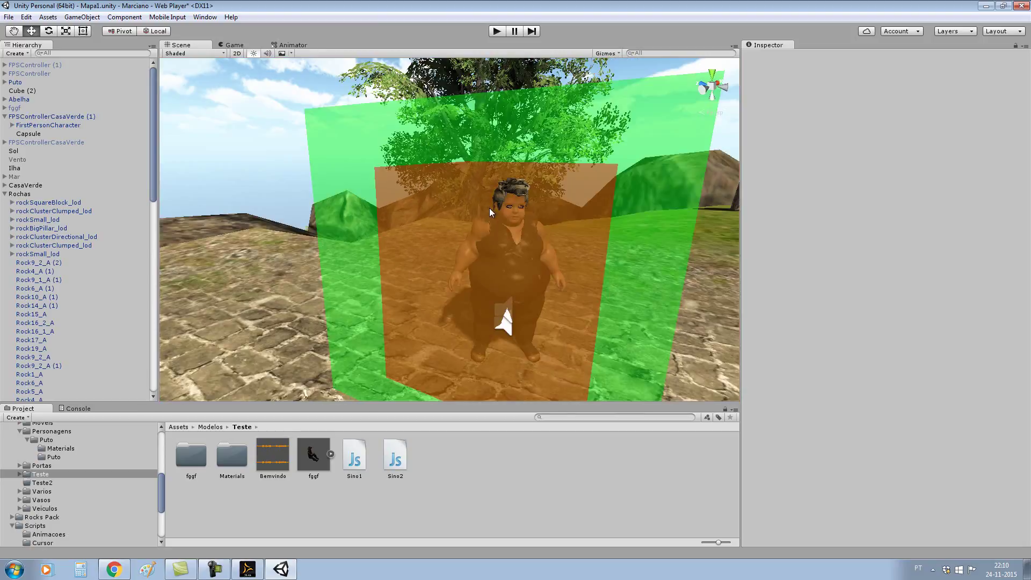
click(541, 235)
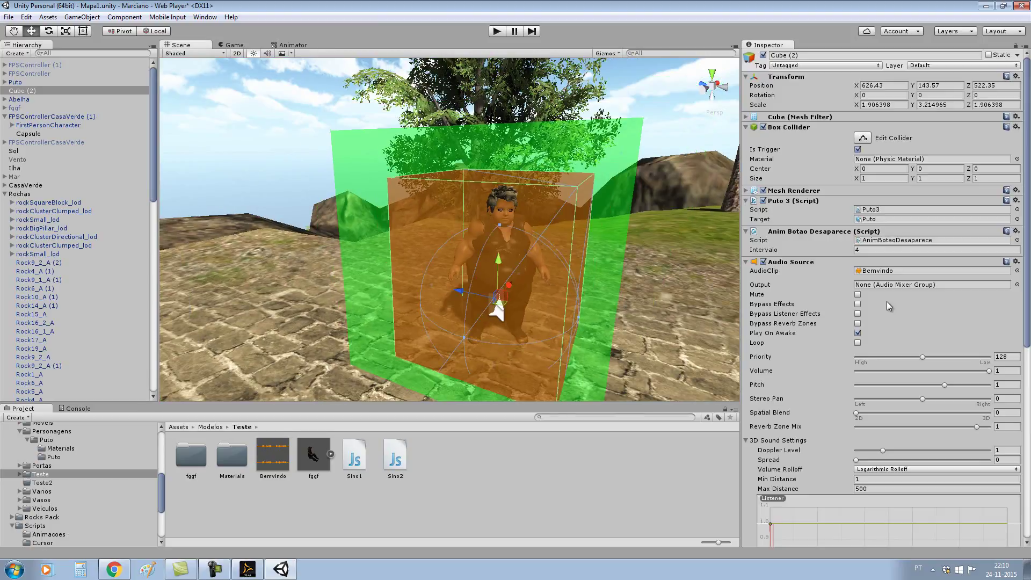
scroll(546, 252, down, 2)
scroll(951, 299, down, 2)
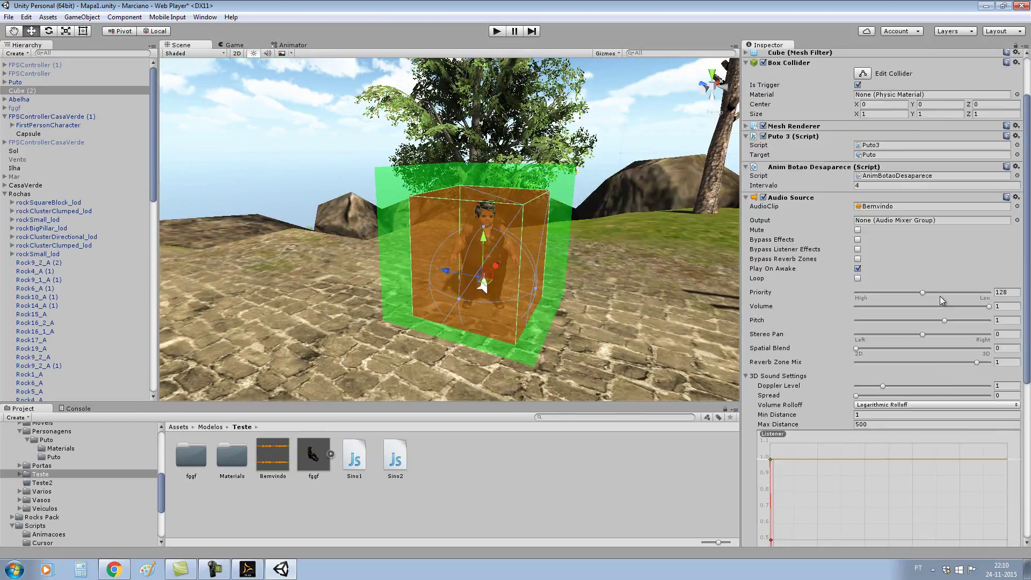
scroll(940, 298, down, 3)
scroll(936, 307, down, 5)
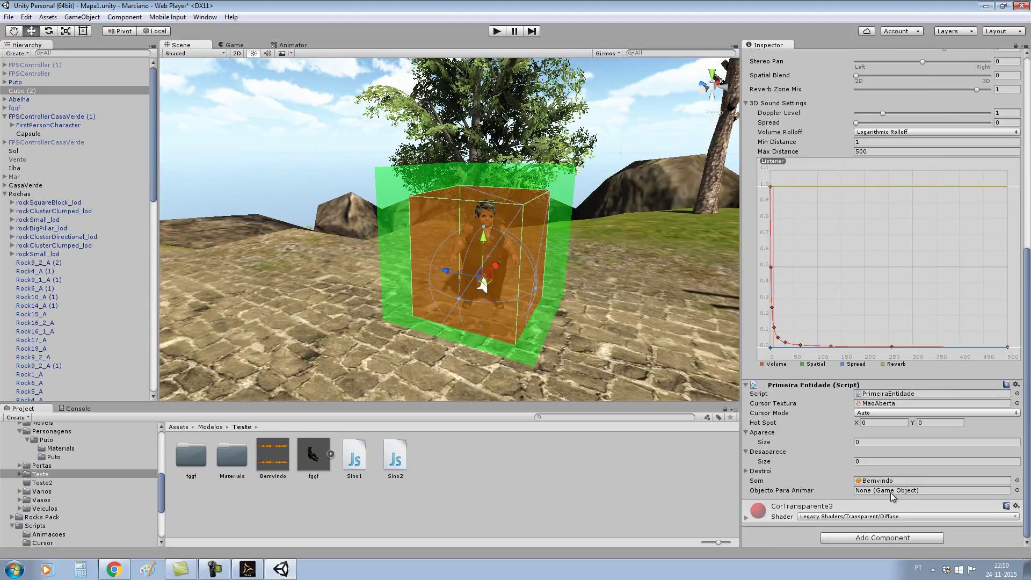
scroll(871, 479, up, 3)
scroll(869, 479, up, 3)
scroll(869, 478, up, 2)
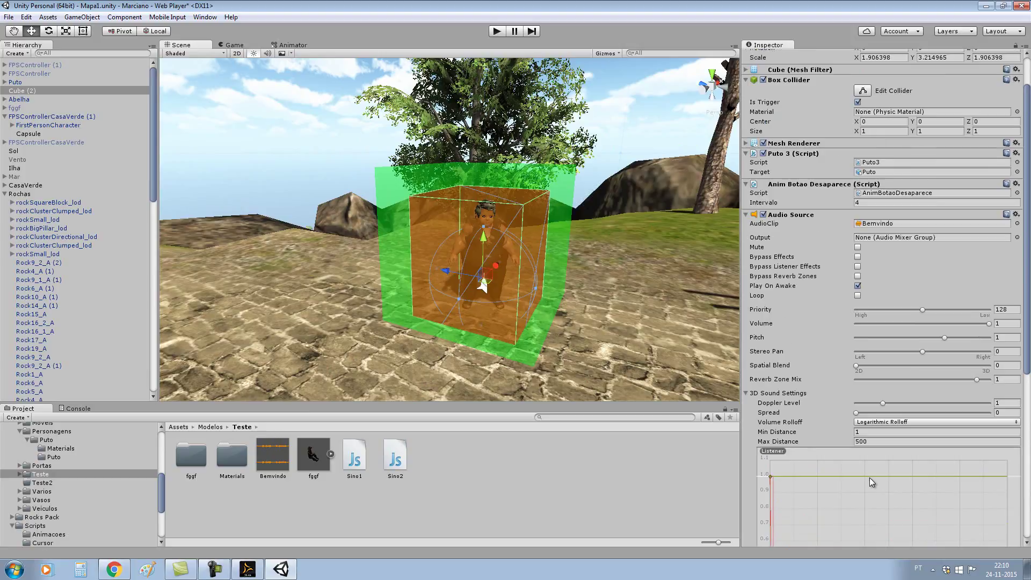
scroll(861, 422, up, 2)
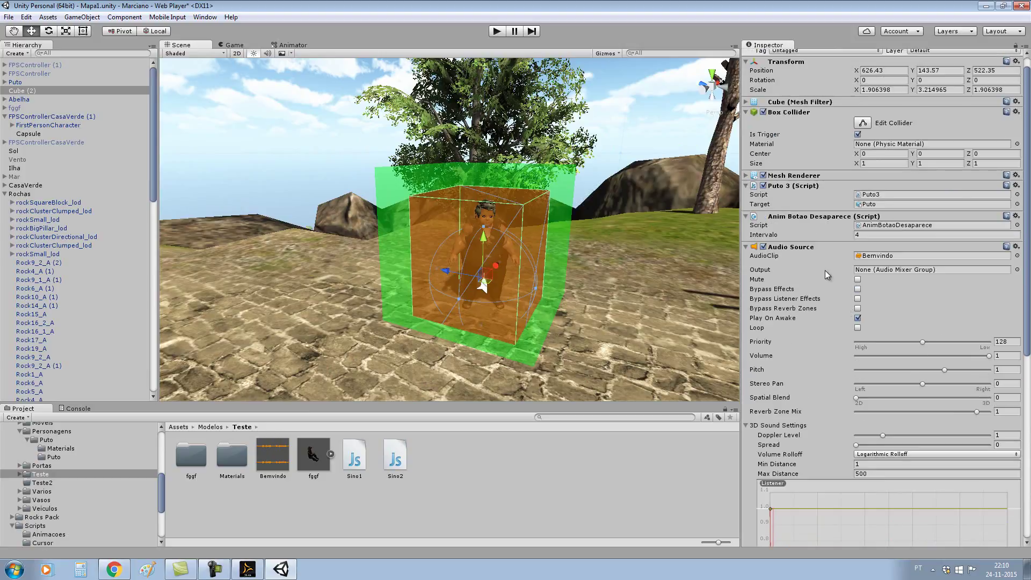
Step: Move the Anim Botao Desaparece and Puto 3 scripts down below the Audio Source
click(1016, 216)
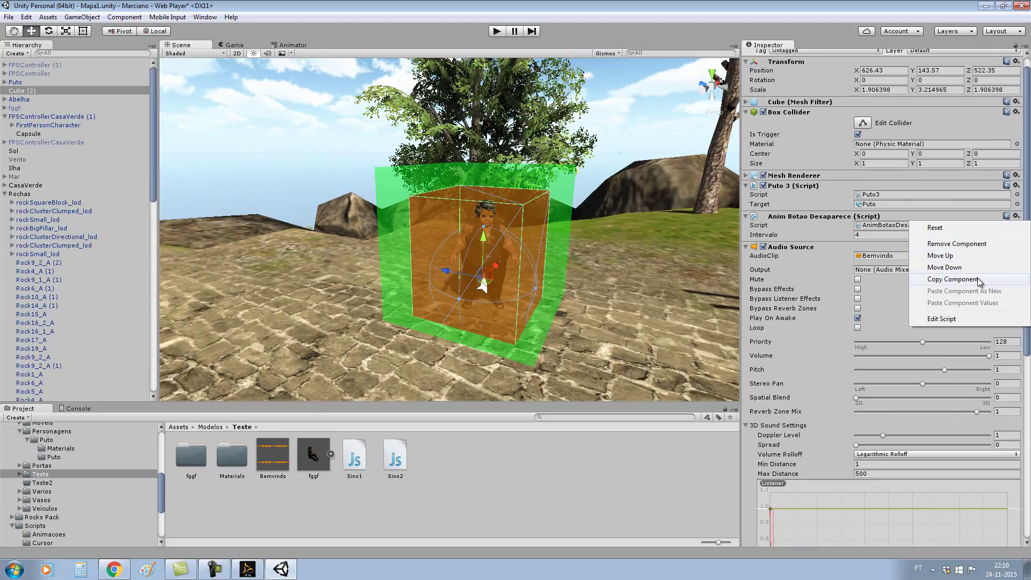
click(957, 243)
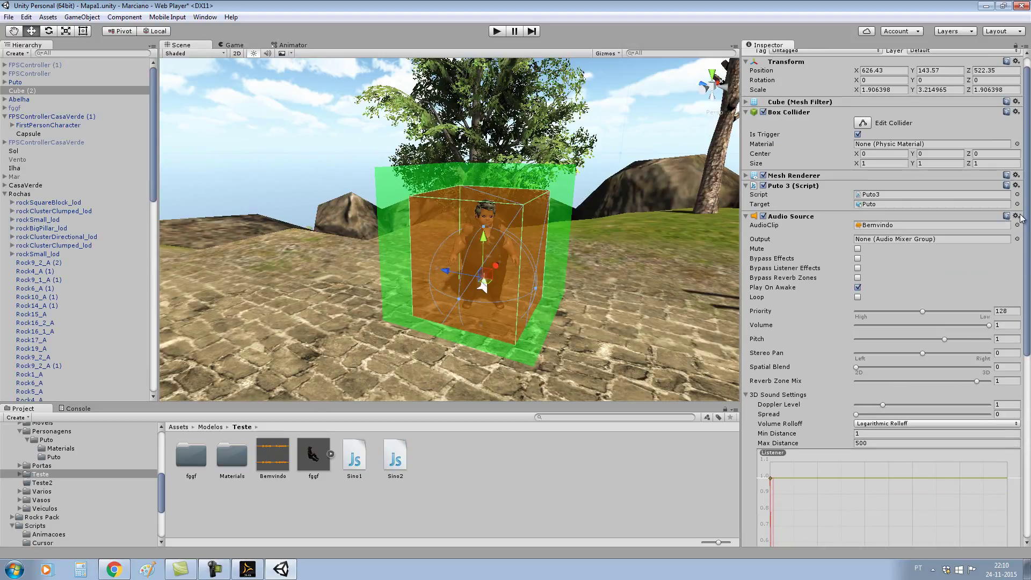
click(1017, 187)
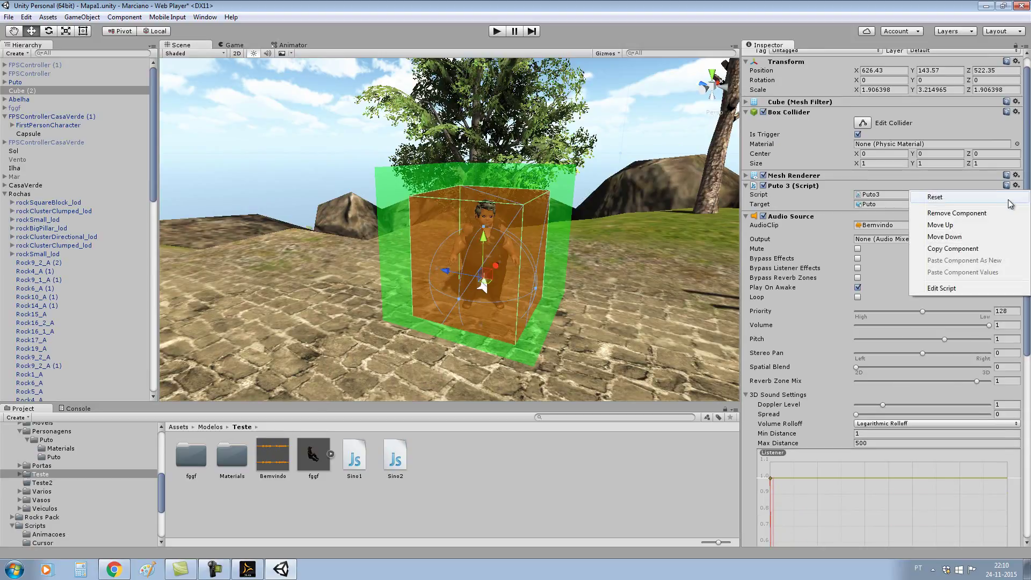
click(982, 240)
Step: Move Anim Botao Desaparece and Puto 3 below Primeira Entidade, then select the Intervalo field
scroll(935, 259, down, 5)
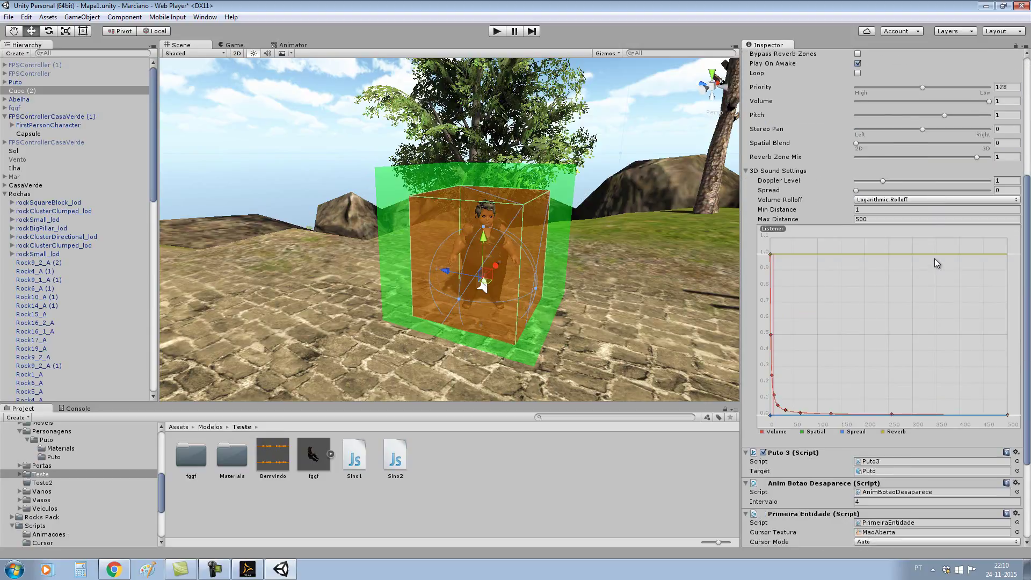
scroll(934, 258, down, 5)
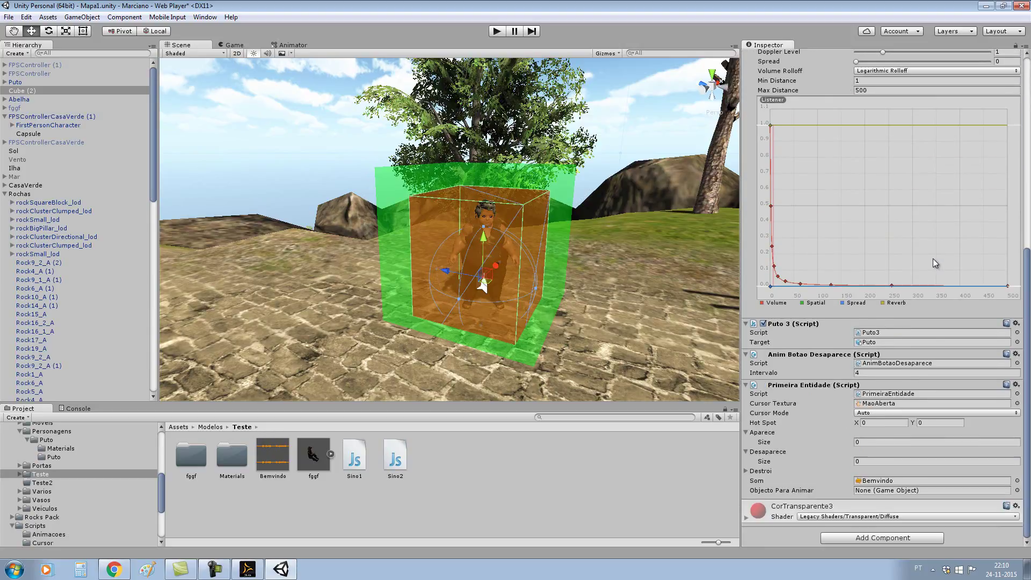
click(1017, 354)
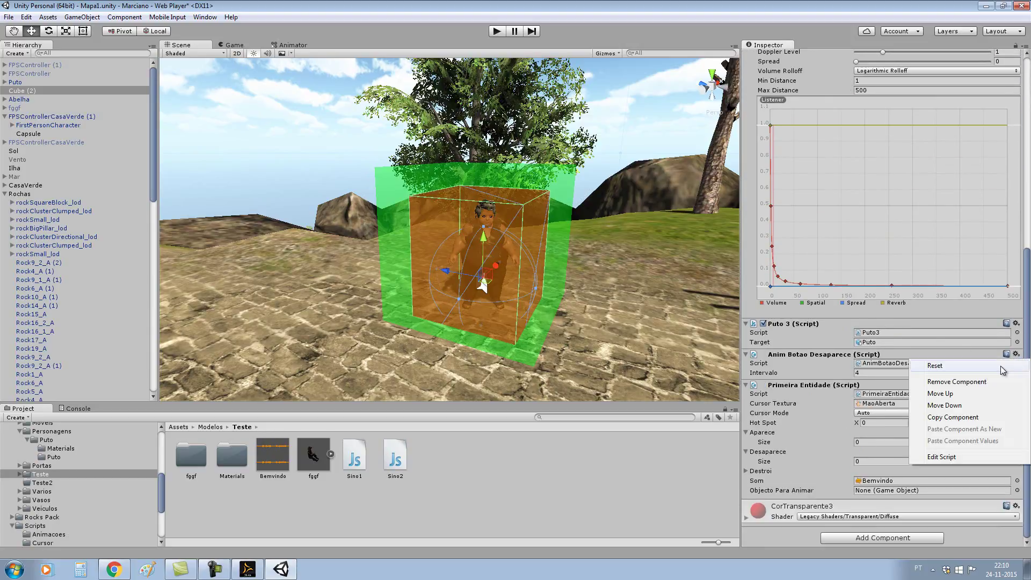
click(974, 410)
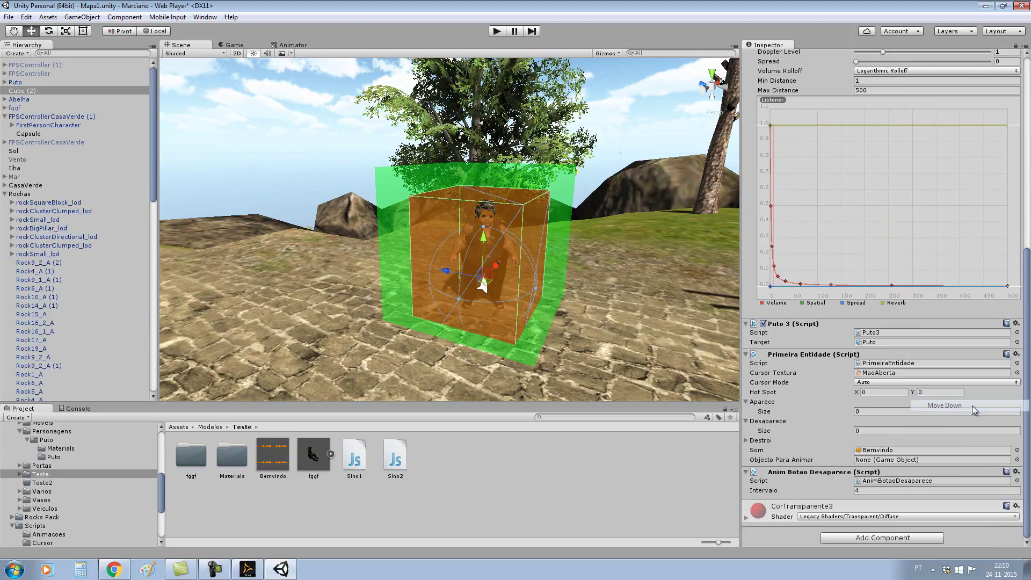
click(1019, 325)
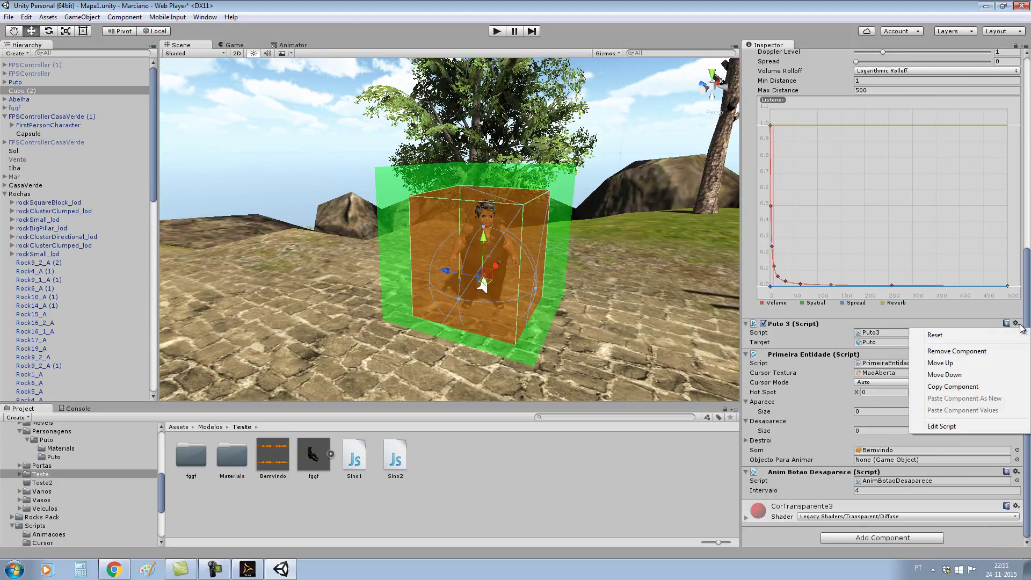
click(975, 375)
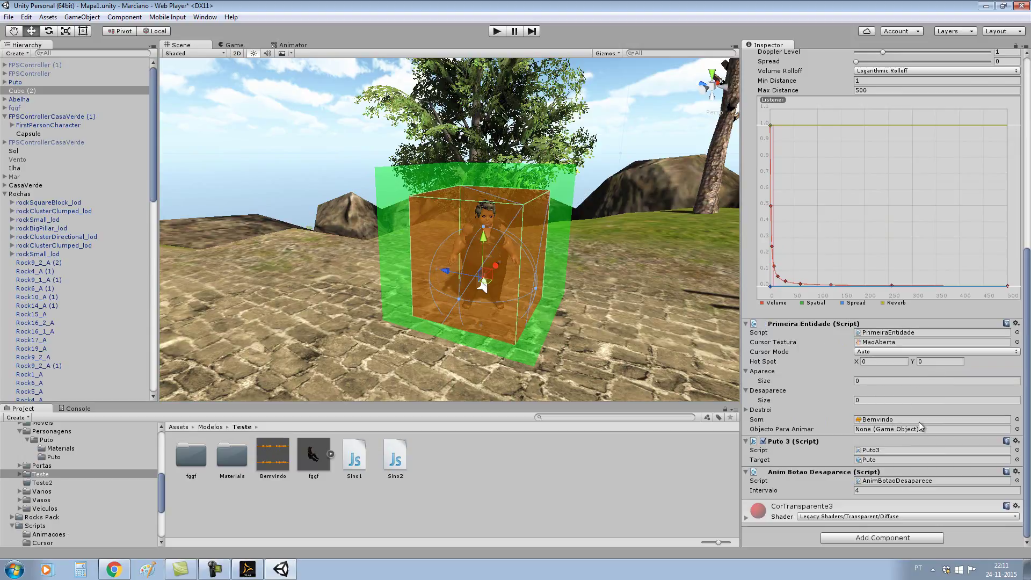
click(868, 491)
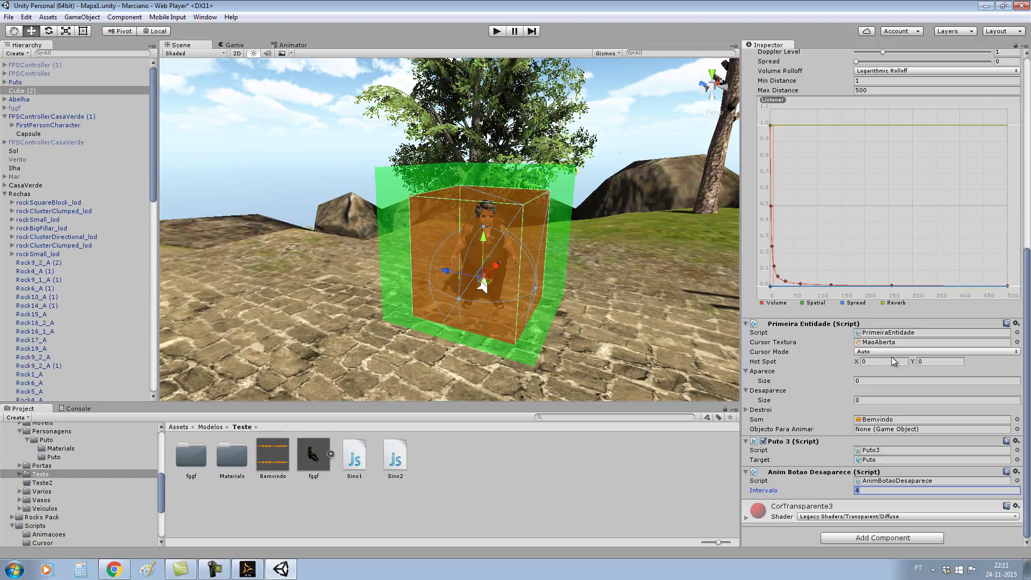
scroll(888, 363, up, 5)
scroll(889, 356, up, 2)
scroll(897, 247, up, 1)
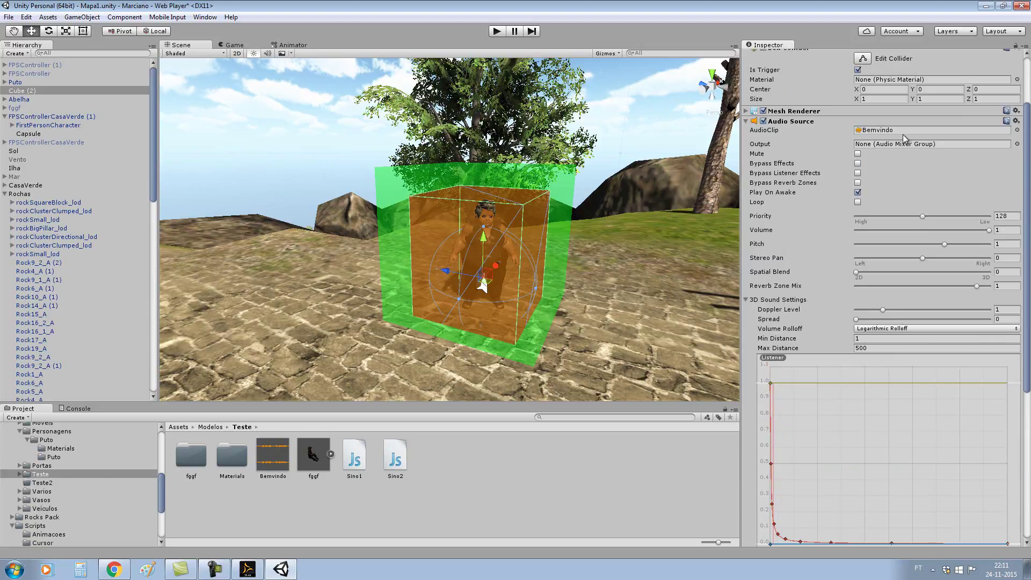
Step: Clear the Audio Source clip to None and set Anim Botao Desaparece's Intervalo to 10
click(1017, 130)
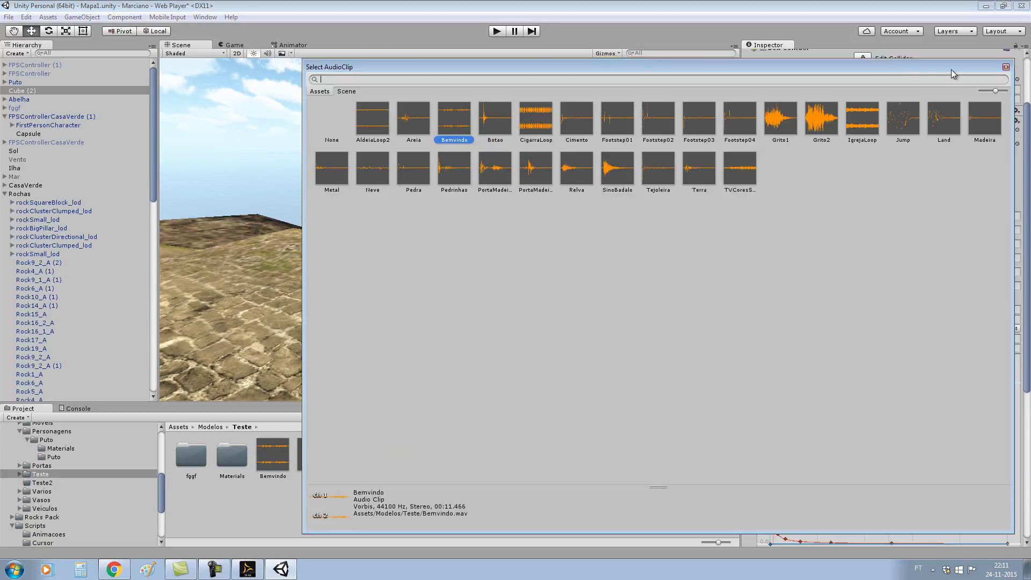
double_click(332, 126)
scroll(880, 198, down, 5)
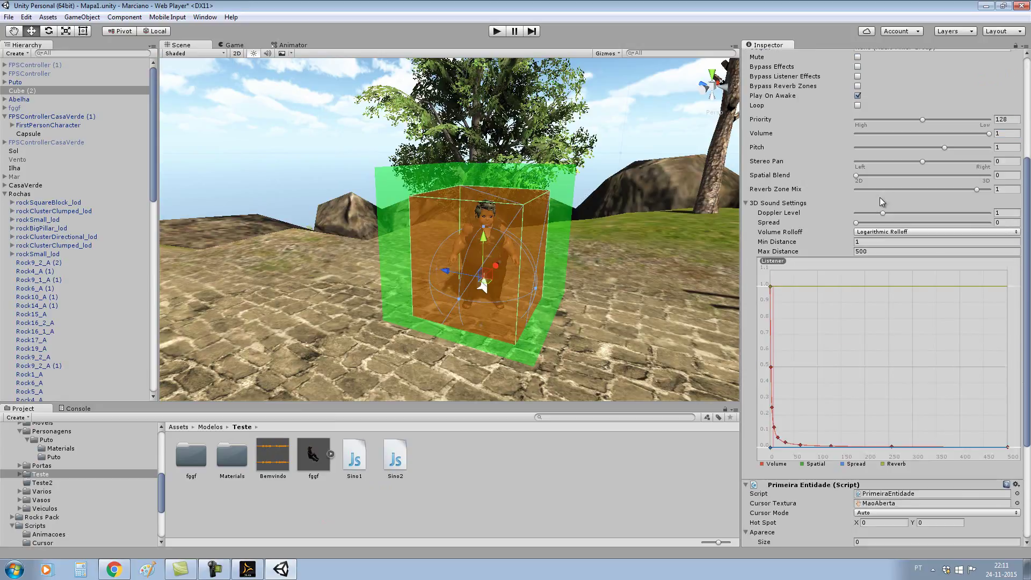
scroll(880, 197, down, 3)
click(870, 490)
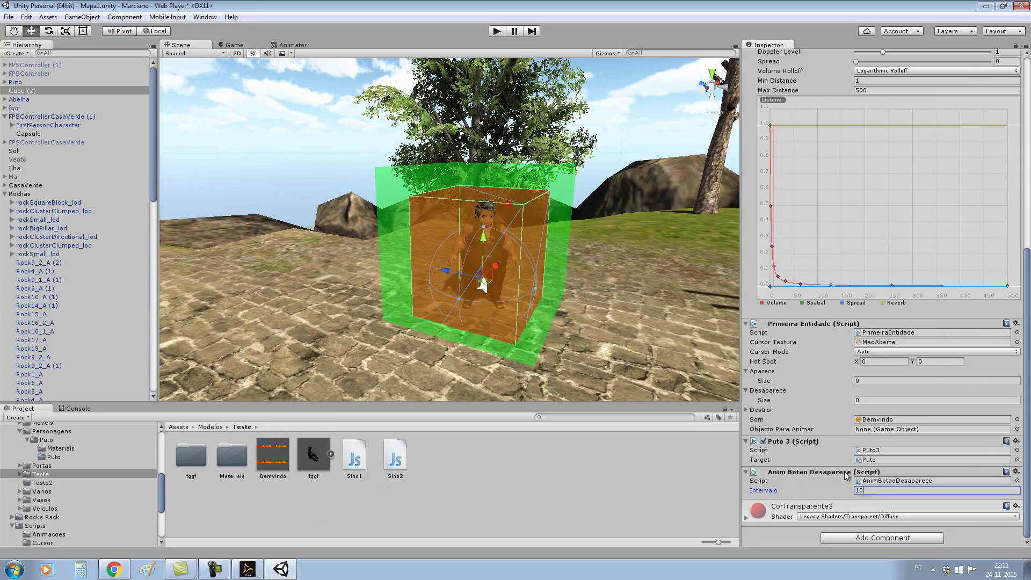
click(671, 501)
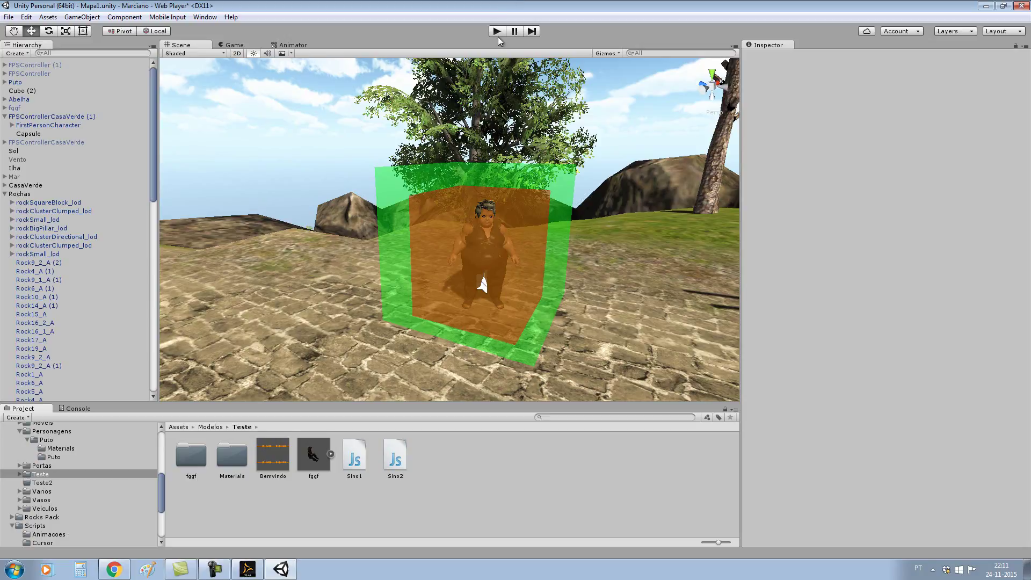
click(497, 32)
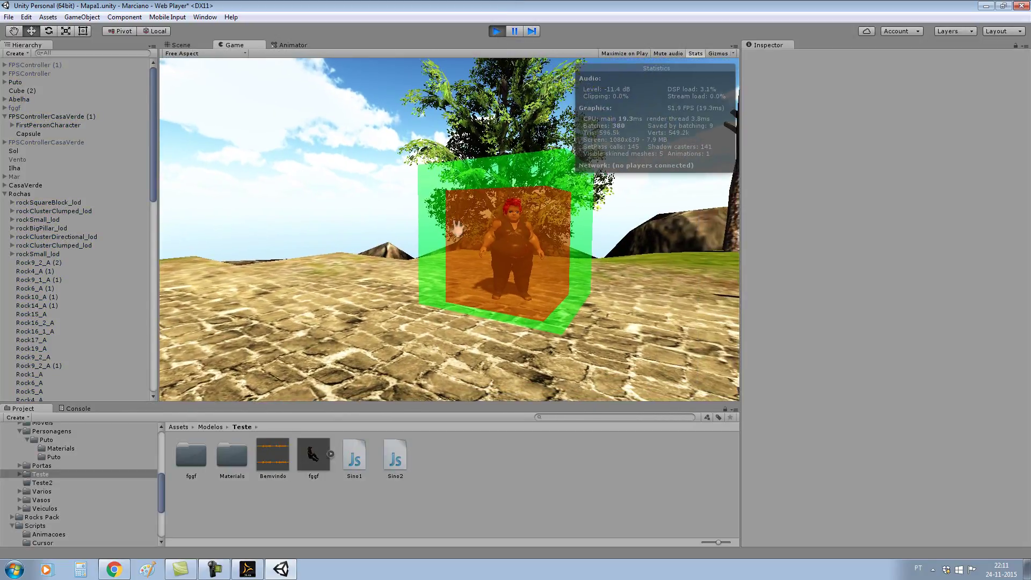
key(w)
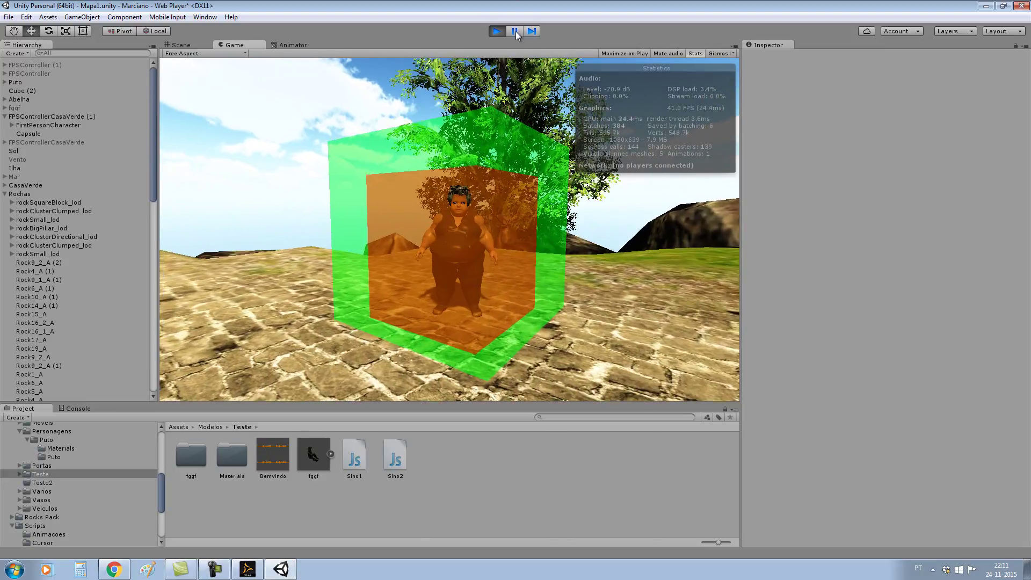
key(w)
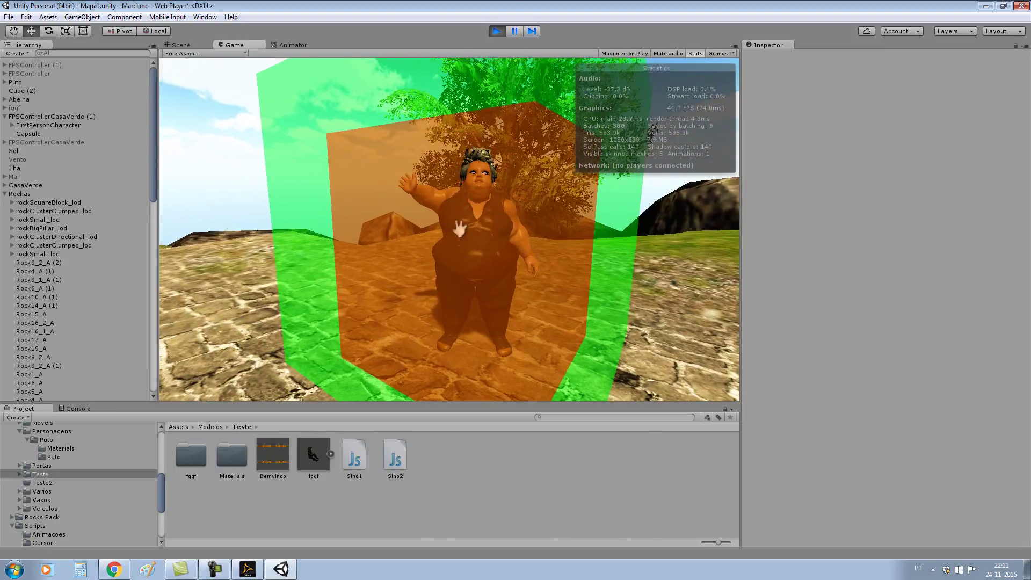
key(s)
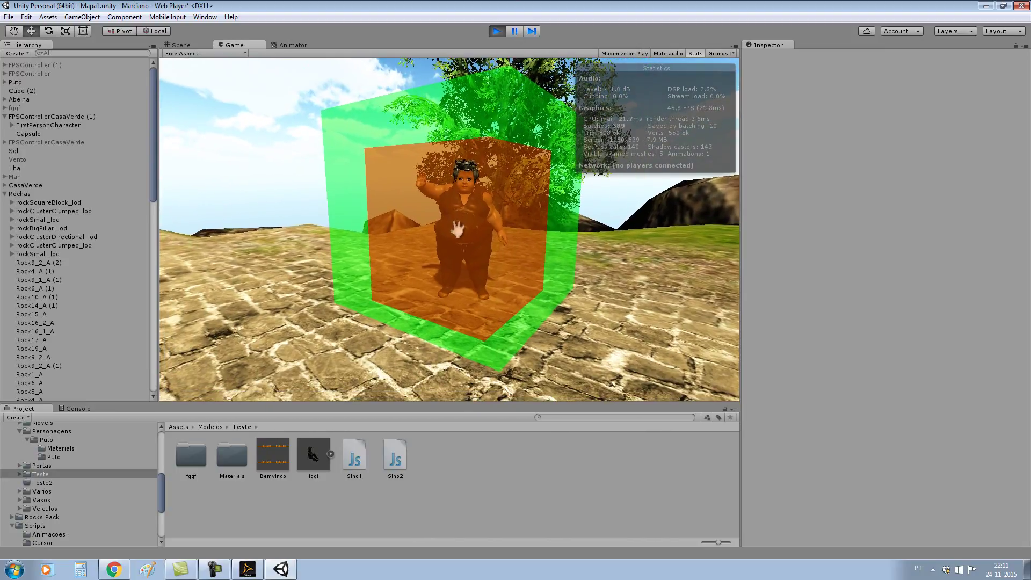
key(w)
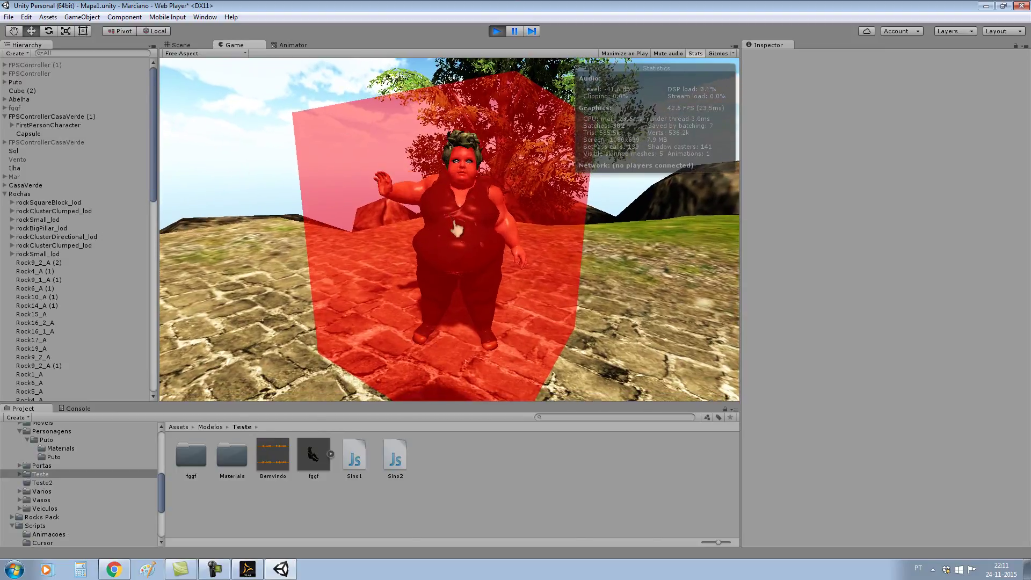
key(s)
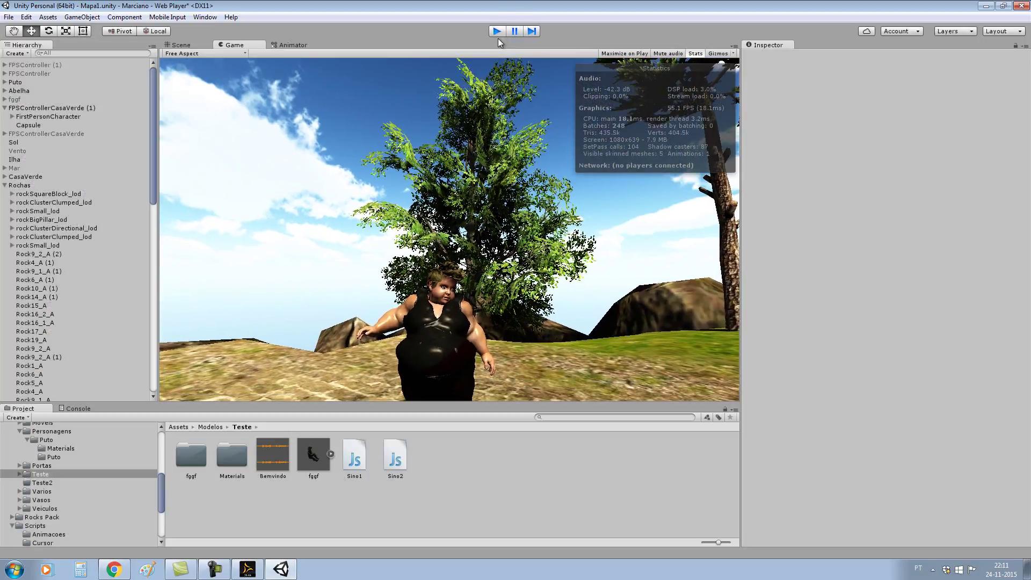
Step: Stop the game and assign the Bemvindo clip to Cube (2)'s Audio Source
click(497, 33)
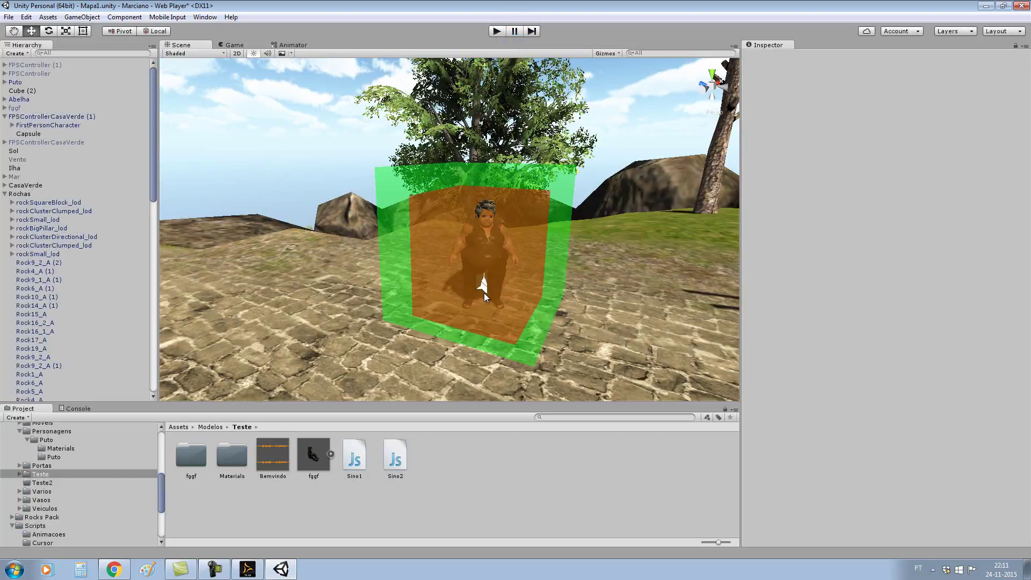
click(497, 304)
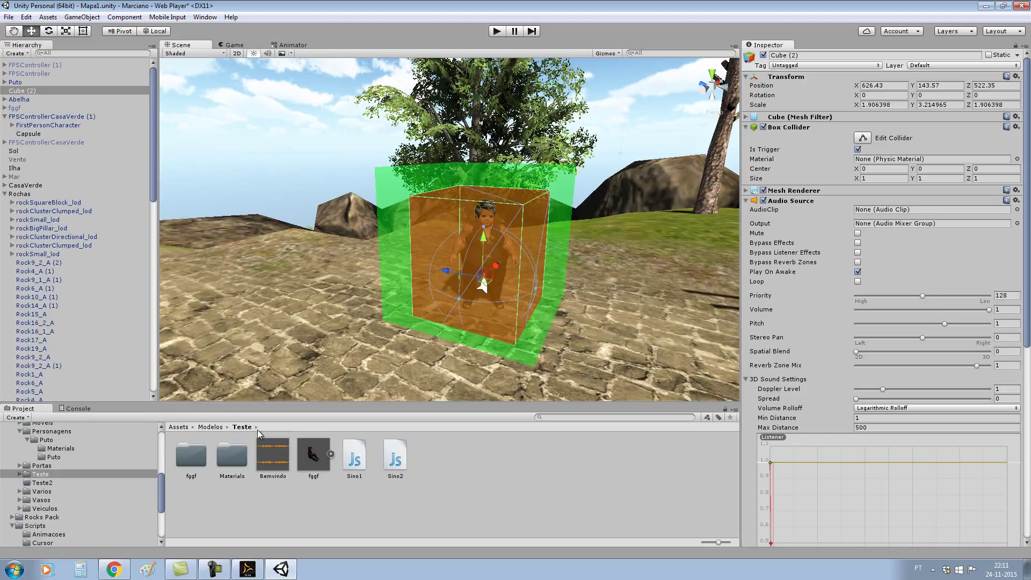
drag(274, 466, 927, 209)
scroll(902, 264, down, 5)
scroll(901, 265, down, 2)
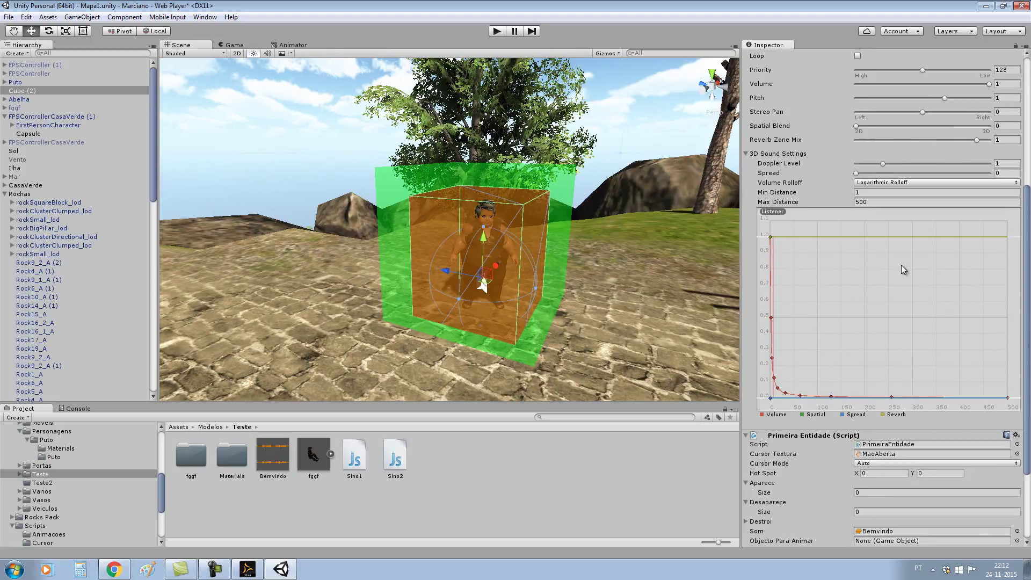
scroll(901, 269, down, 6)
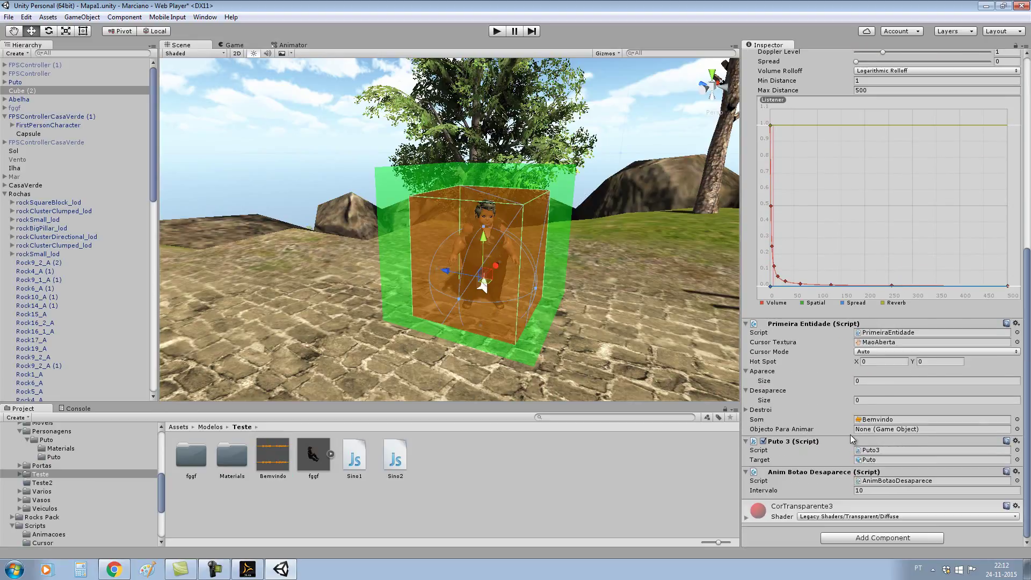
Step: Play the game and walk the player toward and around the red cube around Puto
click(497, 31)
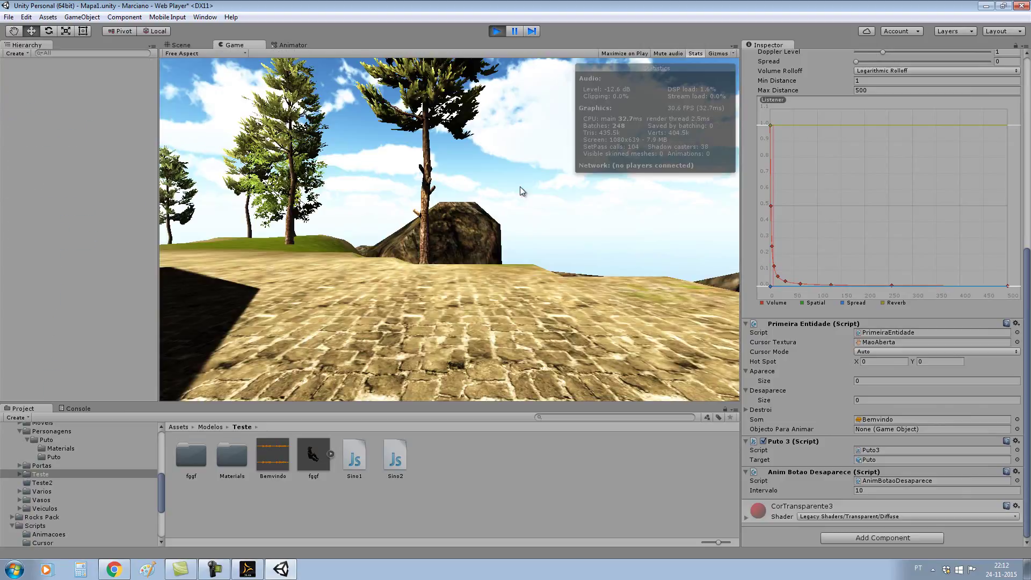
key(w)
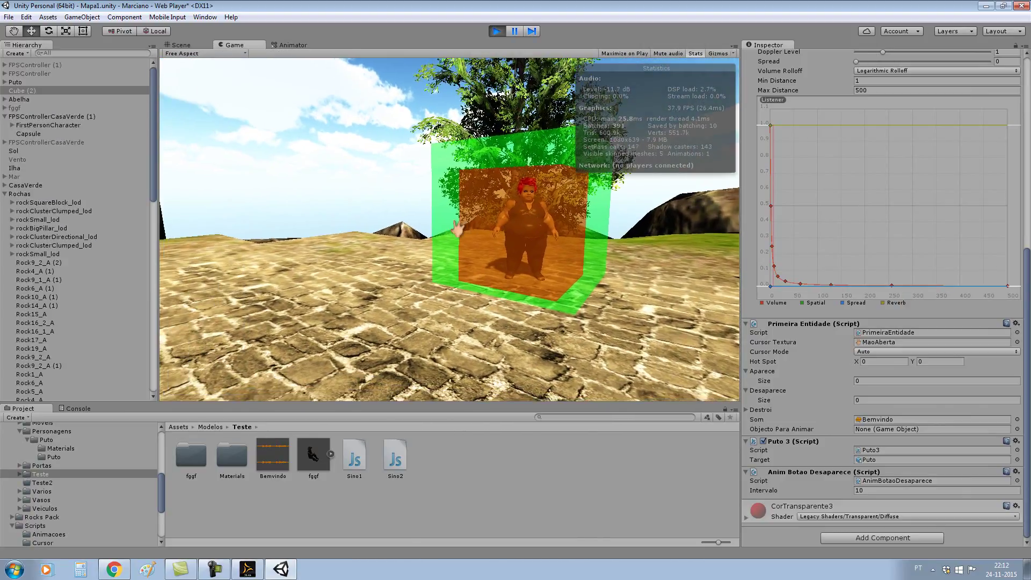
key(d)
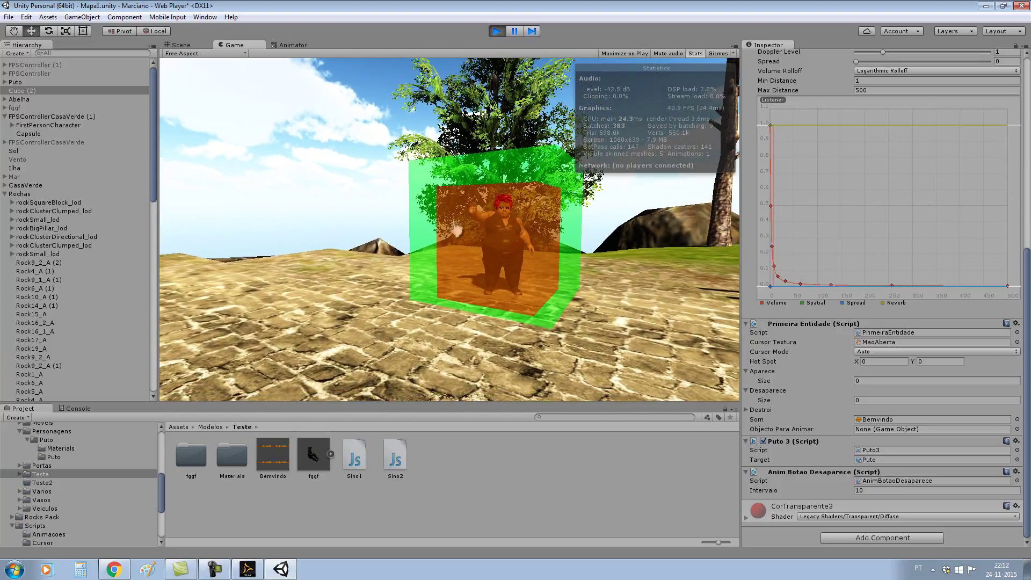
click(457, 230)
key(w)
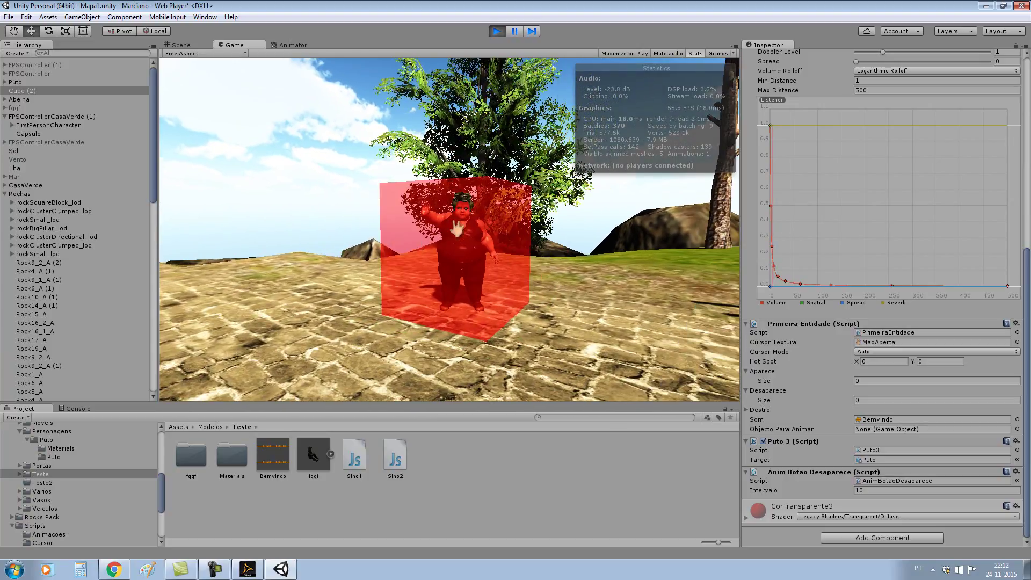
key(a)
key(w)
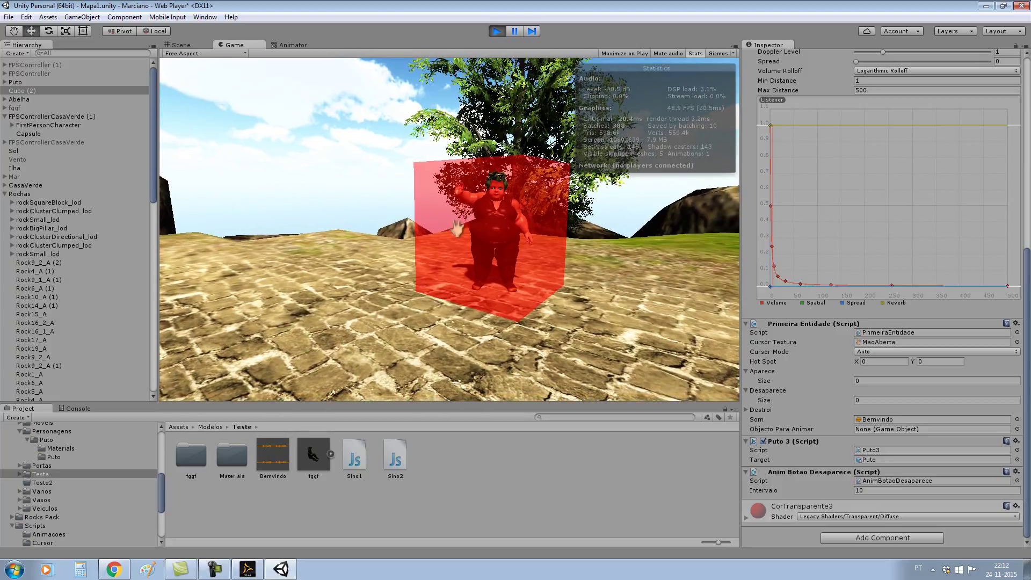
key(d)
key(a)
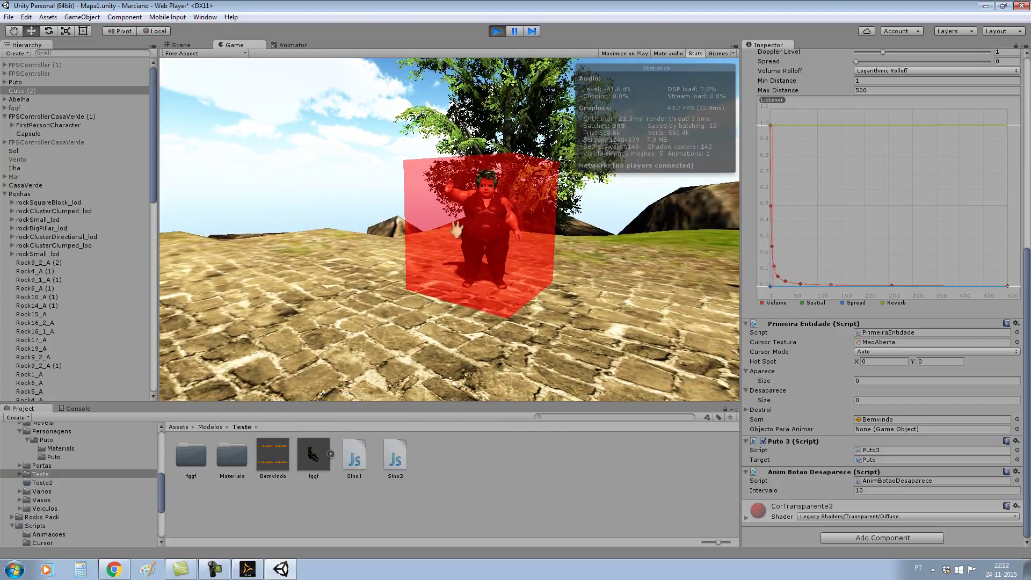
key(w)
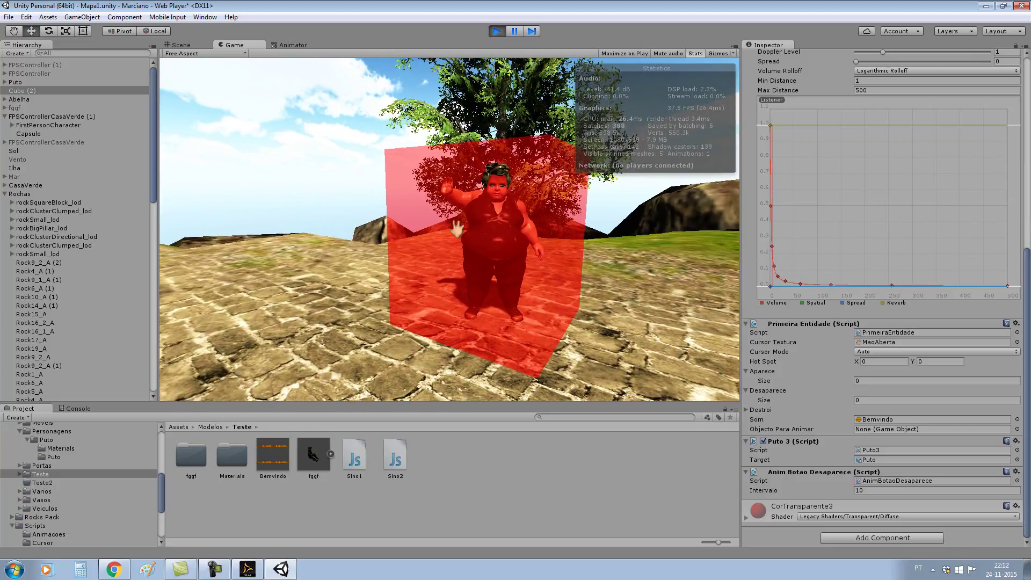
key(w)
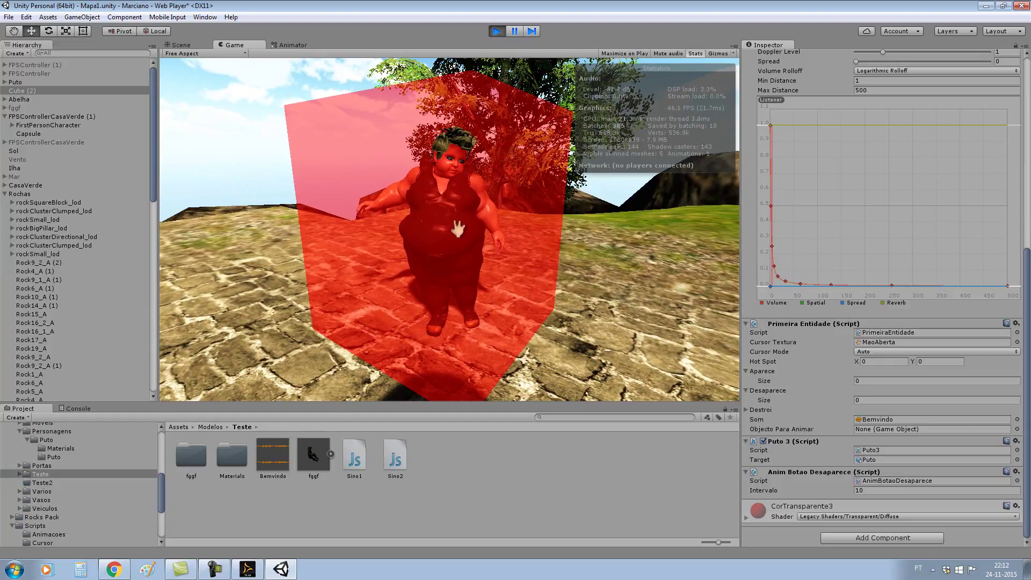
key(s)
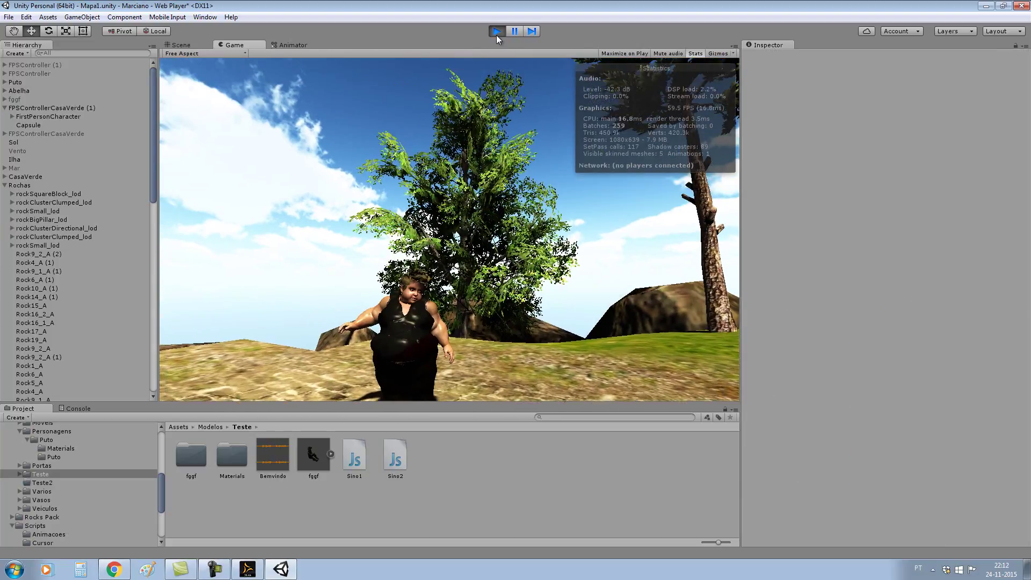
Step: Stop the game, select the trigger cube and review its Bemvindo Audio Source and scripts
click(497, 30)
click(518, 283)
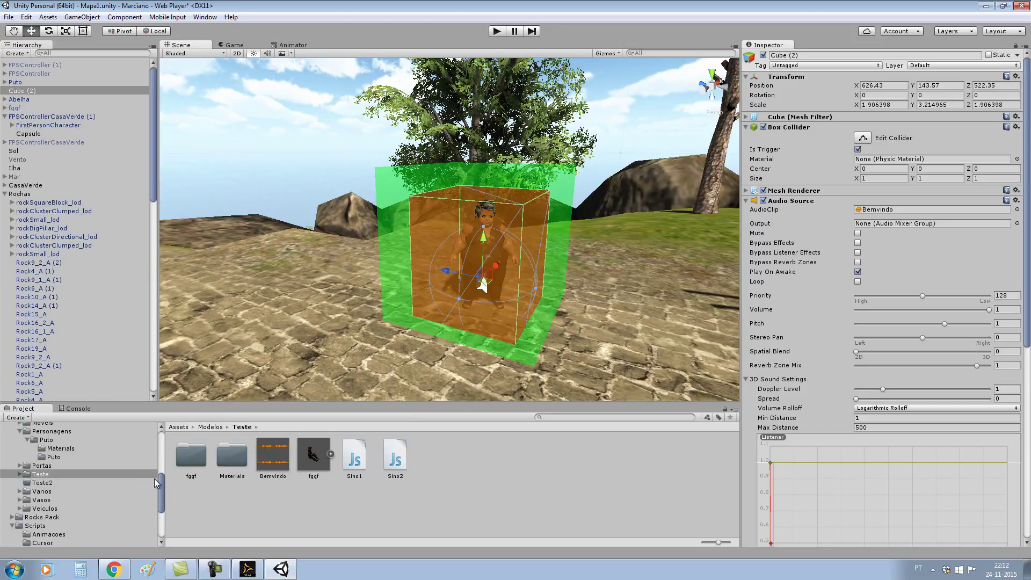
scroll(820, 374, down, 5)
scroll(820, 373, down, 5)
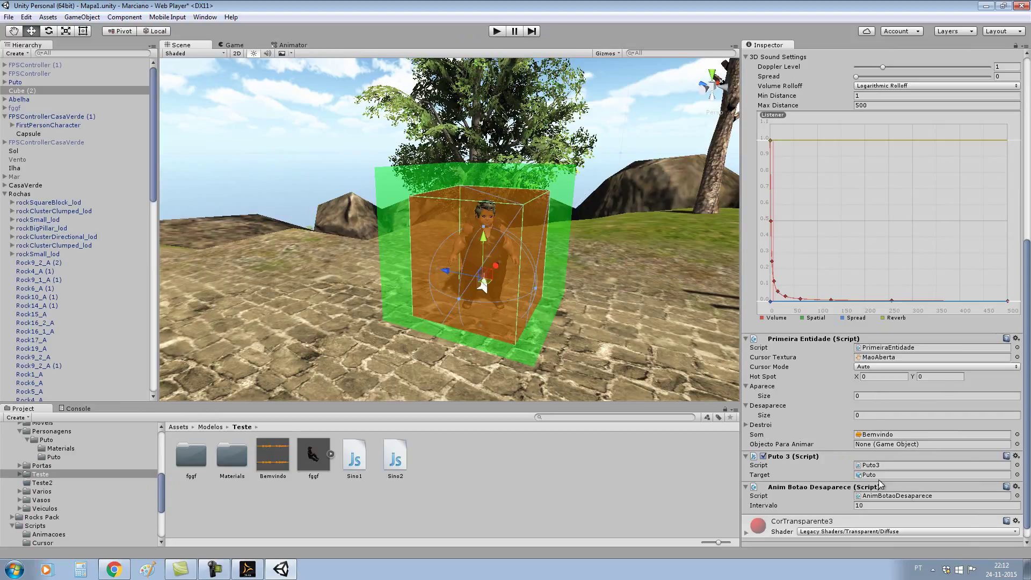
scroll(883, 505, down, 1)
scroll(533, 311, up, 1)
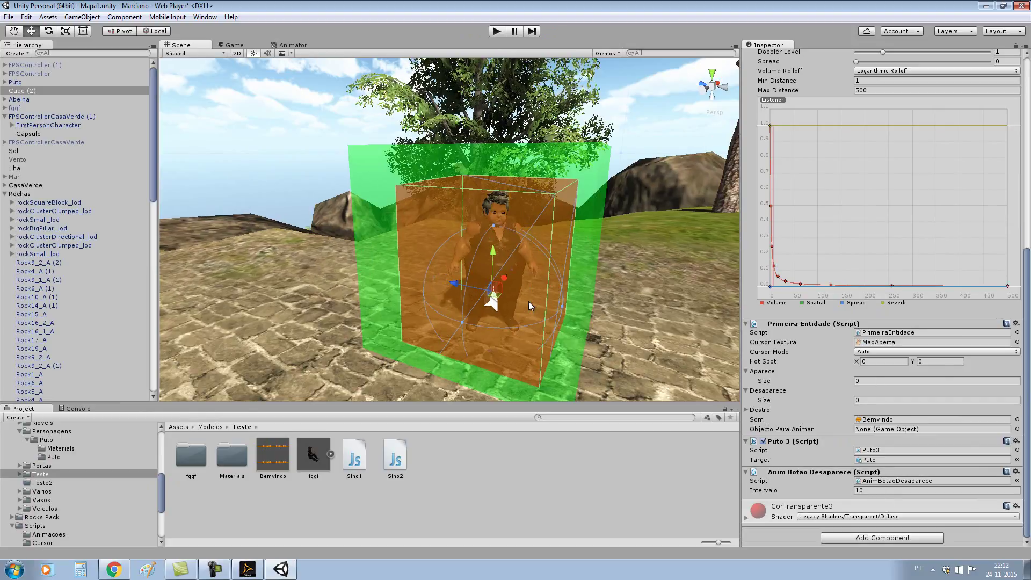
scroll(823, 350, up, 1)
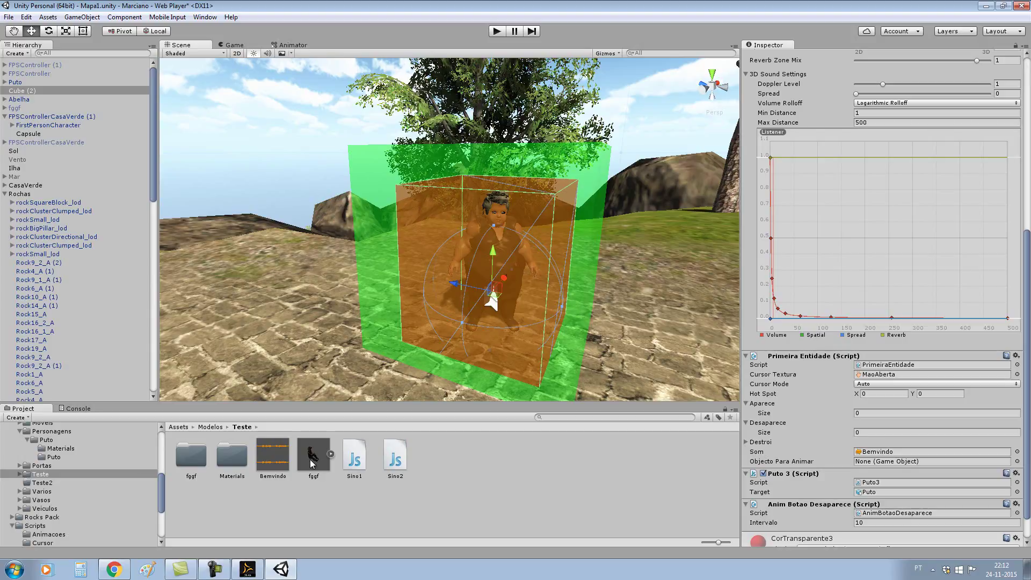
scroll(67, 488, down, 3)
scroll(91, 472, up, 5)
scroll(90, 472, down, 3)
Step: Open Personagens/Puto, select the Puto model and check the Puto1 clip's Wrap Mode without changing it
click(60, 440)
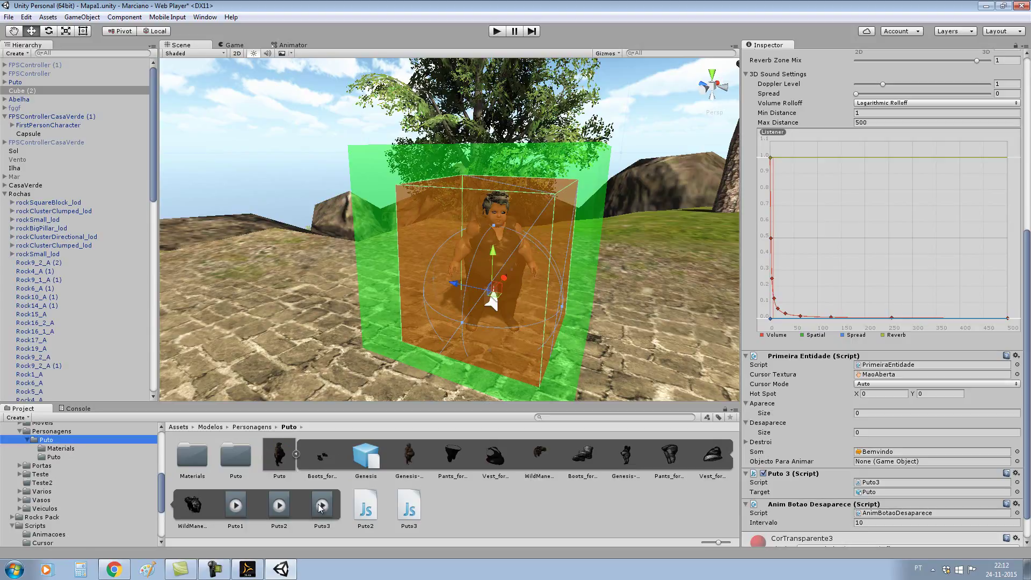
click(280, 455)
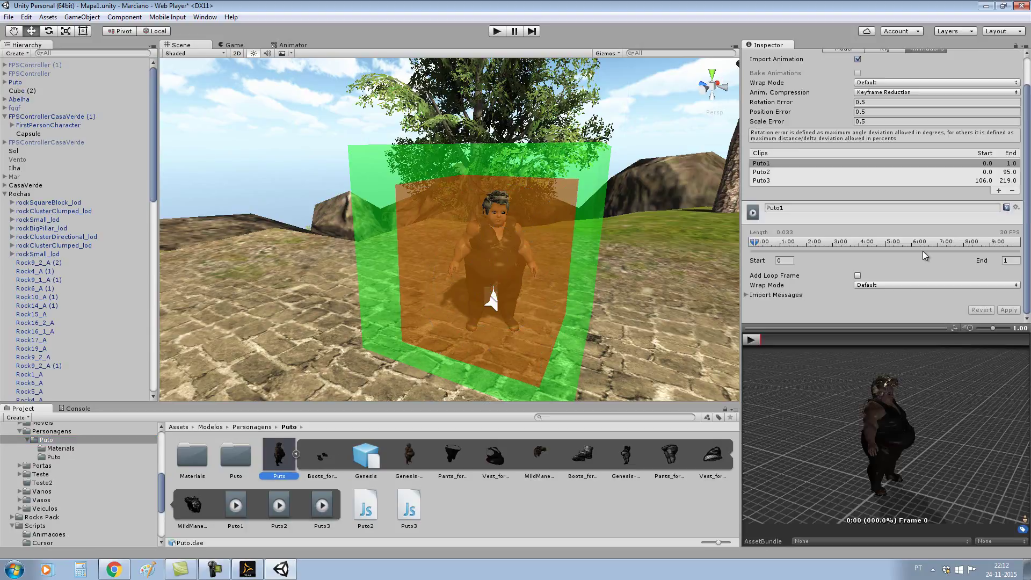
scroll(923, 255, up, 3)
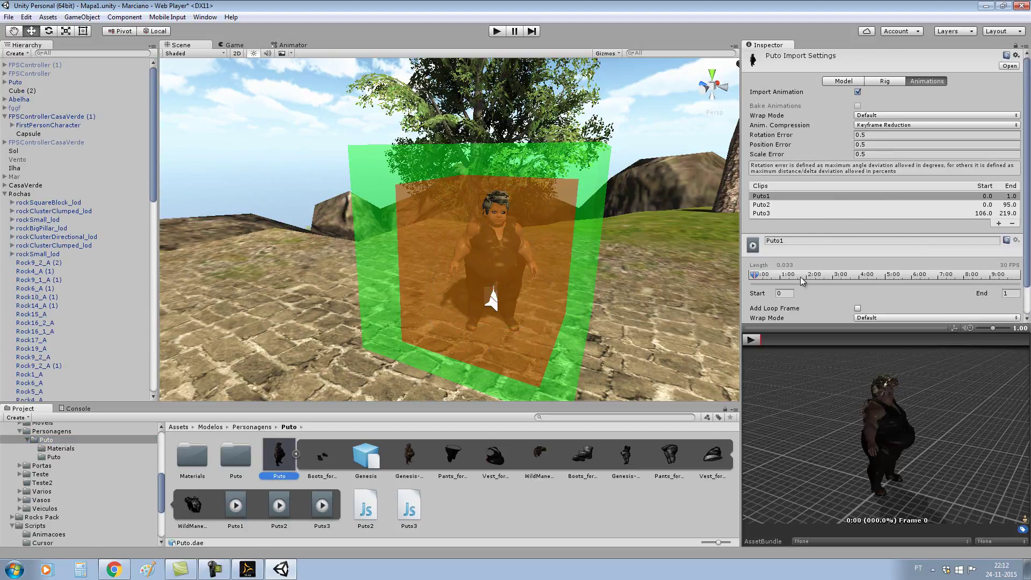
scroll(800, 280, down, 3)
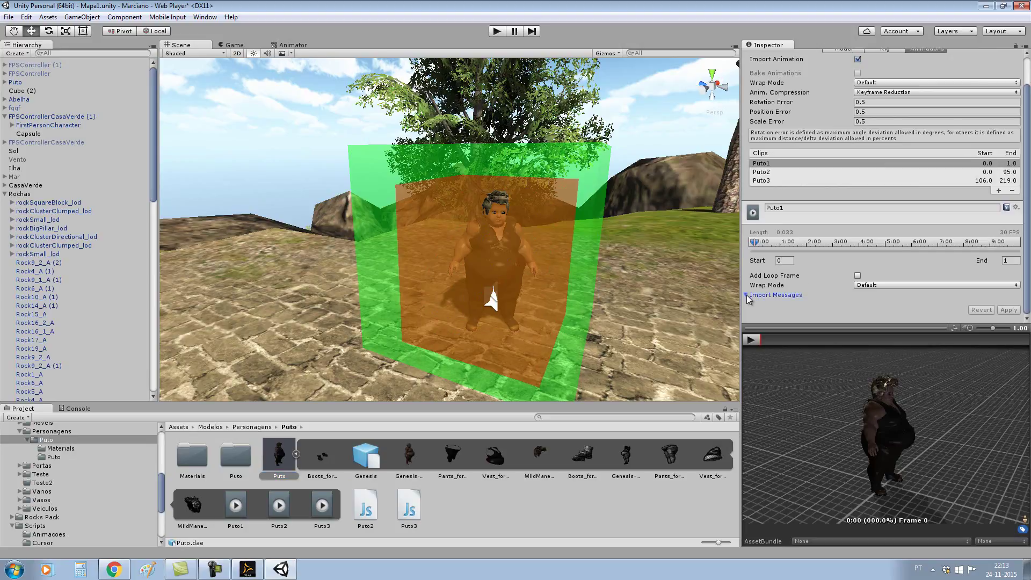
scroll(862, 291, up, 3)
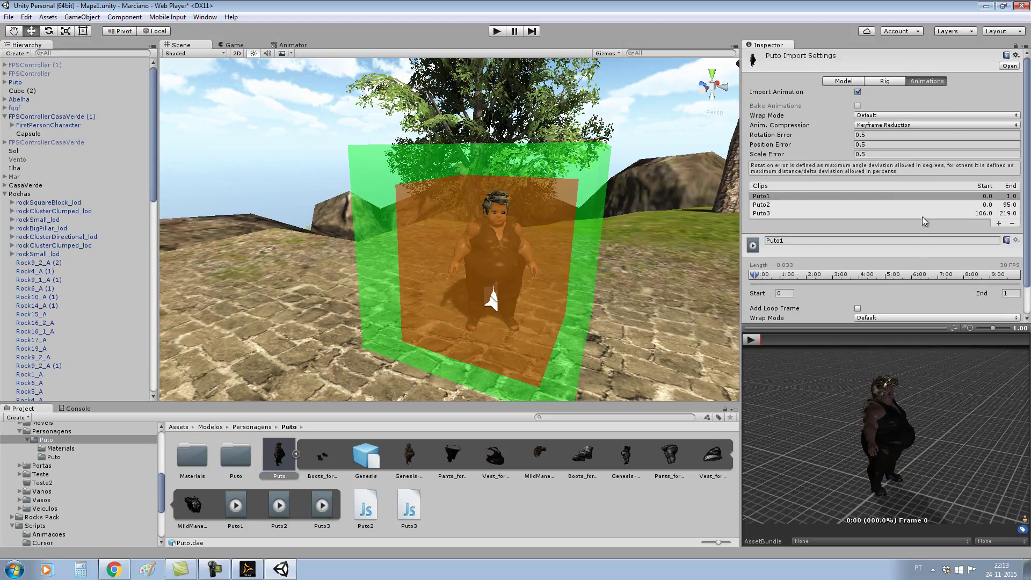
scroll(819, 217, down, 3)
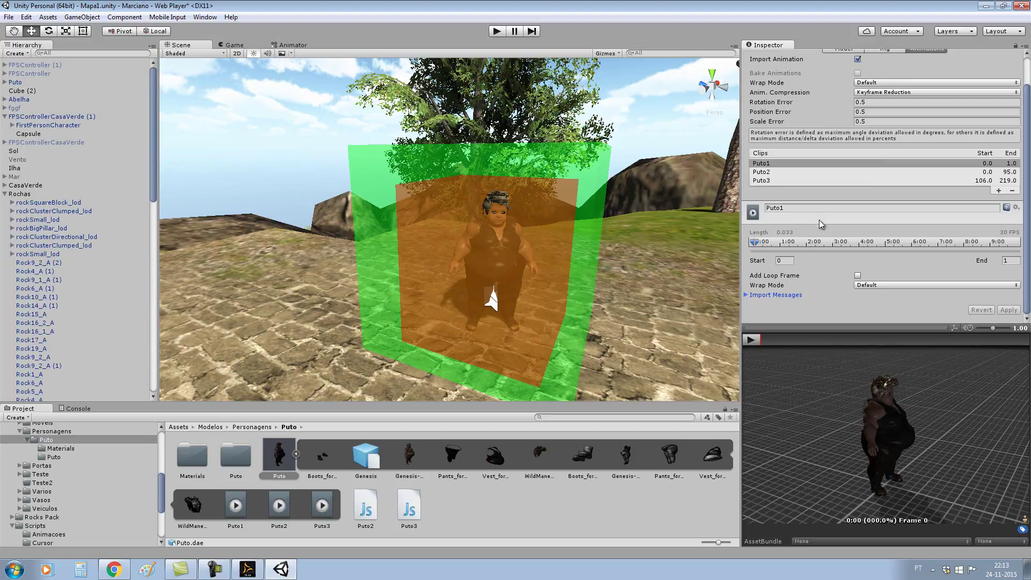
click(1018, 286)
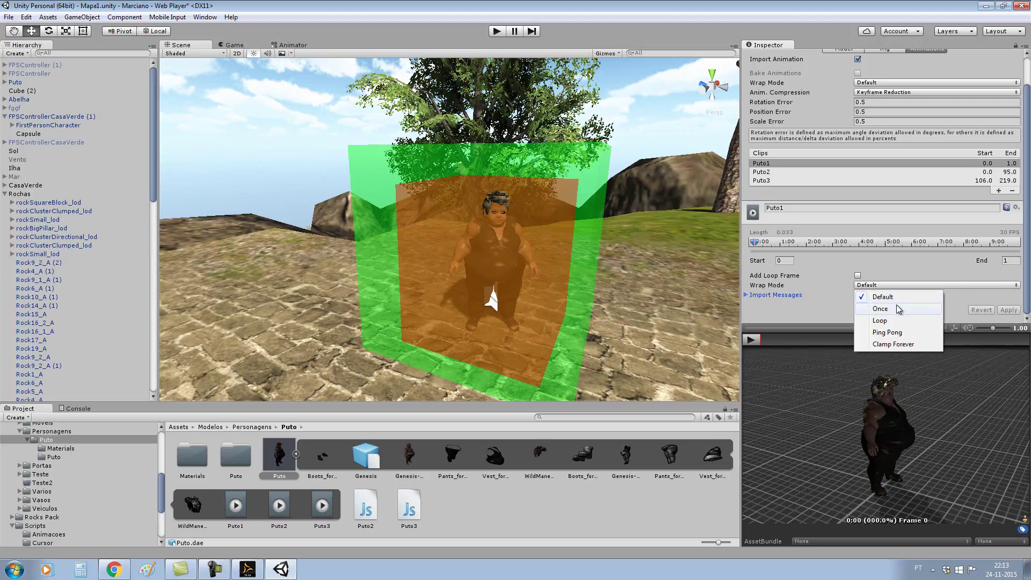
click(630, 520)
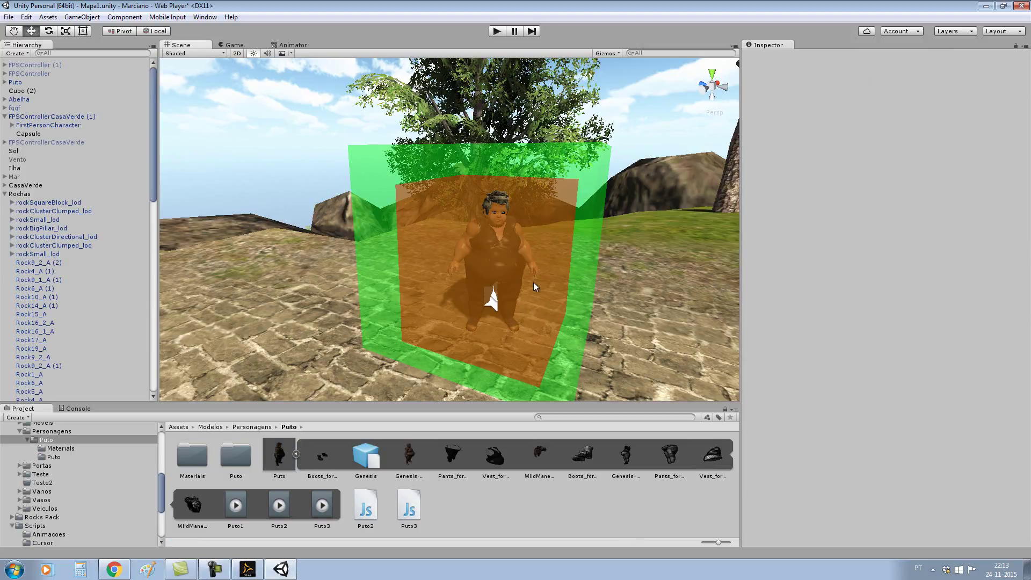
Step: Set Cube (2)'s Audio Source Spatial Blend to 1 (3D) and Volume Rolloff to Linear Rolloff
click(534, 282)
scroll(899, 301, down, 3)
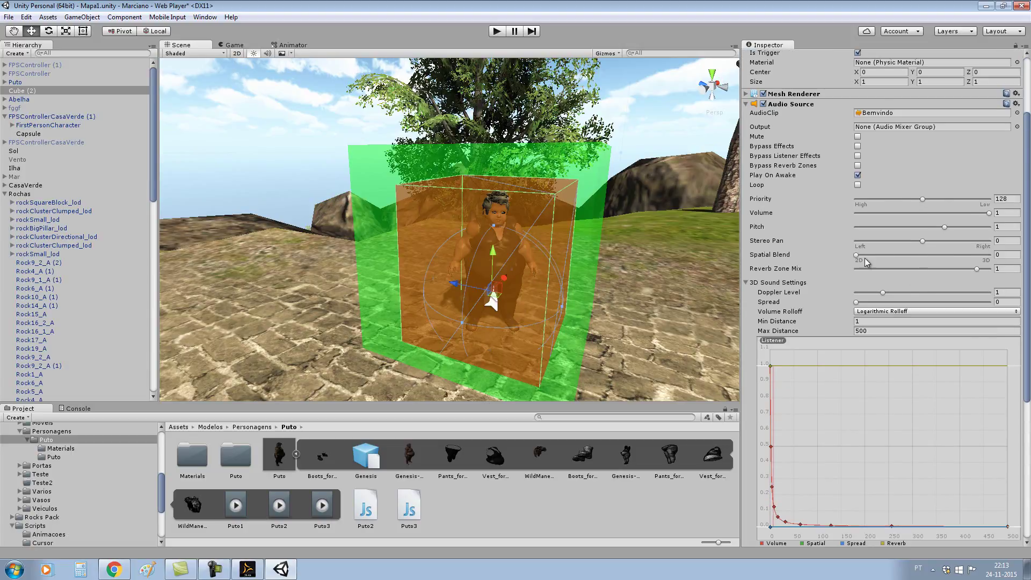
drag(856, 256, 1012, 294)
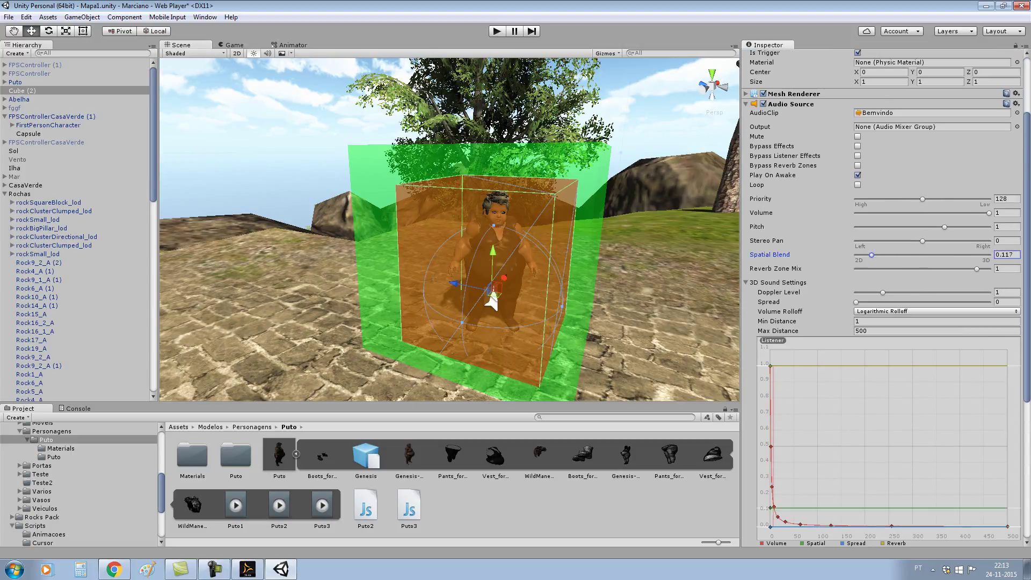
click(1017, 317)
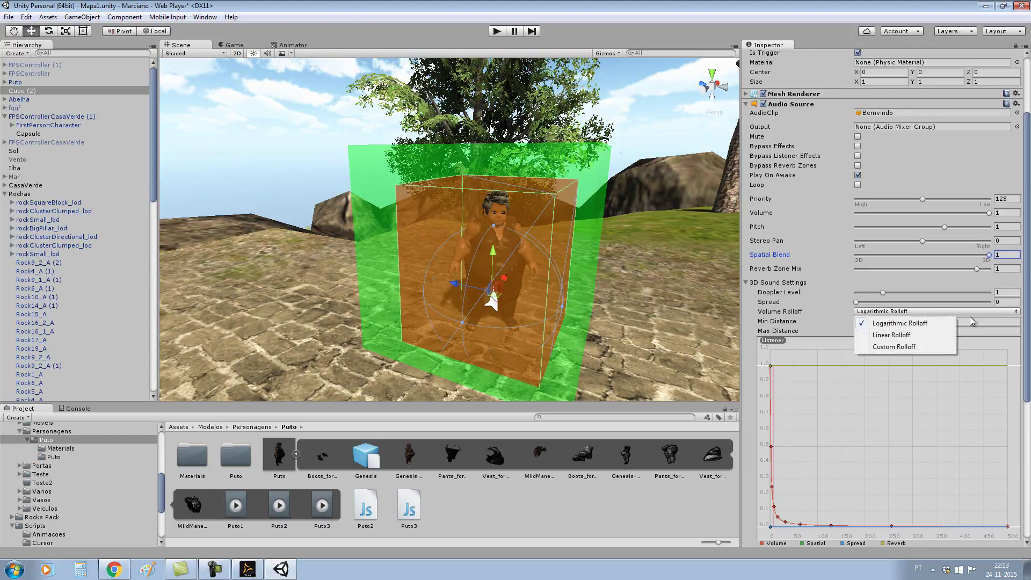
click(928, 335)
scroll(895, 422, down, 5)
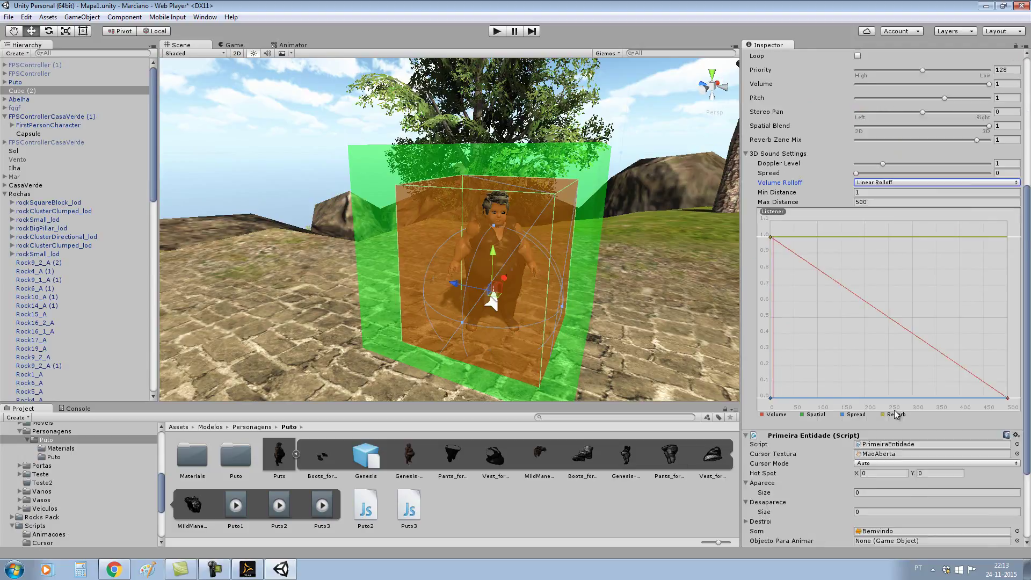
scroll(895, 414, down, 4)
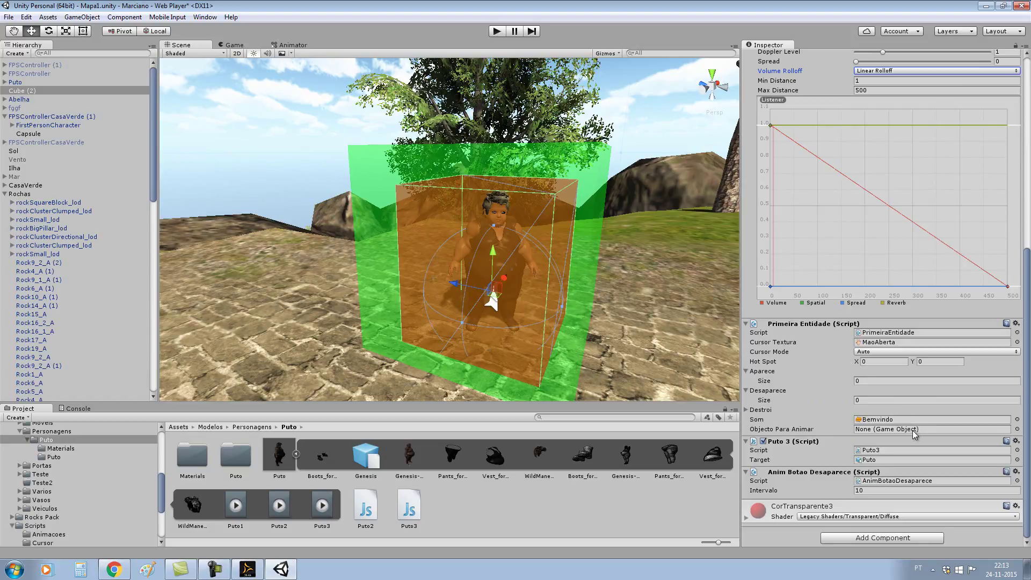
scroll(851, 337, up, 7)
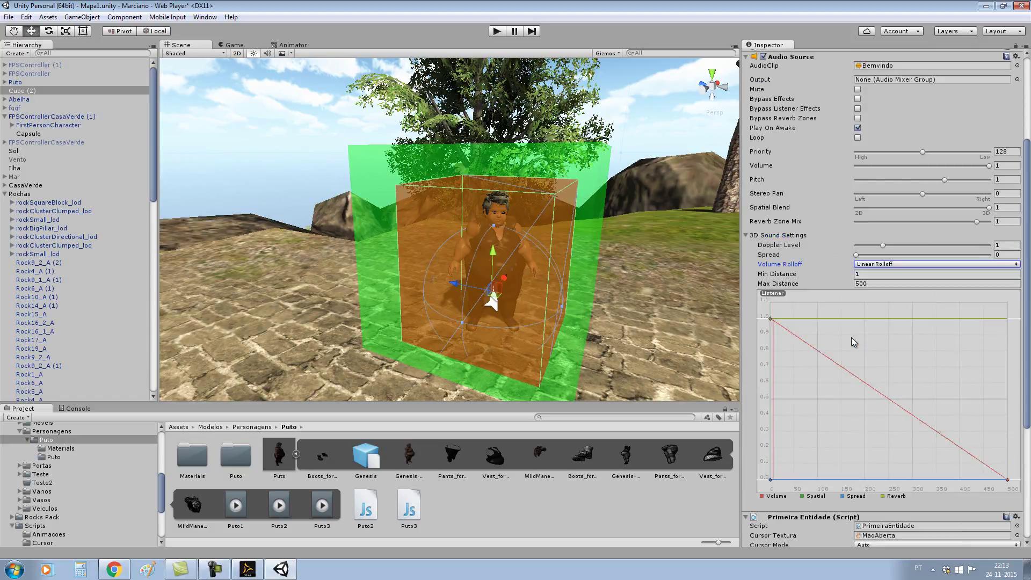
scroll(852, 337, up, 5)
Step: Play the game and walk the player into Cube (2) around Puto until it turns red
click(497, 31)
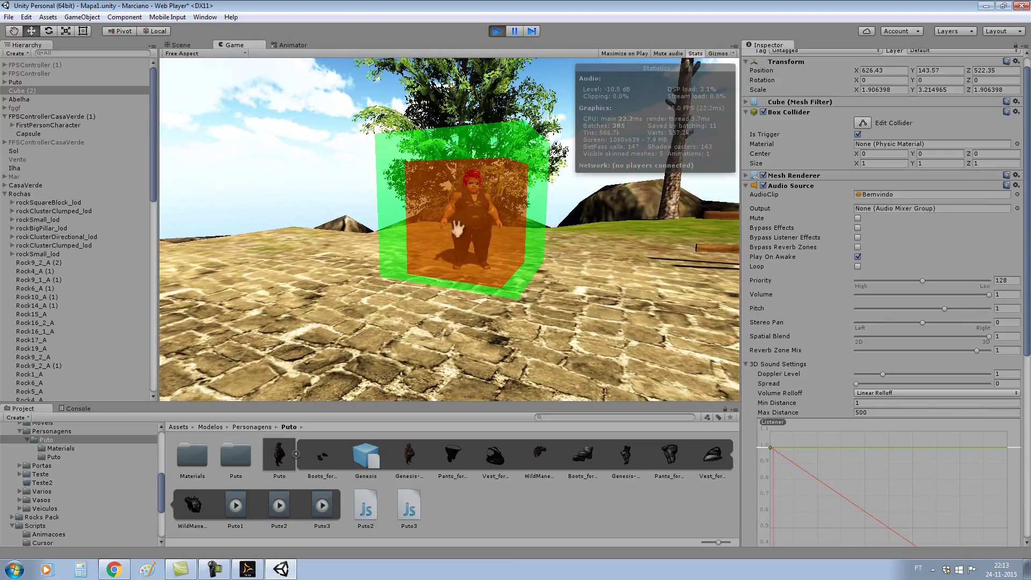
key(w)
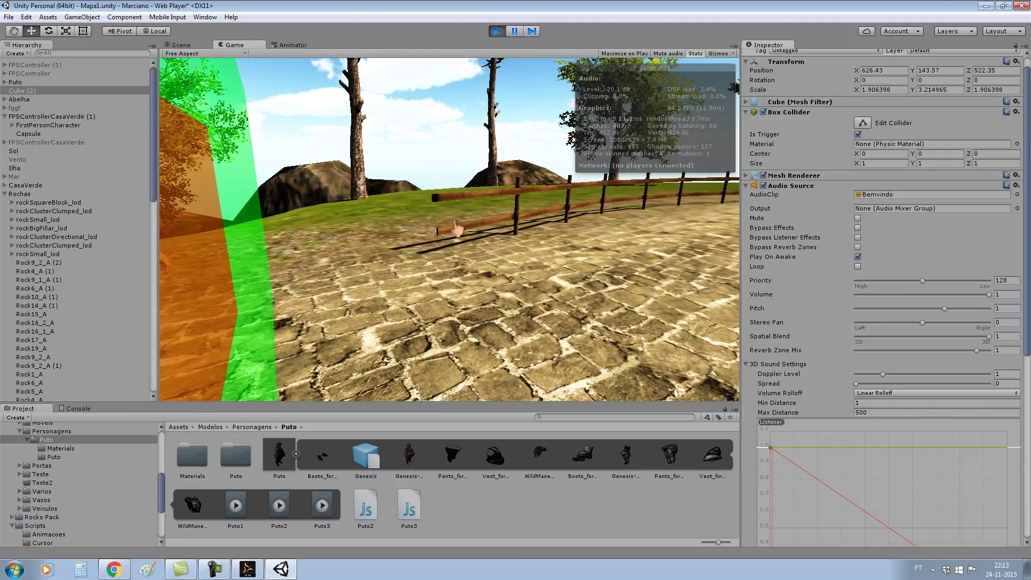
key(w)
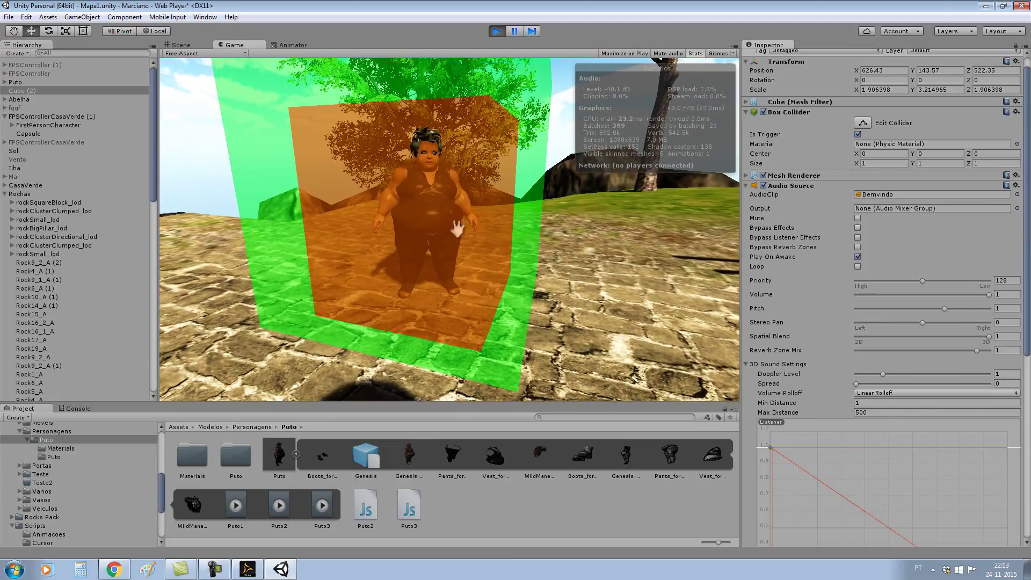
key(a)
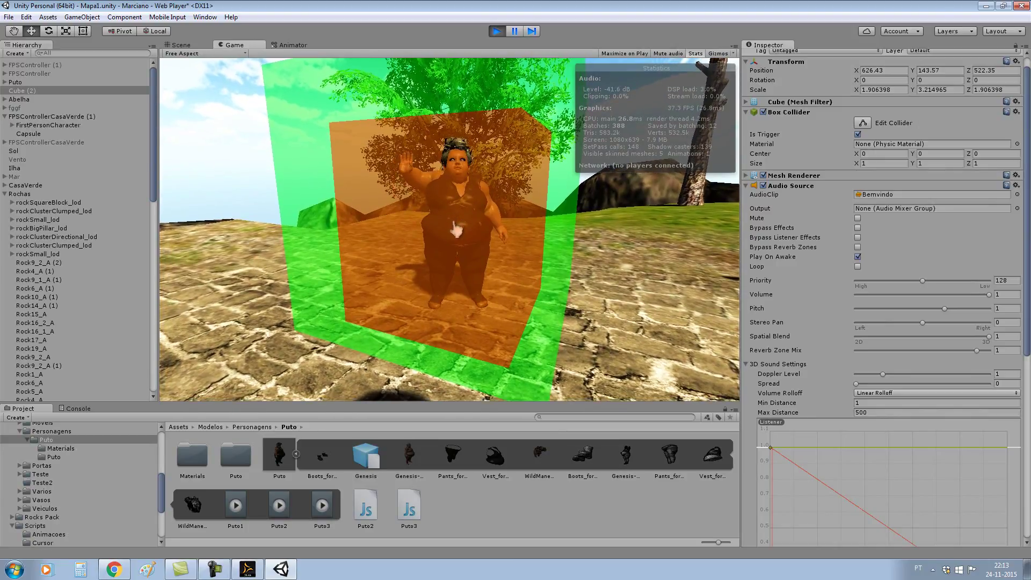
key(w)
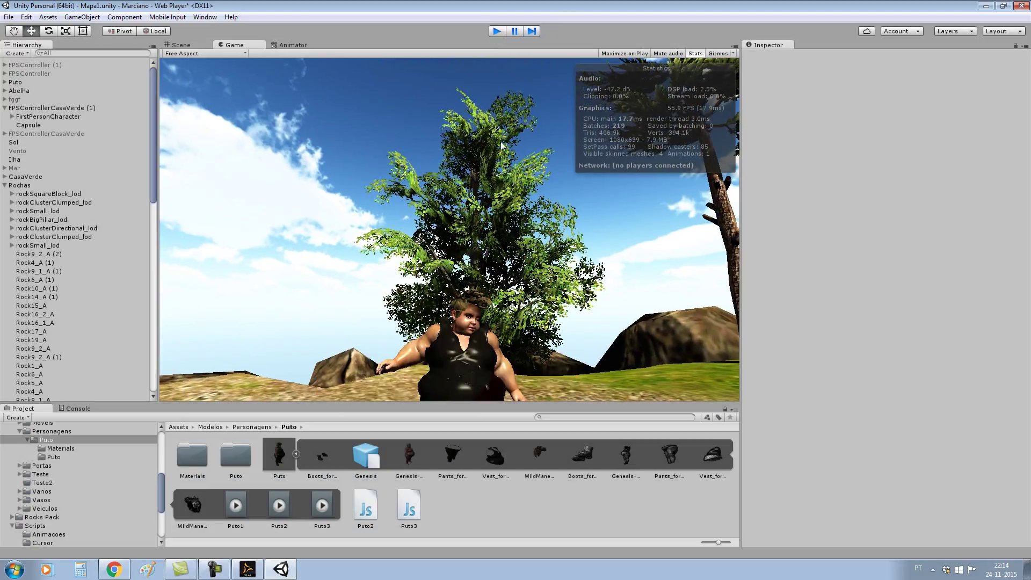
Step: Stop the game and select the trigger cube around Puto in the Scene view
key(ctrl+p)
scroll(518, 275, down, 3)
scroll(500, 285, up, 3)
scroll(494, 287, up, 3)
mouse_move(494, 283)
alt+mouse_down()
mouse_move(676, 216)
mouse_move(629, 201)
alt+mouse_up()
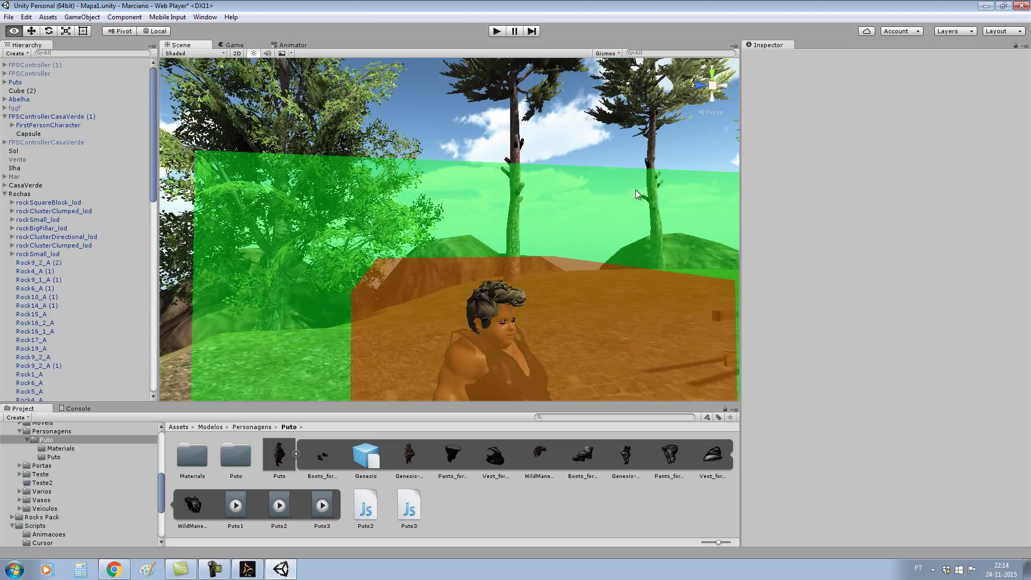
alt+drag(533, 223, 595, 262)
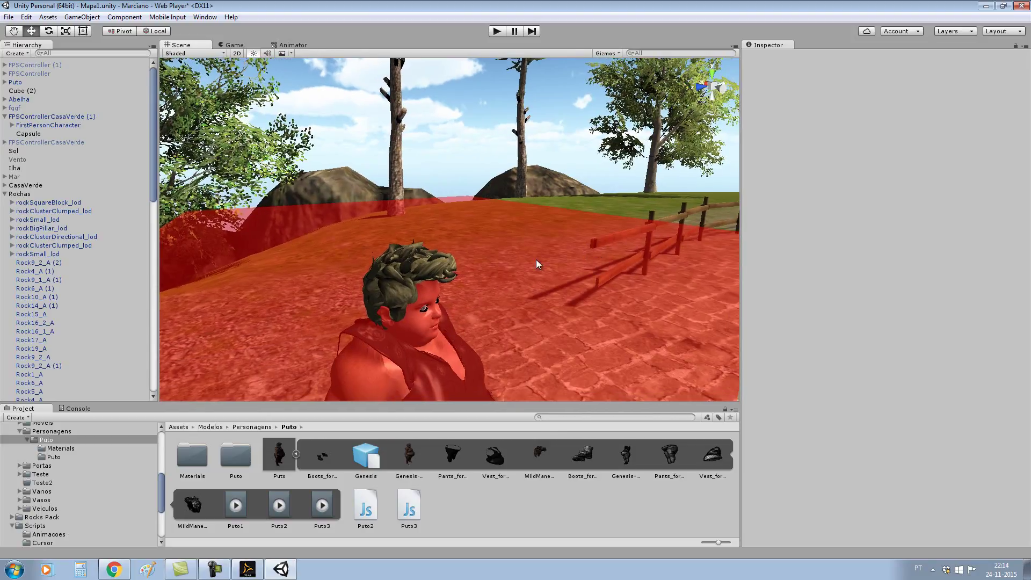
click(536, 260)
Step: Turn off Play On Awake on the cube's Bemvindo Audio Source
scroll(871, 262, down, 3)
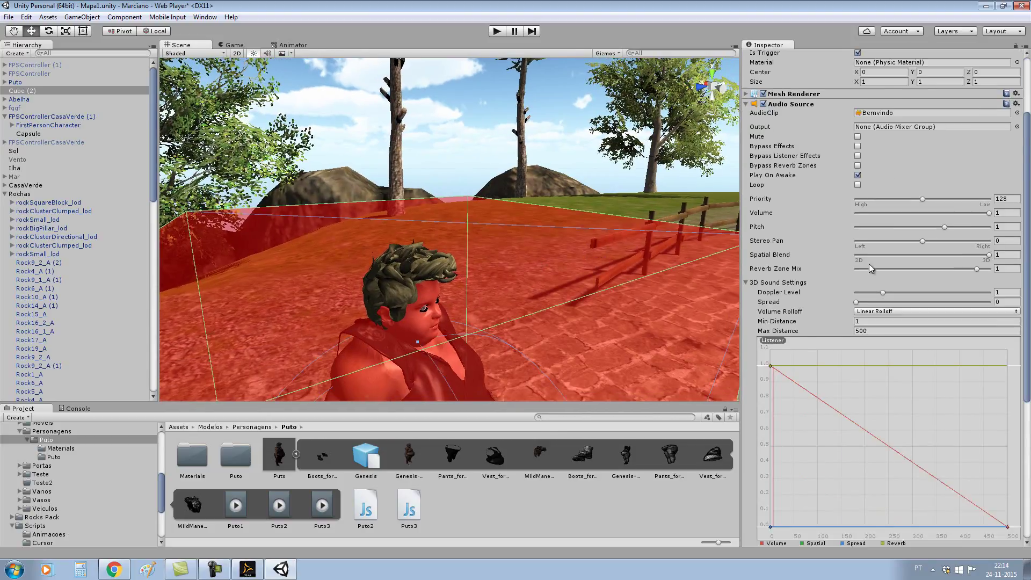
scroll(869, 263, down, 3)
scroll(869, 263, down, 2)
scroll(870, 278, down, 2)
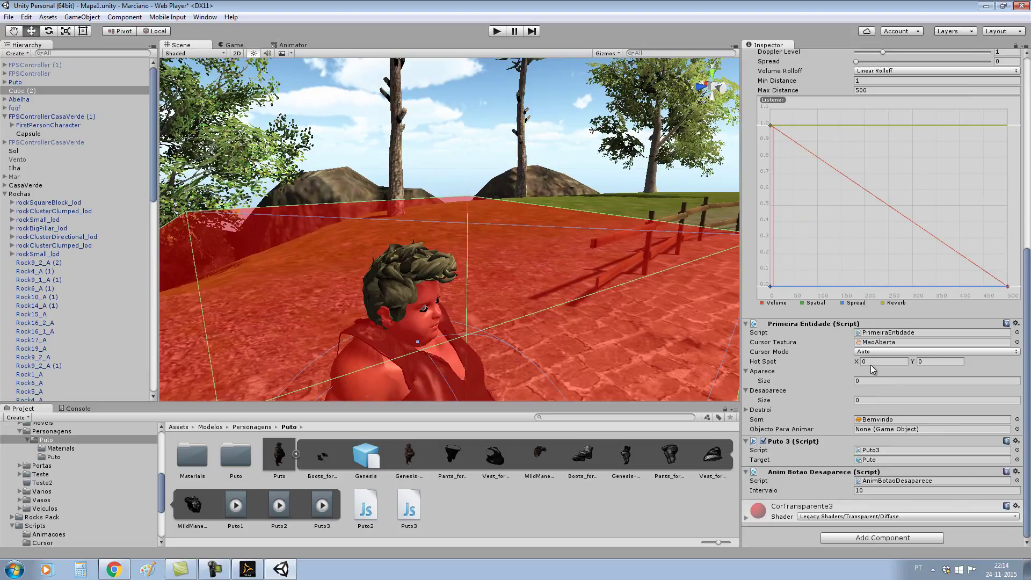
scroll(873, 413, up, 4)
scroll(871, 410, up, 1)
scroll(869, 406, up, 2)
scroll(869, 395, up, 2)
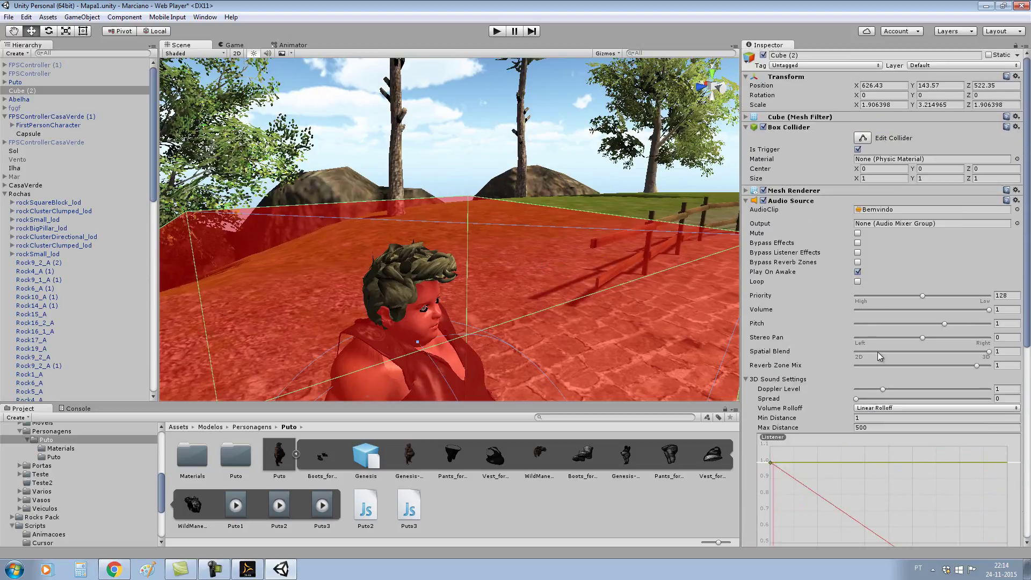
click(858, 272)
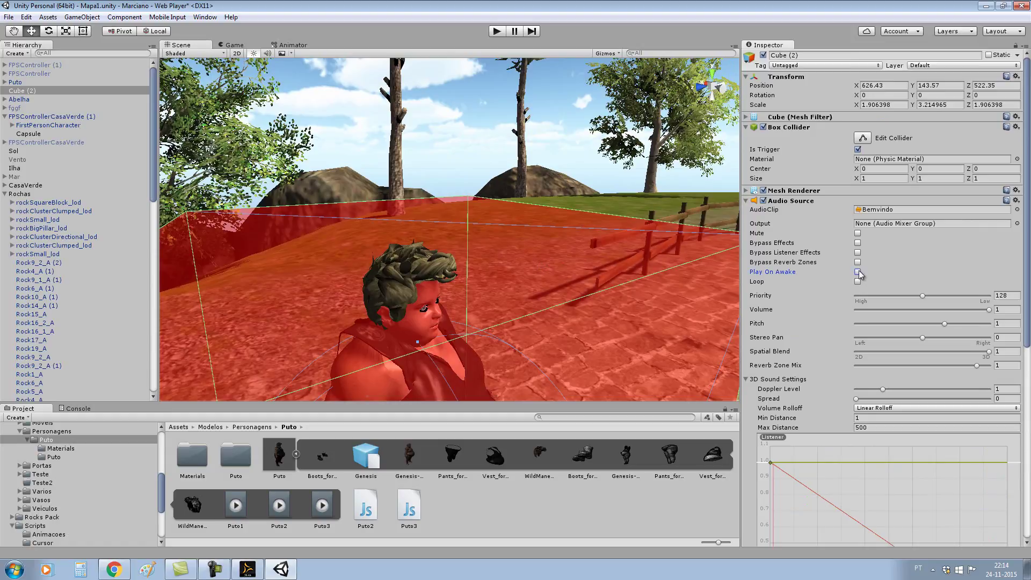
Step: Play the game and walk into the trigger cube around Puto, backing off and returning
click(498, 31)
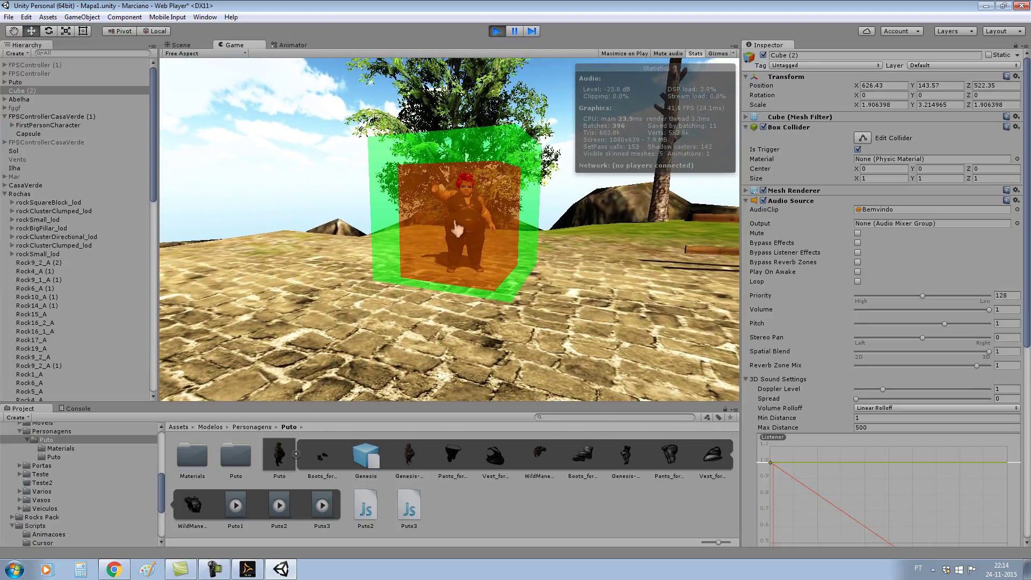
key(w)
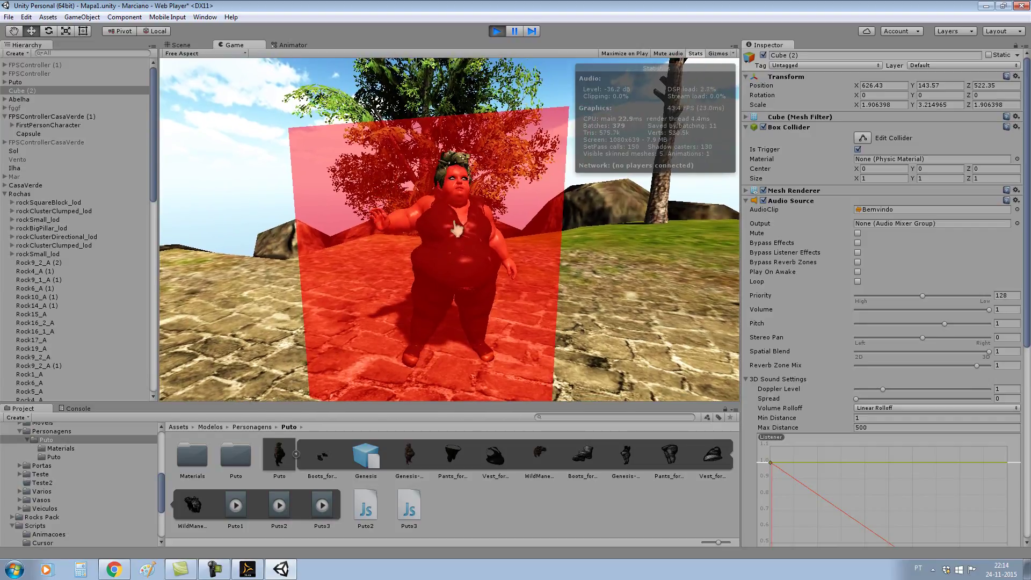
key(s)
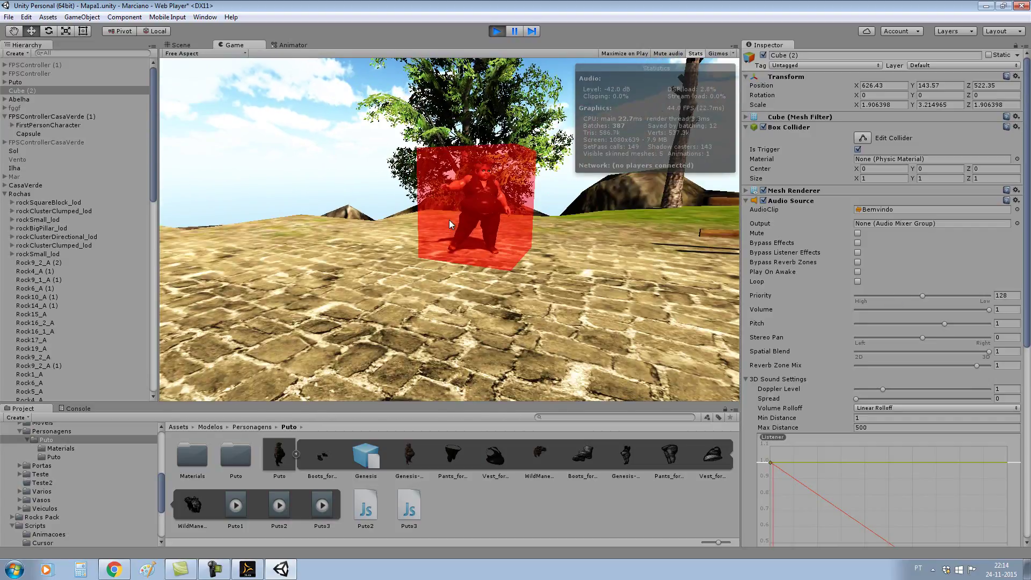
key(w)
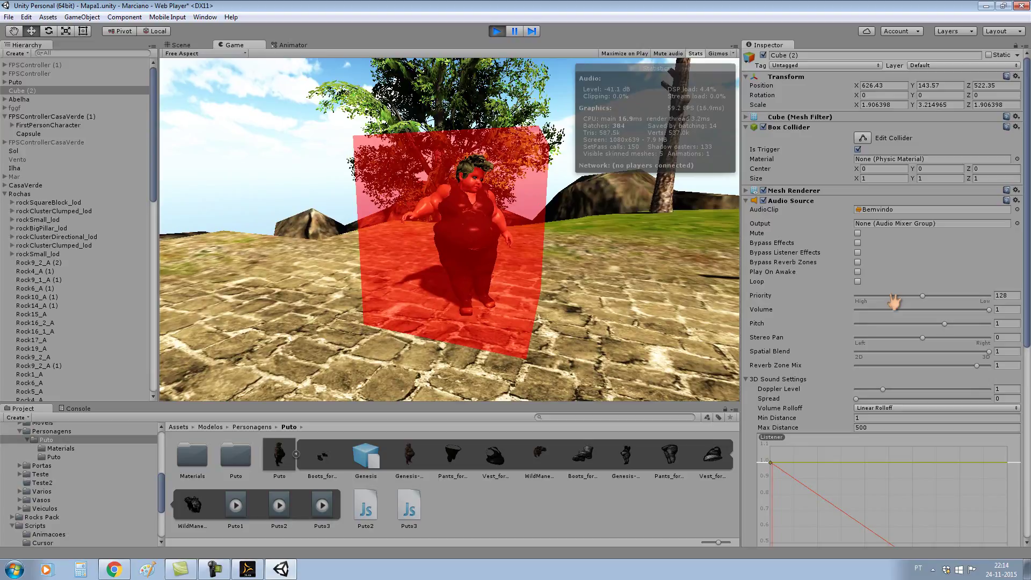
key(w)
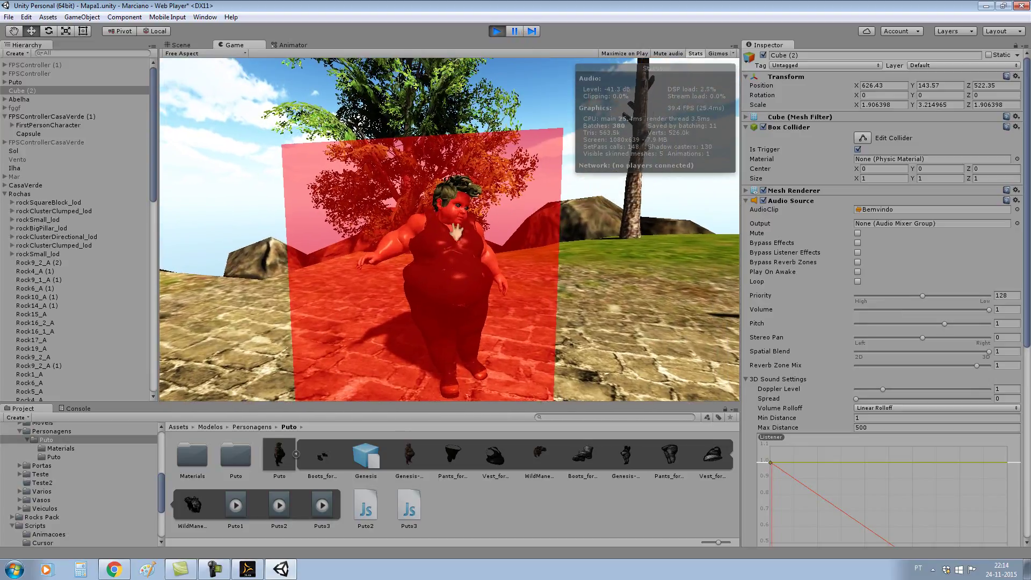
key(w)
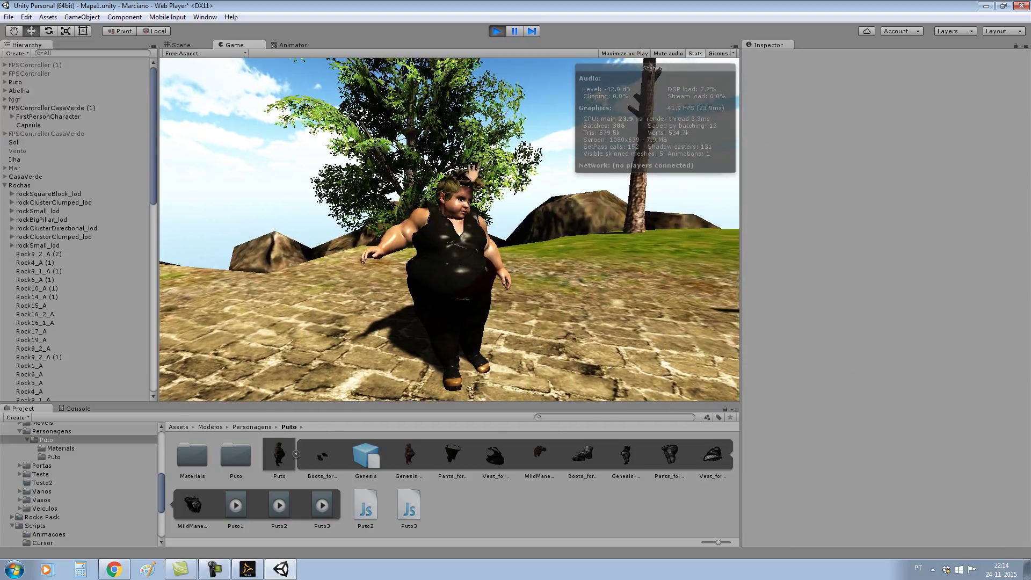
Step: Stop the game, select Cube (2) and start editing Anim Botao Desaparece's Intervalo
key(ctrl+p)
scroll(440, 291, down, 3)
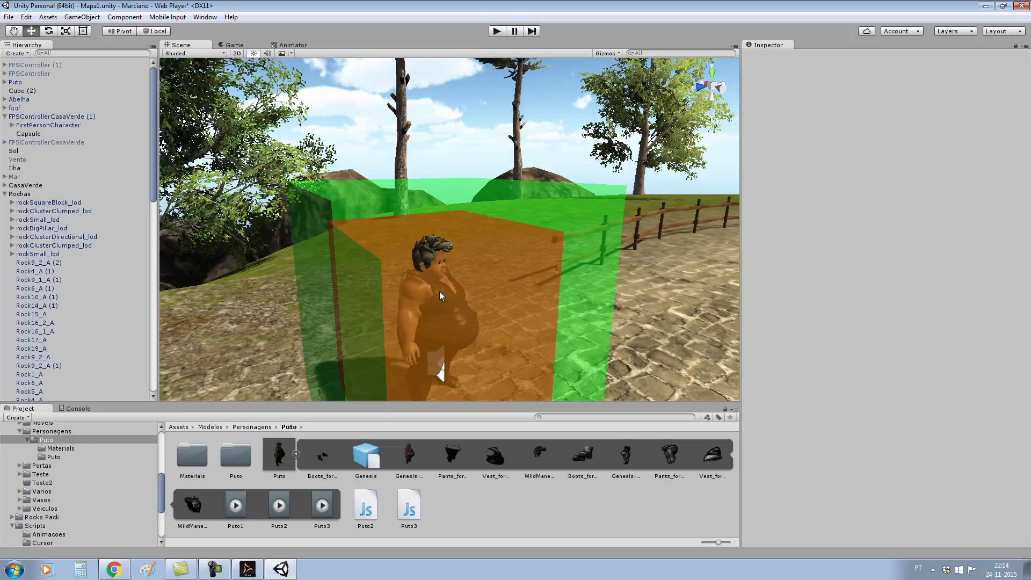
scroll(501, 280, up, 3)
click(501, 283)
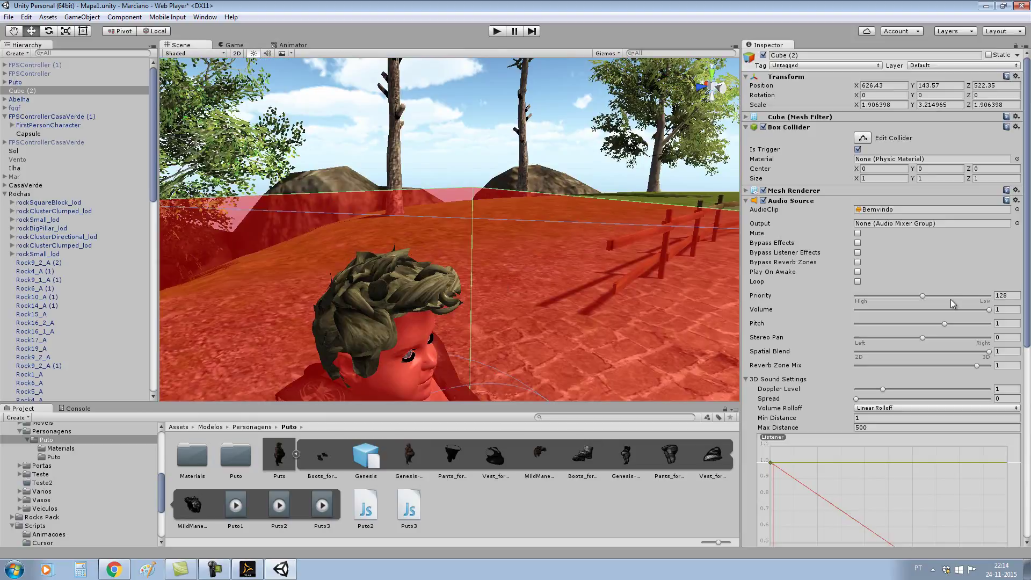
scroll(920, 272, down, 5)
scroll(913, 312, down, 5)
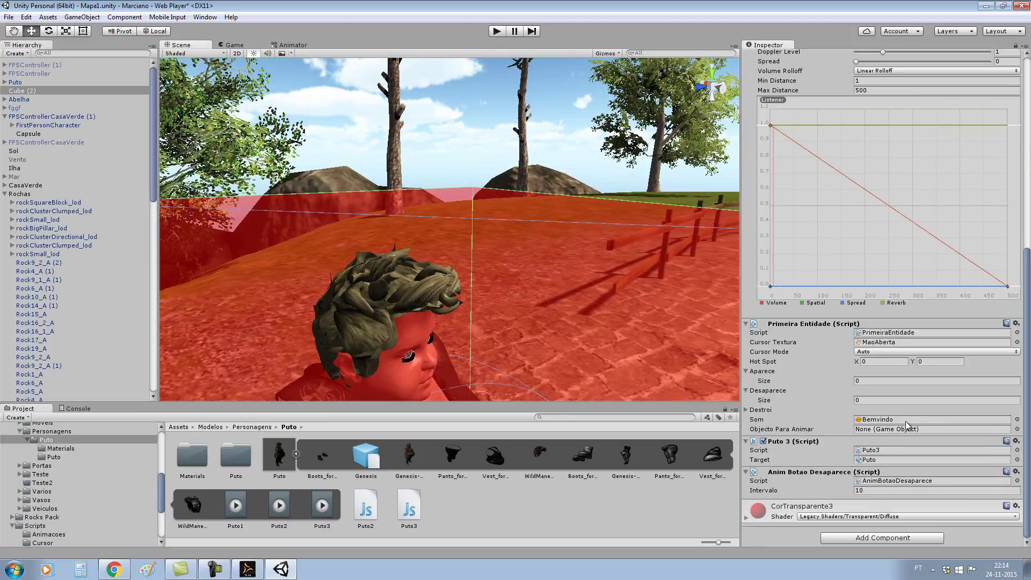
click(874, 491)
text(2)
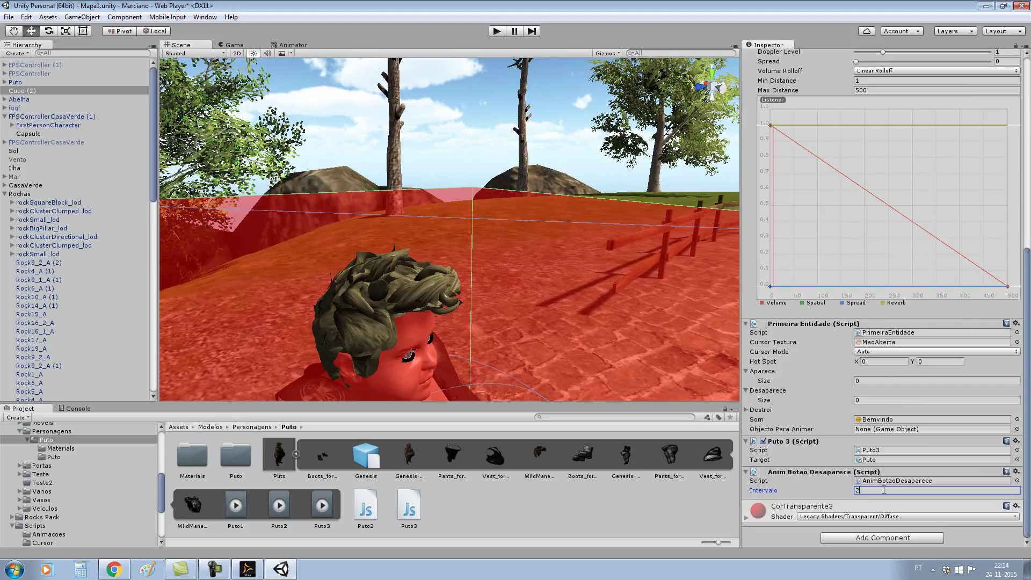
Step: Re-enable Play On Awake, set Intervalo to 30 and deselect the cube
scroll(886, 376, up, 8)
scroll(868, 215, up, 2)
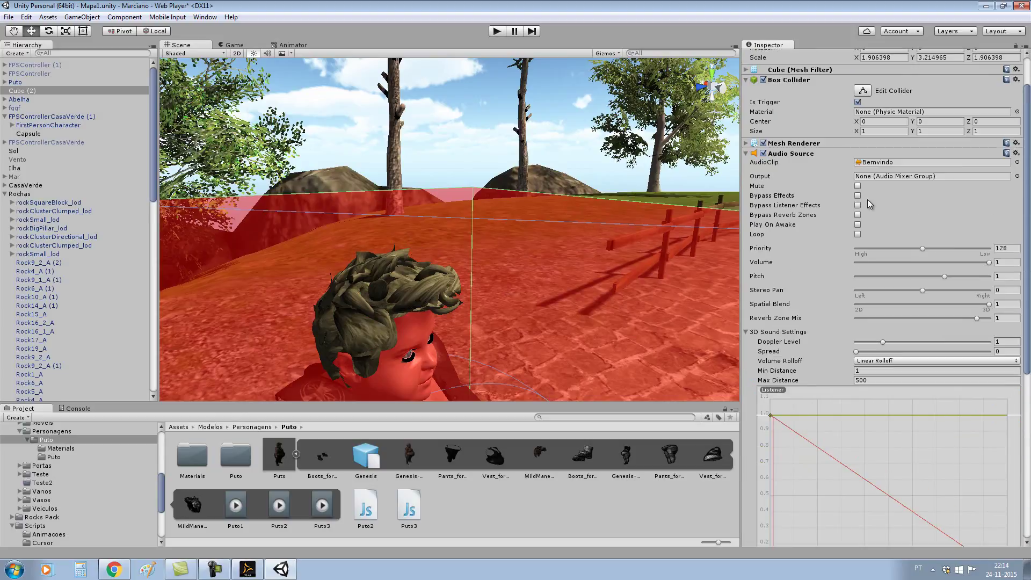
click(858, 224)
scroll(826, 332, down, 5)
scroll(826, 337, down, 5)
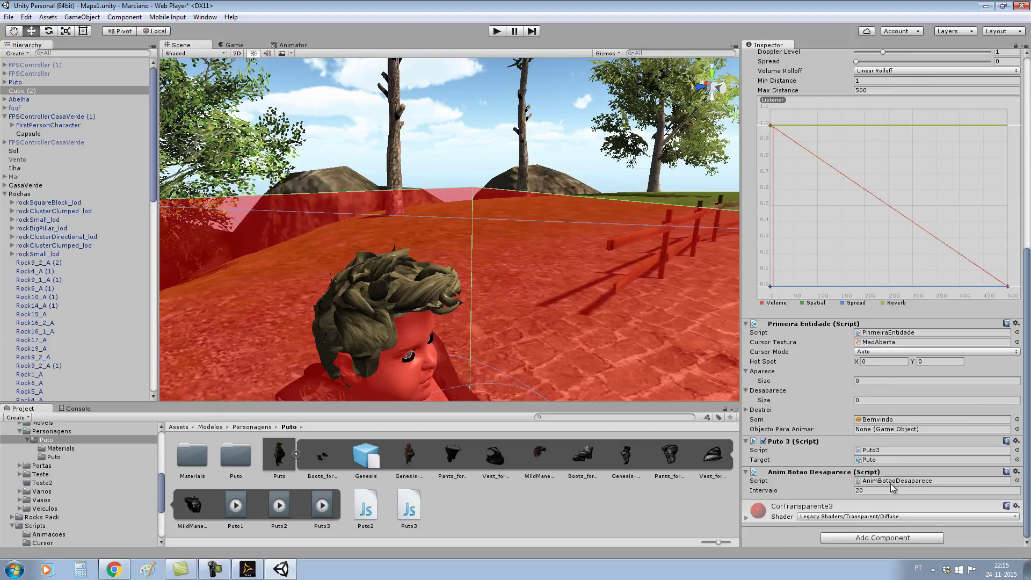
click(902, 490)
text(3)
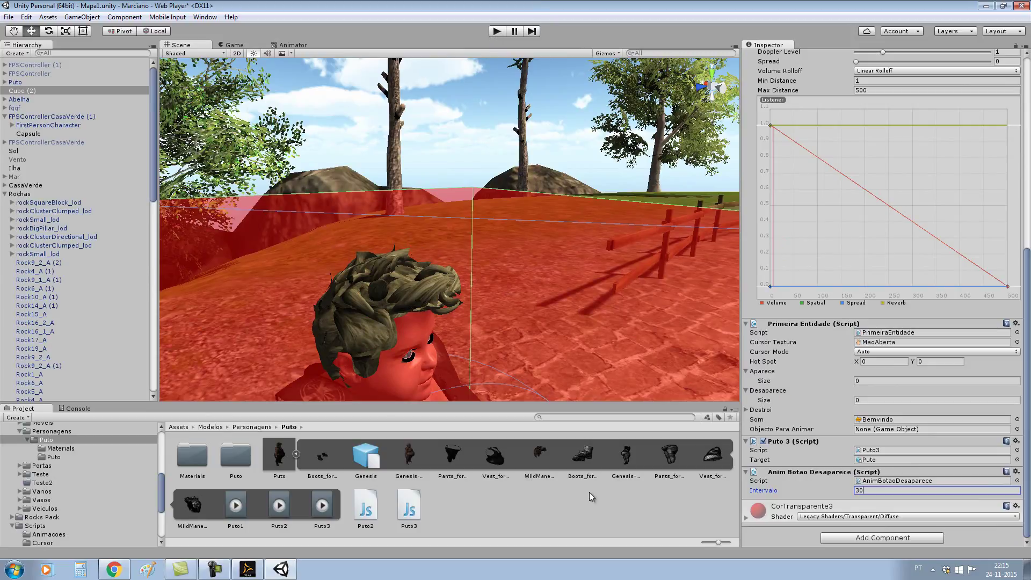
click(566, 499)
click(499, 34)
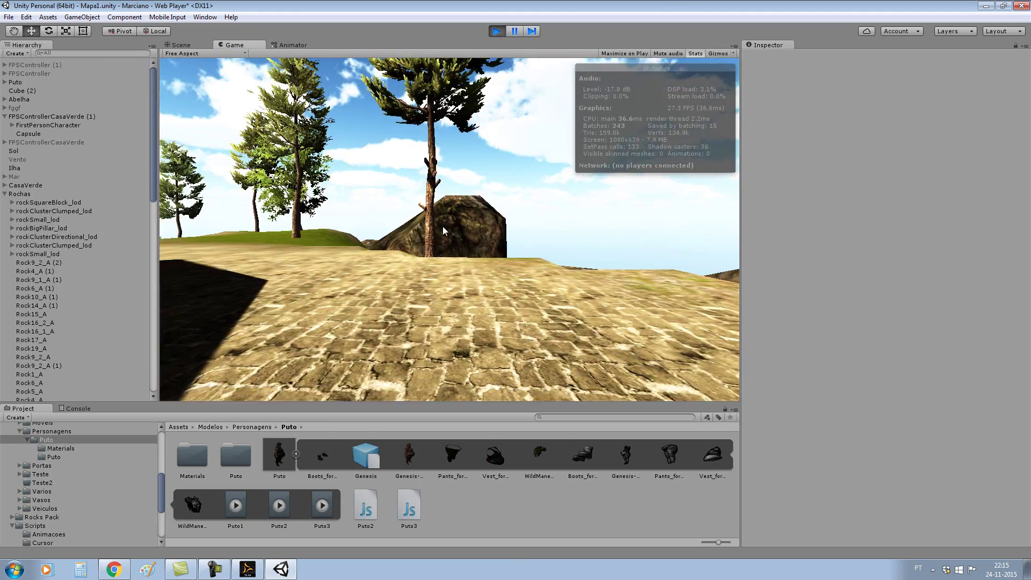
key(w)
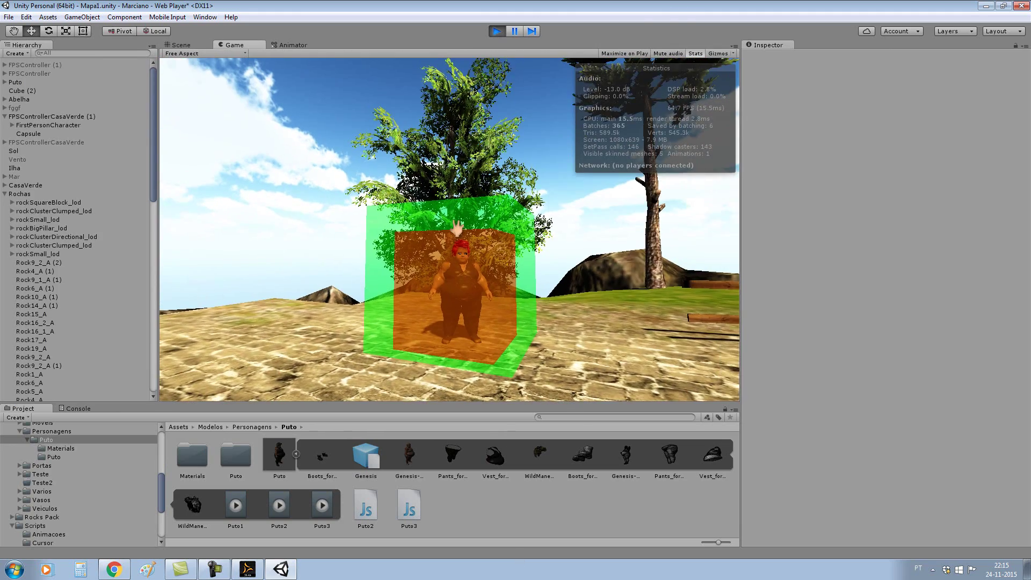
key(s)
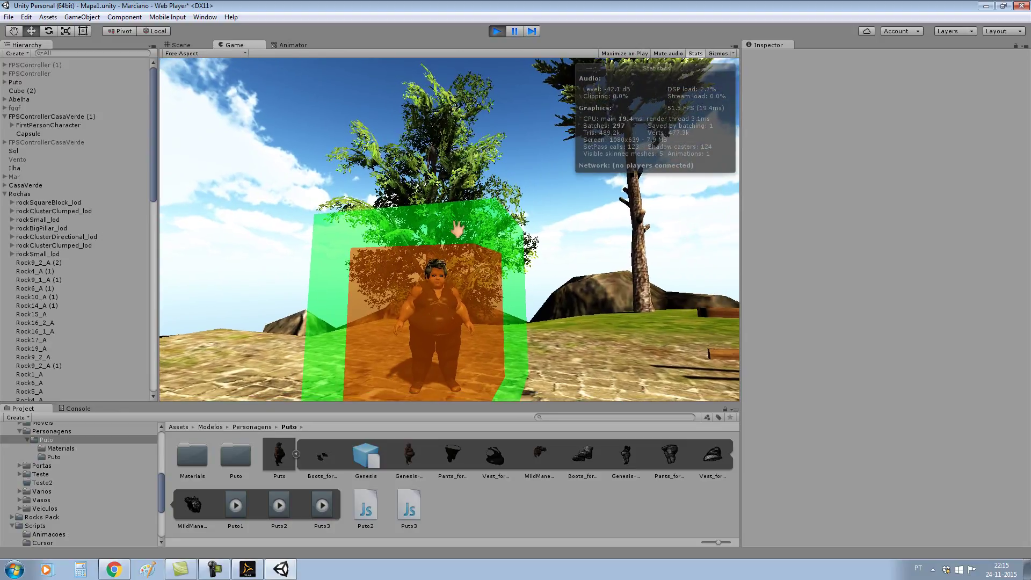
key(w)
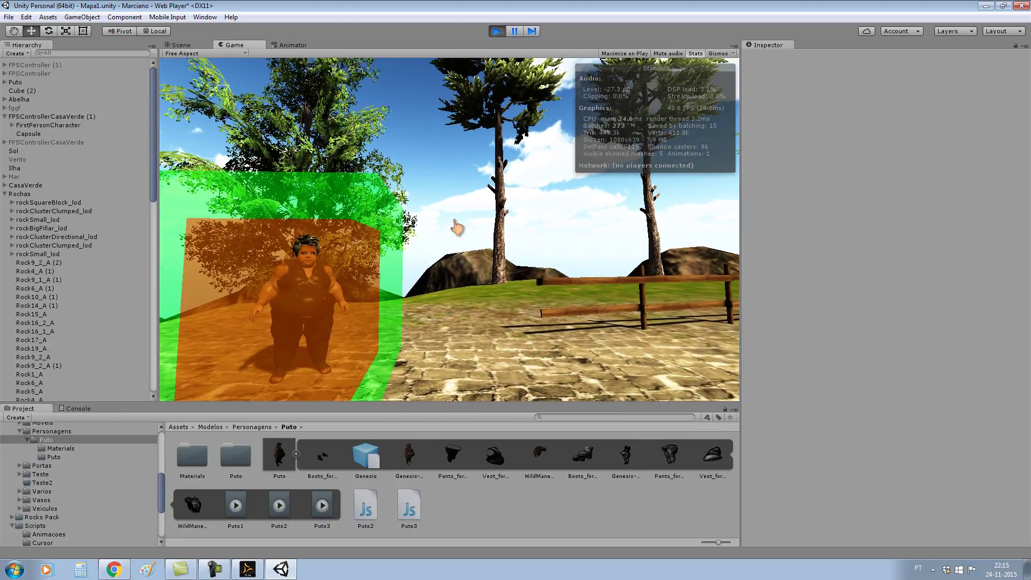
key(w)
key(a)
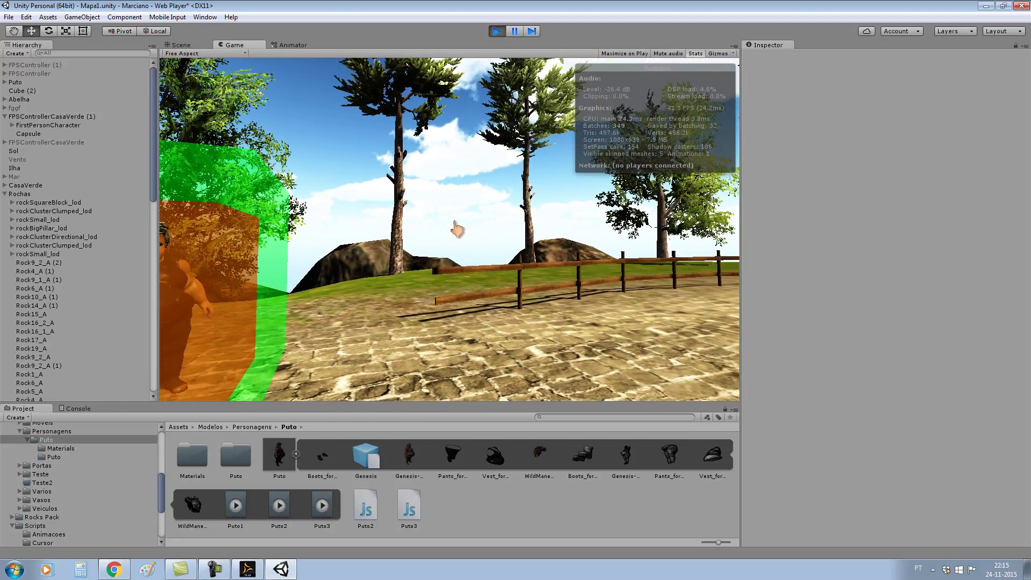
key(s)
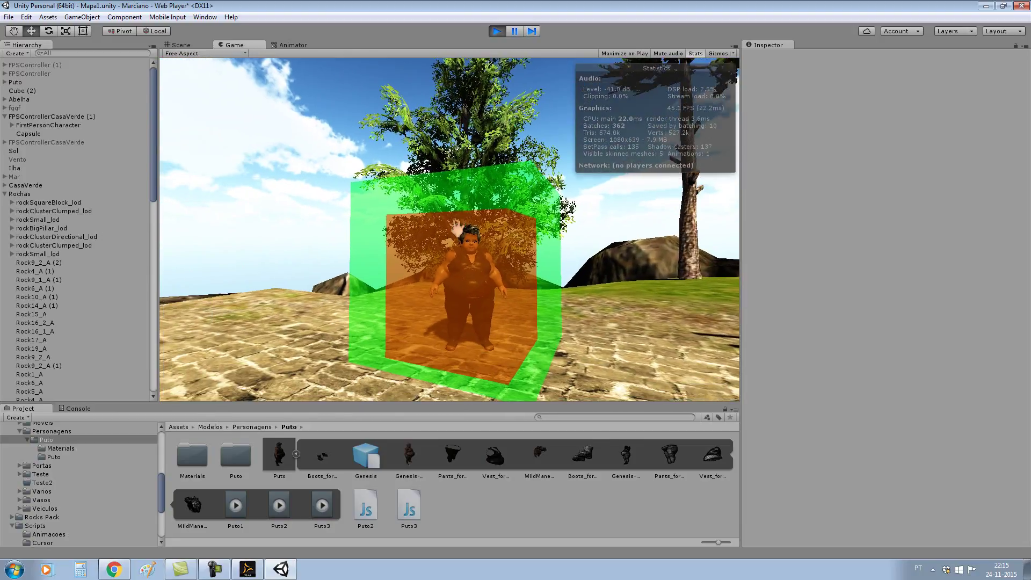
key(w)
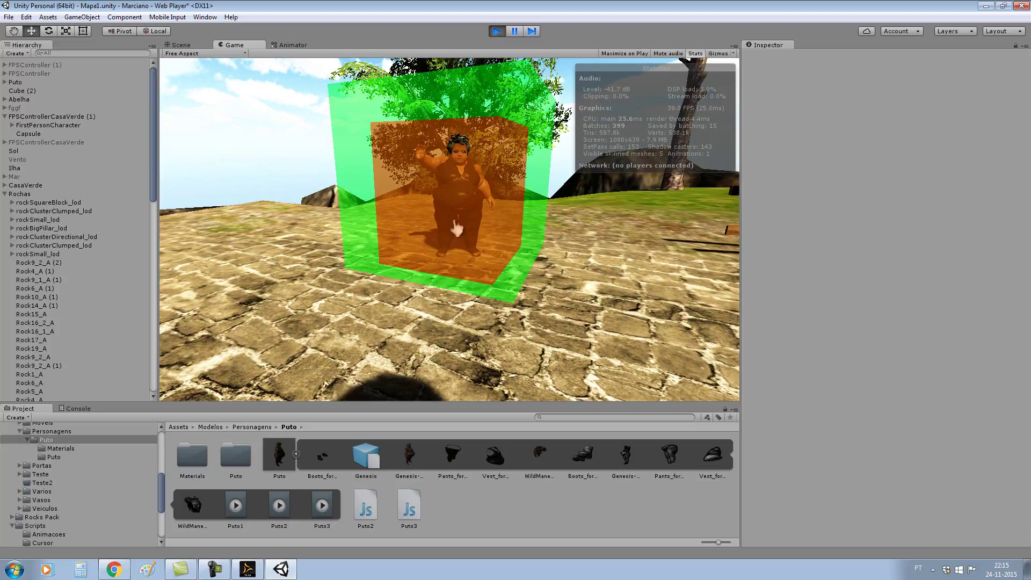
click(457, 230)
key(w)
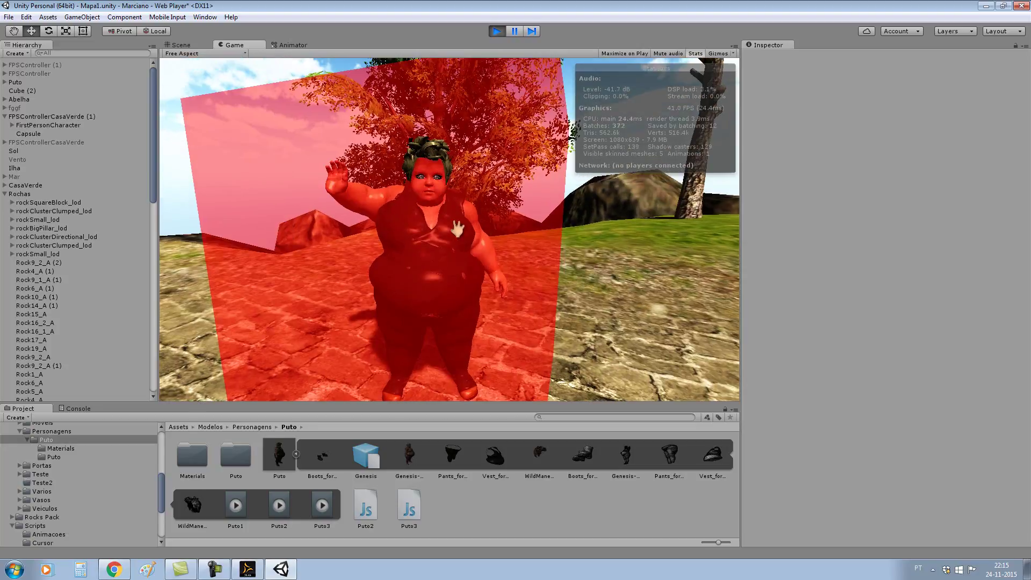
key(s)
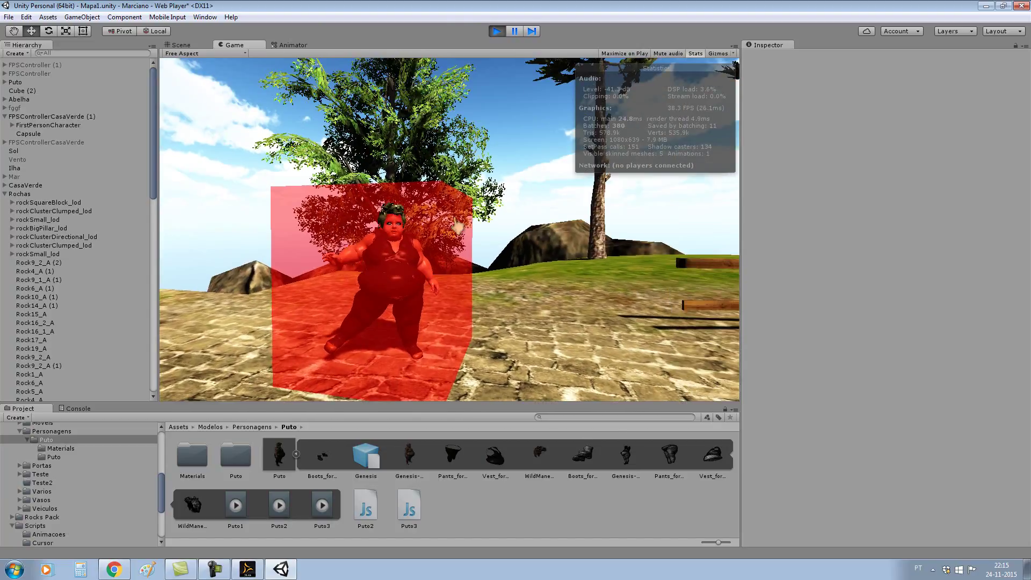
key(ctrl+p)
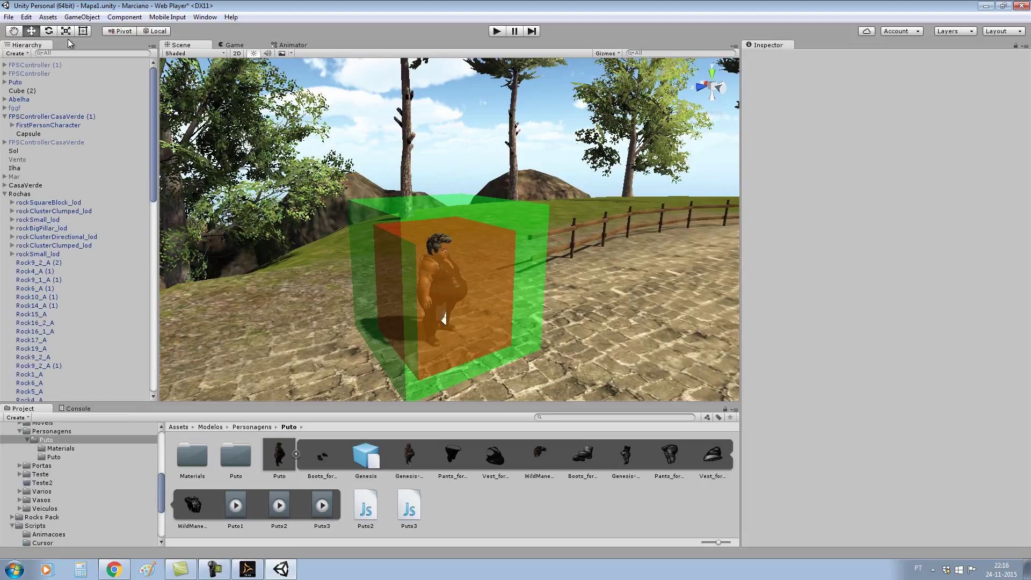
Step: Save the Mapa1 scene via File > Save Scene
click(8, 17)
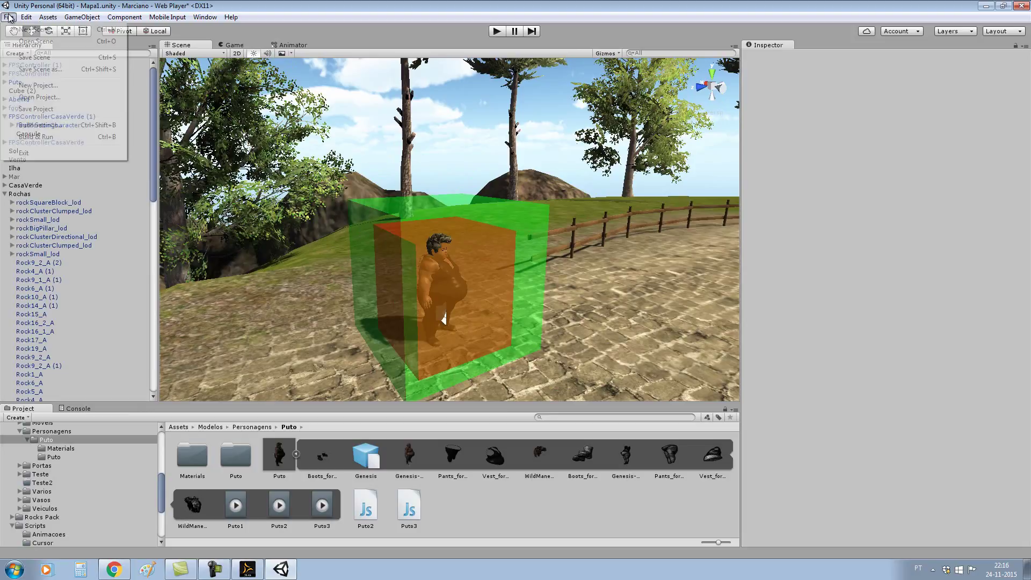
click(49, 62)
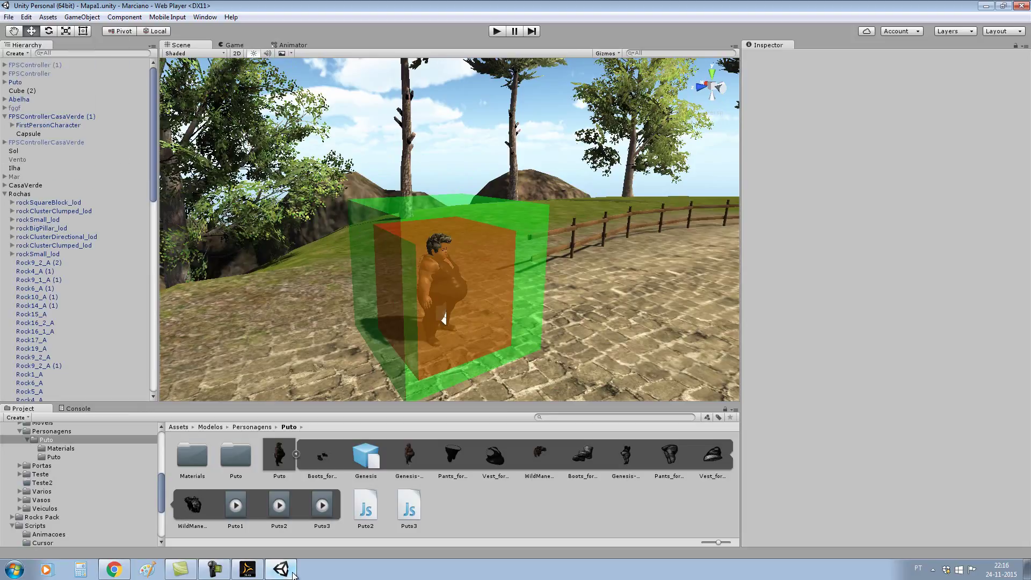
click(223, 574)
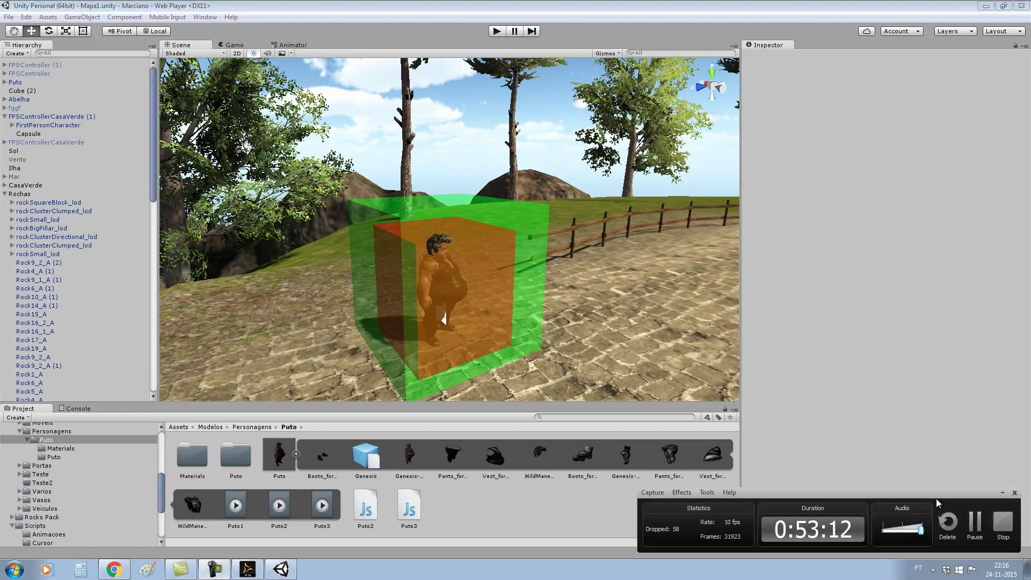